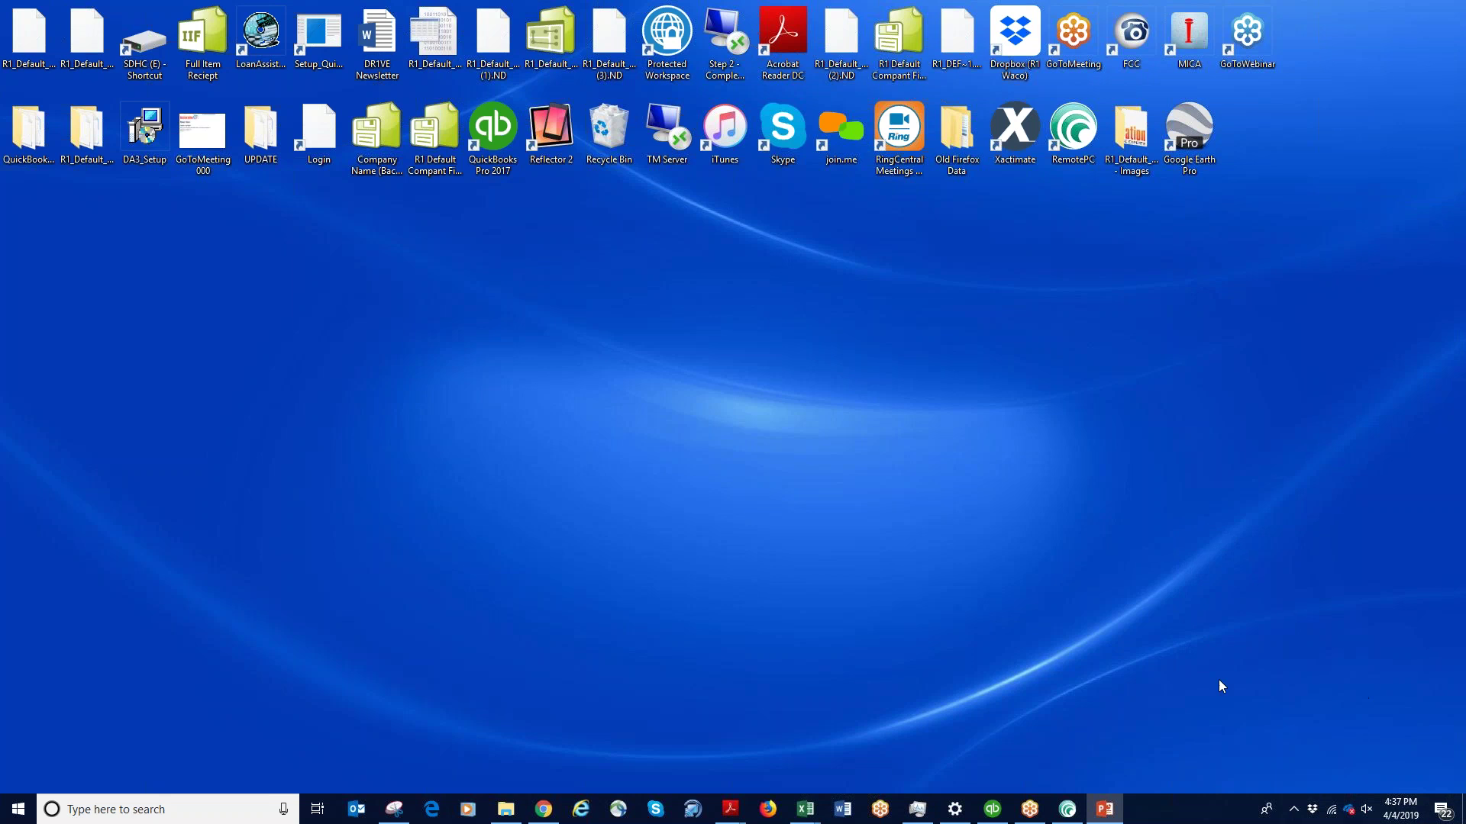
Switch to the Firefox window with the QuickBooks products page and bring it onto the main screen
{"action": "left_click", "coordinate": [768, 809]}
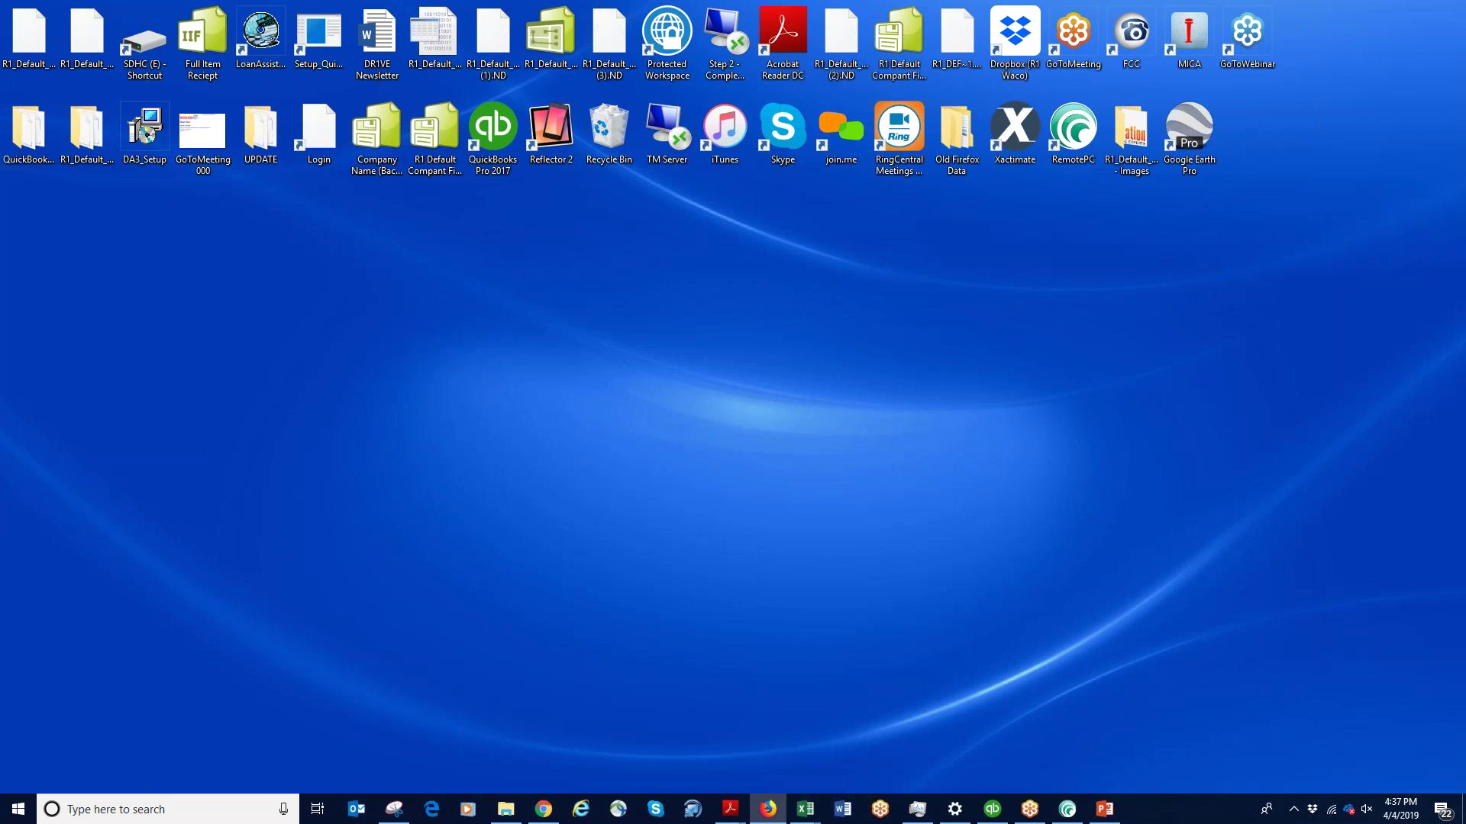
{"action": "left_click", "coordinate": [1073, 133]}
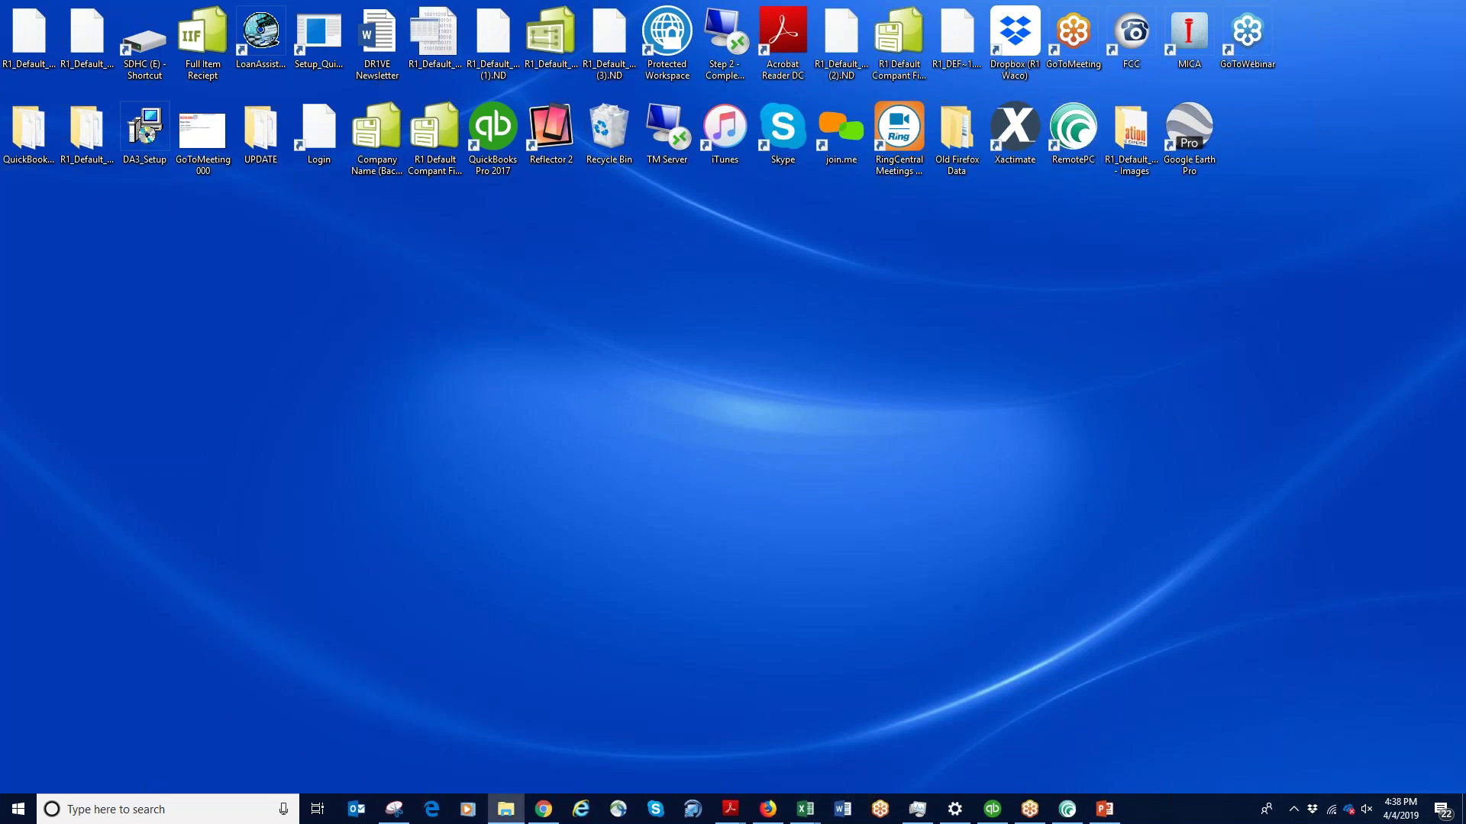
{"action": "left_click_drag", "start_coordinate": [1465, 164], "coordinate": [1465, 486]}
{"action": "key", "text": "alt+Tab"}
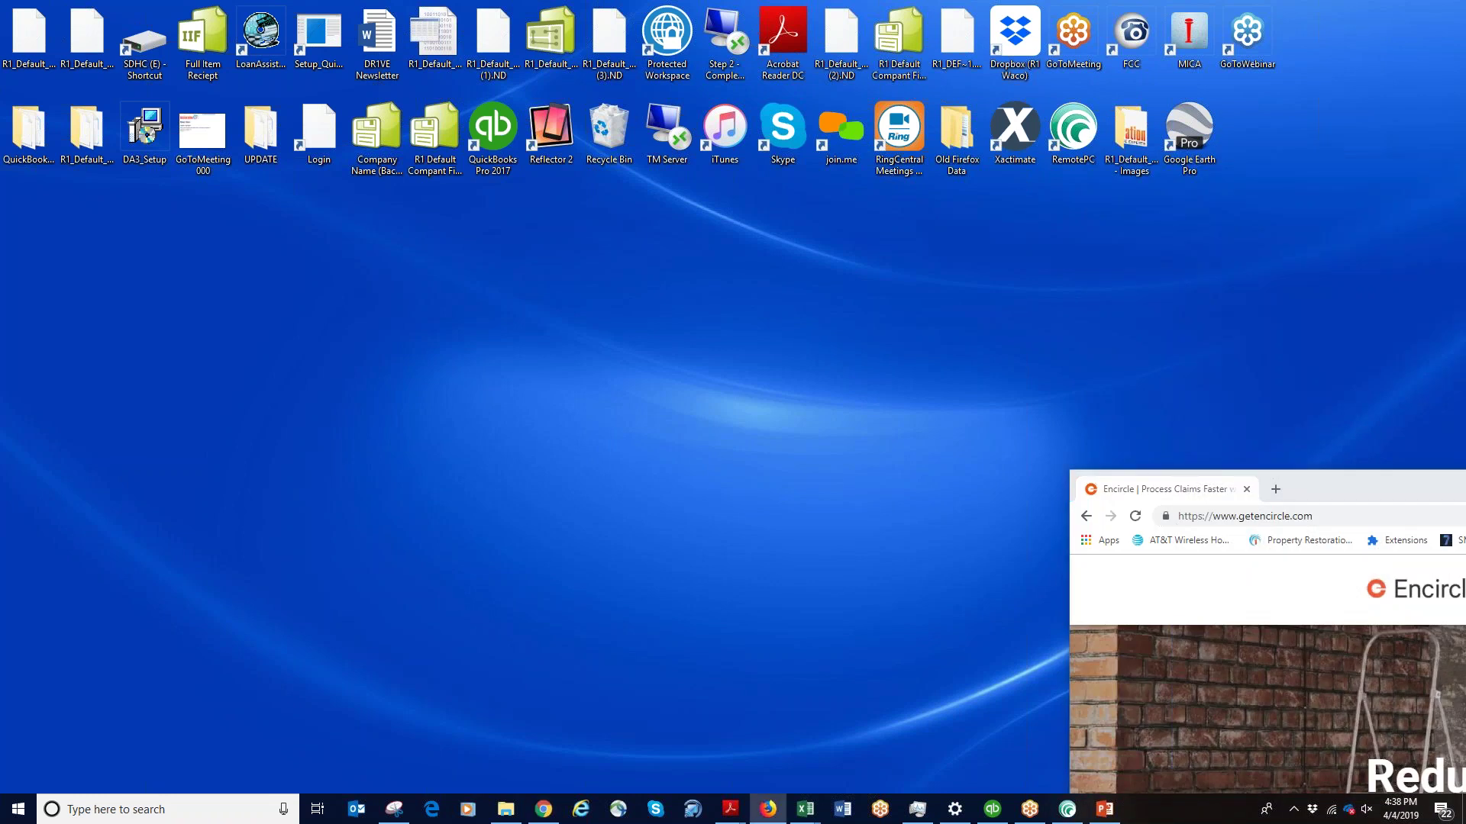
{"action": "left_click_drag", "start_coordinate": [1465, 809], "coordinate": [986, 2]}
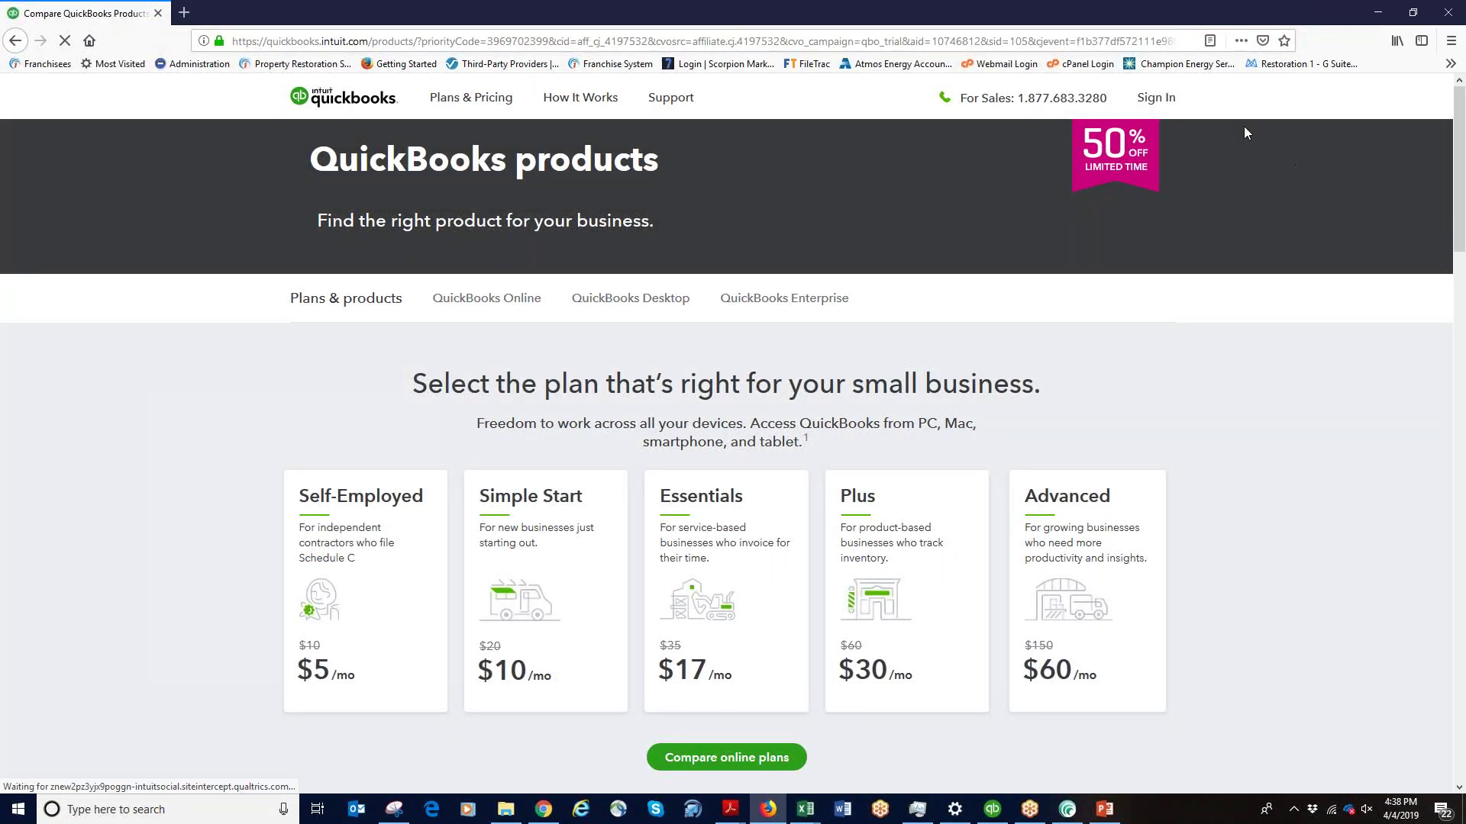
Sign in to QuickBooks Online with the remembered user ID by entering the account password
{"action": "left_click", "coordinate": [1167, 106]}
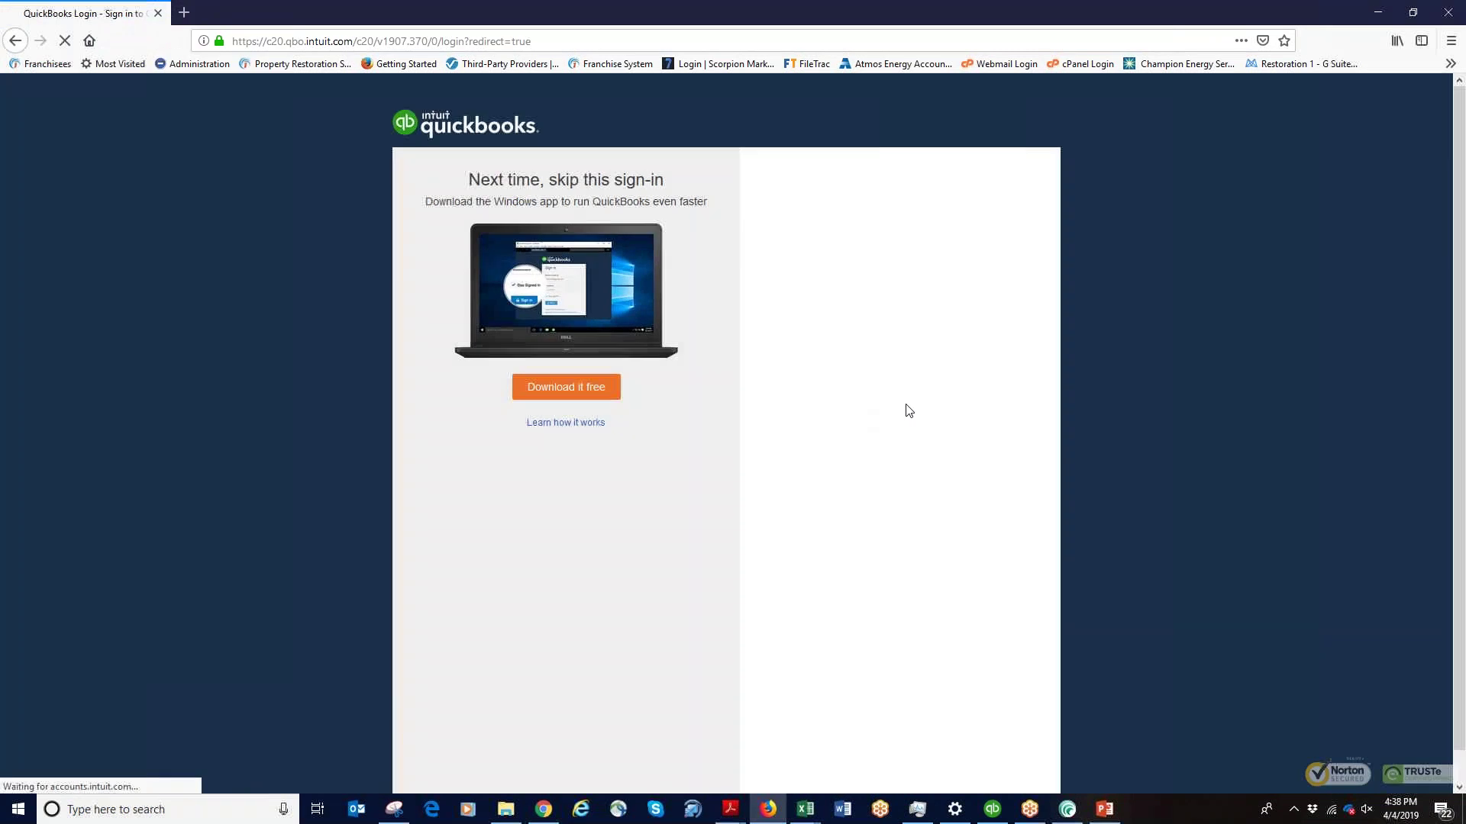
{"action": "left_click", "coordinate": [815, 514]}
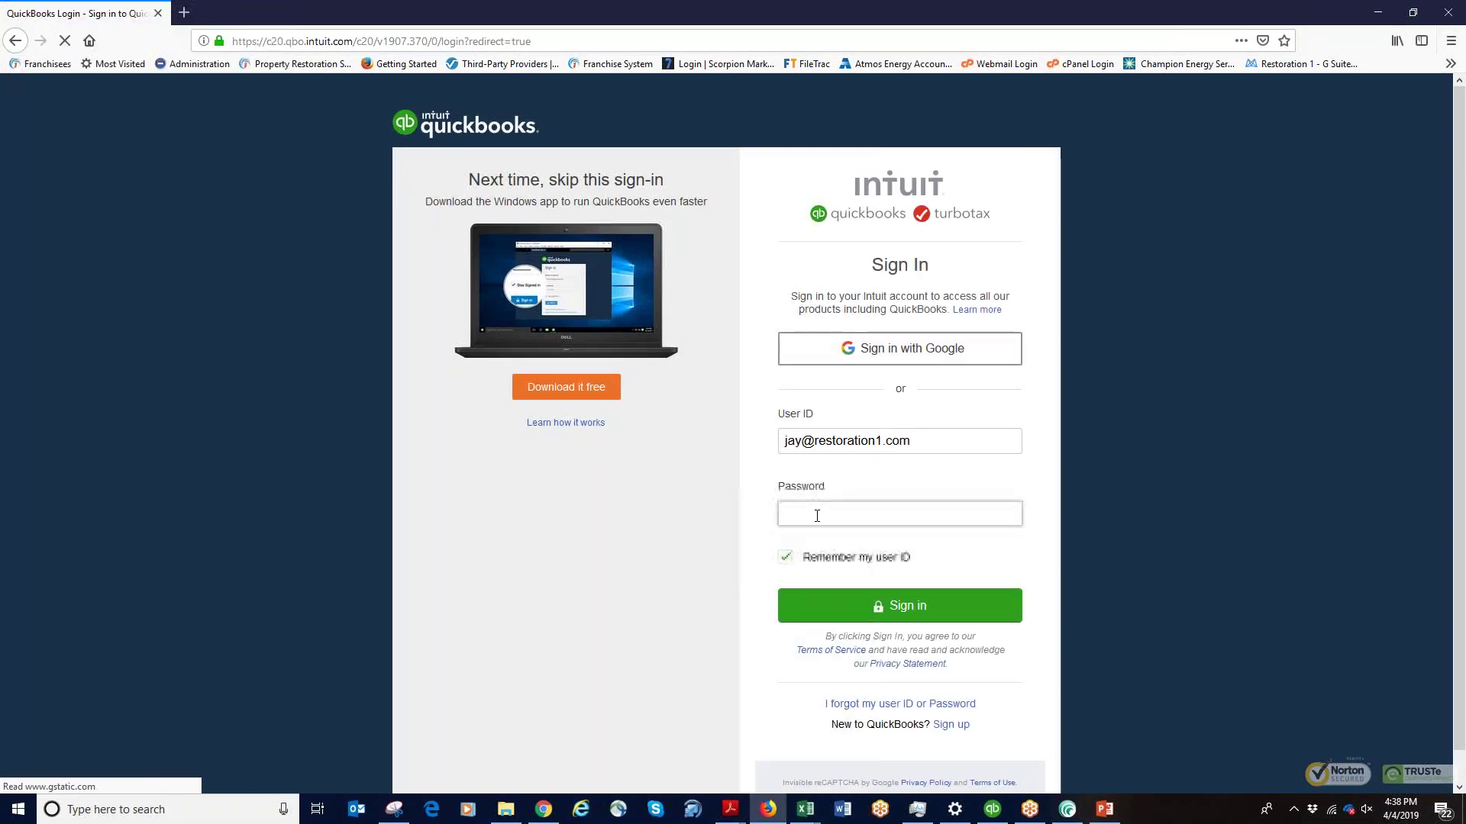
{"action": "type", "text": "••••••••"}
{"action": "left_click", "coordinate": [947, 609]}
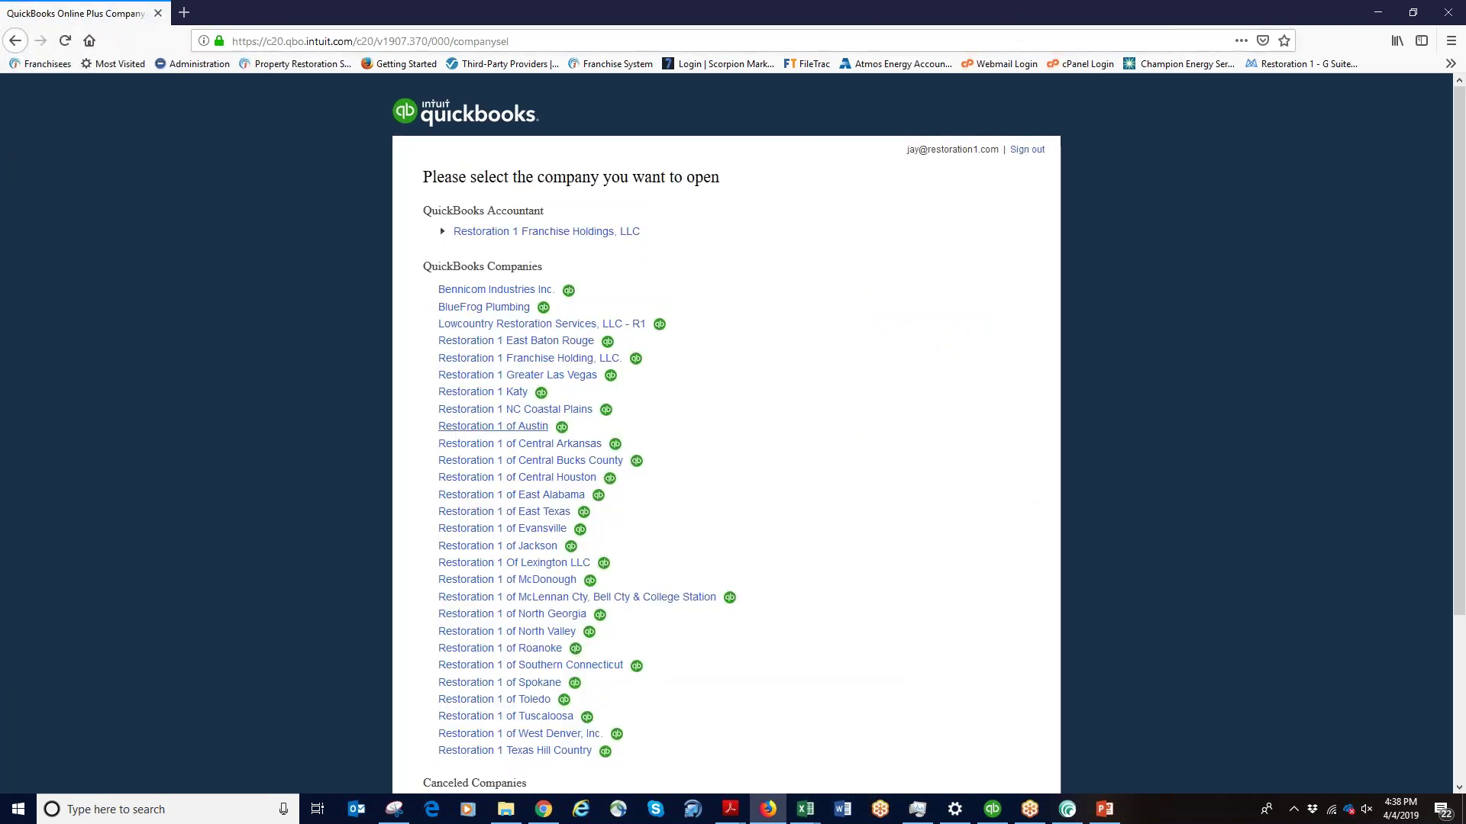
Open the company Restoration 1 of Austin and go to its Chart of Accounts
{"action": "left_click", "coordinate": [495, 432]}
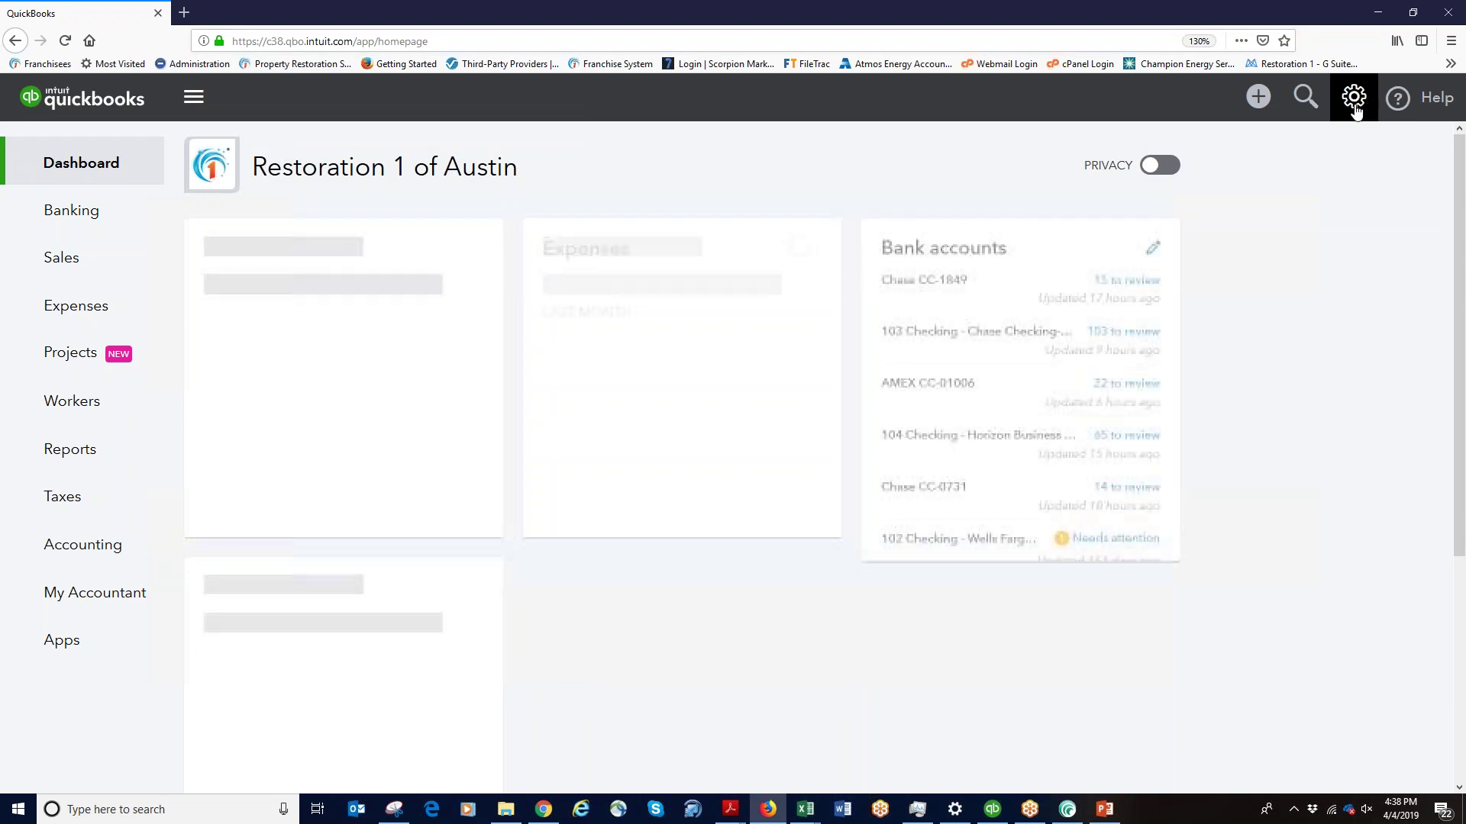
{"action": "left_click", "coordinate": [1355, 107]}
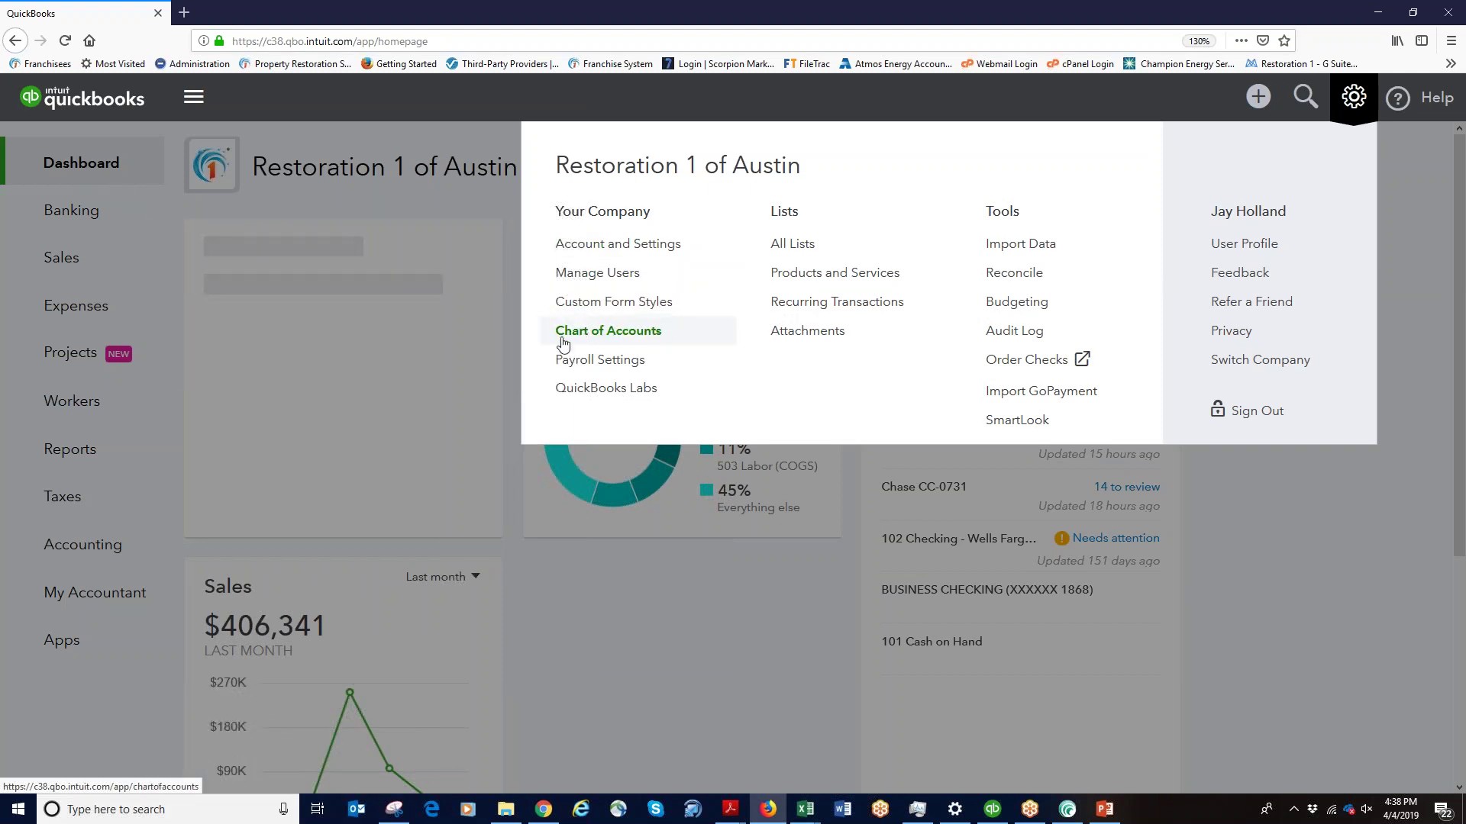
{"action": "left_click", "coordinate": [645, 345]}
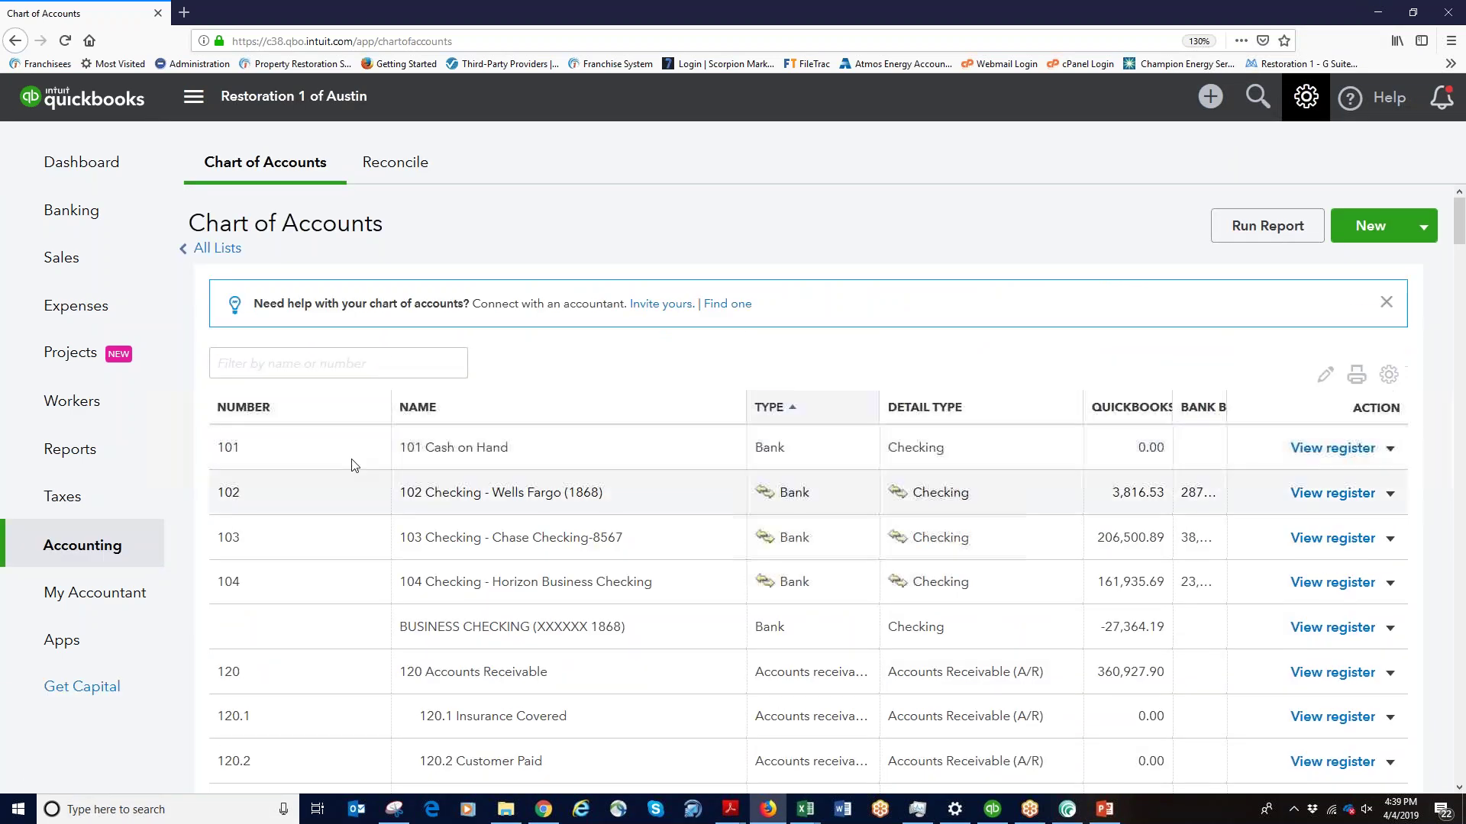
Examine the list of accounts down to the Cost of Goods Sold entries, focusing on 517 Referral Fees
{"action": "scroll", "coordinate": [348, 449], "scroll_direction": "down", "scroll_amount": 3}
{"action": "scroll", "coordinate": [351, 449], "scroll_direction": "down", "scroll_amount": 10}
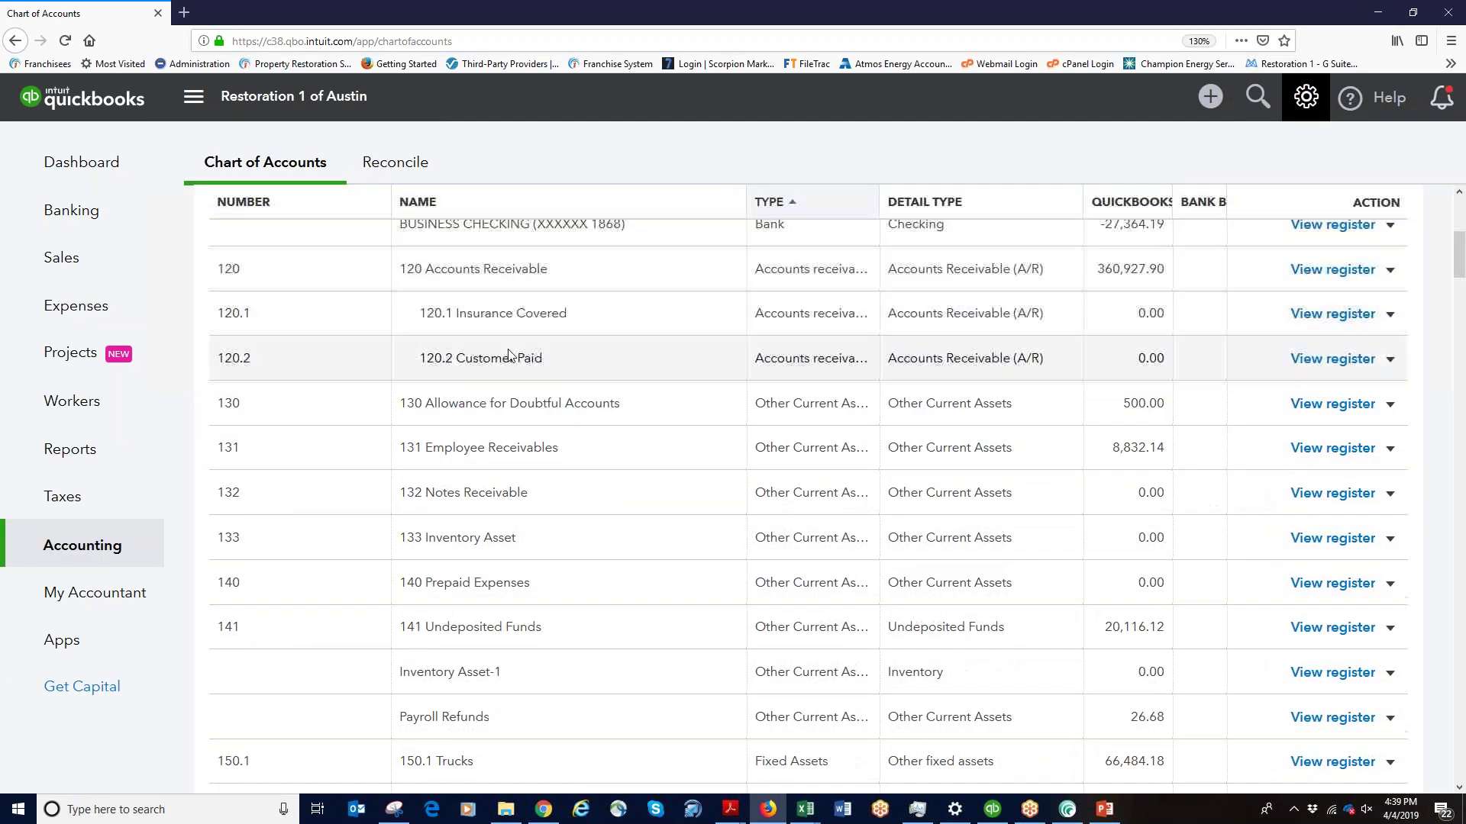
{"action": "scroll", "coordinate": [500, 366], "scroll_direction": "down", "scroll_amount": 15}
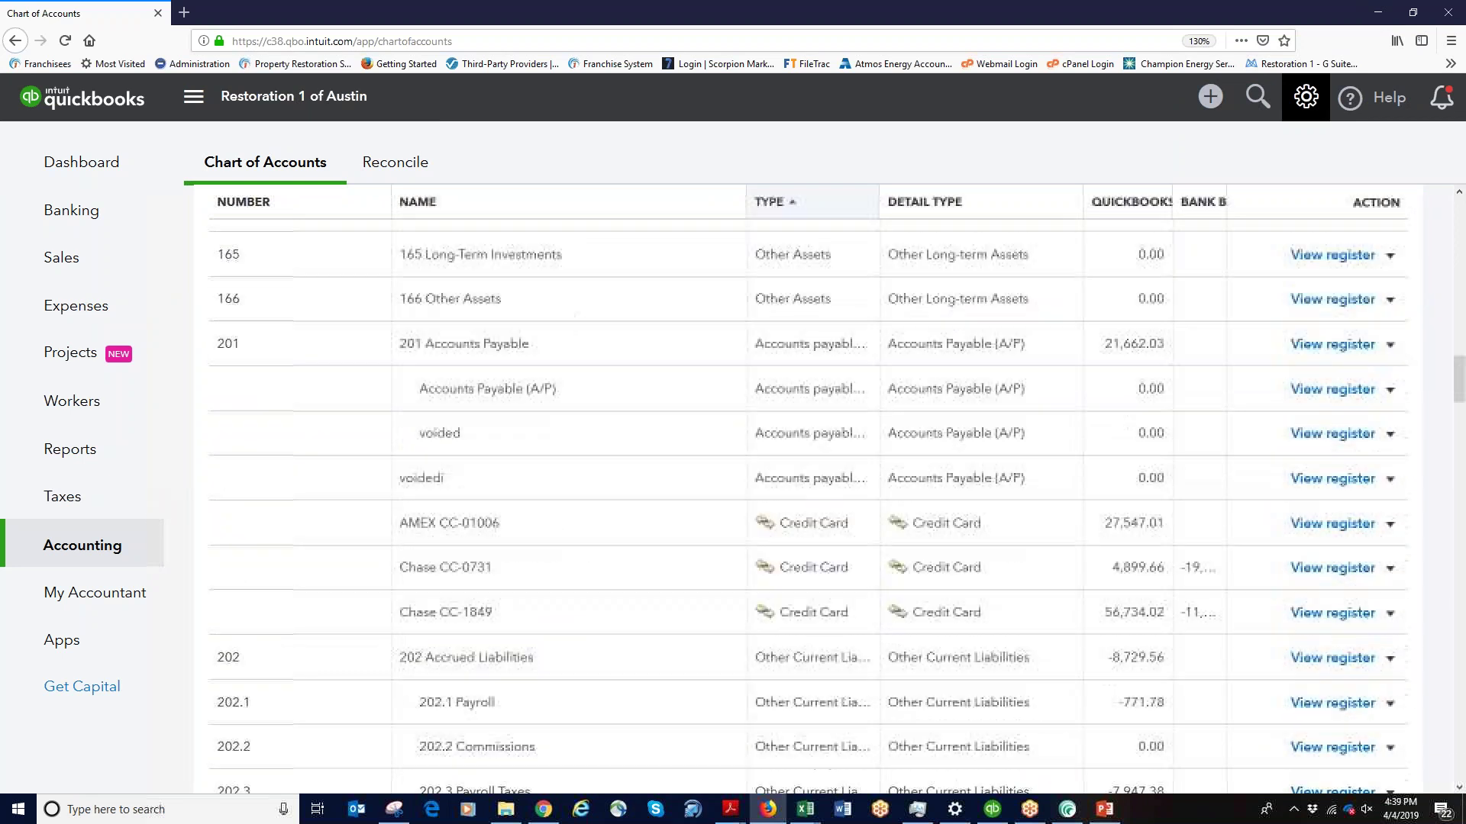
{"action": "scroll", "coordinate": [496, 364], "scroll_direction": "down", "scroll_amount": 18}
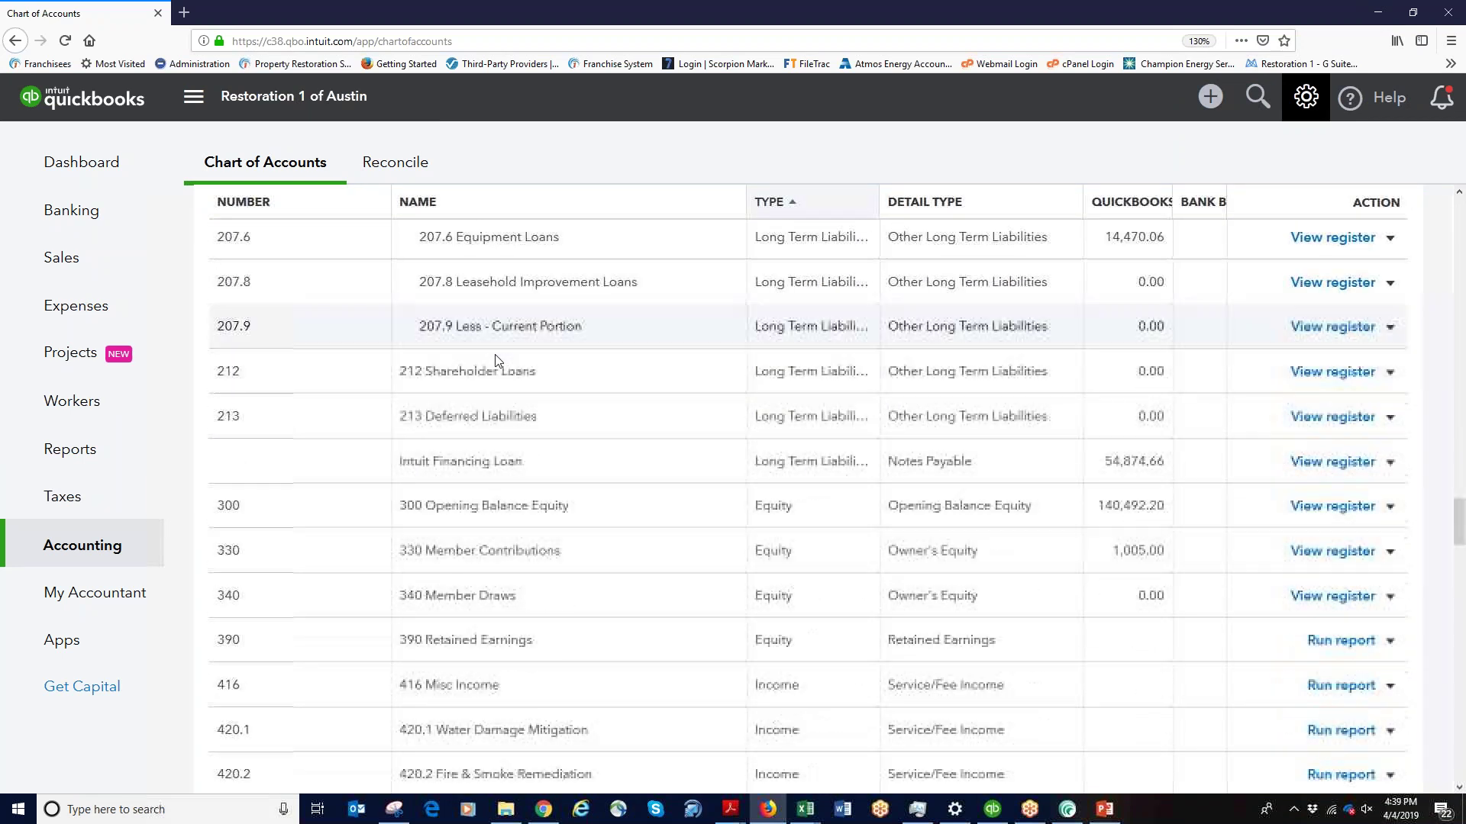
{"action": "scroll", "coordinate": [488, 373], "scroll_direction": "down", "scroll_amount": 8}
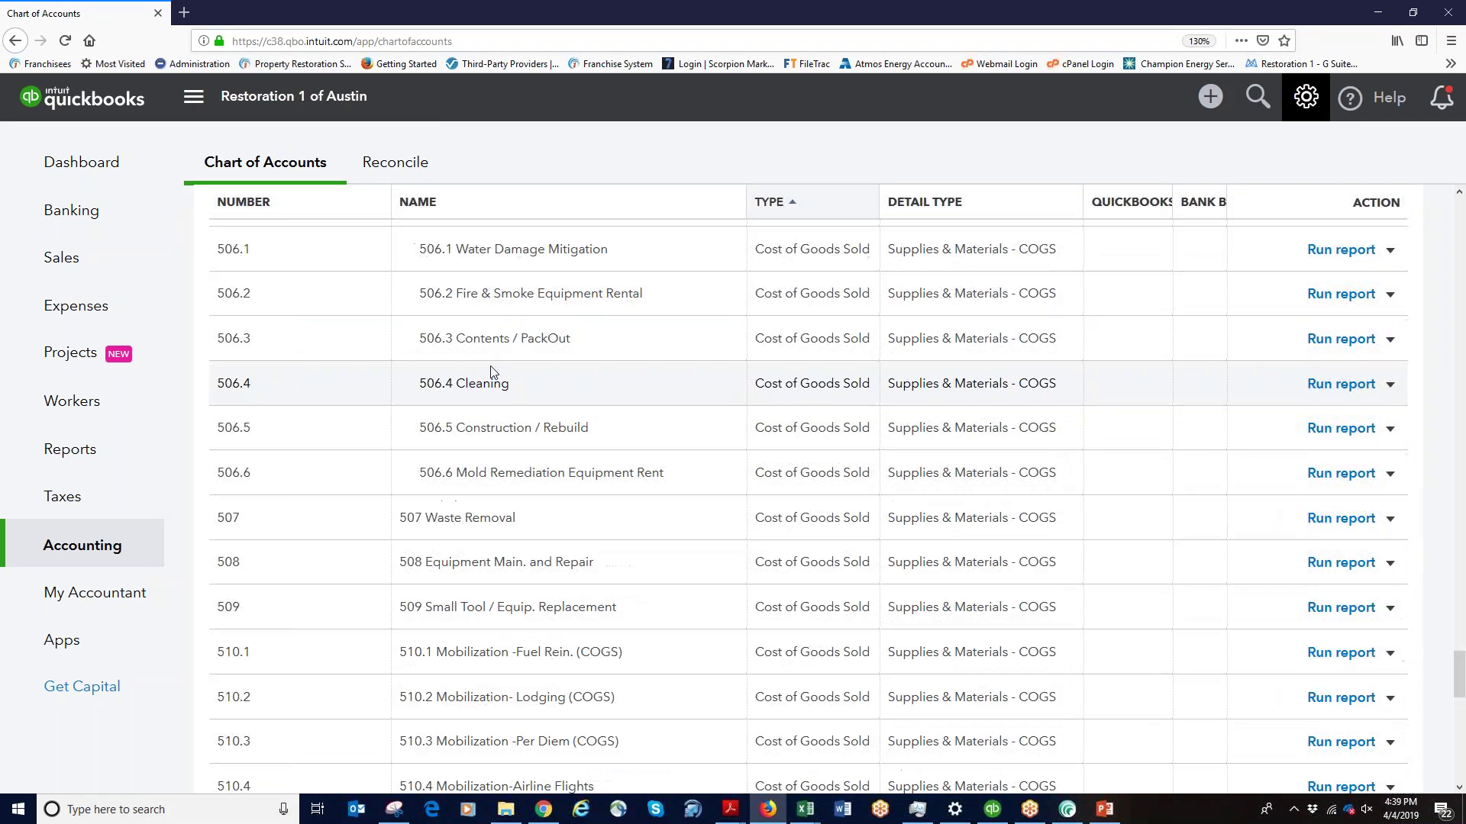
{"action": "scroll", "coordinate": [490, 372], "scroll_direction": "down", "scroll_amount": 5}
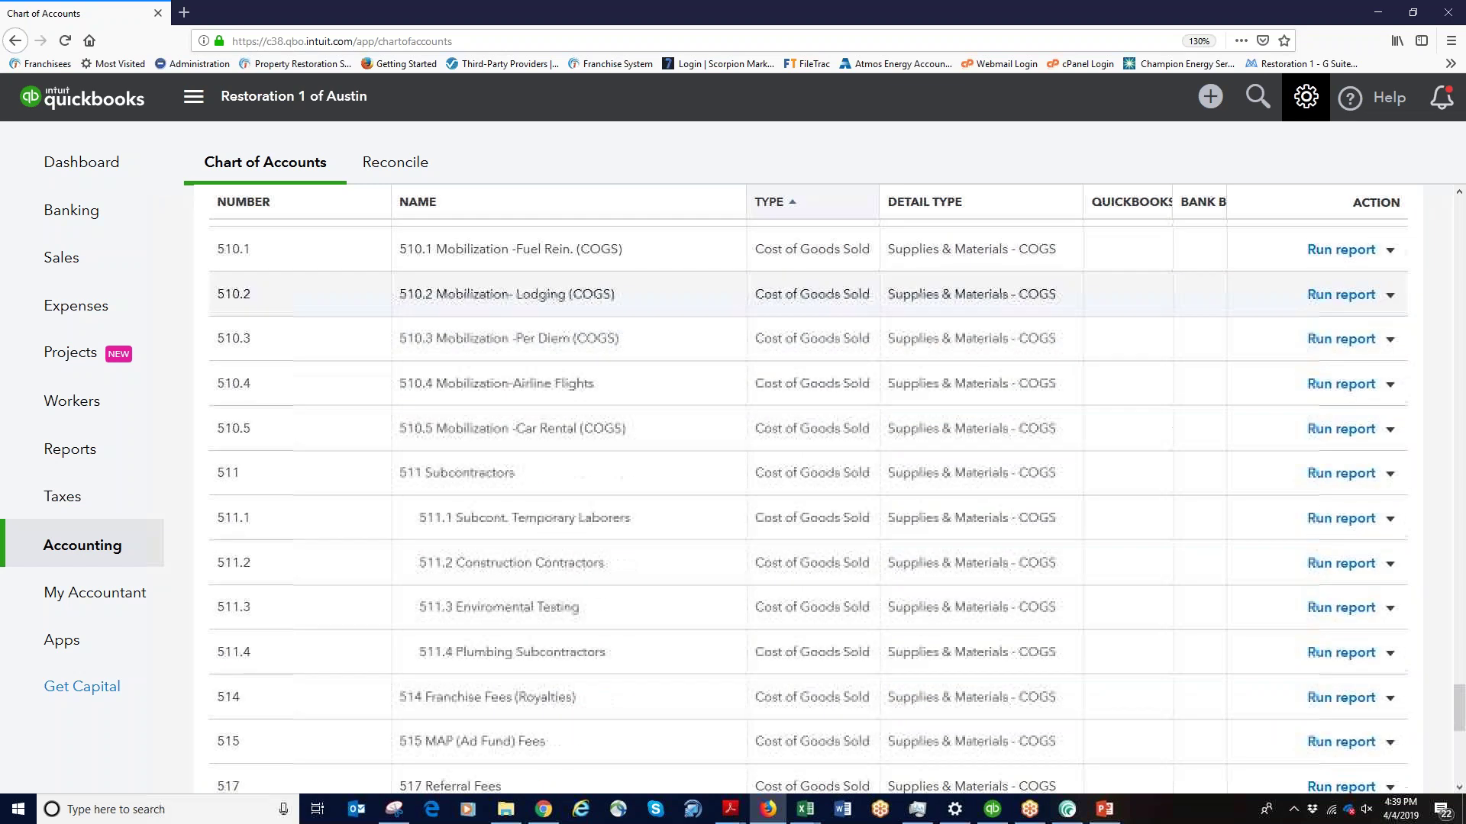
{"action": "left_click_drag", "start_coordinate": [516, 587], "coordinate": [402, 591]}
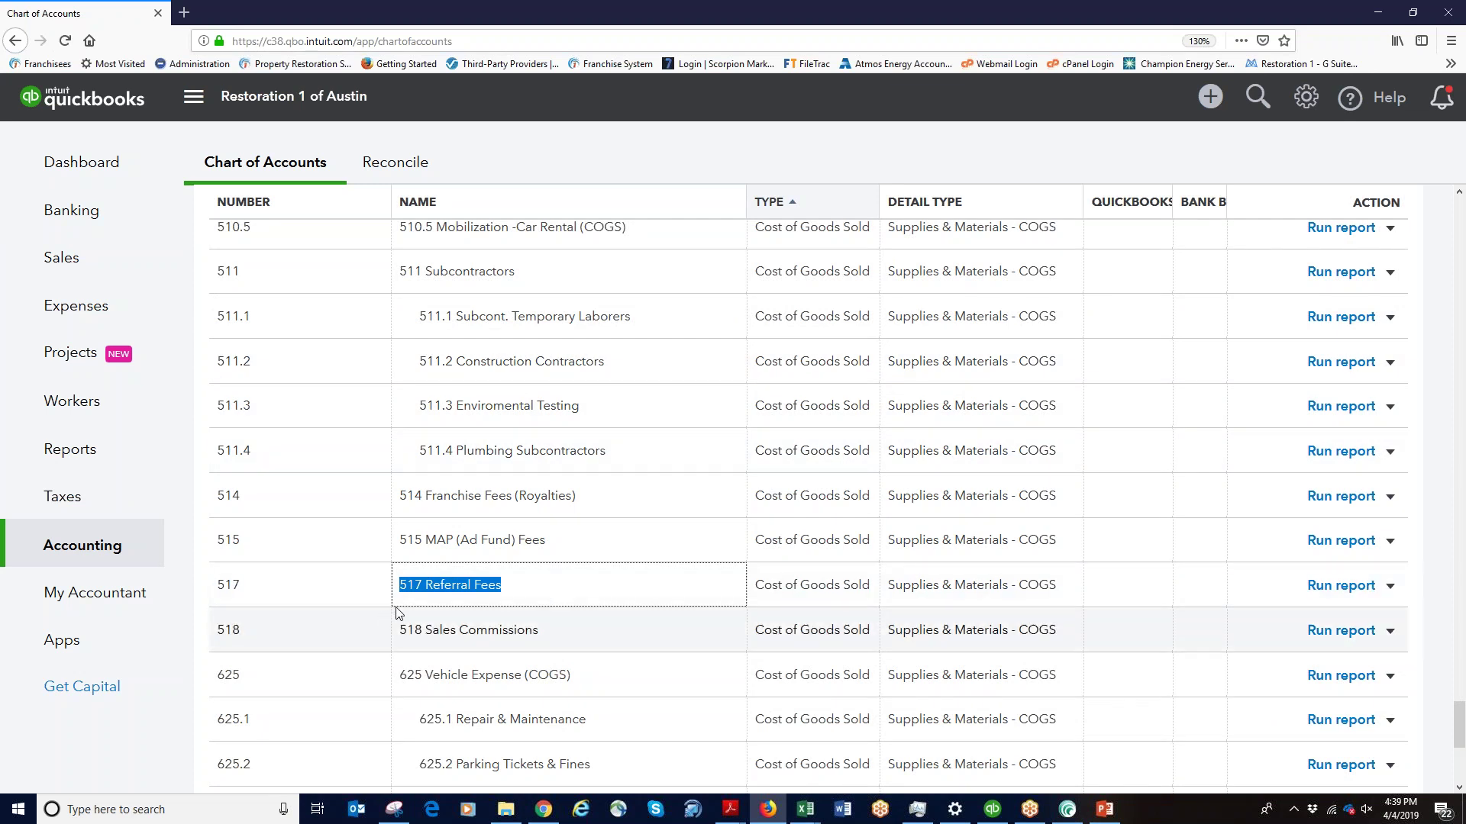
{"action": "left_click", "coordinate": [512, 595]}
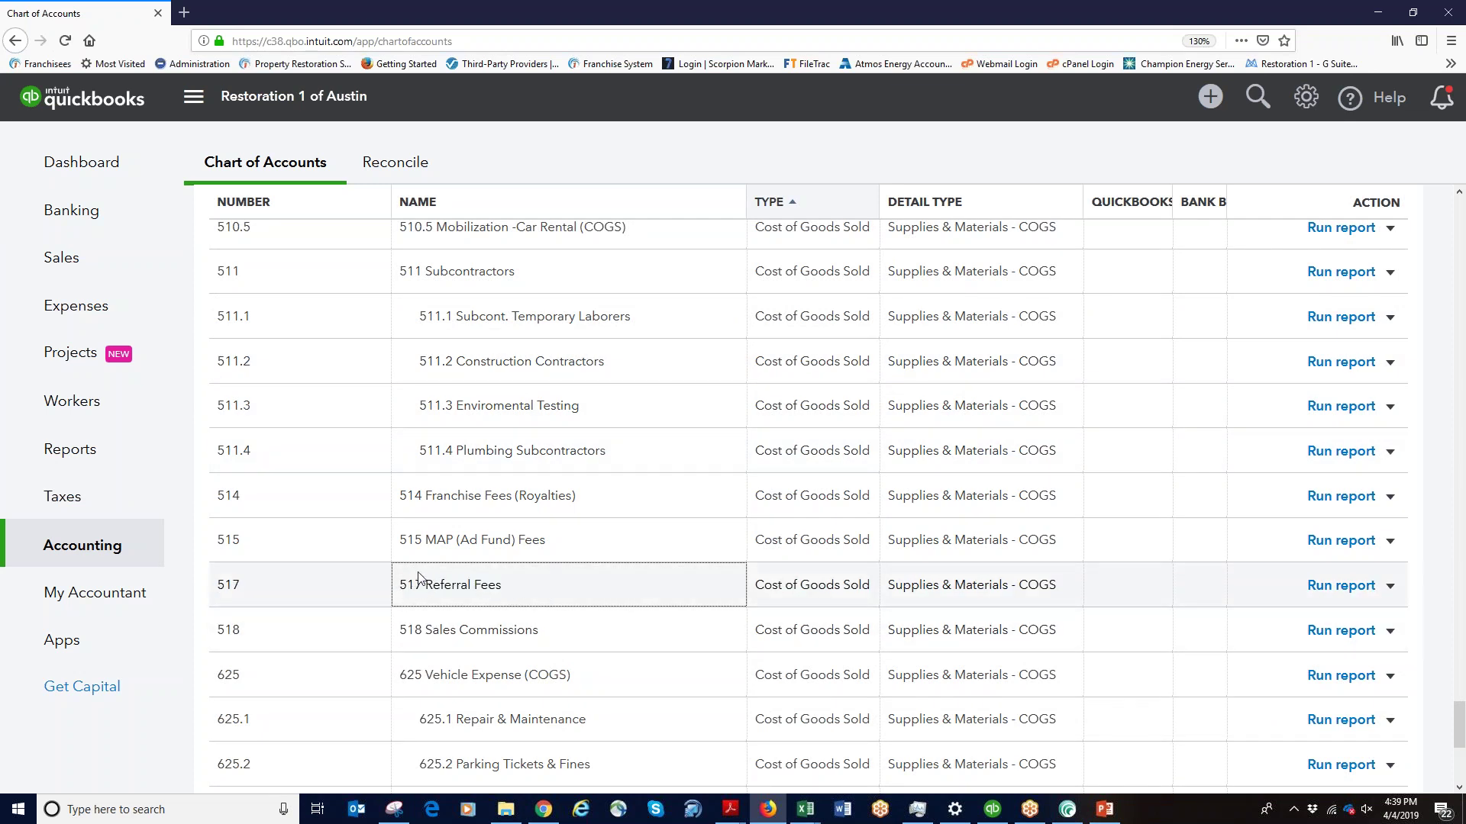
{"action": "left_click_drag", "start_coordinate": [533, 596], "coordinate": [400, 591]}
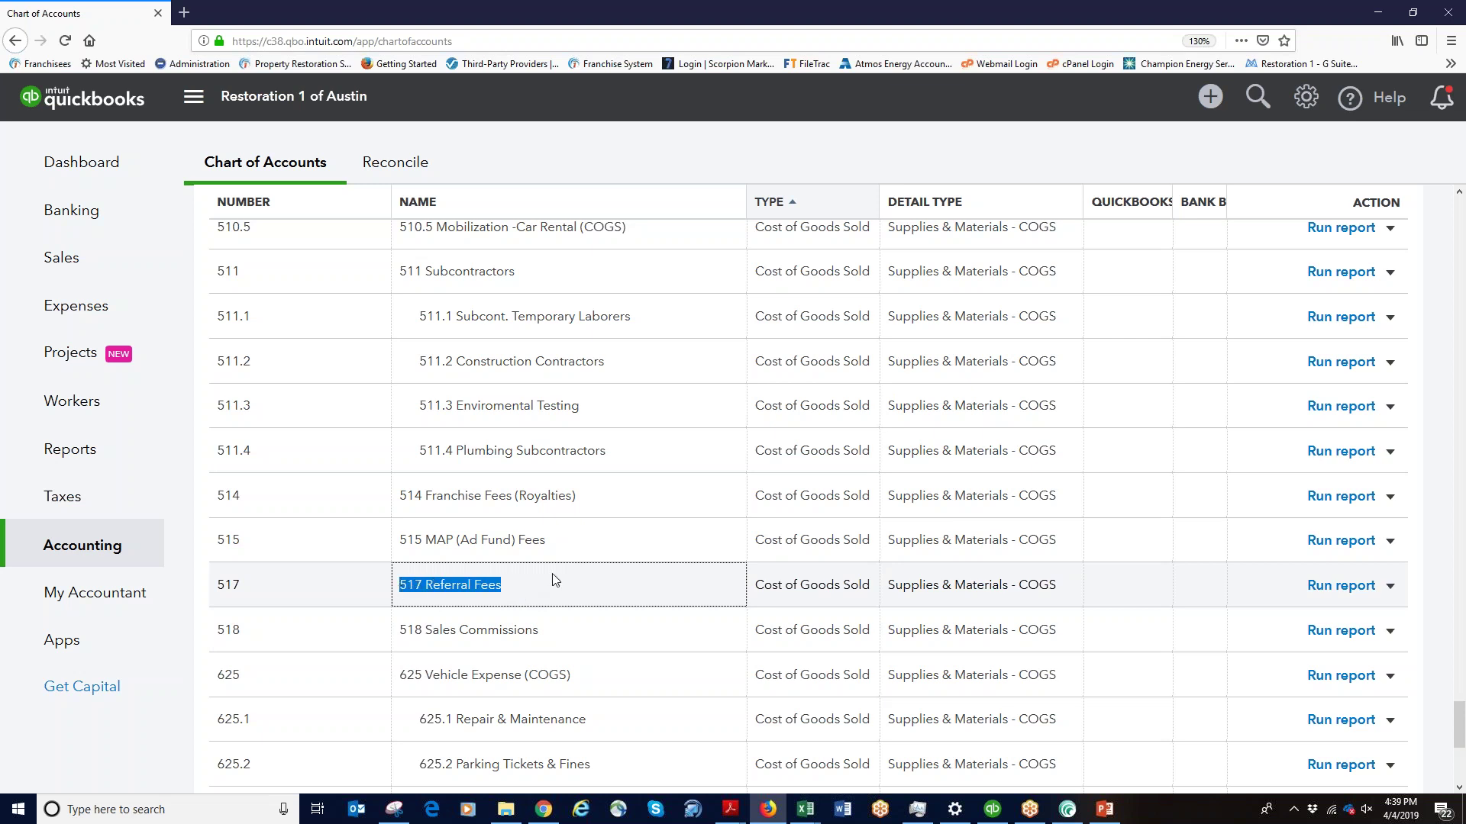
{"action": "left_click", "coordinate": [513, 596]}
{"action": "left_click_drag", "start_coordinate": [512, 596], "coordinate": [397, 596]}
Start a new account in the Chart of Accounts and set its account type to Cost of Goods Sold
{"action": "left_click_drag", "start_coordinate": [1458, 706], "coordinate": [1458, 205]}
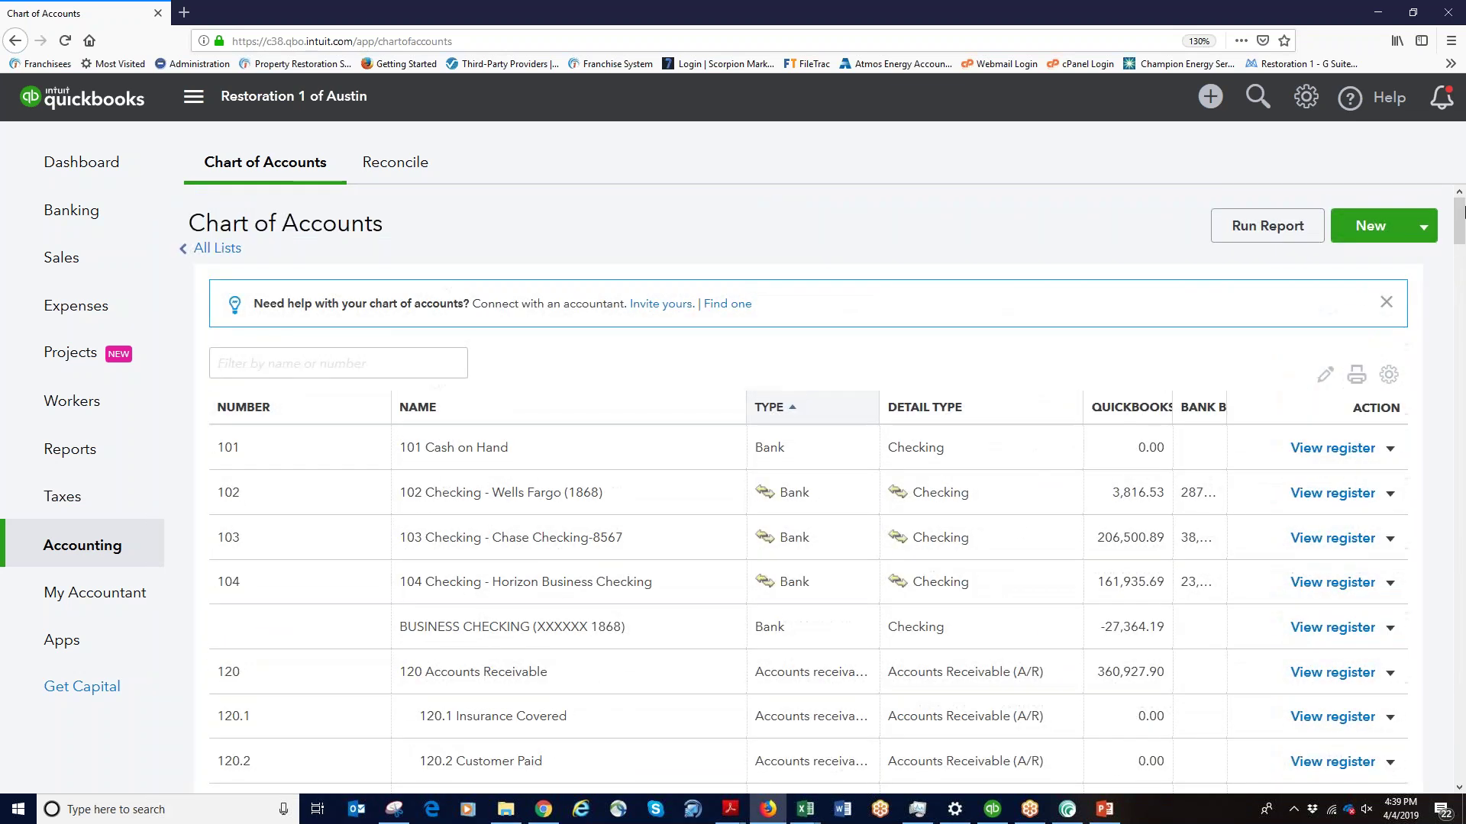
{"action": "left_click", "coordinate": [1379, 239]}
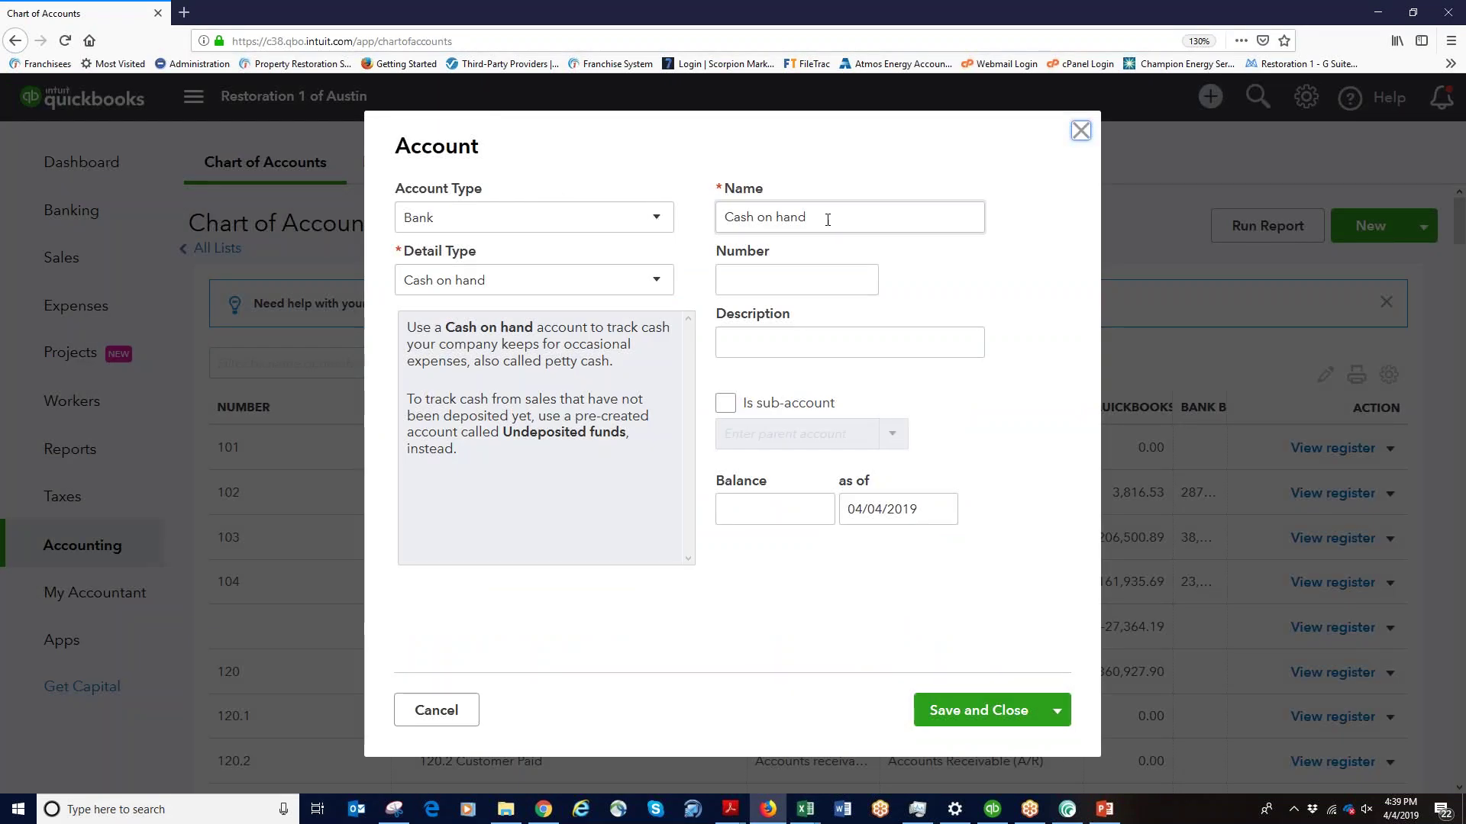
{"action": "left_click_drag", "start_coordinate": [497, 194], "coordinate": [389, 202]}
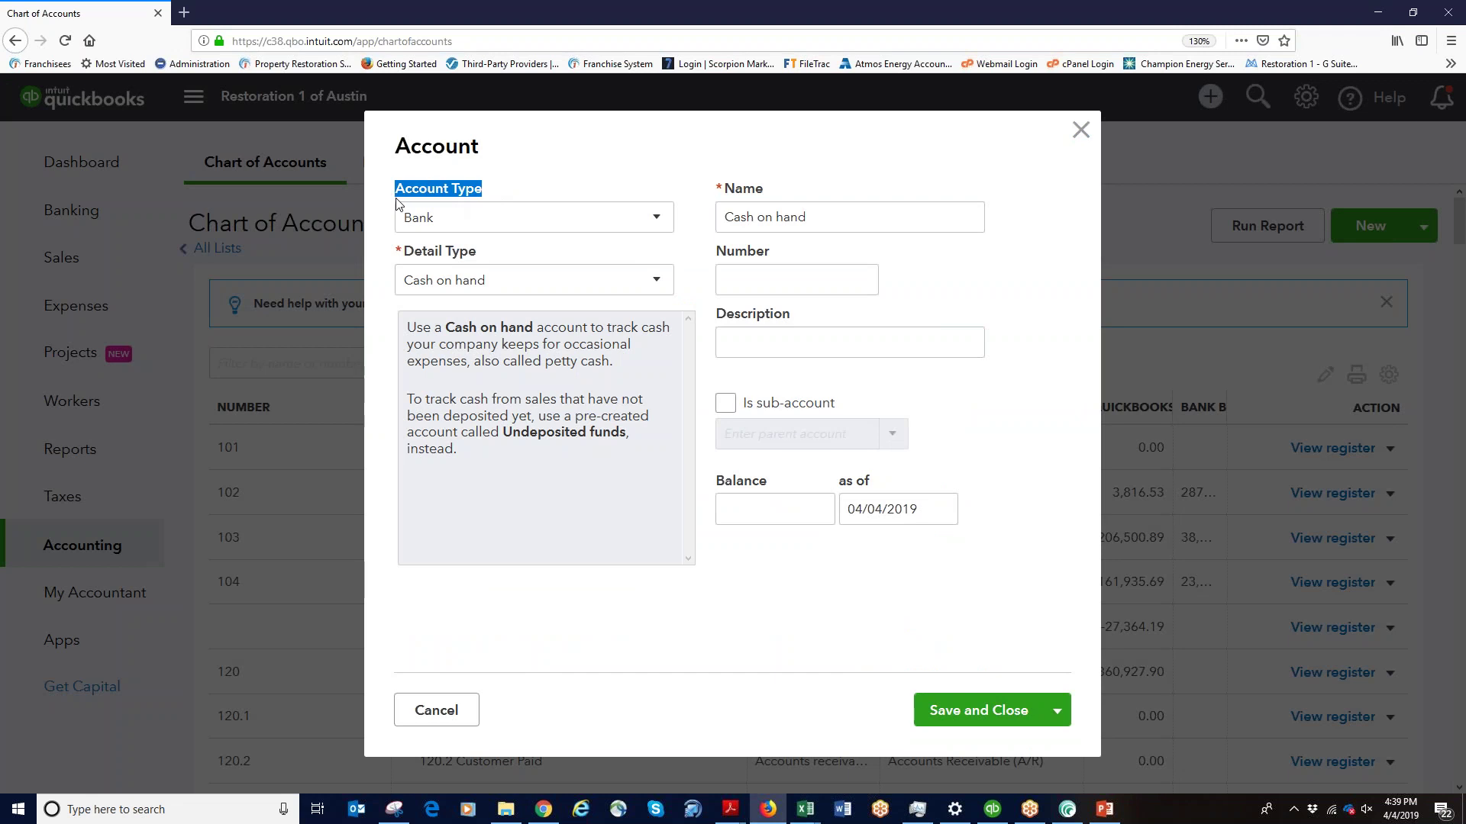
{"action": "left_click_drag", "start_coordinate": [492, 197], "coordinate": [407, 197]}
{"action": "left_click", "coordinate": [651, 226]}
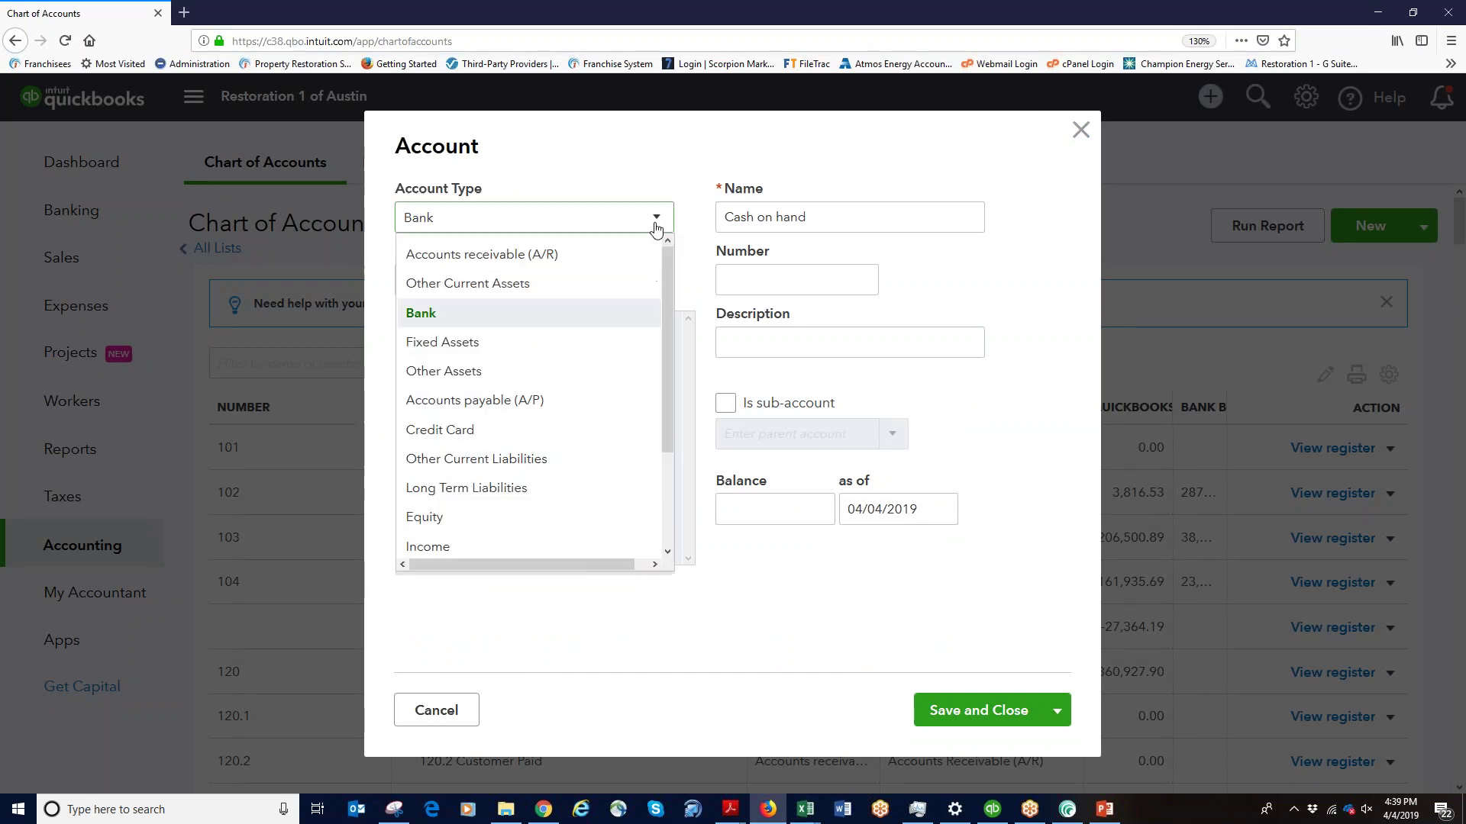
{"action": "scroll", "coordinate": [540, 364], "scroll_direction": "down", "scroll_amount": 3}
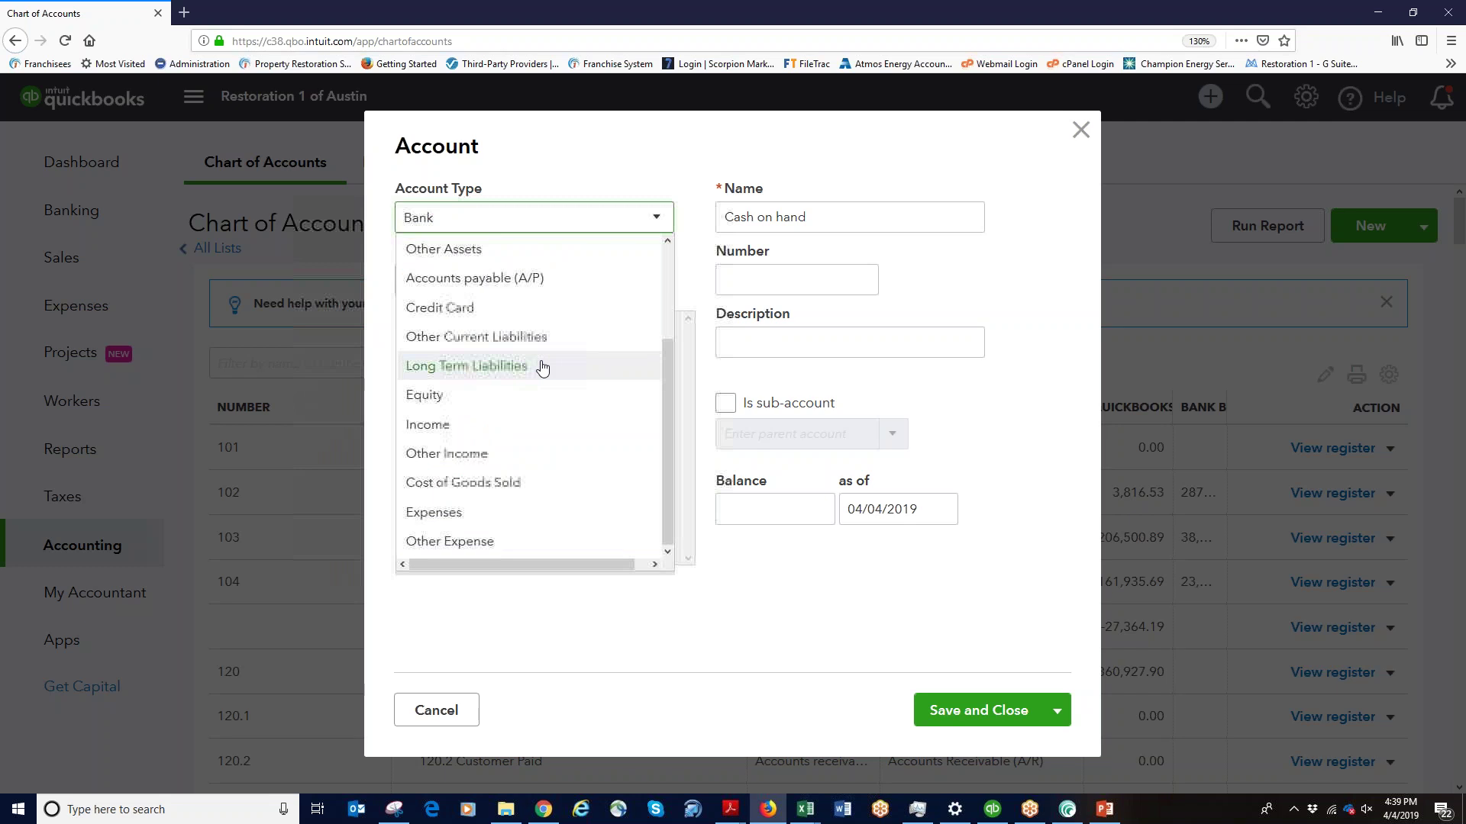
{"action": "left_click", "coordinate": [515, 488]}
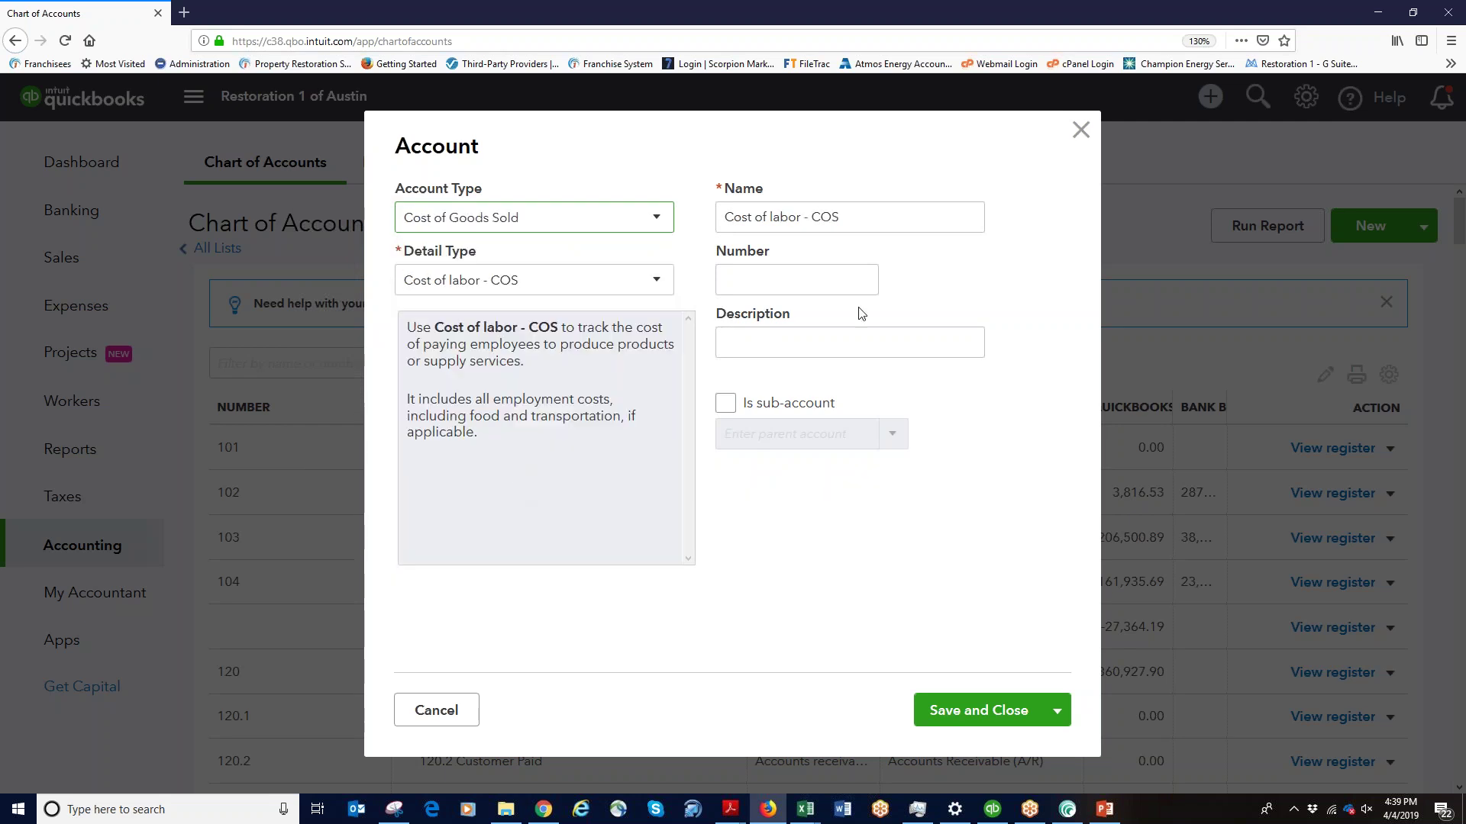
Set the new account's detail type to Other Costs of Services - COS
{"action": "left_click", "coordinate": [881, 224]}
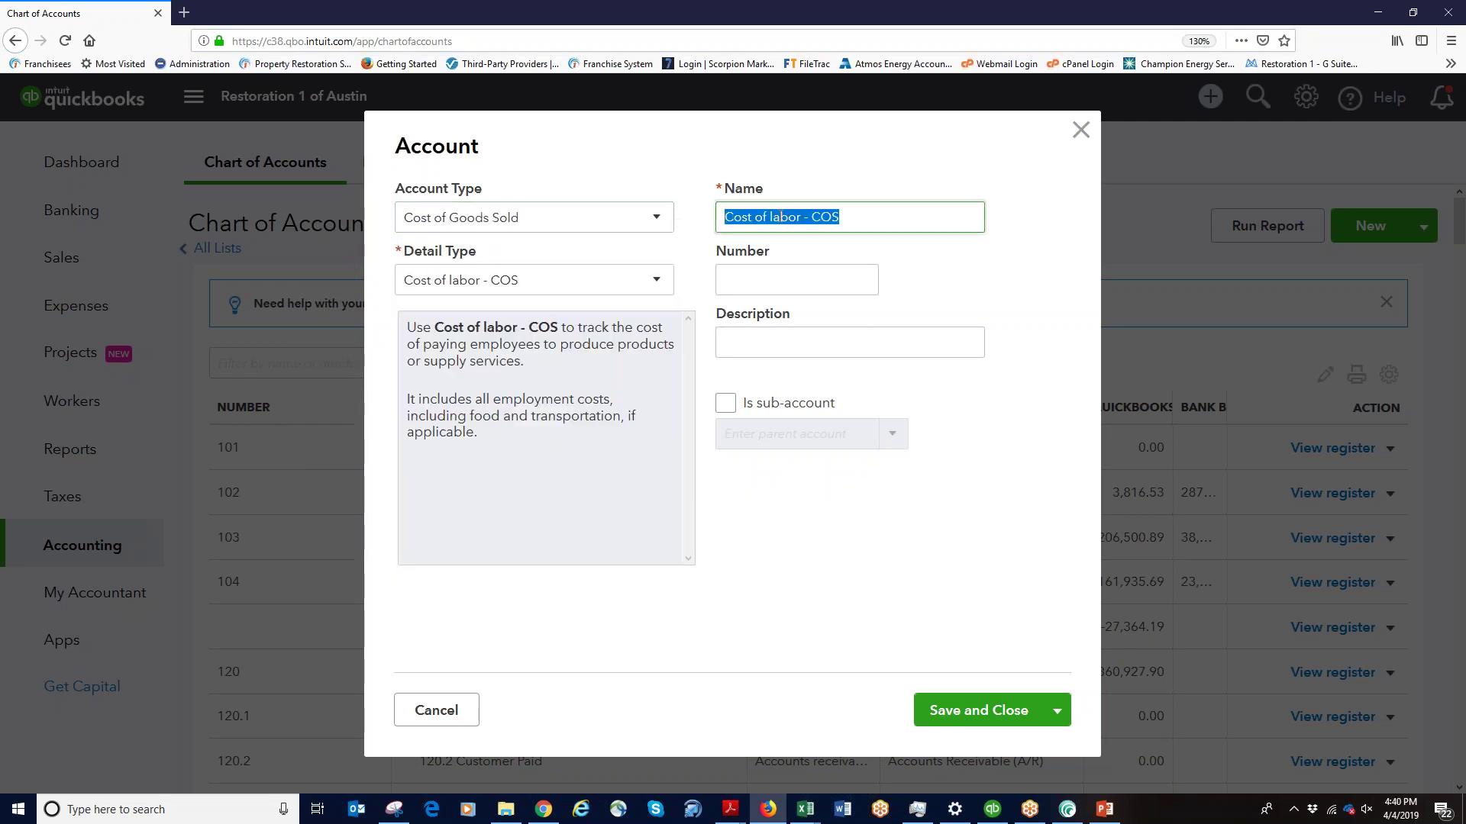
{"action": "left_click", "coordinate": [658, 284]}
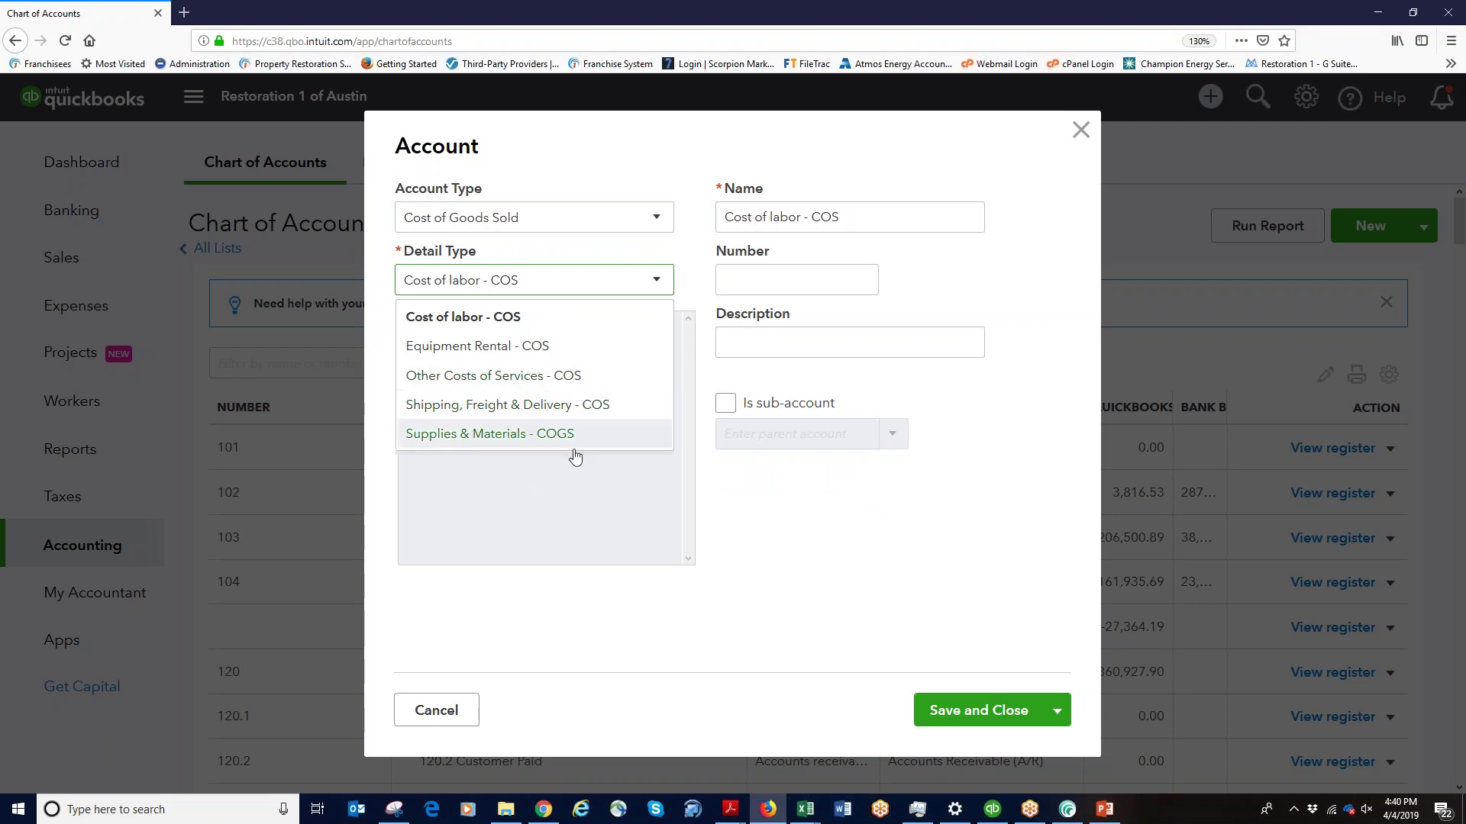
{"action": "left_click_drag", "start_coordinate": [488, 254], "coordinate": [405, 253]}
{"action": "left_click", "coordinate": [658, 283]}
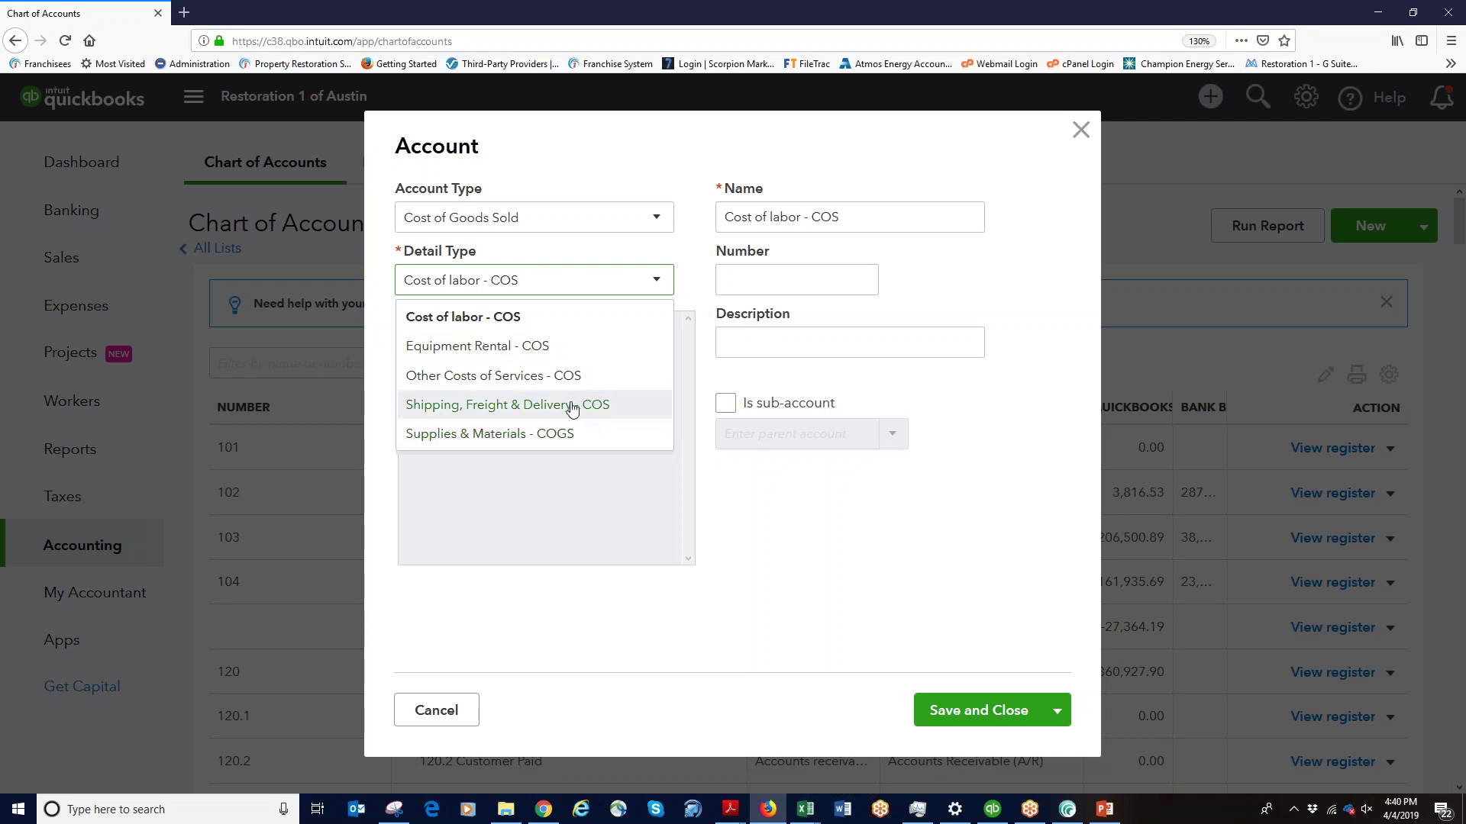
{"action": "left_click", "coordinate": [538, 376]}
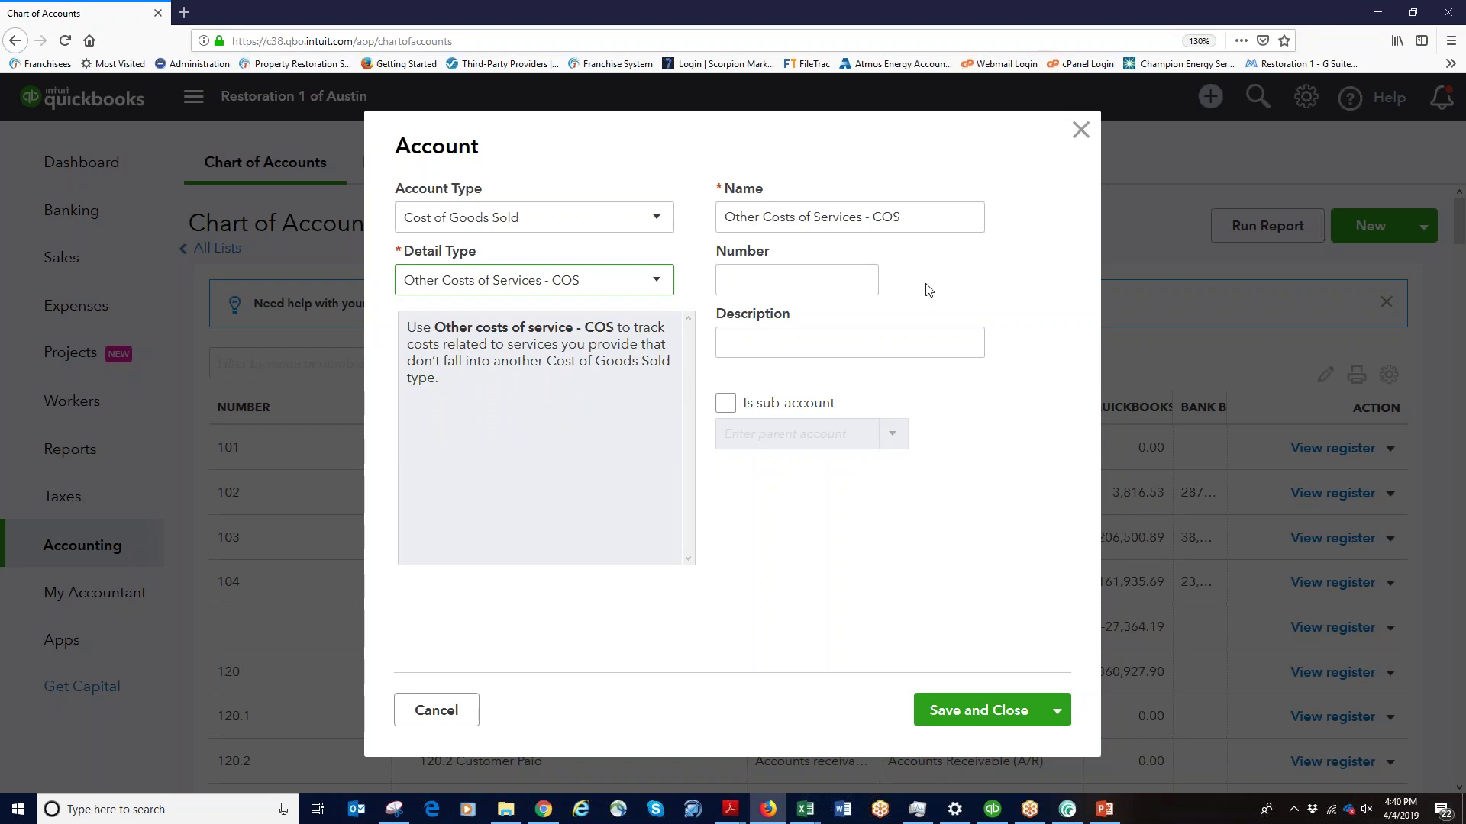
Give the new account the number 517.2 and the name "R1 National Account Claim Management Fees"
{"action": "left_click", "coordinate": [829, 284]}
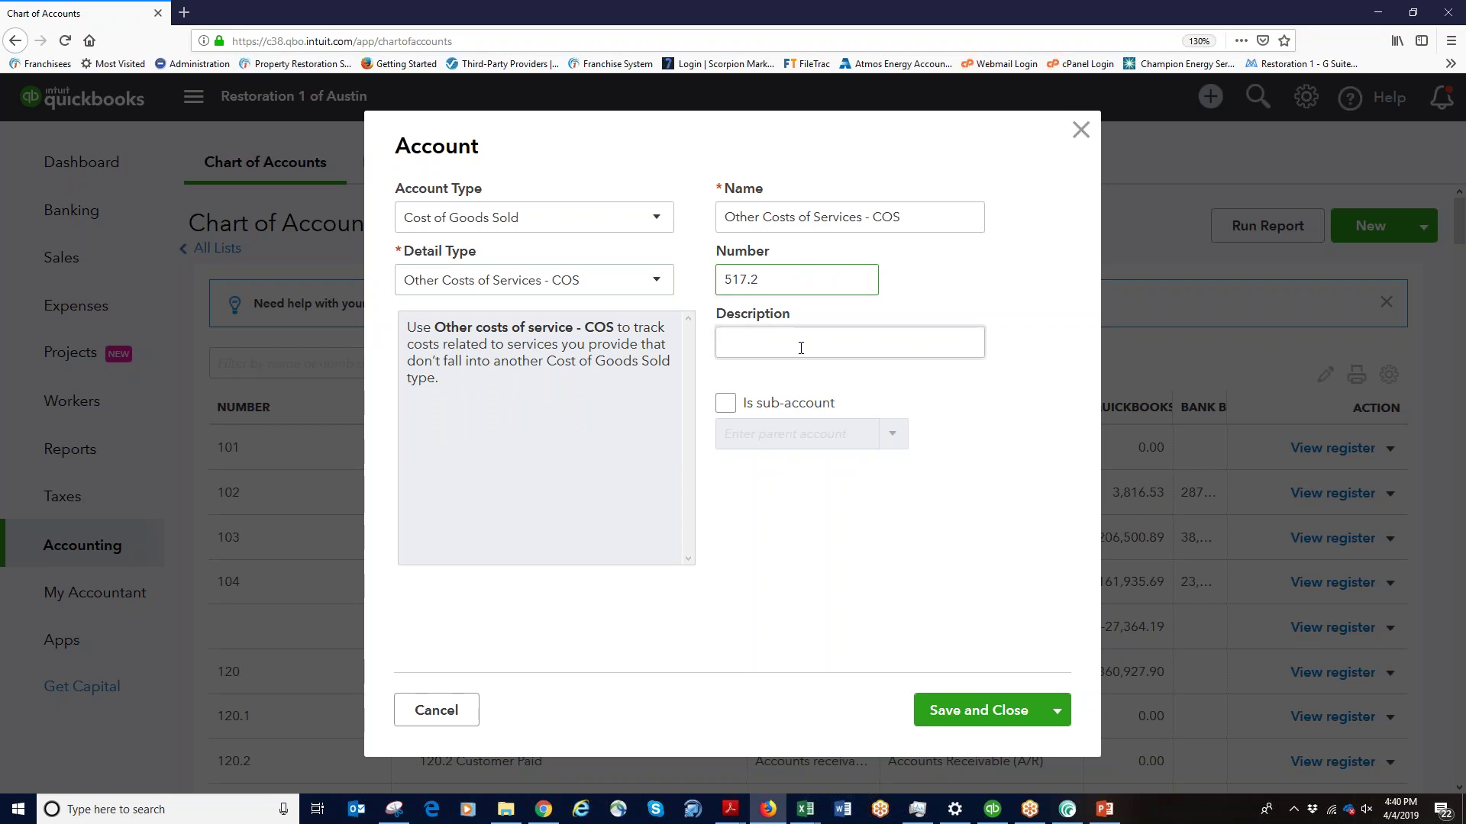
{"action": "left_click_drag", "start_coordinate": [928, 223], "coordinate": [722, 217]}
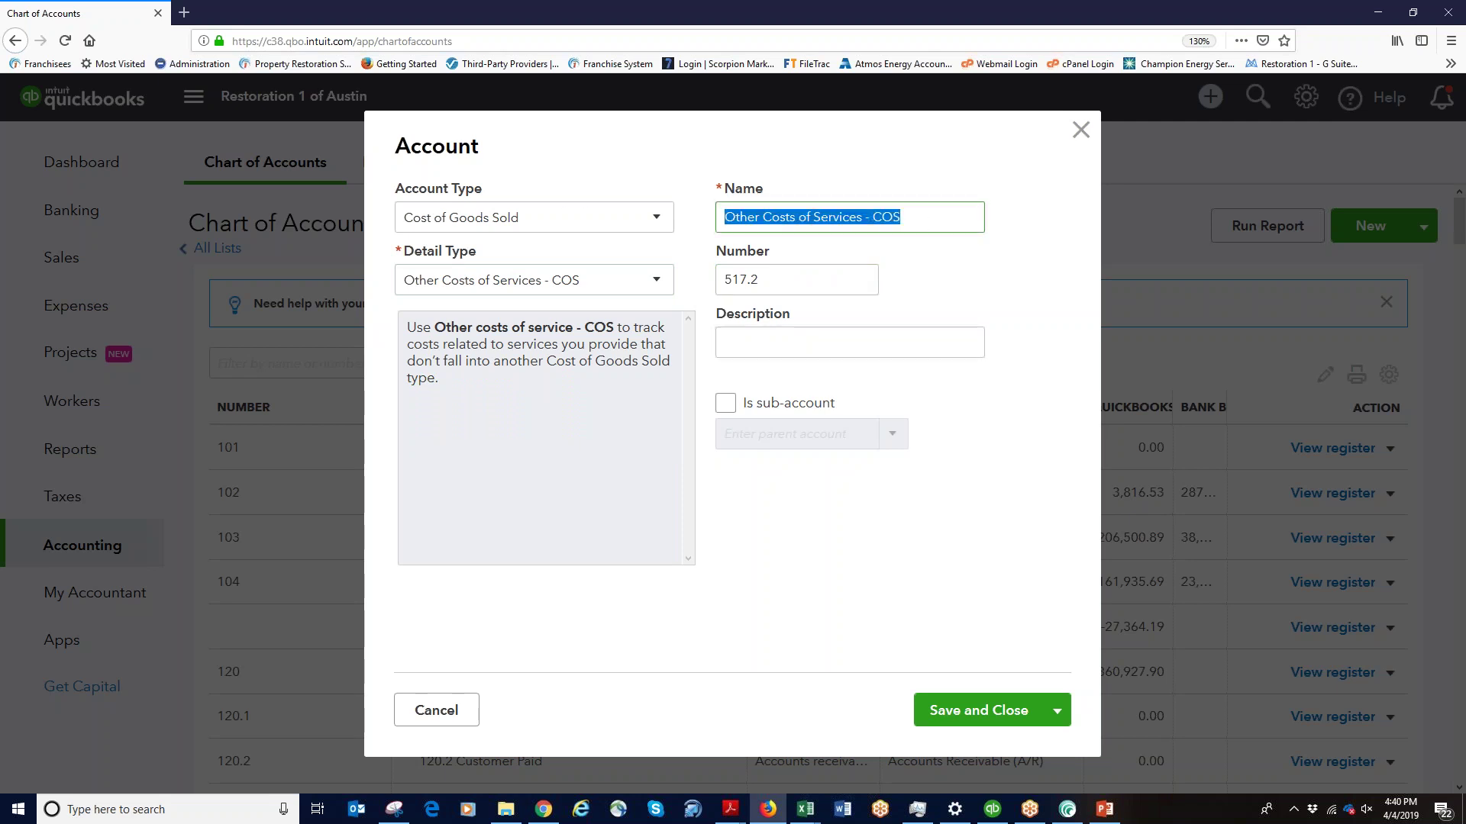
{"action": "type", "text": "Cl"}
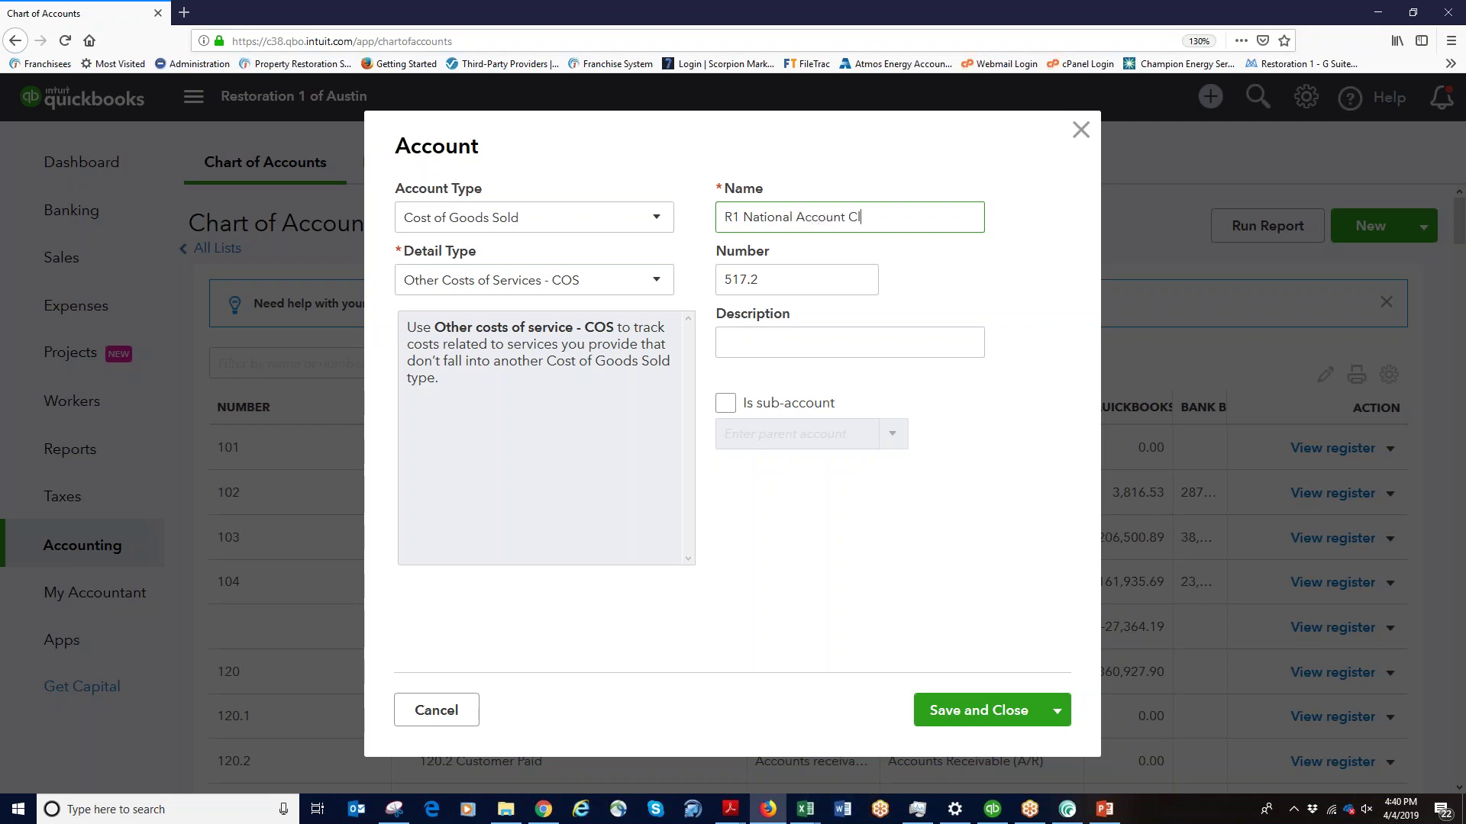
{"action": "type", "text": "ment Fees"}
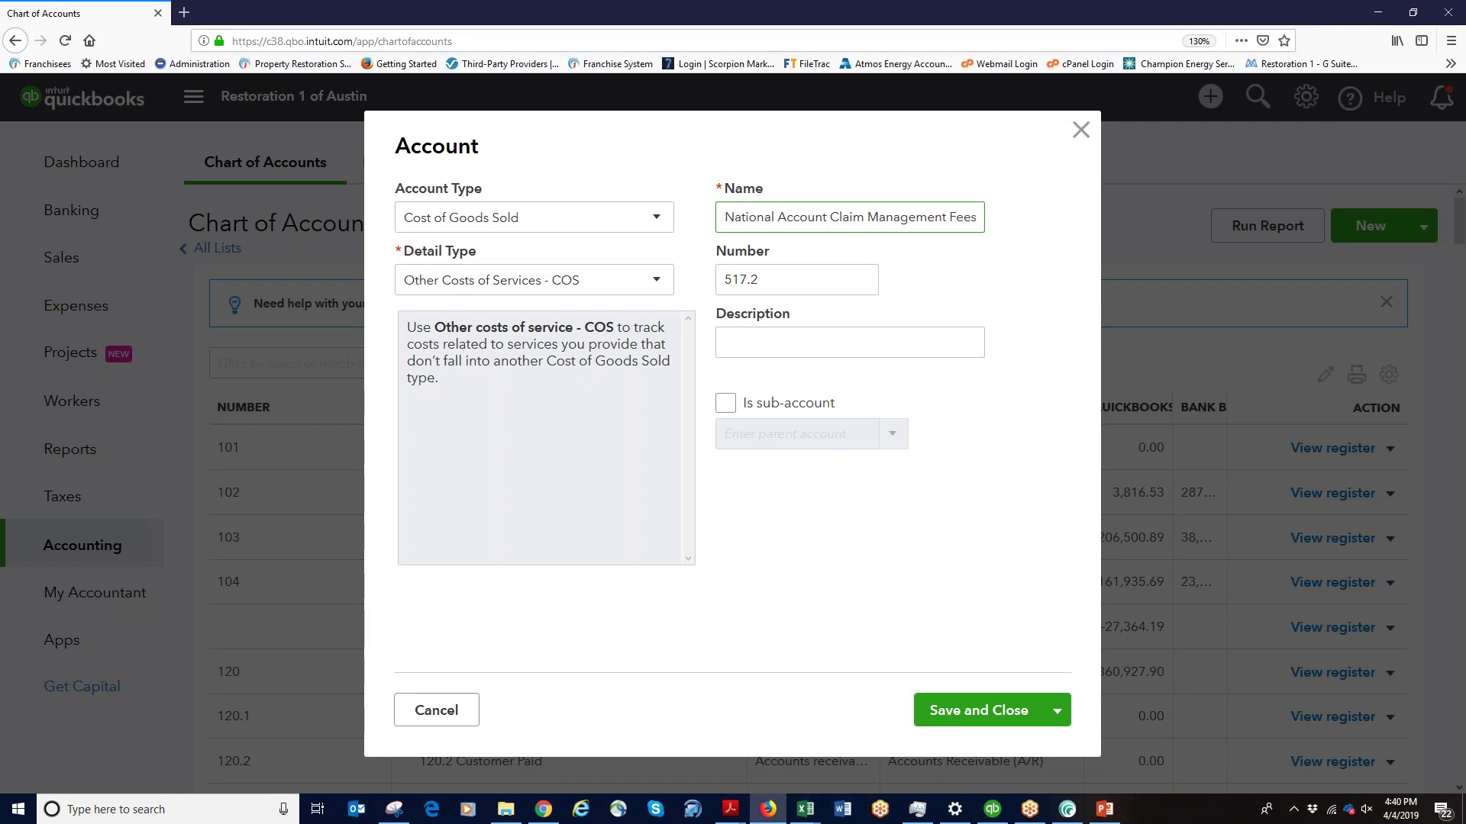
Remove "R1 National Account" from the account name so that it reads "Claim Management Fees"
{"action": "left_click_drag", "start_coordinate": [830, 221], "coordinate": [696, 222]}
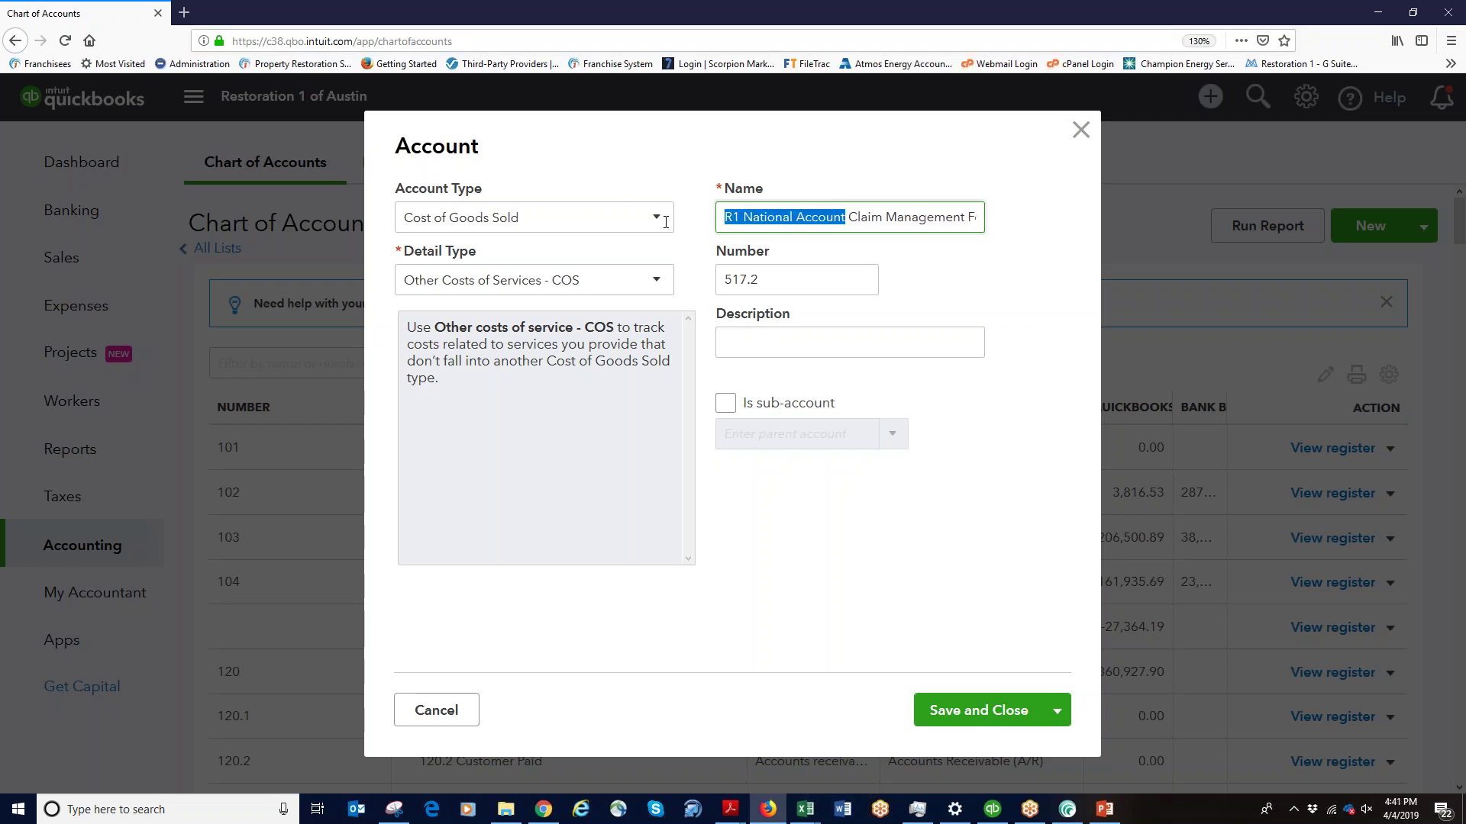
{"action": "left_click", "coordinate": [849, 216]}
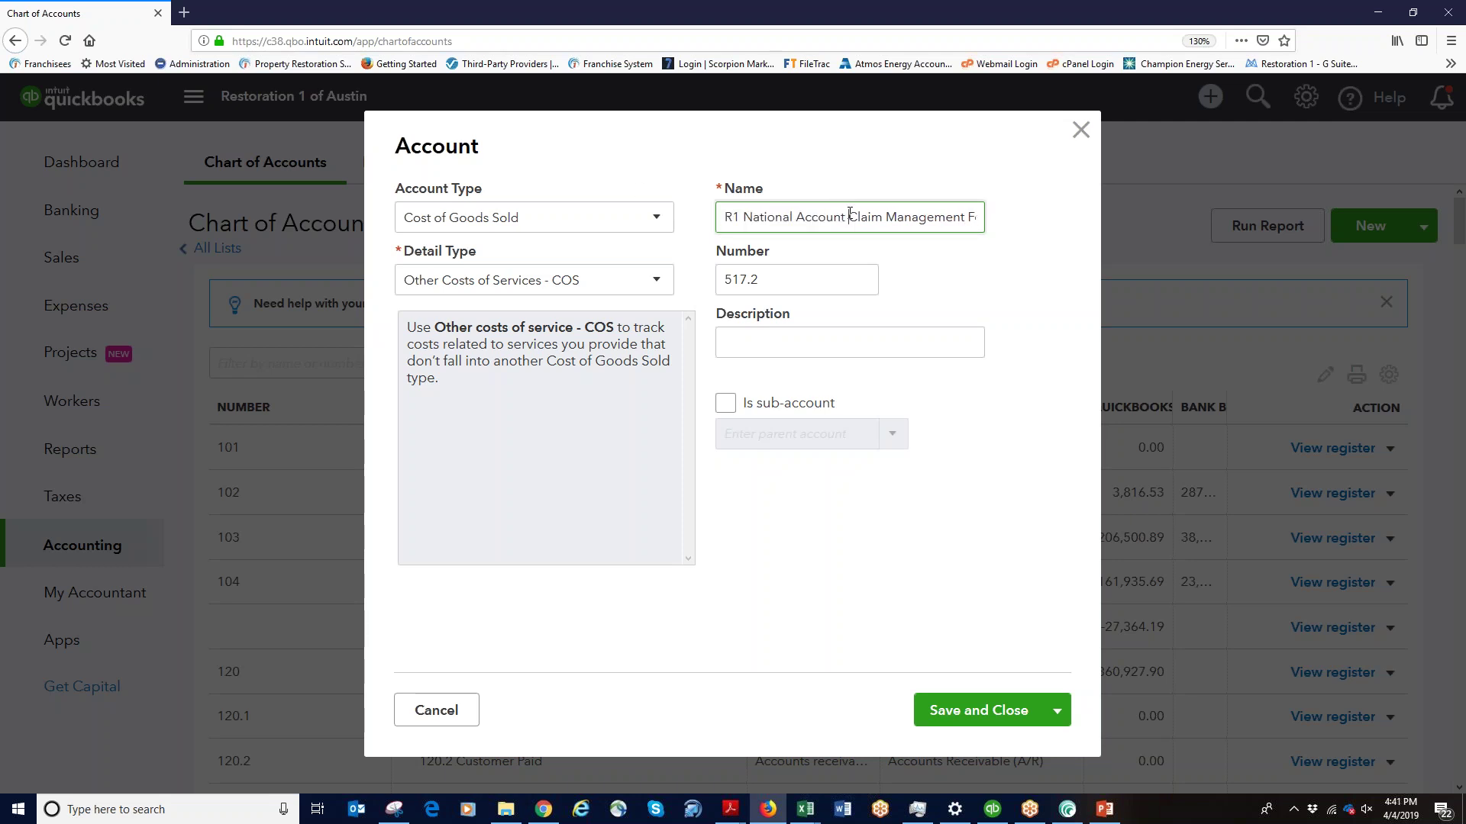
{"action": "double_click", "coordinate": [839, 217]}
{"action": "left_click_drag", "start_coordinate": [840, 217], "coordinate": [721, 222]}
{"action": "key", "text": "BackSpace"}
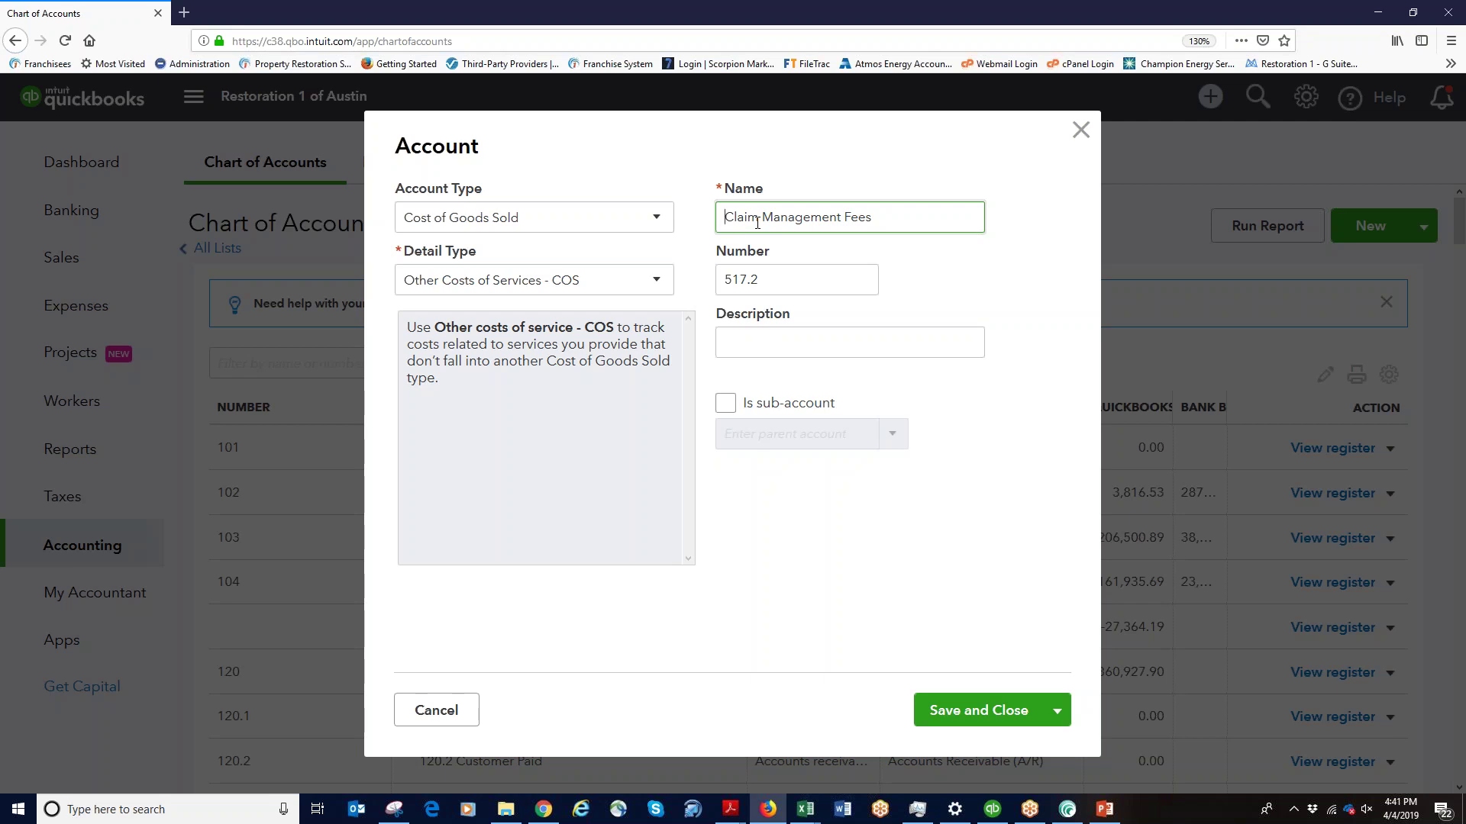
Prefix the account name with "R1", make it a sub-account of 517 Referral Fees and save it
{"action": "type", "text": "R1"}
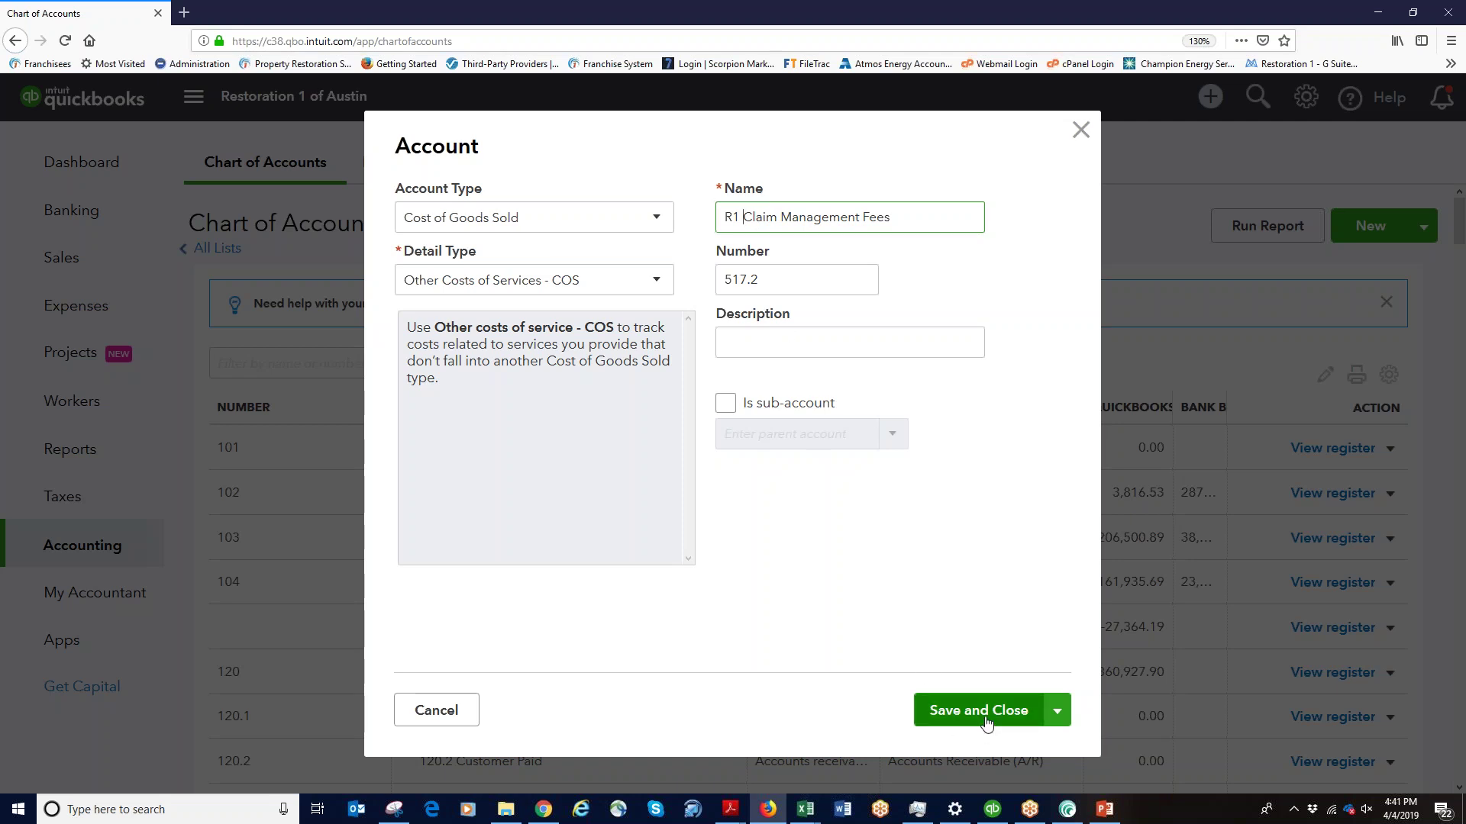
{"action": "left_click", "coordinate": [724, 404]}
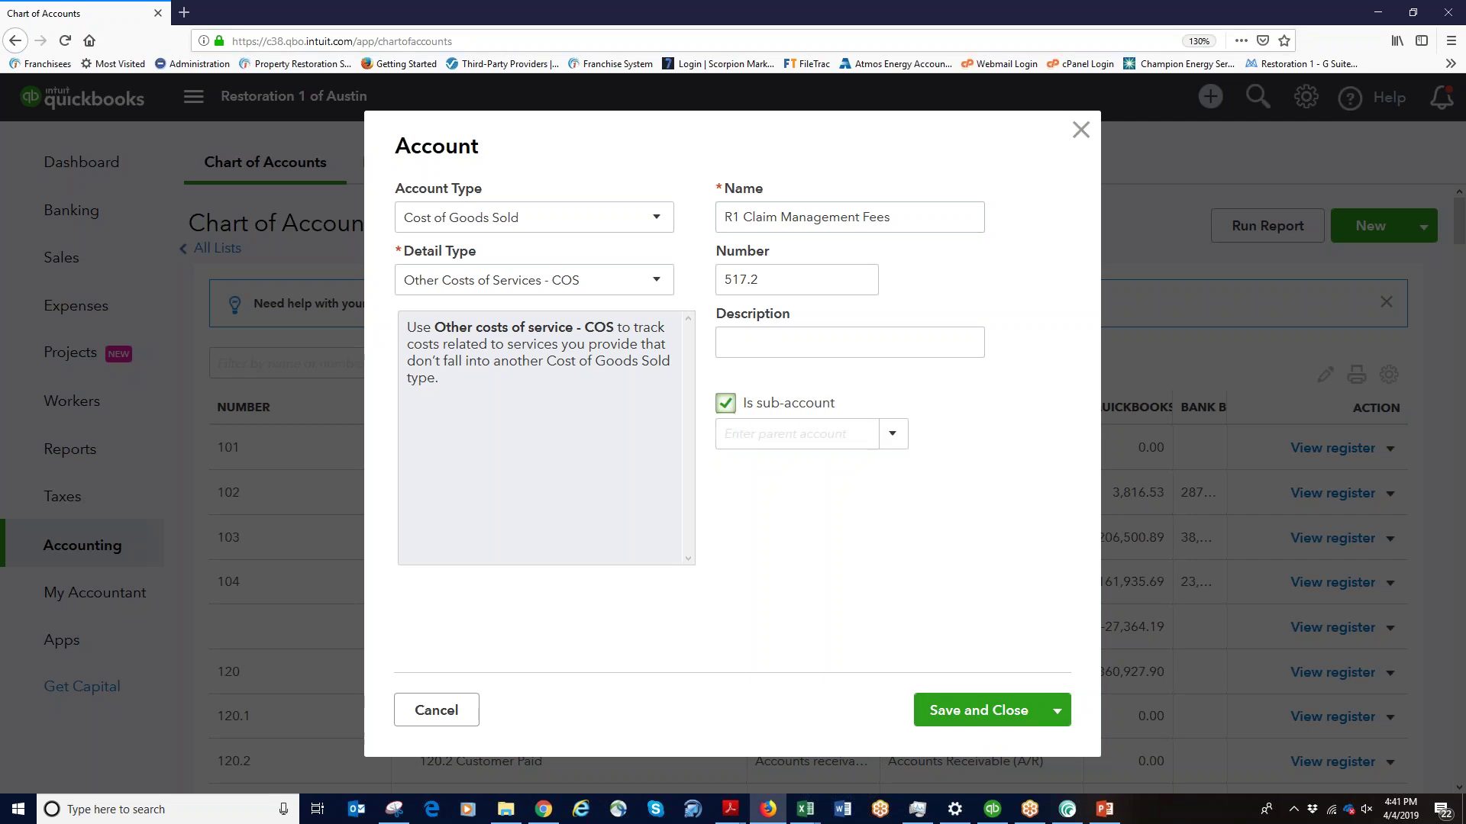
{"action": "left_click", "coordinate": [892, 435]}
{"action": "type", "text": "517 Referral Fees"}
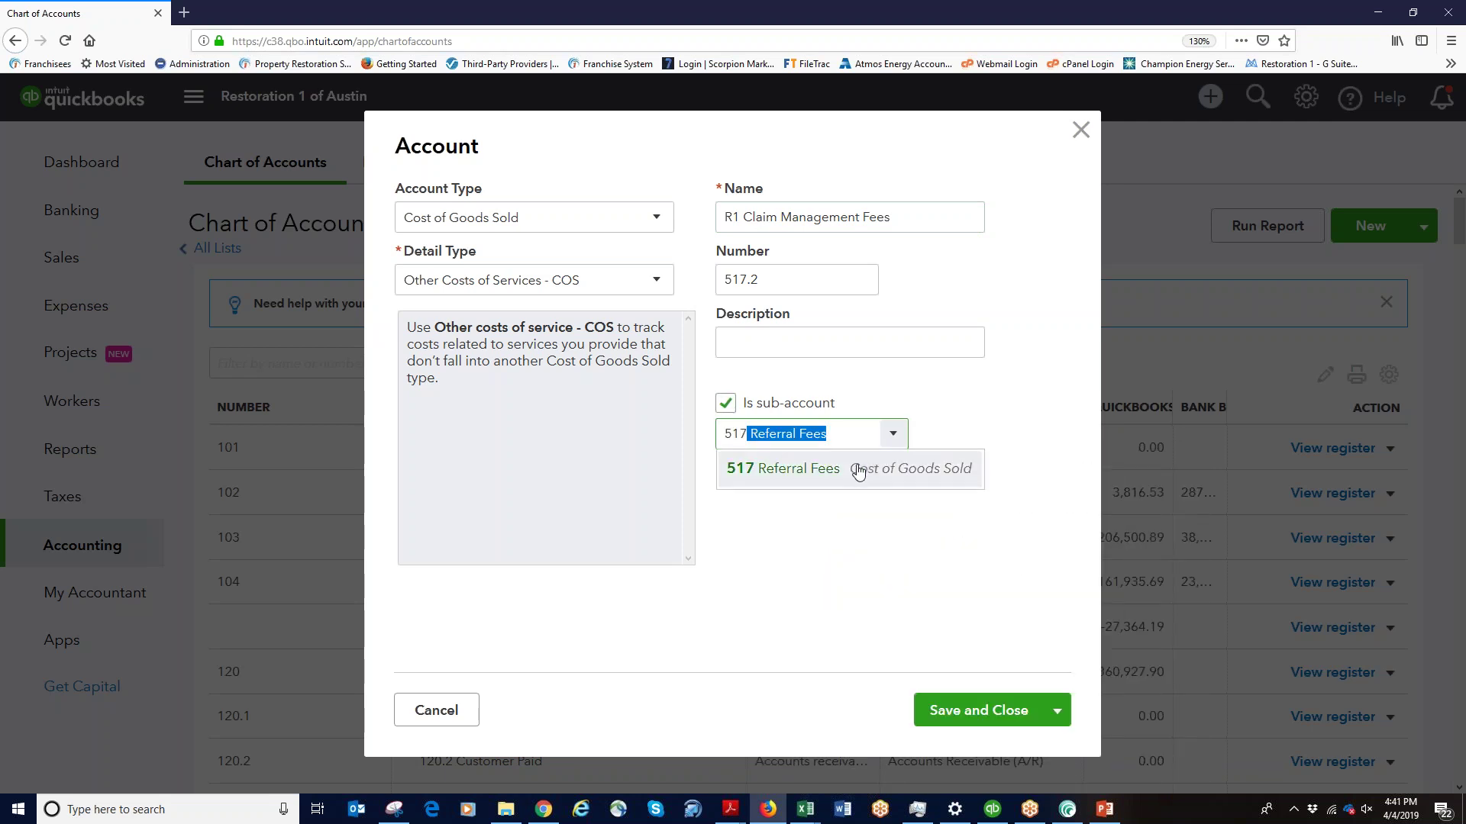
{"action": "left_click", "coordinate": [842, 476]}
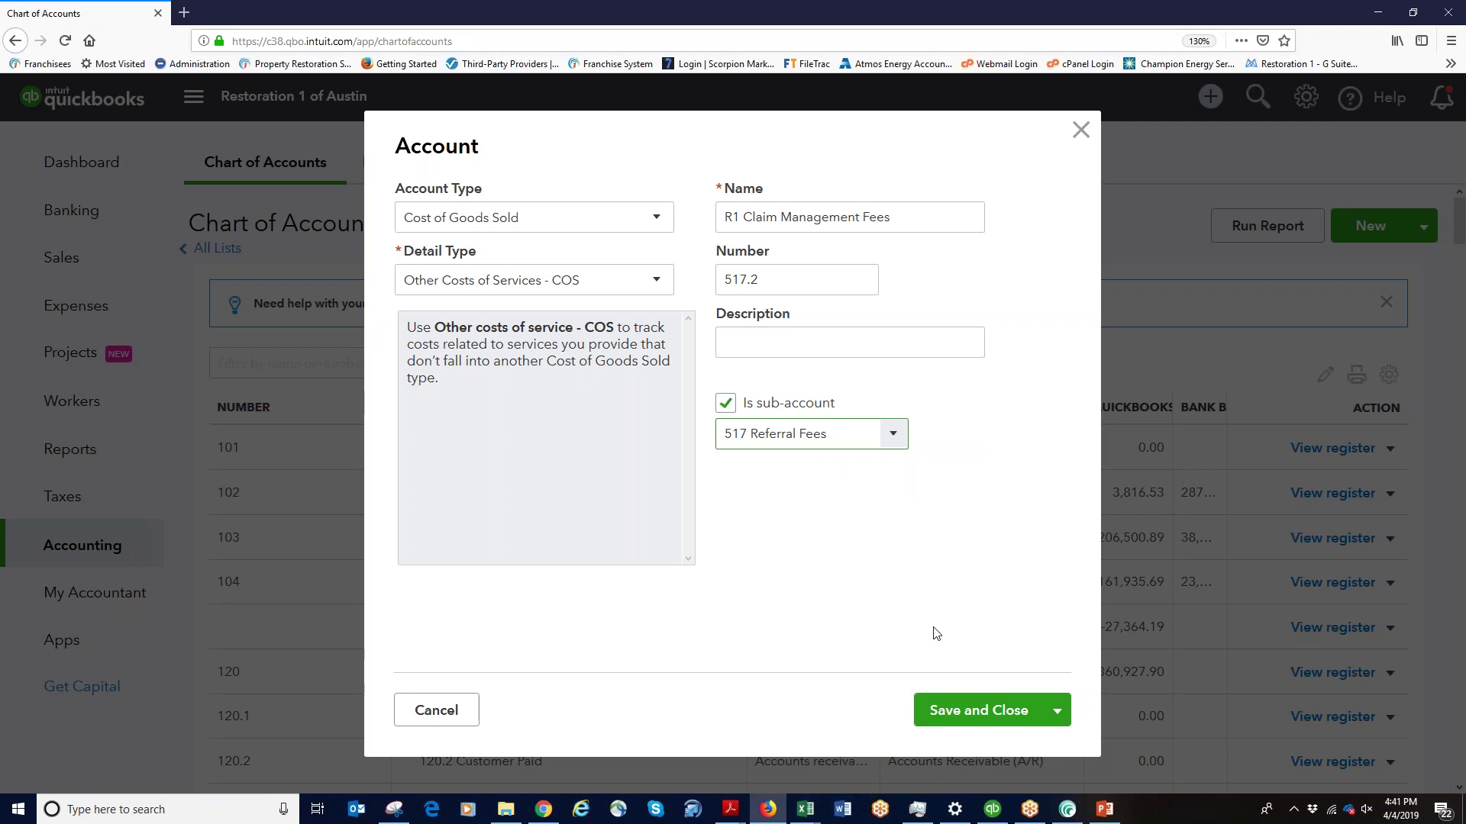
{"action": "left_click_drag", "start_coordinate": [822, 436], "coordinate": [722, 435]}
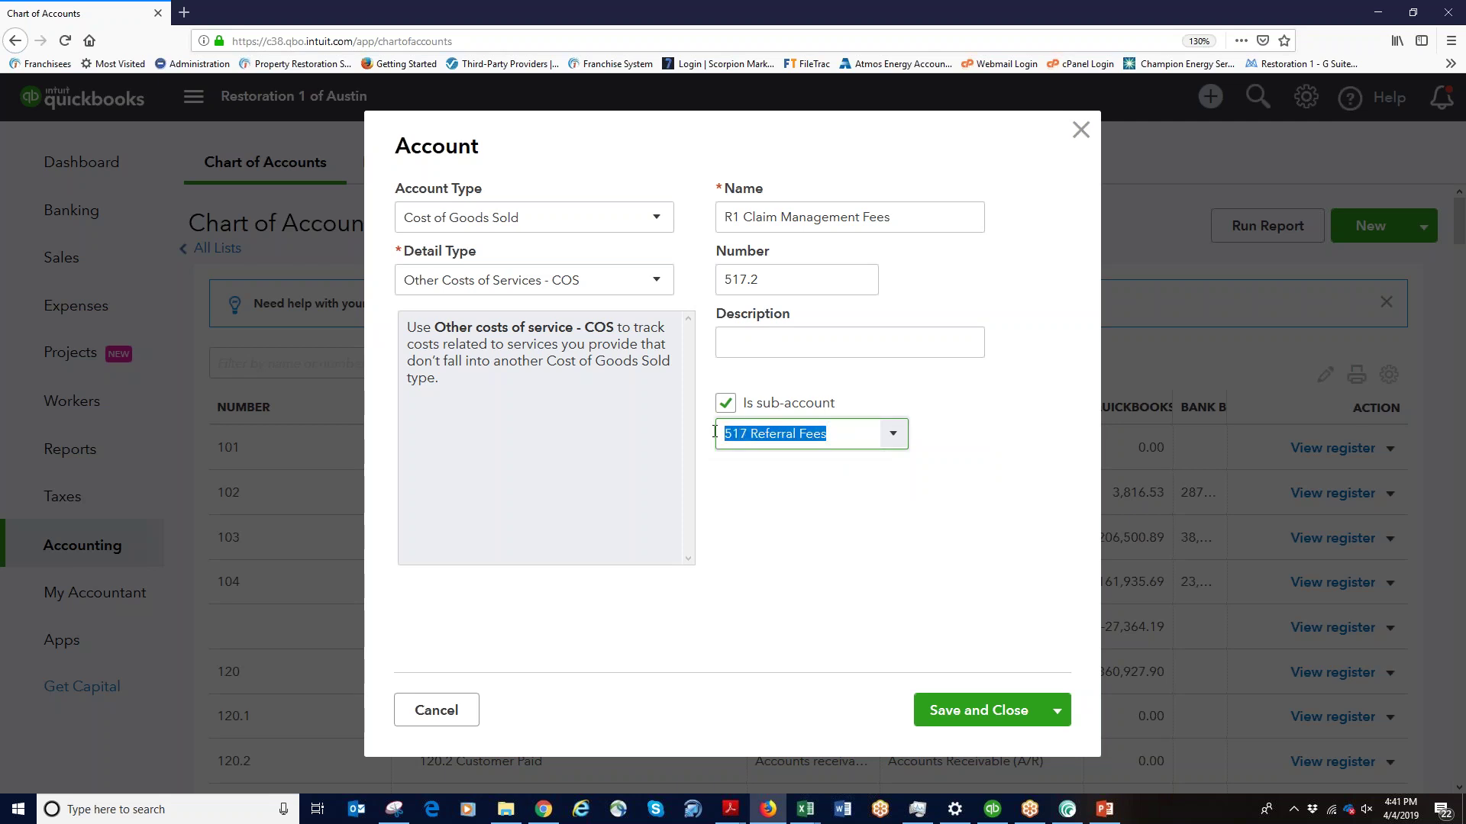
{"action": "left_click", "coordinate": [999, 710]}
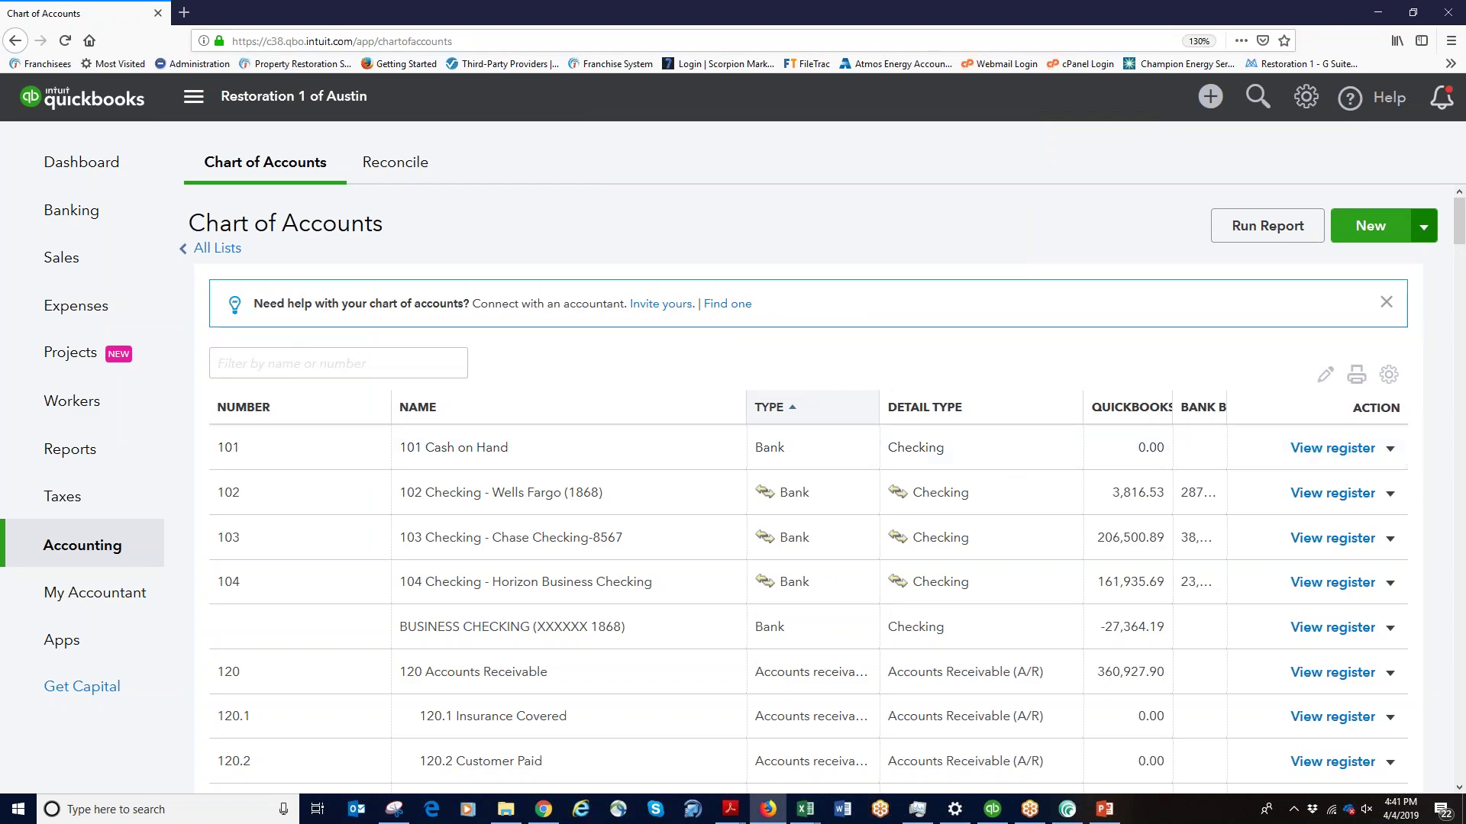
Start another new account with the type Cost of Goods Sold and give it the number 517.1
{"action": "left_click", "coordinate": [1388, 234]}
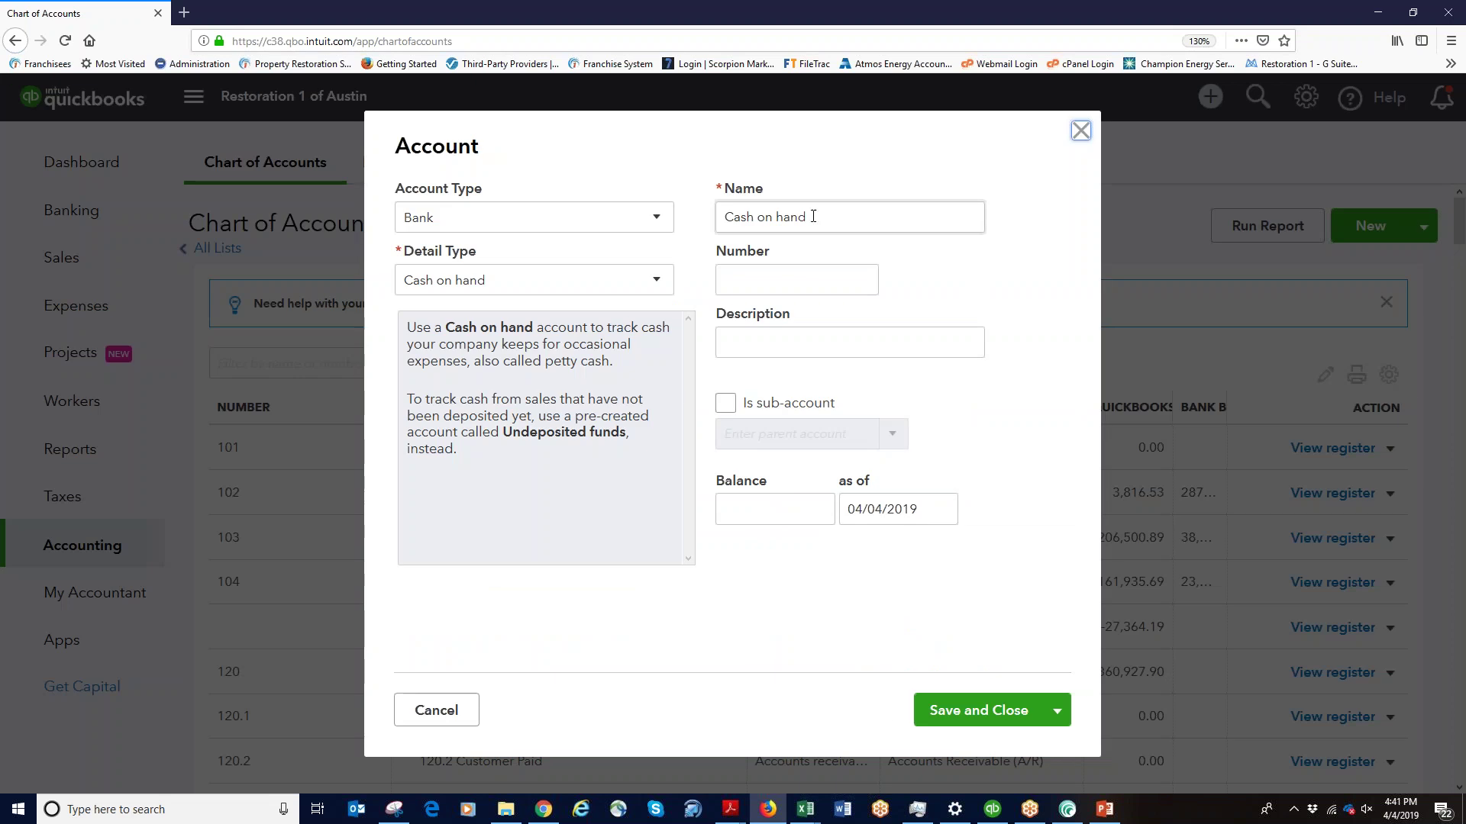
{"action": "left_click", "coordinate": [653, 220]}
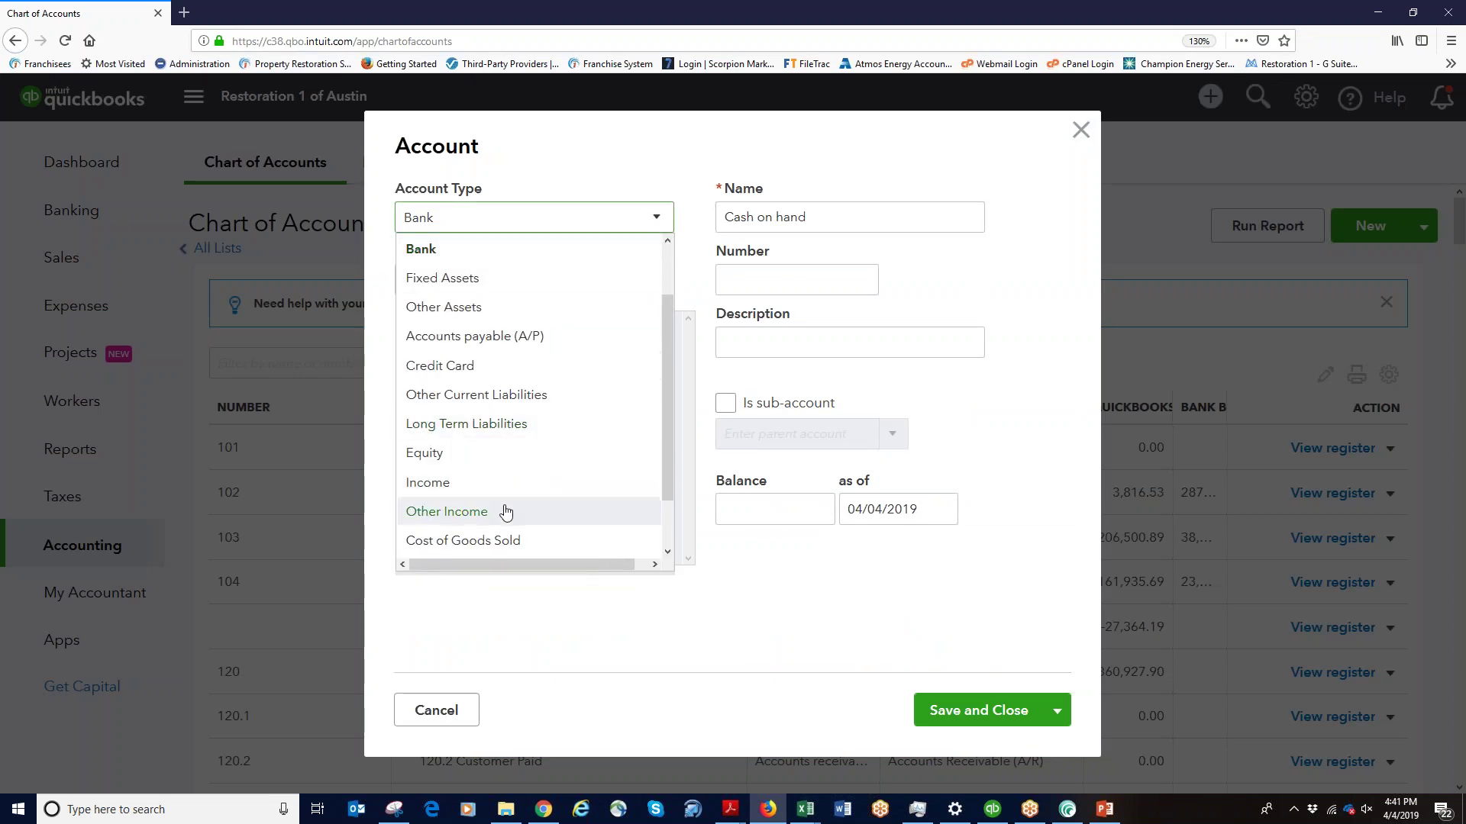
{"action": "scroll", "coordinate": [477, 256], "scroll_direction": "down", "scroll_amount": 2}
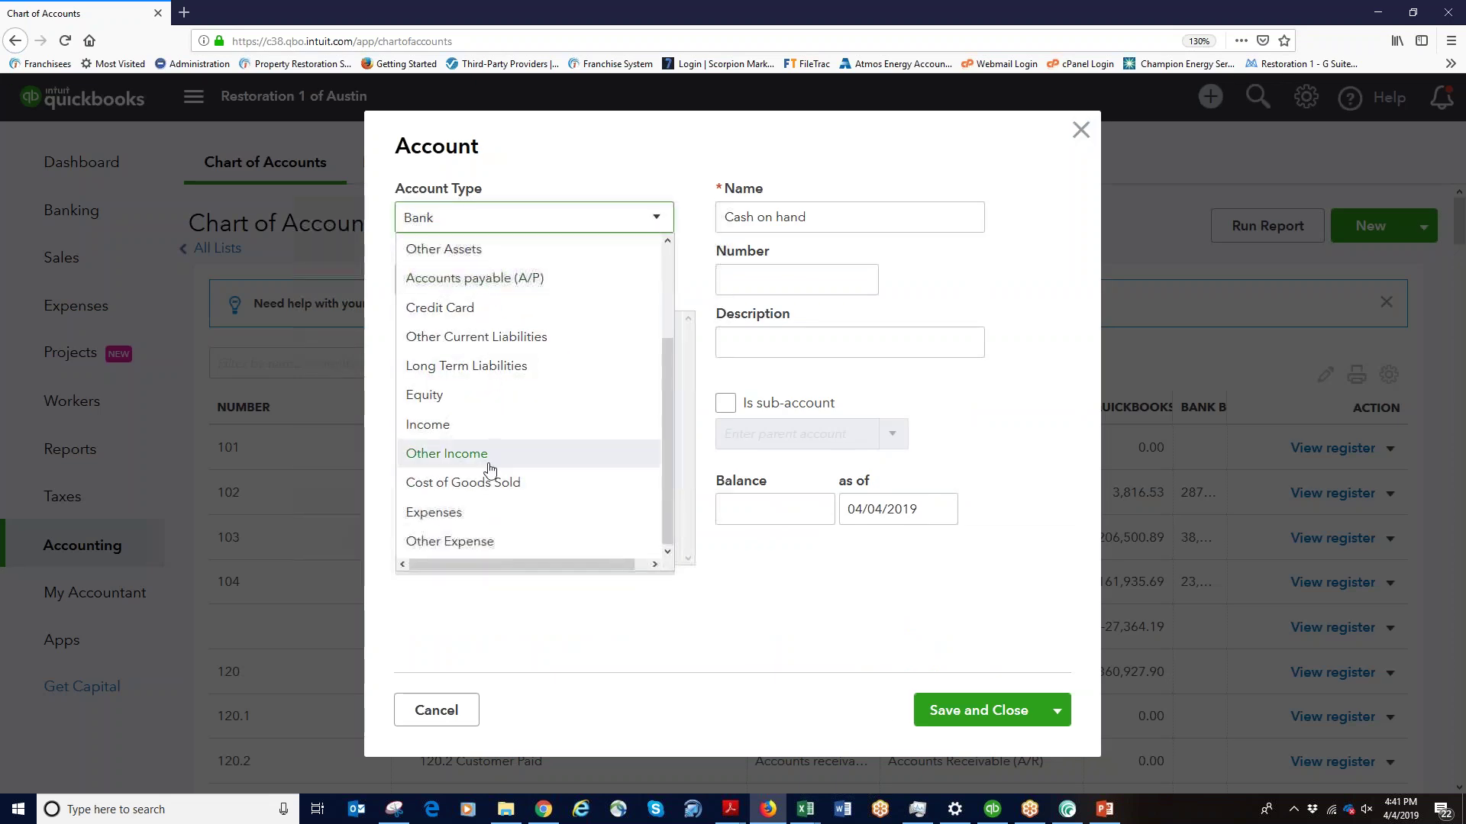
{"action": "left_click", "coordinate": [492, 481]}
{"action": "left_click_drag", "start_coordinate": [874, 217], "coordinate": [618, 216]}
{"action": "left_click", "coordinate": [762, 286]}
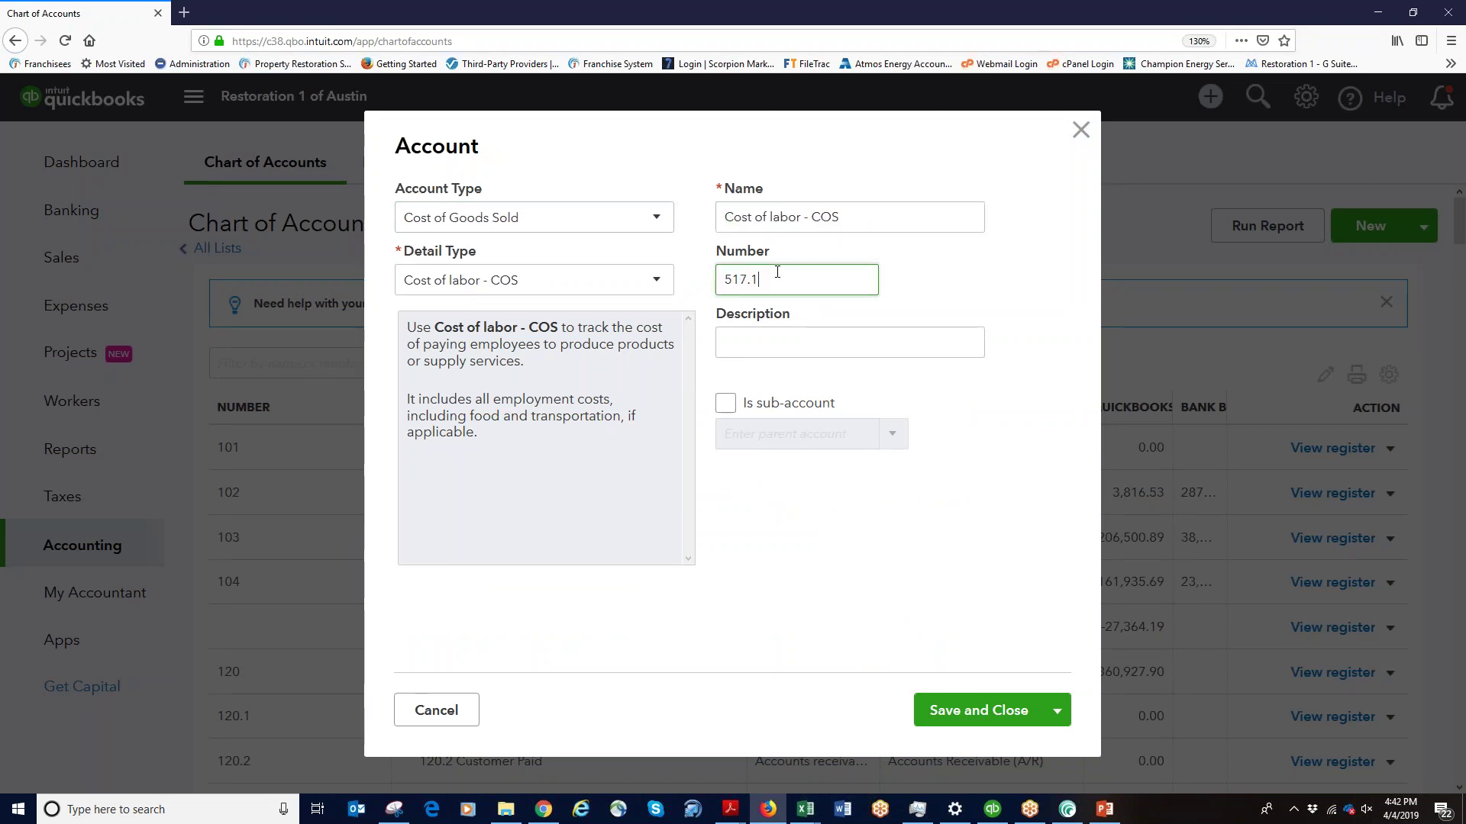
Make the new account 517.1 a sub-account of 517 Referral Fees
{"action": "left_click", "coordinate": [725, 403]}
{"action": "left_click", "coordinate": [891, 434]}
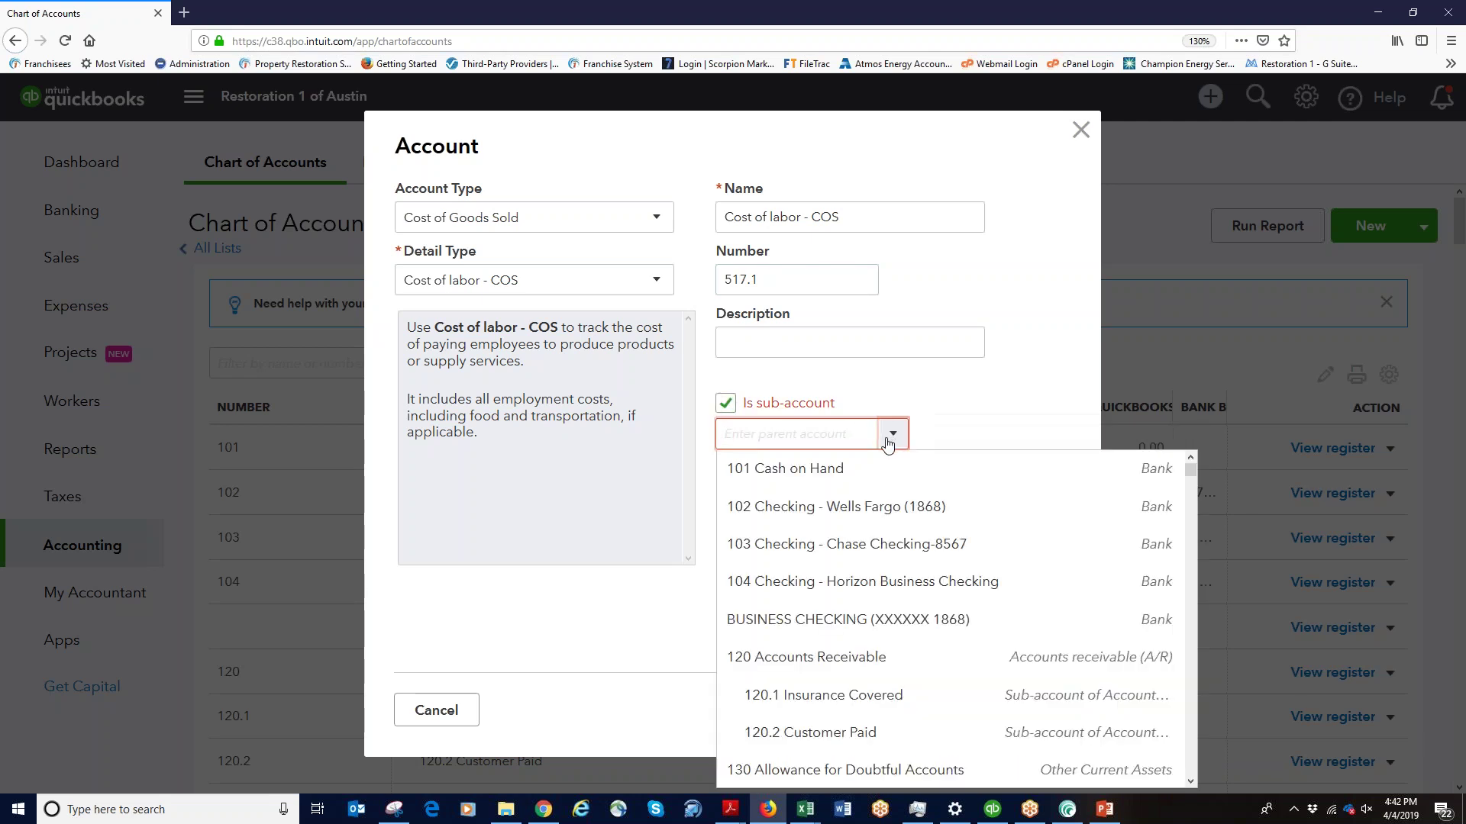
{"action": "scroll", "coordinate": [855, 584], "scroll_direction": "down", "scroll_amount": 10}
{"action": "type", "text": "517 Referral Fees"}
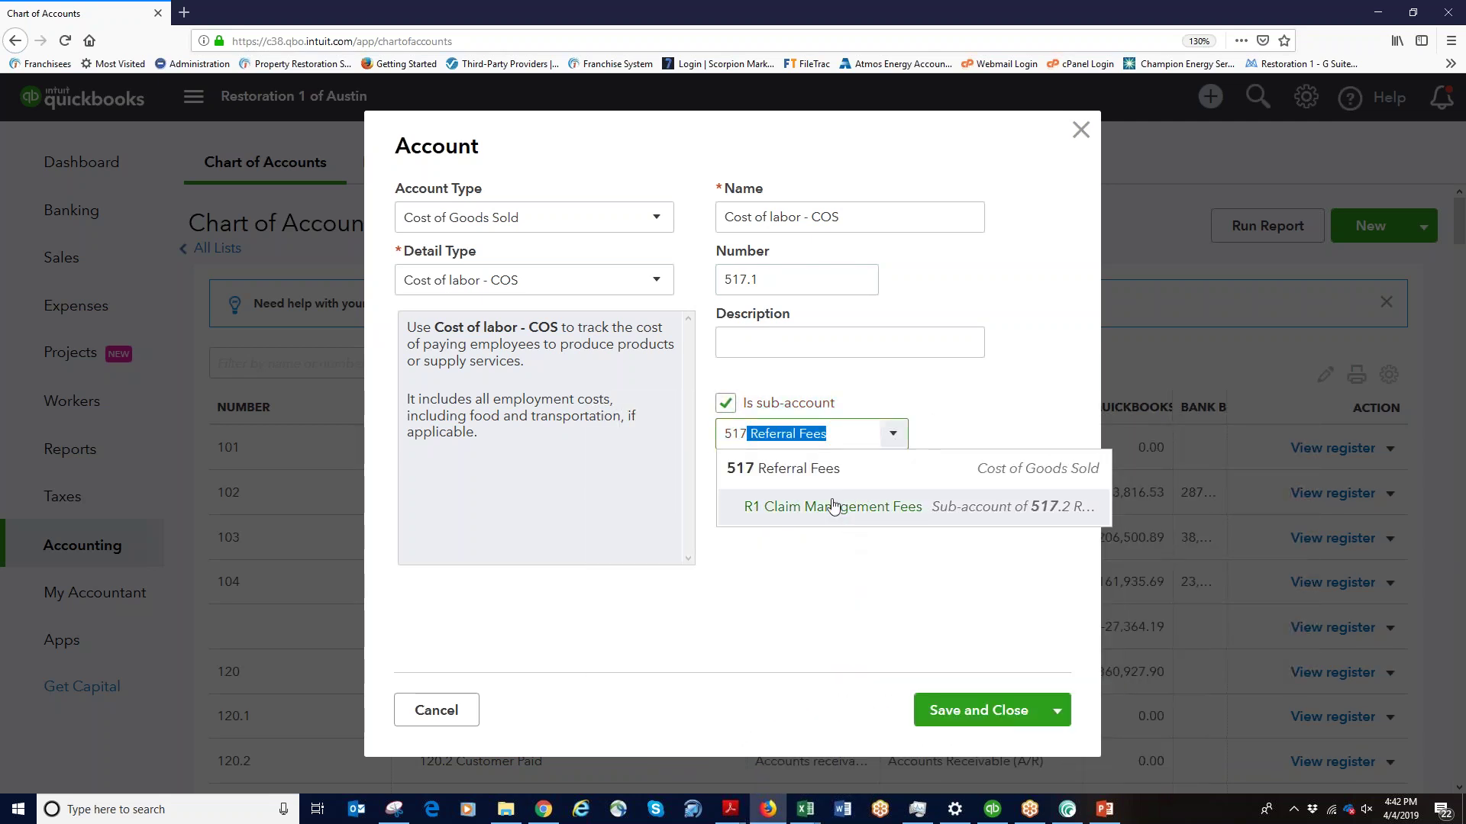
{"action": "left_click", "coordinate": [821, 468]}
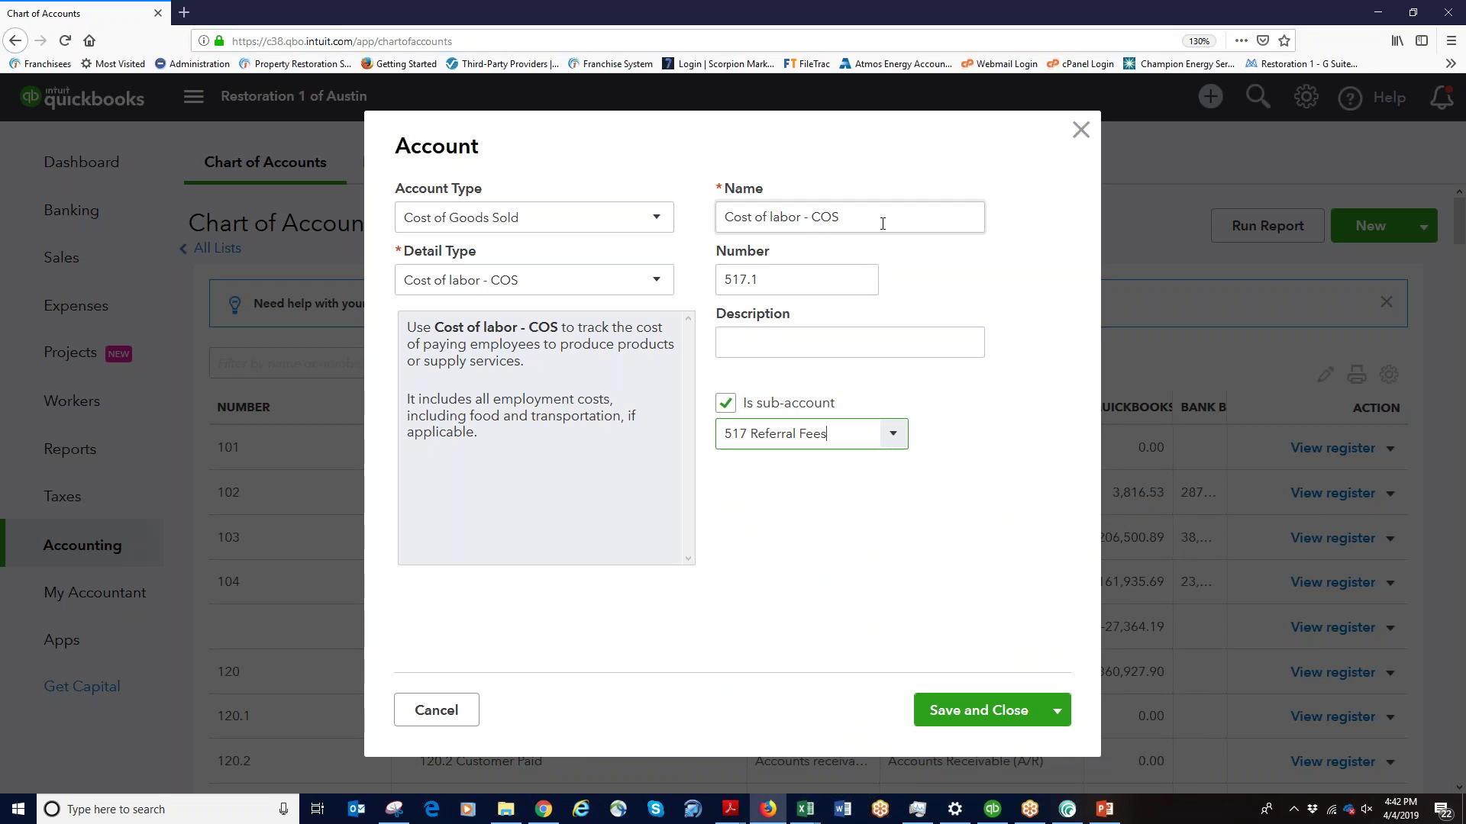
Name the account "Plumbing Referral Fees" and save it to the Chart of Accounts
{"action": "left_click_drag", "start_coordinate": [883, 224], "coordinate": [606, 221]}
{"action": "type", "text": "POI"}
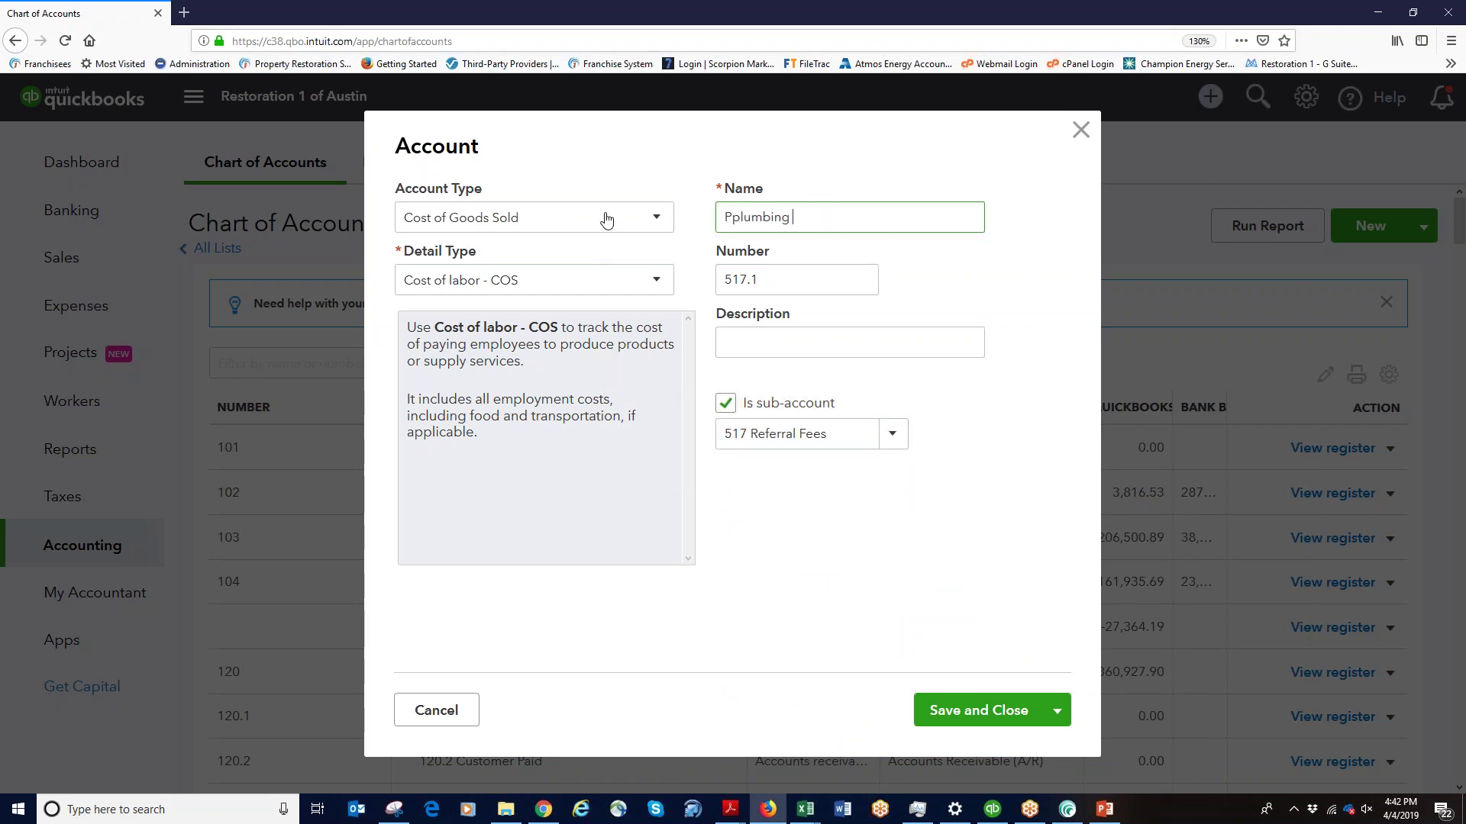
{"action": "key", "text": "BackSpace"}
{"action": "key", "text": "BackSpace"}
{"action": "key", "text": "BackSpace"}
{"action": "type", "text": "lumbing Referral Fees"}
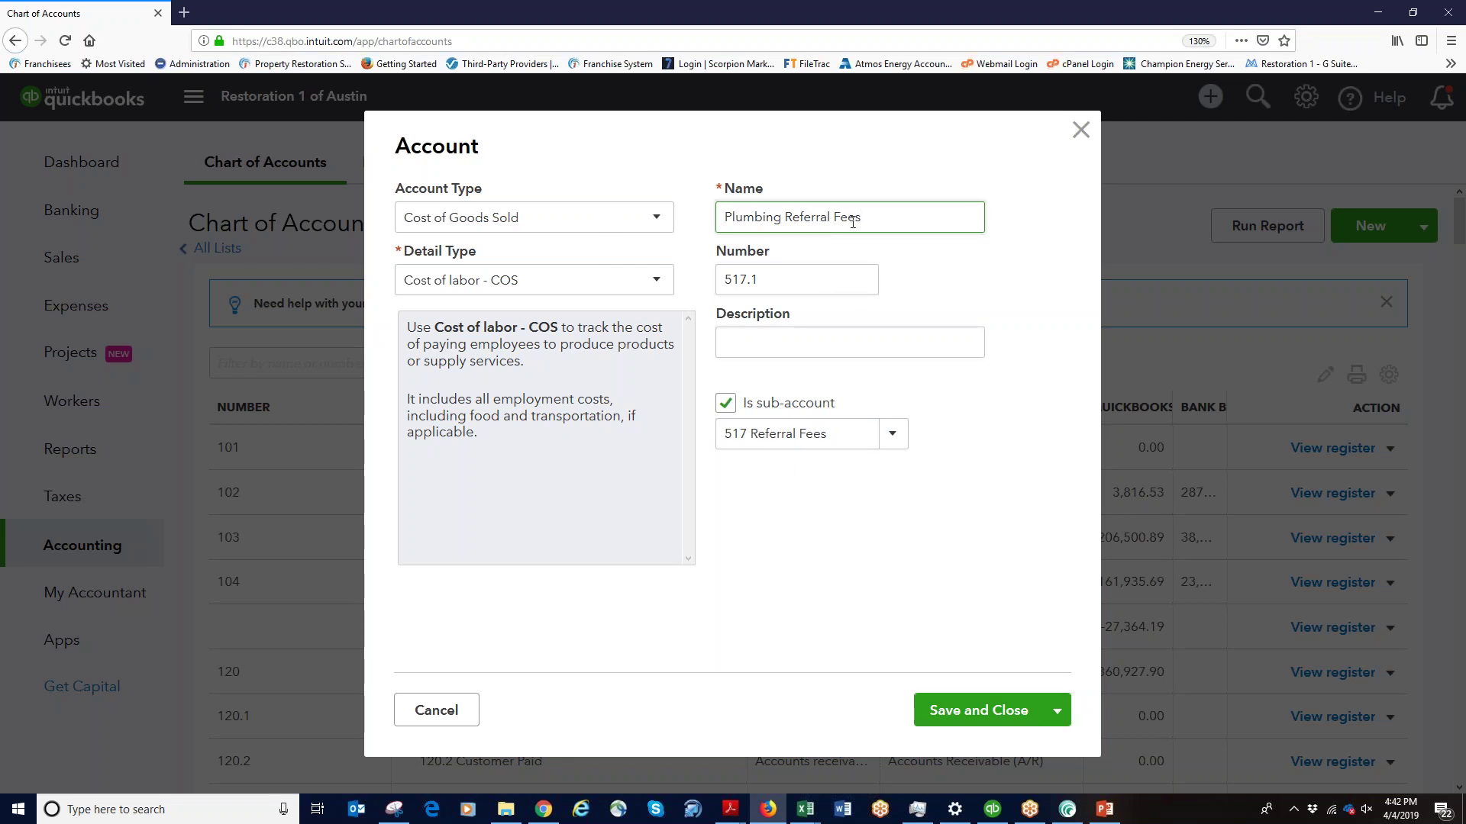
{"action": "key", "text": "Tab"}
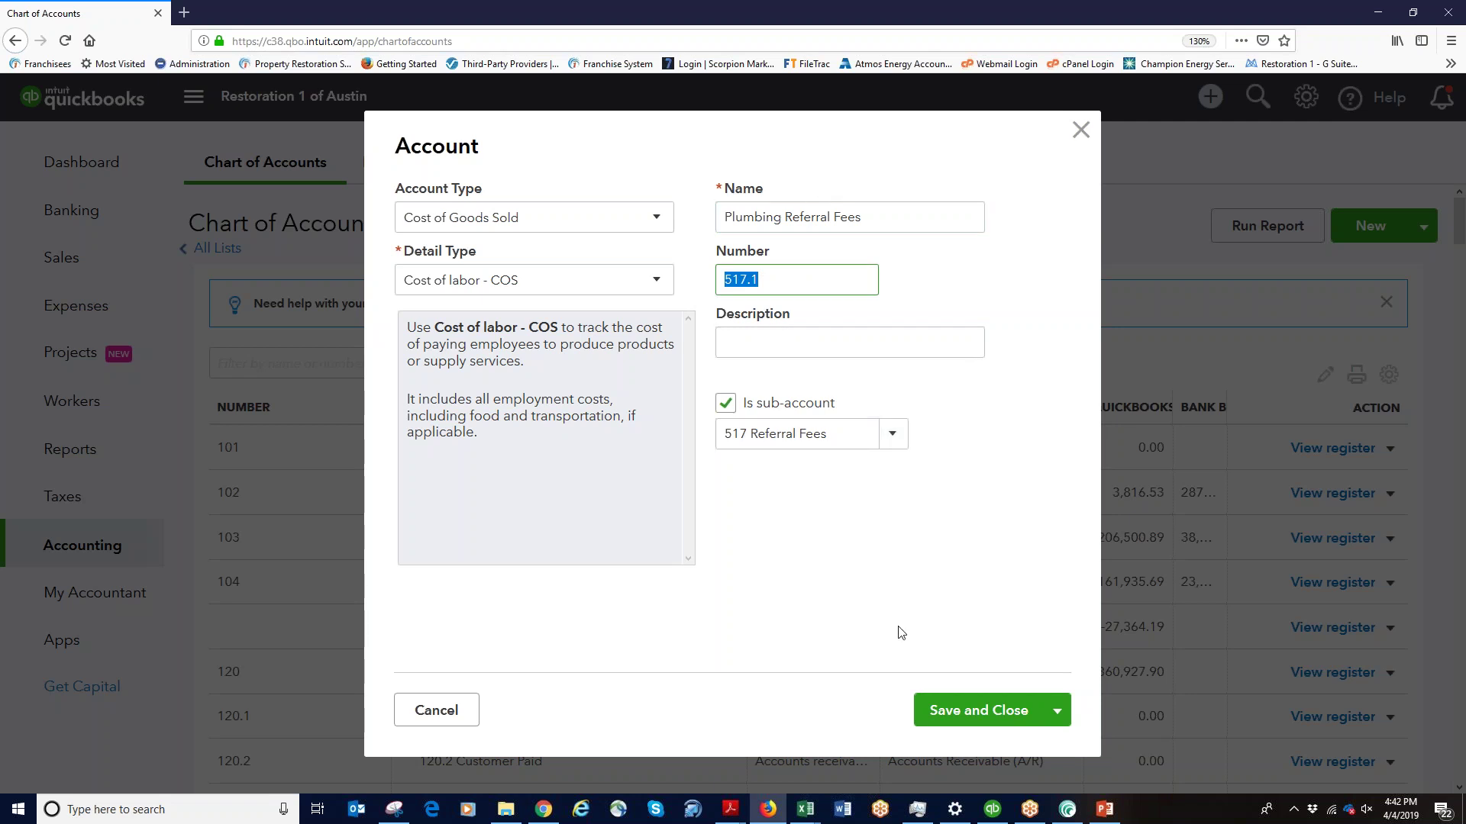
{"action": "left_click", "coordinate": [995, 721]}
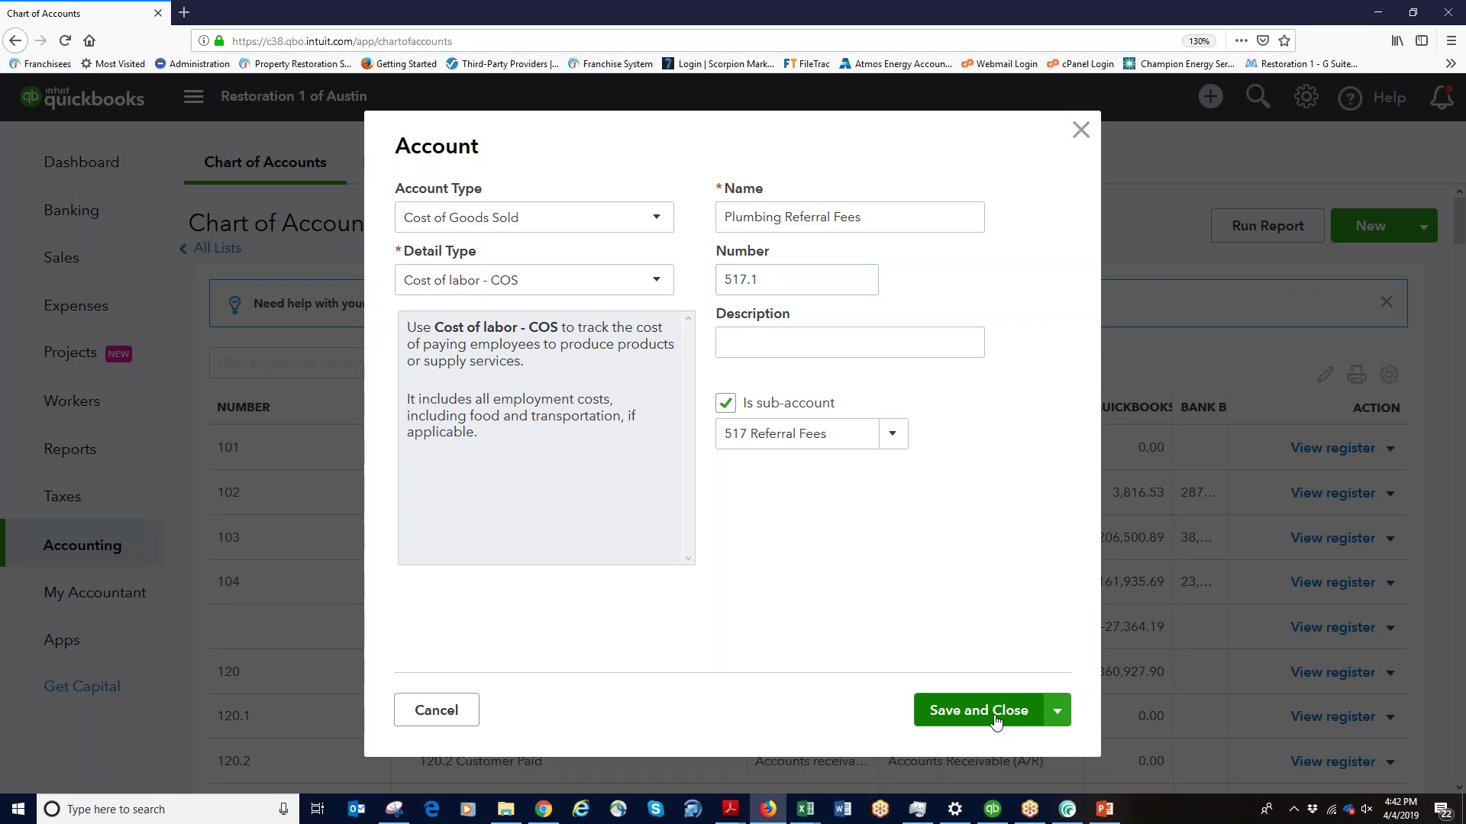
{"action": "left_click", "coordinate": [996, 720]}
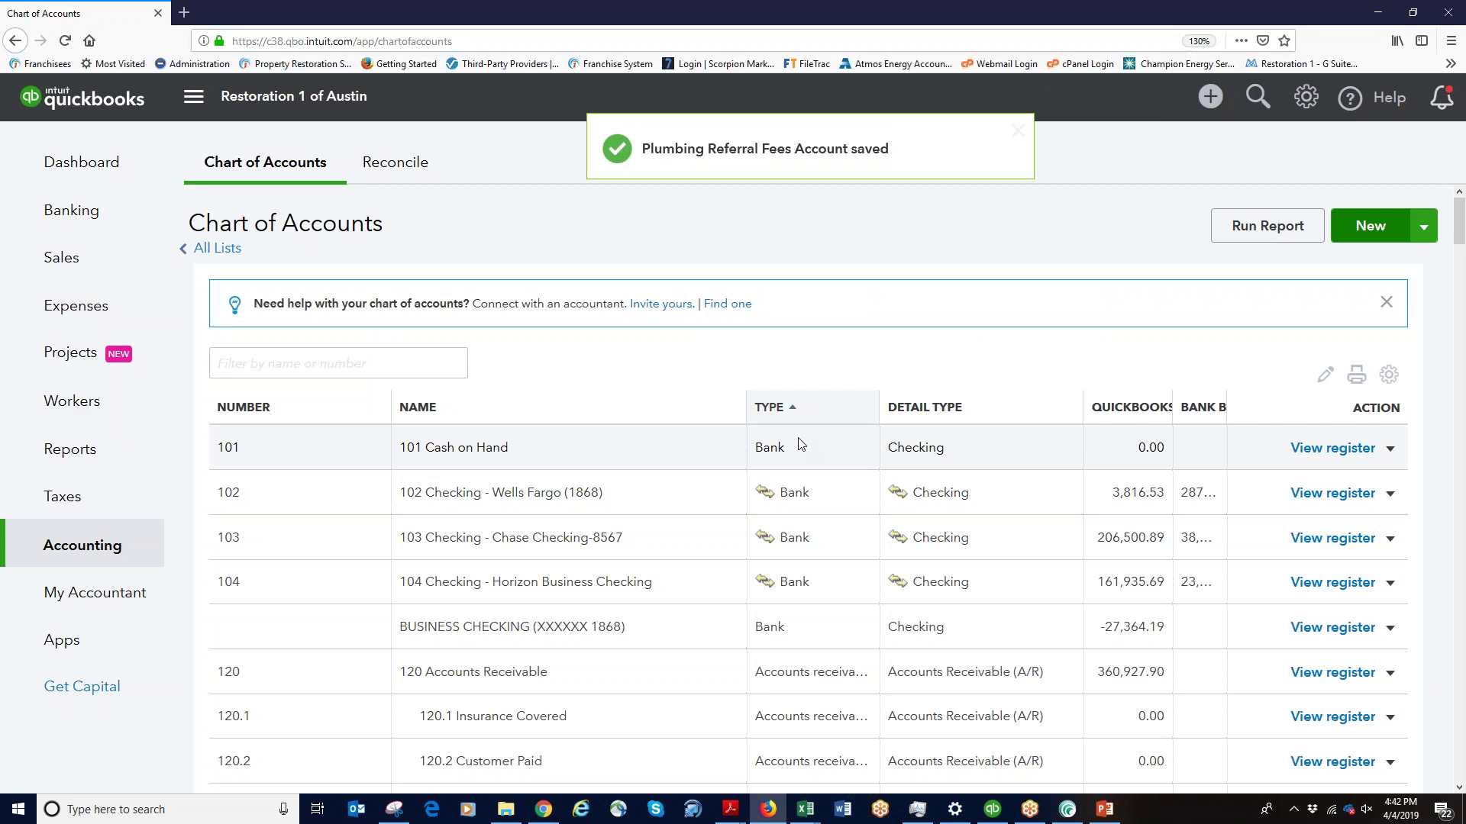
Locate the new sub-accounts 517.1 and 517.2 in the Chart of Accounts and check their names
{"action": "scroll", "coordinate": [557, 462], "scroll_direction": "down", "scroll_amount": 5}
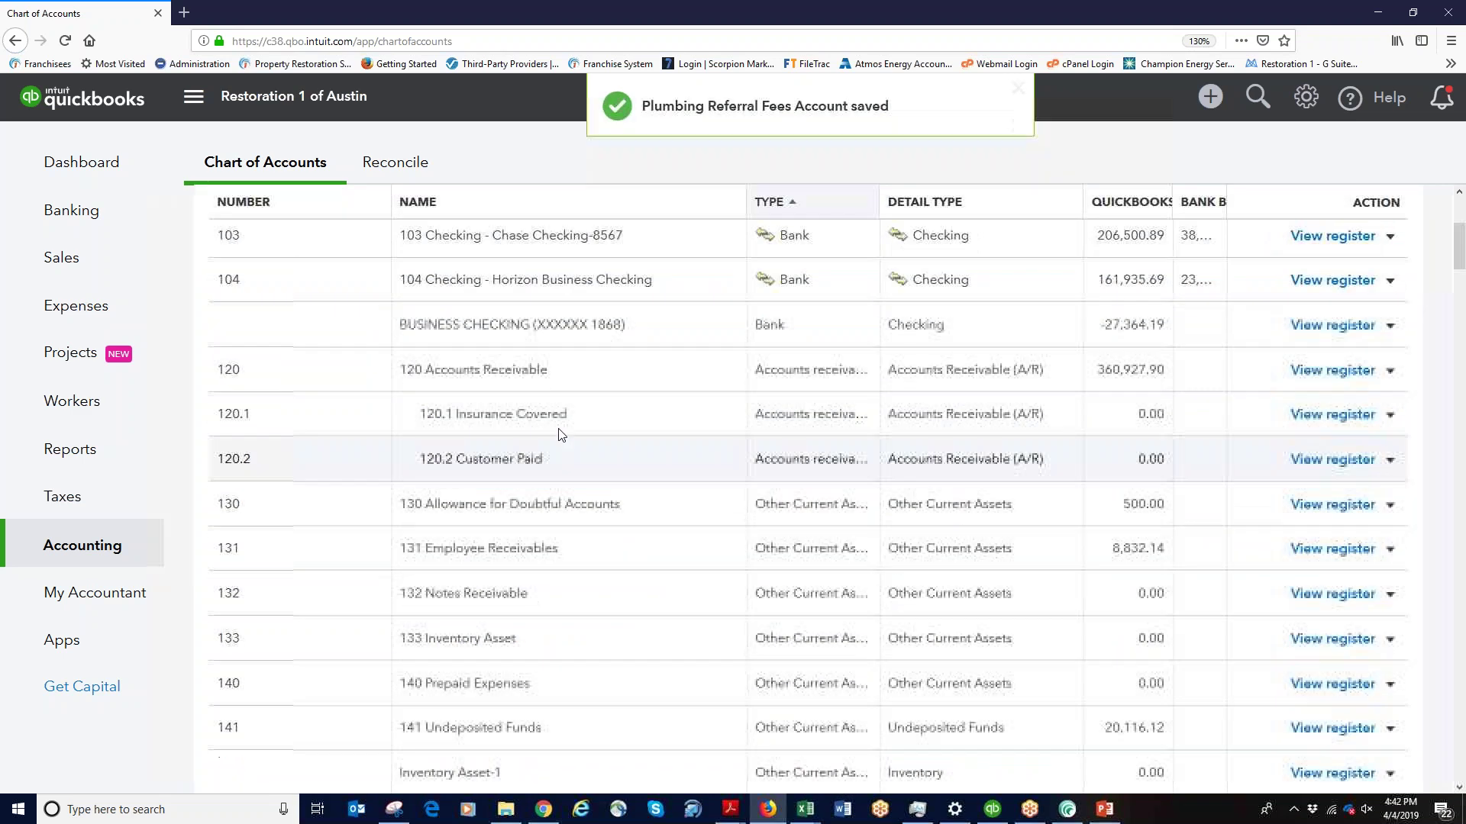
{"action": "scroll", "coordinate": [557, 509], "scroll_direction": "down", "scroll_amount": 15}
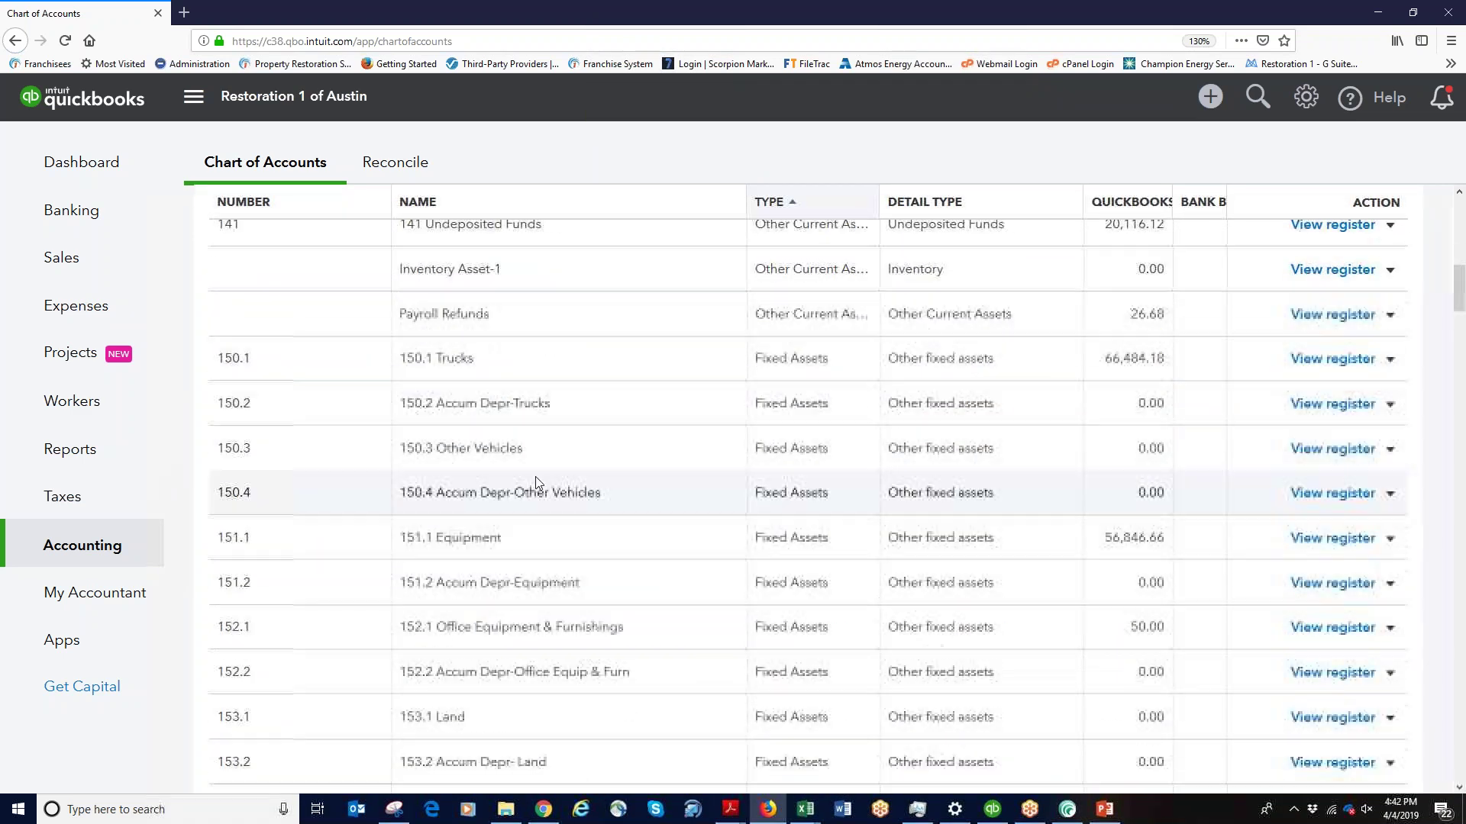
{"action": "scroll", "coordinate": [461, 422], "scroll_direction": "down", "scroll_amount": 15}
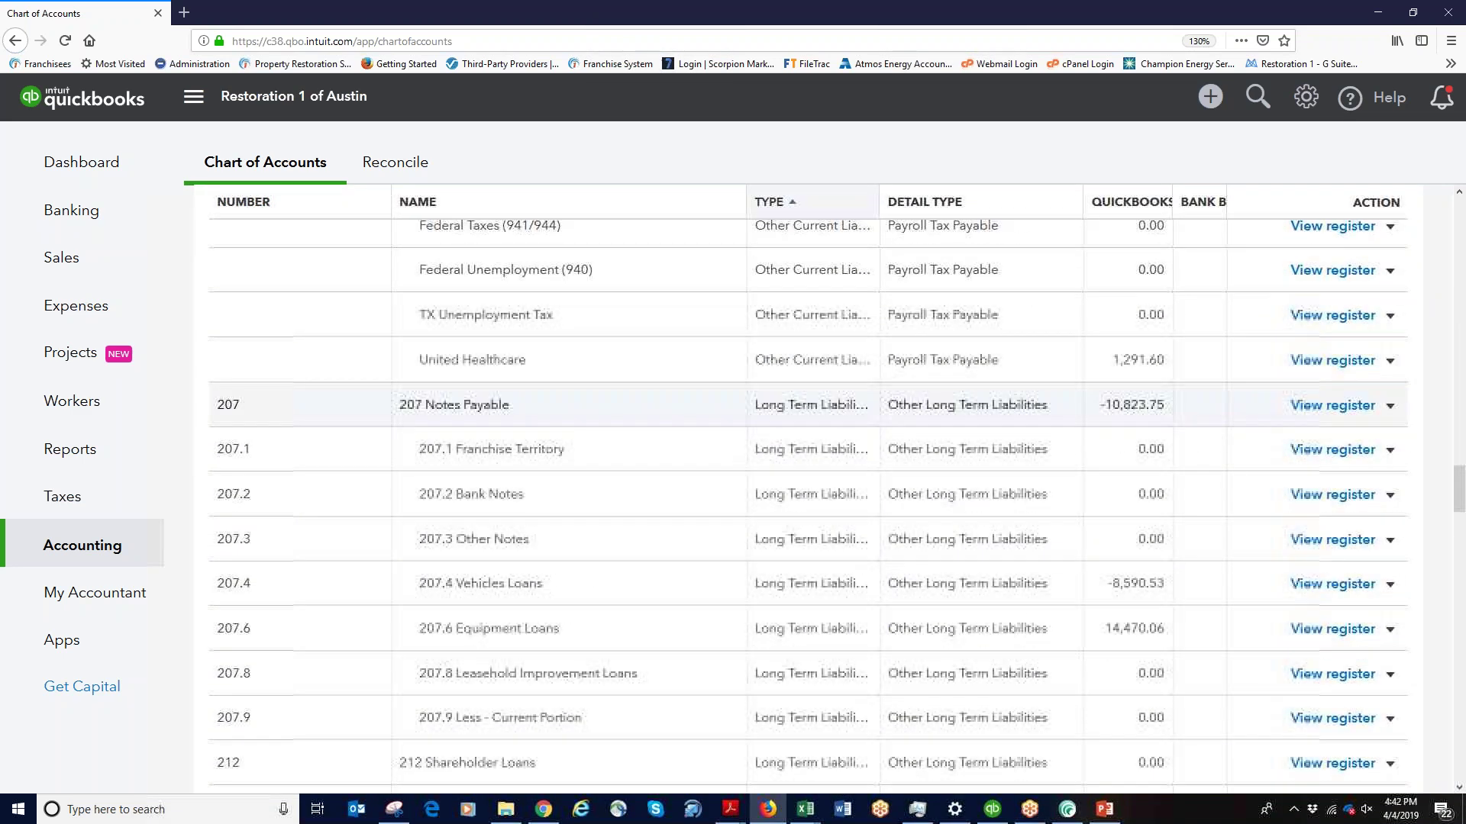
{"action": "scroll", "coordinate": [453, 422], "scroll_direction": "down", "scroll_amount": 10}
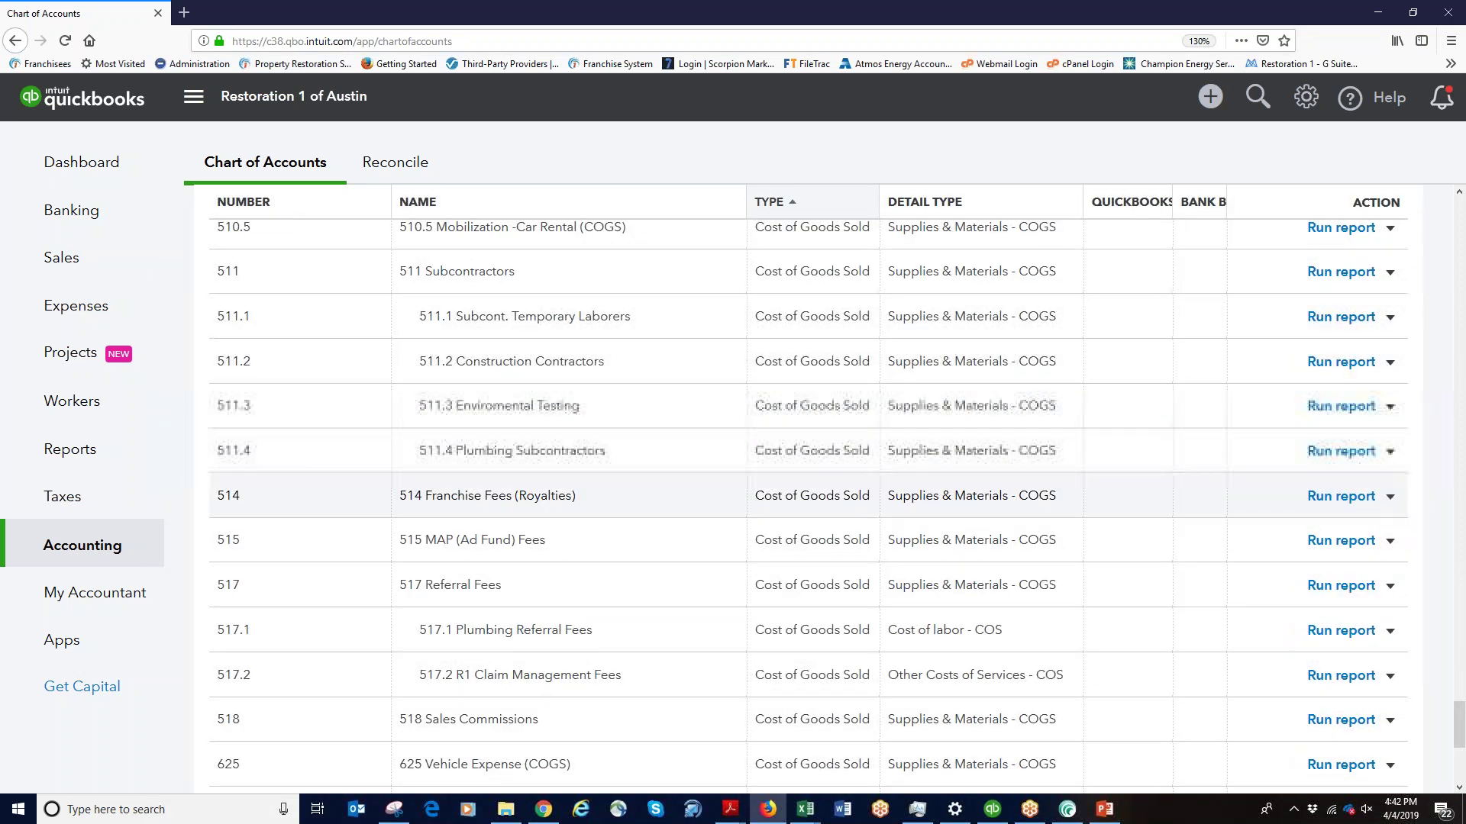
{"action": "left_click", "coordinate": [655, 682]}
{"action": "left_click_drag", "start_coordinate": [644, 682], "coordinate": [419, 677]}
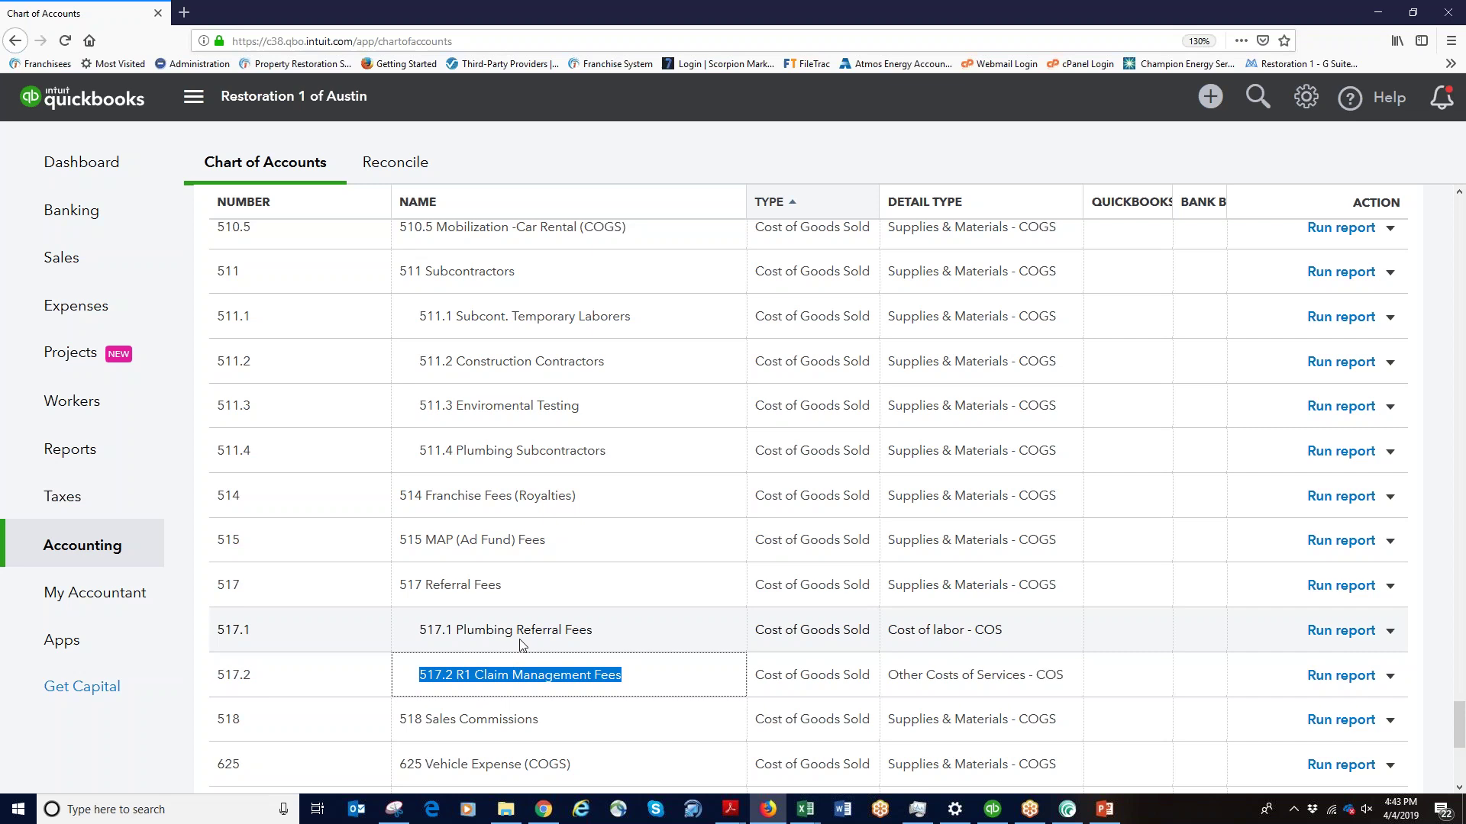
{"action": "left_click_drag", "start_coordinate": [616, 635], "coordinate": [455, 636]}
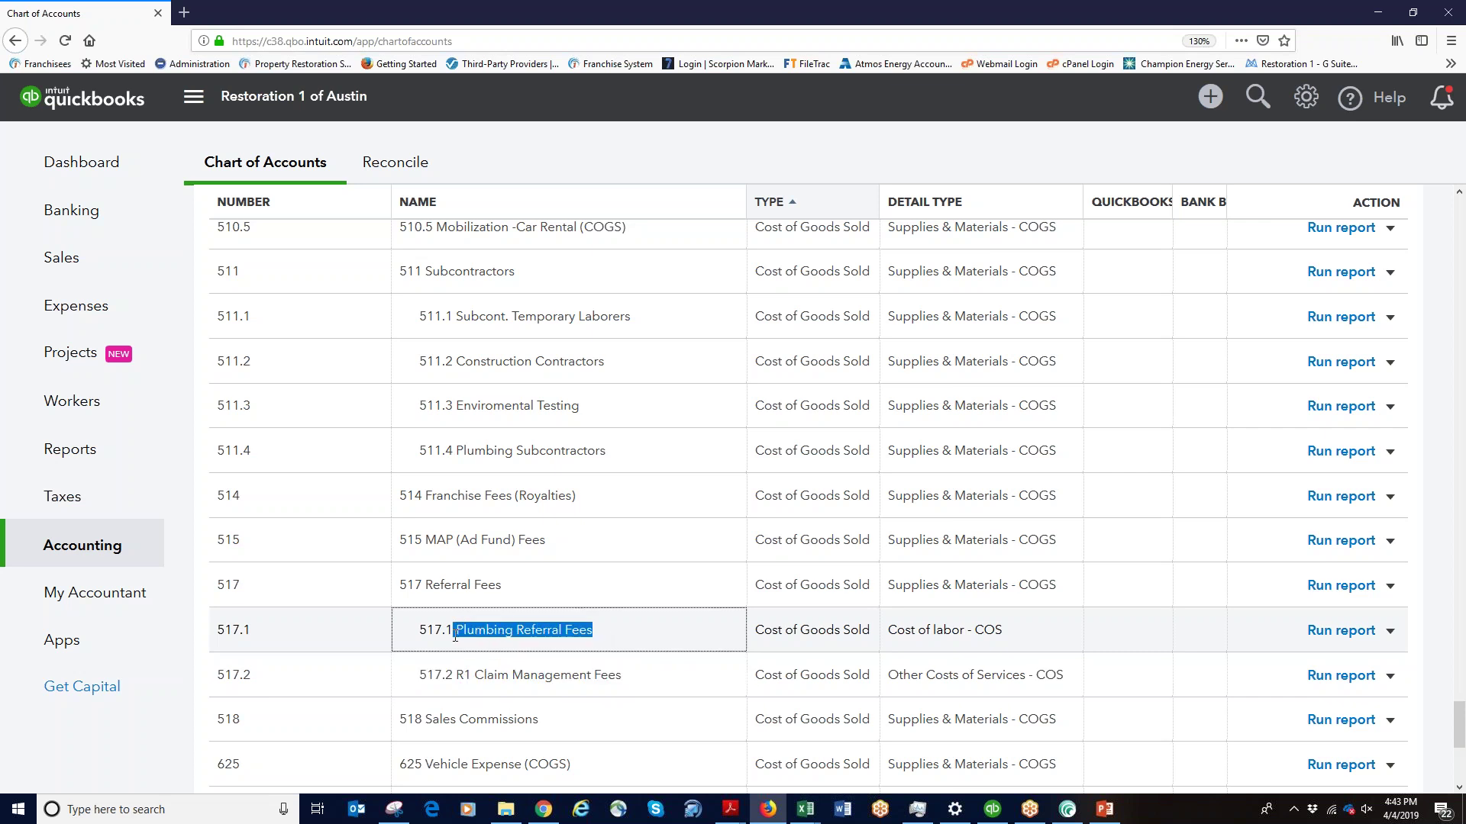
{"action": "left_click_drag", "start_coordinate": [629, 636], "coordinate": [468, 634]}
{"action": "left_click_drag", "start_coordinate": [607, 646], "coordinate": [457, 635]}
Check the detail type of account 517.1 and review the 517 Referral Fees account with its sub-accounts
{"action": "left_click", "coordinate": [1038, 640]}
{"action": "left_click_drag", "start_coordinate": [1037, 640], "coordinate": [885, 640]}
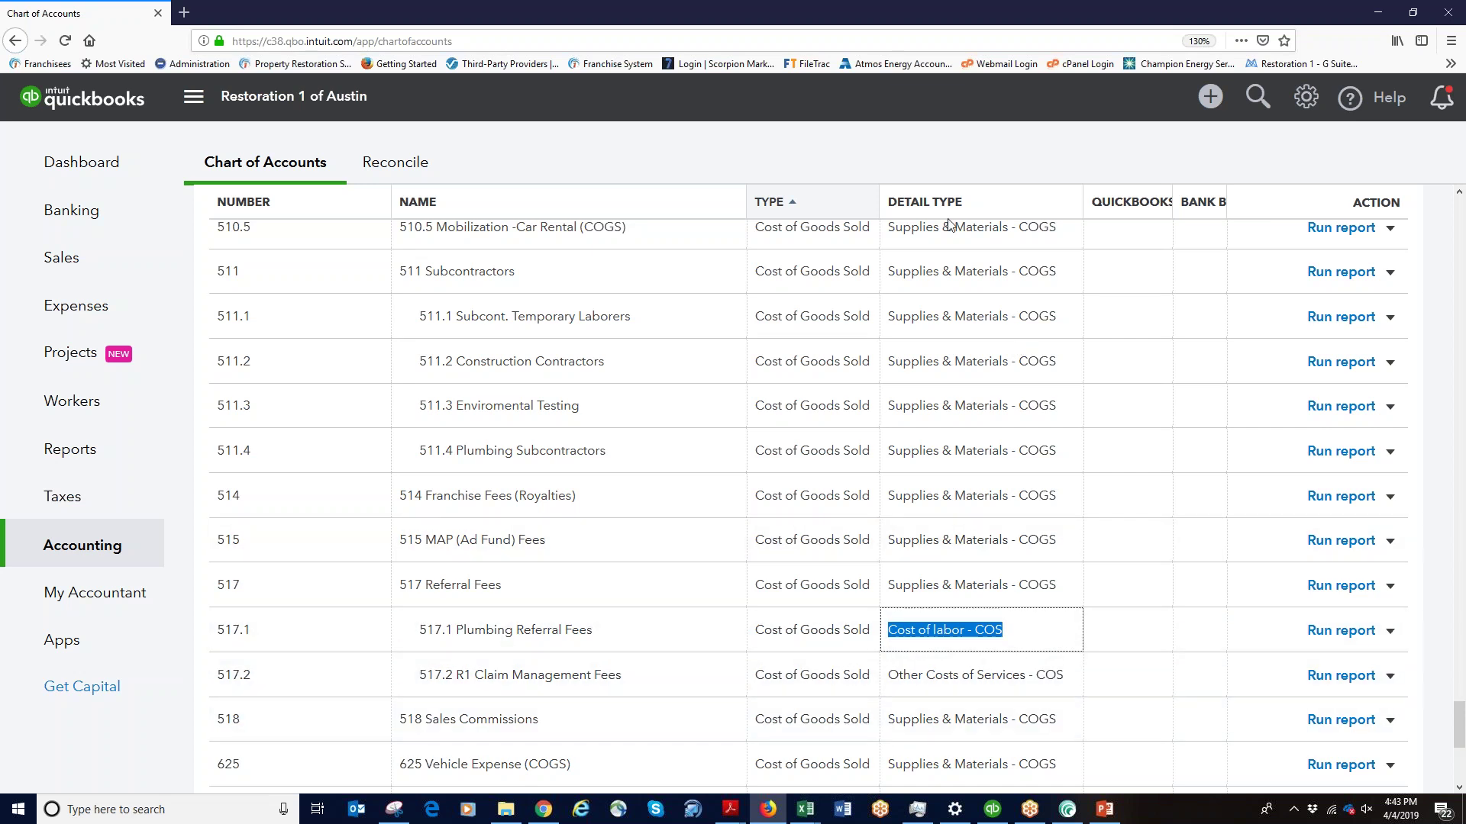
{"action": "left_click_drag", "start_coordinate": [975, 204], "coordinate": [887, 203]}
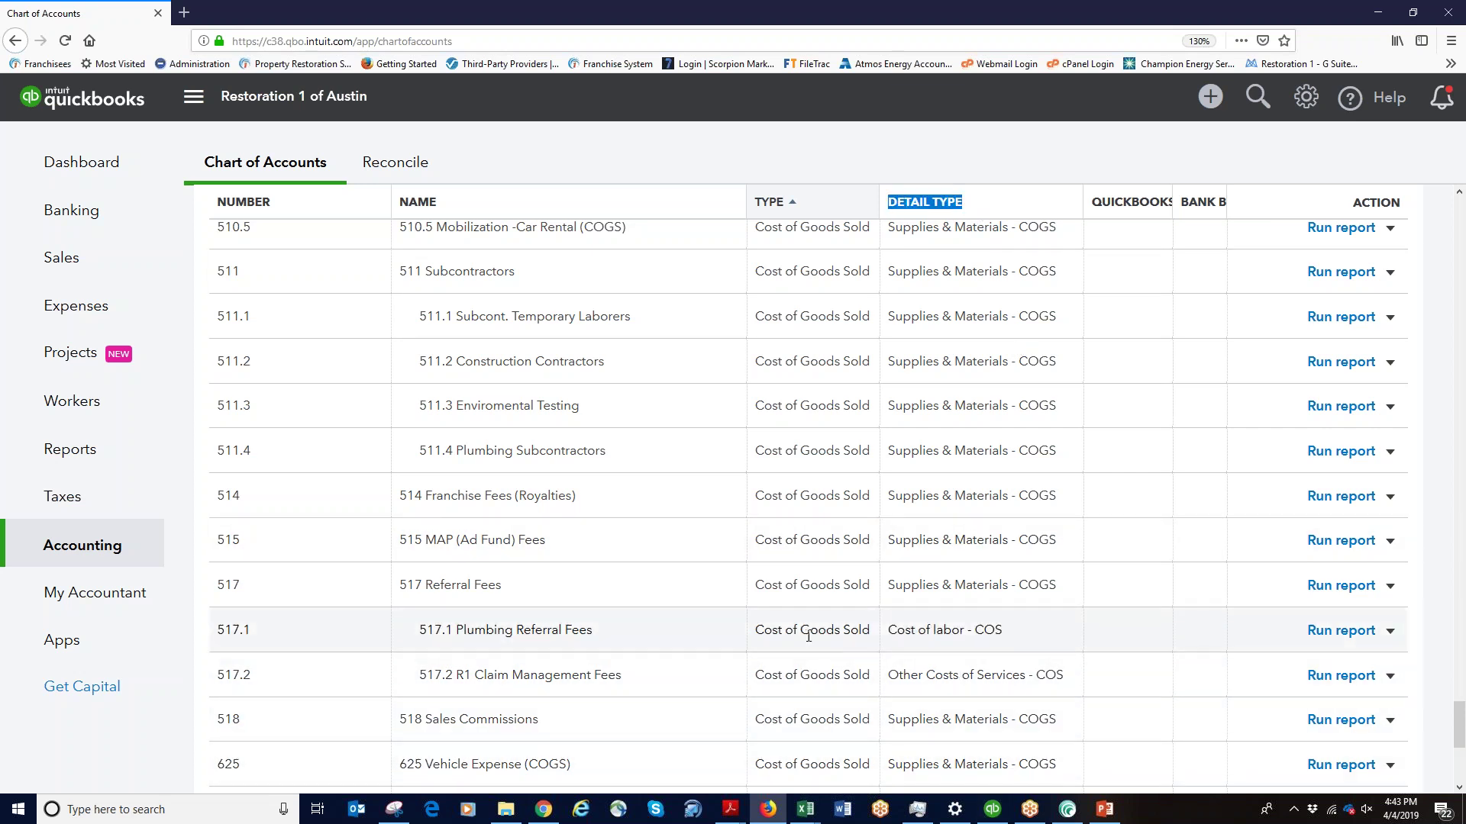
{"action": "scroll", "coordinate": [580, 580], "scroll_direction": "down", "scroll_amount": 3}
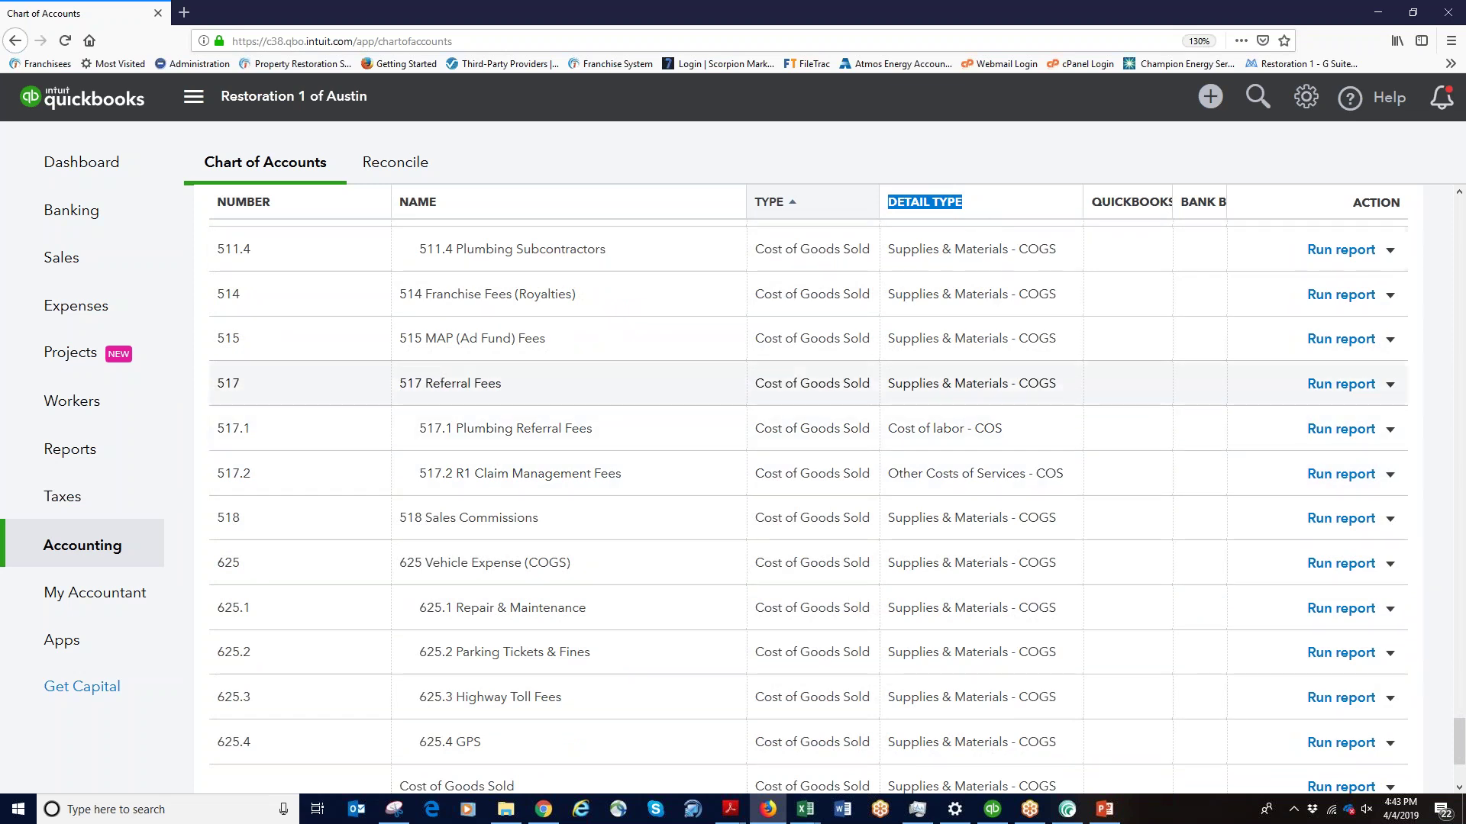
{"action": "left_click_drag", "start_coordinate": [498, 385], "coordinate": [415, 384]}
{"action": "left_click_drag", "start_coordinate": [592, 428], "coordinate": [443, 429]}
{"action": "left_click_drag", "start_coordinate": [656, 473], "coordinate": [394, 467]}
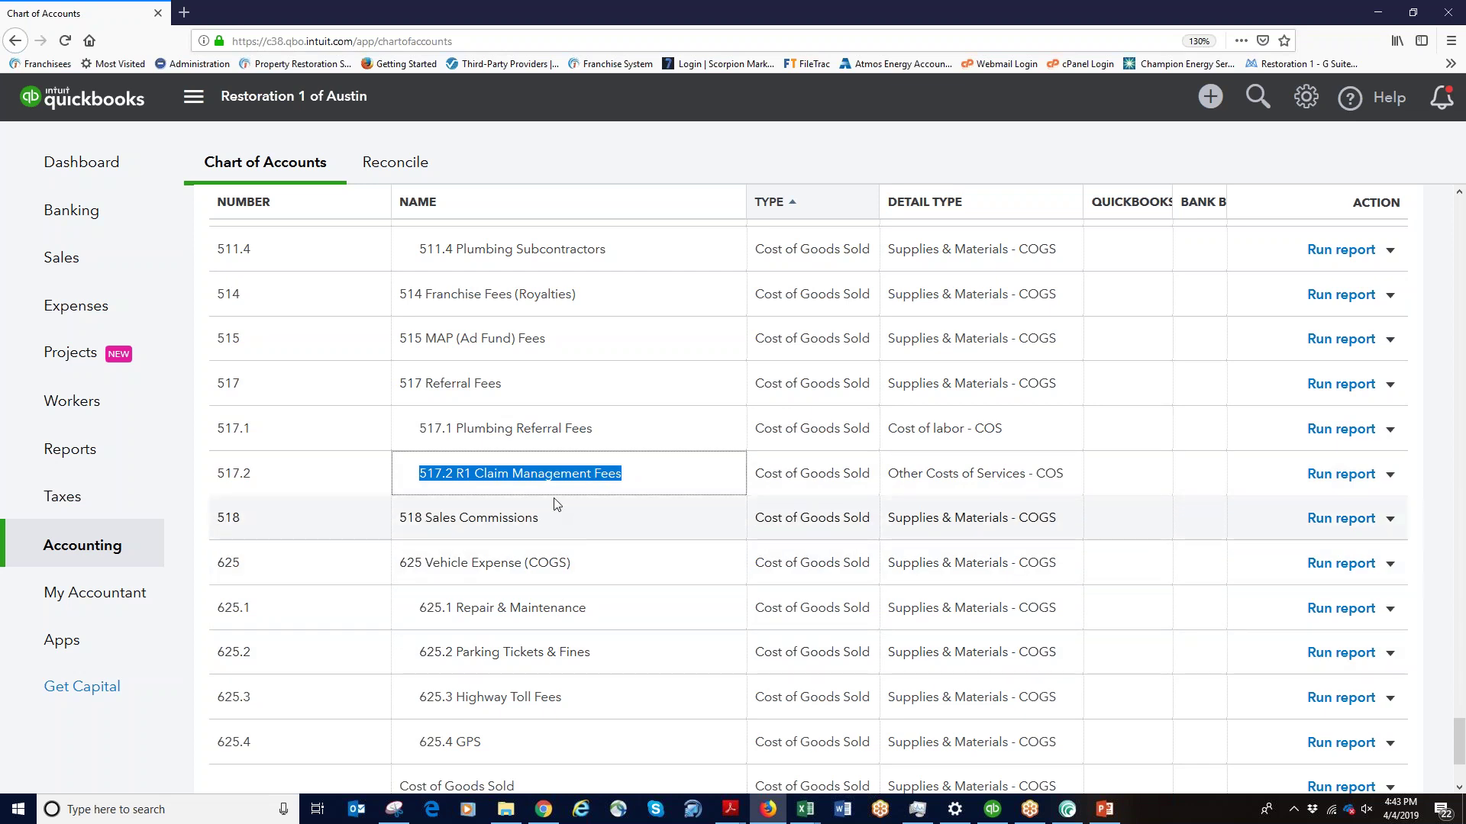
Filter the Chart of Accounts by "so" to find the software expense accounts
{"action": "scroll", "coordinate": [557, 540], "scroll_direction": "down", "scroll_amount": 3}
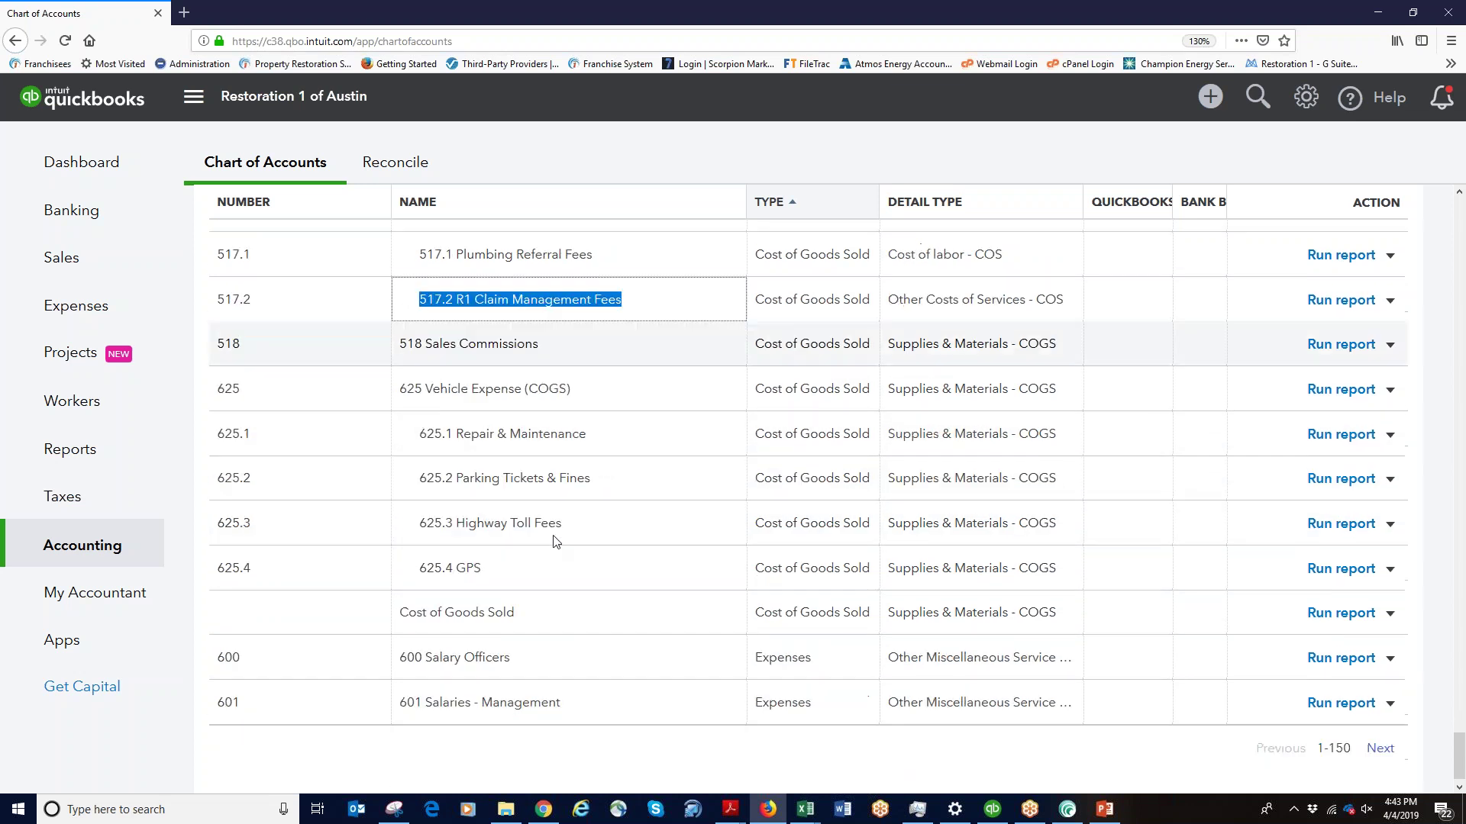
{"action": "scroll", "coordinate": [1221, 504], "scroll_direction": "up", "scroll_amount": 20}
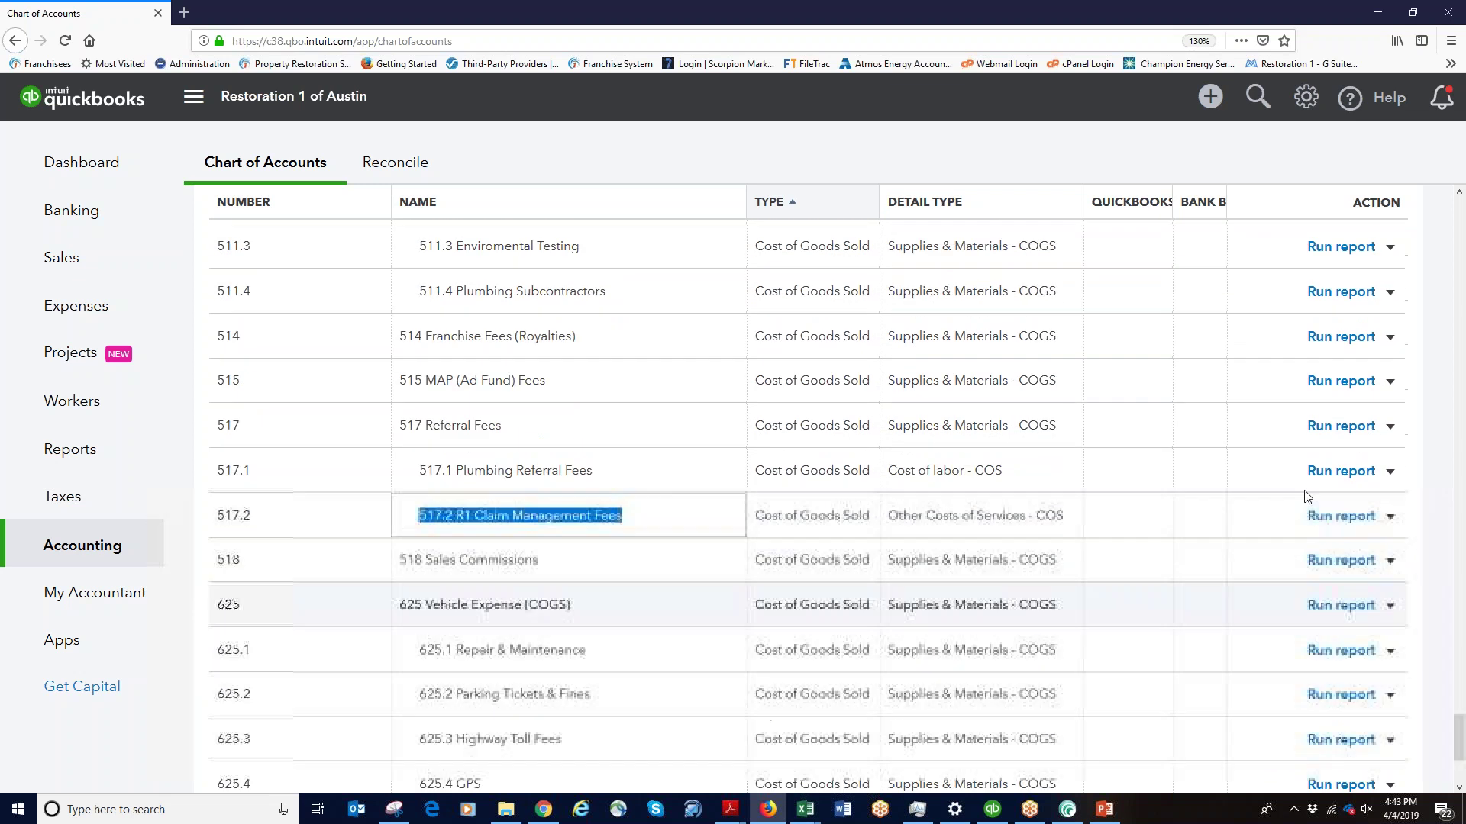
{"action": "scroll", "coordinate": [1301, 500], "scroll_direction": "up", "scroll_amount": 20}
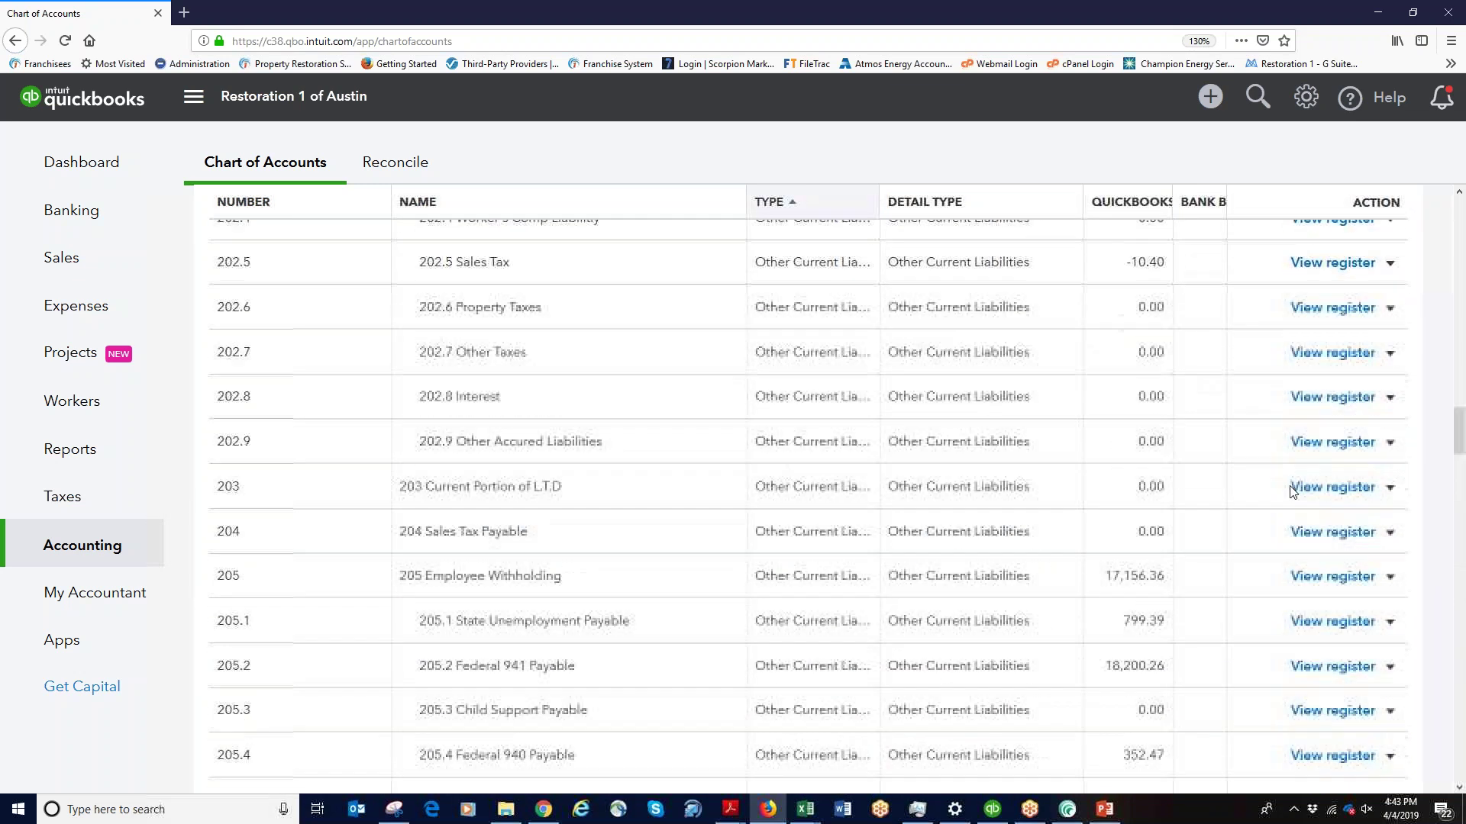
{"action": "scroll", "coordinate": [1256, 481], "scroll_direction": "up", "scroll_amount": 20}
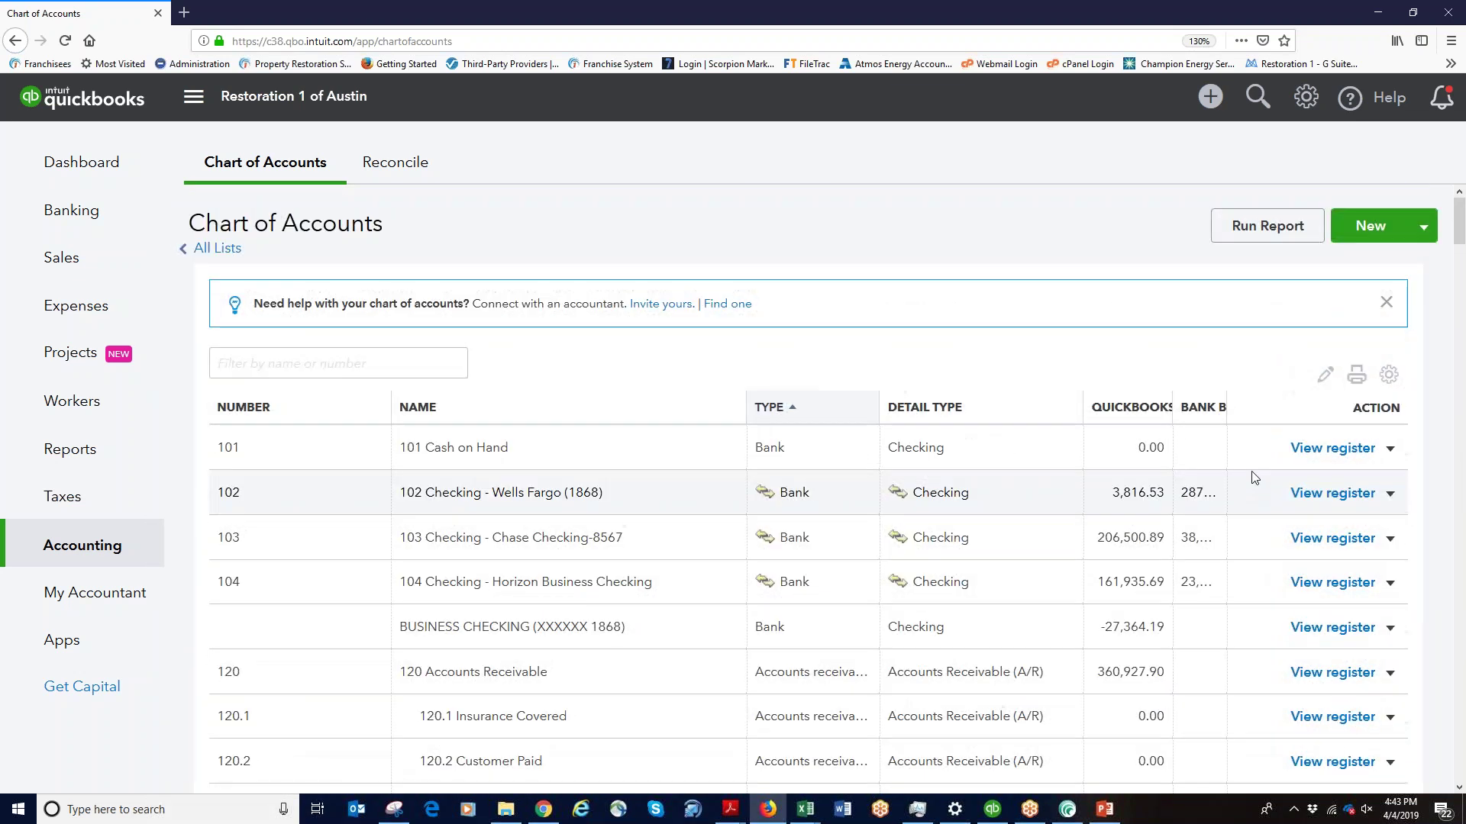
{"action": "left_click", "coordinate": [340, 365]}
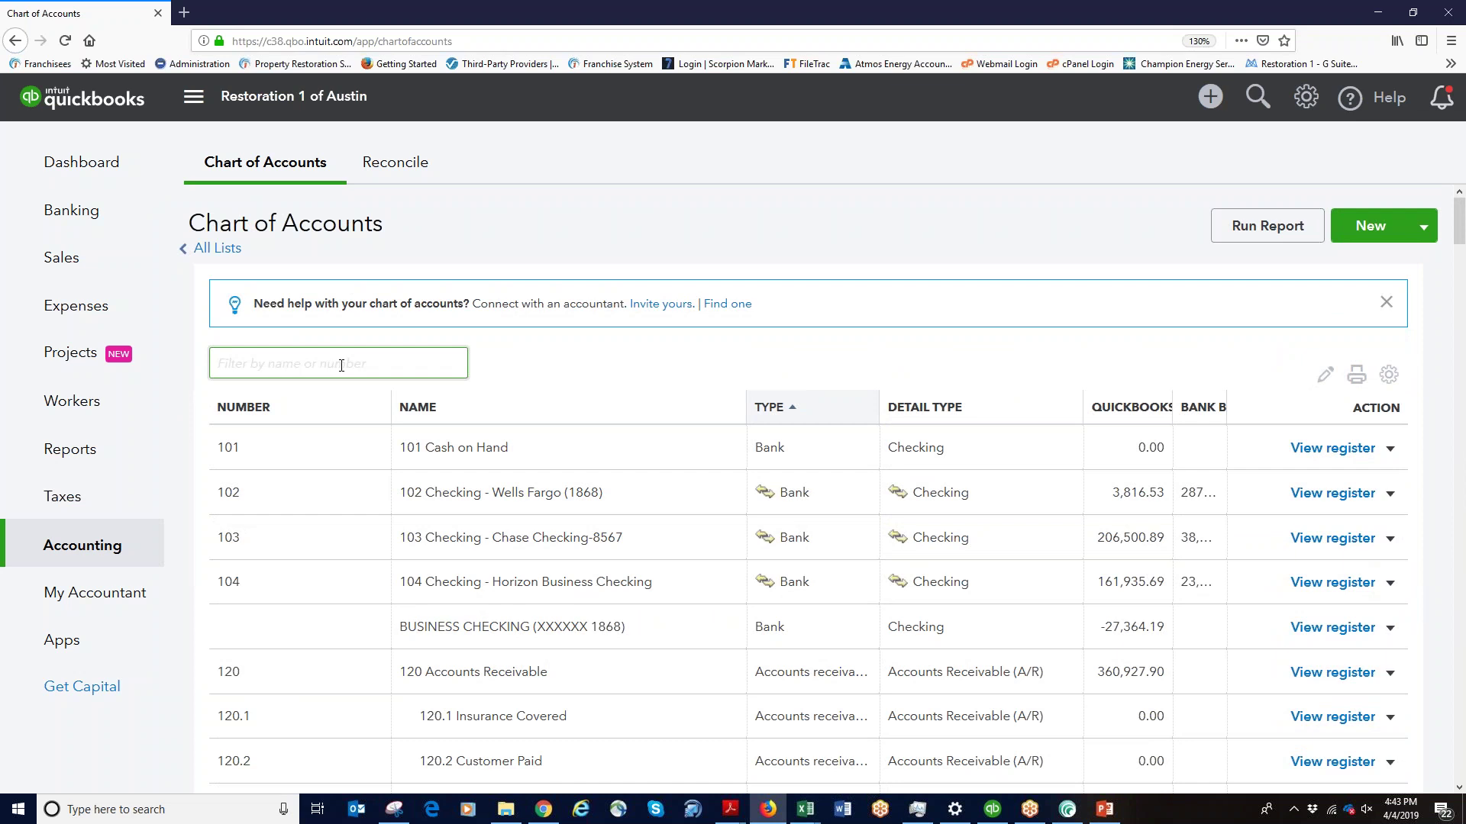
{"action": "type", "text": "sofr"}
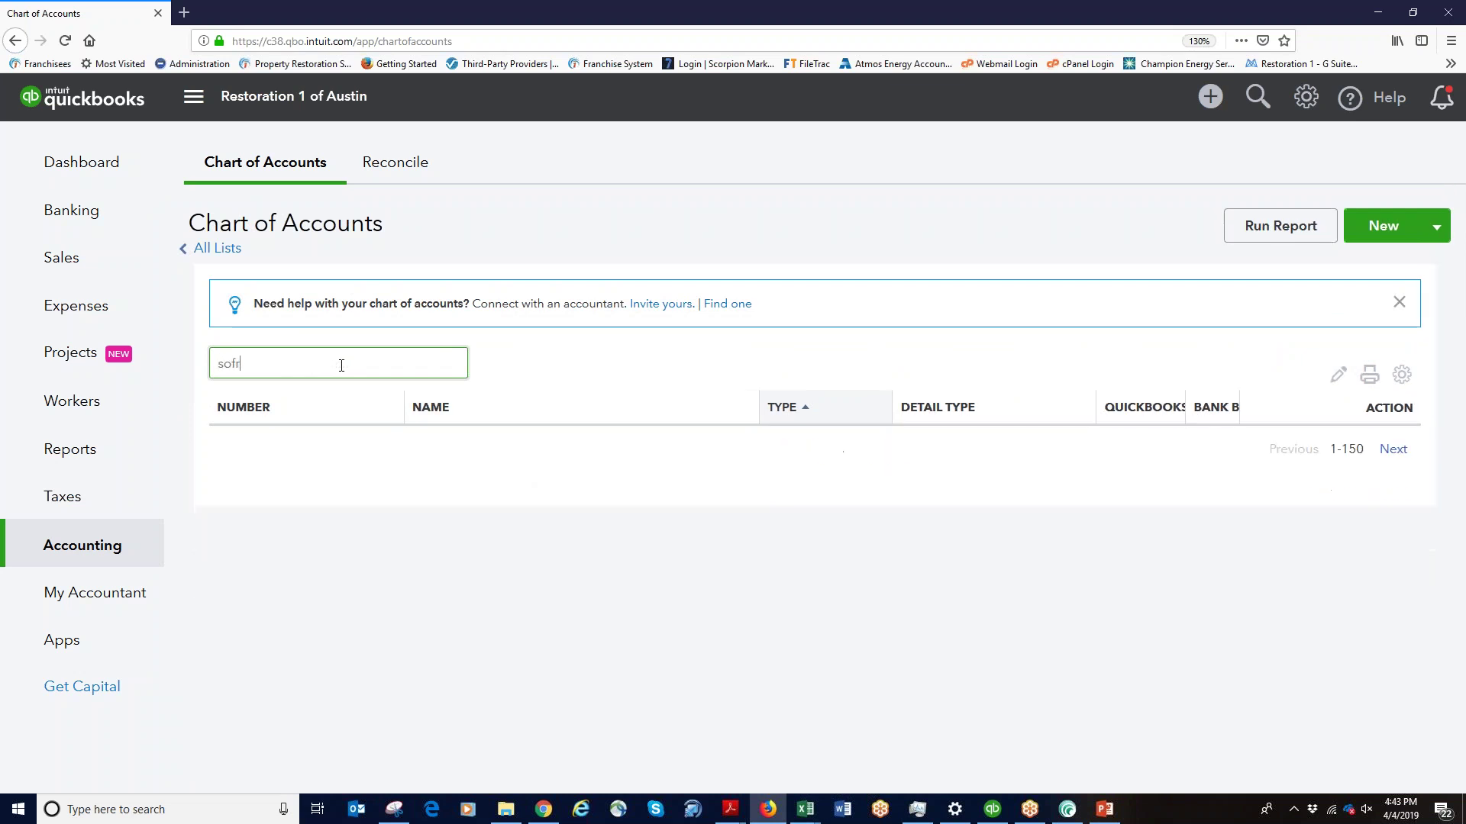
{"action": "key", "text": "BackSpace"}
{"action": "key", "text": "BackSpace"}
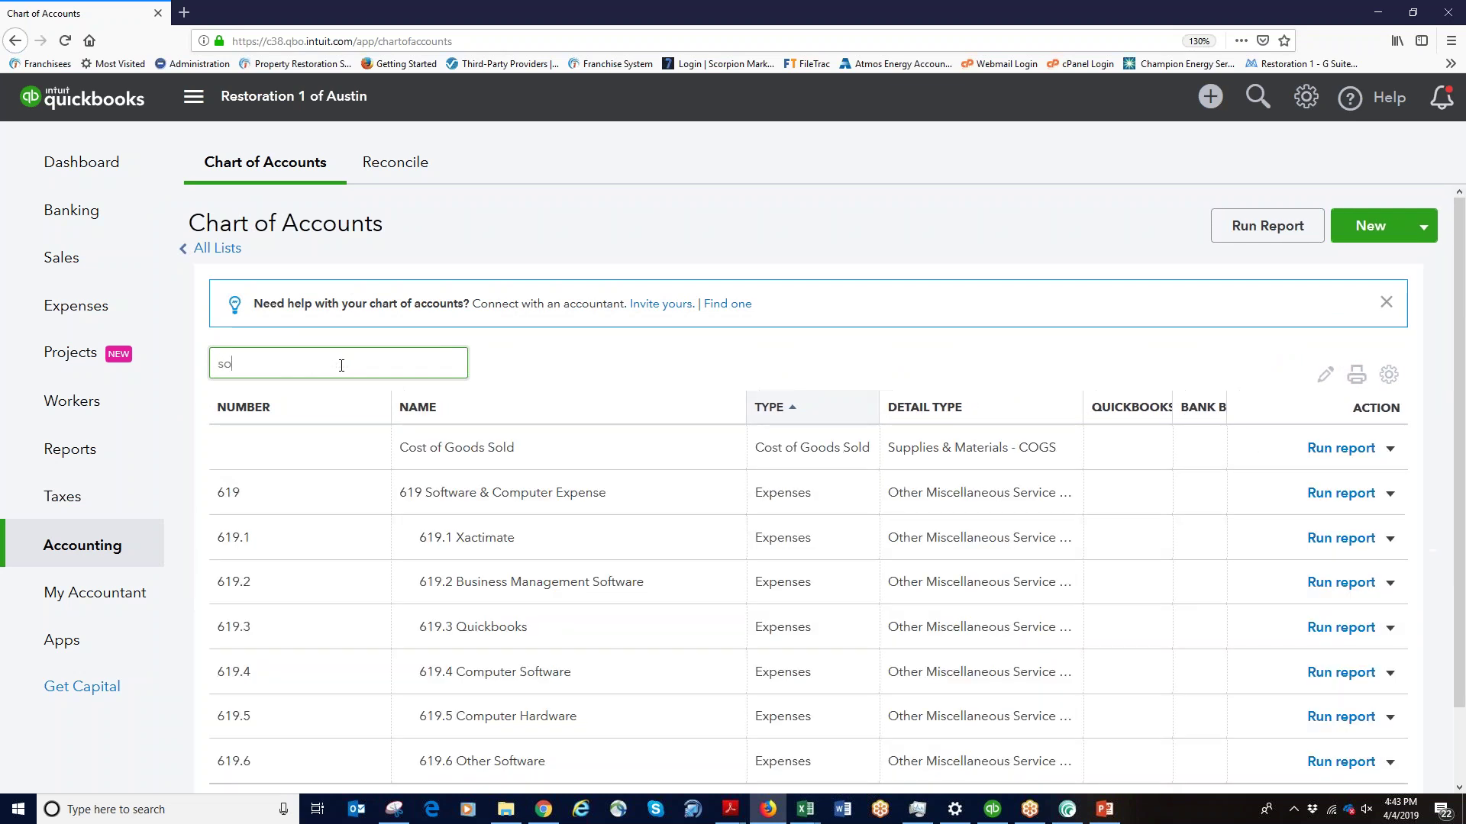
Review the 619 Software & Computer Expense account and its sub-accounts to determine the next sub-account number
{"action": "left_click_drag", "start_coordinate": [649, 497], "coordinate": [379, 500]}
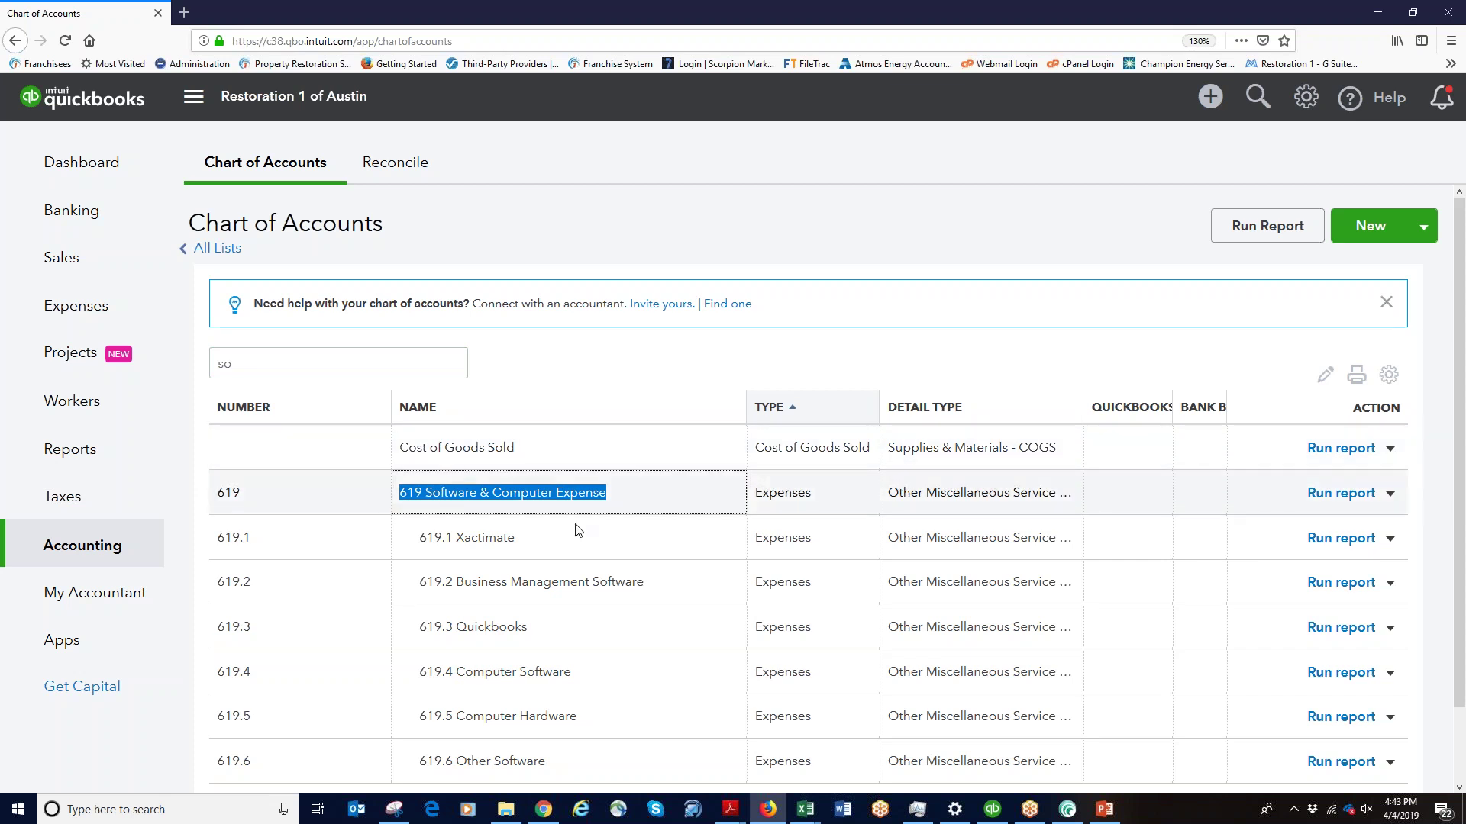
{"action": "triple_click", "coordinate": [632, 506]}
{"action": "scroll", "coordinate": [516, 544], "scroll_direction": "down", "scroll_amount": 2}
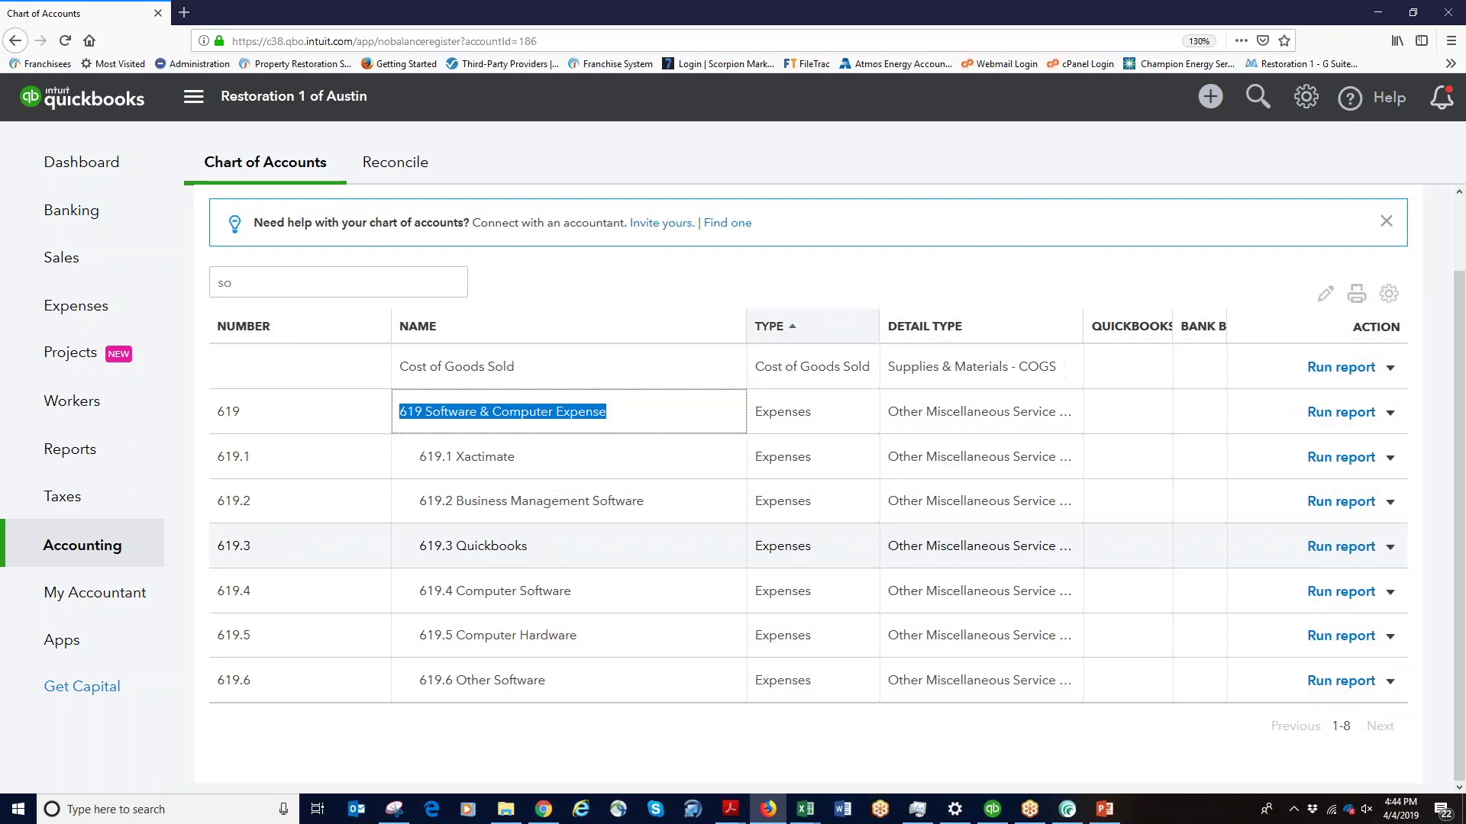
{"action": "left_click_drag", "start_coordinate": [613, 426], "coordinate": [407, 412]}
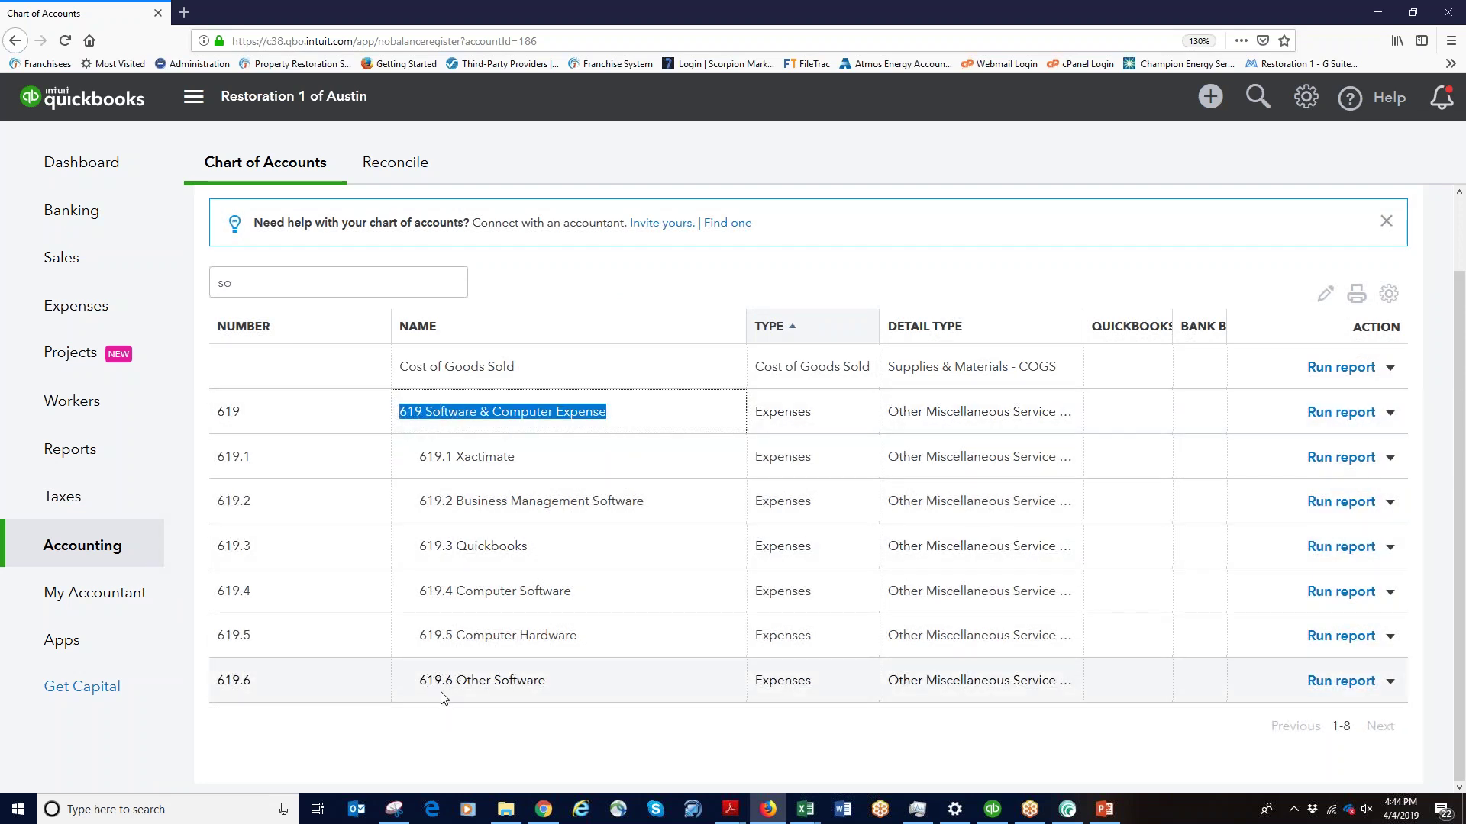
{"action": "left_click_drag", "start_coordinate": [597, 693], "coordinate": [416, 682]}
{"action": "left_click_drag", "start_coordinate": [638, 418], "coordinate": [361, 420]}
{"action": "left_click_drag", "start_coordinate": [458, 682], "coordinate": [419, 682]}
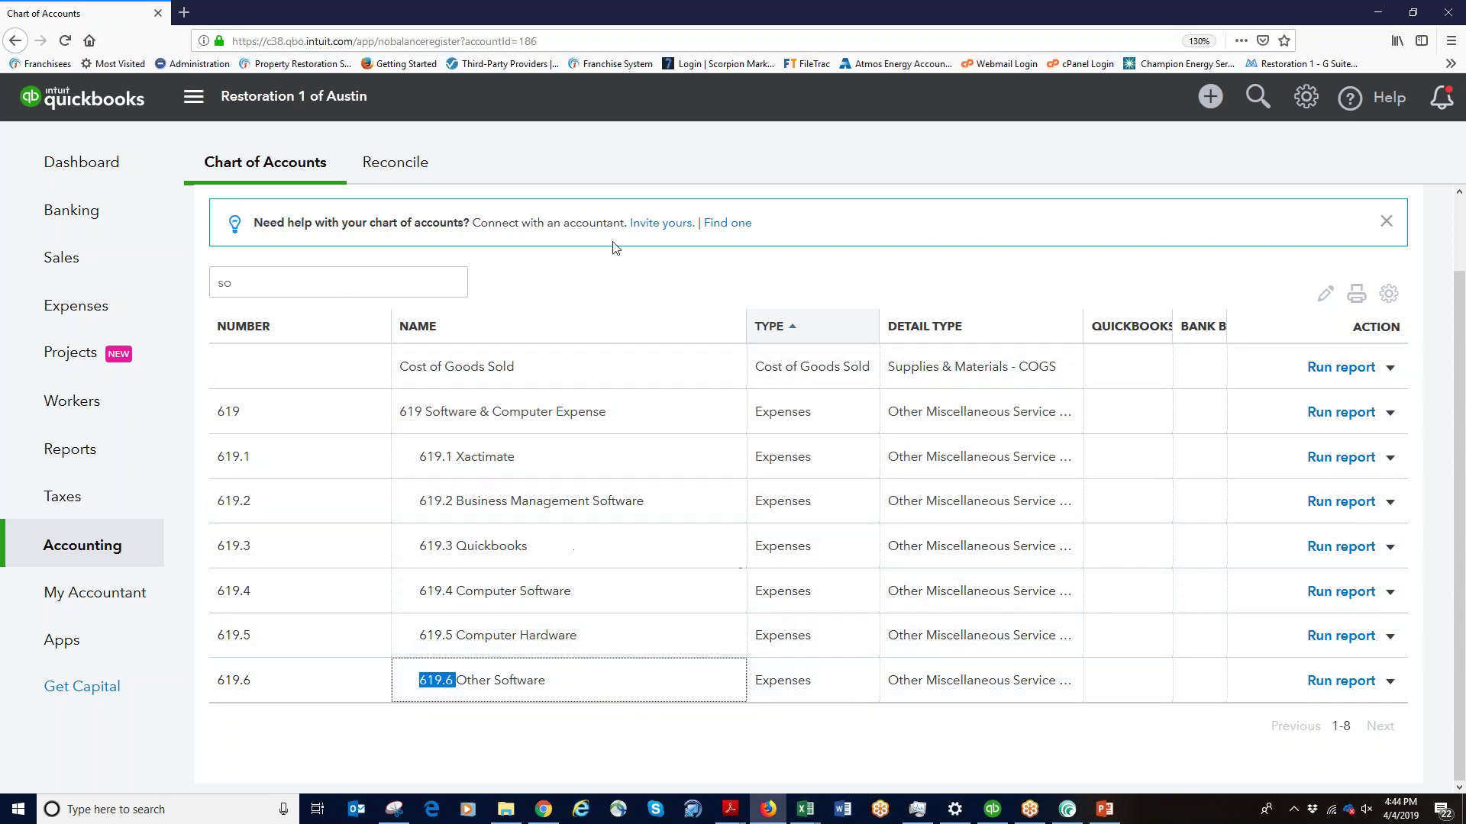
{"action": "left_click_drag", "start_coordinate": [517, 457], "coordinate": [406, 452]}
{"action": "left_click_drag", "start_coordinate": [611, 416], "coordinate": [379, 415]}
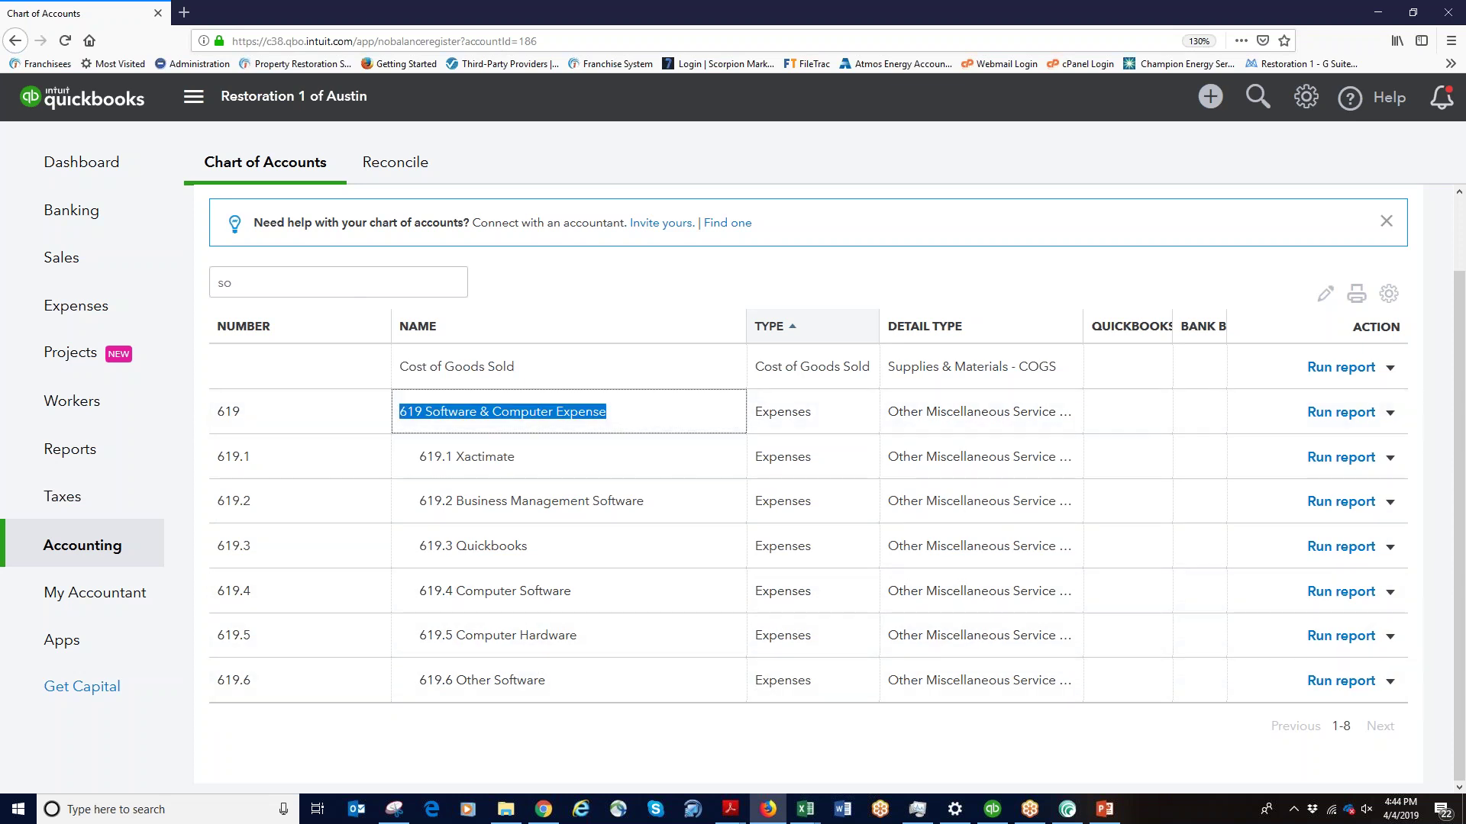
{"action": "scroll", "coordinate": [1278, 329], "scroll_direction": "up", "scroll_amount": 2}
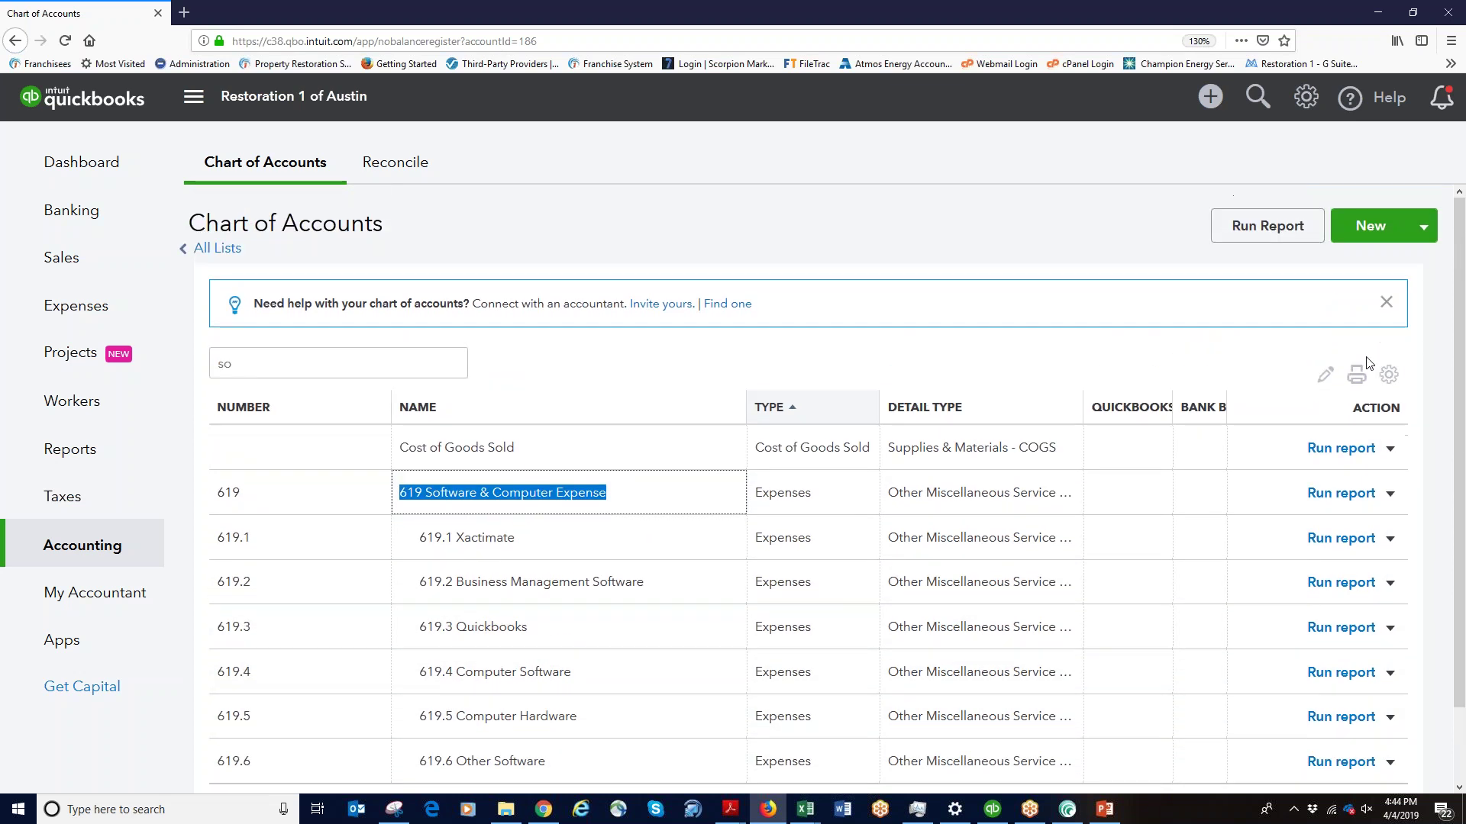
{"action": "left_click", "coordinate": [1387, 233]}
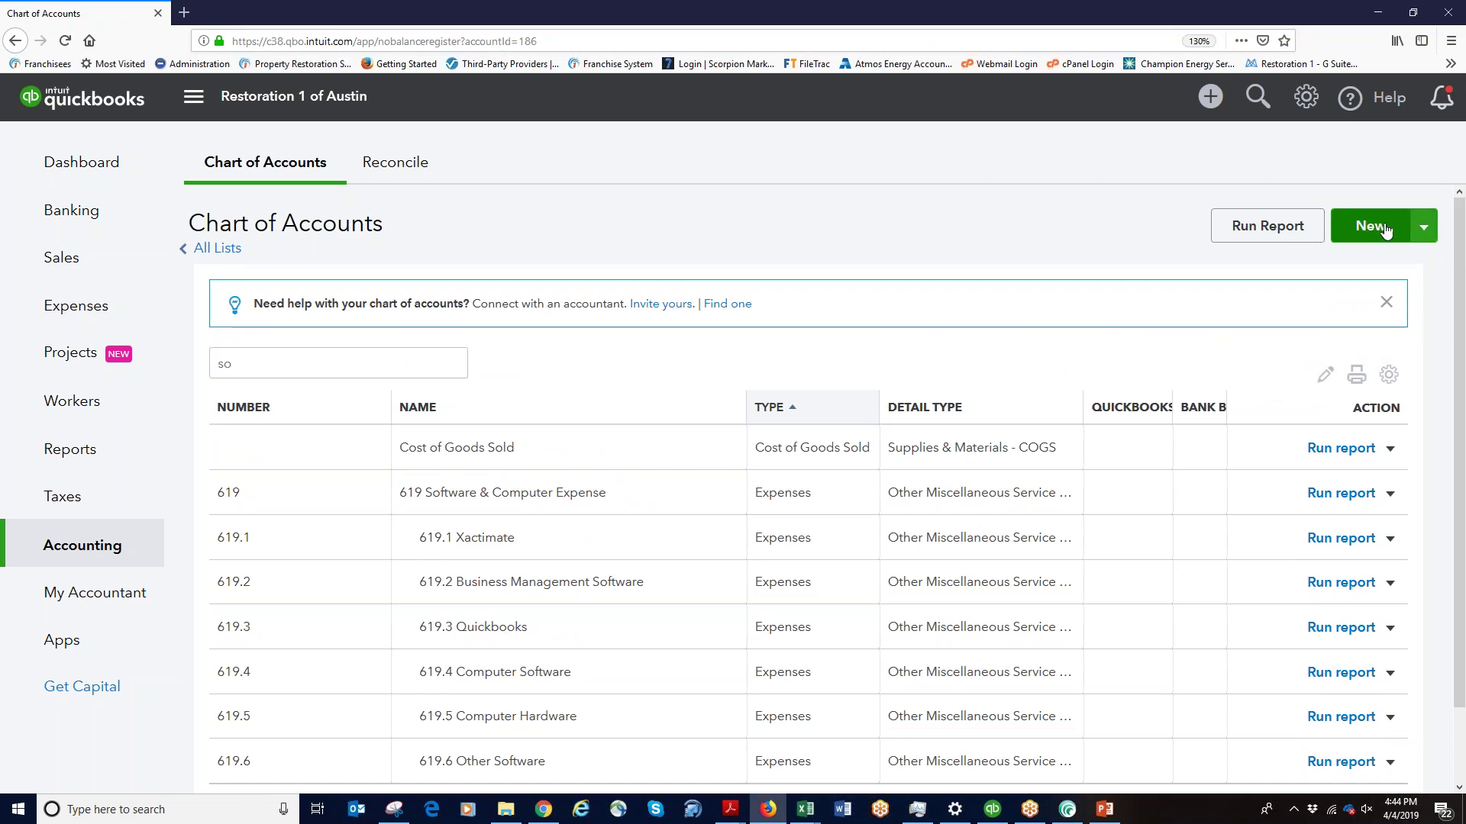
{"action": "left_click", "coordinate": [1425, 233]}
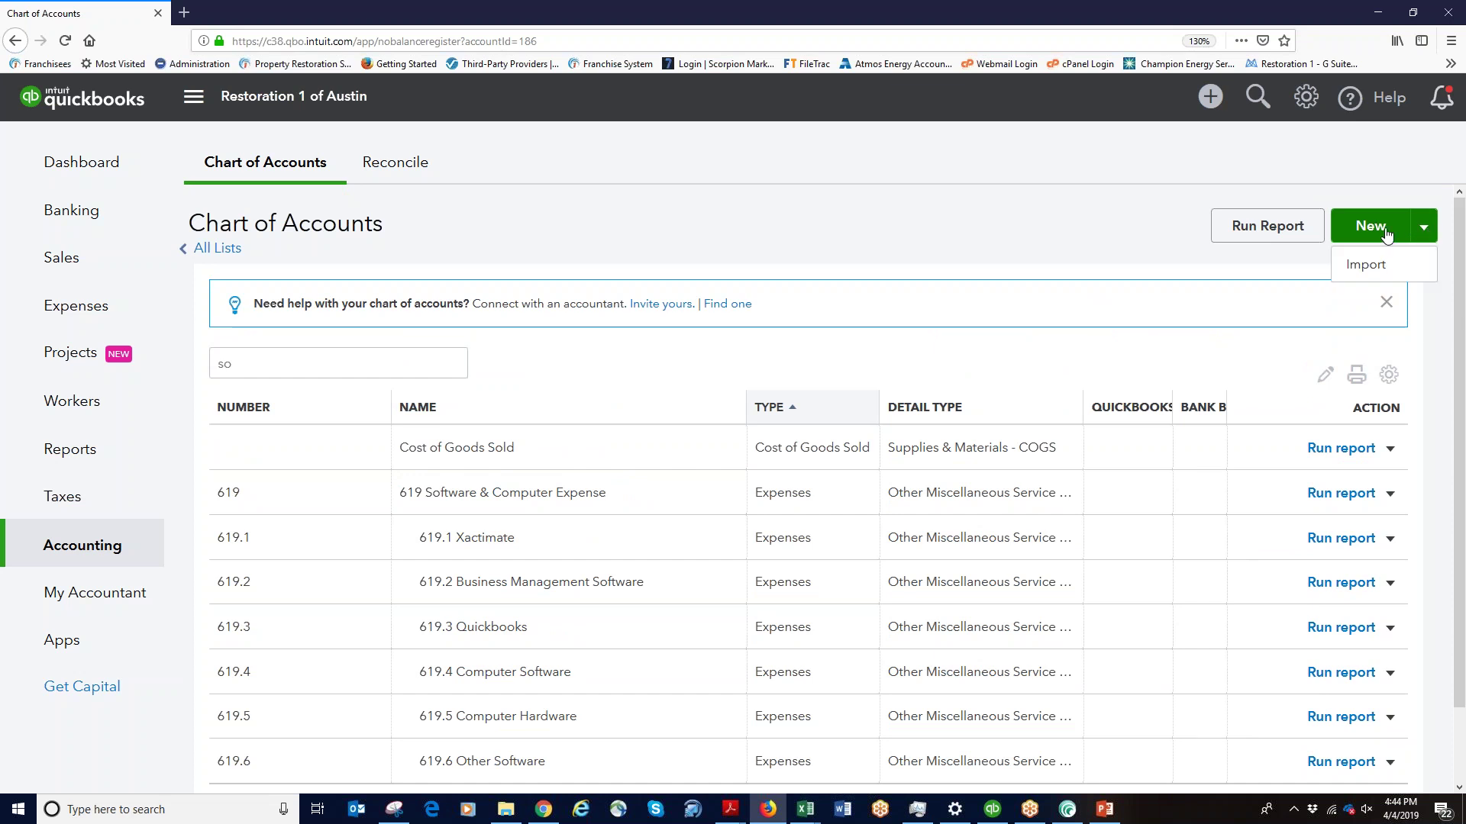
{"action": "scroll", "coordinate": [1096, 264], "scroll_direction": "down", "scroll_amount": 1}
{"action": "scroll", "coordinate": [1145, 252], "scroll_direction": "up", "scroll_amount": 1}
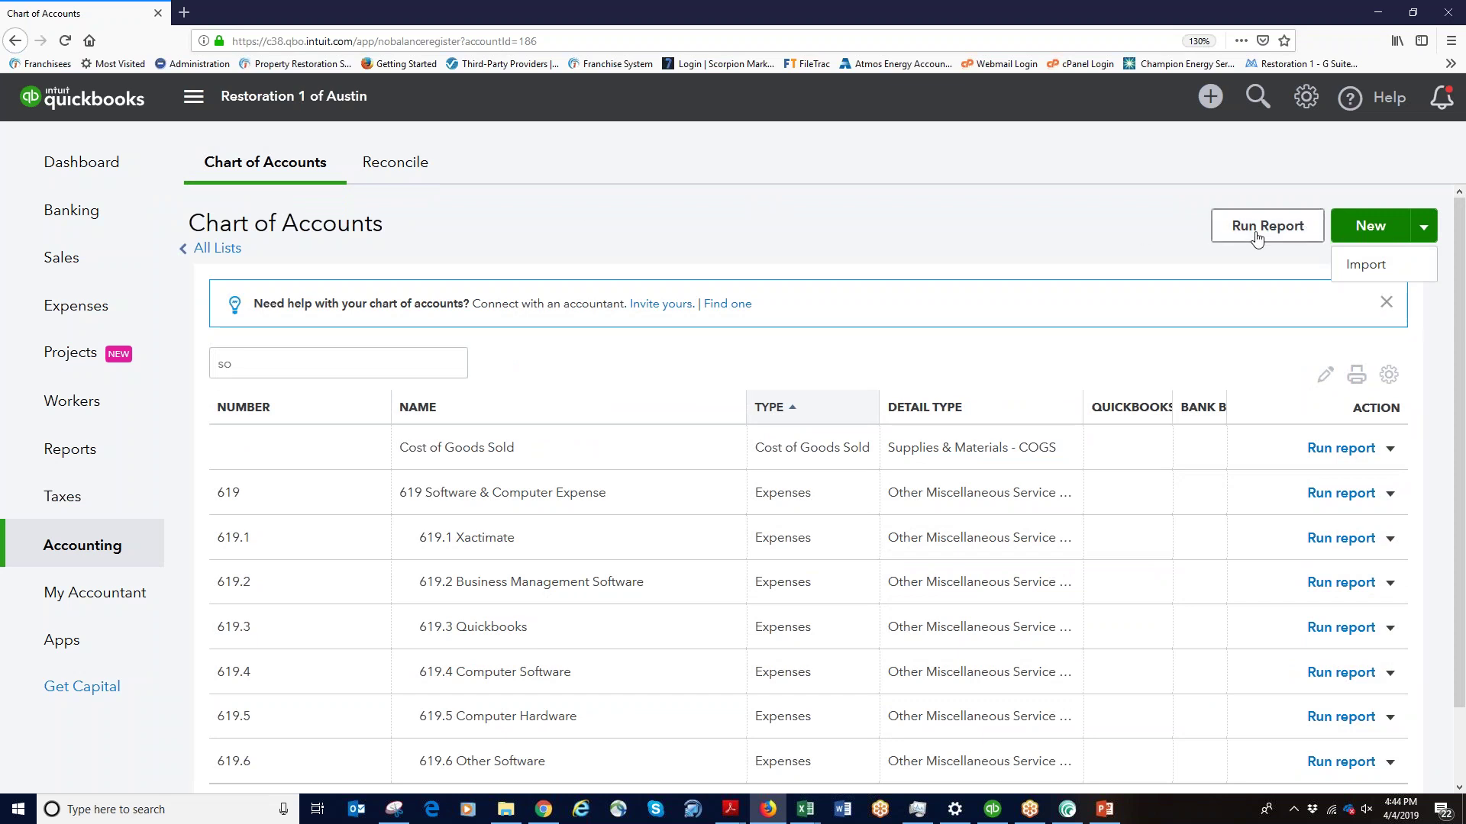
Reload the page and reopen the Chart of Accounts
{"action": "left_click", "coordinate": [65, 40]}
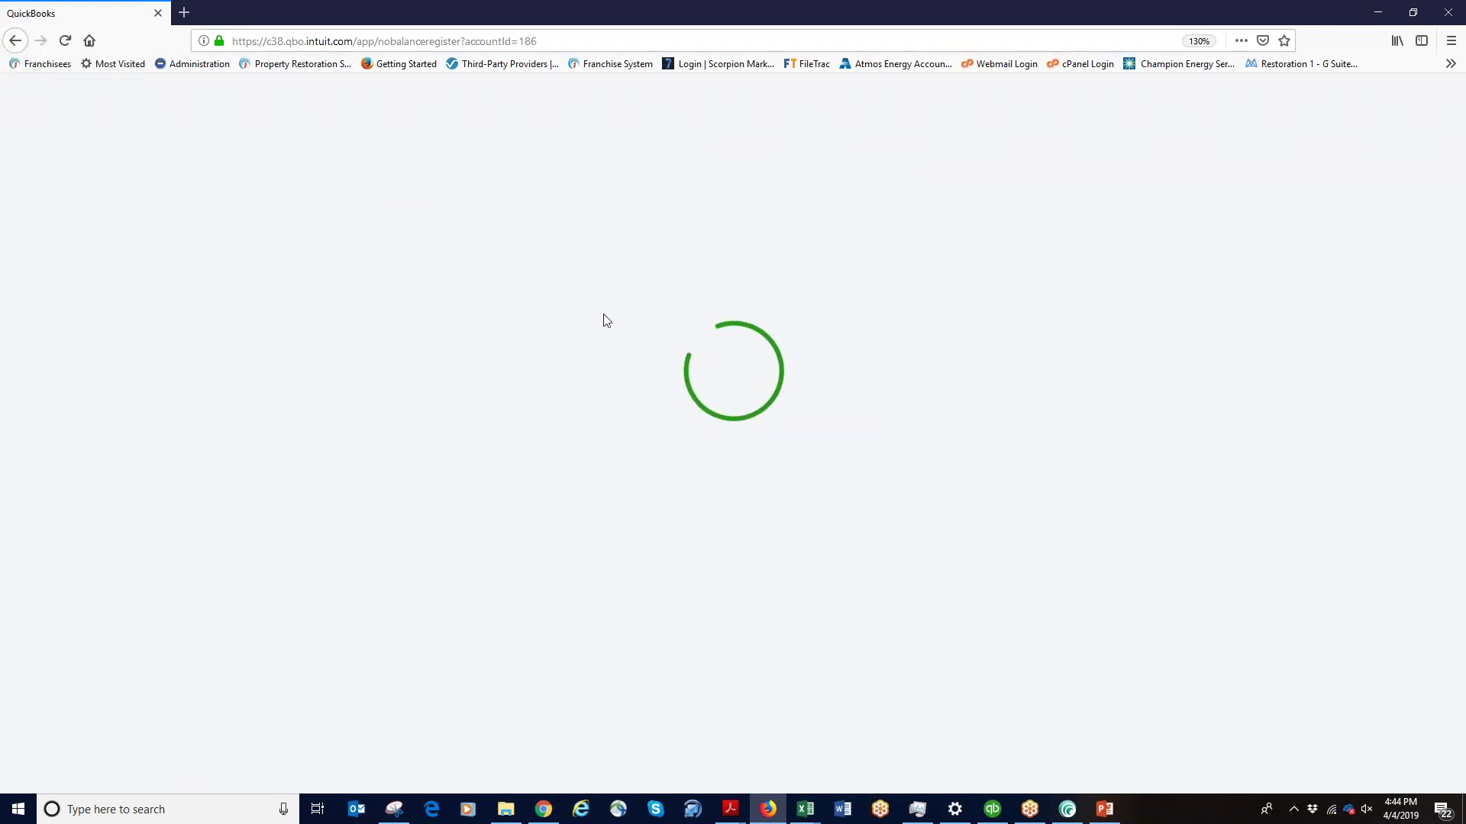
{"action": "left_click", "coordinate": [1356, 102]}
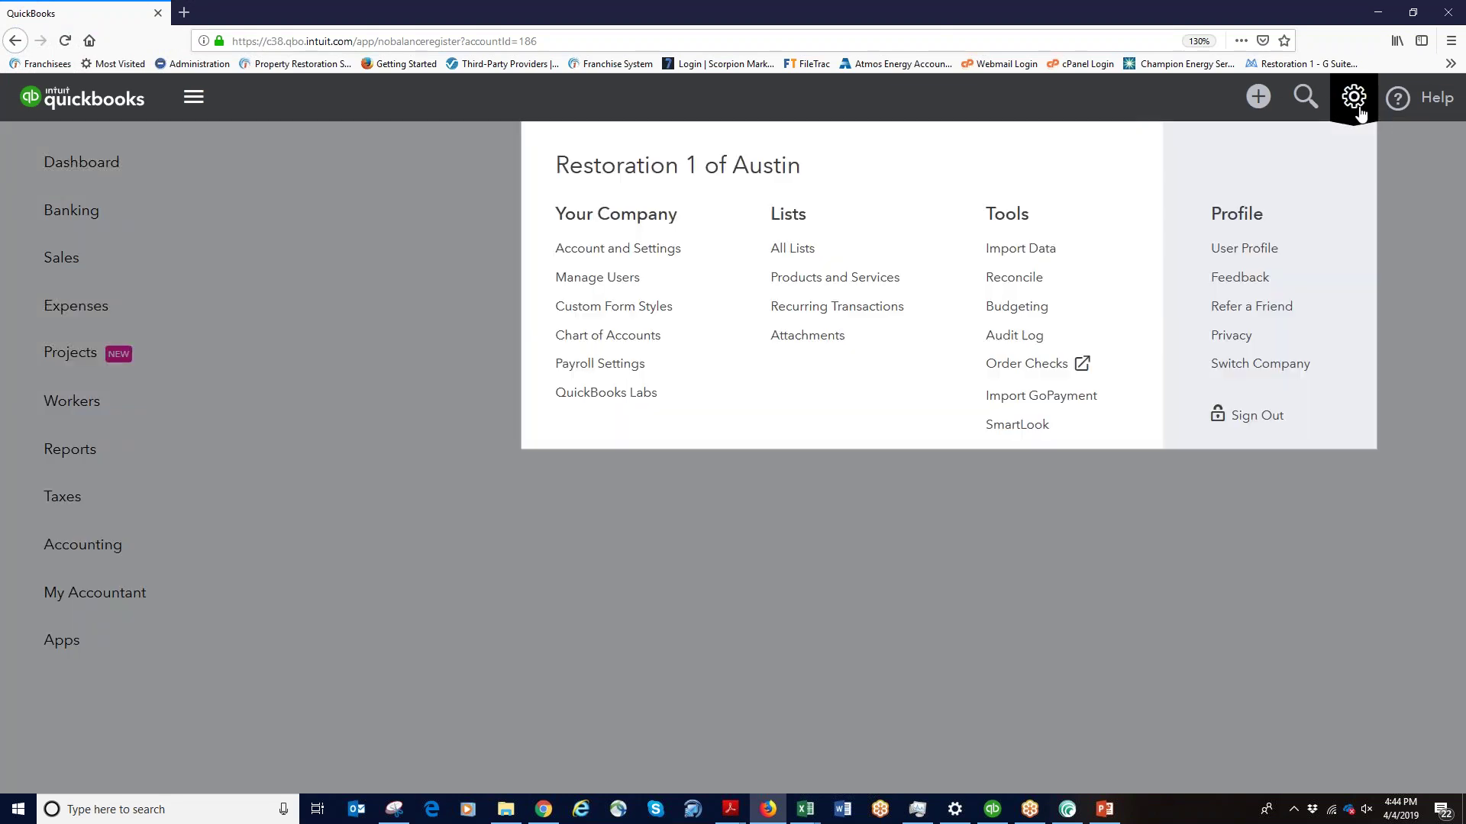
{"action": "left_click", "coordinate": [622, 336]}
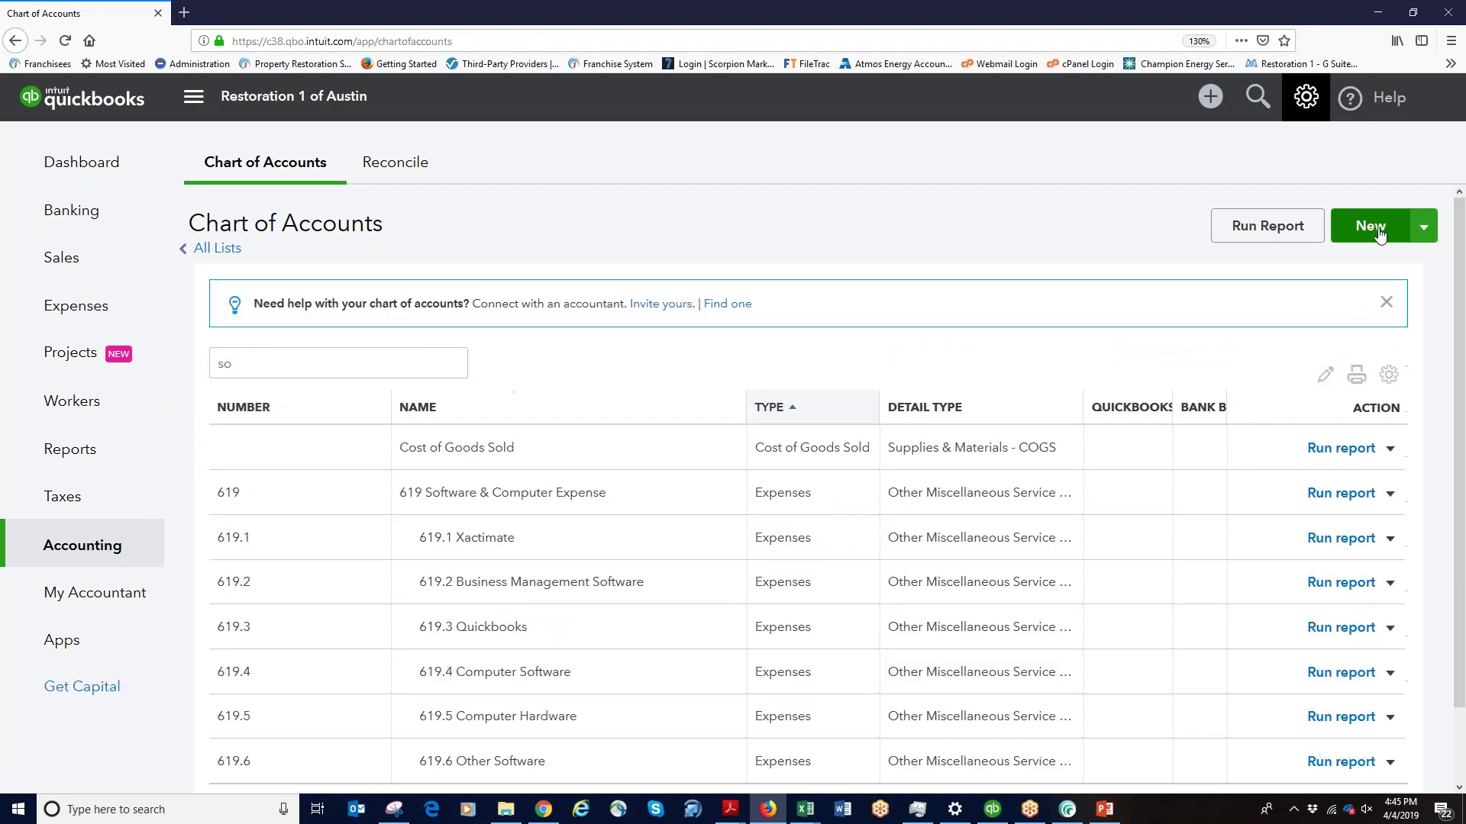
Start a new account with the account type Expenses
{"action": "left_click", "coordinate": [1374, 227]}
{"action": "left_click", "coordinate": [626, 226]}
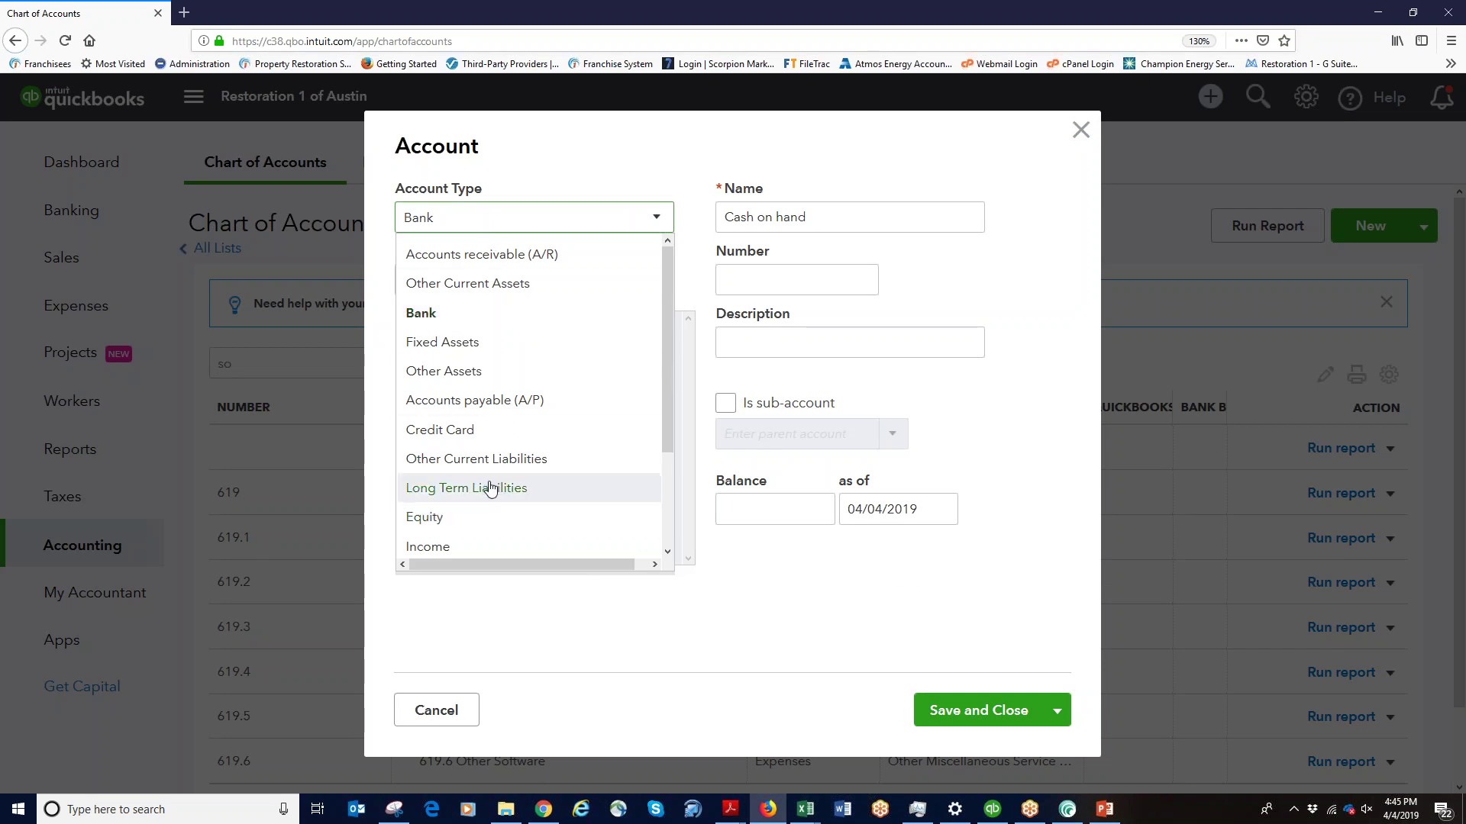
{"action": "scroll", "coordinate": [486, 439], "scroll_direction": "down", "scroll_amount": 3}
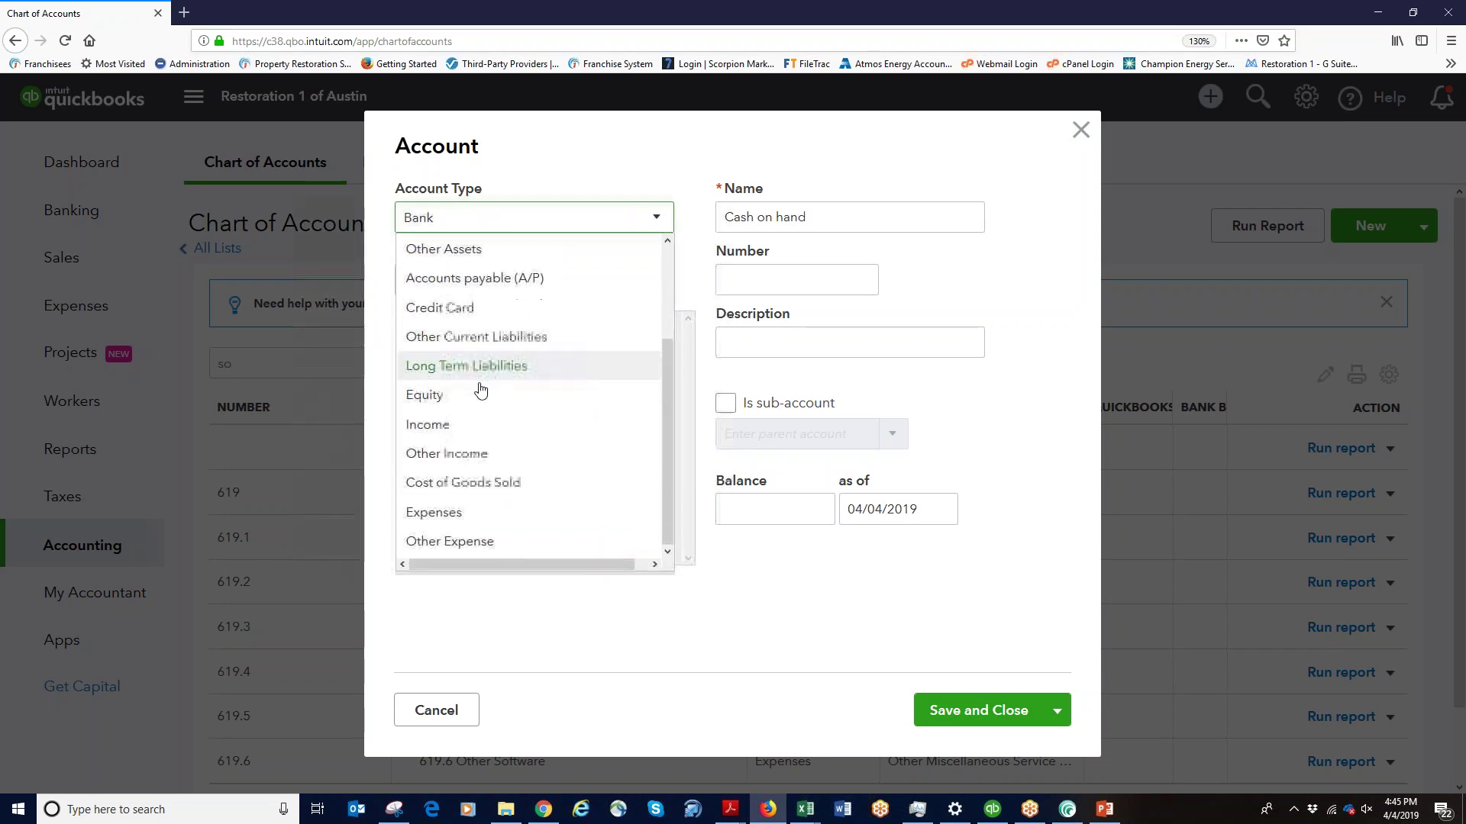
{"action": "left_click", "coordinate": [454, 523]}
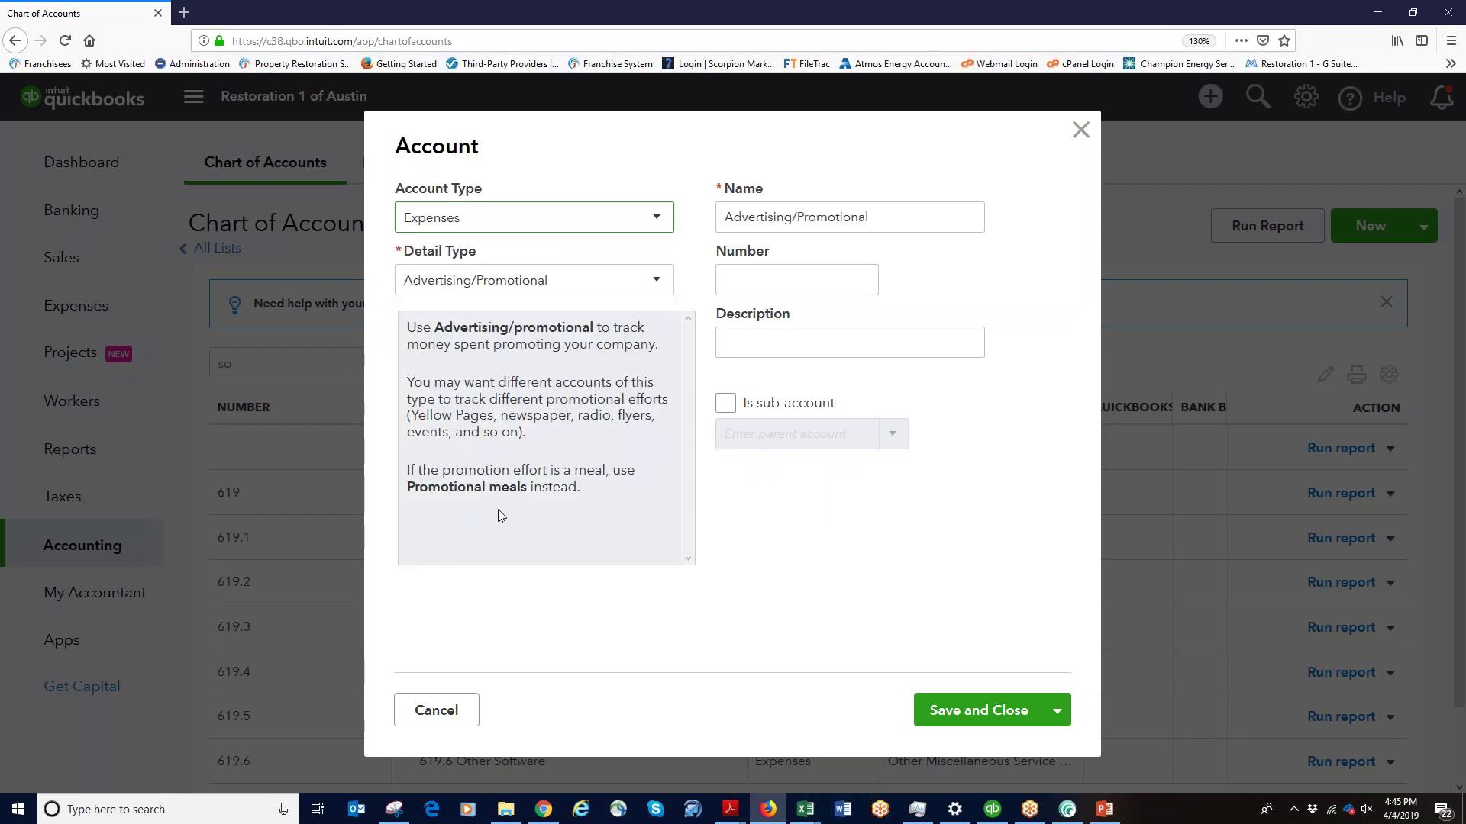
Set the new account's detail type to Other Business Expenses
{"action": "left_click", "coordinate": [655, 280]}
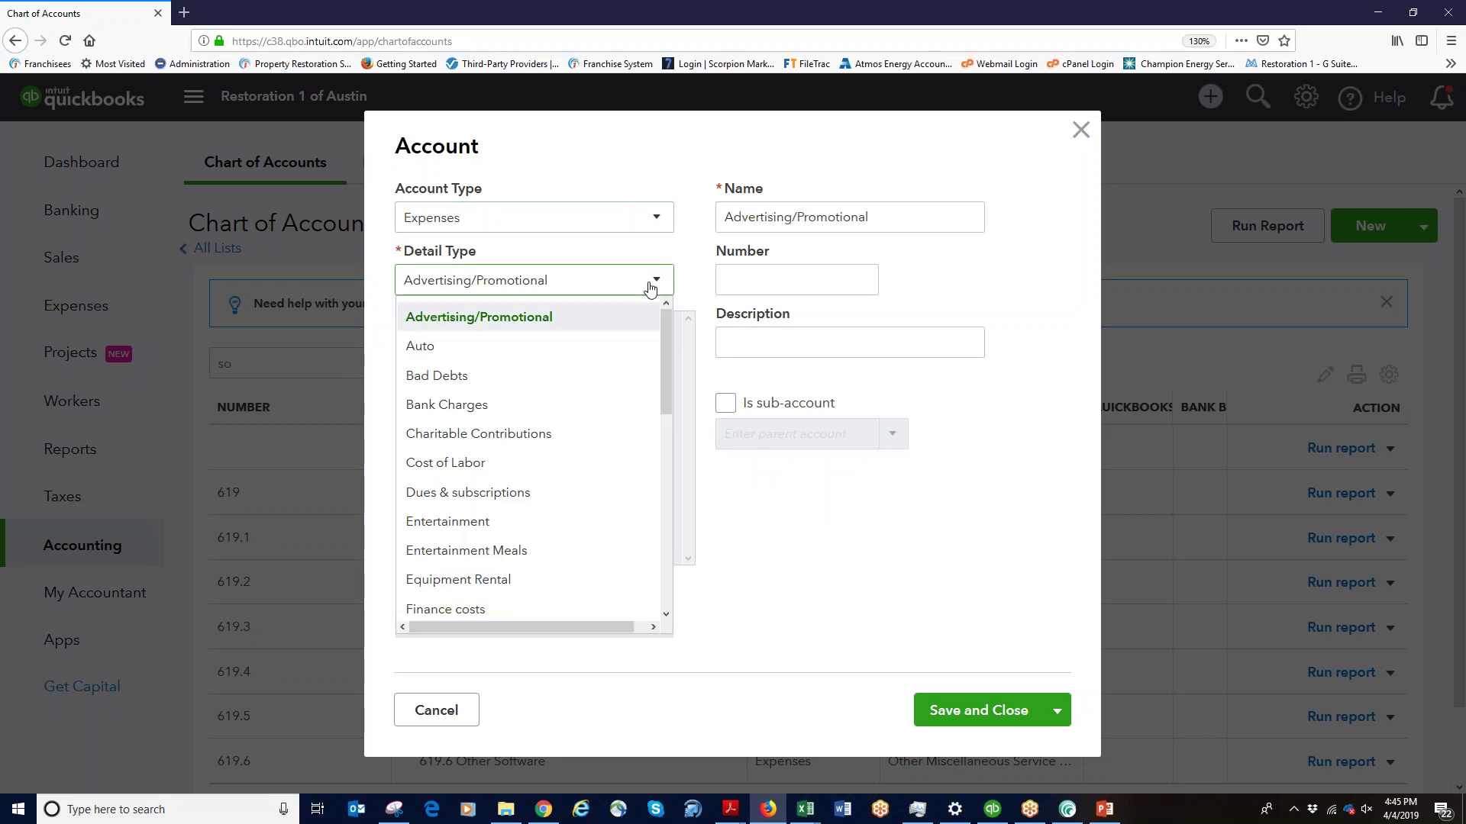
{"action": "scroll", "coordinate": [490, 471], "scroll_direction": "down", "scroll_amount": 5}
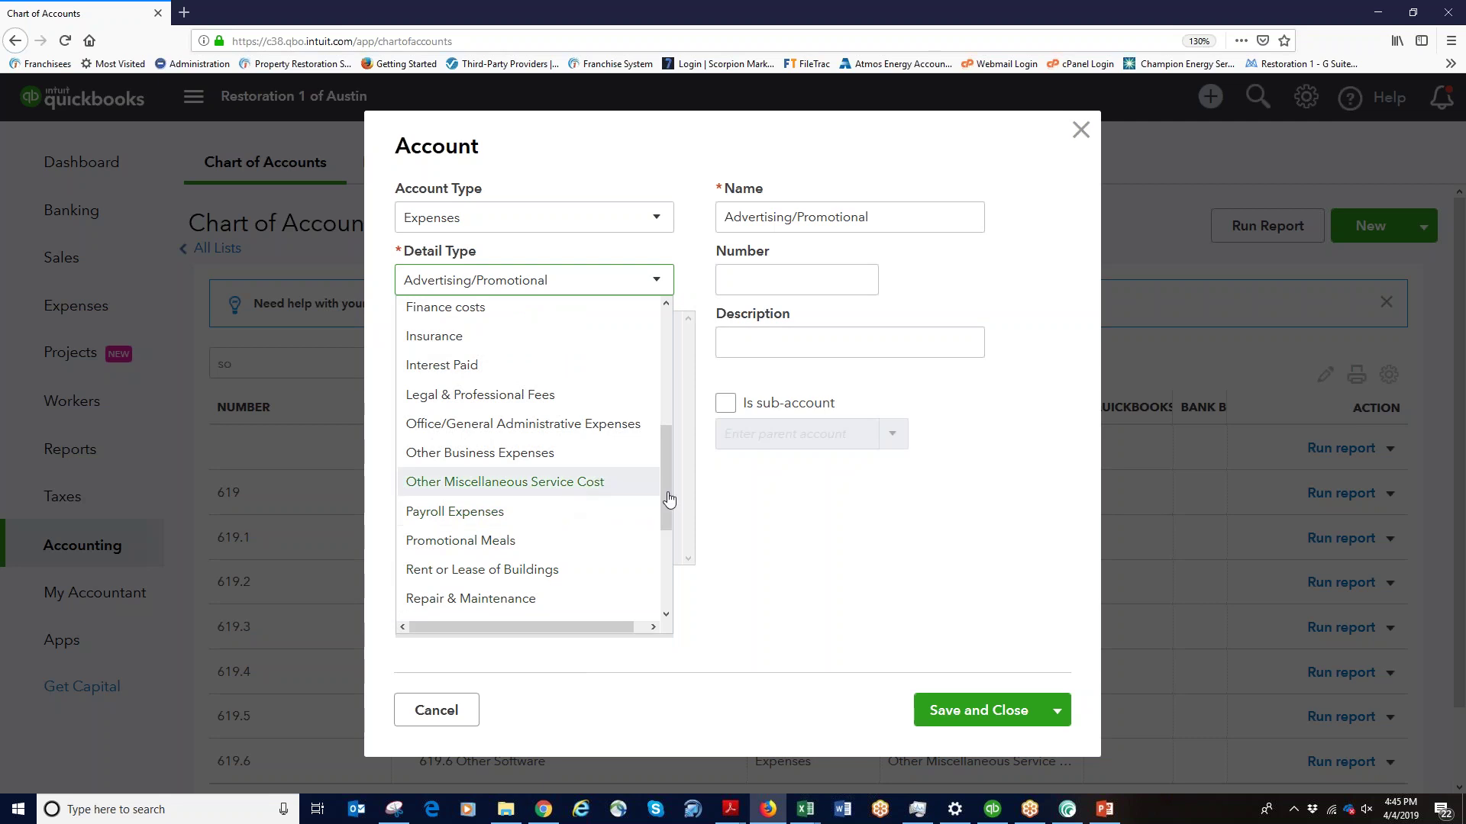
{"action": "scroll", "coordinate": [559, 517], "scroll_direction": "down", "scroll_amount": 2}
{"action": "scroll", "coordinate": [559, 519], "scroll_direction": "down", "scroll_amount": 2}
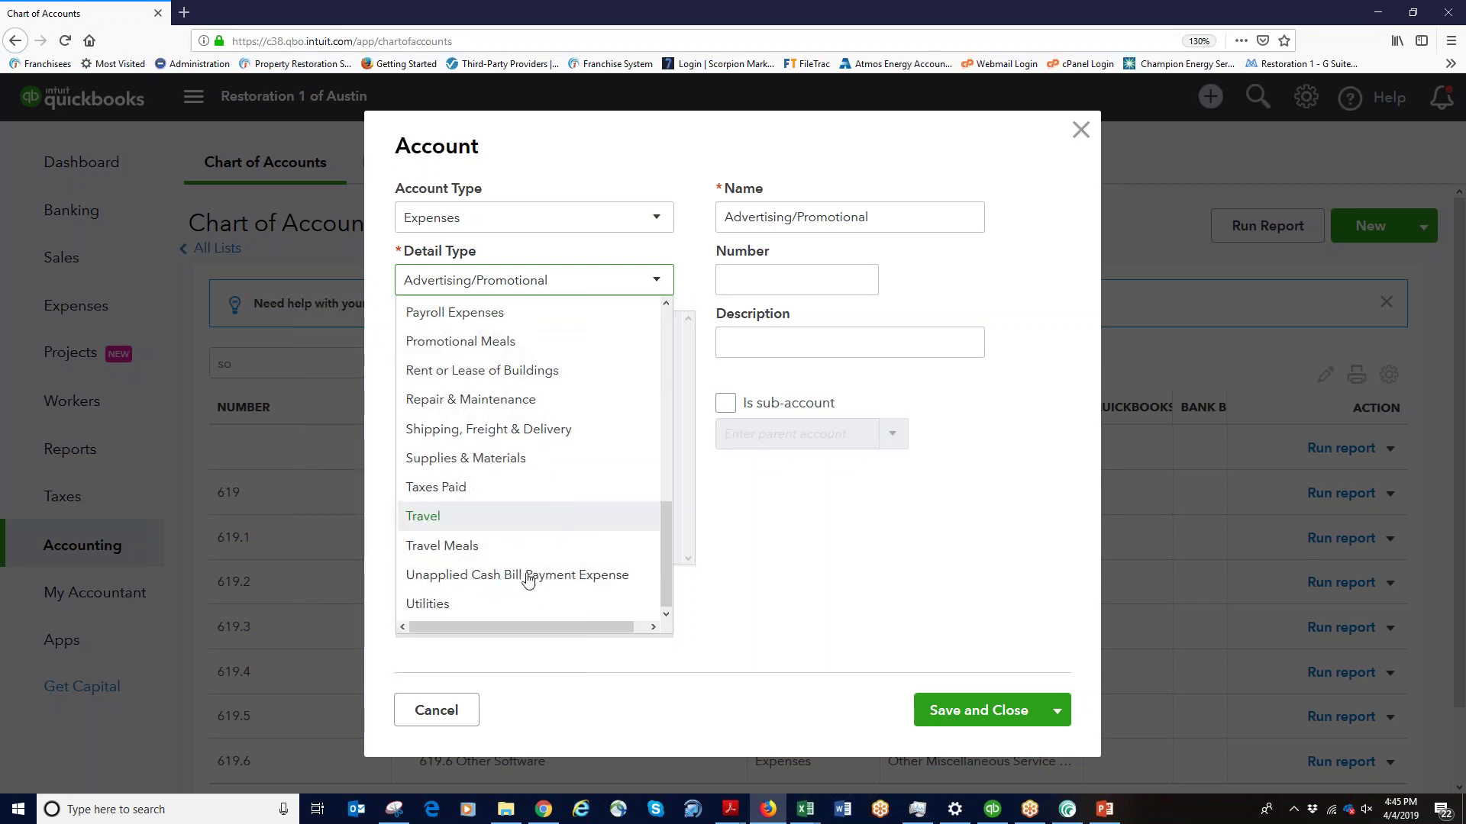
{"action": "scroll", "coordinate": [474, 451], "scroll_direction": "up", "scroll_amount": 2}
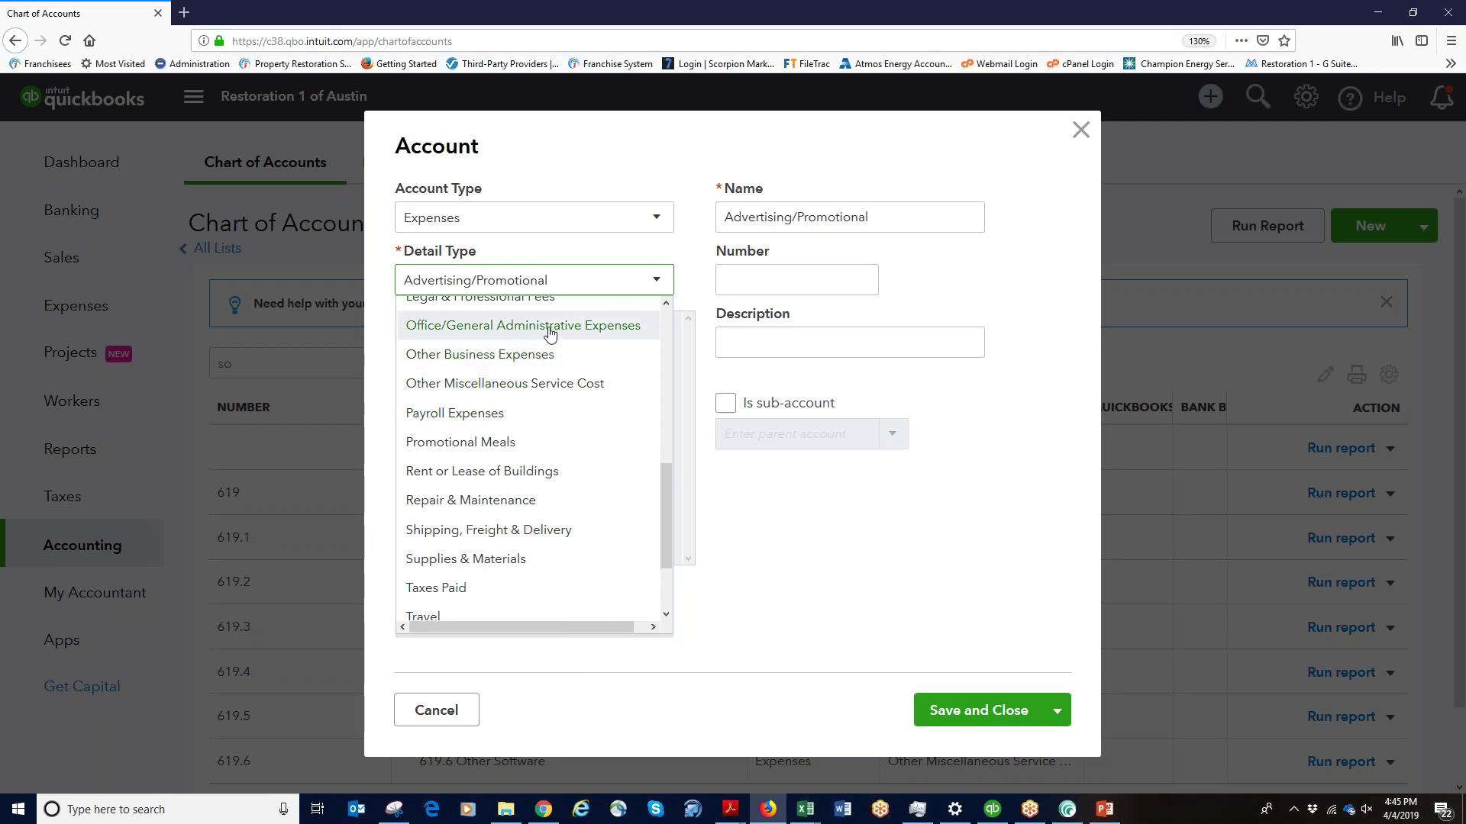
{"action": "left_click", "coordinate": [517, 362]}
Make the new account a sub-account of 619 Software & Computer Expense
{"action": "left_click", "coordinate": [769, 280]}
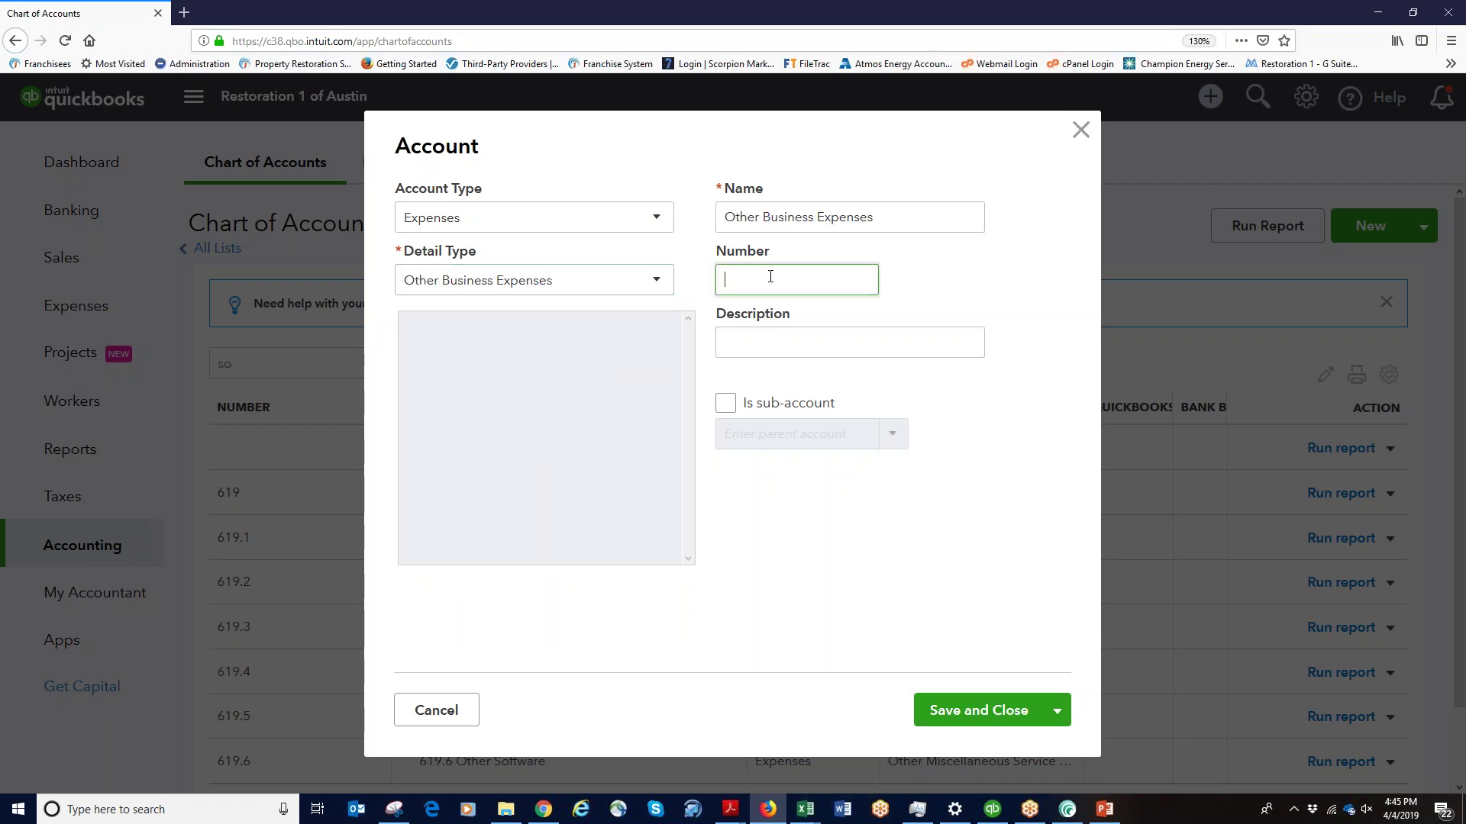
{"action": "left_click", "coordinate": [788, 404]}
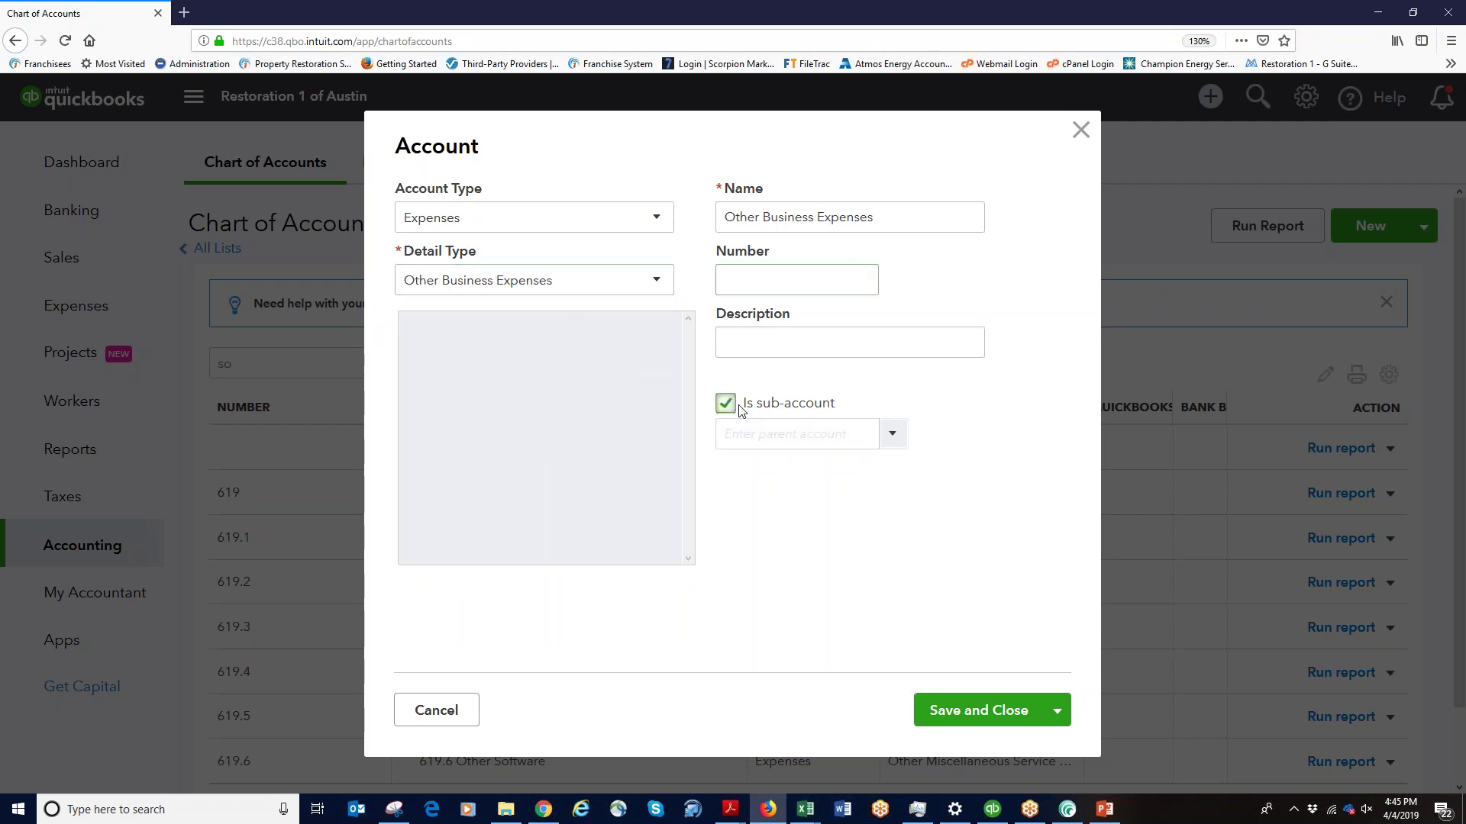
{"action": "left_click", "coordinate": [891, 435]}
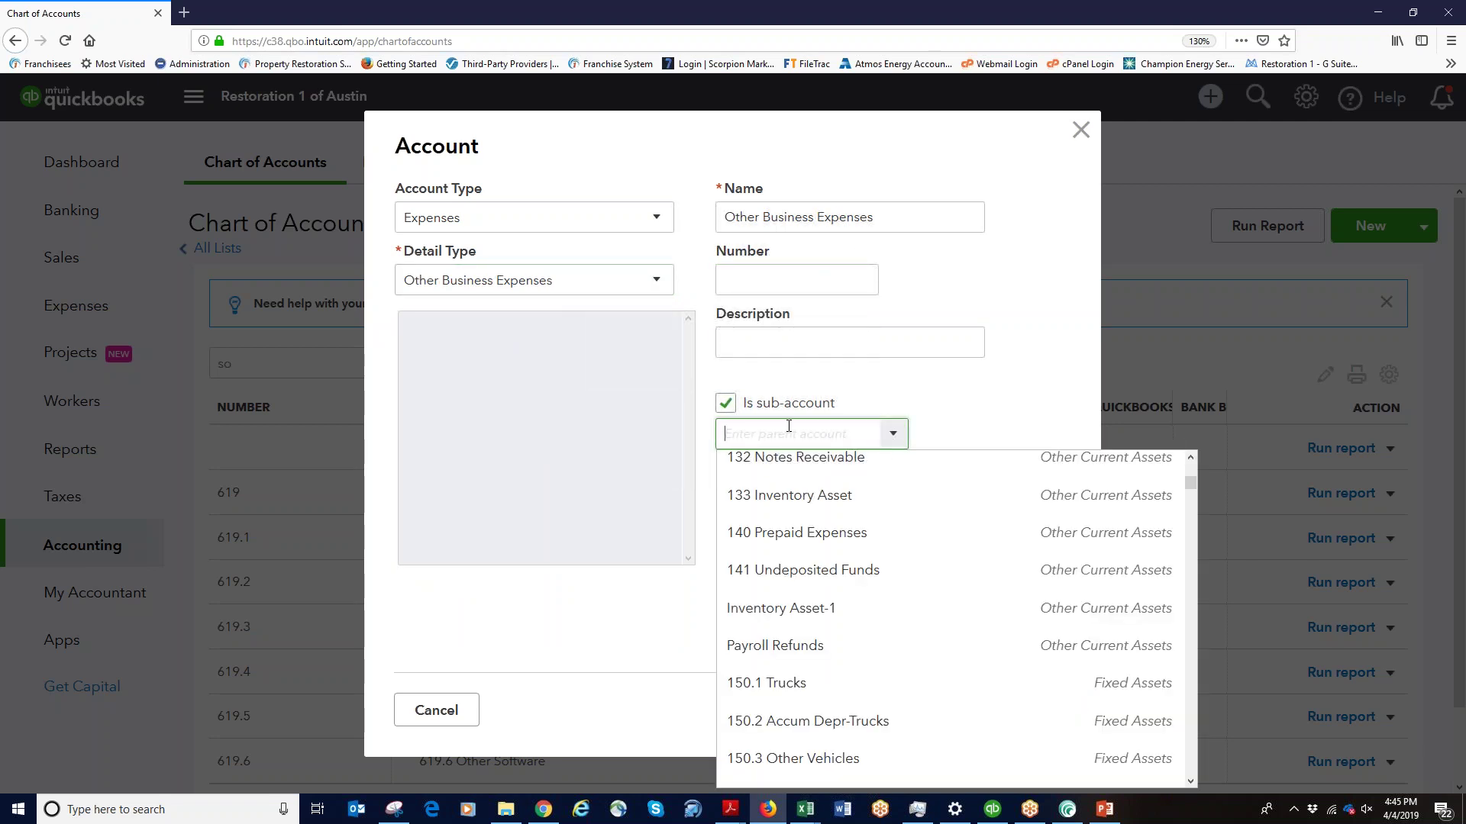
{"action": "type", "text": "619"}
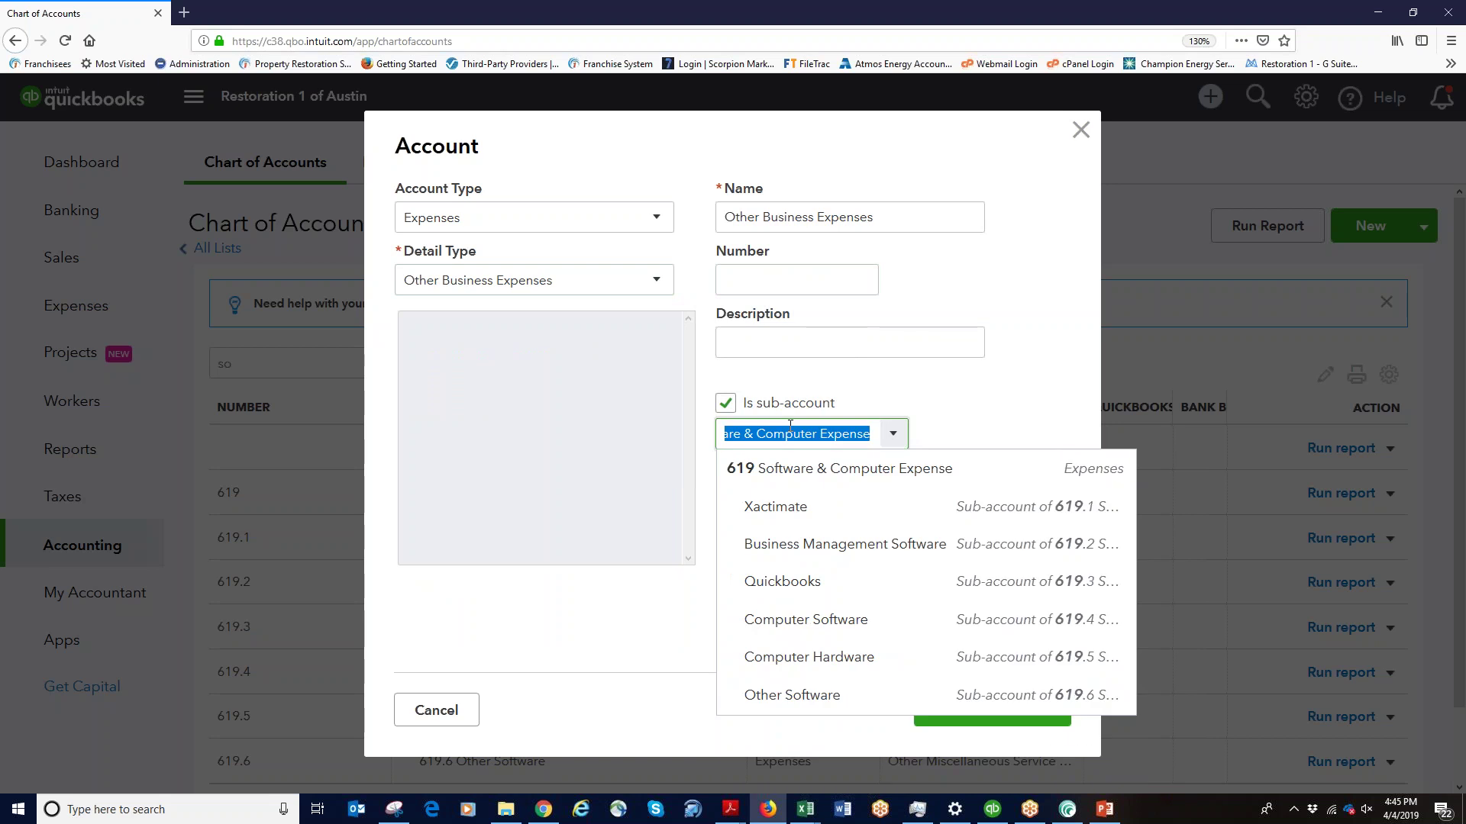
{"action": "left_click", "coordinate": [773, 477]}
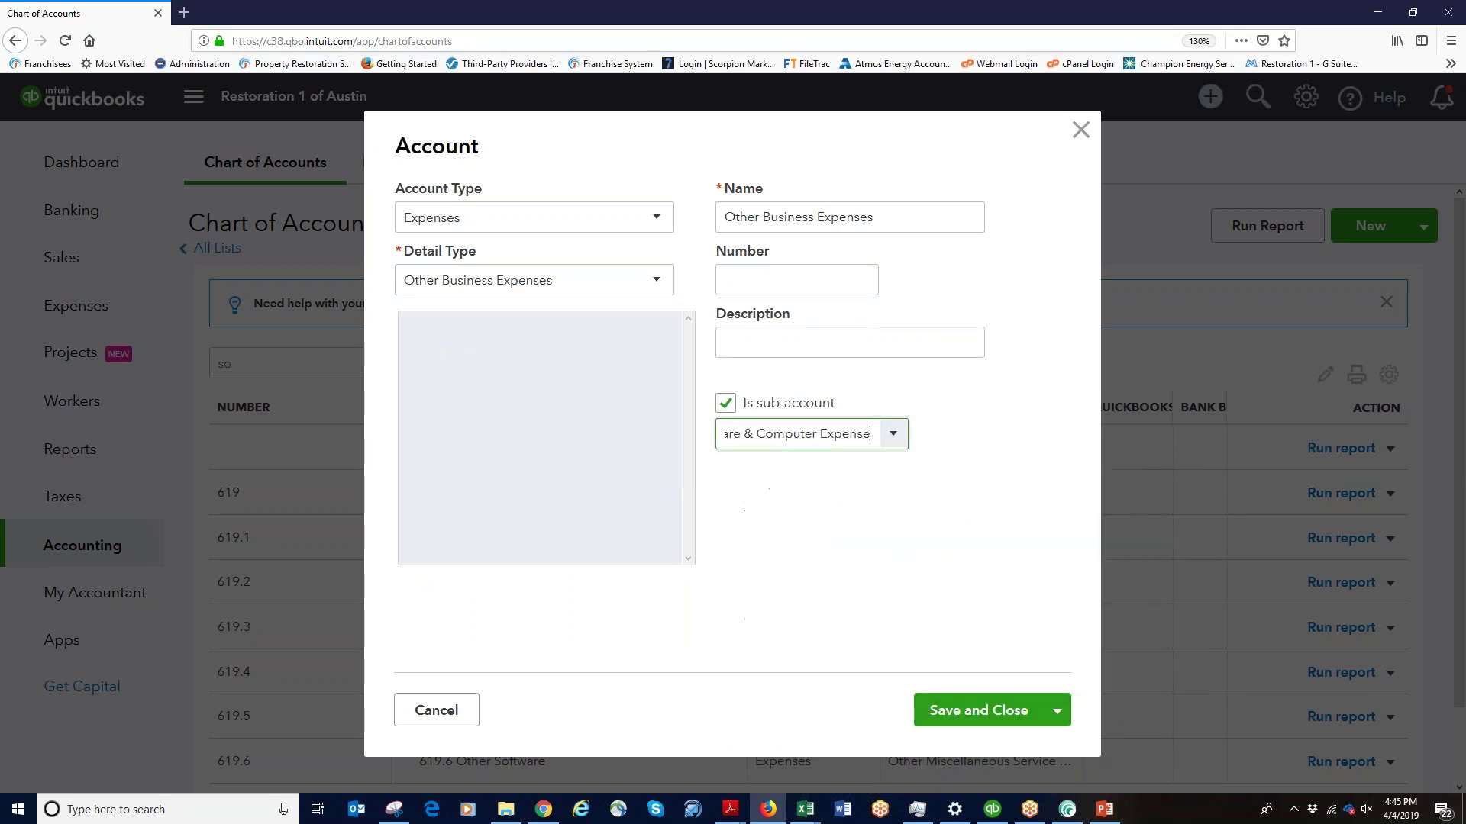
Give the new account the number 619.7 and the name Dispatch Fees
{"action": "left_click", "coordinate": [756, 284]}
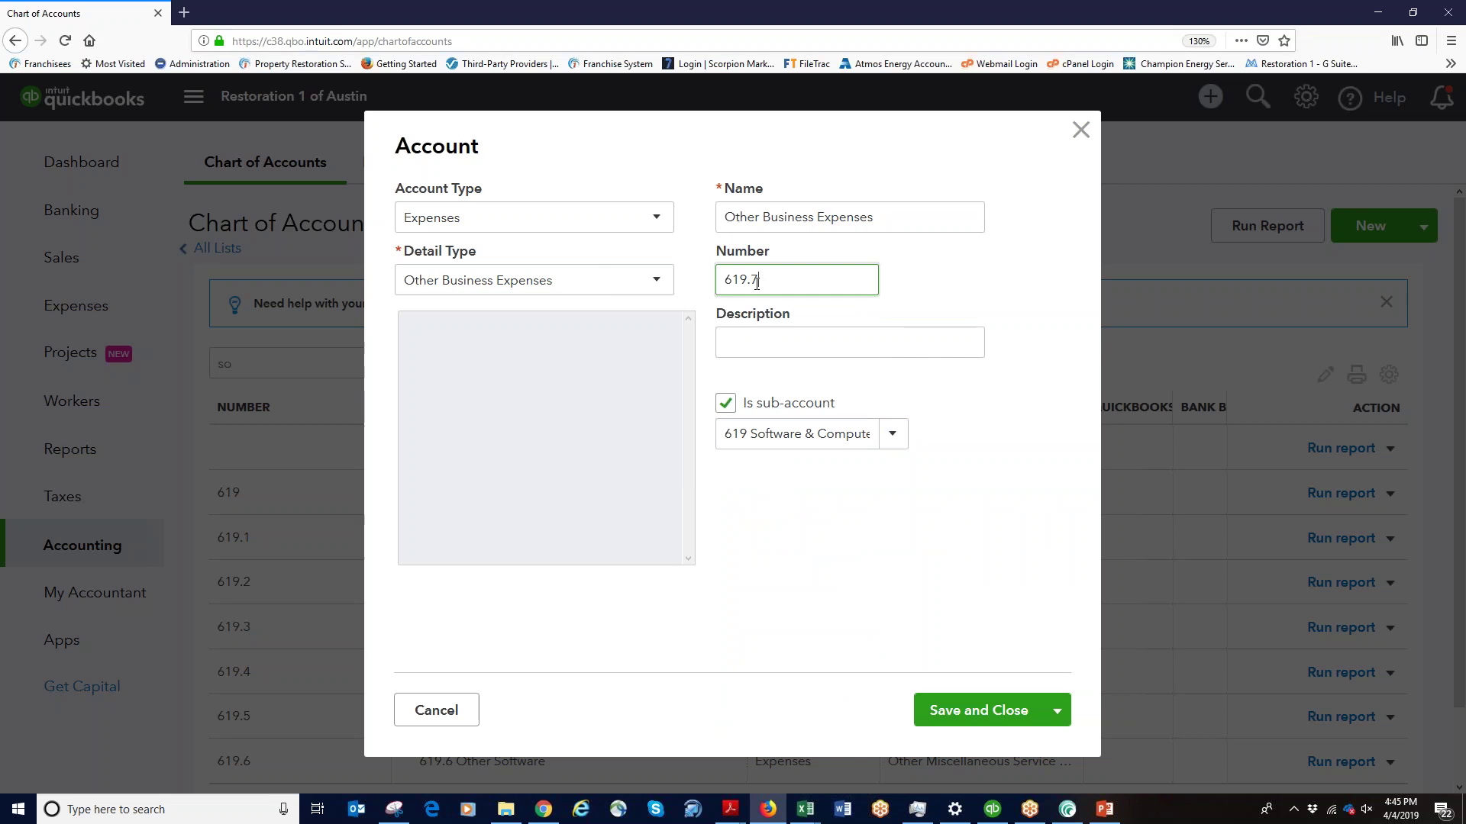
{"action": "triple_click", "coordinate": [896, 217]}
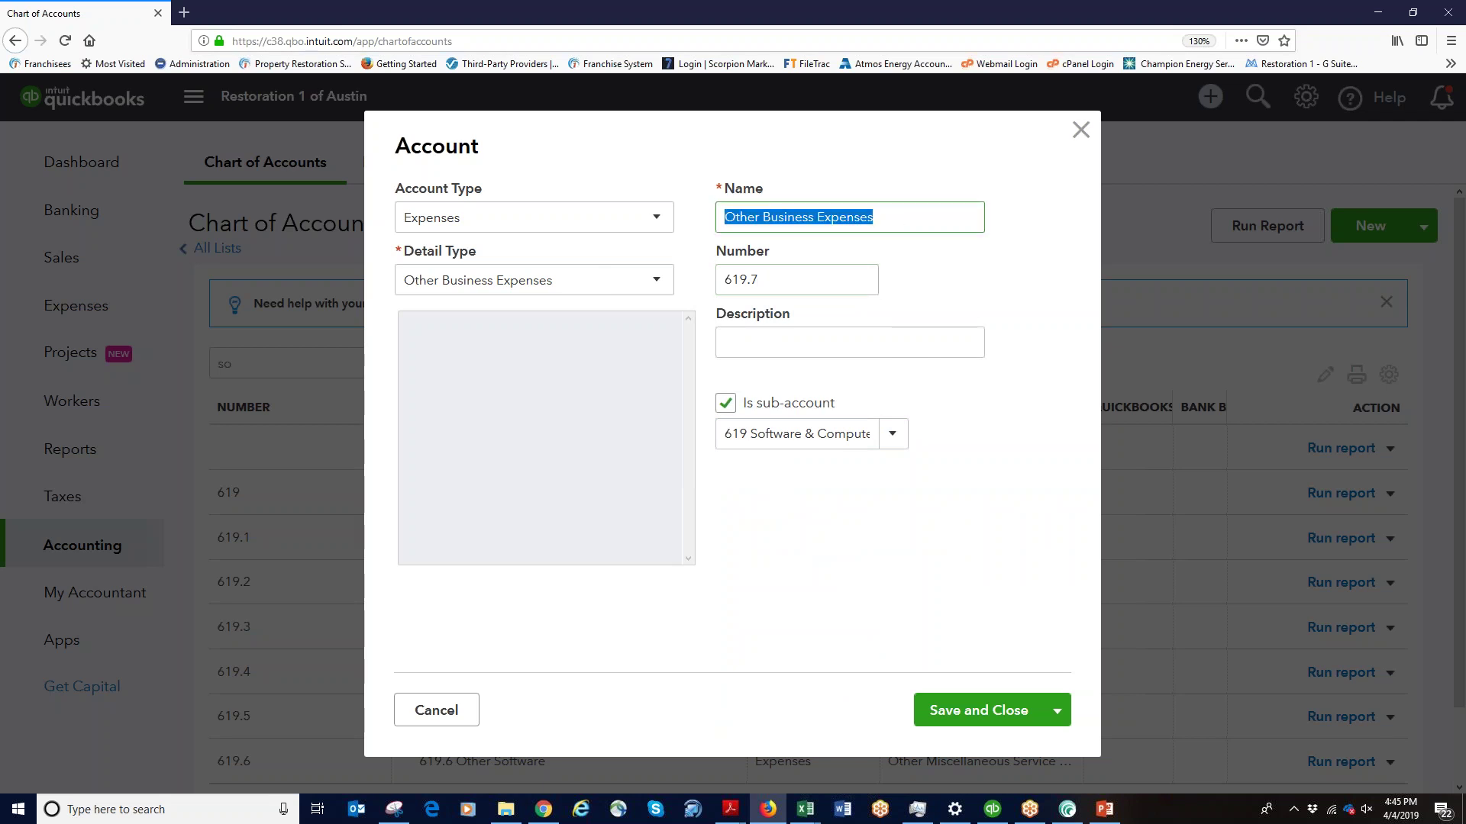
{"action": "type", "text": "Dispatch Fees"}
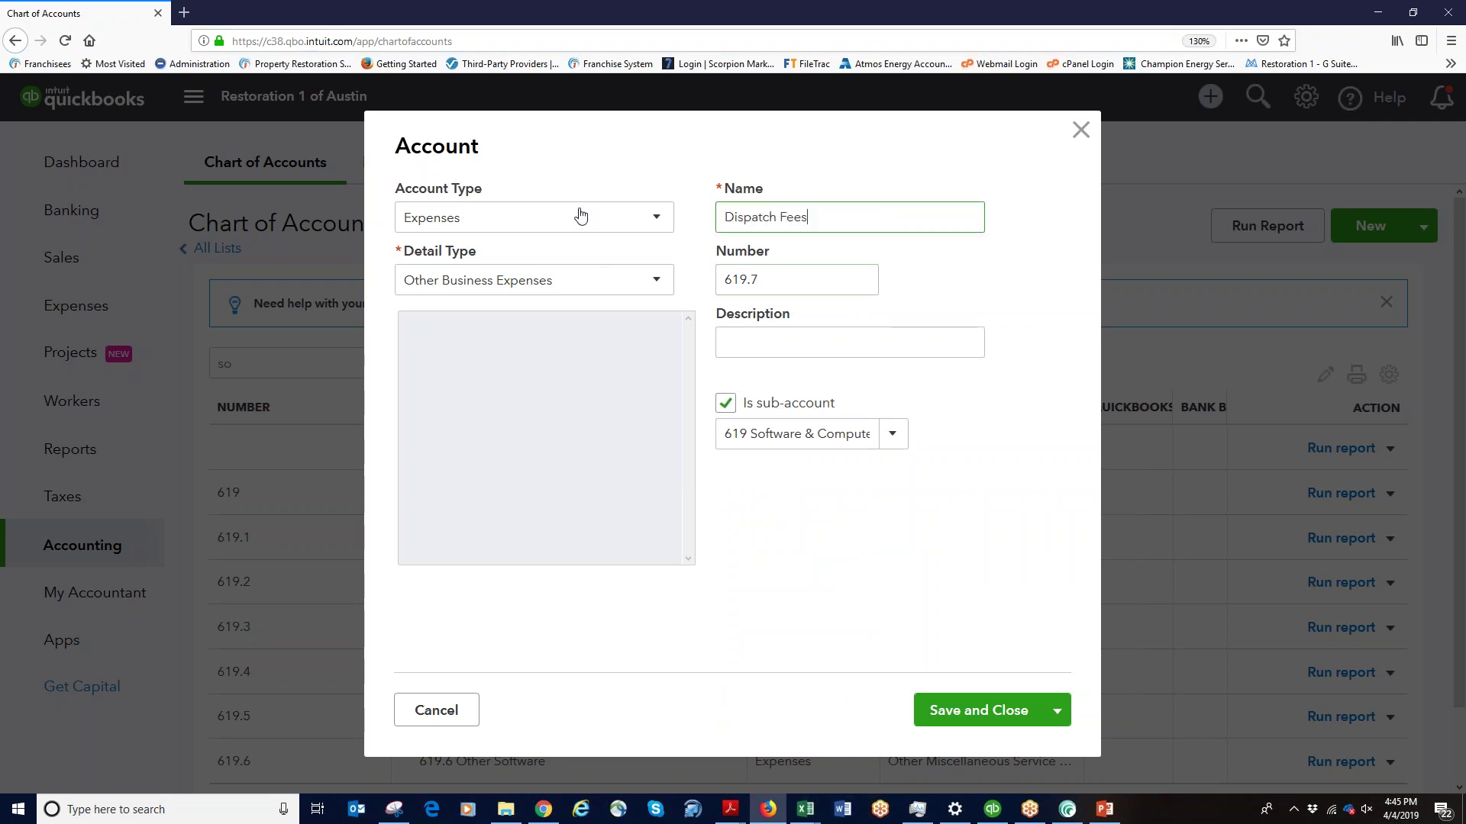
Enter the account description "Dispatch fees paid to R1 Corporate office for R1 National Account work."
{"action": "left_click", "coordinate": [753, 341]}
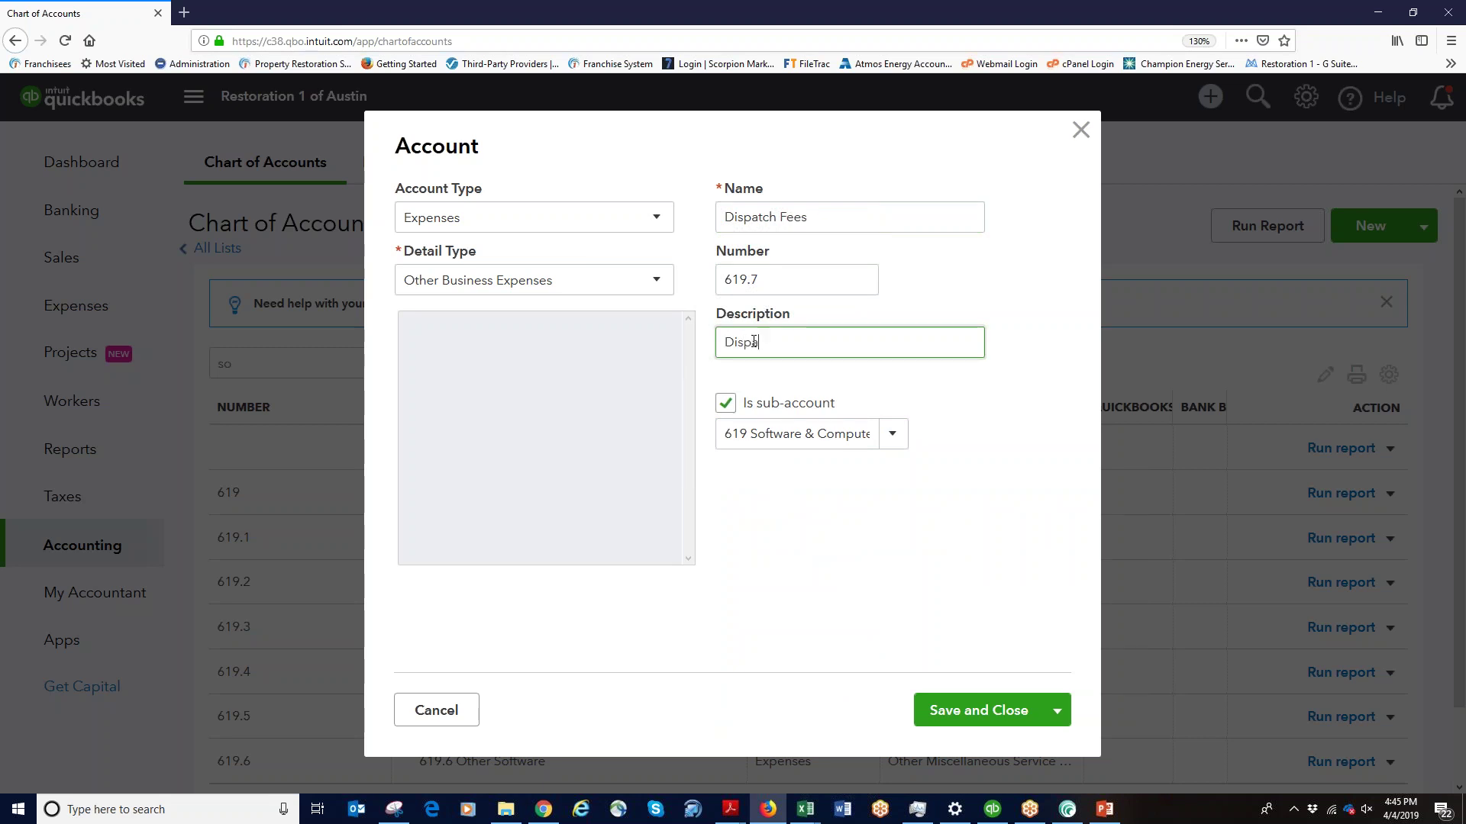
{"action": "type", "text": "Dispatch fees paid to R1 Corporate office"}
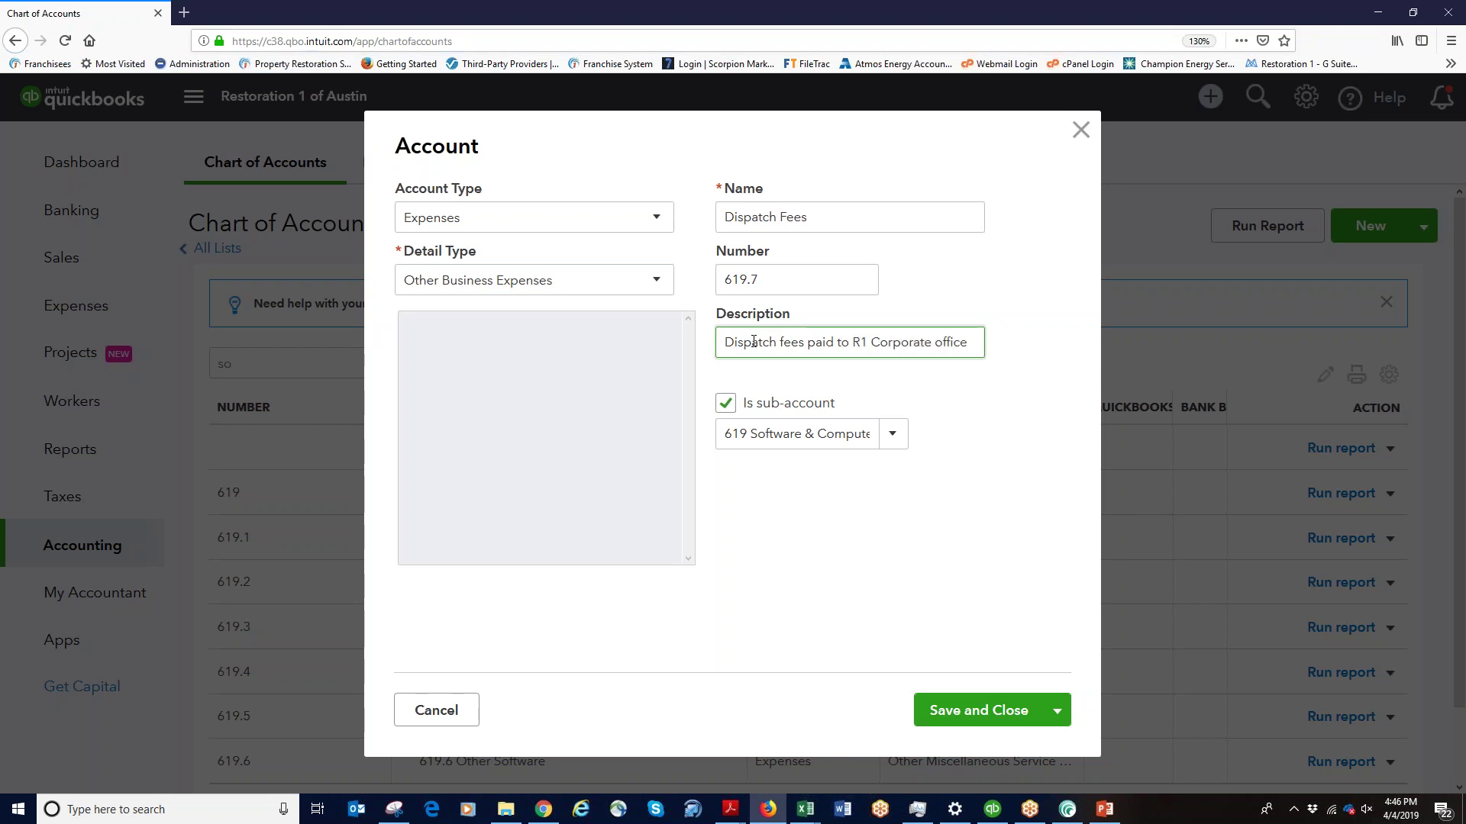
{"action": "type", "text": "for R1 National Account Wo"}
{"action": "key", "text": "BackSpace"}
{"action": "key", "text": "BackSpace"}
{"action": "key", "text": "BackSpace"}
{"action": "type", "text": "wor"}
{"action": "key", "text": "BackSpace"}
{"action": "key", "text": "BackSpace"}
{"action": "key", "text": "BackSpace"}
{"action": "type", "text": "work."}
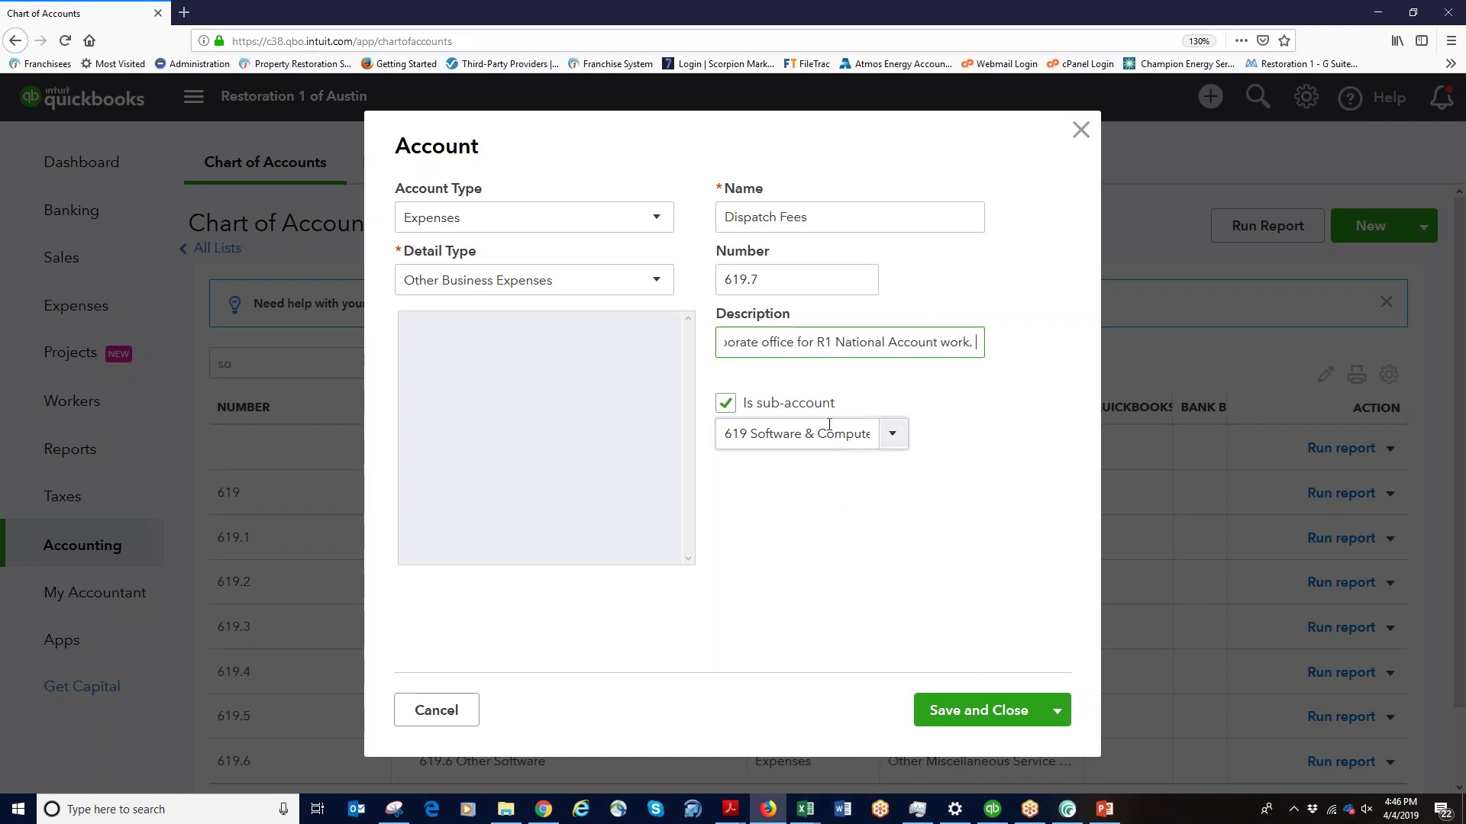
Save the Dispatch Fees account and locate it among the Software & Computer Expense sub-accounts
{"action": "key", "text": "shift+Tab"}
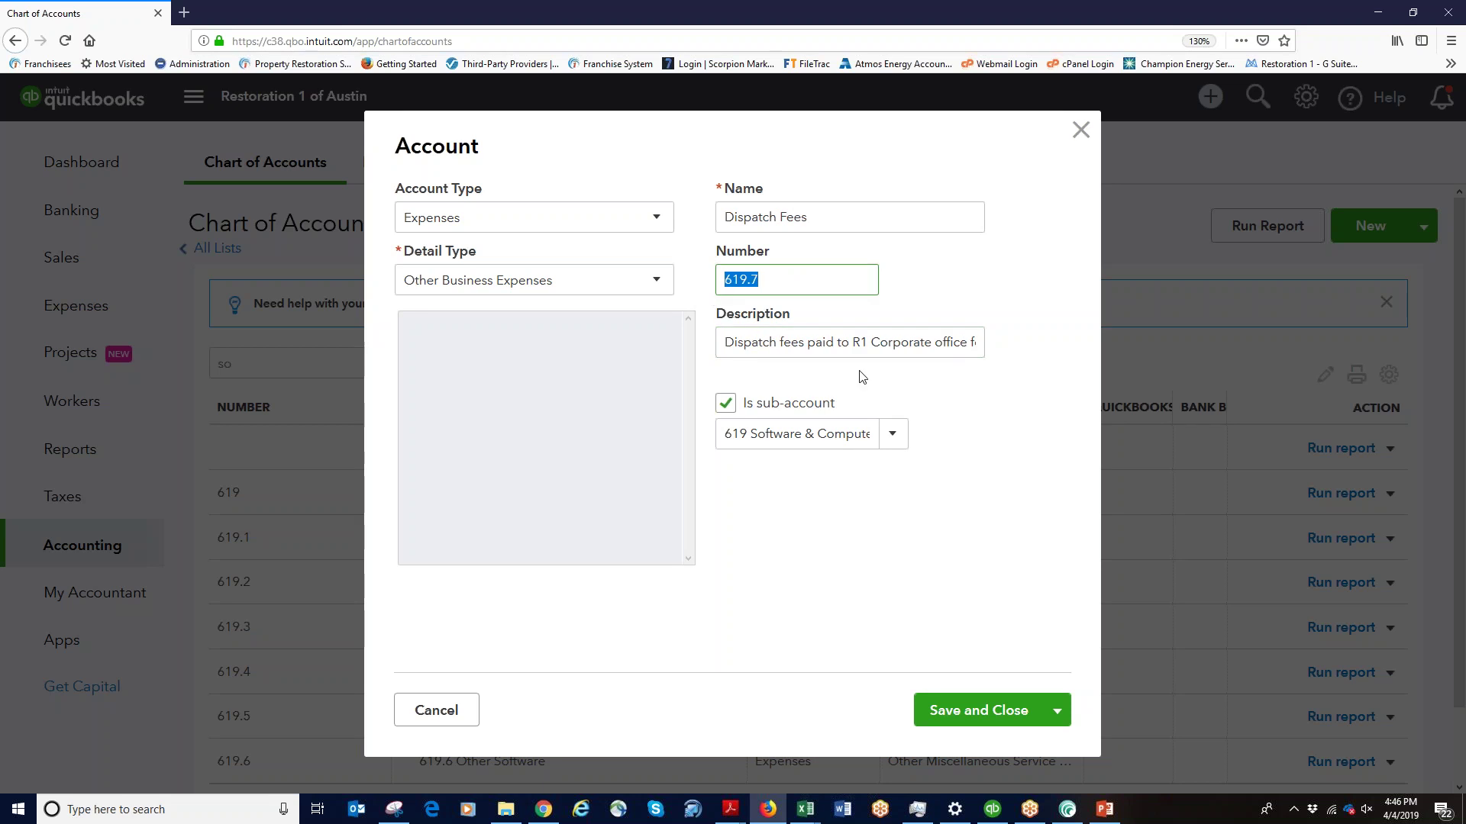
{"action": "left_click_drag", "start_coordinate": [838, 208], "coordinate": [628, 216]}
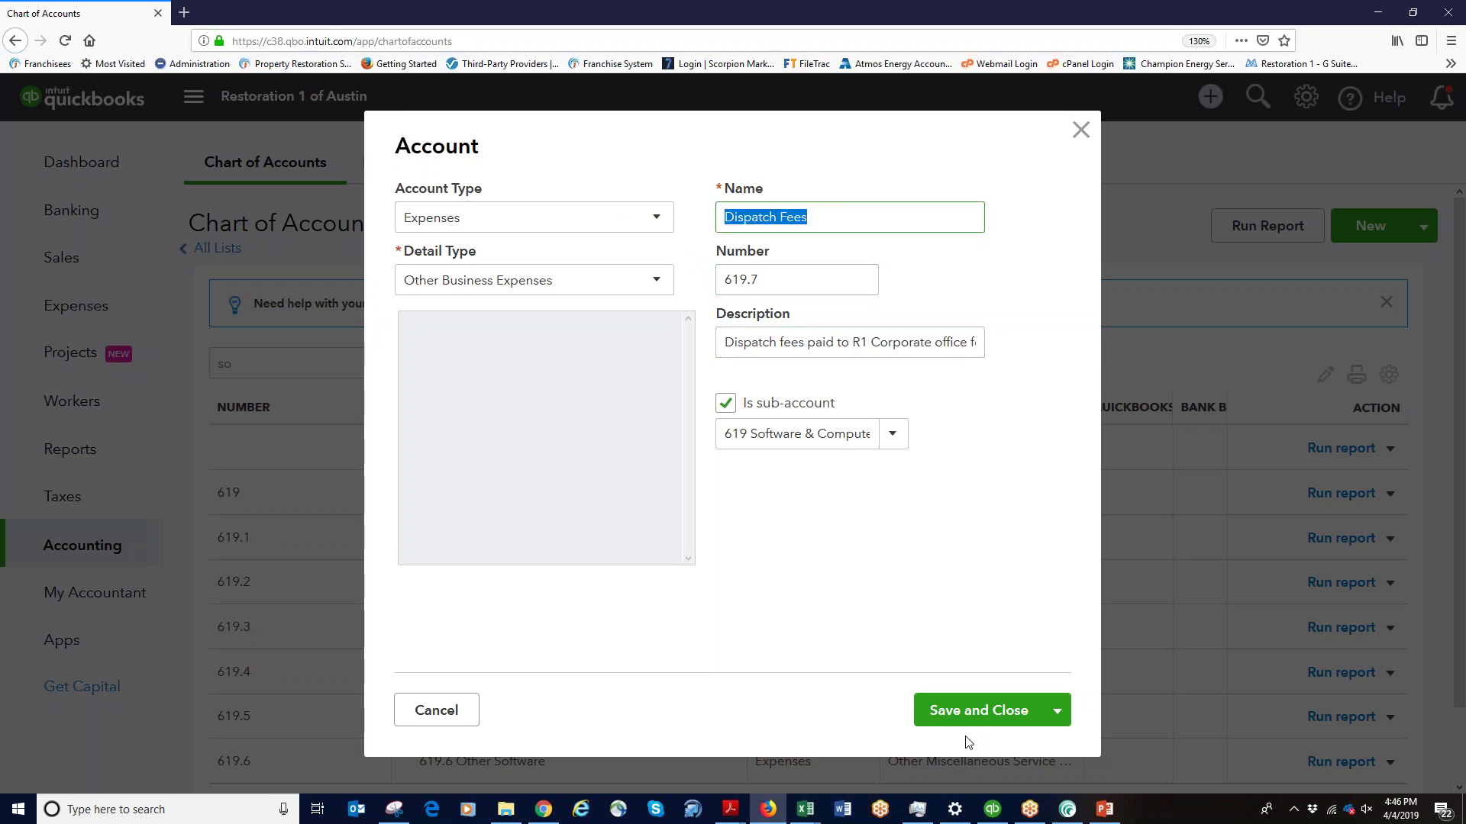
{"action": "left_click", "coordinate": [990, 718]}
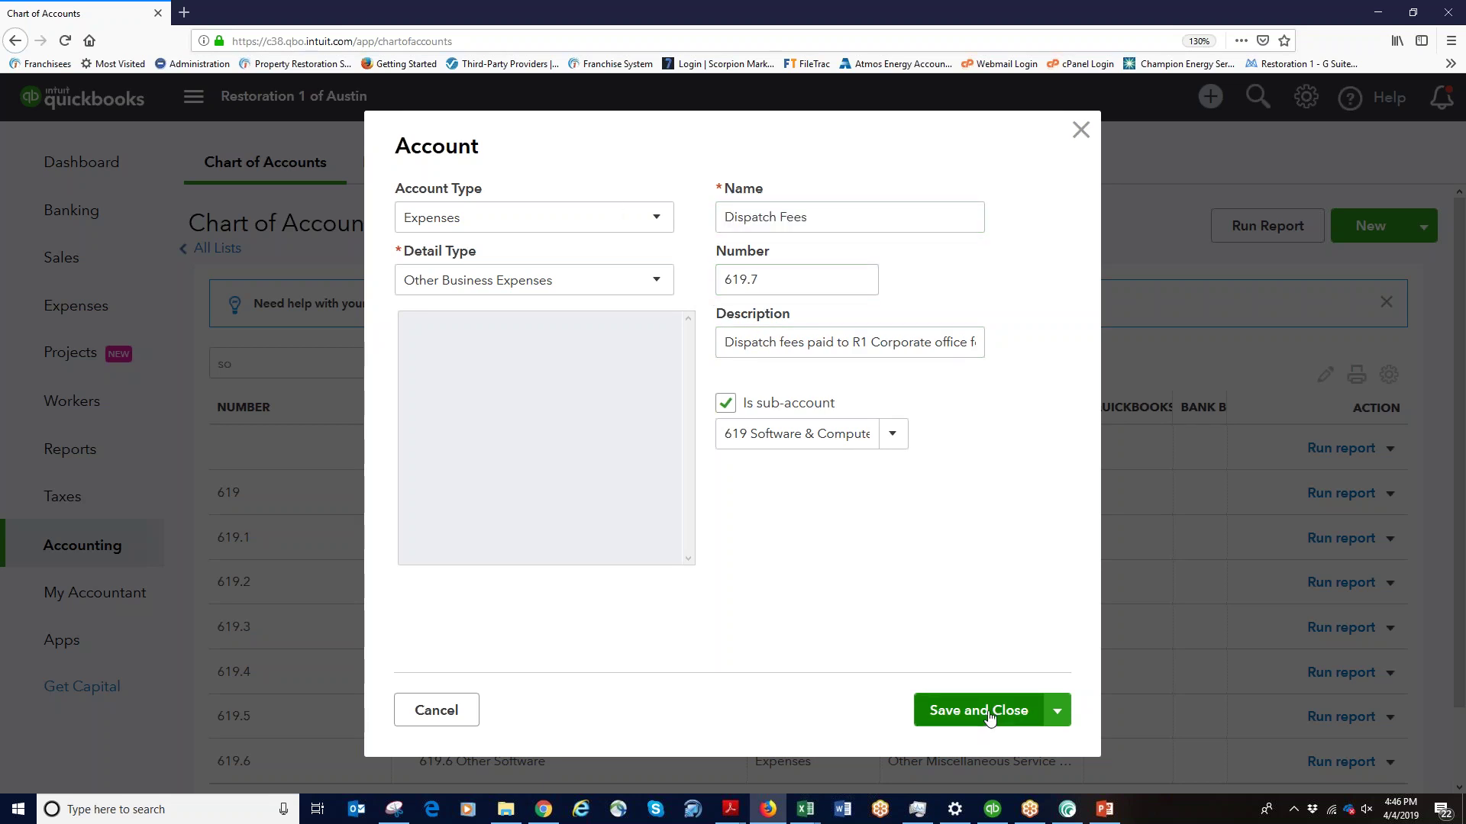
{"action": "left_click", "coordinate": [990, 718]}
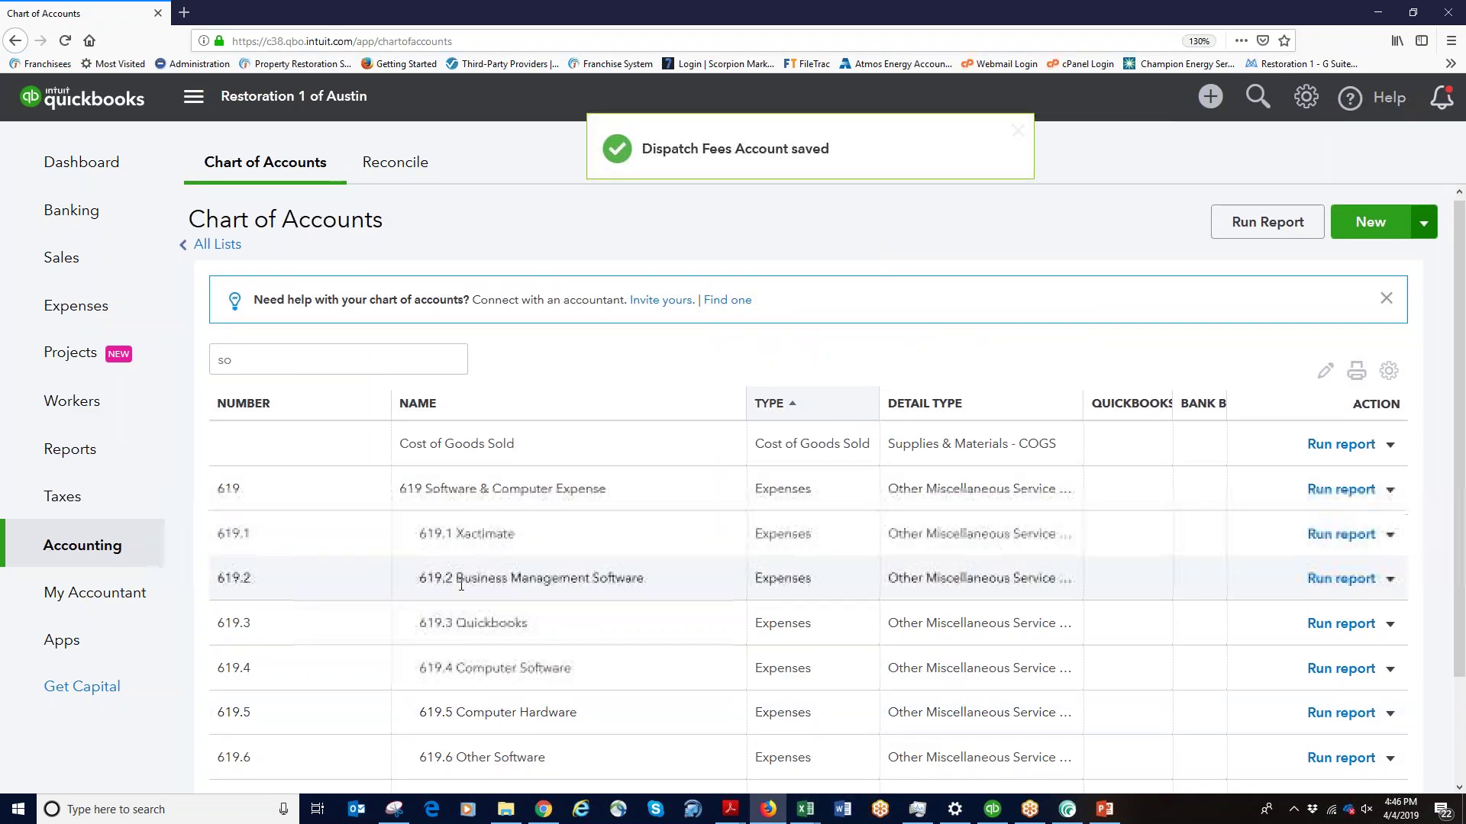
{"action": "scroll", "coordinate": [468, 566], "scroll_direction": "down", "scroll_amount": 3}
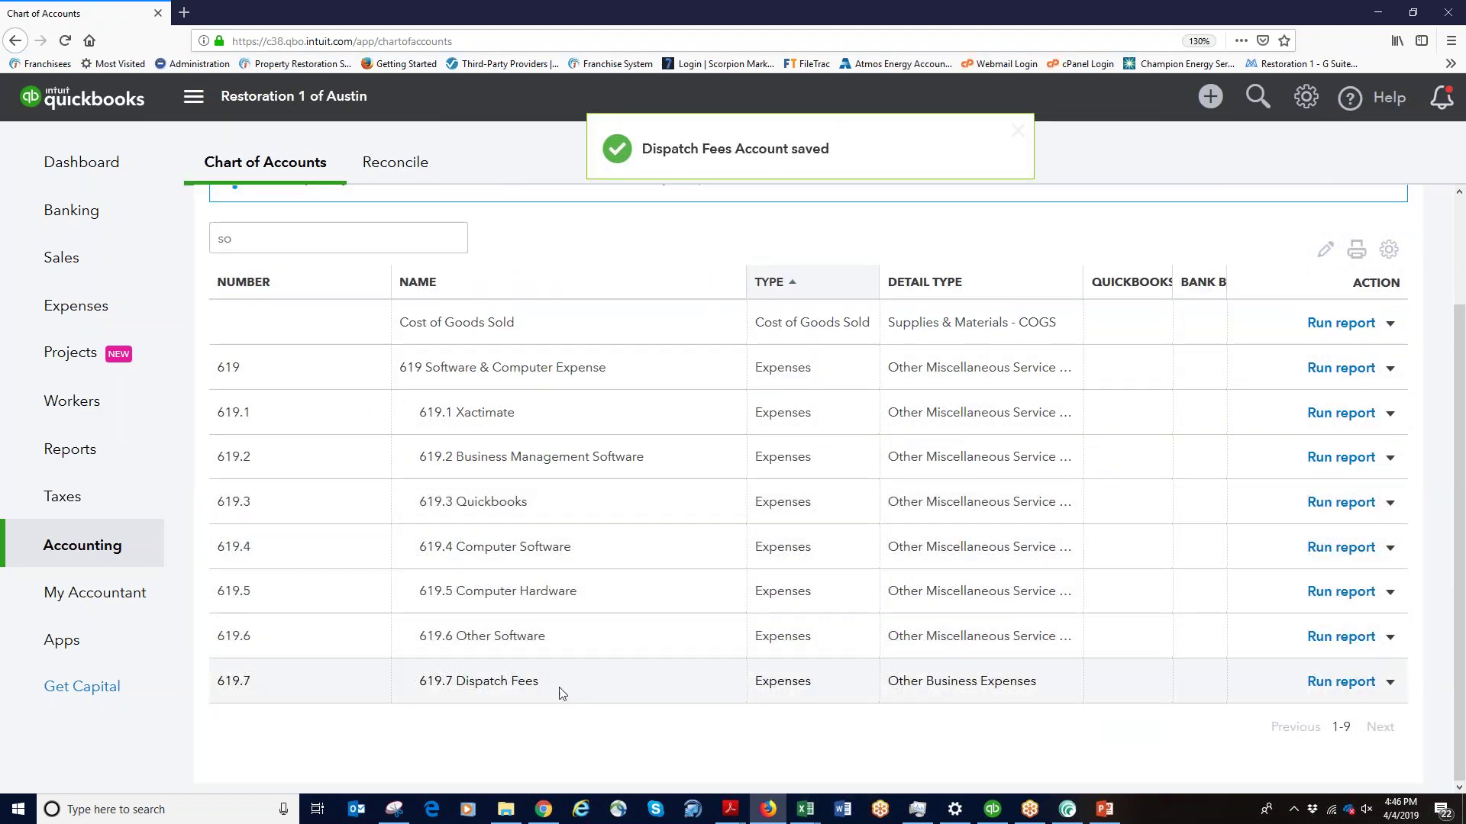
{"action": "left_click", "coordinate": [507, 687]}
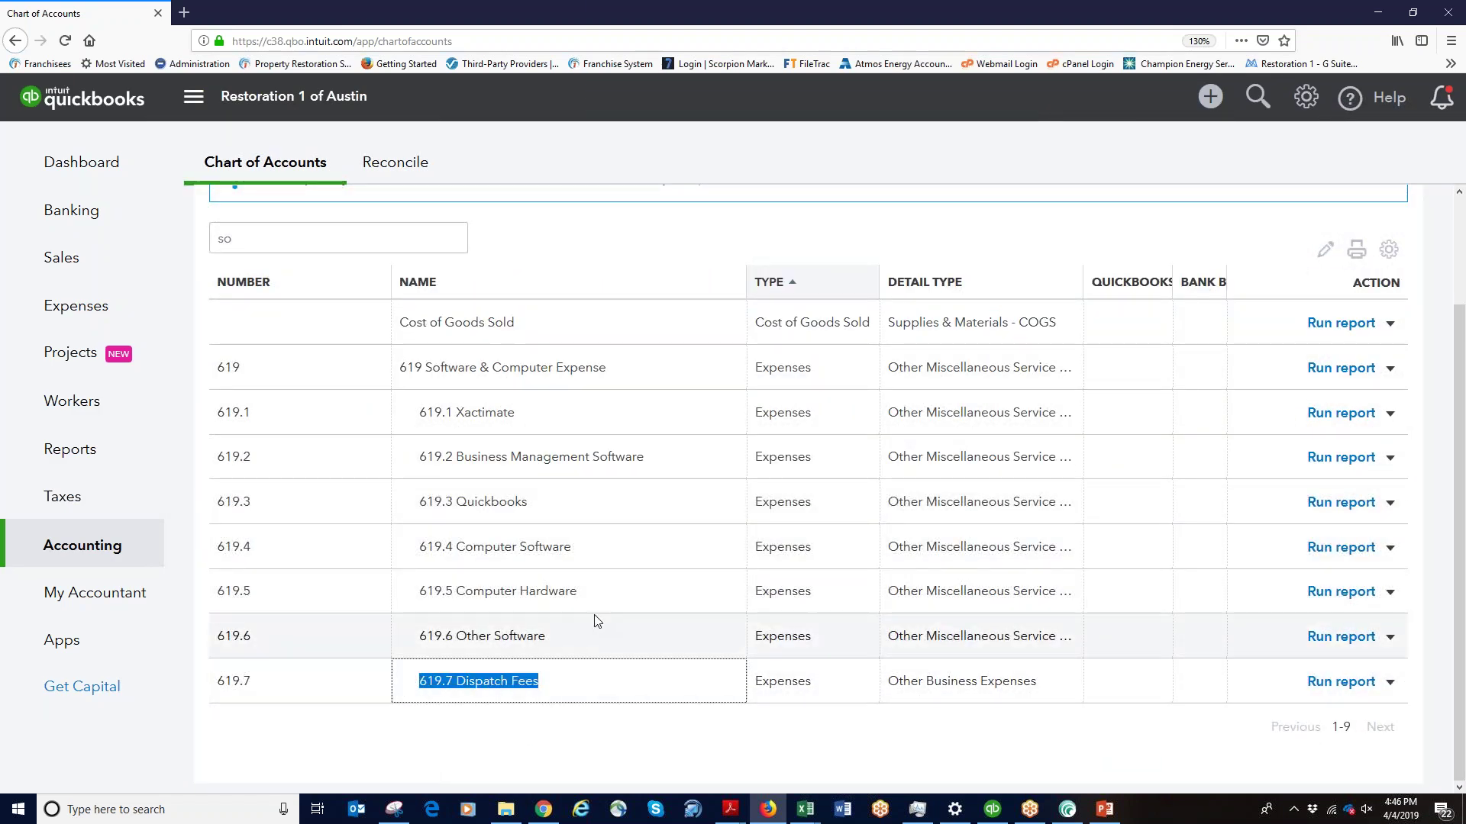
Filter the chart of accounts by 517 and open 517.2 R1 Claim Management Fees for editing
{"action": "scroll", "coordinate": [612, 610], "scroll_direction": "up", "scroll_amount": 3}
{"action": "left_click_drag", "start_coordinate": [274, 367], "coordinate": [200, 369]}
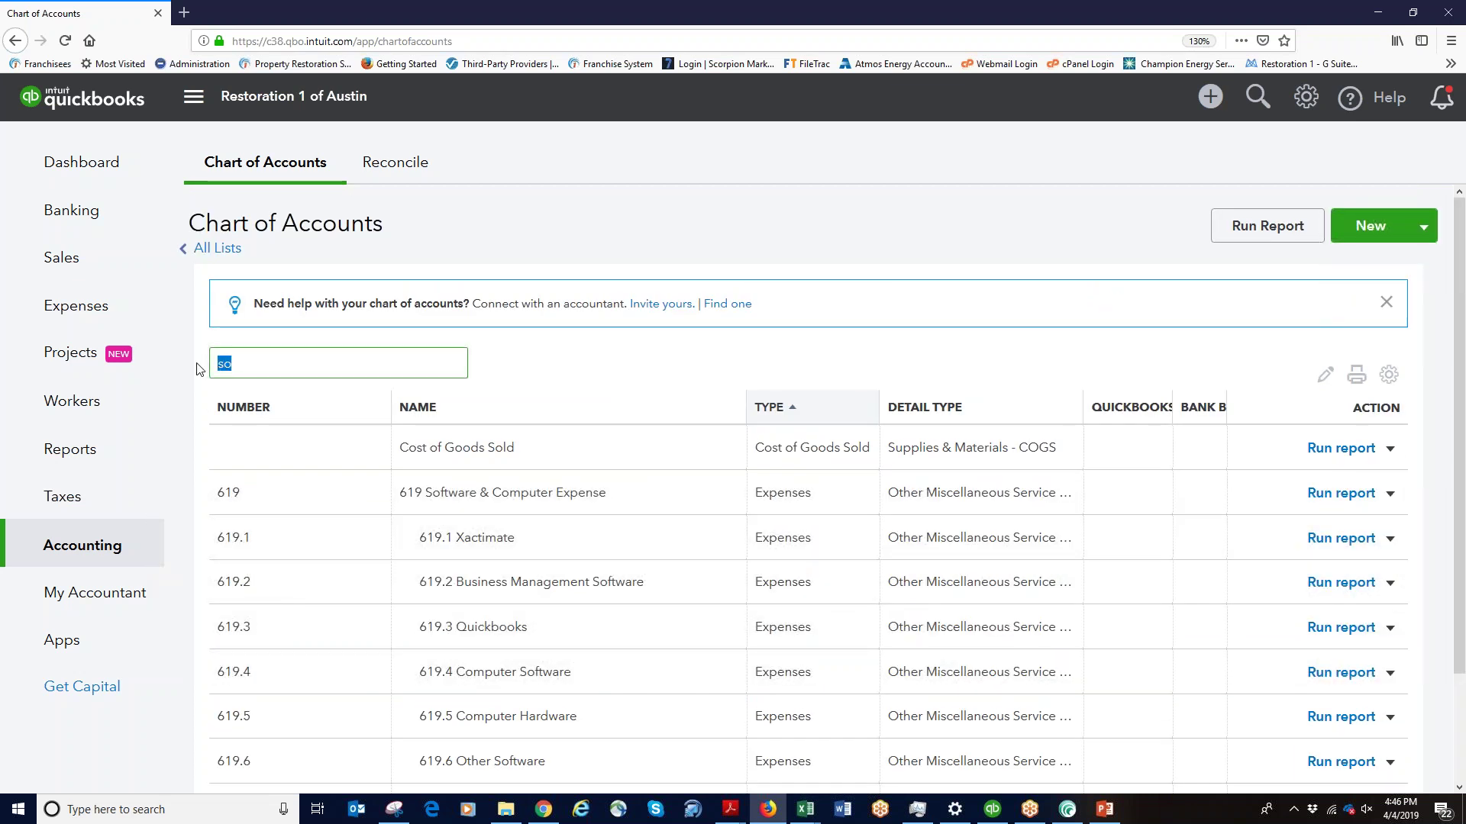
{"action": "type", "text": "517"}
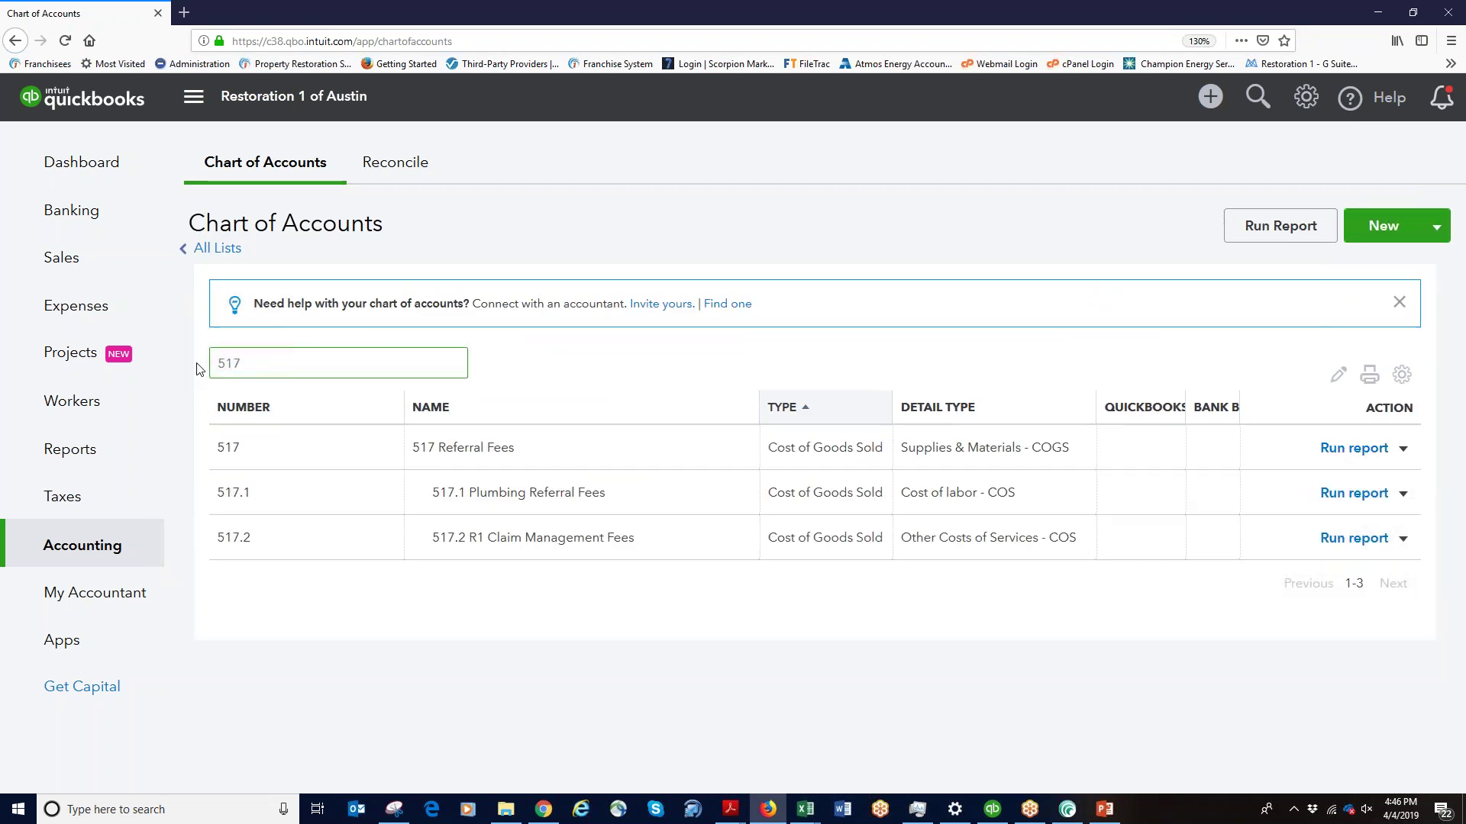
{"action": "left_click", "coordinate": [1403, 538]}
{"action": "left_click", "coordinate": [1323, 574]}
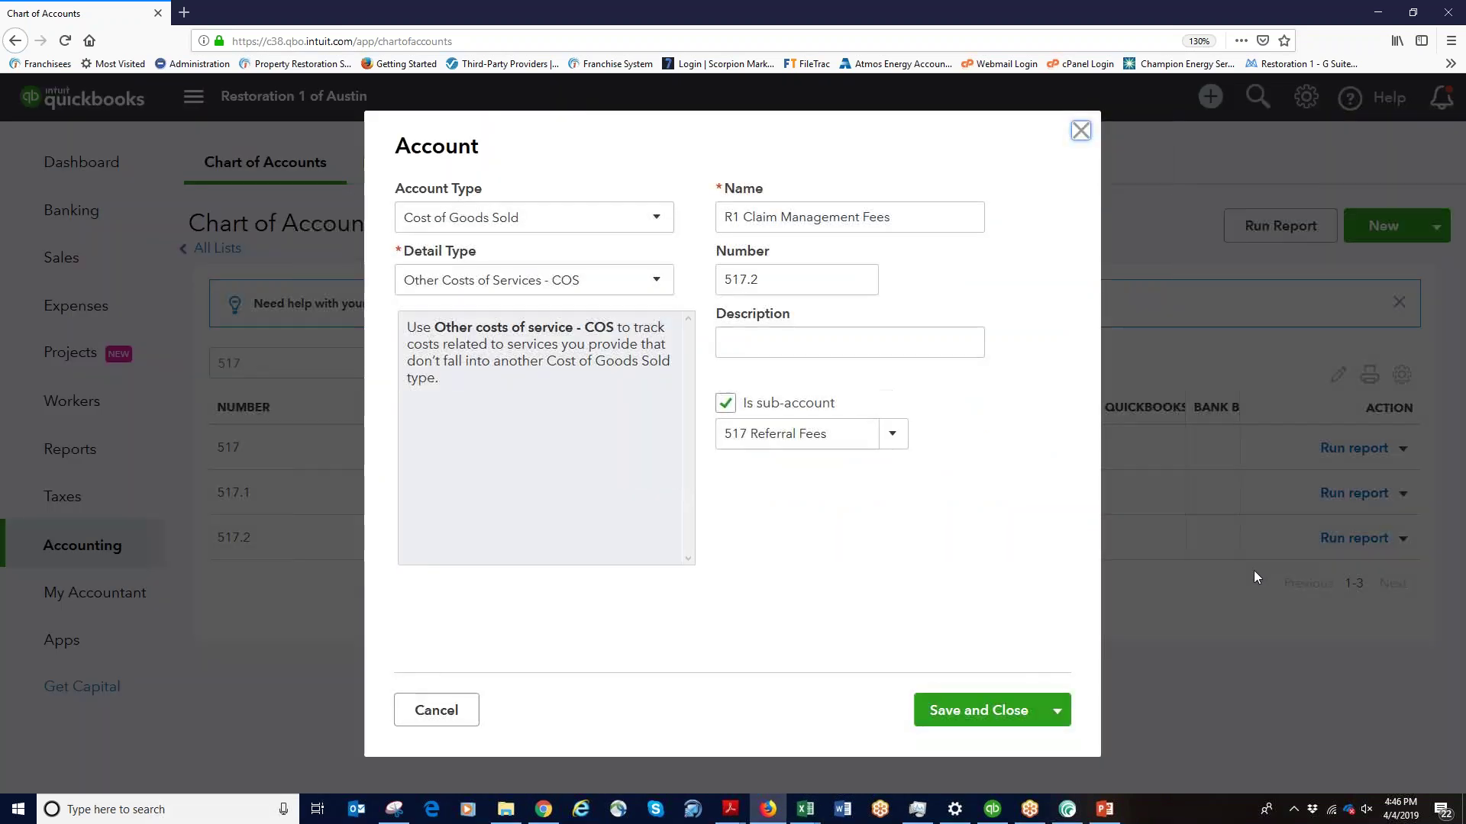
Set the description to "Claim Management Fees paid to Restoration 1 Corporate Office for Mkt, Sales, Management of N.A." and save the account
{"action": "left_click", "coordinate": [824, 276]}
{"action": "double_click", "coordinate": [785, 282]}
{"action": "left_click", "coordinate": [781, 338]}
{"action": "type", "text": "WQoCliam"}
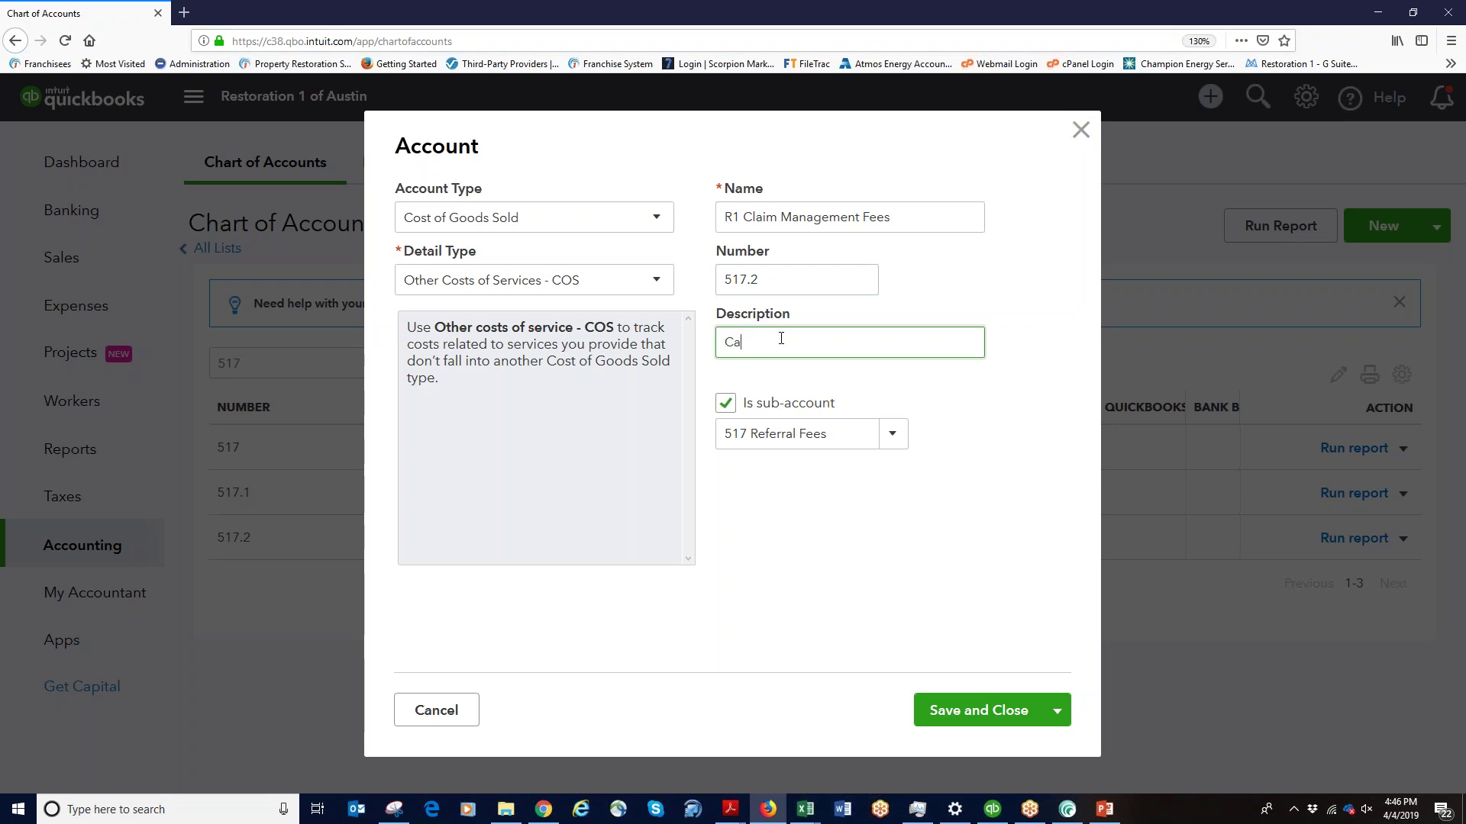
{"action": "type", "text": "m Management Fees paid to R"}
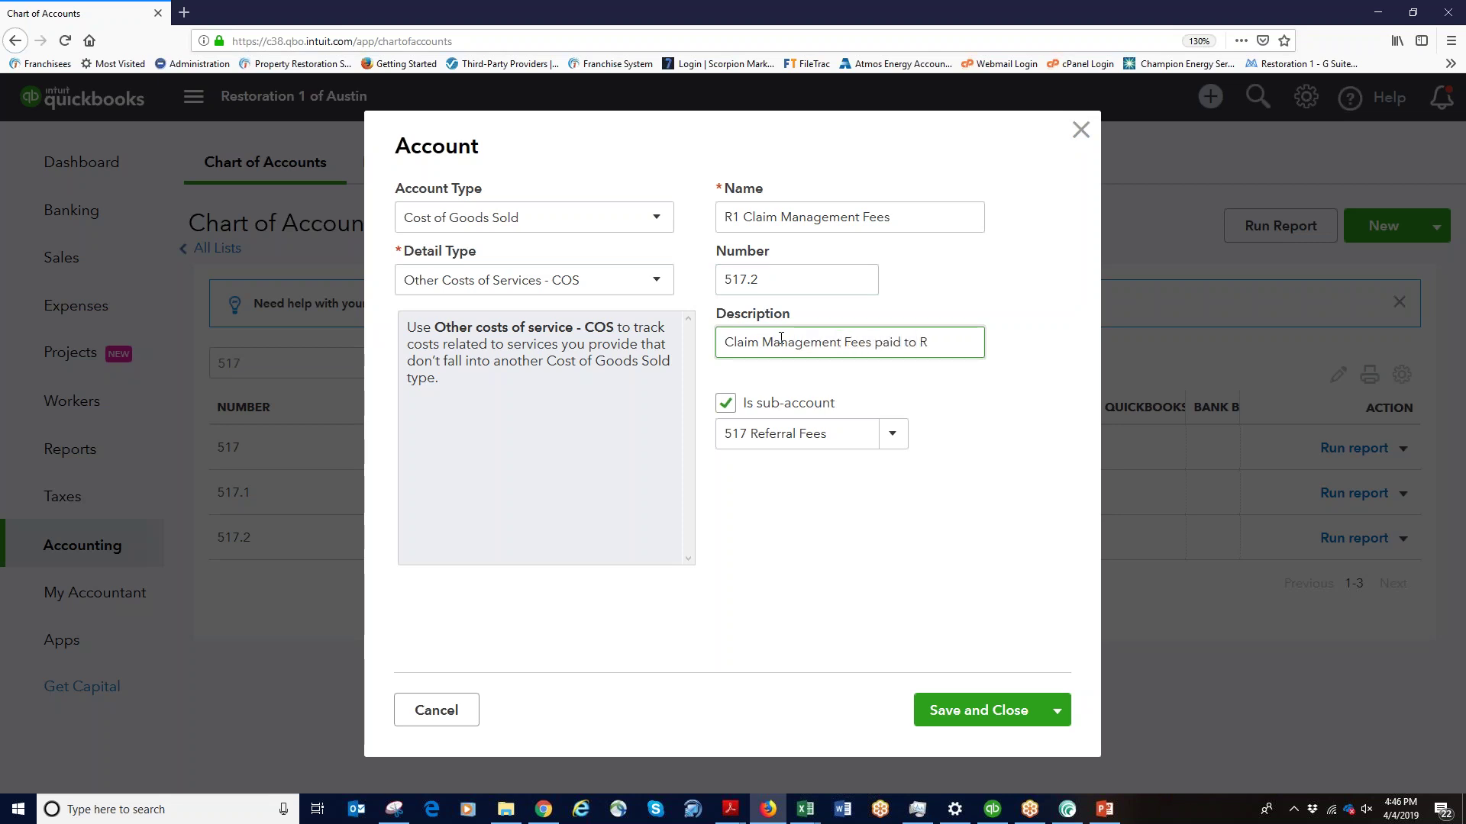
{"action": "type", "text": "oration 1 VCo"}
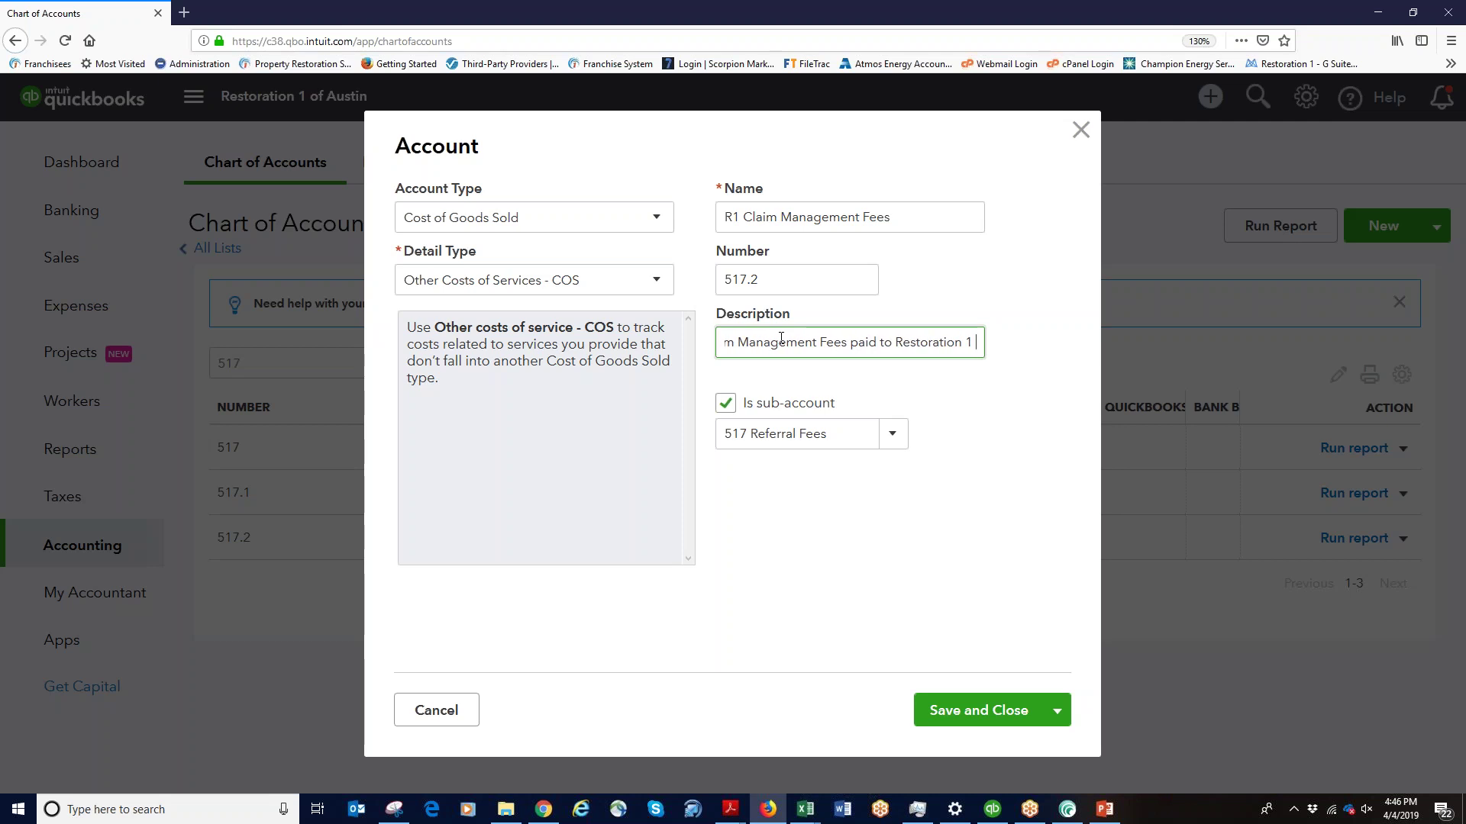
{"action": "key", "text": "BackSpace"}
{"action": "key", "text": "BackSpace"}
{"action": "key", "text": "BackSpace"}
{"action": "type", "text": "Co"}
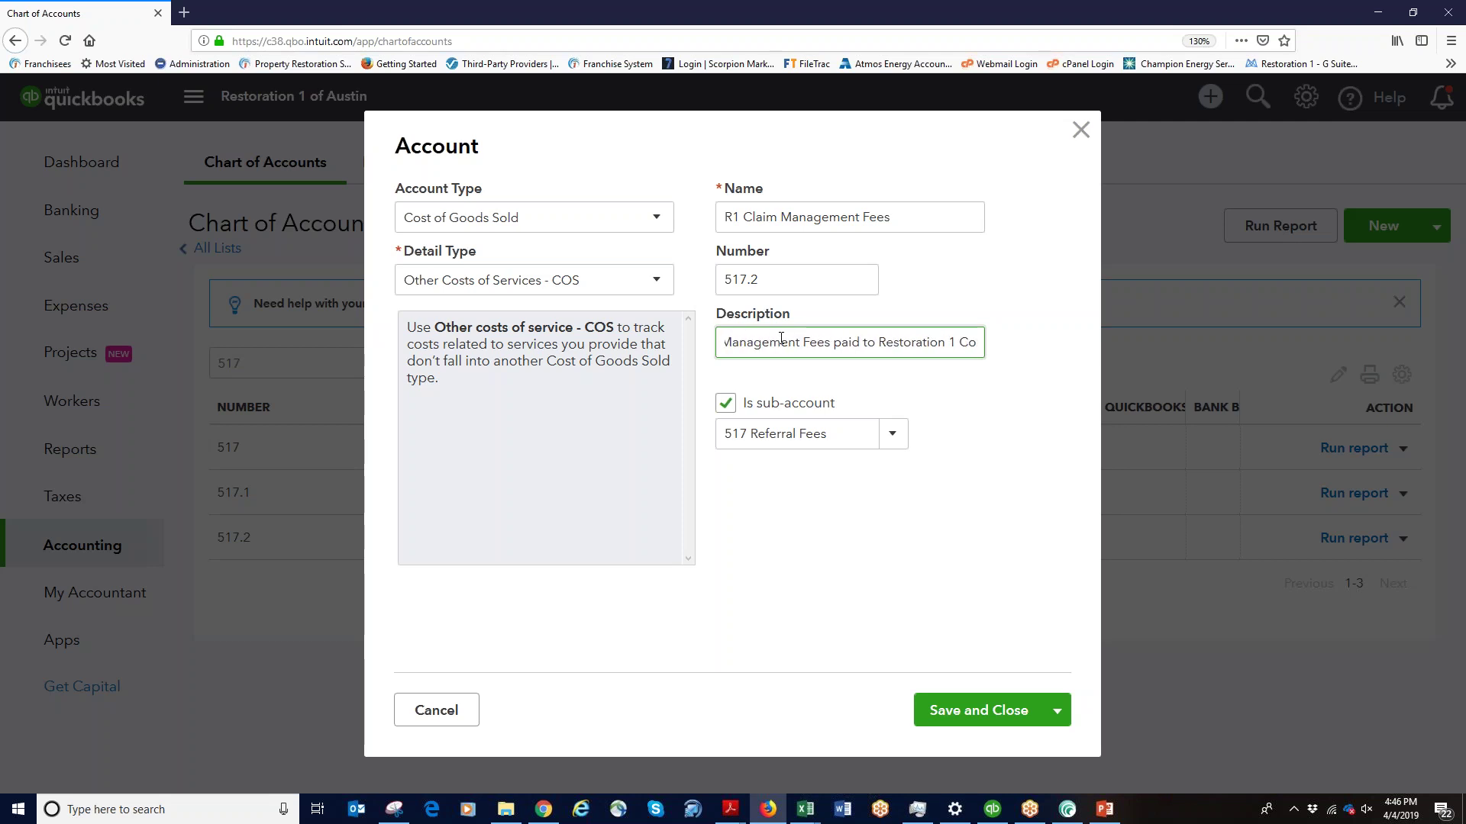
{"action": "type", "text": "rporate Office for S"}
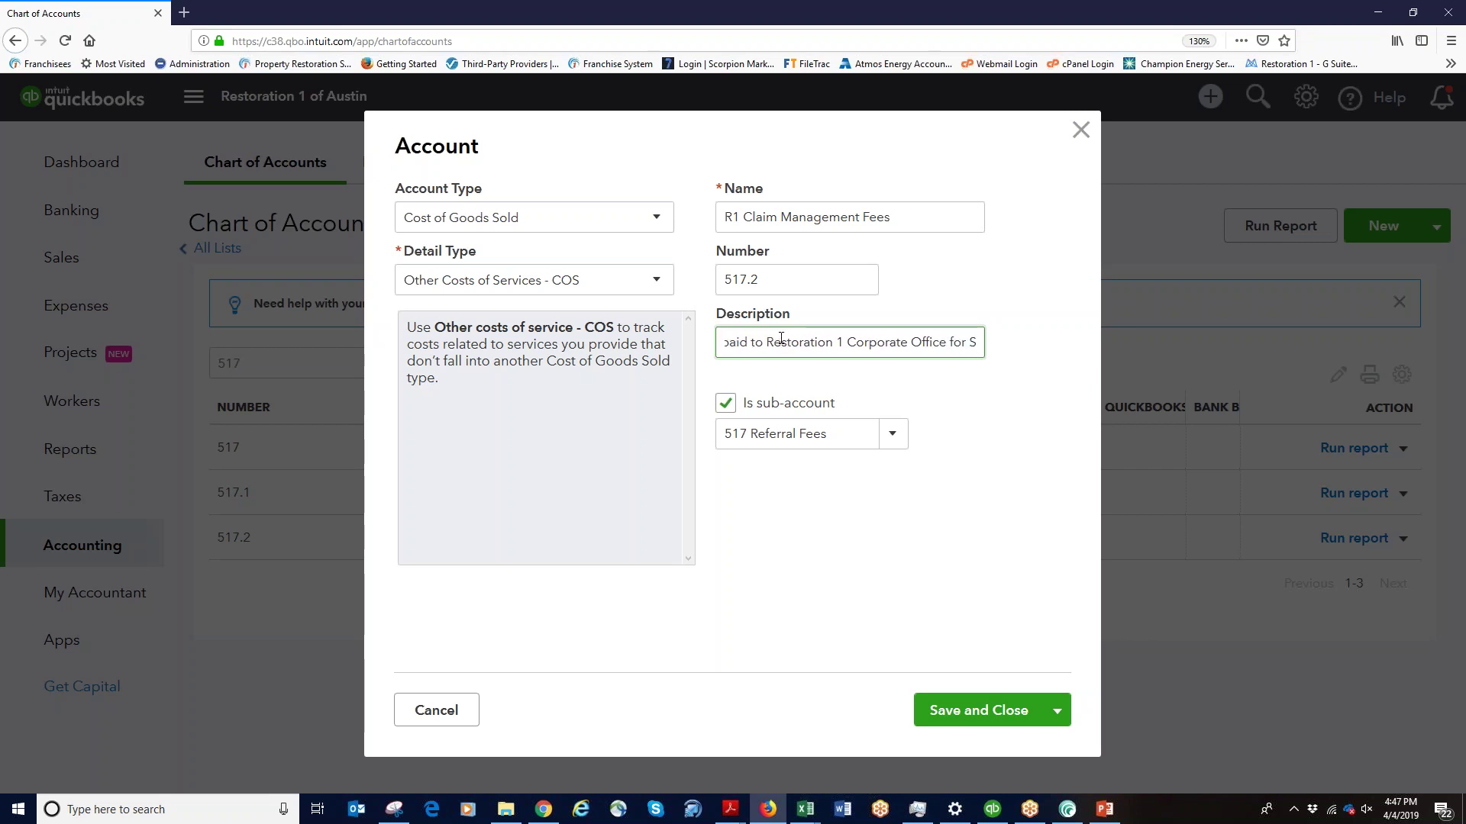
{"action": "key", "text": "BackSpace"}
{"action": "type", "text": "Mkt, "}
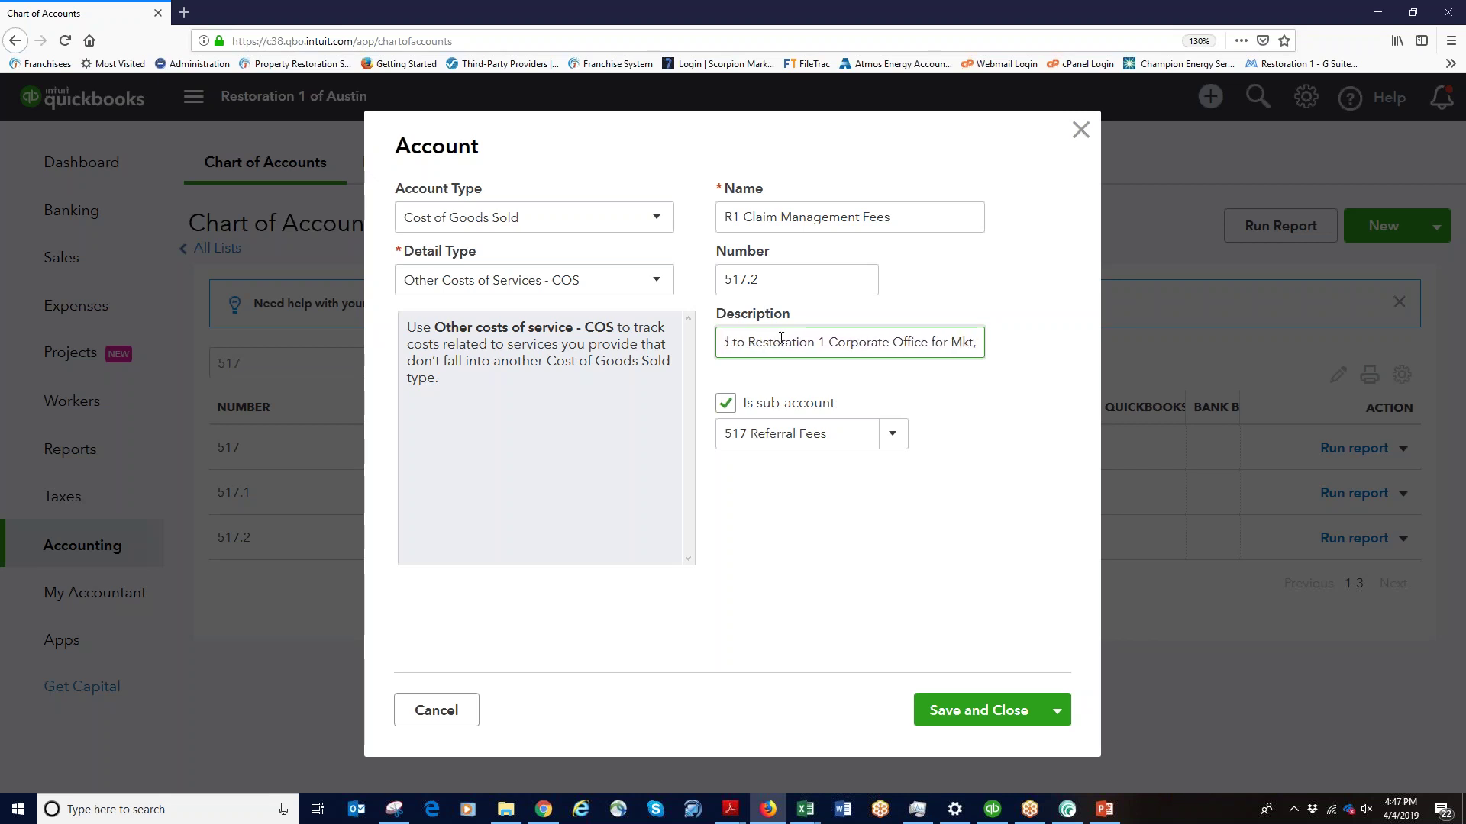
{"action": "type", "text": "Seles, M"}
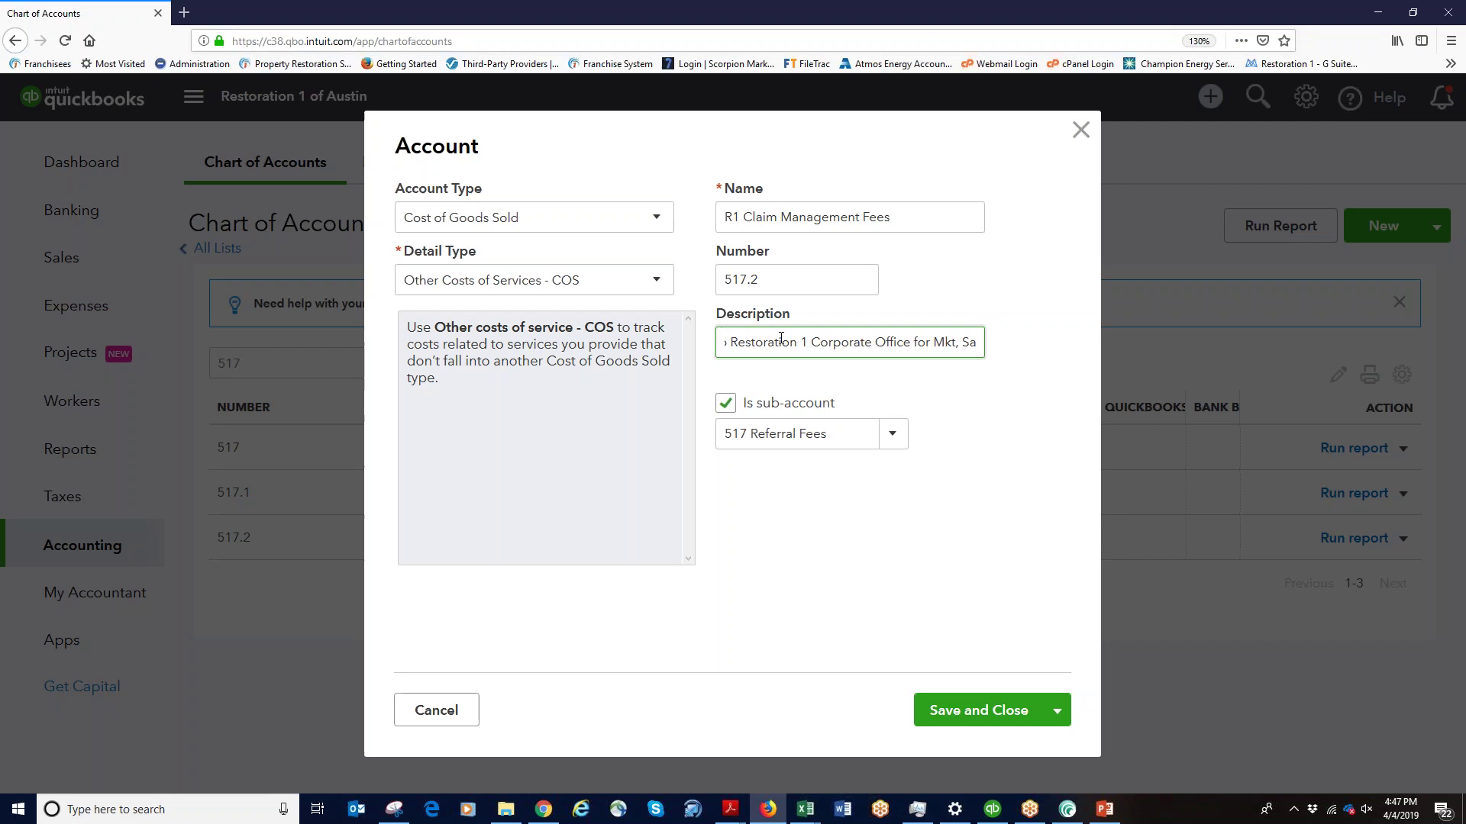
{"action": "type", "text": "anag"}
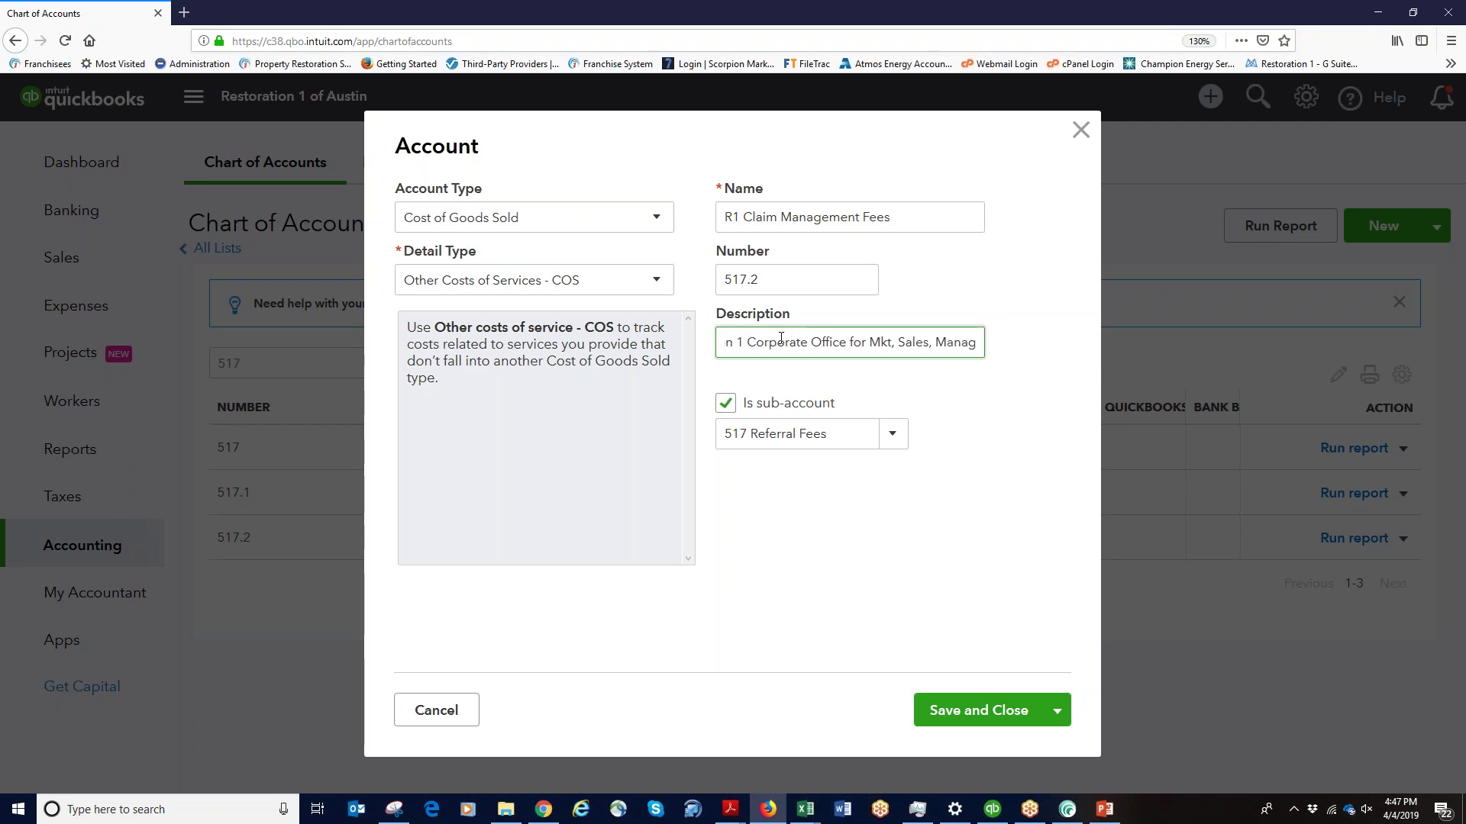
{"action": "type", "text": "ement of National"}
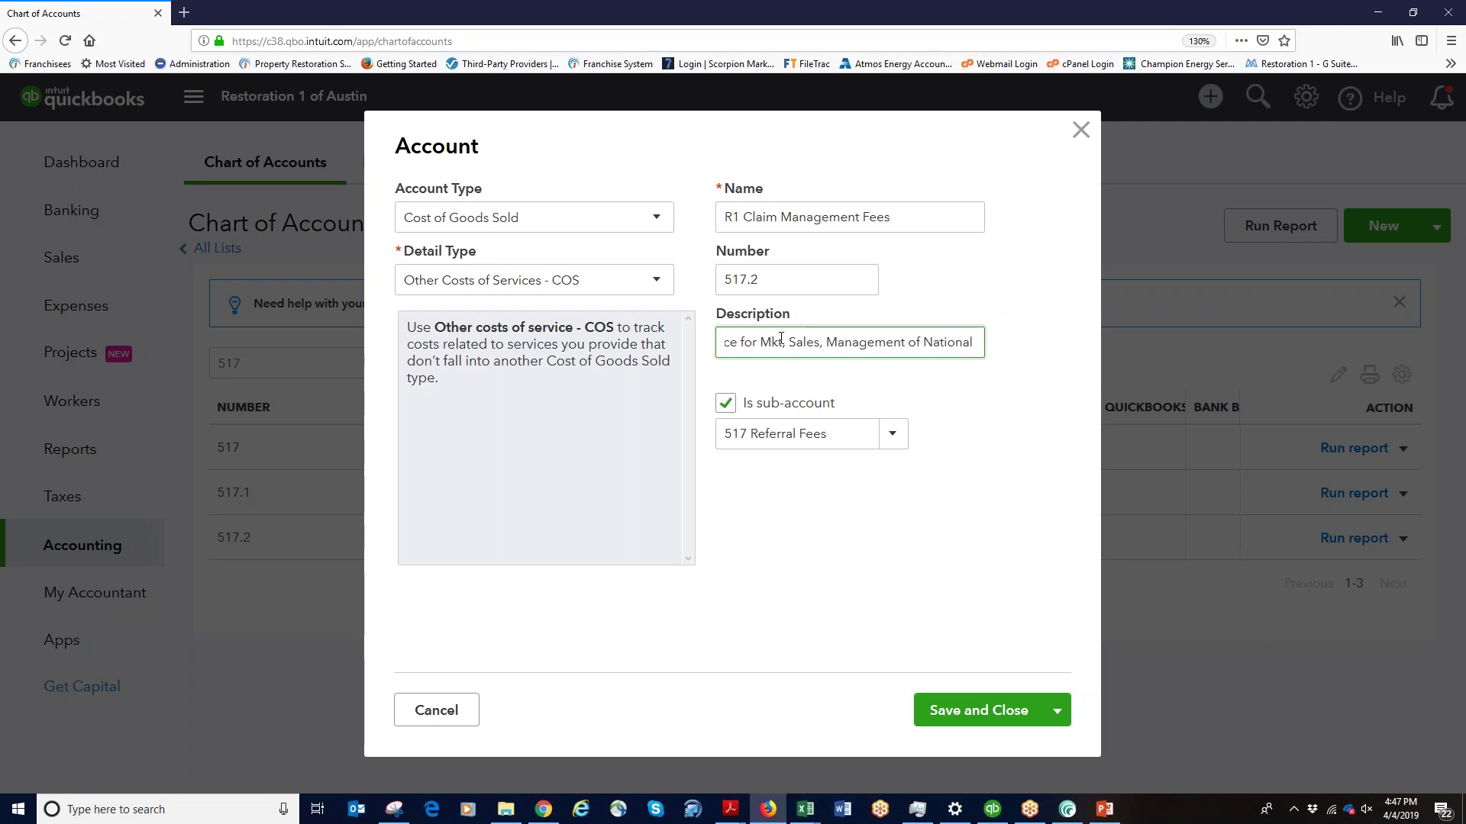
{"action": "key", "text": "BackSpace"}
{"action": "key", "text": "BackSpace"}
{"action": "key", "text": "BackSpace"}
{"action": "key", "text": "BackSpace"}
{"action": "key", "text": "BackSpace"}
{"action": "key", "text": "BackSpace"}
{"action": "key", "text": "BackSpace"}
{"action": "type", "text": "a"}
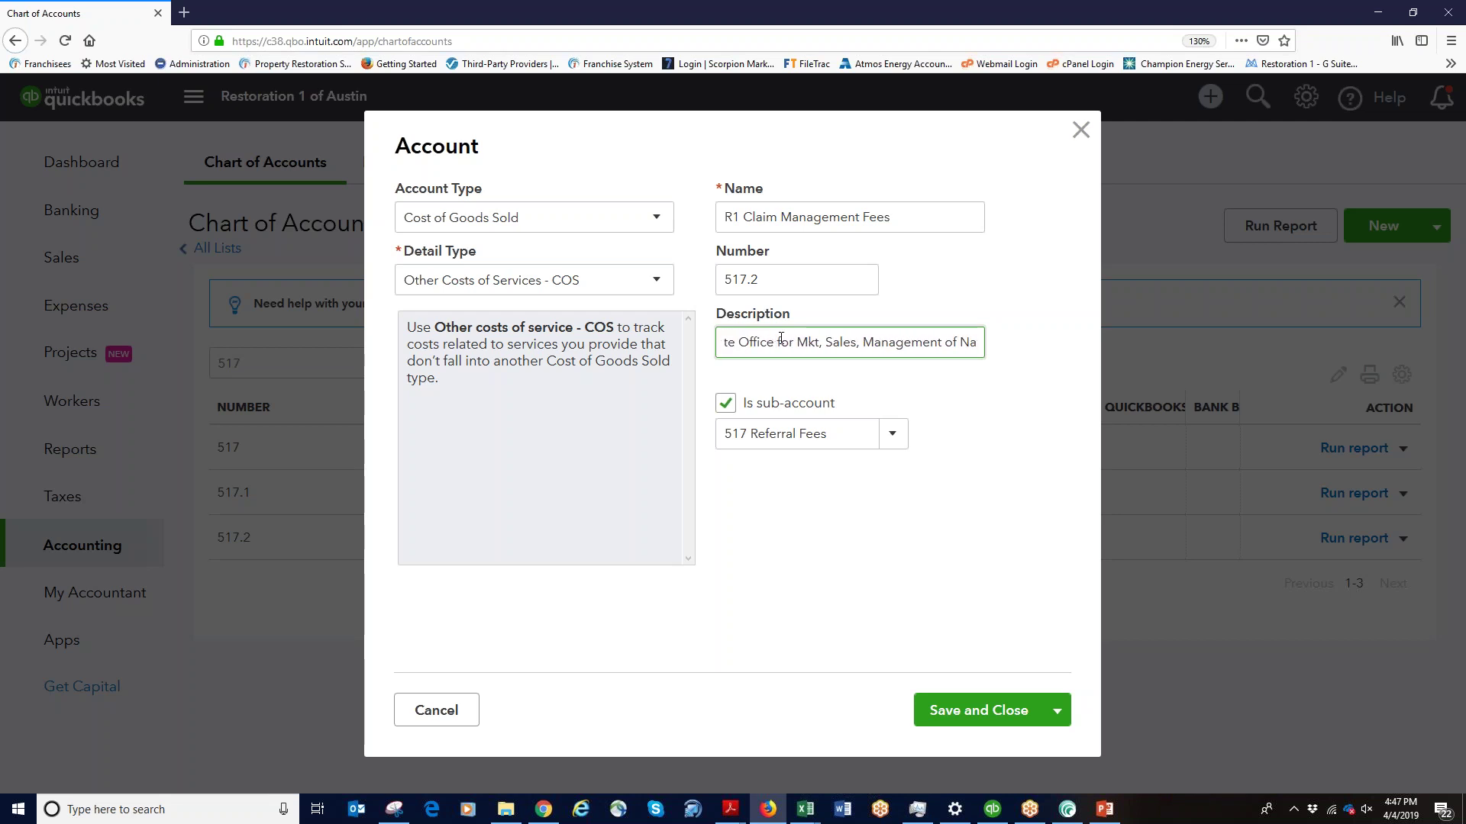
{"action": "type", "text": "tional"}
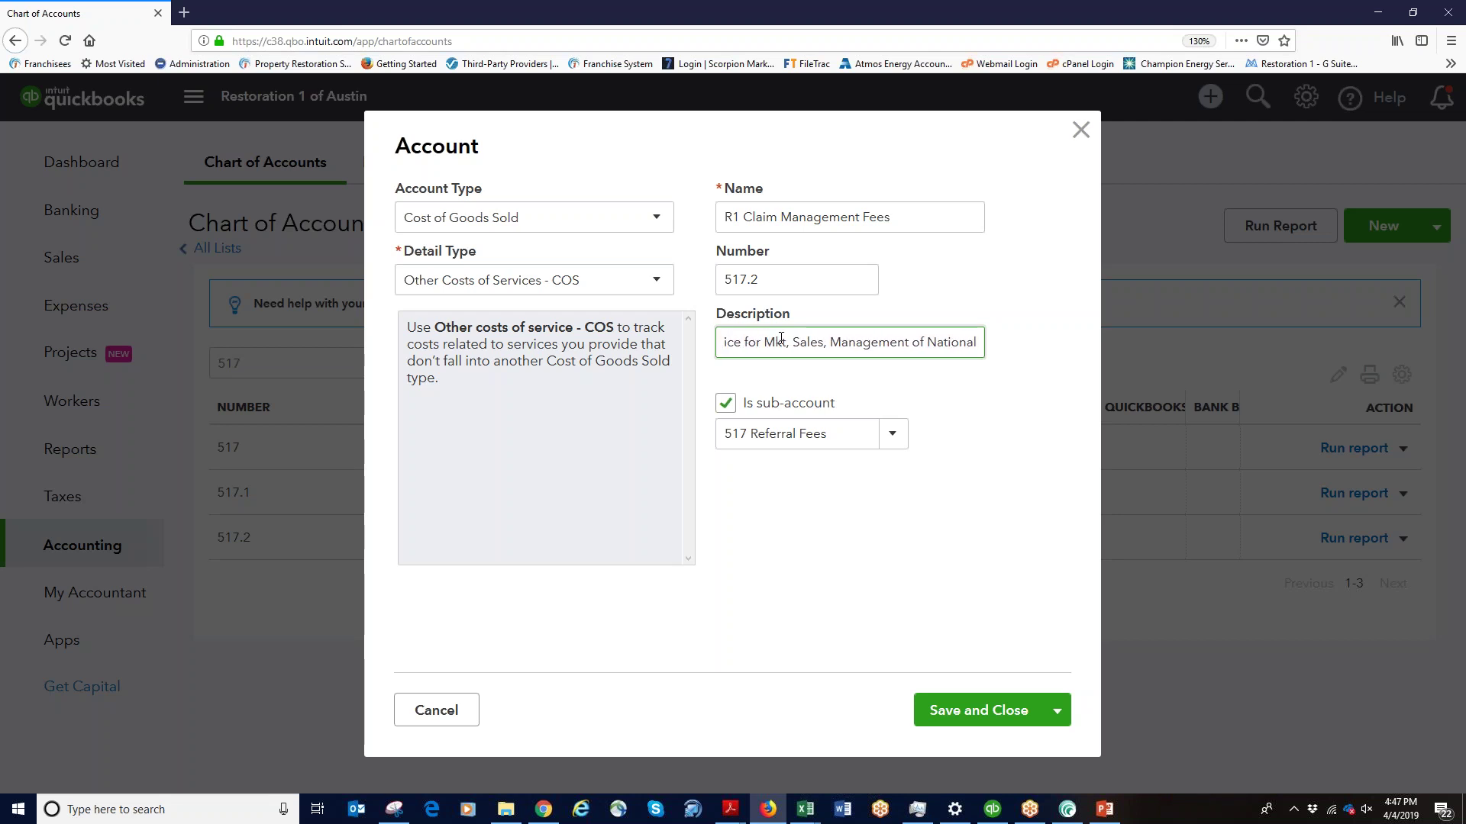
{"action": "key", "text": "BackSpace"}
{"action": "key", "text": "BackSpace"}
{"action": "key", "text": "BackSpace"}
{"action": "key", "text": "BackSpace"}
{"action": "key", "text": "BackSpace"}
{"action": "key", "text": "BackSpace"}
{"action": "key", "text": "BackSpace"}
{"action": "key", "text": "BackSpace"}
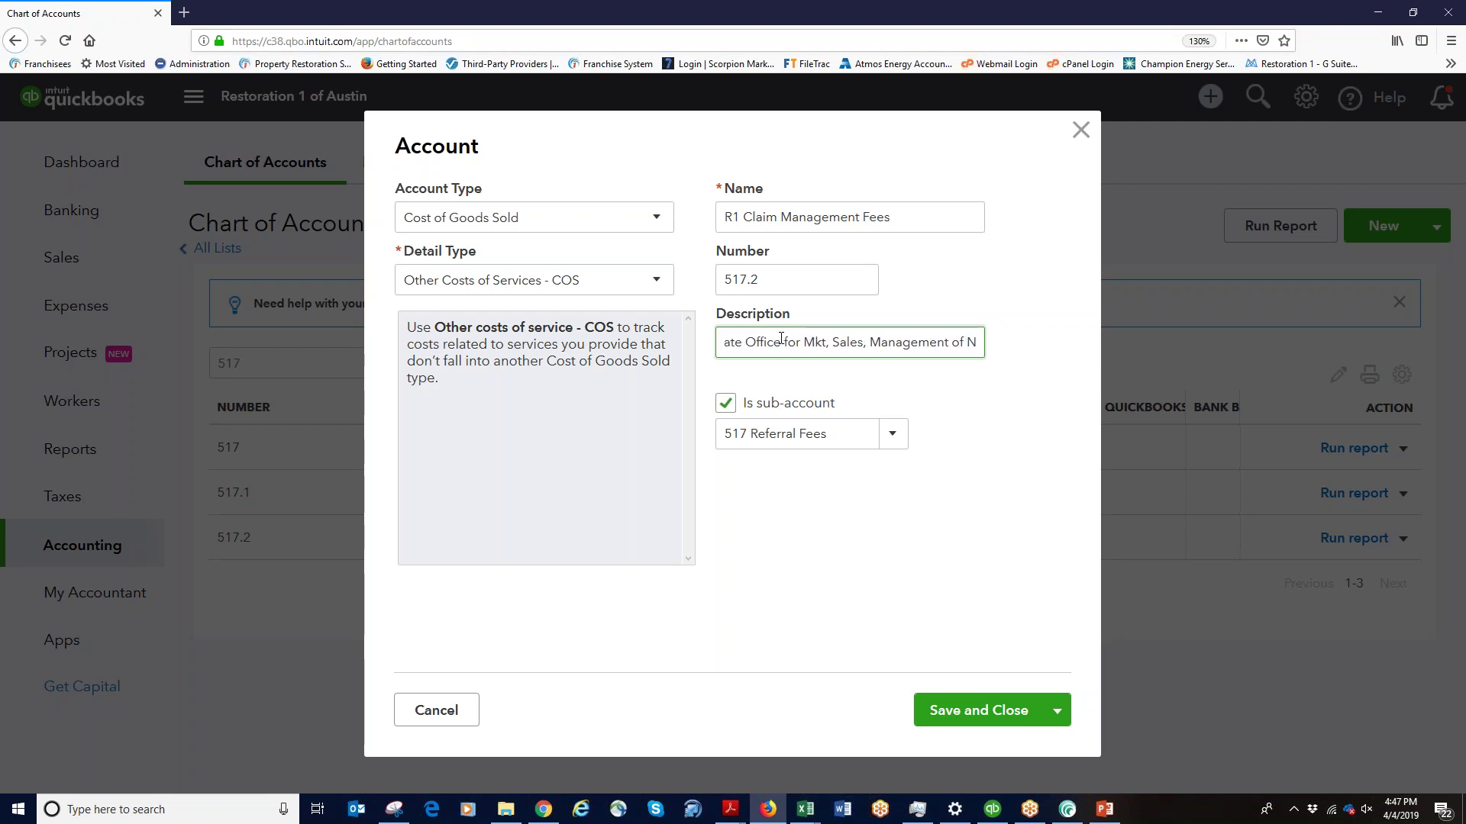
{"action": "type", "text": ".A"}
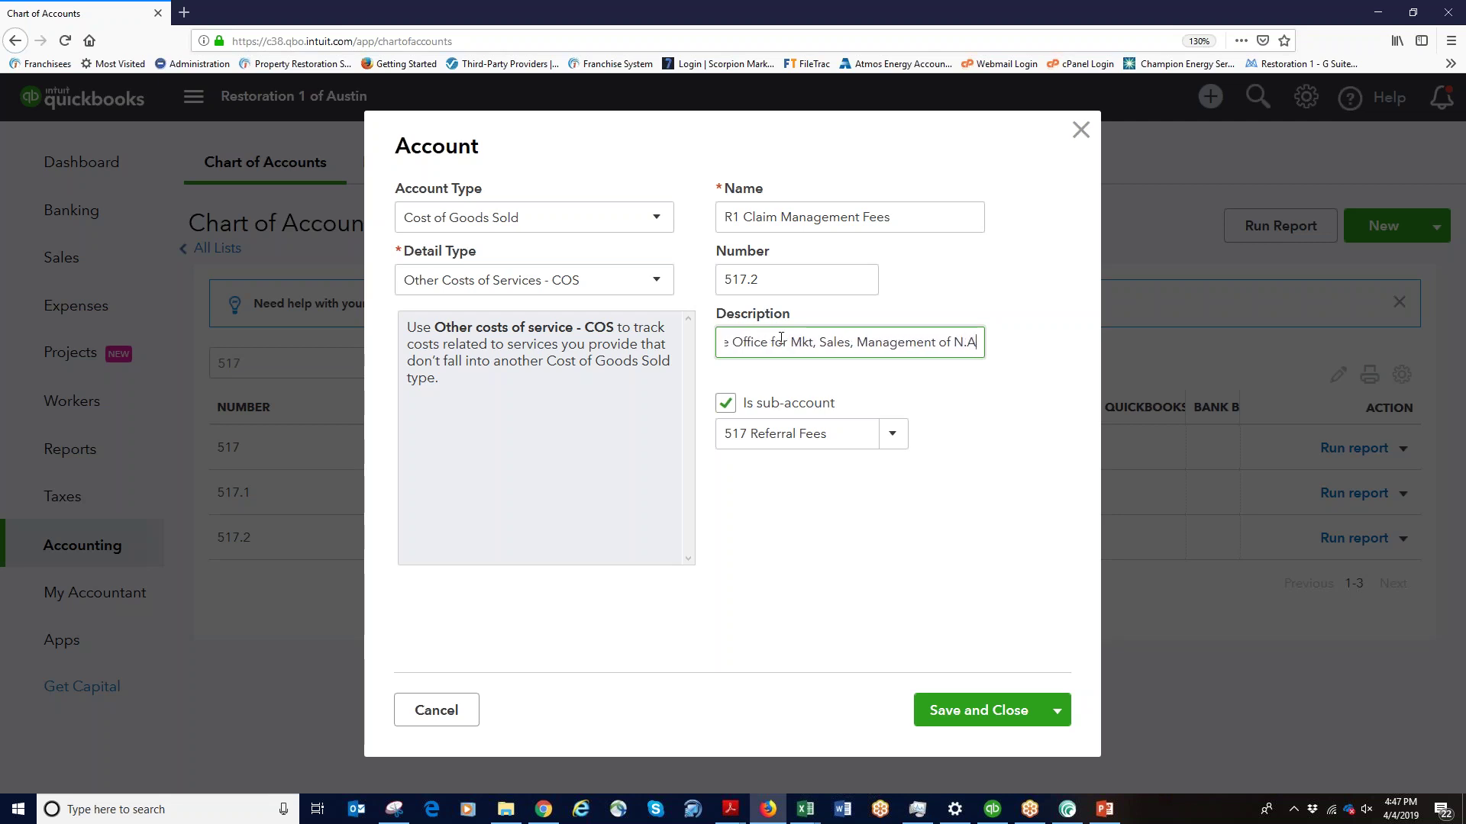
{"action": "type", "text": ">"}
{"action": "key", "text": "BackSpace"}
{"action": "type", "text": "."}
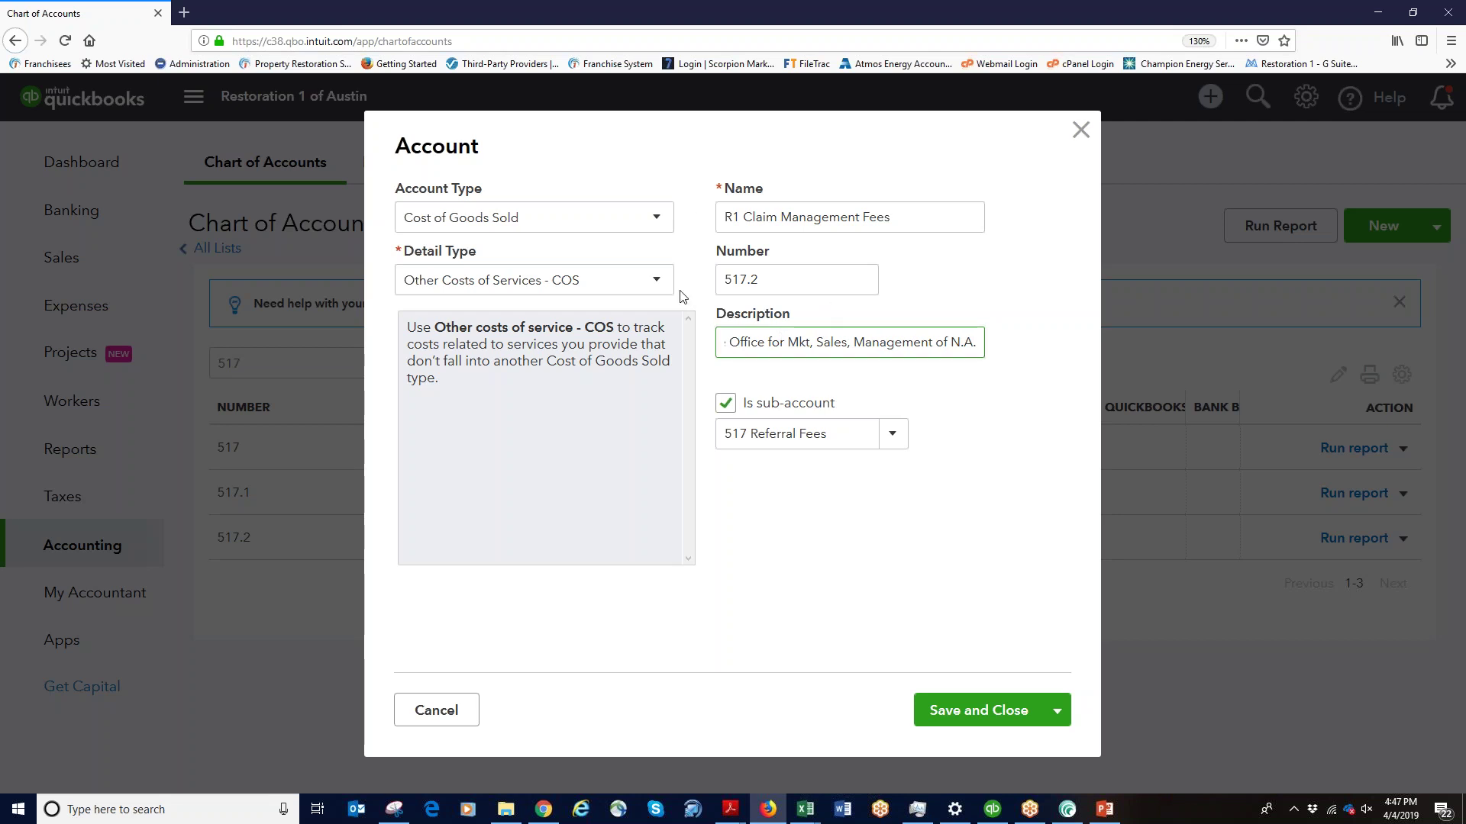
{"action": "left_click", "coordinate": [976, 712]}
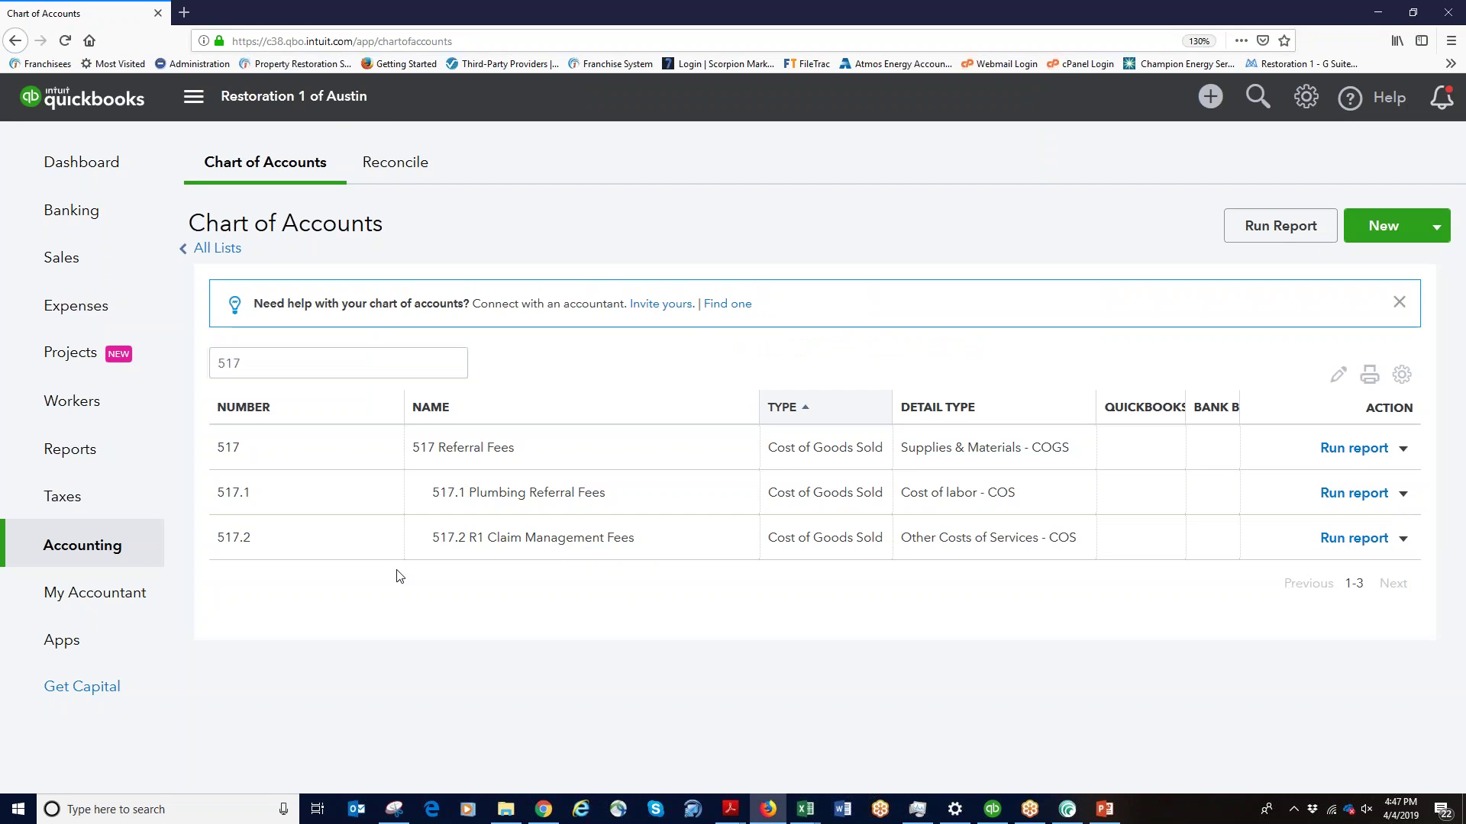
Collapse the navigation sidebar, then open the Products and Services list and look through its items
{"action": "left_click", "coordinate": [207, 111]}
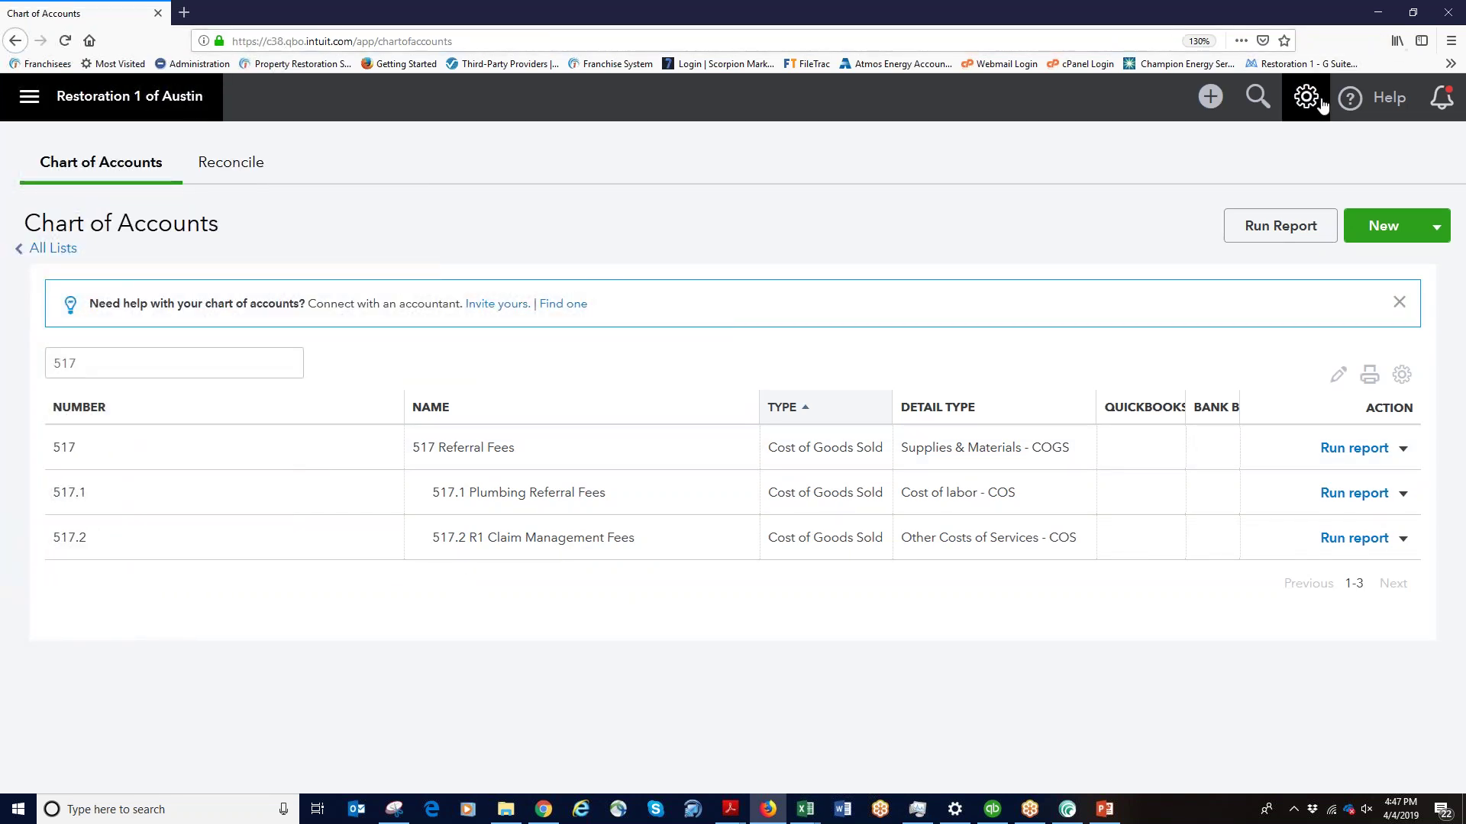
{"action": "left_click", "coordinate": [1305, 99]}
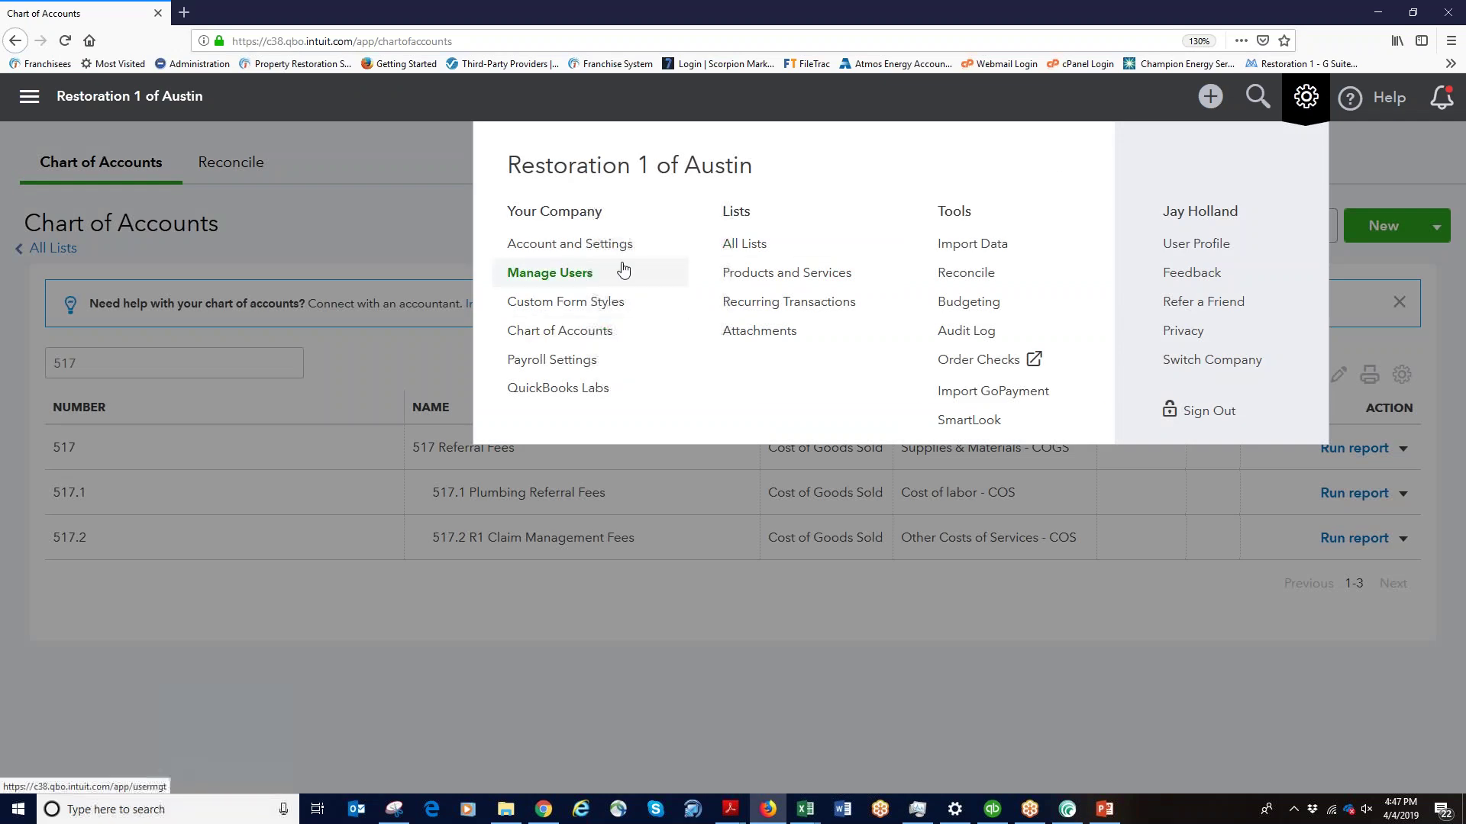
{"action": "left_click", "coordinate": [825, 277]}
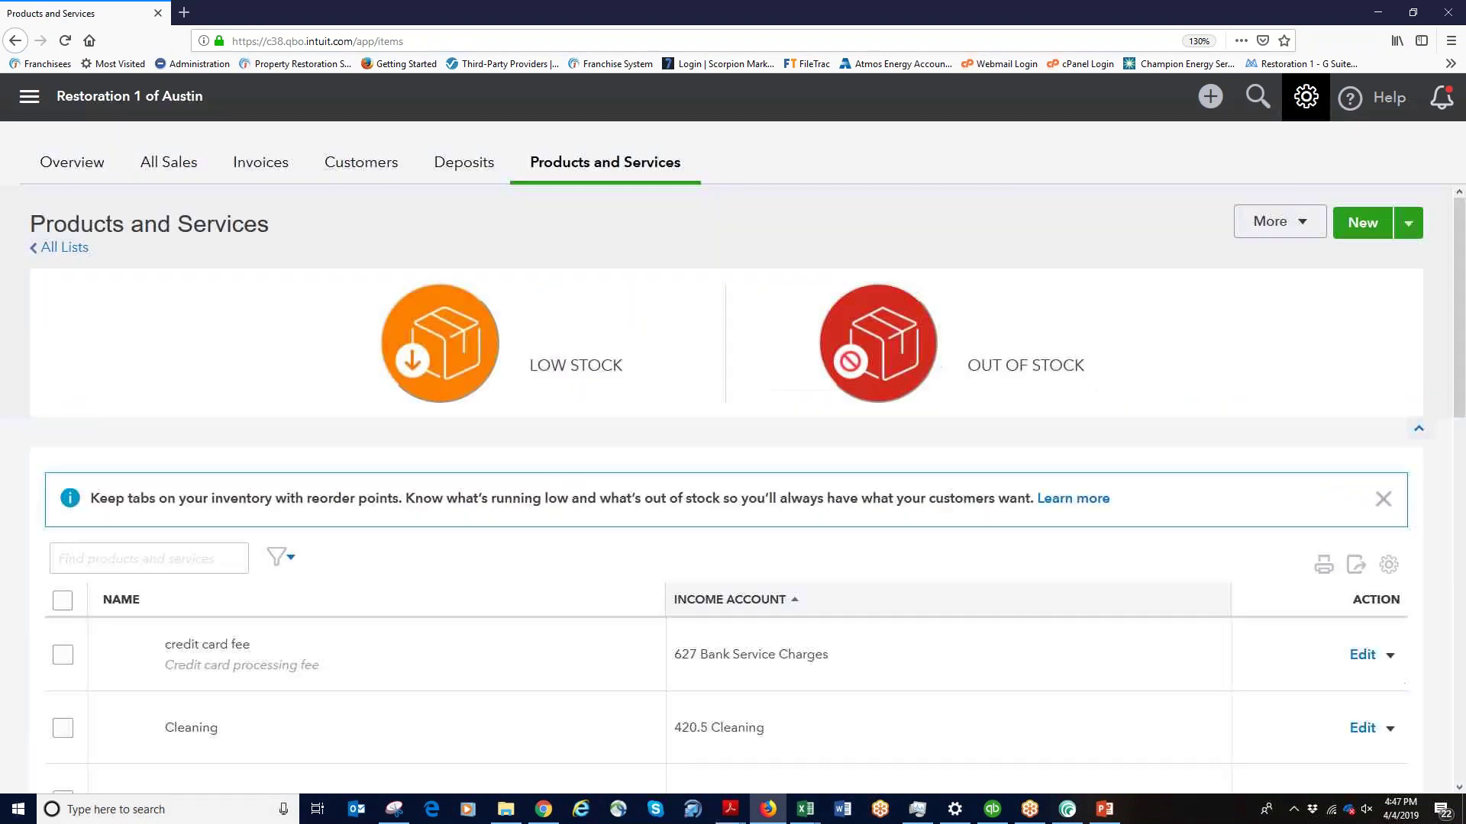
{"action": "scroll", "coordinate": [458, 519], "scroll_direction": "down", "scroll_amount": 3}
{"action": "scroll", "coordinate": [466, 521], "scroll_direction": "down", "scroll_amount": 3}
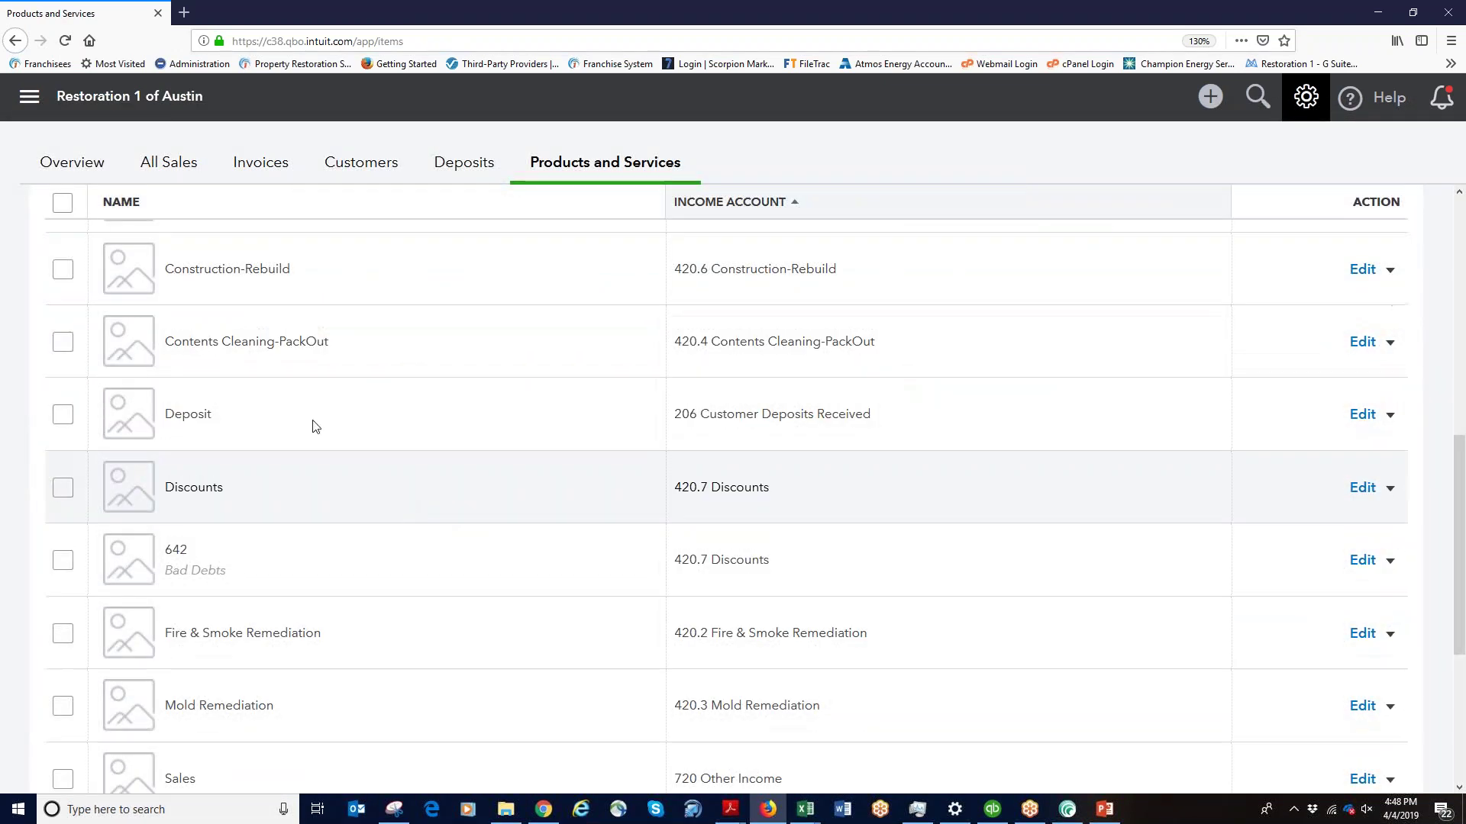
{"action": "scroll", "coordinate": [267, 464], "scroll_direction": "up", "scroll_amount": 6}
{"action": "left_click", "coordinate": [123, 548]}
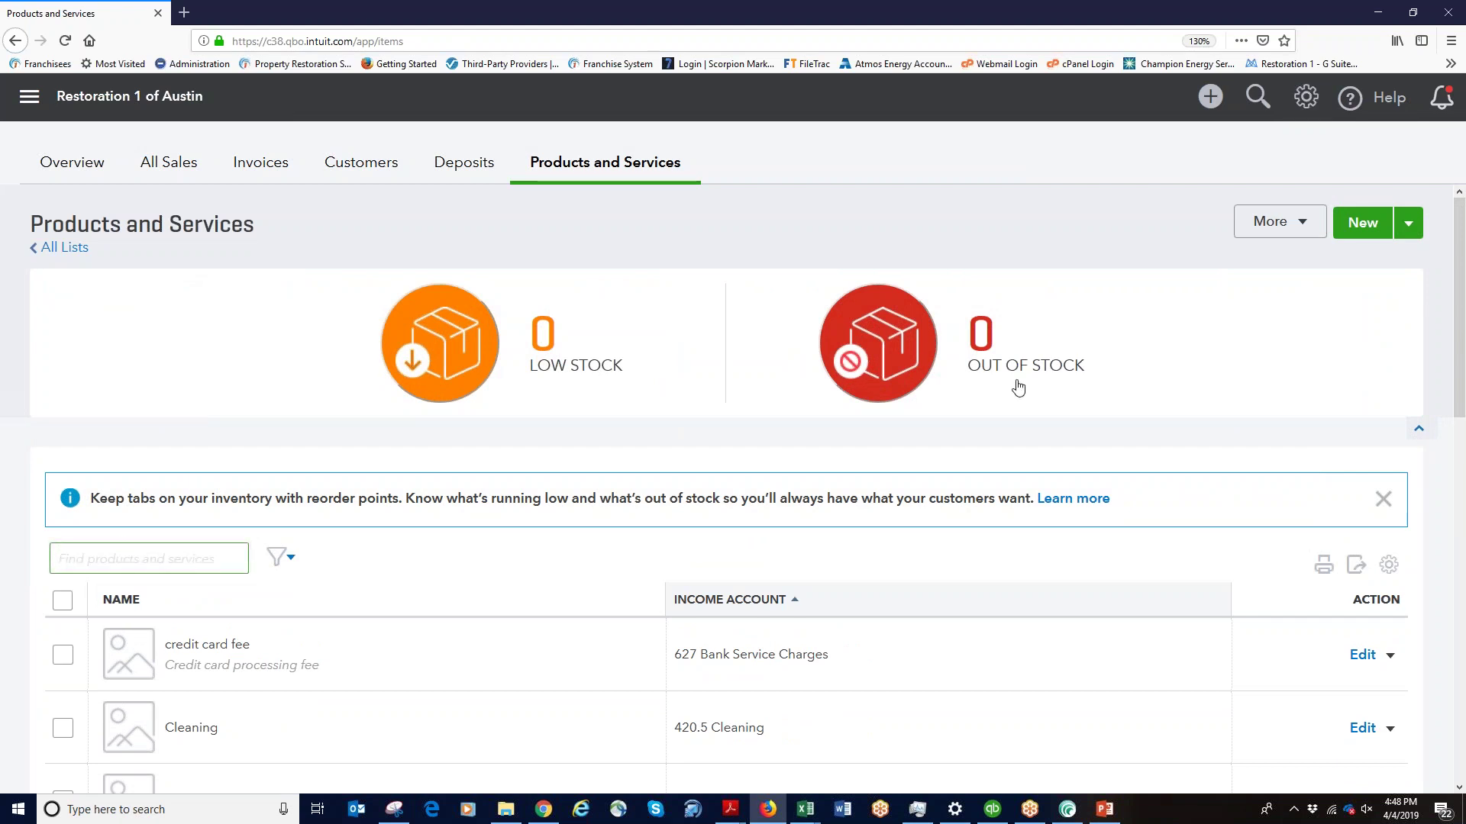
{"action": "scroll", "coordinate": [985, 576], "scroll_direction": "down", "scroll_amount": 3}
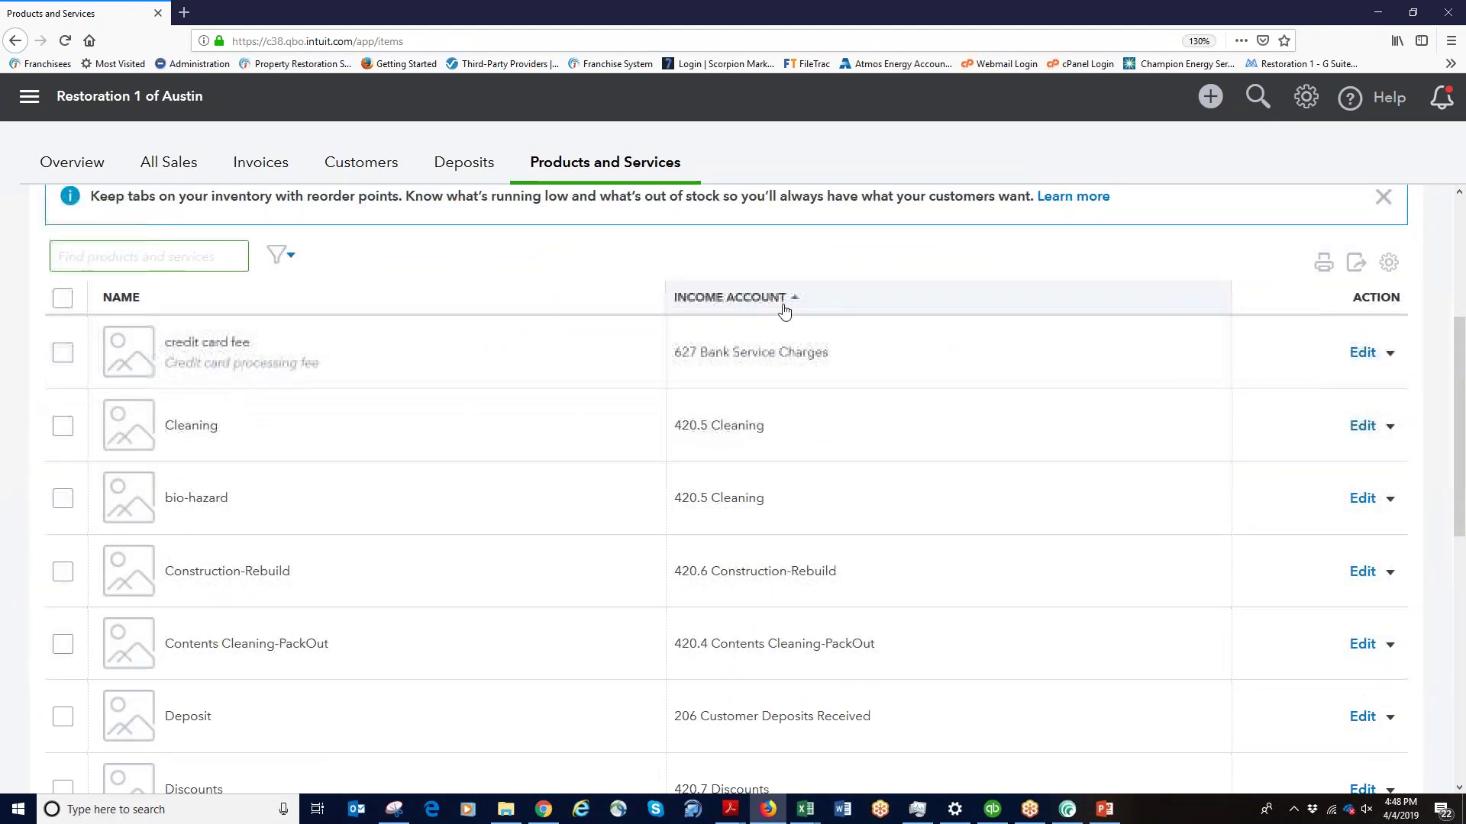
{"action": "scroll", "coordinate": [1393, 271], "scroll_direction": "up", "scroll_amount": 3}
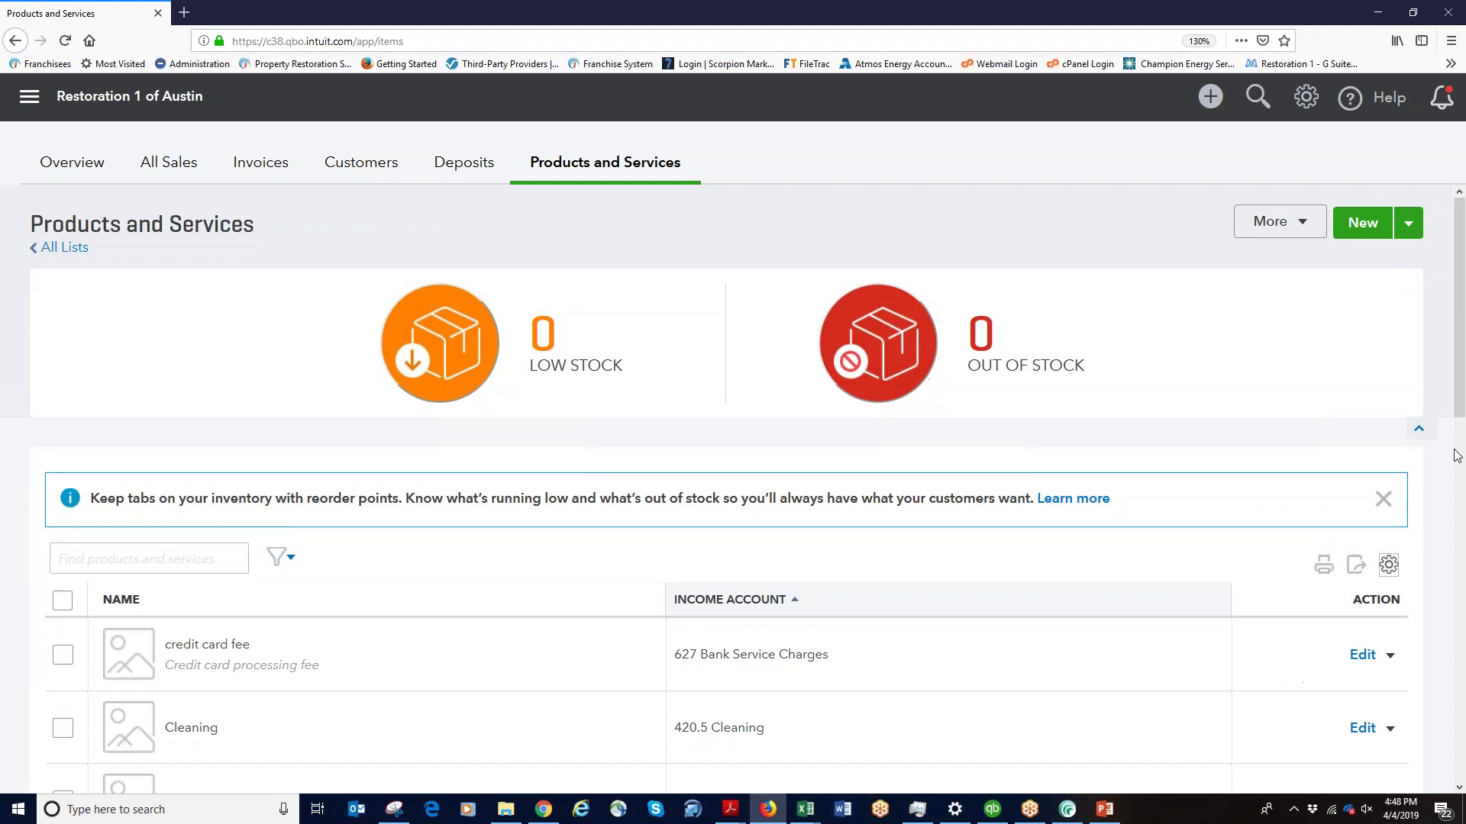
{"action": "scroll", "coordinate": [1391, 596], "scroll_direction": "down", "scroll_amount": 2}
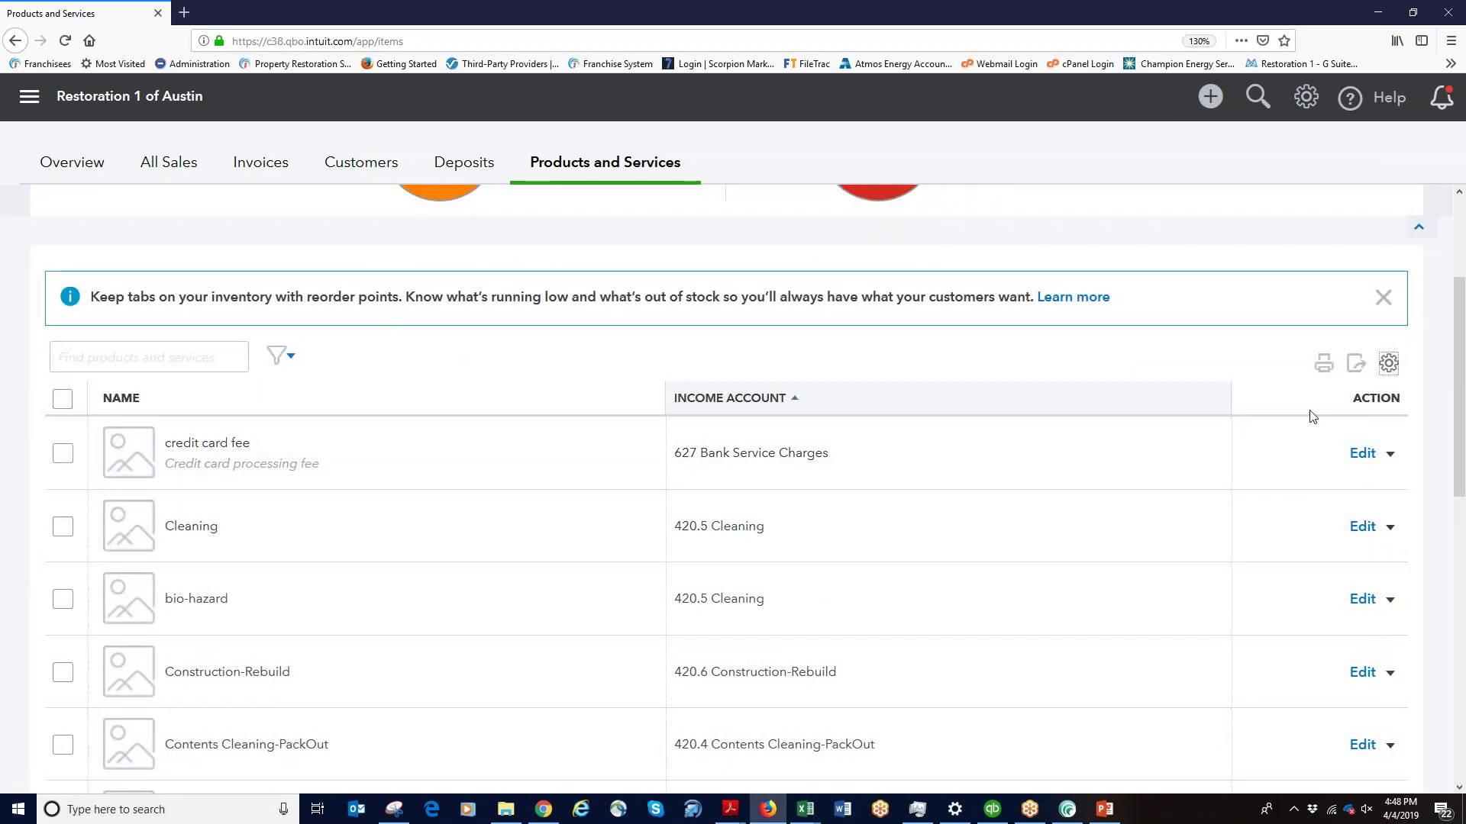
{"action": "scroll", "coordinate": [1252, 466], "scroll_direction": "up", "scroll_amount": 2}
{"action": "scroll", "coordinate": [376, 441], "scroll_direction": "down", "scroll_amount": 3}
{"action": "scroll", "coordinate": [748, 386], "scroll_direction": "up", "scroll_amount": 3}
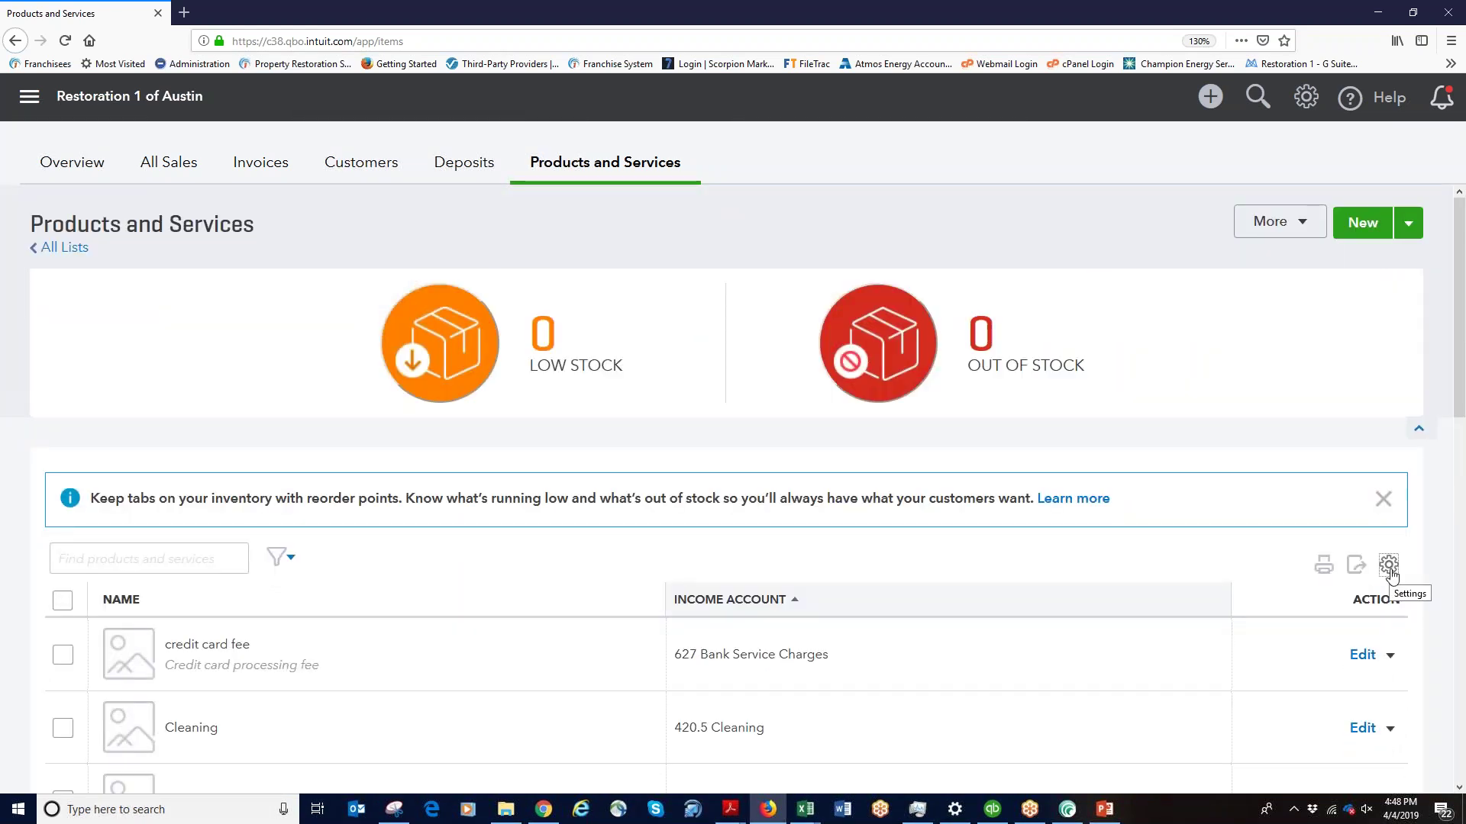
Add a new Service item named "Dispatch Fees" and look over the available categories without choosing one
{"action": "left_click", "coordinate": [1359, 229]}
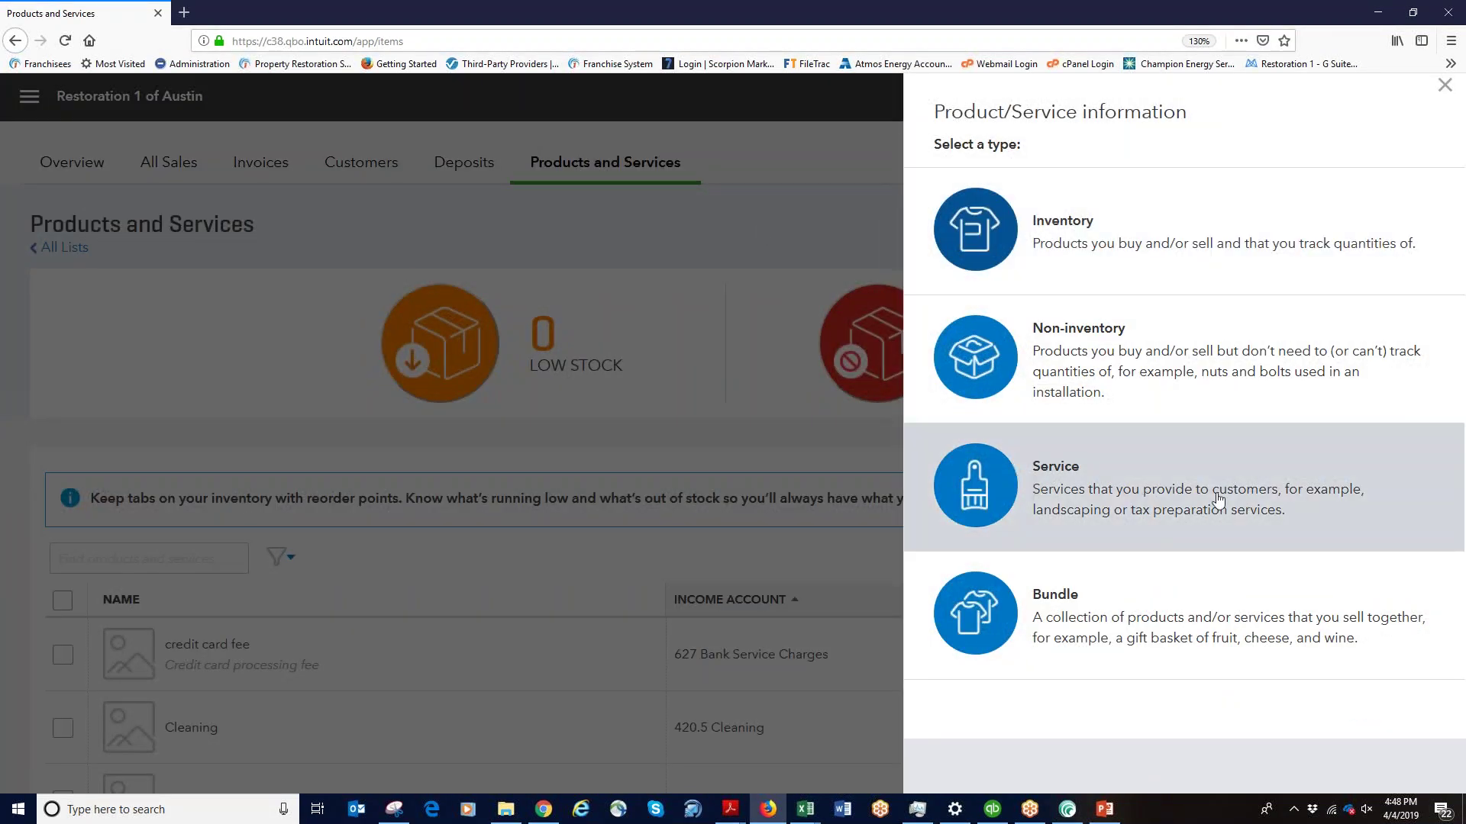
{"action": "left_click", "coordinate": [1099, 505]}
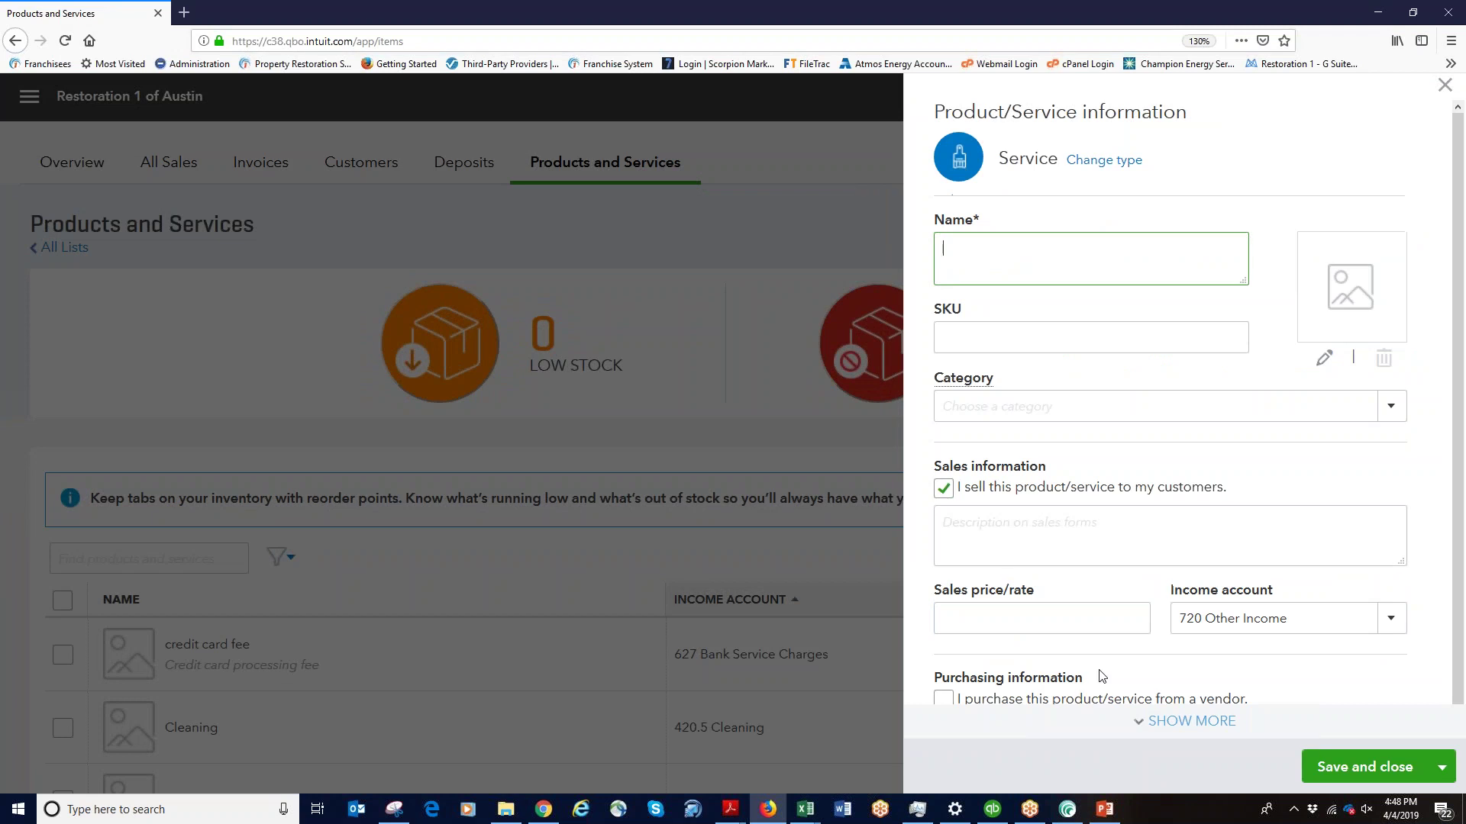
{"action": "type", "text": "Dispatch Fees"}
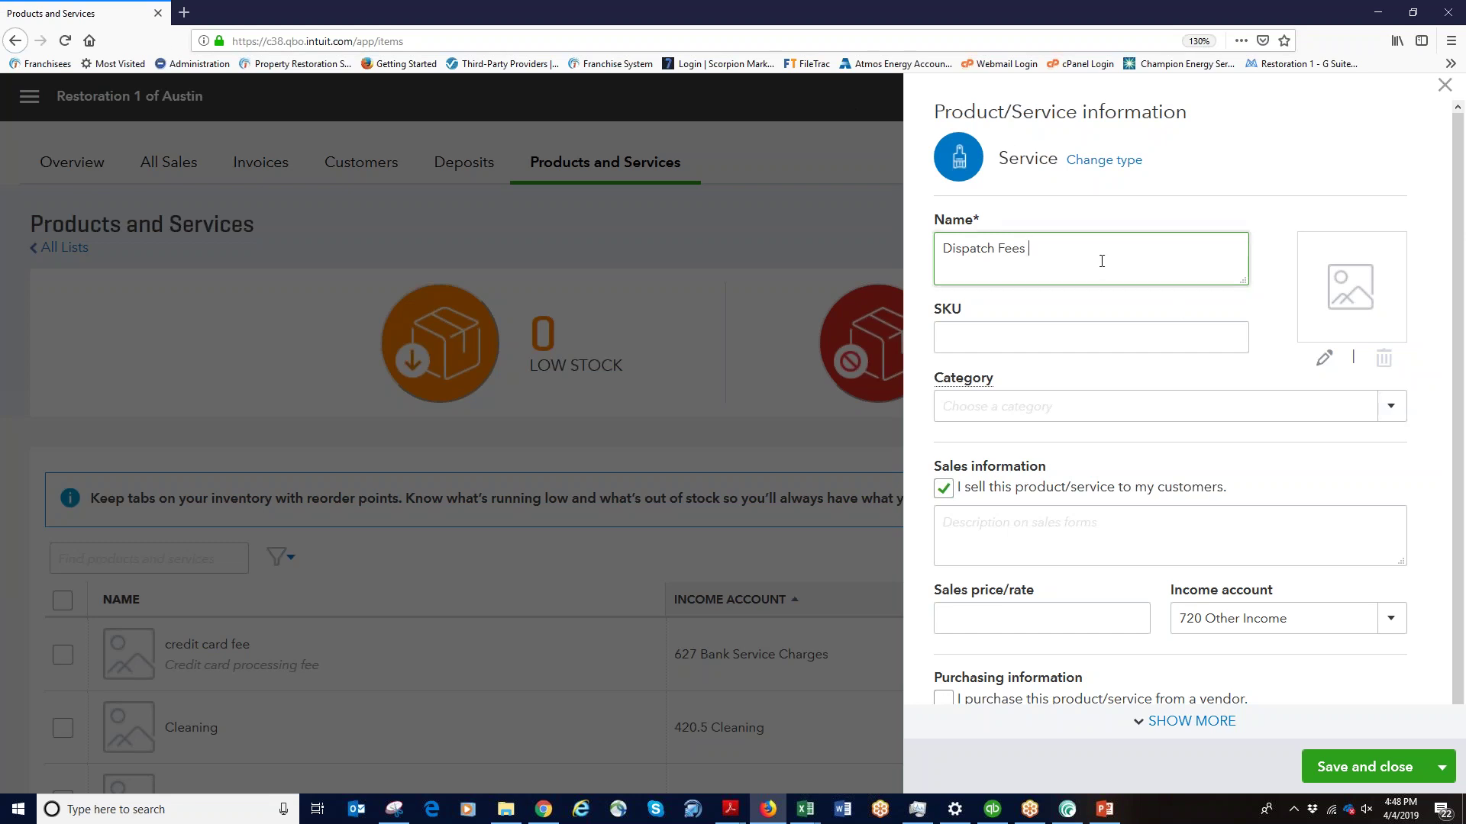
{"action": "triple_click", "coordinate": [1011, 237]}
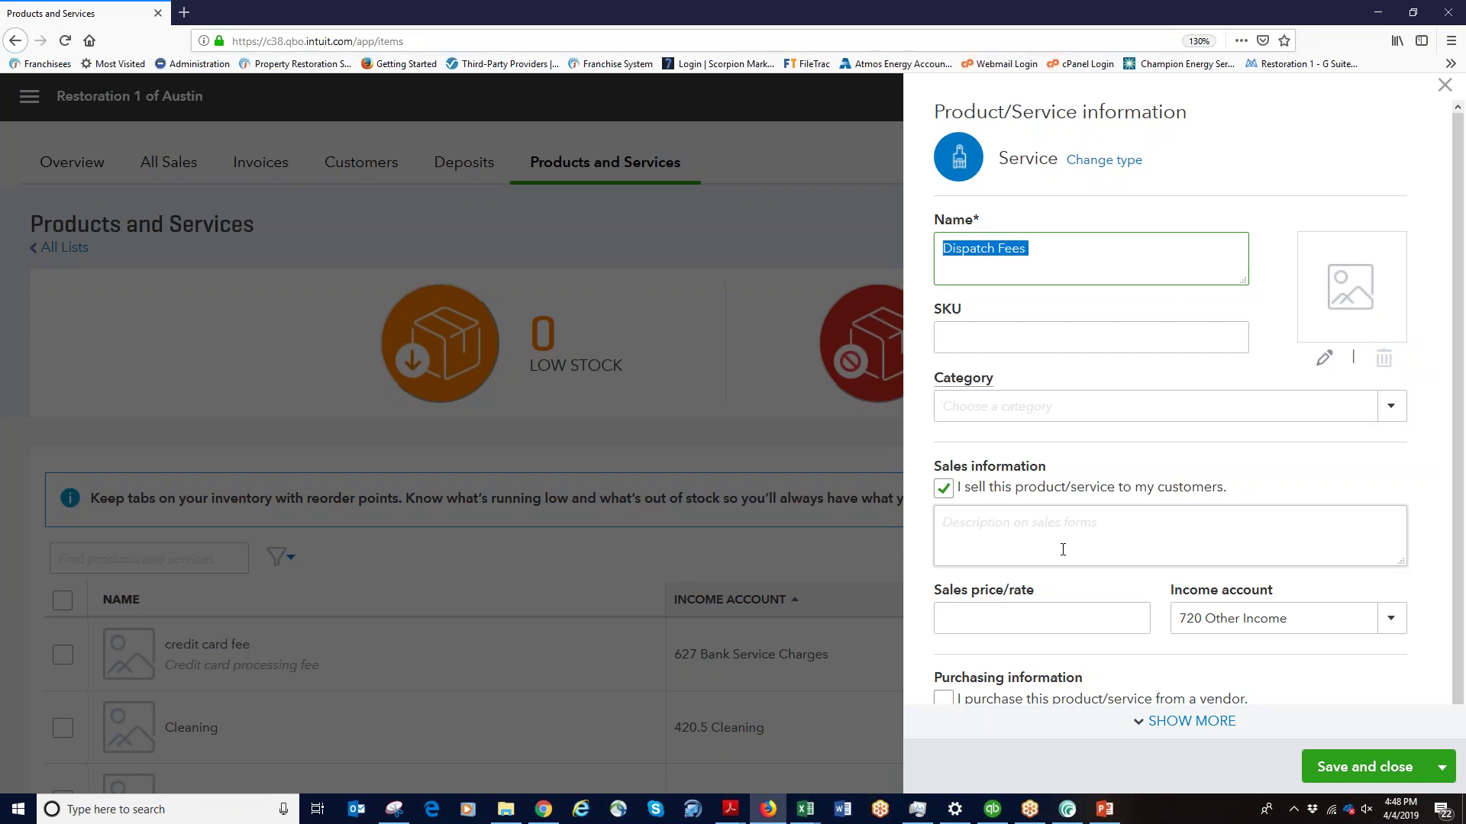
{"action": "left_click", "coordinate": [1386, 406]}
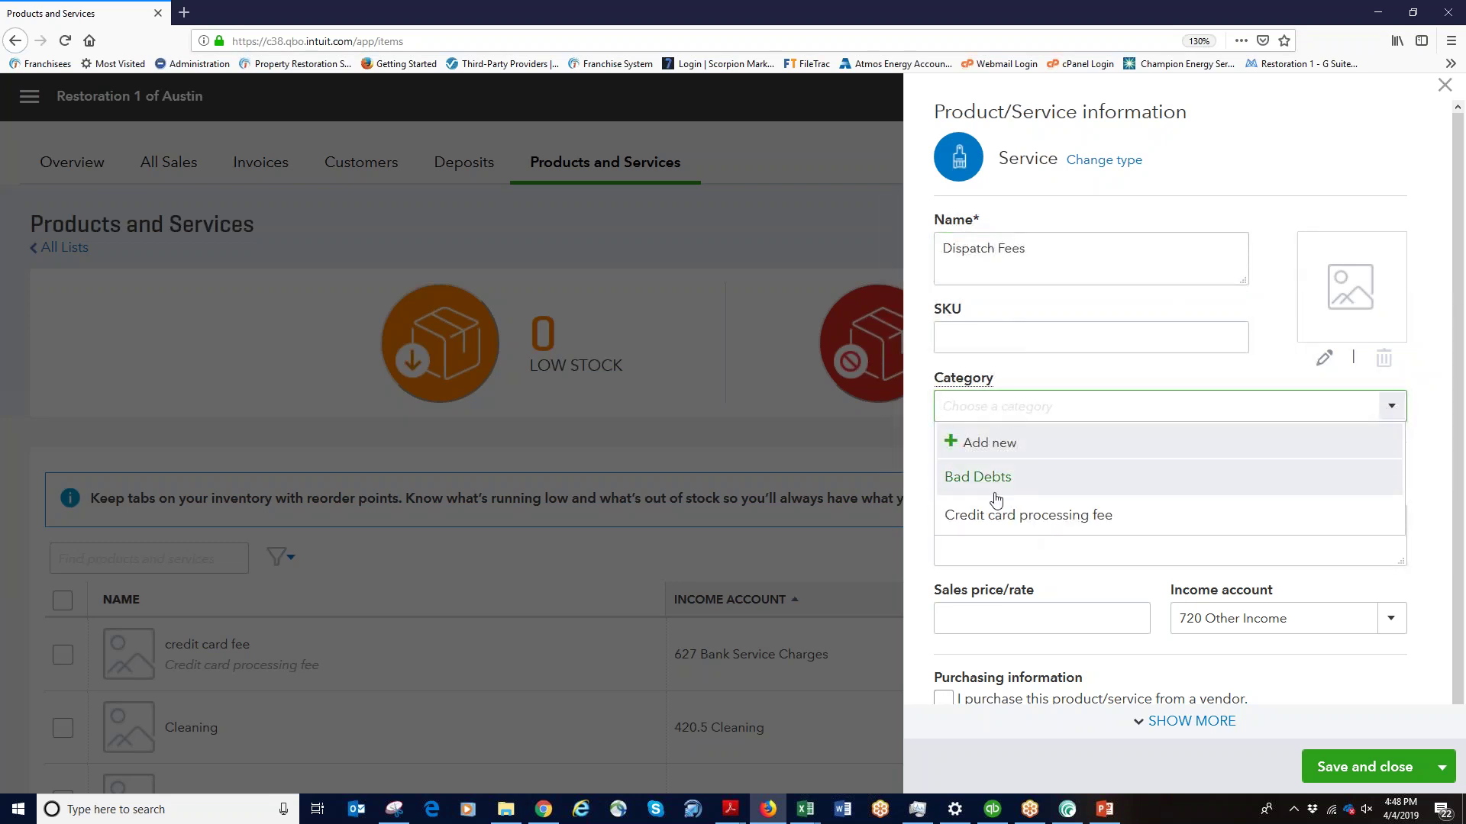
{"action": "left_click", "coordinate": [1115, 373]}
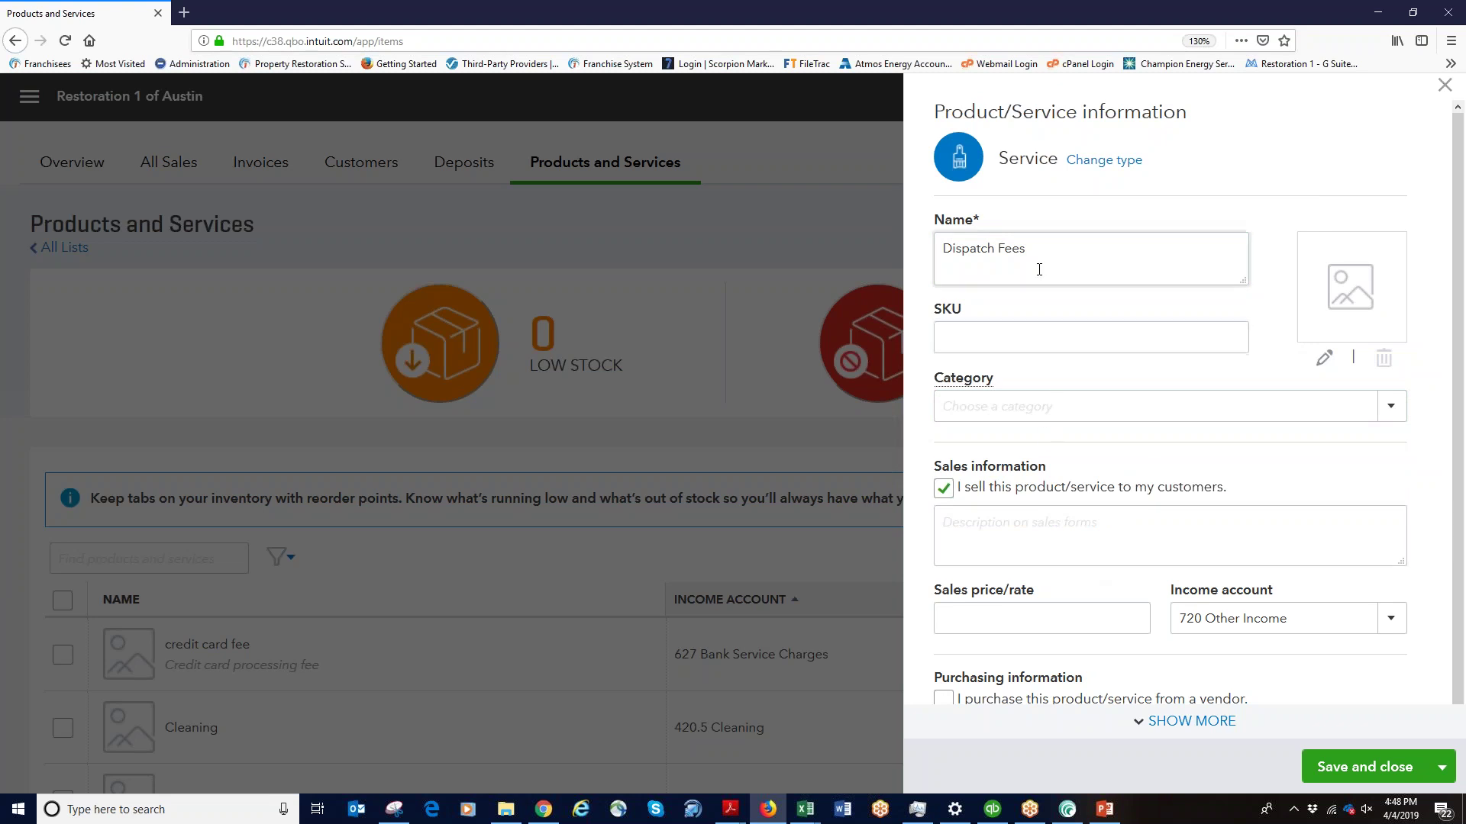
Enter the sales description "Dispatche Fess Paid to R1 Corporate Office on R1 national account work." and set the sales price/rate to -20.00
{"action": "left_click_drag", "start_coordinate": [1073, 251], "coordinate": [919, 245]}
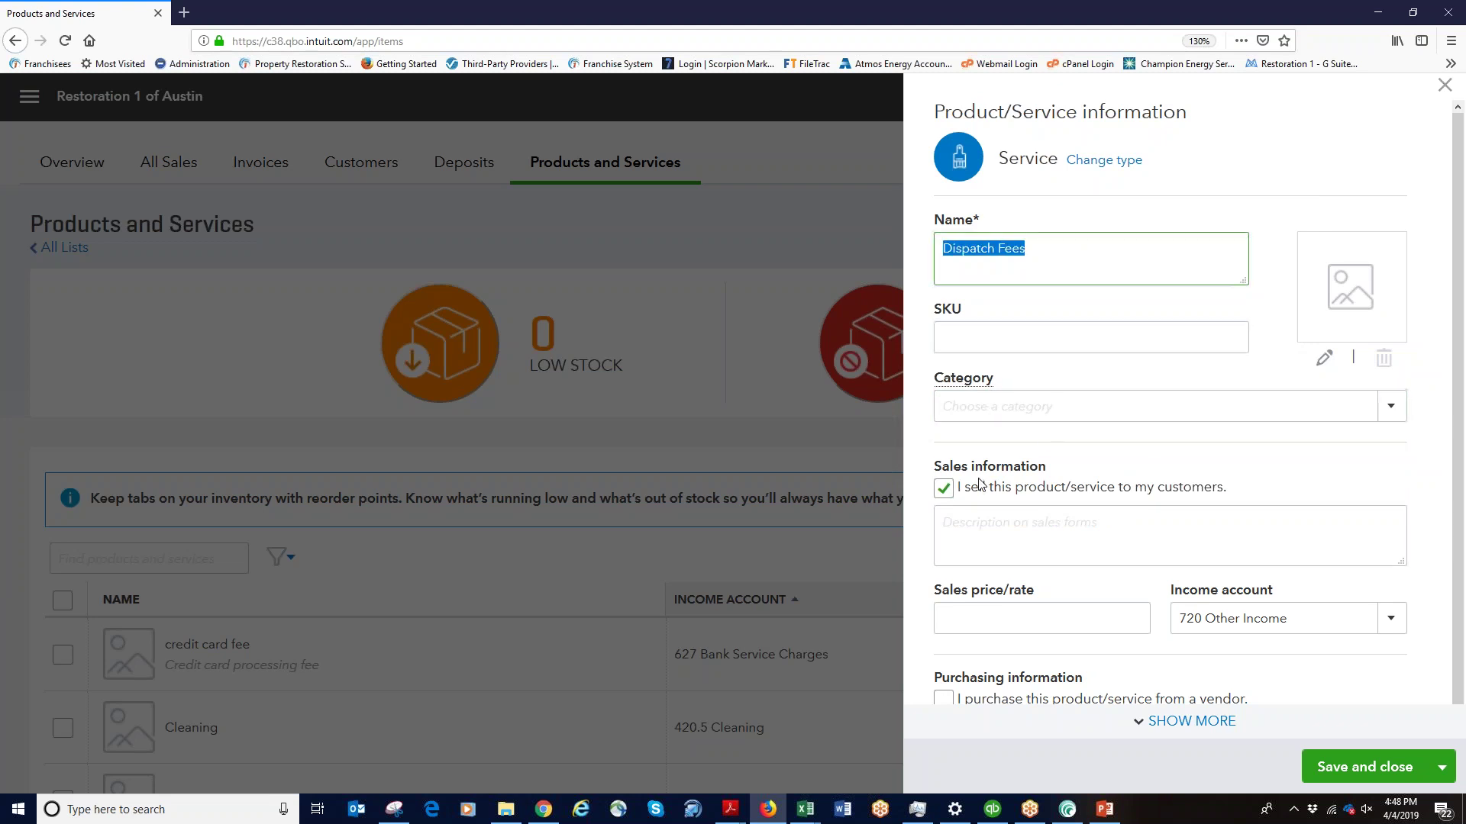
{"action": "left_click", "coordinate": [978, 540]}
{"action": "type", "text": "Di"}
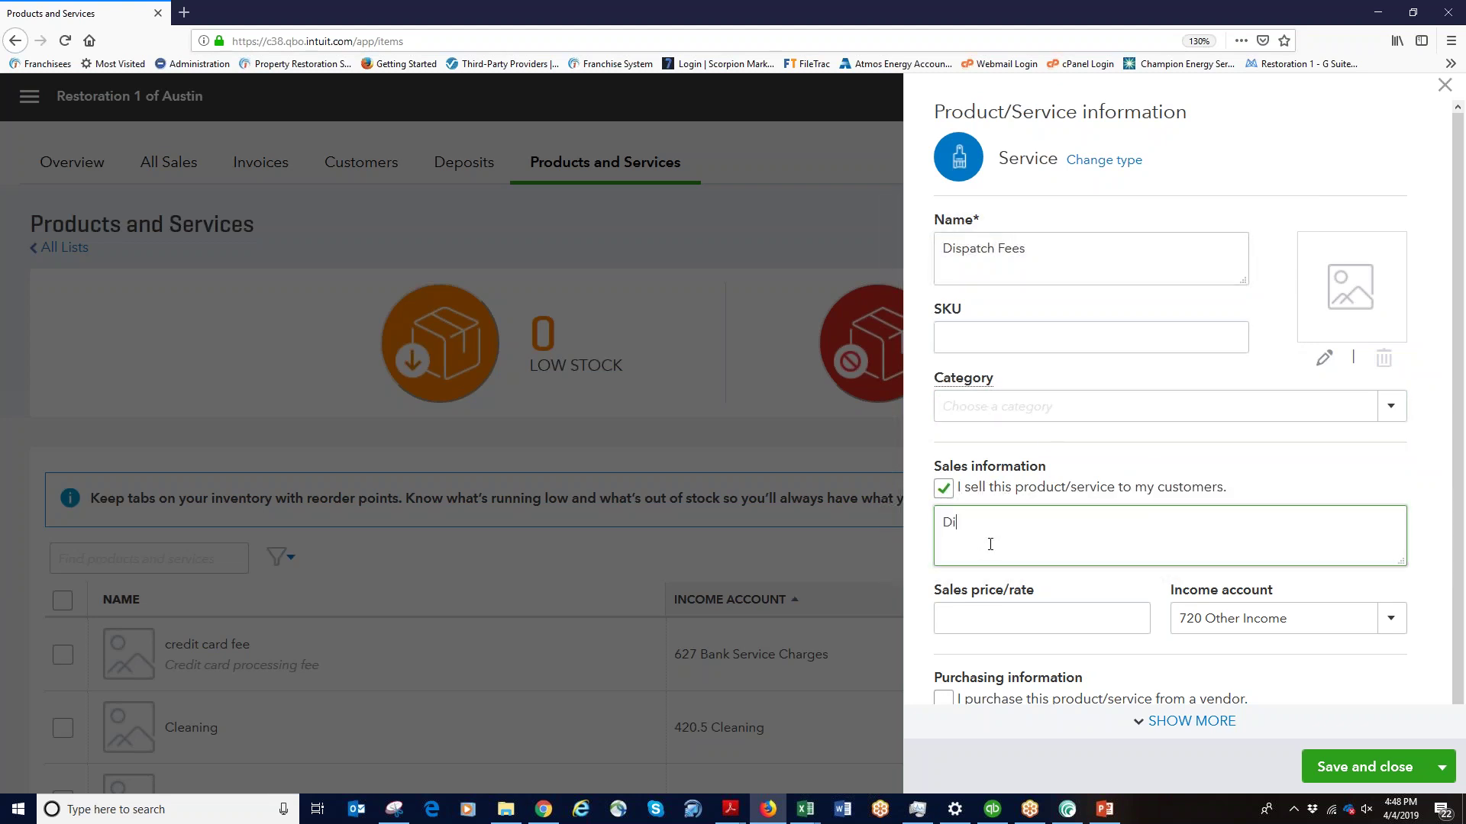
{"action": "type", "text": "spatche Fess Paid to R1 Corporate Offi"}
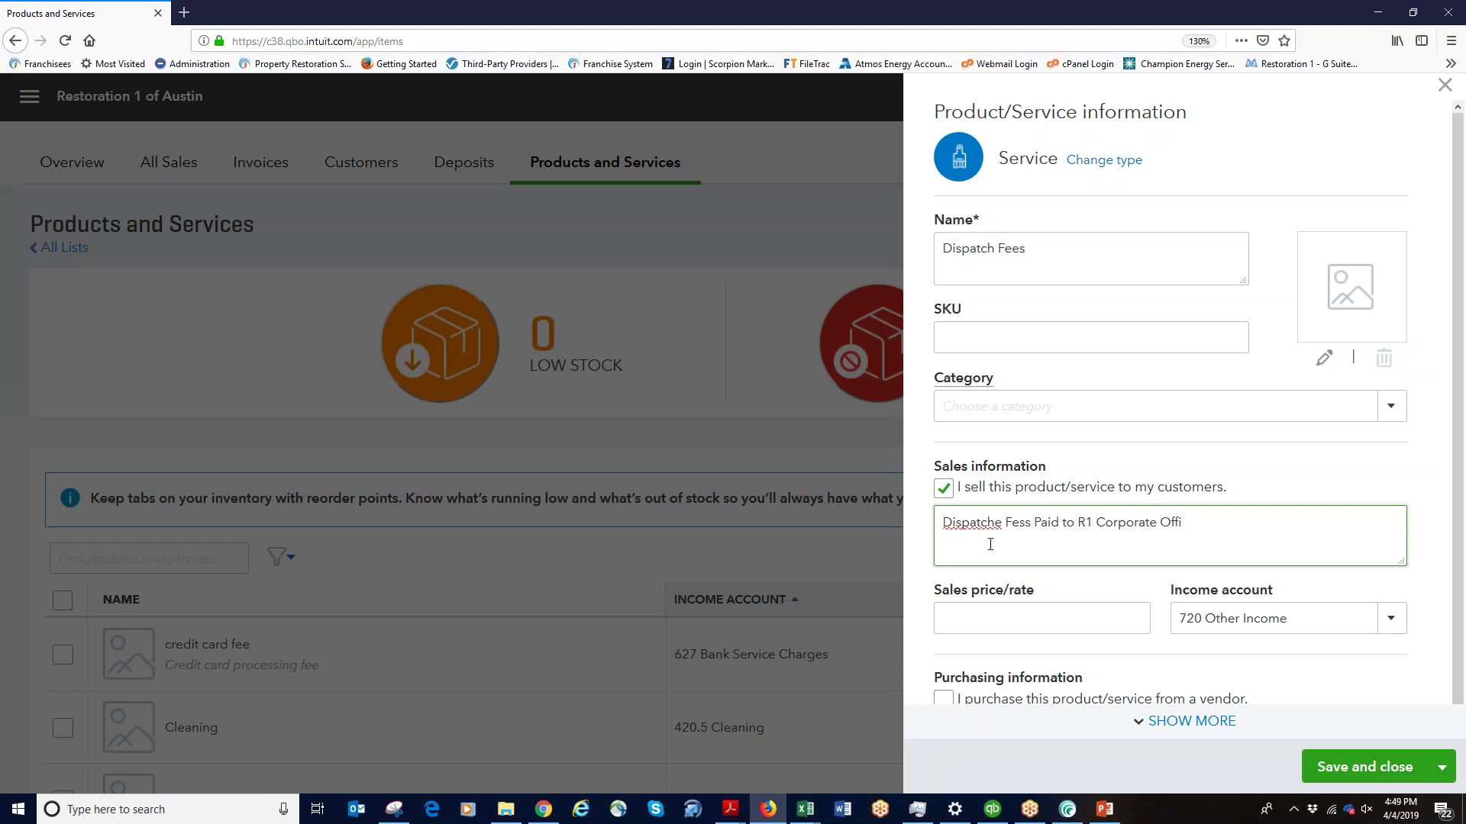
{"action": "type", "text": "ce on R1 national account work."}
{"action": "left_click", "coordinate": [1044, 607]}
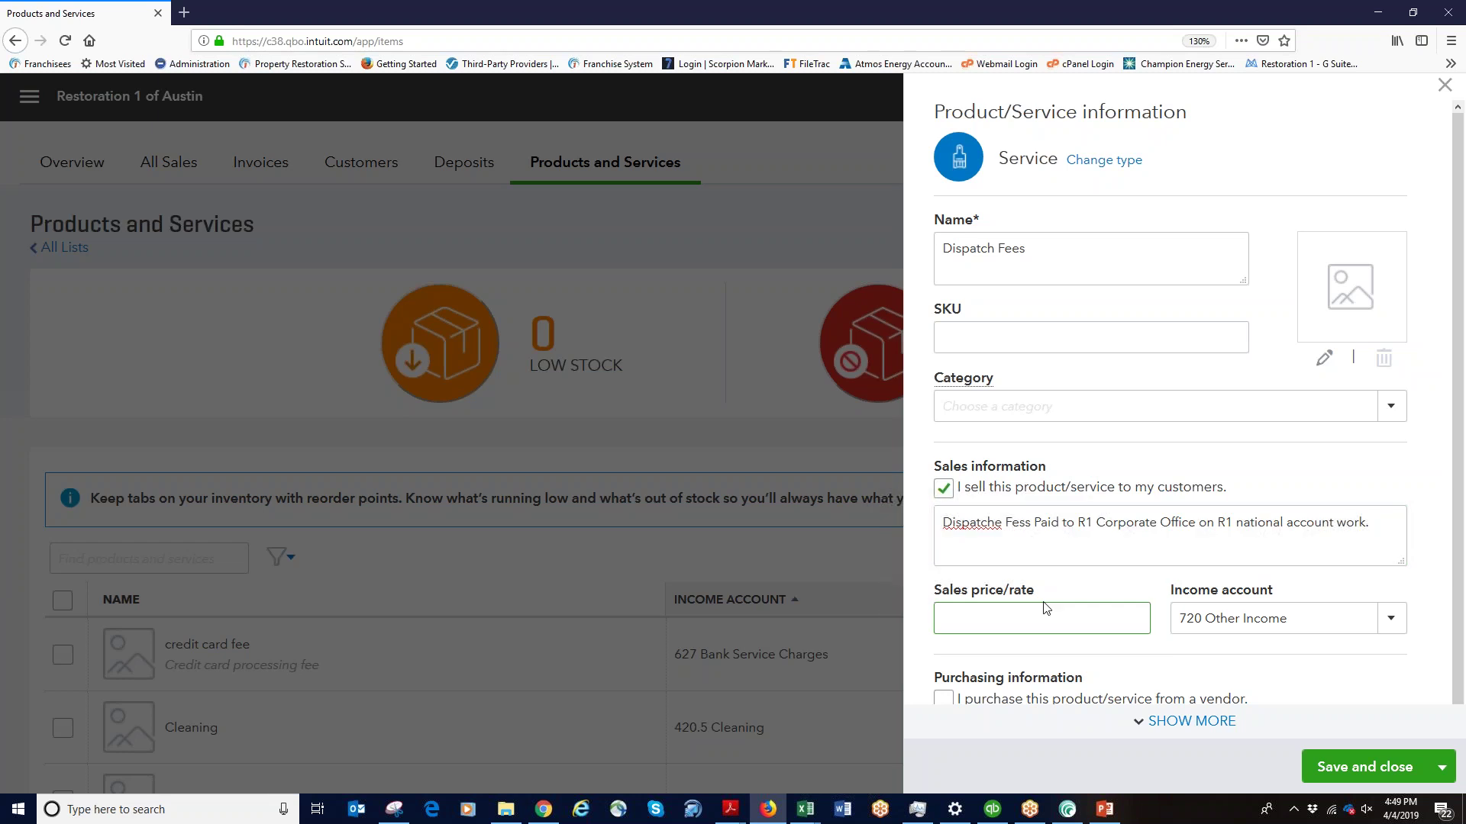
{"action": "type", "text": "-20.00"}
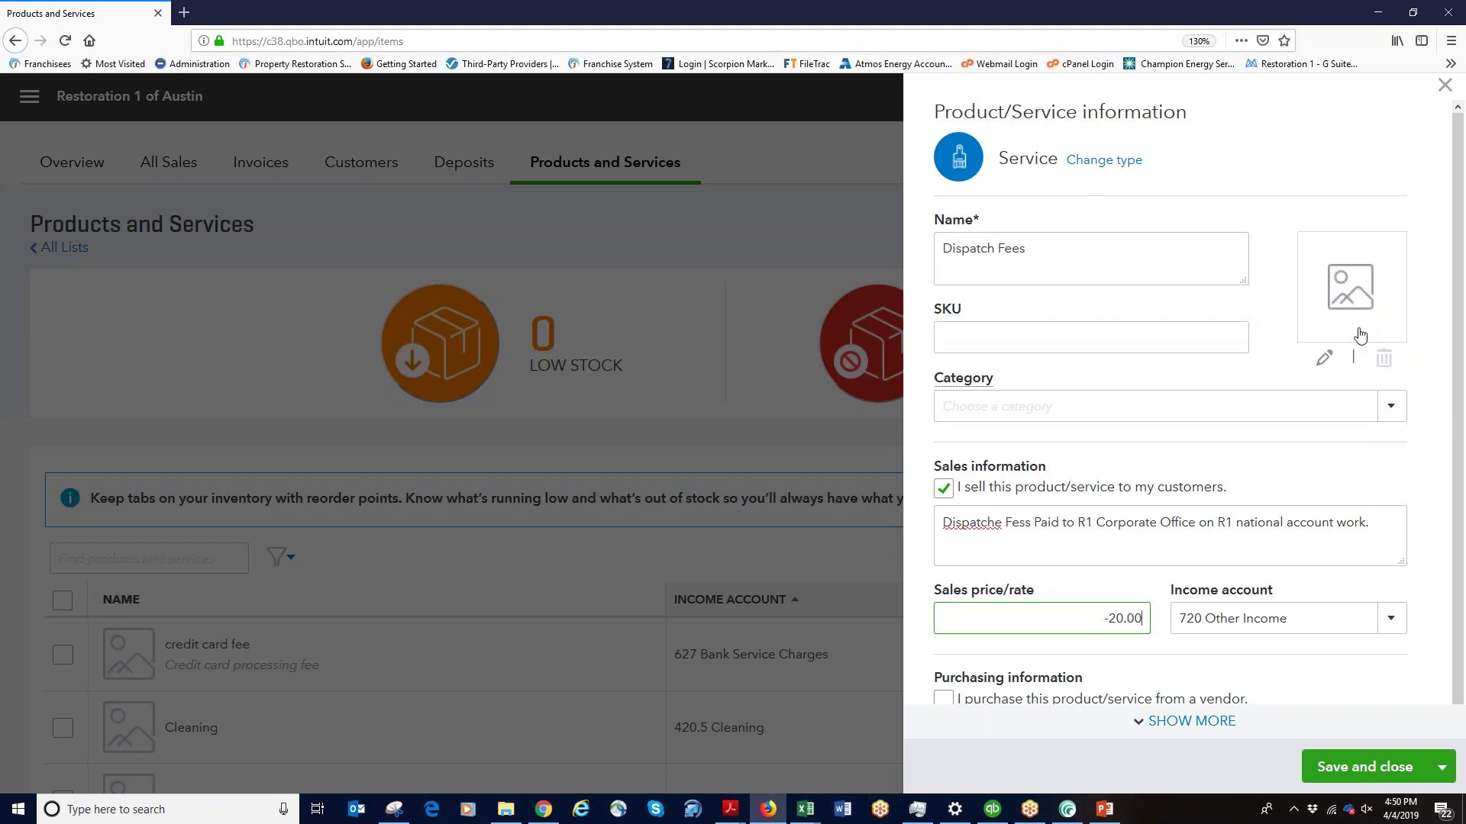
Set the item's income account to the 619.7 Dispatch Fees sub-account, and save and close the item
{"action": "scroll", "coordinate": [1254, 442], "scroll_direction": "down", "scroll_amount": 1}
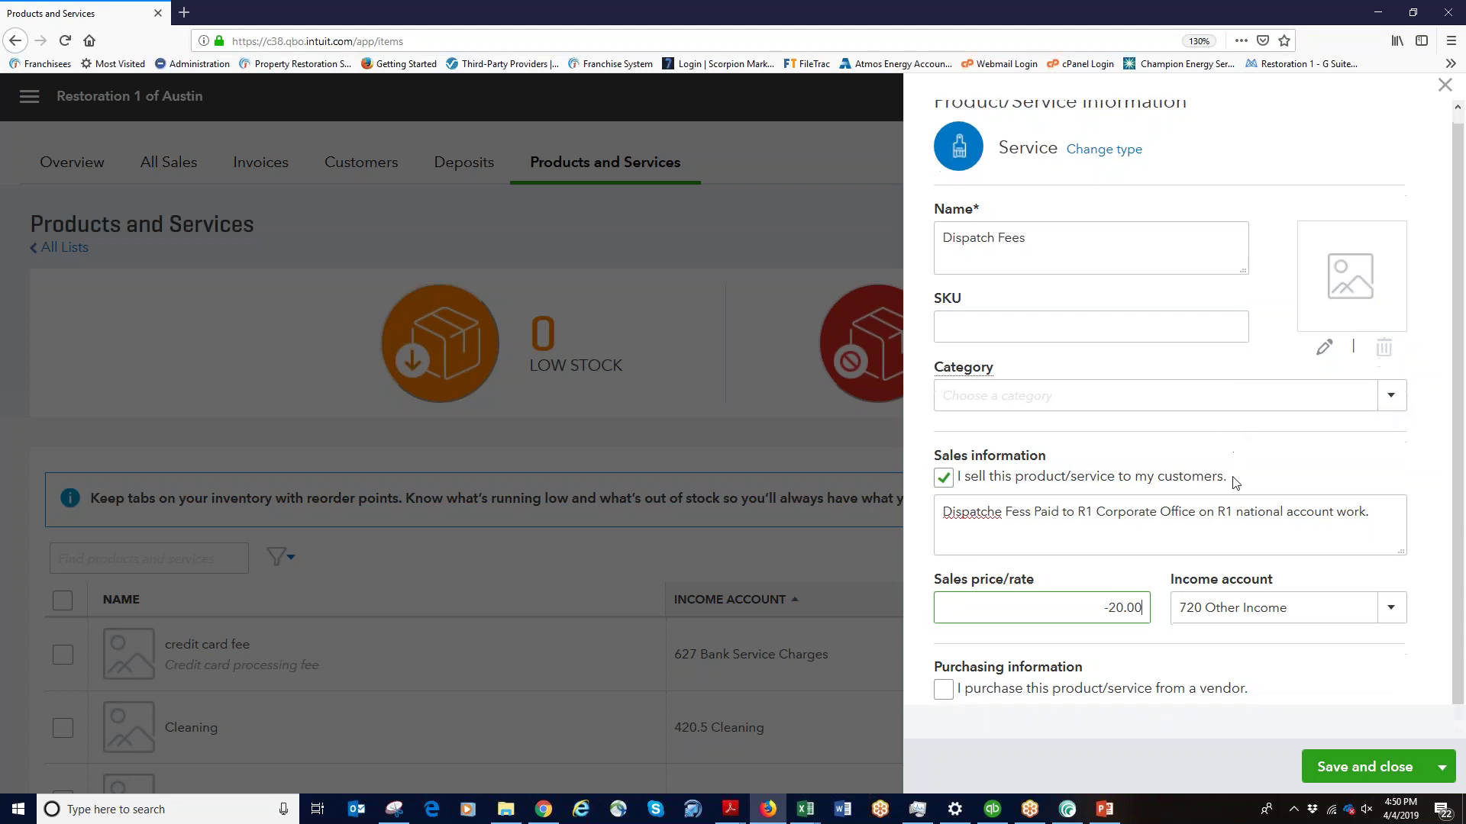
{"action": "left_click", "coordinate": [1390, 604]}
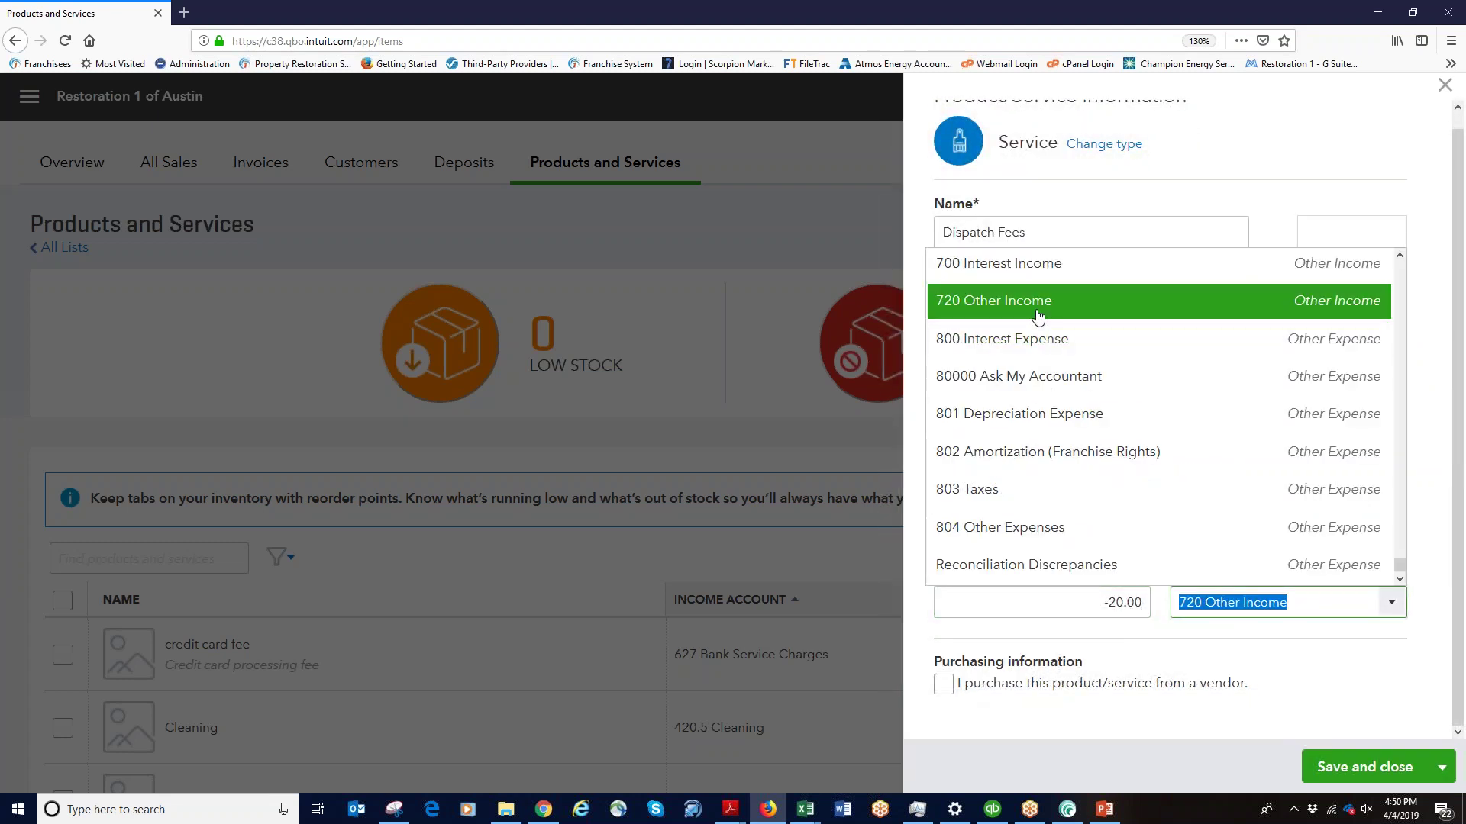
{"action": "type", "text": "619"}
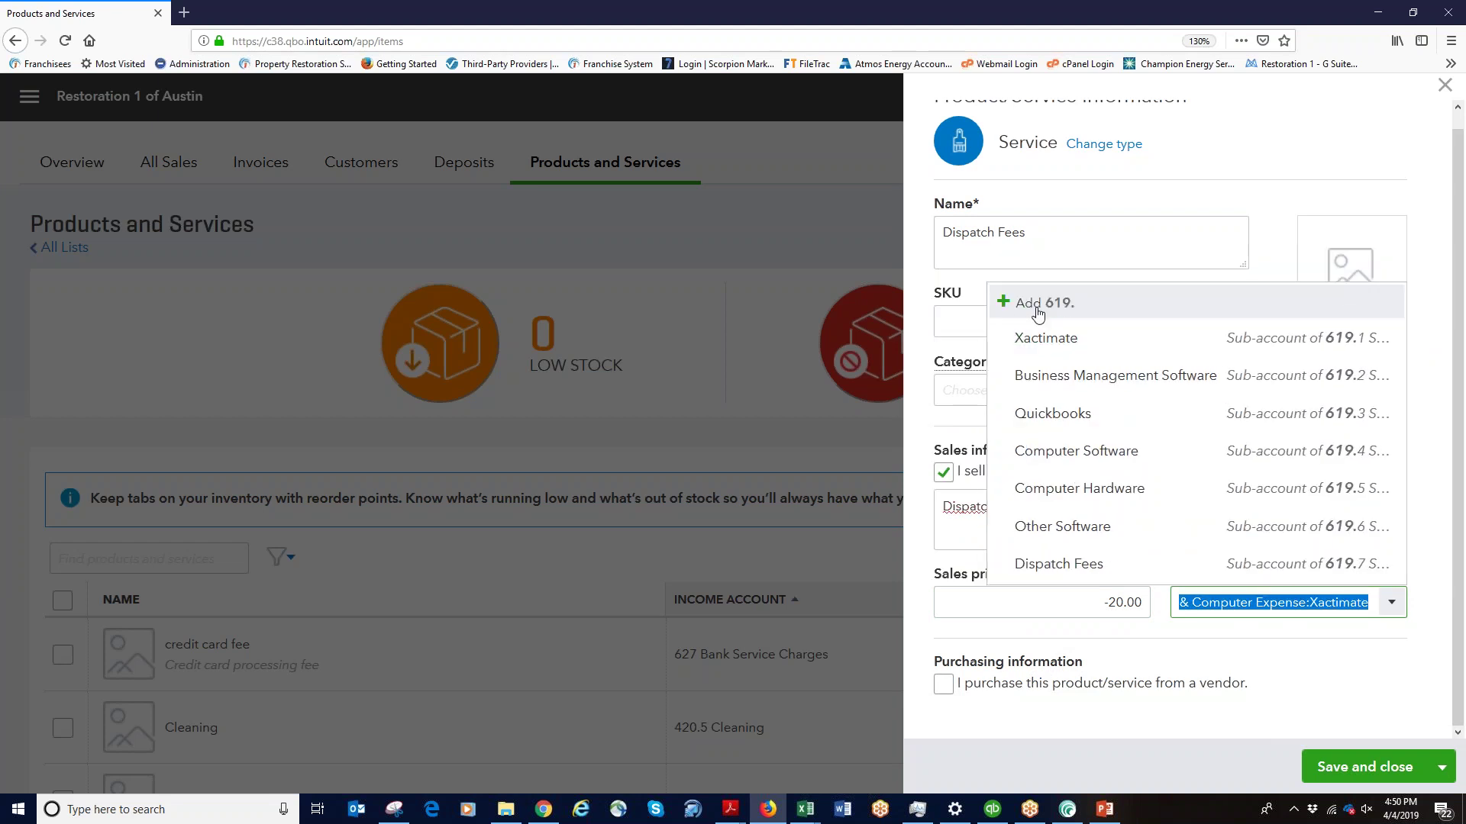
{"action": "left_click", "coordinate": [1087, 568]}
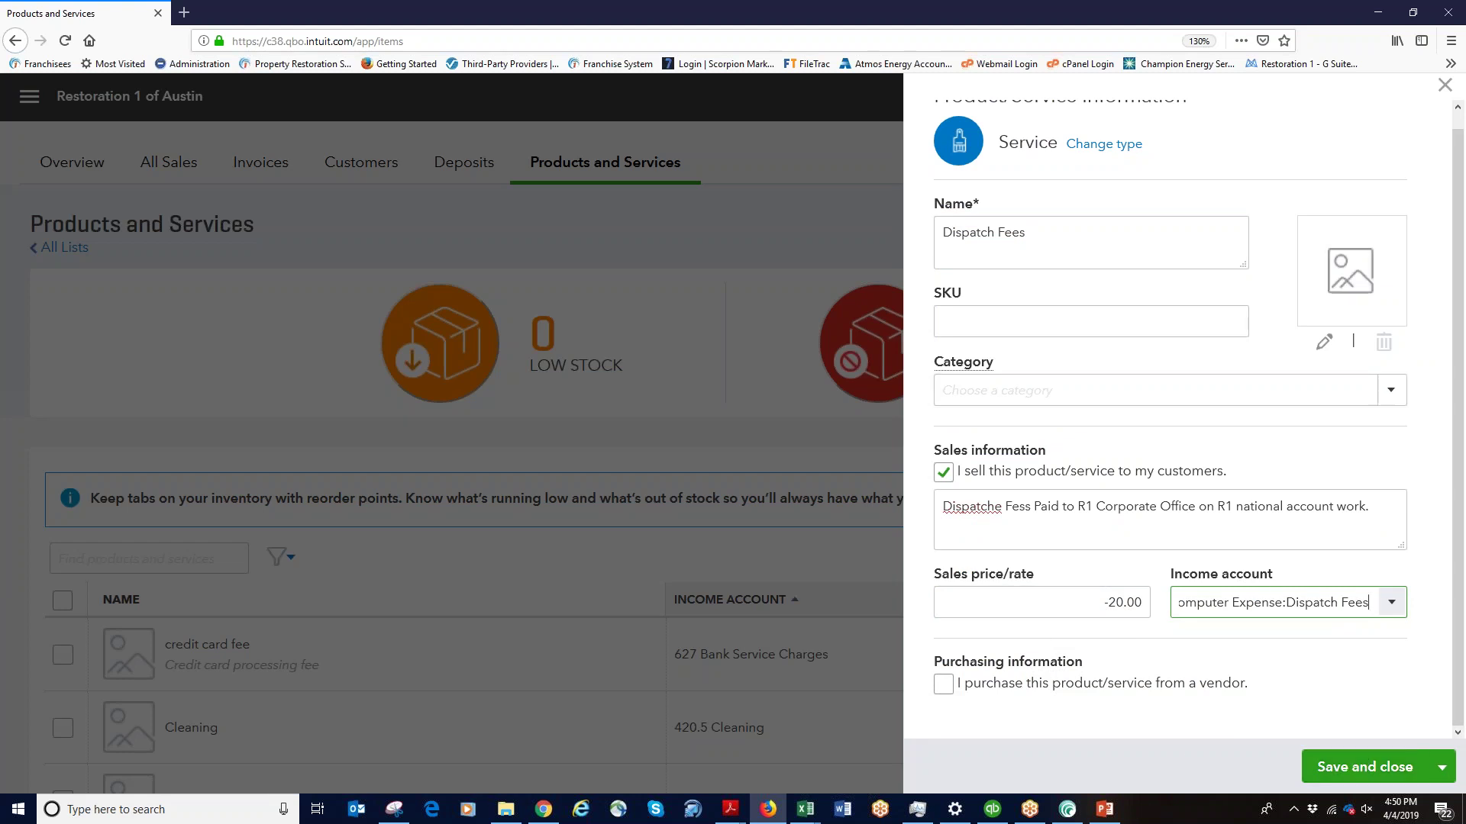
{"action": "left_click", "coordinate": [1359, 779]}
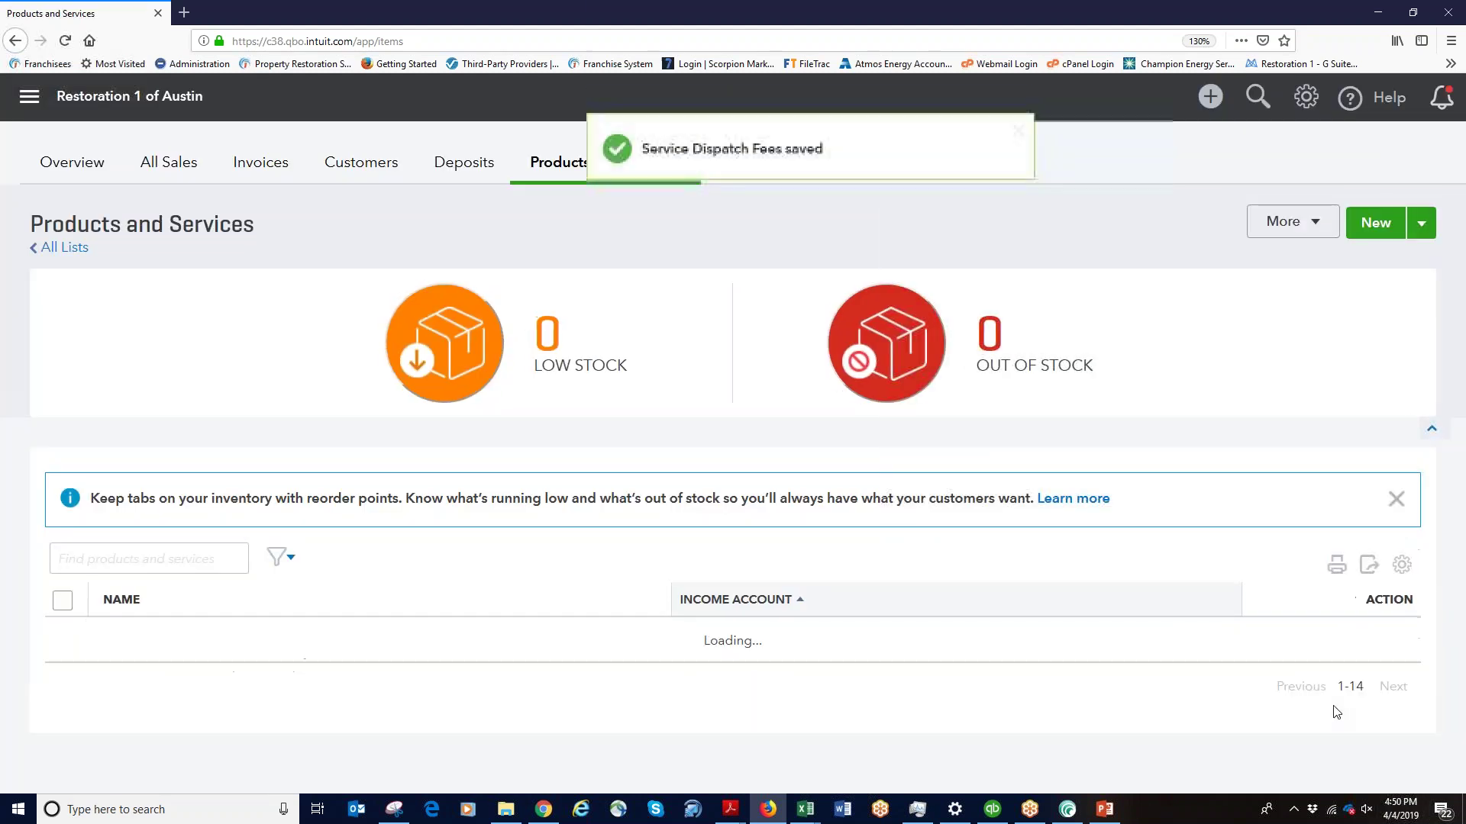
Add another Service item to the Products and Services list and name it "R1 Claim Management Fees"
{"action": "left_click", "coordinate": [1360, 229]}
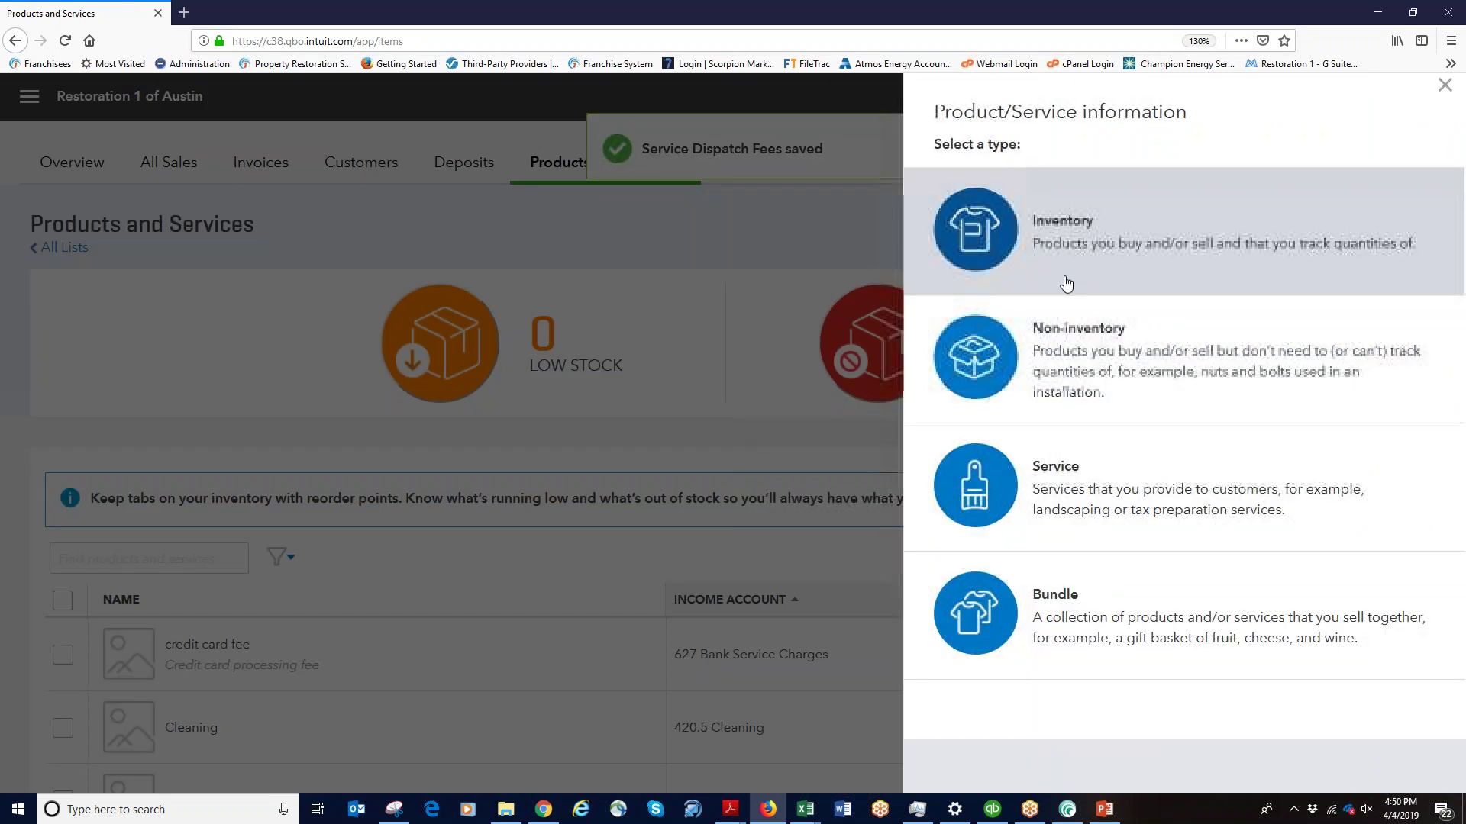
{"action": "left_click", "coordinate": [1101, 505]}
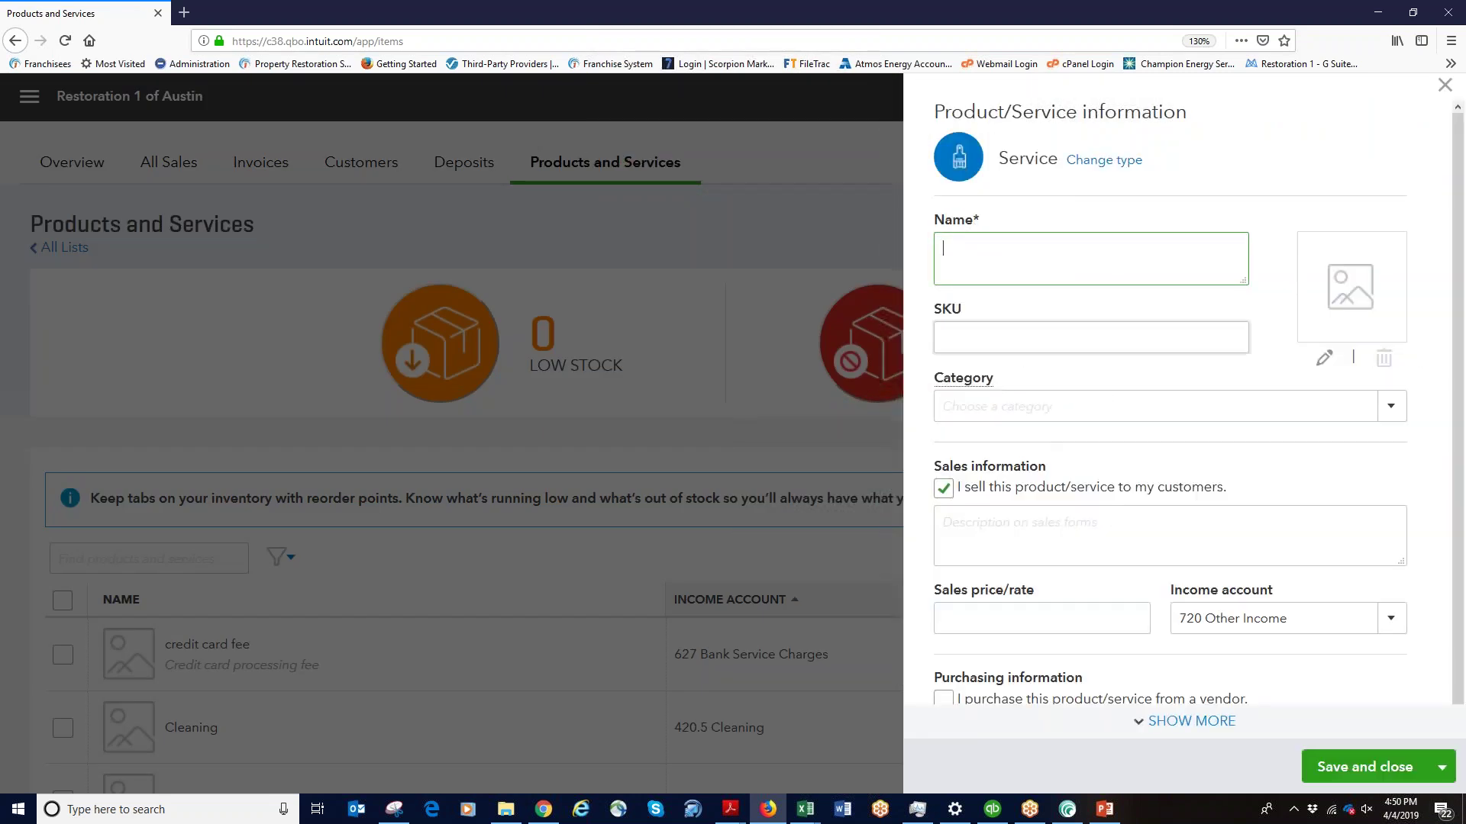
{"action": "type", "text": "R1 Claim MaNANAGE"}
{"action": "key", "text": "BackSpace"}
{"action": "key", "text": "BackSpace"}
{"action": "key", "text": "BackSpace"}
{"action": "key", "text": "BackSpace"}
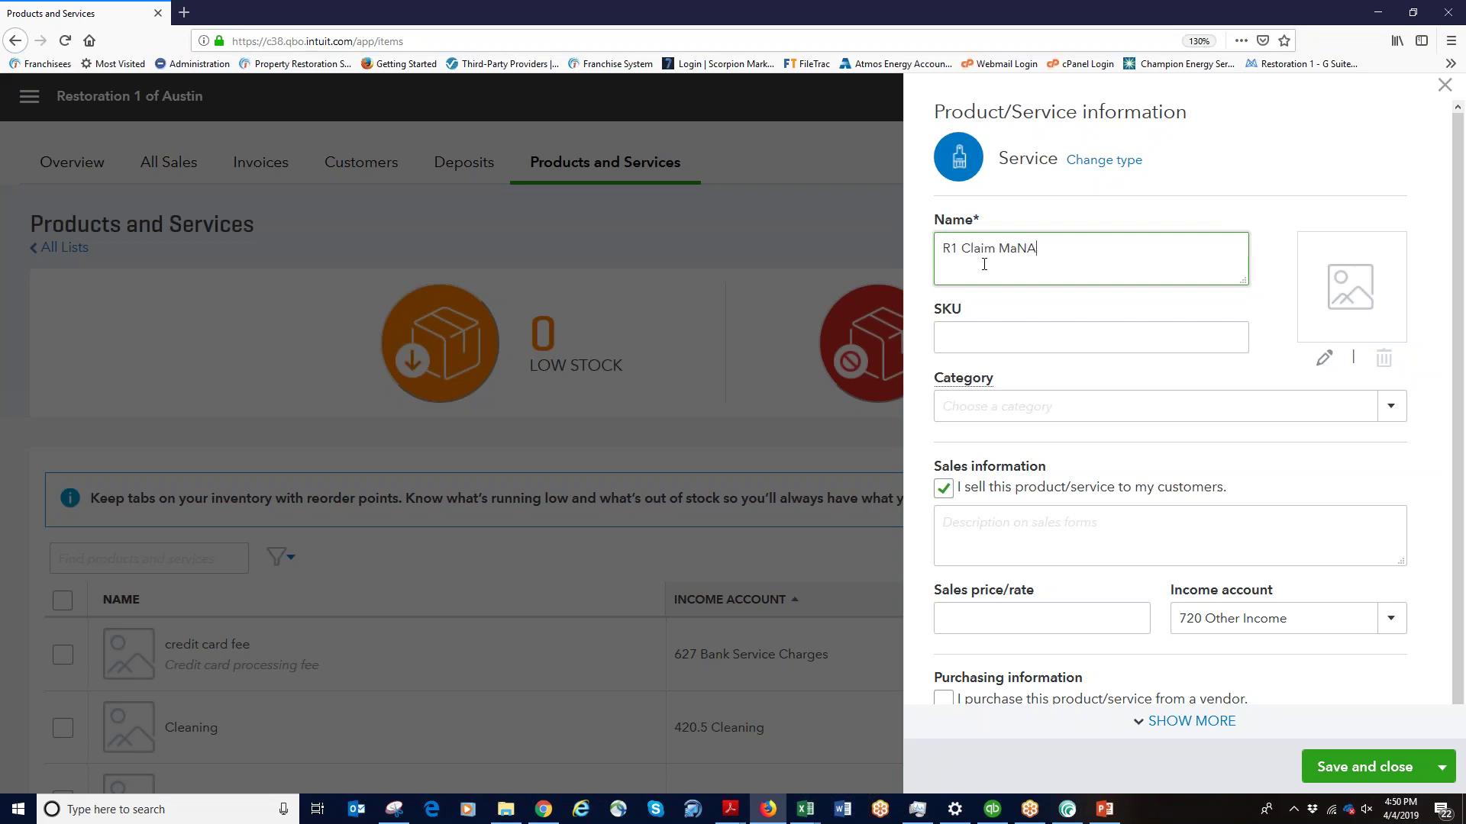
{"action": "type", "text": "nagement Fees"}
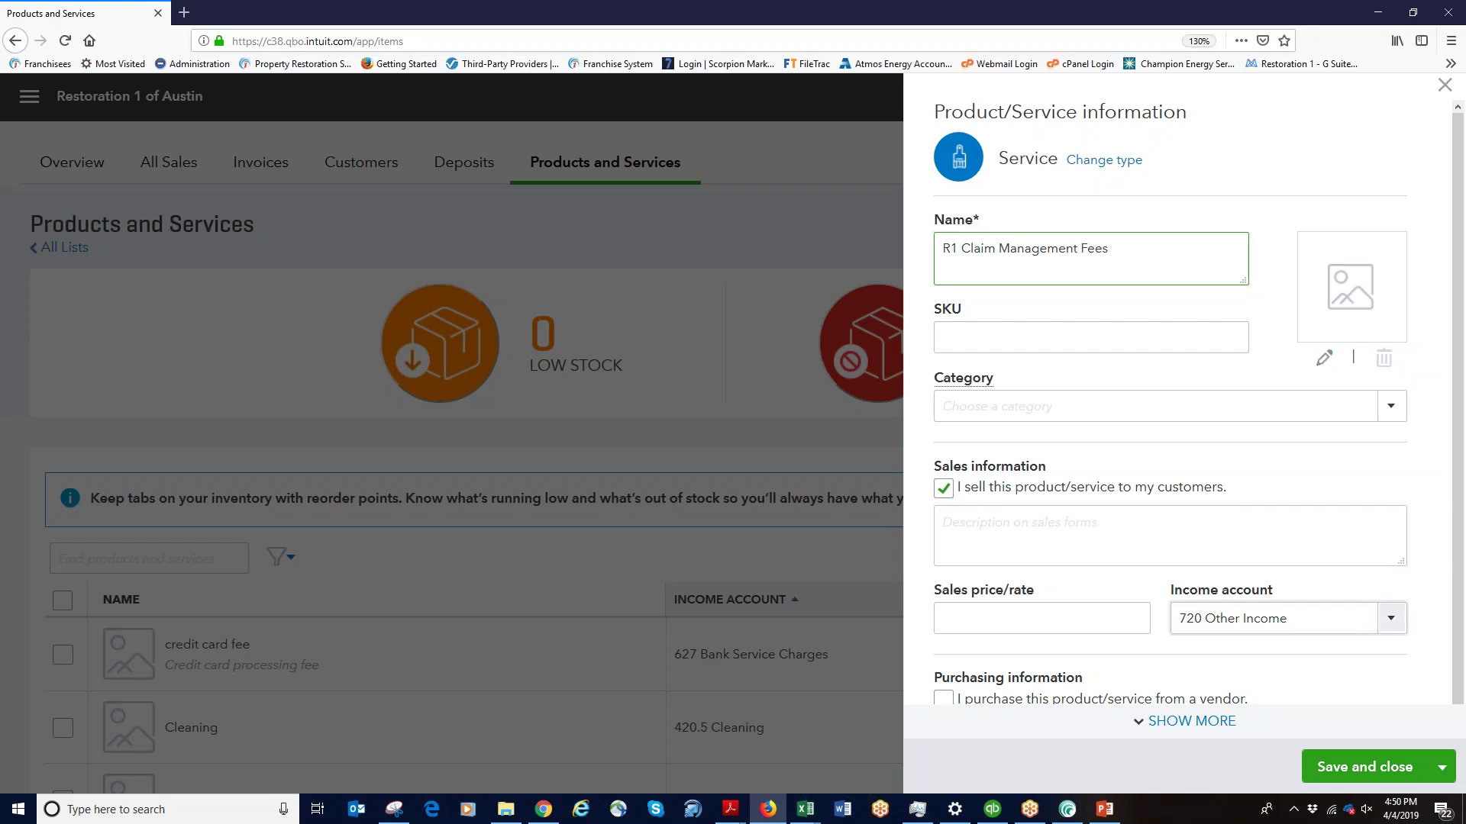
Enter the sales description "Claim Management based off a % of gross collected sales." for the R1 Claim Management Fees item
{"action": "left_click", "coordinate": [1014, 528]}
{"action": "type", "text": "Claim Manag"}
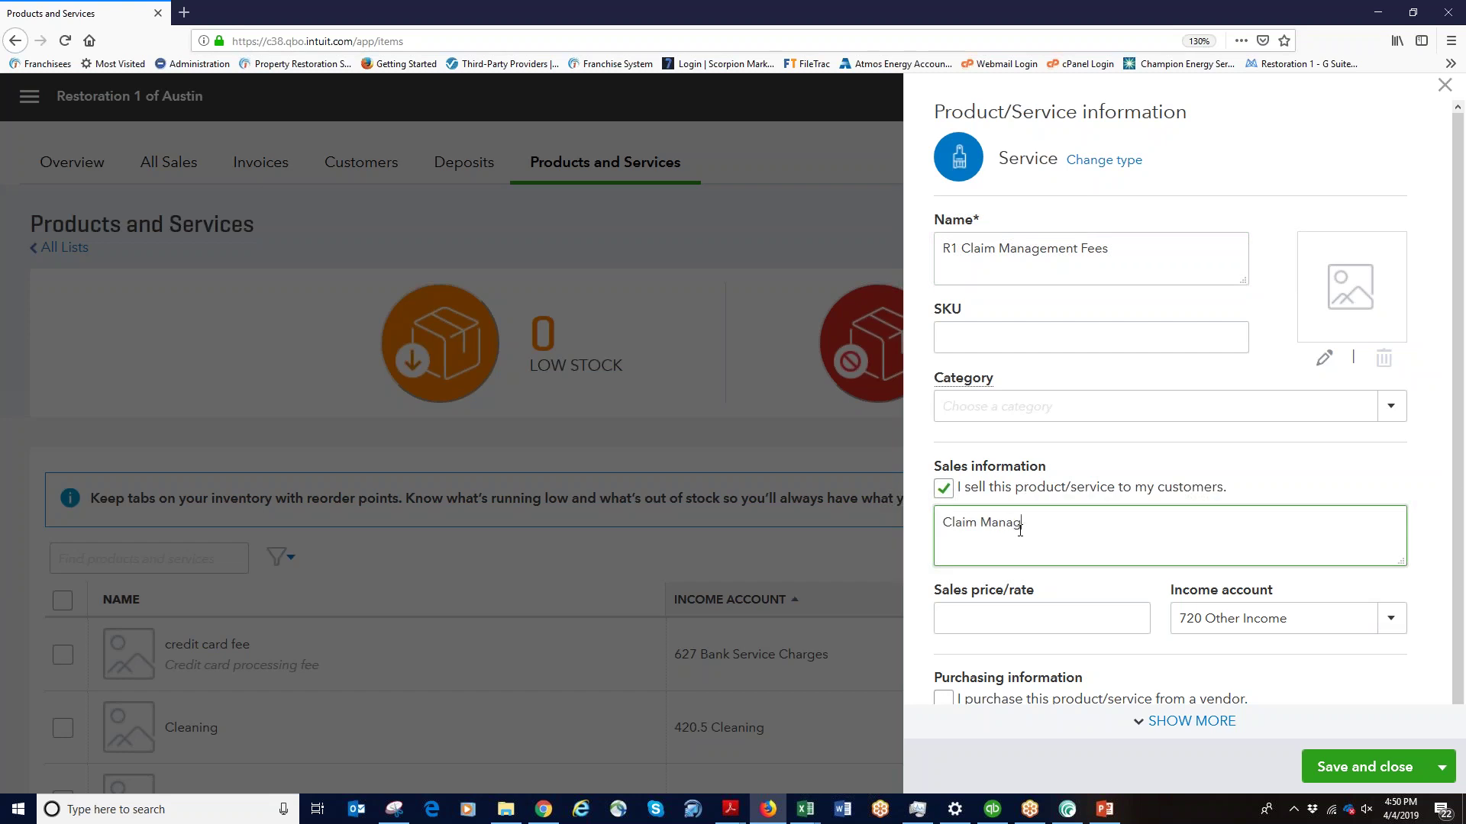
{"action": "type", "text": "ement based off a % of gross collected sales."}
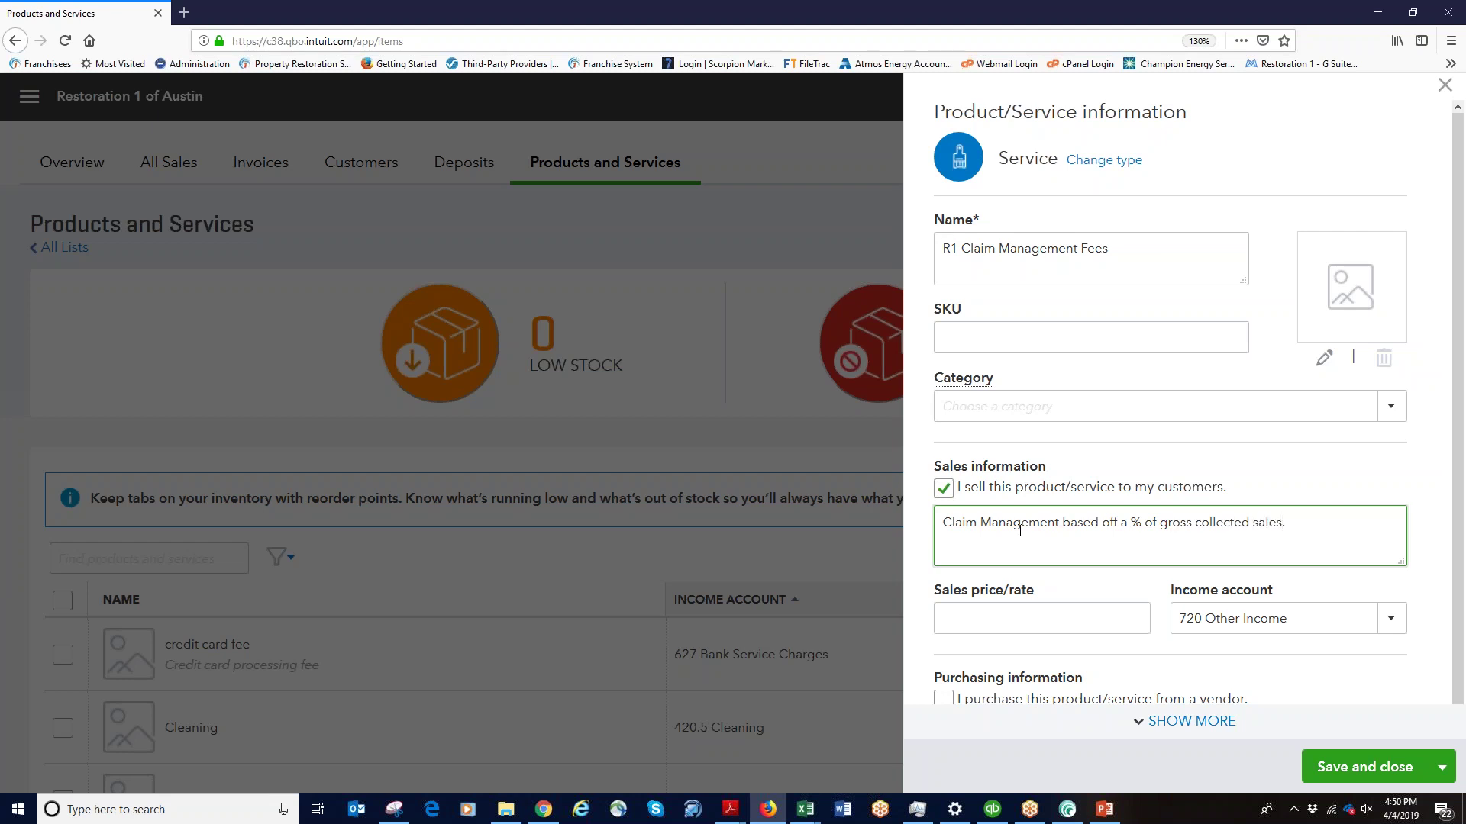
Set the income account of the R1 Claim Management Fees item to 517.2 R1 Claim Management Fees
{"action": "left_click", "coordinate": [1390, 618]}
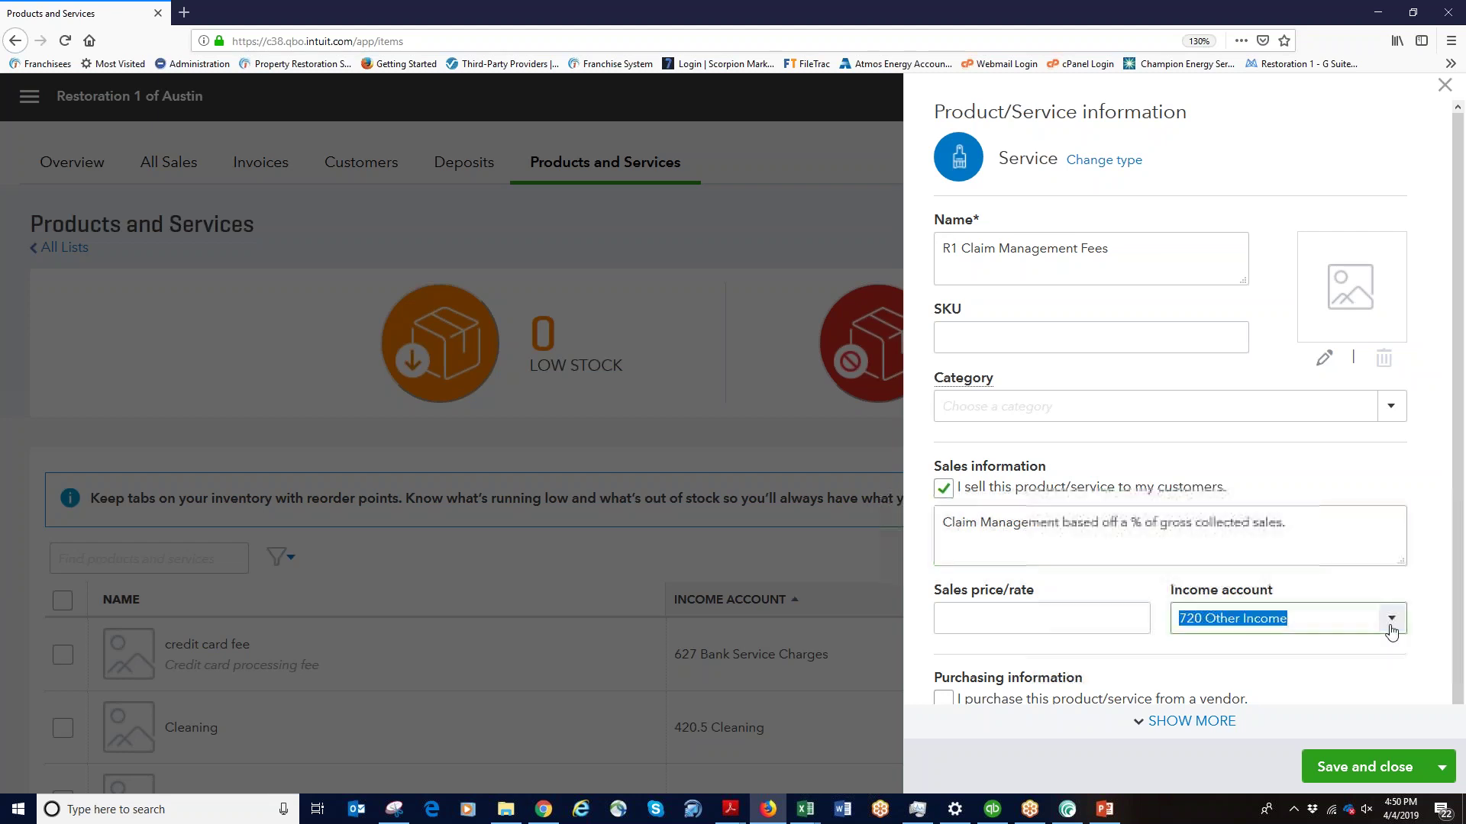
{"action": "scroll", "coordinate": [1123, 438], "scroll_direction": "up", "scroll_amount": 5}
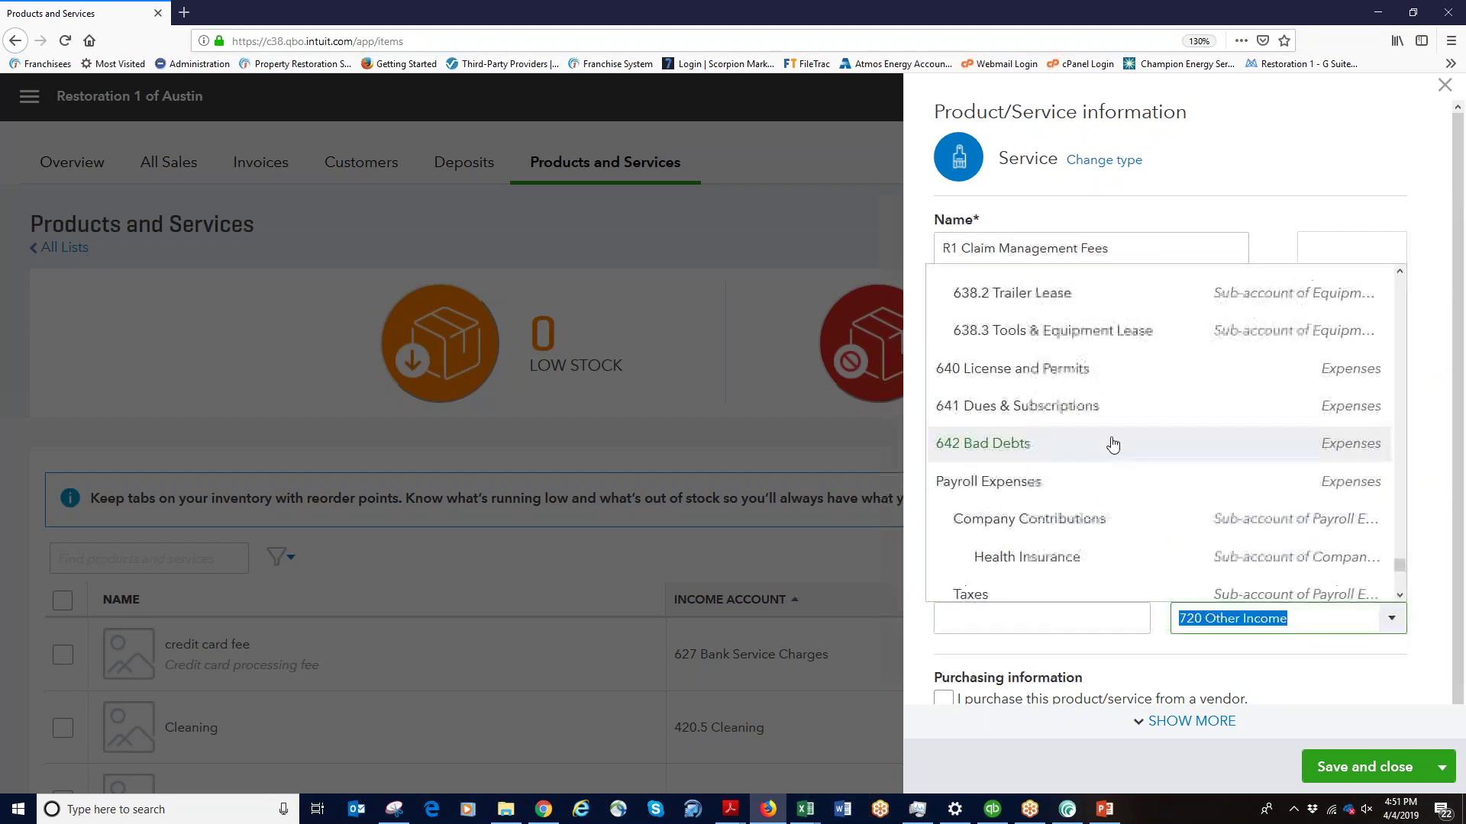
{"action": "scroll", "coordinate": [1107, 428], "scroll_direction": "up", "scroll_amount": 10}
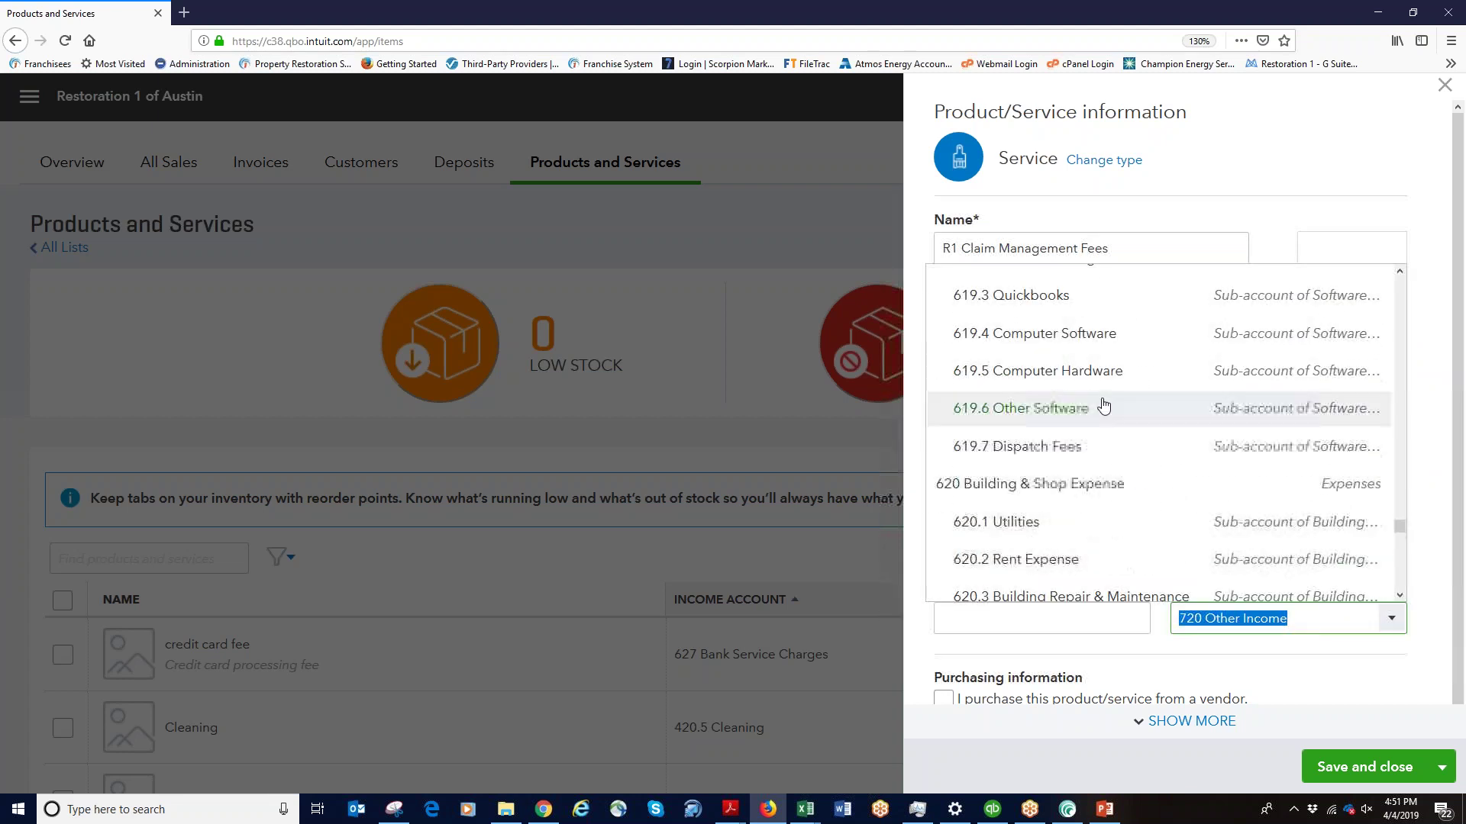
{"action": "scroll", "coordinate": [1104, 406], "scroll_direction": "up", "scroll_amount": 10}
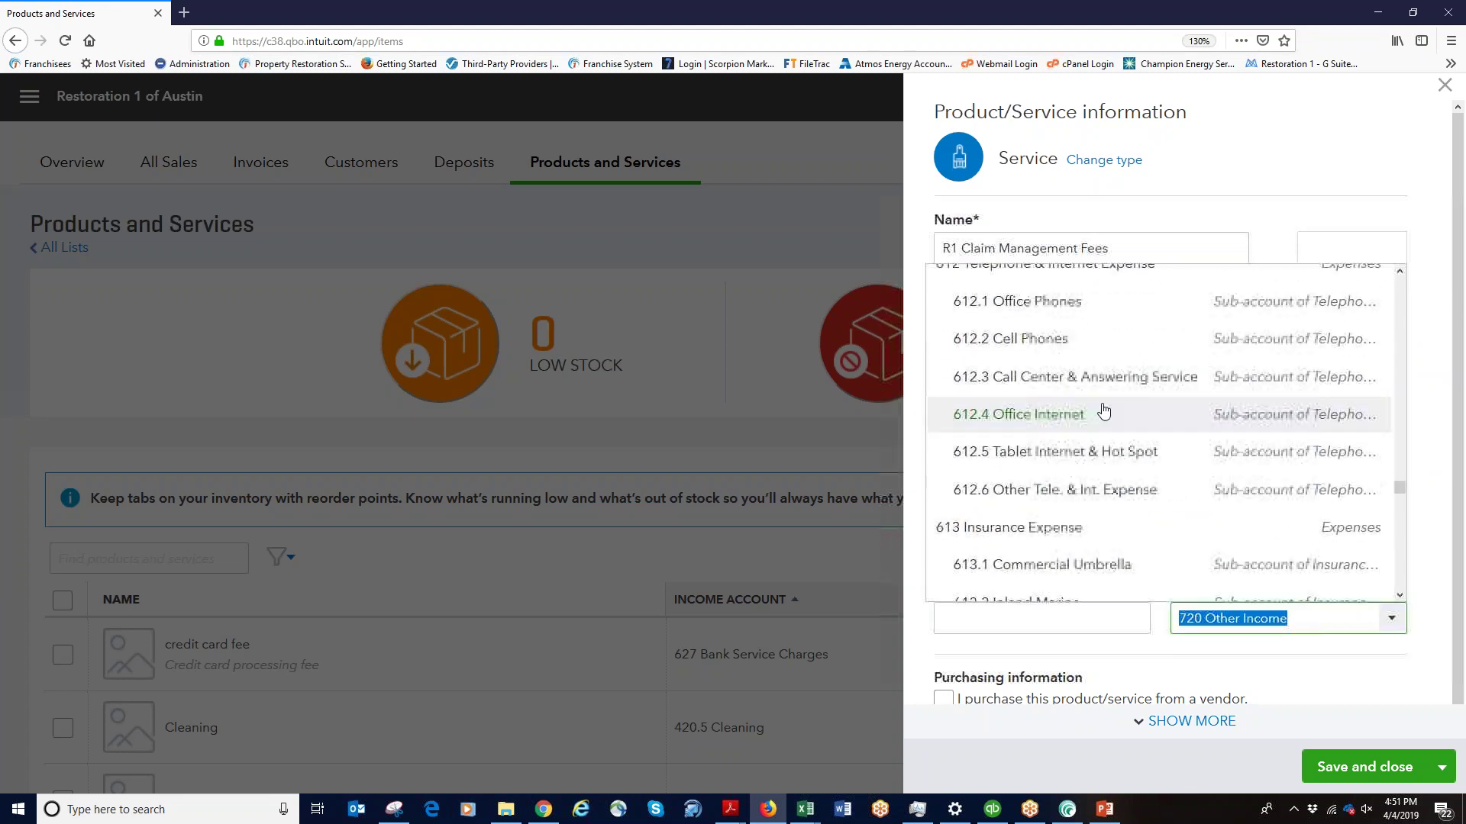
{"action": "scroll", "coordinate": [1104, 410], "scroll_direction": "up", "scroll_amount": 12}
{"action": "scroll", "coordinate": [1099, 419], "scroll_direction": "down", "scroll_amount": 2}
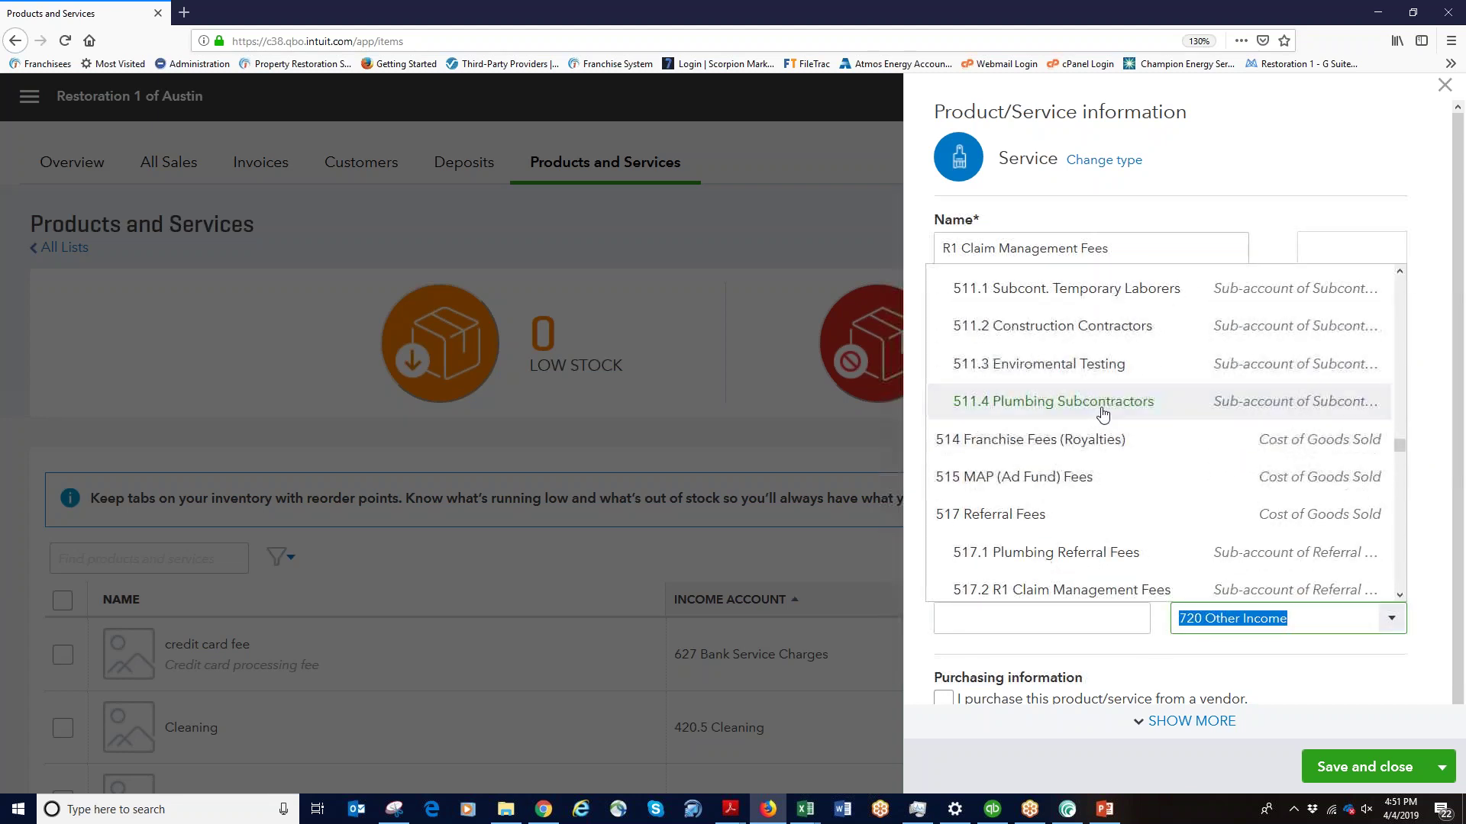
{"action": "scroll", "coordinate": [1100, 419], "scroll_direction": "down", "scroll_amount": 3}
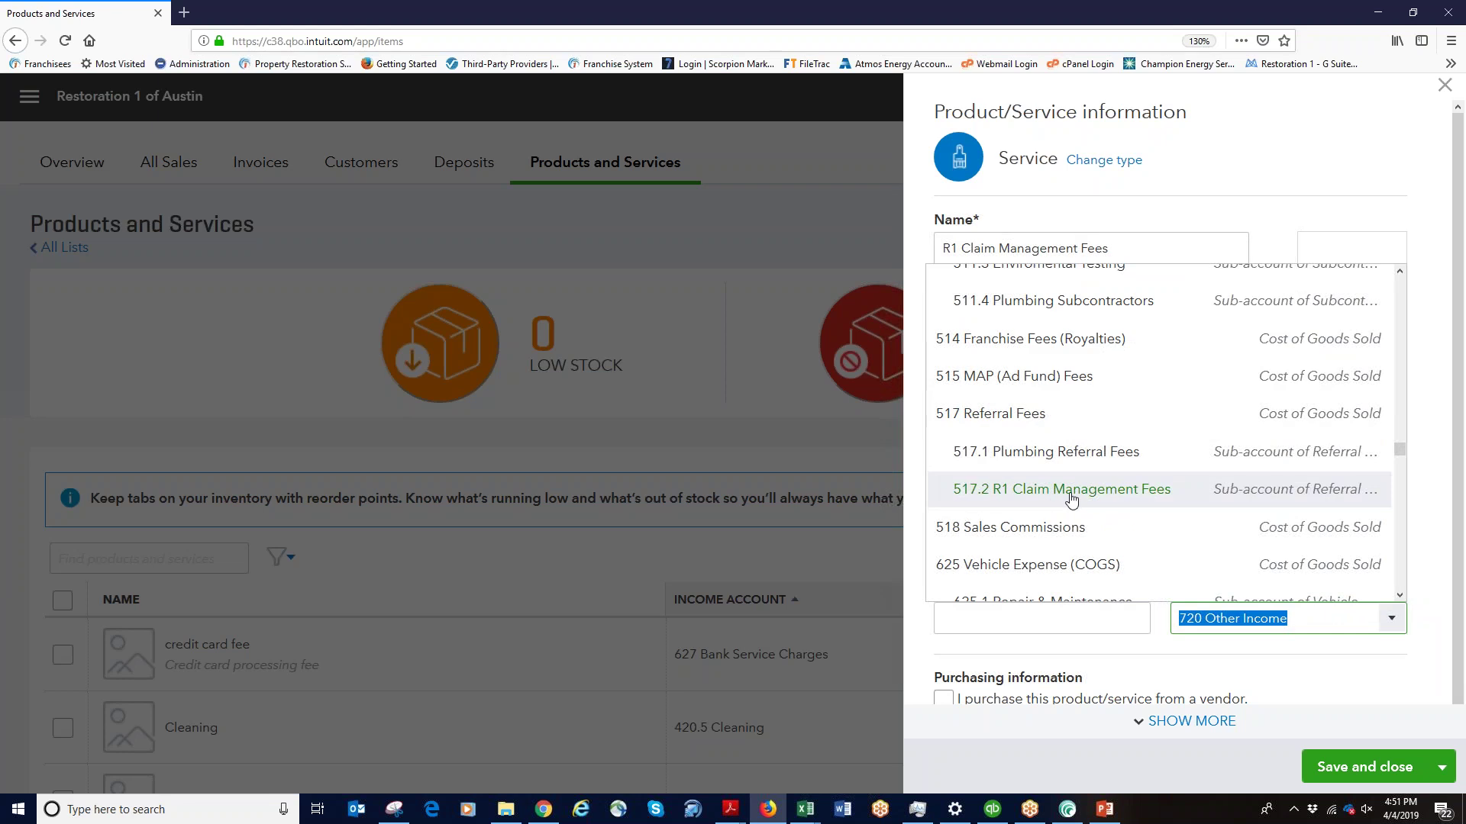
{"action": "left_click", "coordinate": [1069, 489]}
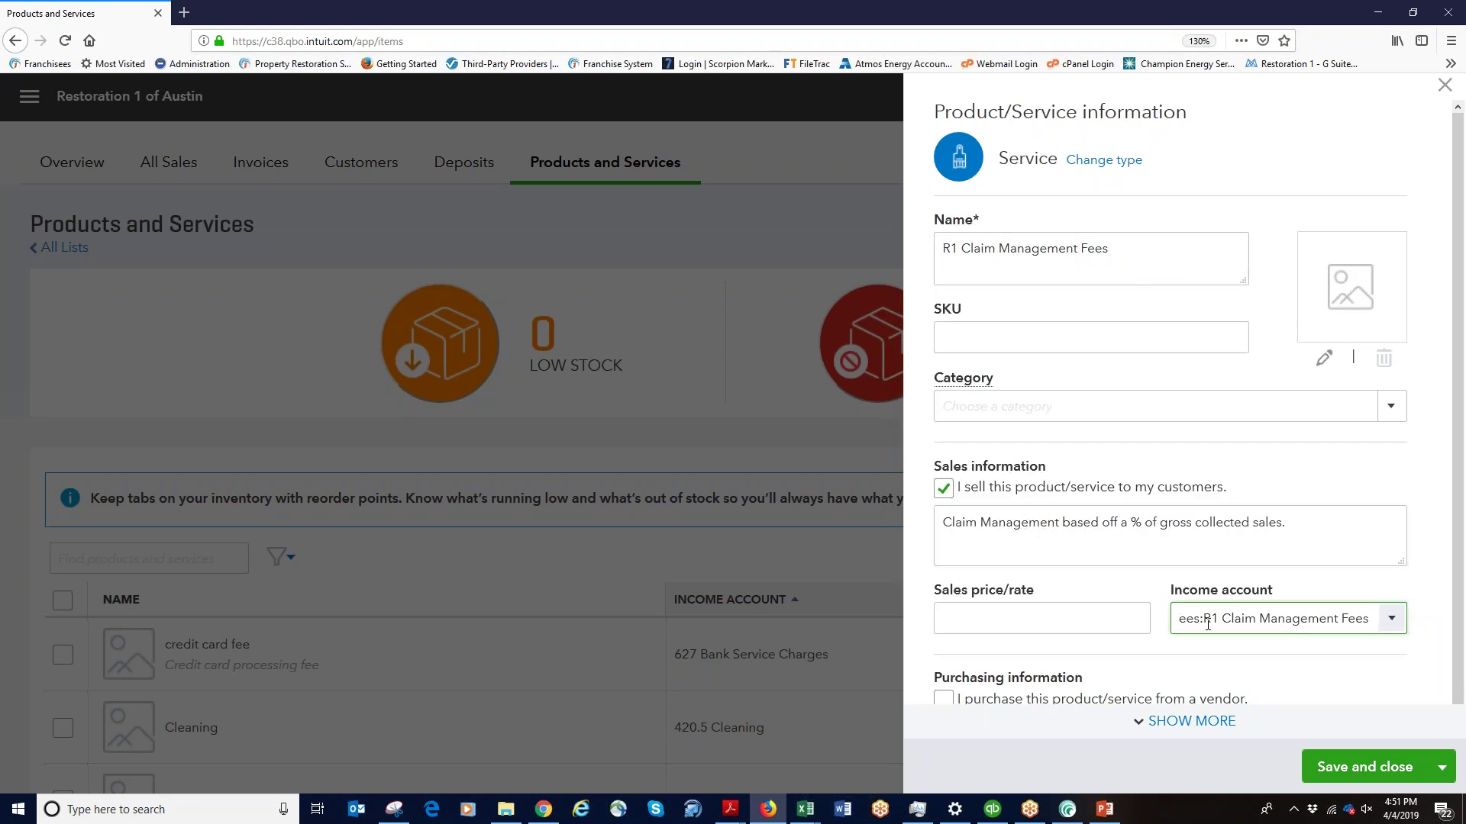
Go to the sales price/rate field of the claim management item and highlight its label
{"action": "left_click", "coordinate": [1077, 617]}
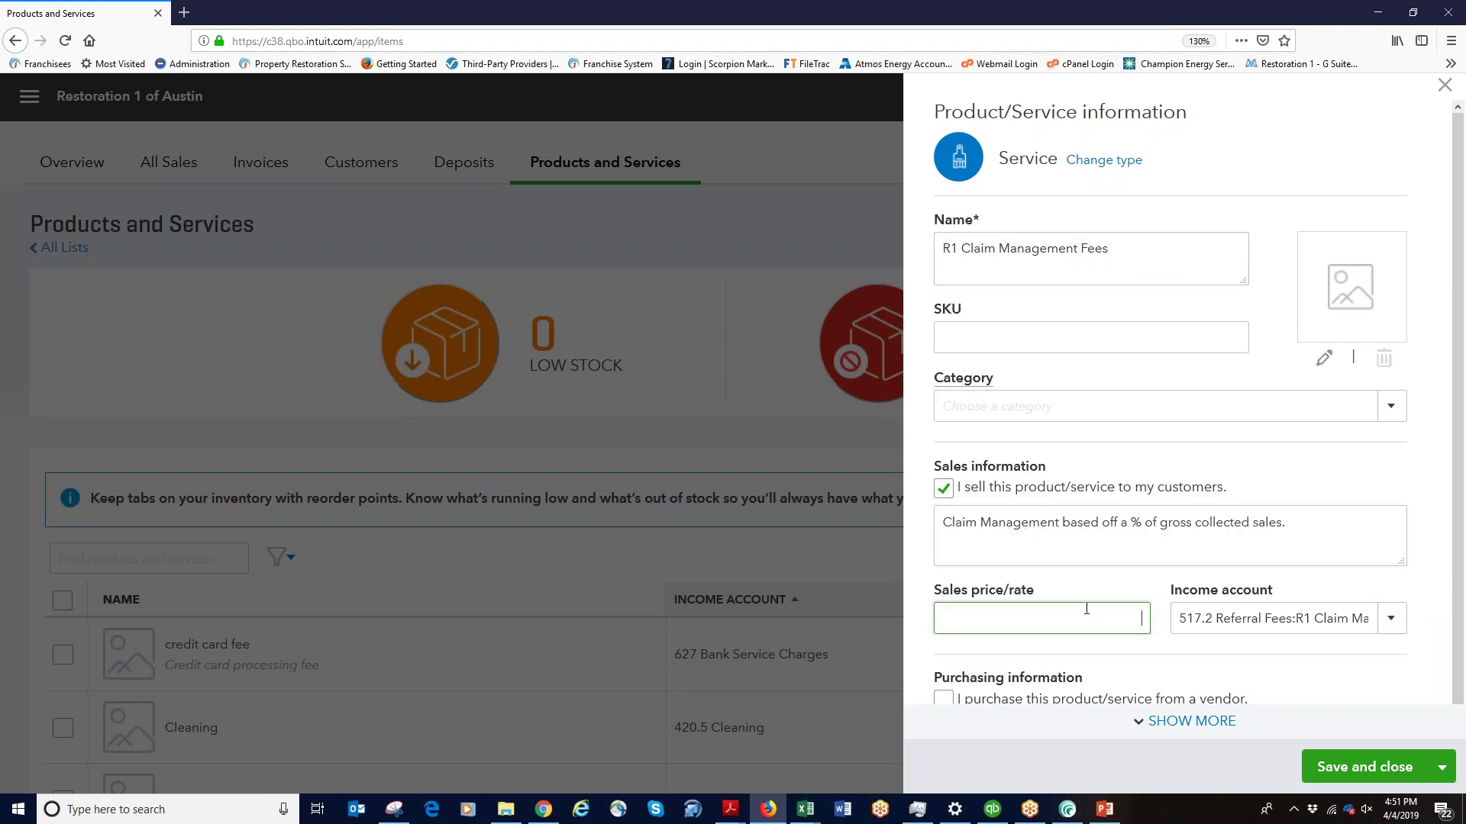
{"action": "scroll", "coordinate": [1080, 615], "scroll_direction": "down", "scroll_amount": 1}
{"action": "left_click_drag", "start_coordinate": [1050, 586], "coordinate": [936, 583]}
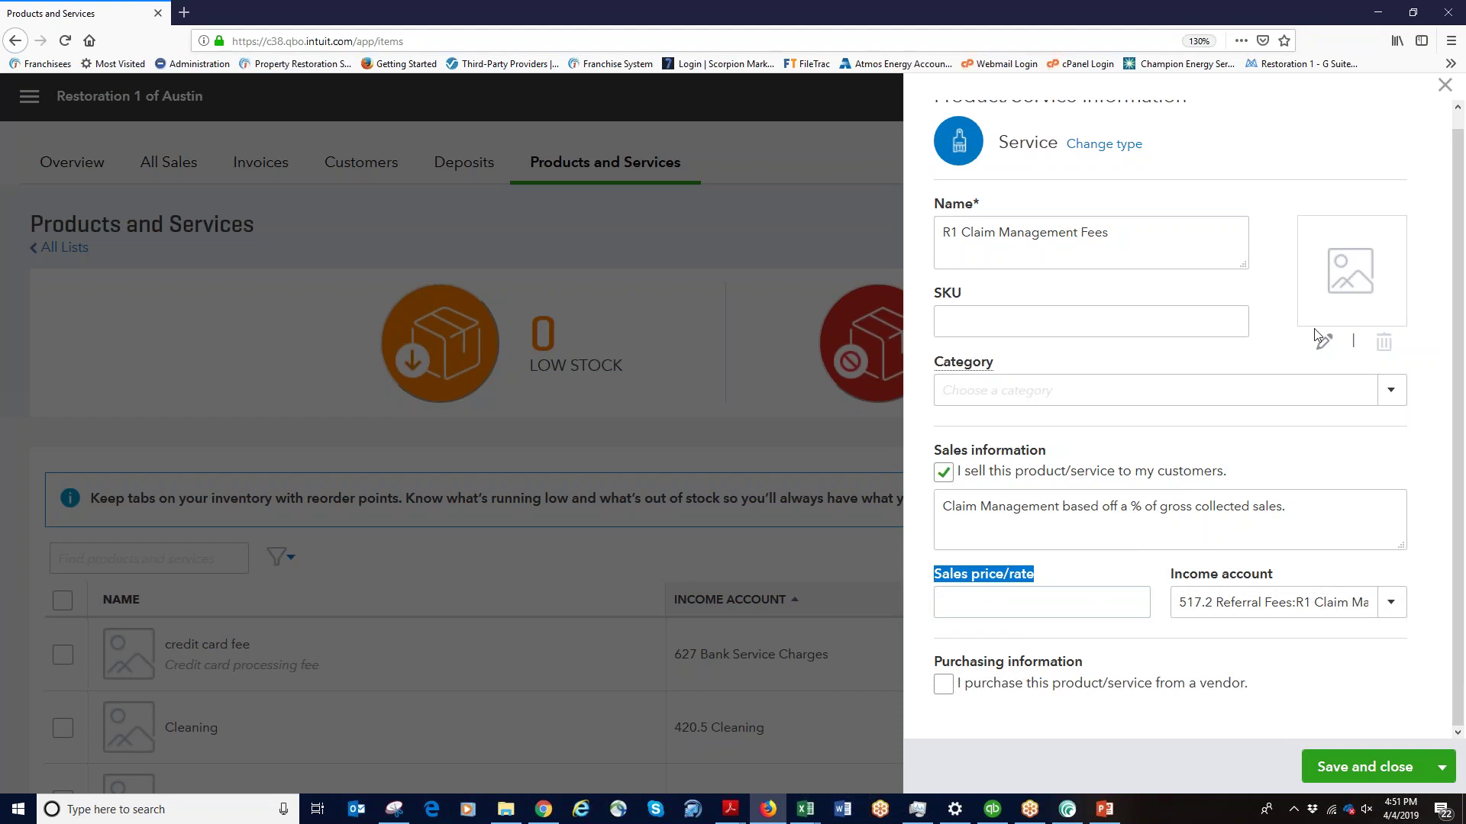
Save the R1 Claim Management Fees service item and close its form
{"action": "left_click_drag", "start_coordinate": [1111, 233], "coordinate": [992, 216]}
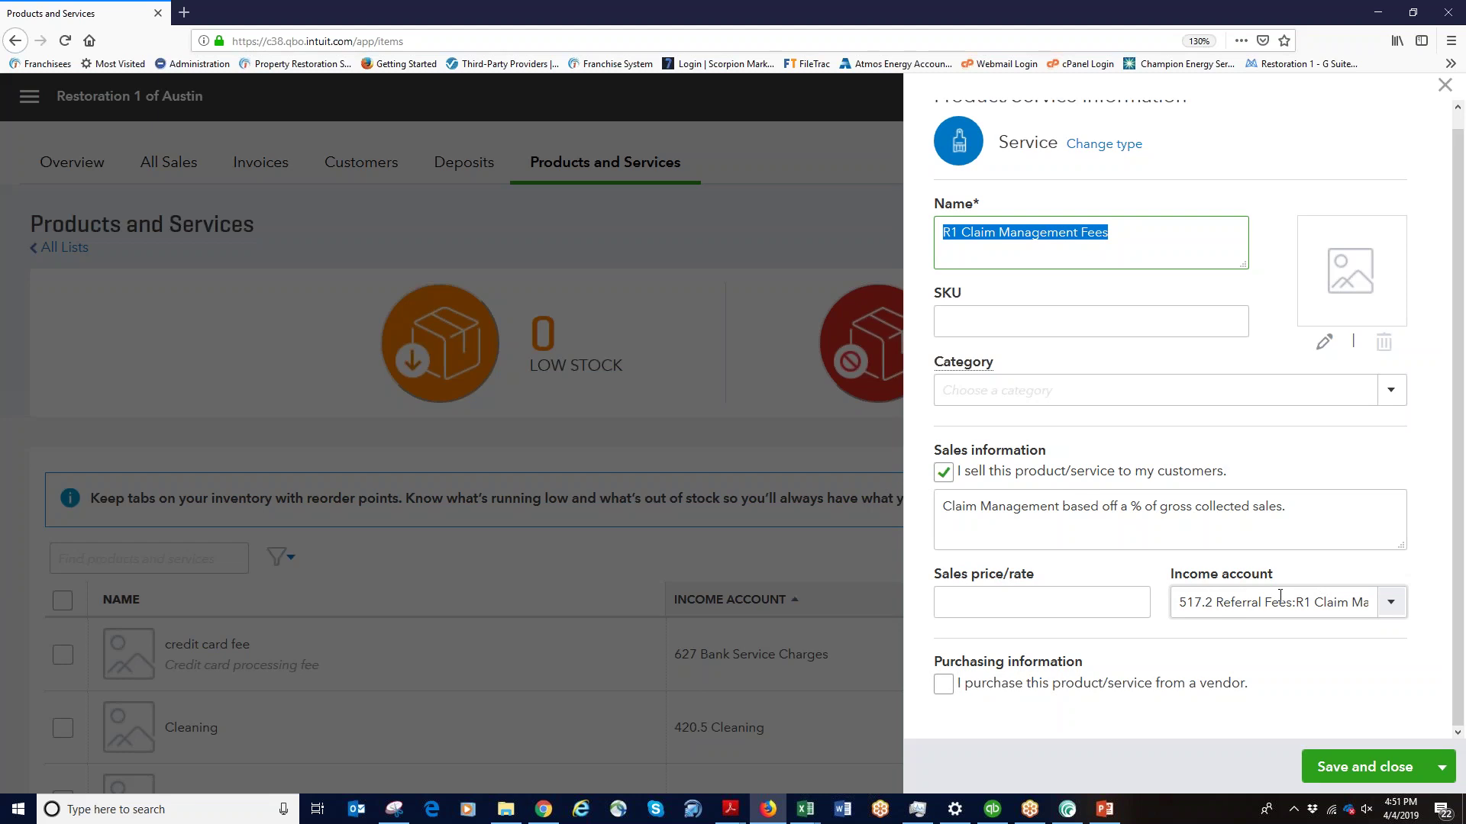
{"action": "left_click", "coordinate": [1380, 773]}
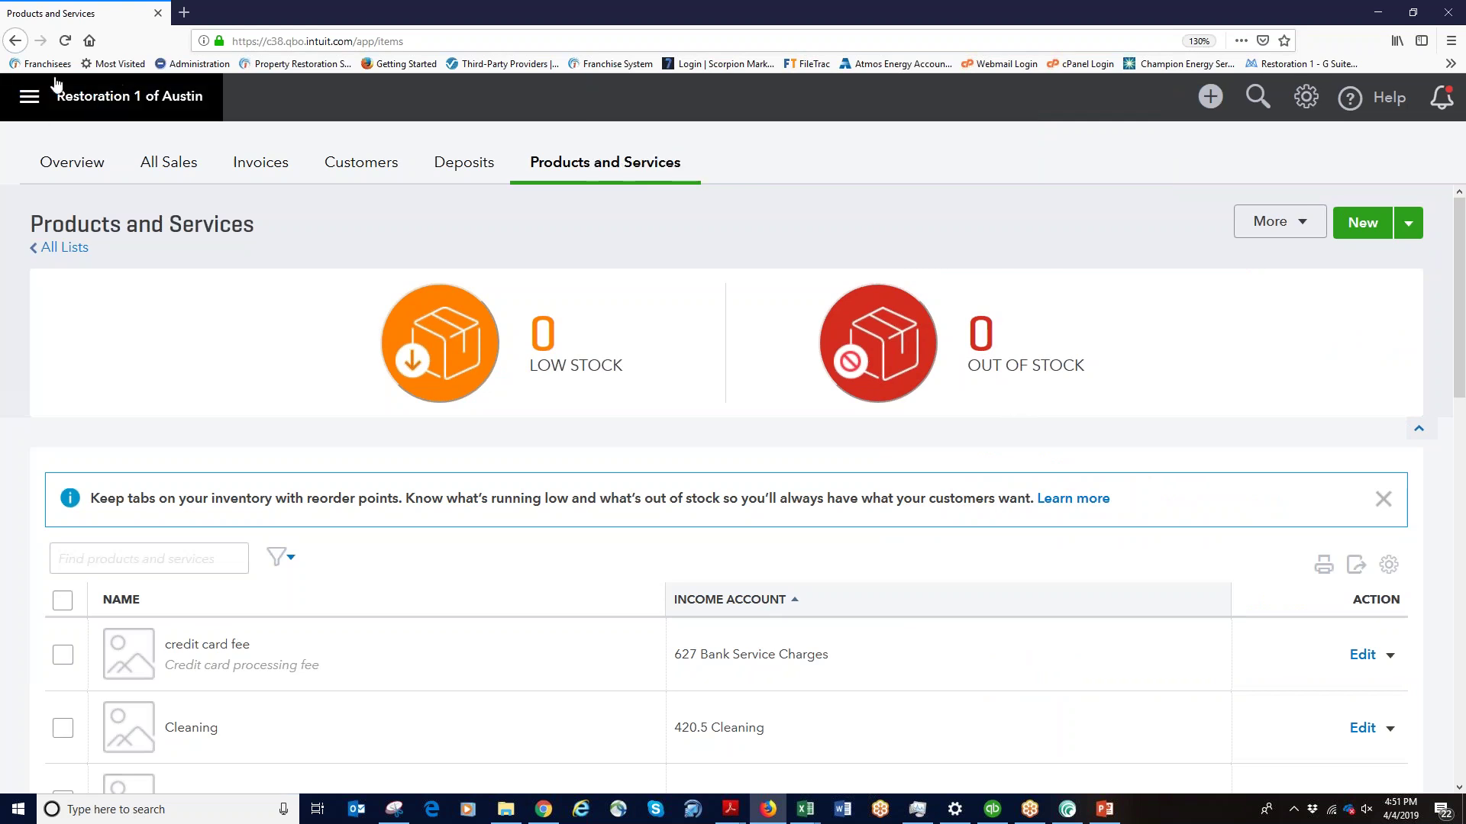
Go to the Invoices list in the Sales section and start a new invoice
{"action": "left_click", "coordinate": [29, 103]}
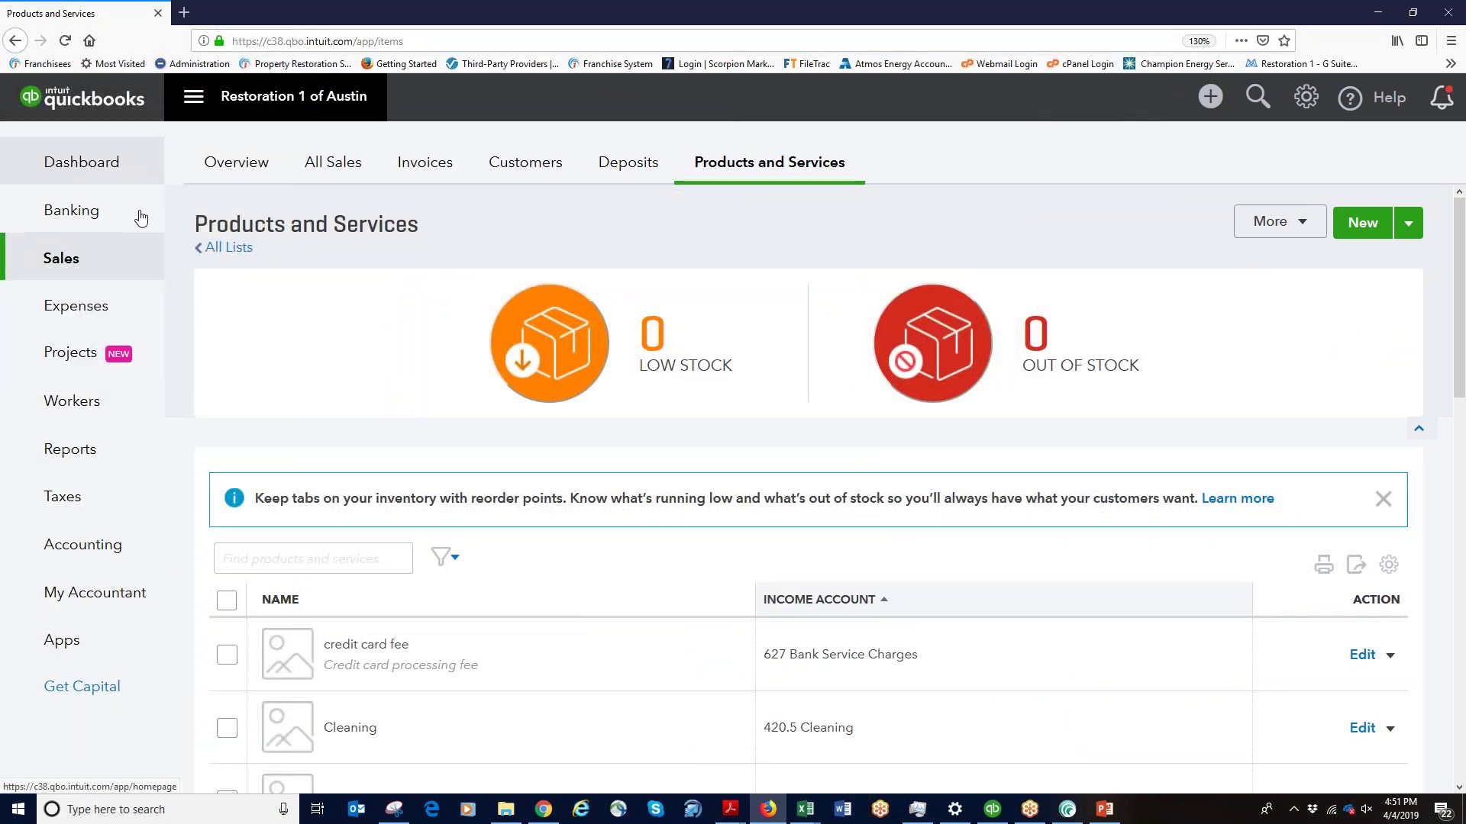
{"action": "left_click", "coordinate": [69, 262]}
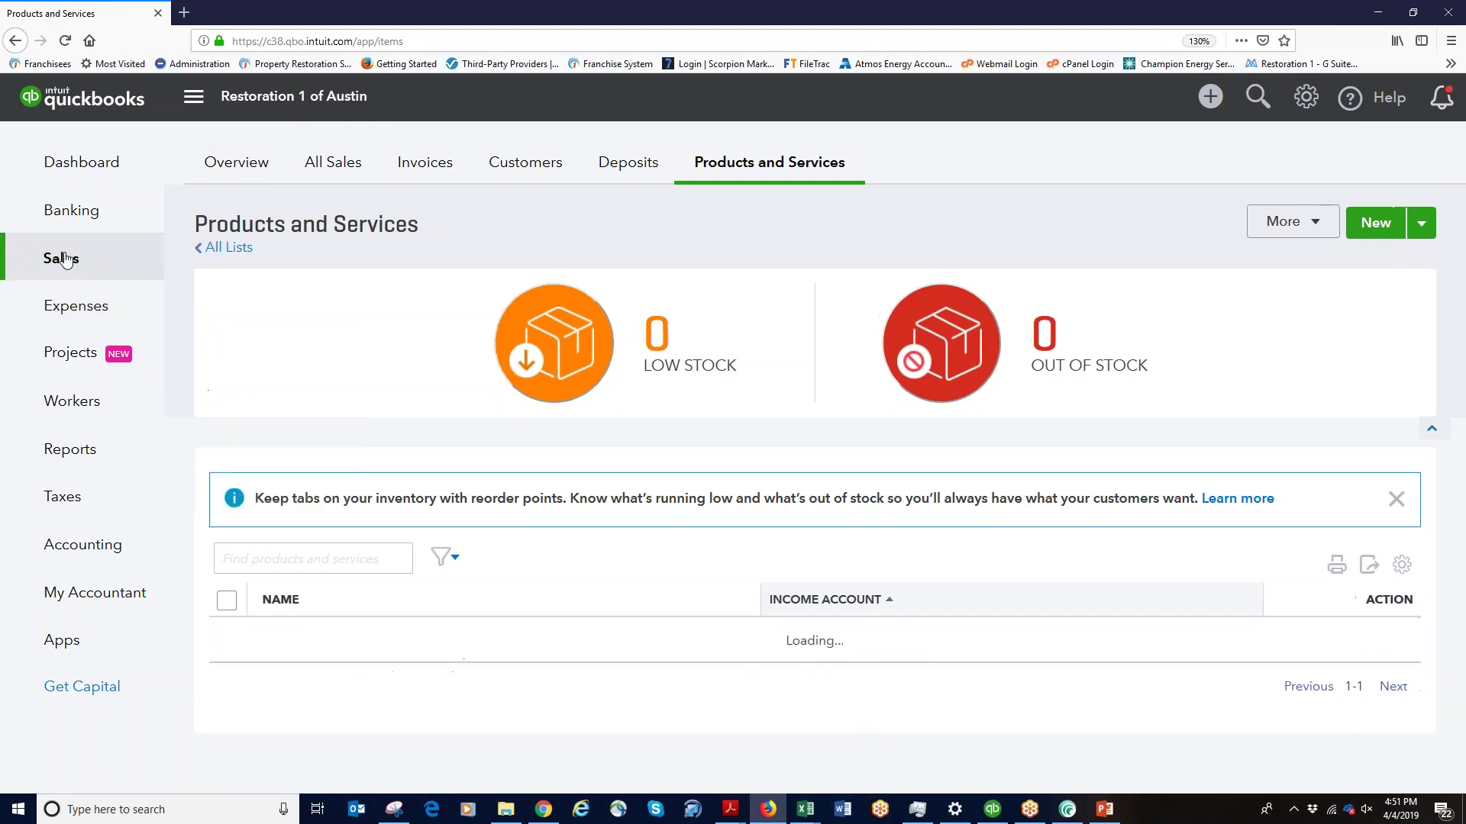
{"action": "scroll", "coordinate": [533, 376], "scroll_direction": "down", "scroll_amount": 5}
{"action": "scroll", "coordinate": [514, 376], "scroll_direction": "up", "scroll_amount": 3}
{"action": "scroll", "coordinate": [215, 363], "scroll_direction": "up", "scroll_amount": 2}
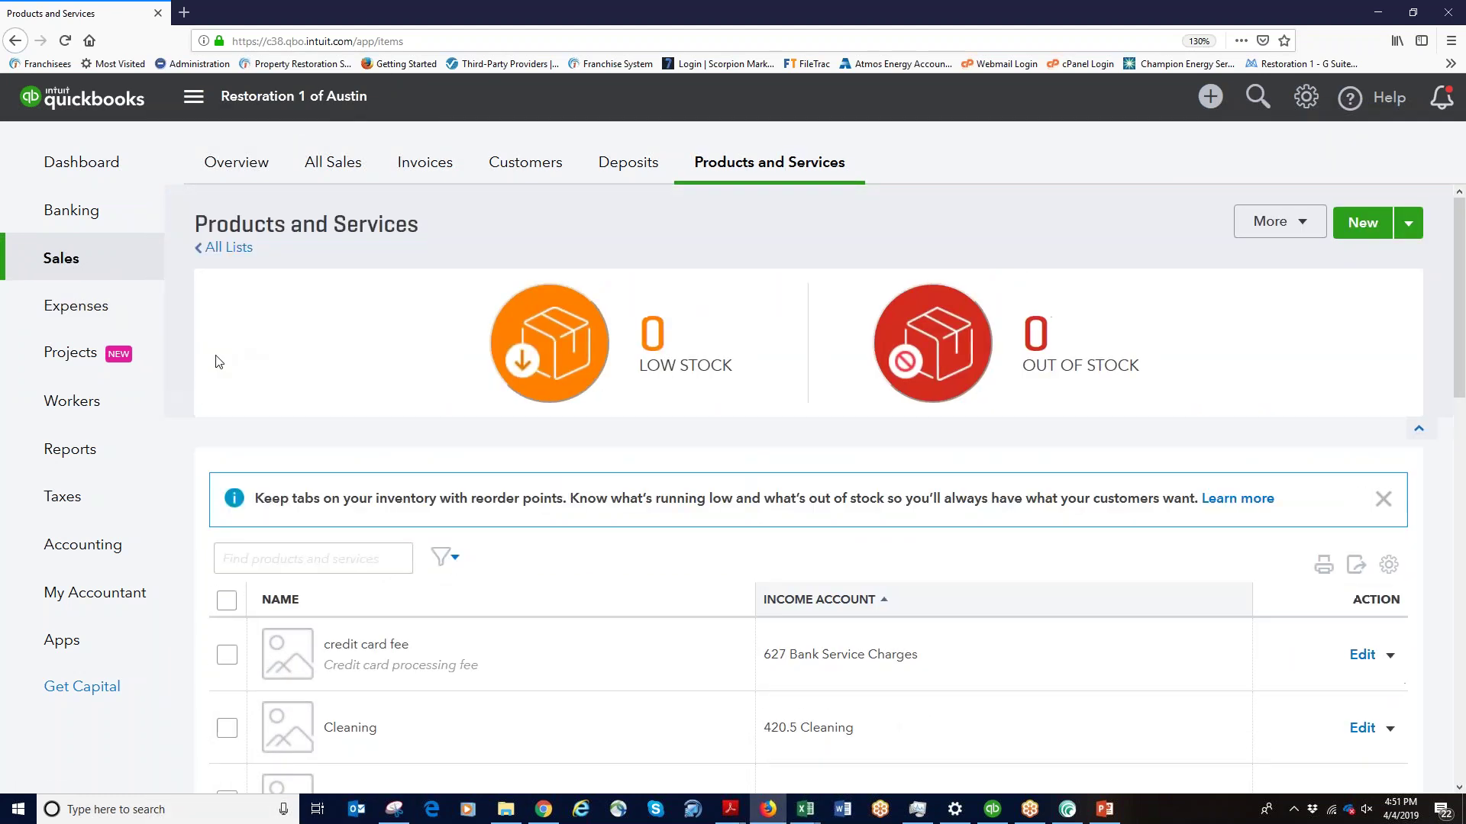
{"action": "mouse_move", "coordinate": [73, 267]}
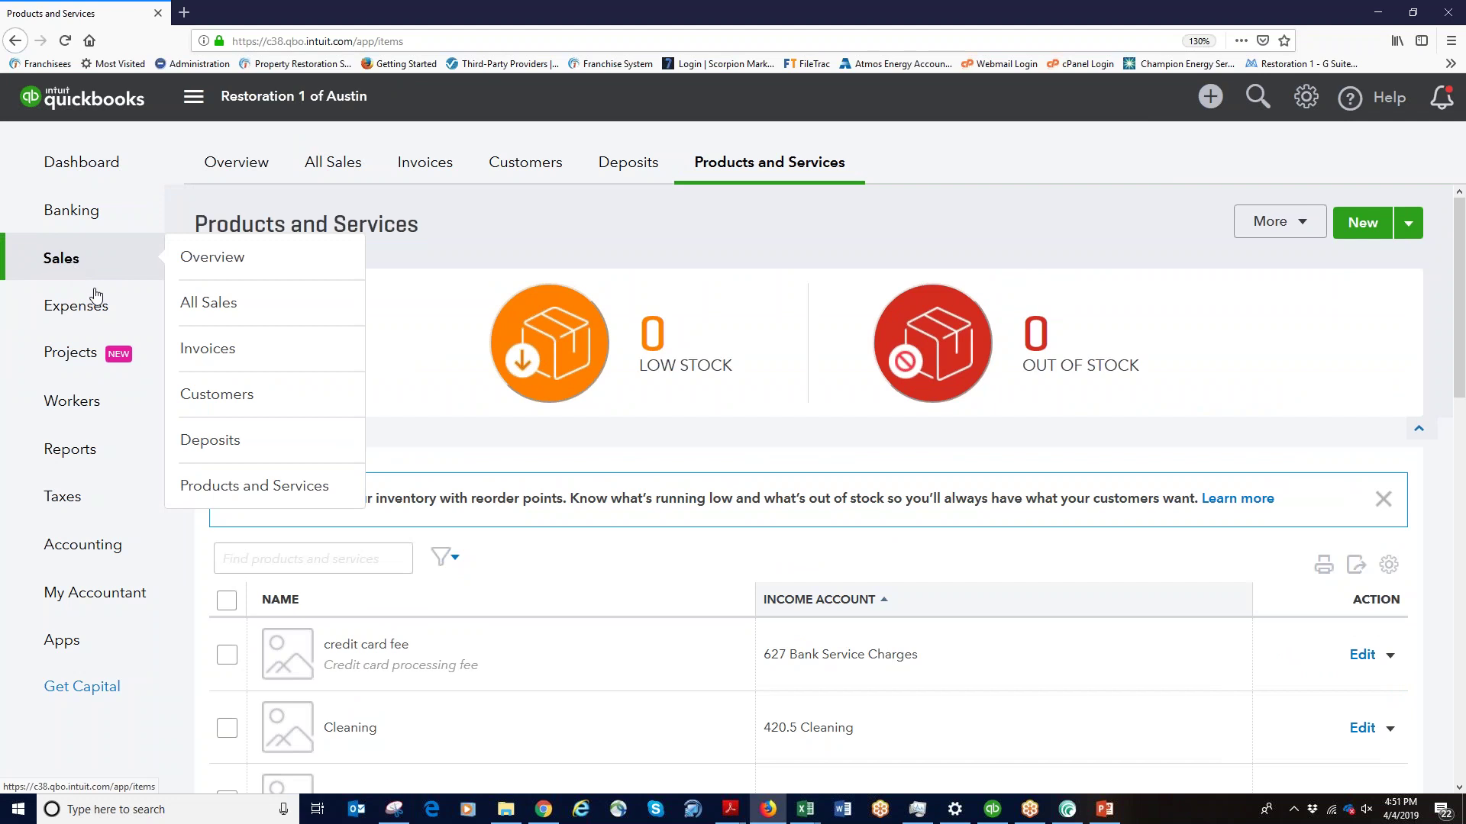
{"action": "left_click", "coordinate": [227, 359]}
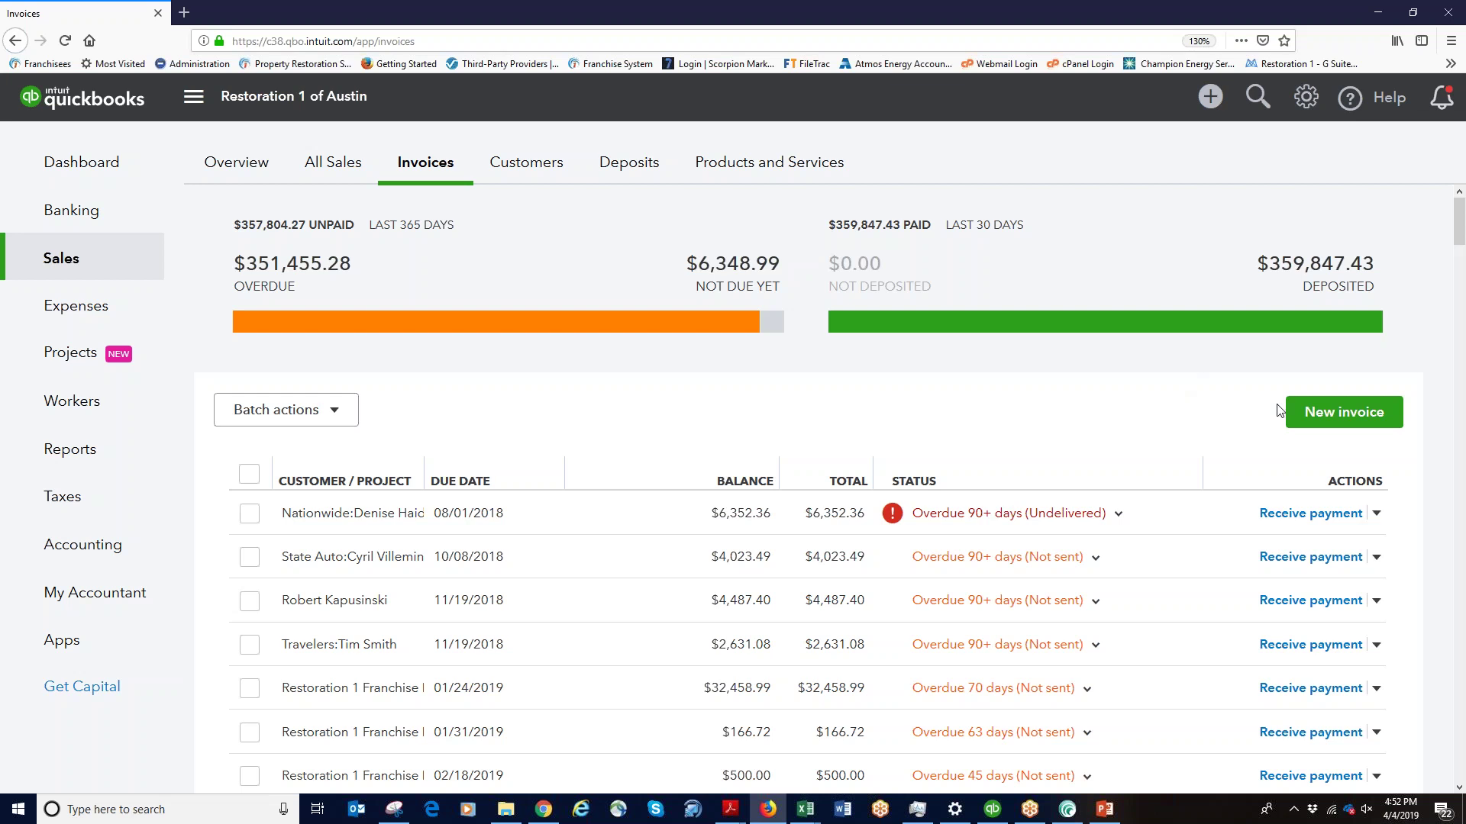
{"action": "left_click", "coordinate": [1312, 418]}
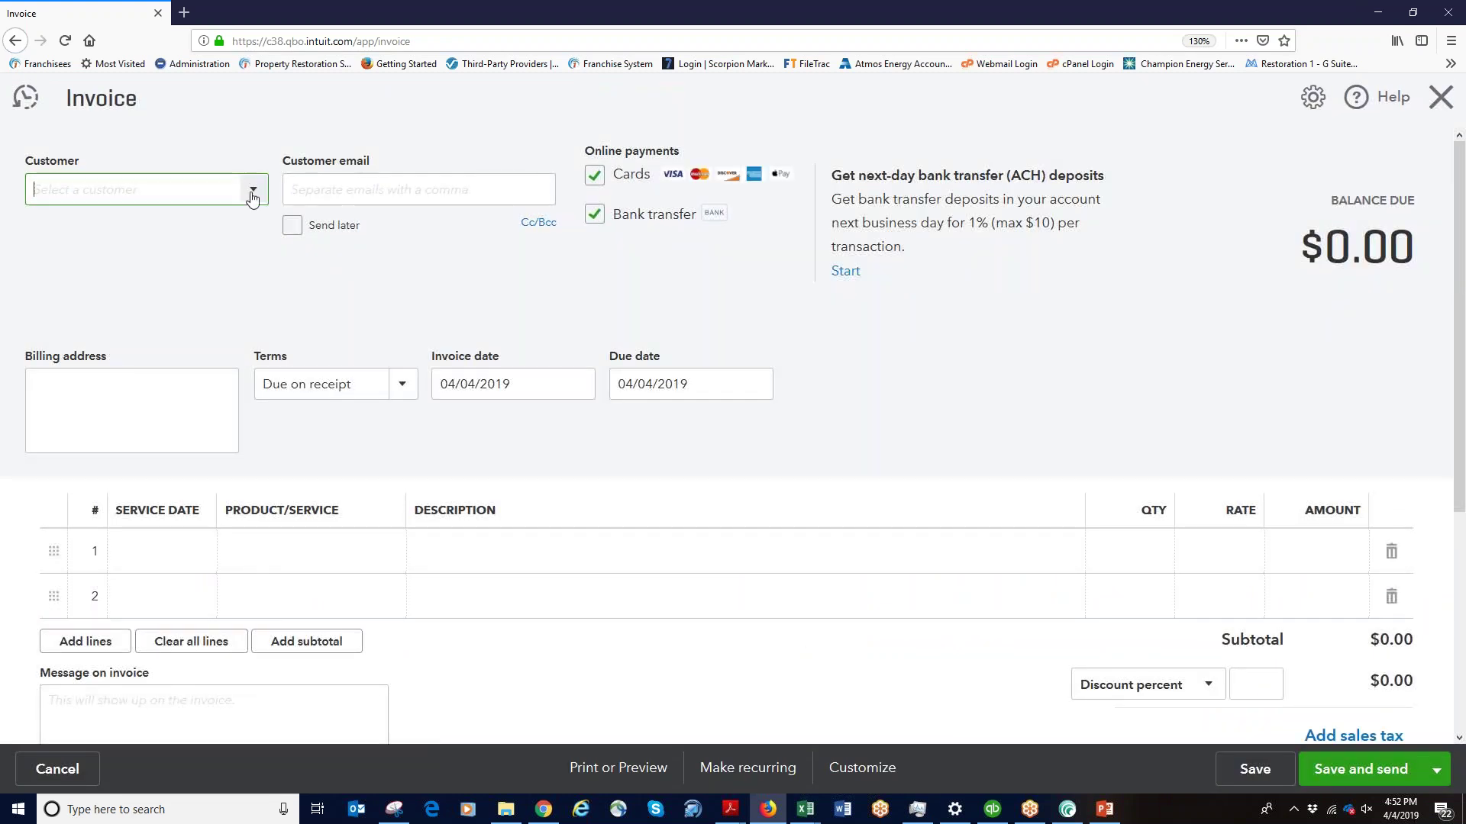
Set the invoice's customer to Restoration 1 Franchise Holding, LLC
{"action": "left_click", "coordinate": [252, 192]}
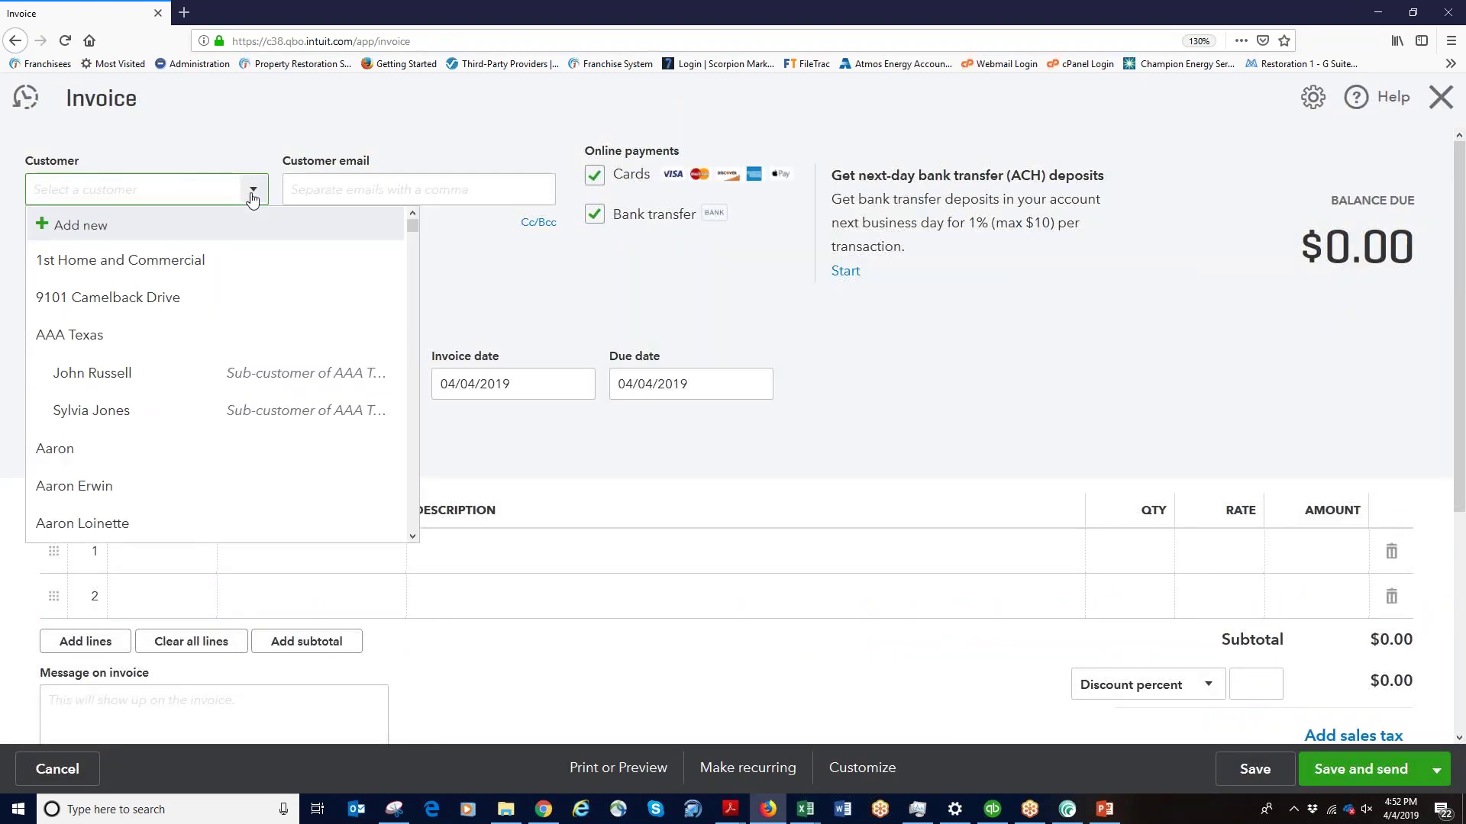
{"action": "type", "text": "Resto"}
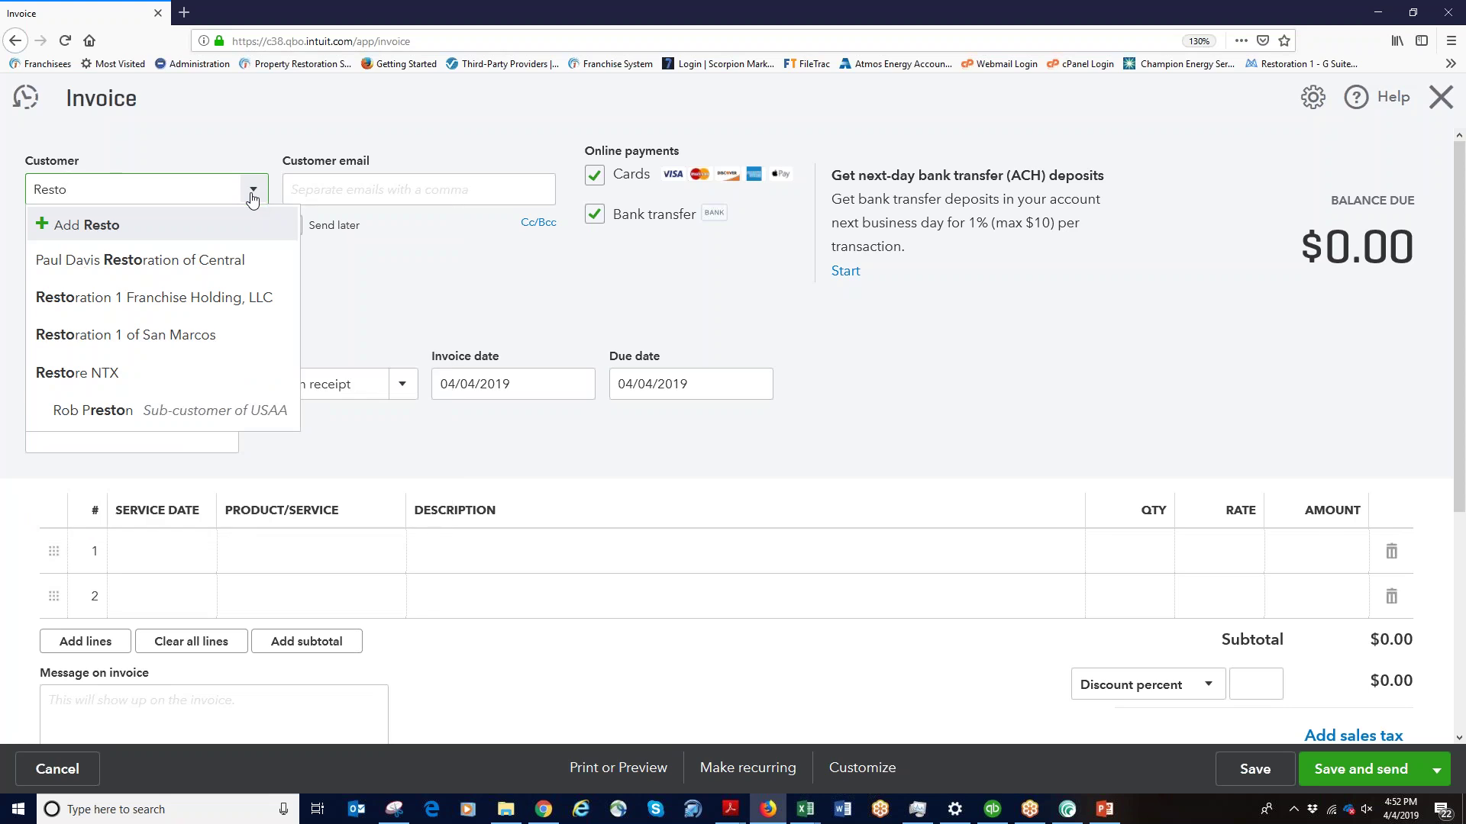
{"action": "type", "text": "ration"}
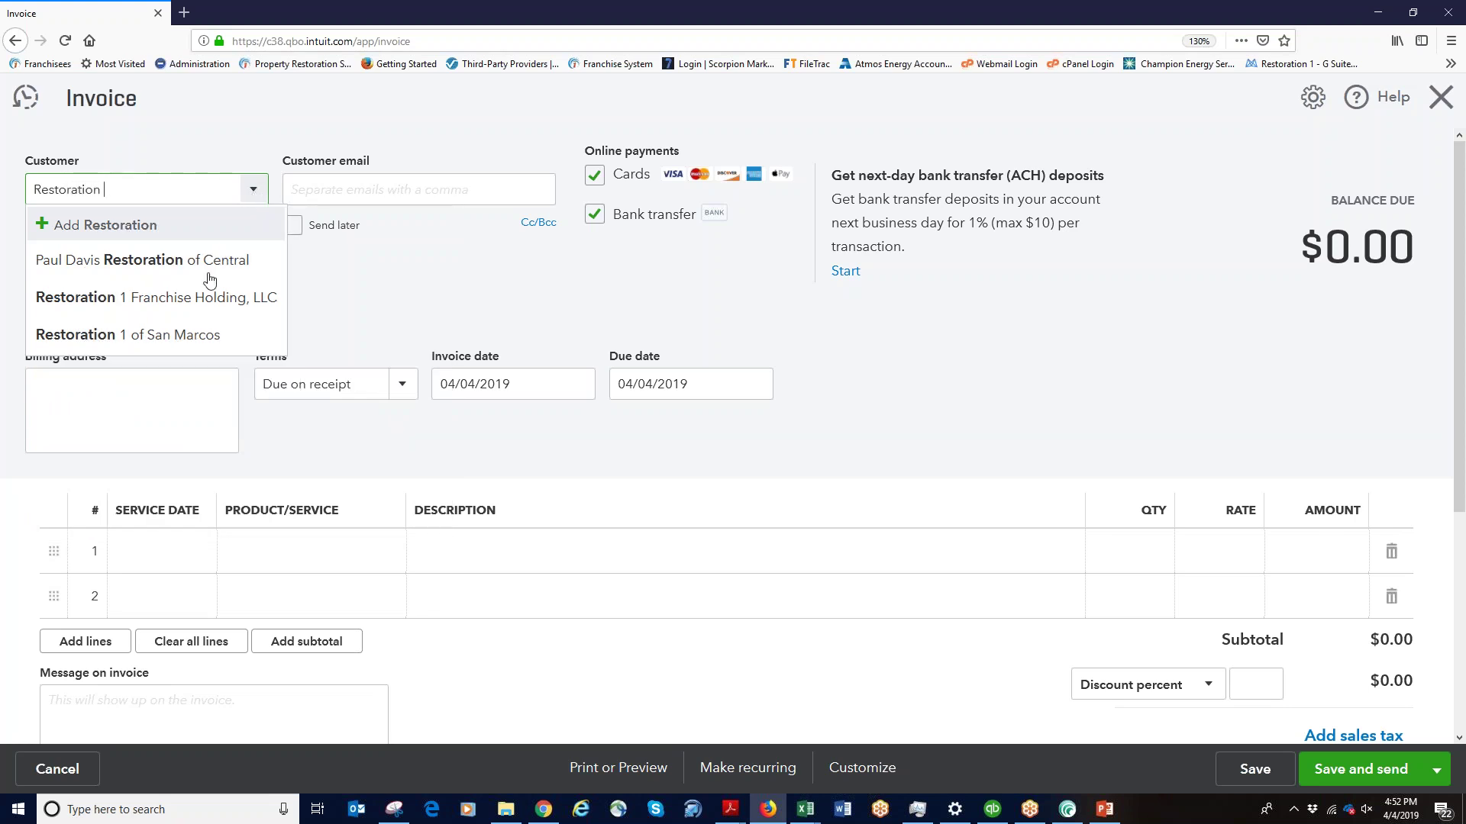
{"action": "left_click", "coordinate": [203, 304]}
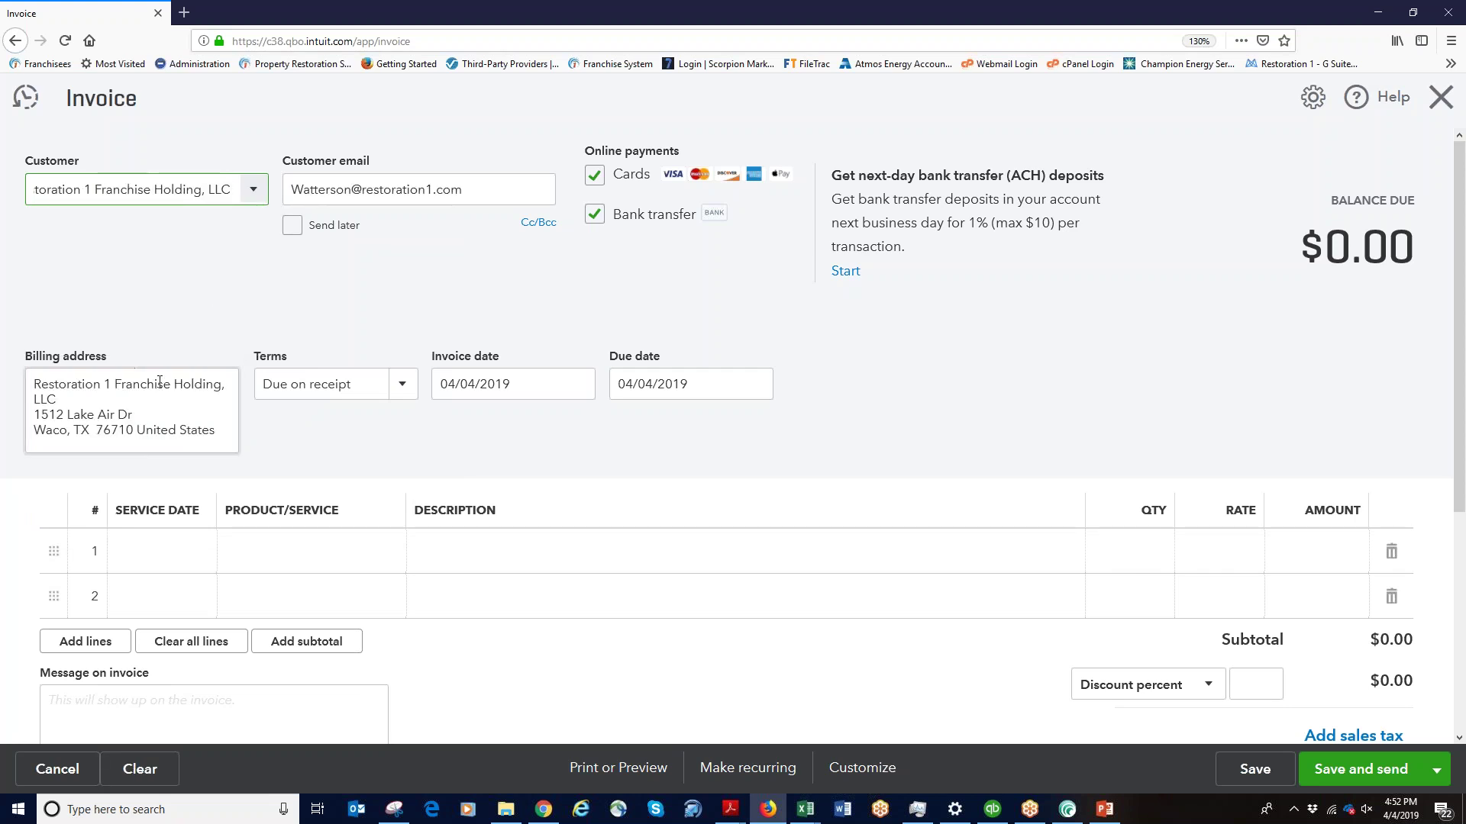
Highlight the billing address, search the web in a new browser tab for "Restoration 1 Corporate office", and examine the Restoration 1 Headquarters address
{"action": "left_click_drag", "start_coordinate": [216, 431], "coordinate": [17, 412]}
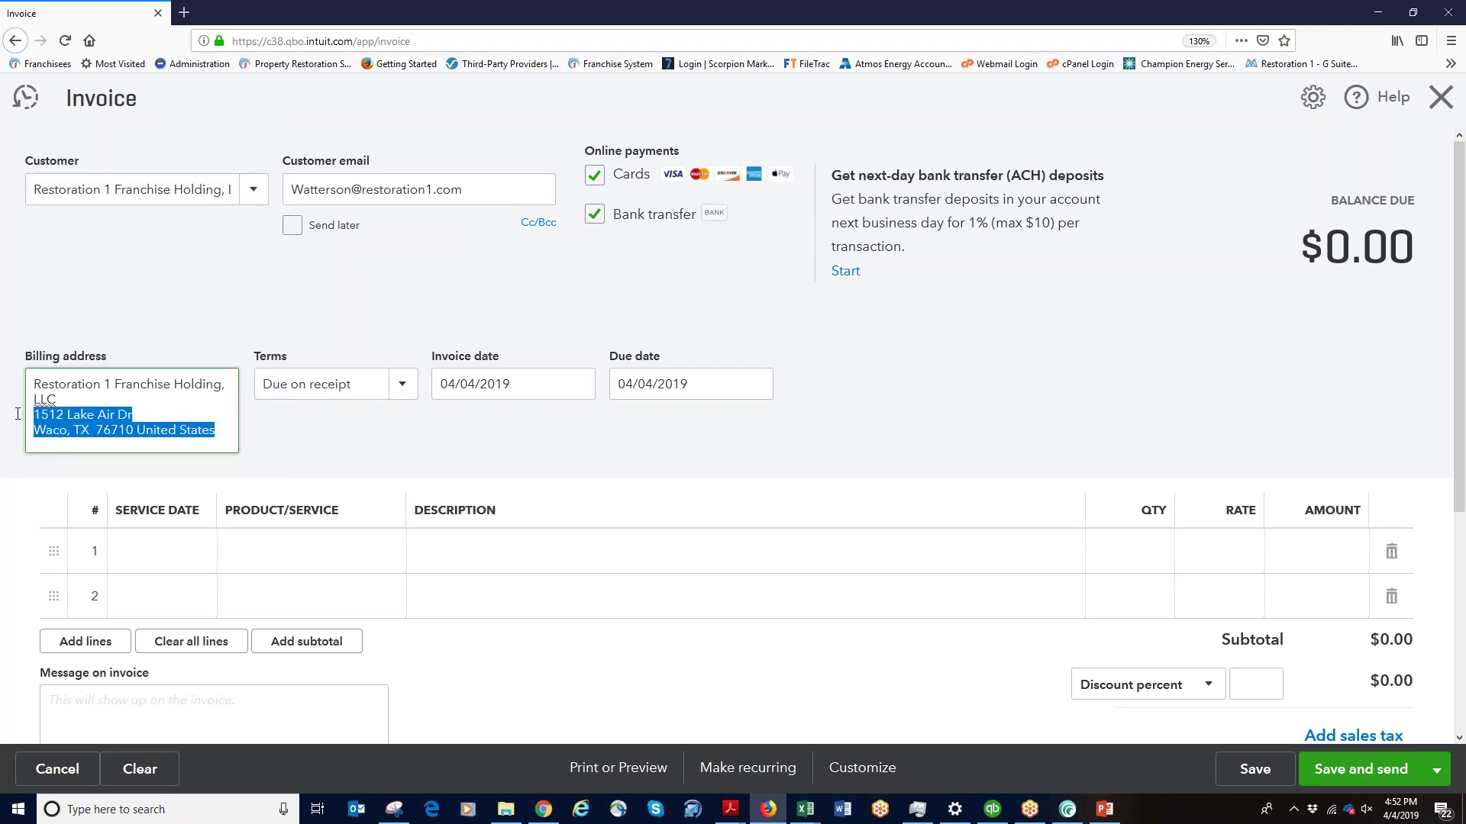
{"action": "key", "text": "ctrl+t"}
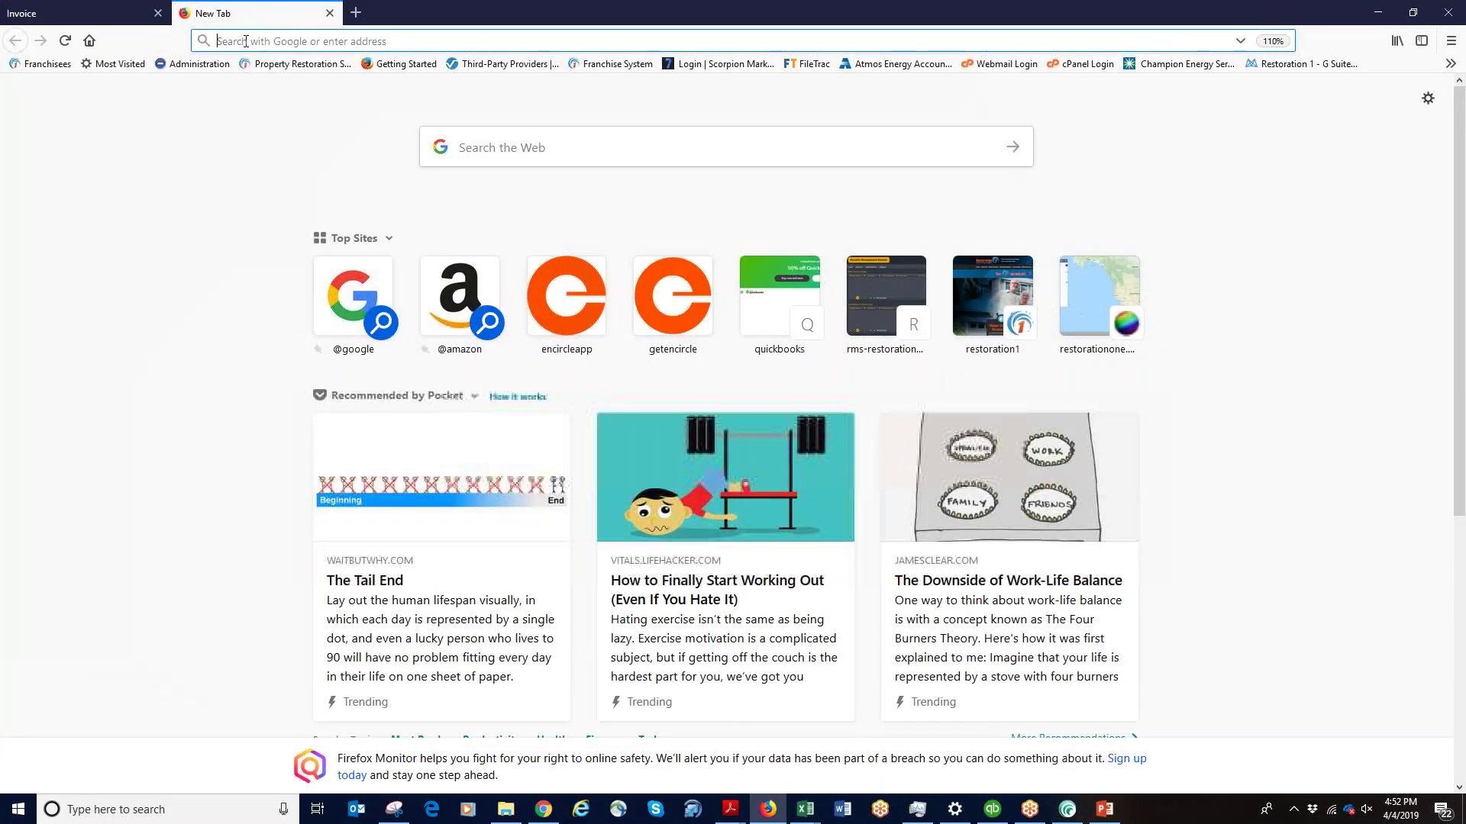
{"action": "type", "text": "Restoration 1 Corporate office"}
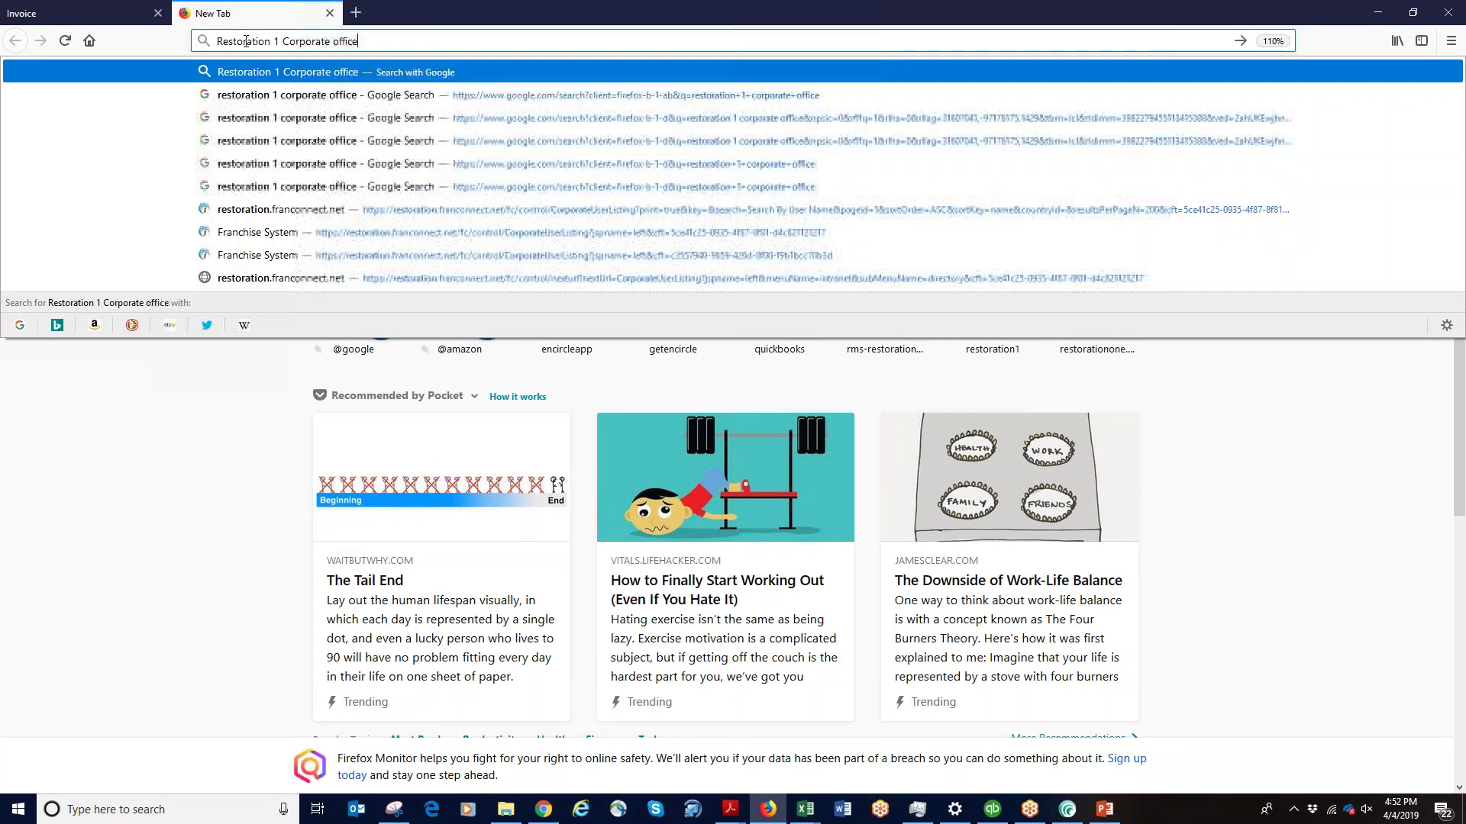
{"action": "key", "text": "Return"}
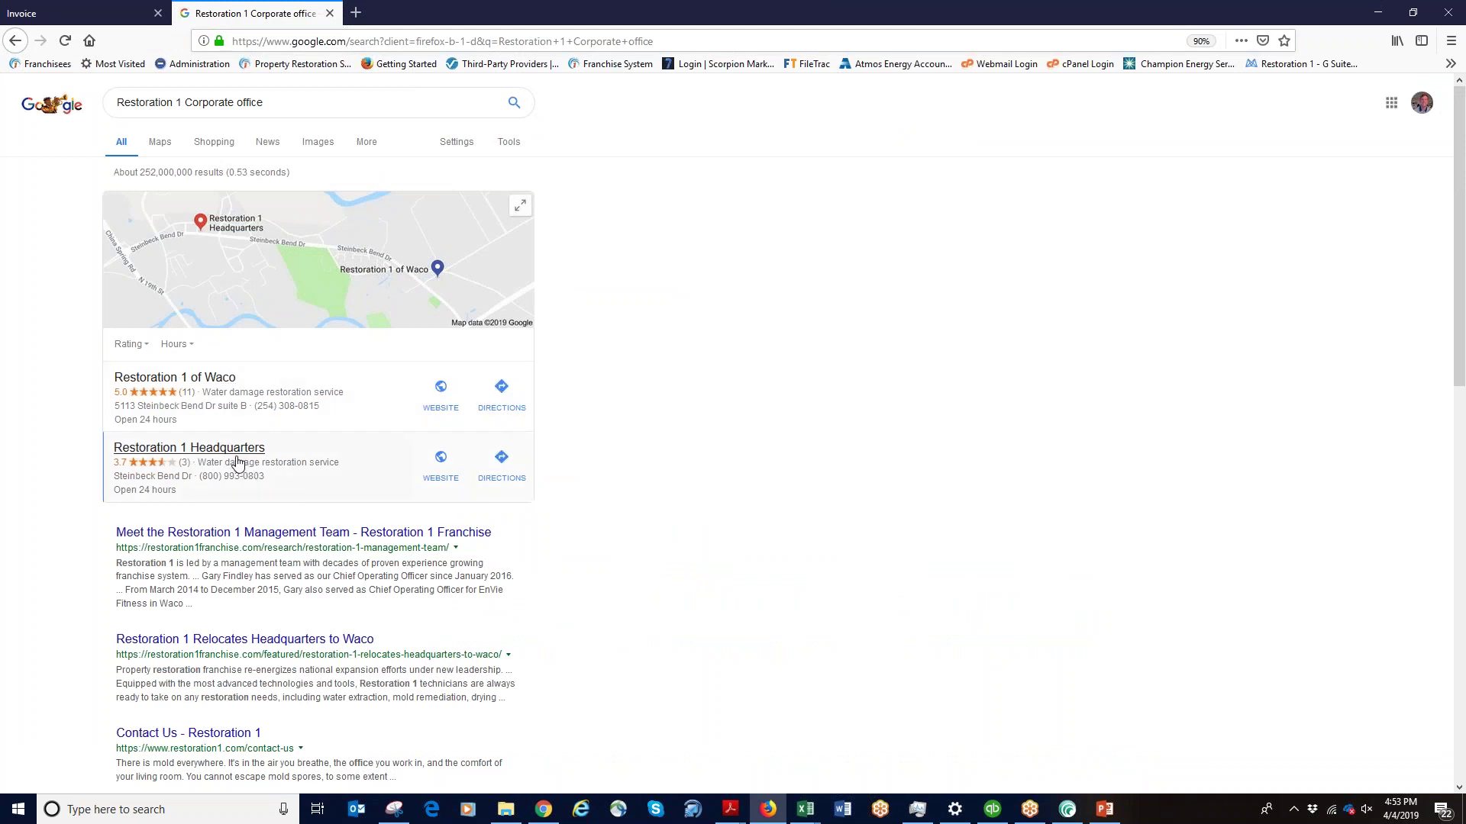
{"action": "left_click", "coordinate": [238, 458]}
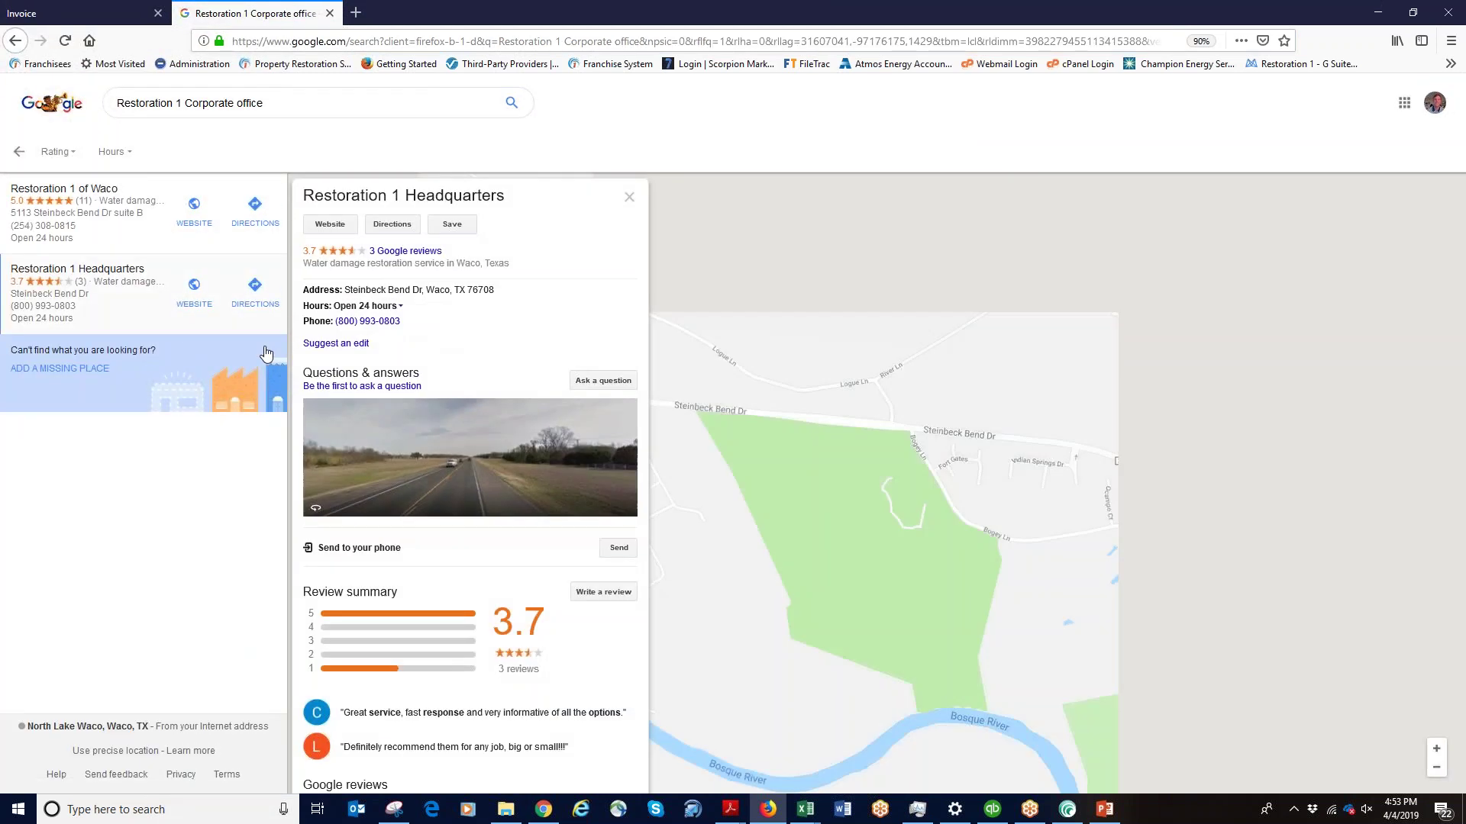
{"action": "left_click_drag", "start_coordinate": [495, 290], "coordinate": [350, 291]}
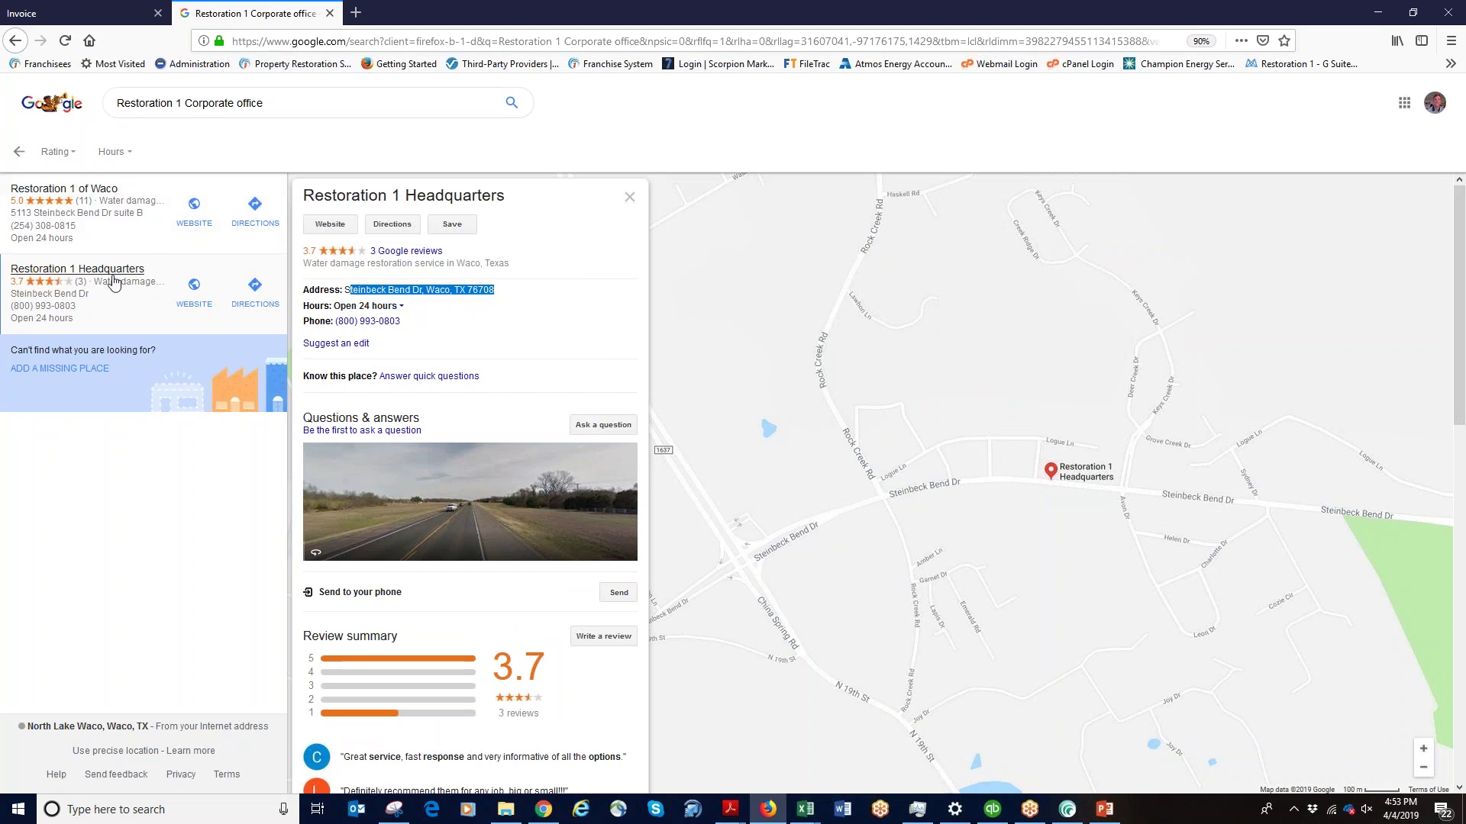
{"action": "left_click_drag", "start_coordinate": [748, 6], "coordinate": [641, 1]}
{"action": "left_click_drag", "start_coordinate": [599, 4], "coordinate": [209, 150]}
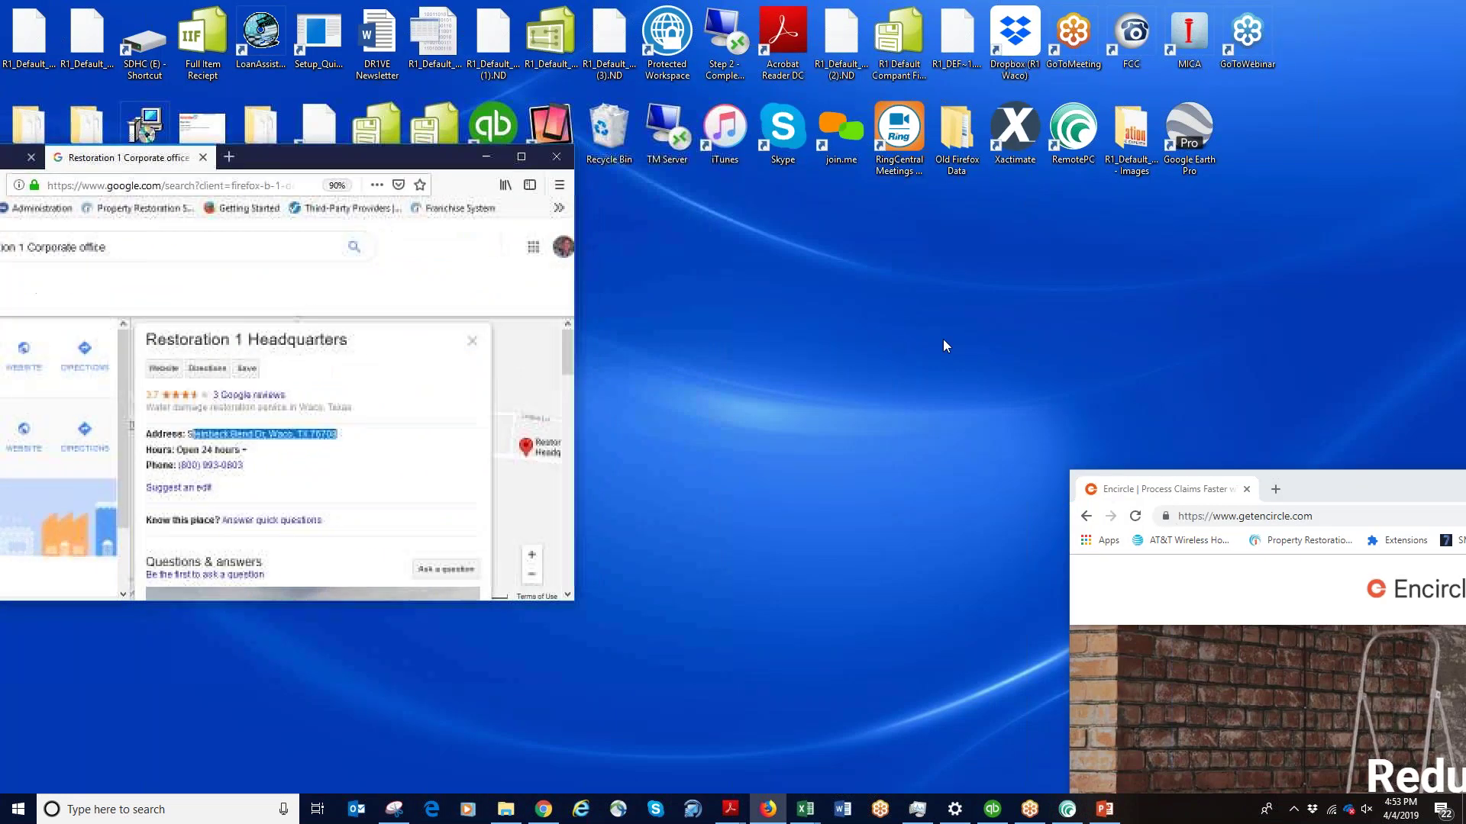
{"action": "left_click_drag", "start_coordinate": [1352, 481], "coordinate": [1039, 290]}
{"action": "left_click_drag", "start_coordinate": [393, 153], "coordinate": [1105, 2]}
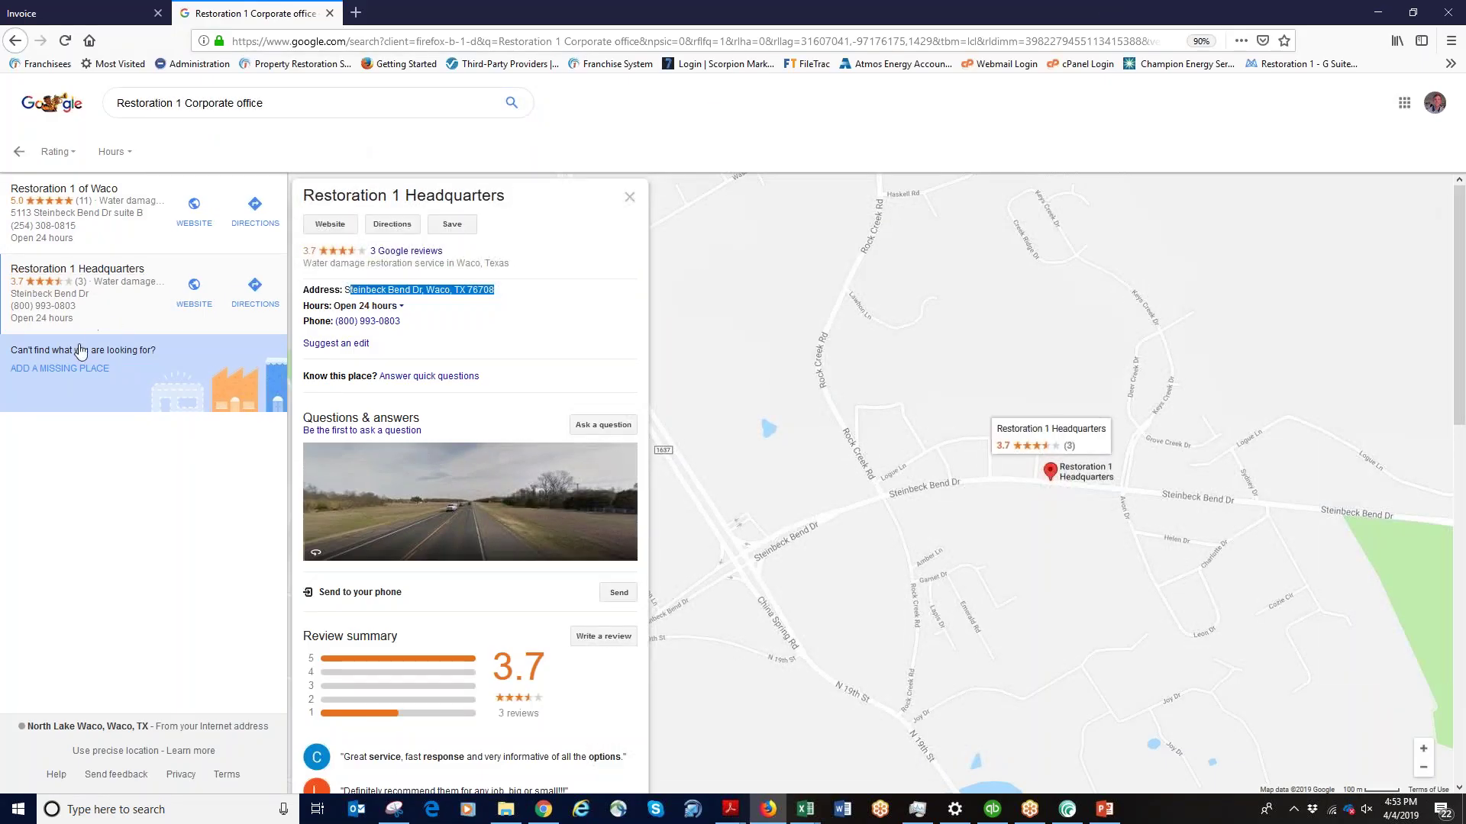
Return to the open invoice and add Water Damage Mitigation as the first line with a rate of 10000
{"action": "left_click", "coordinate": [103, 7]}
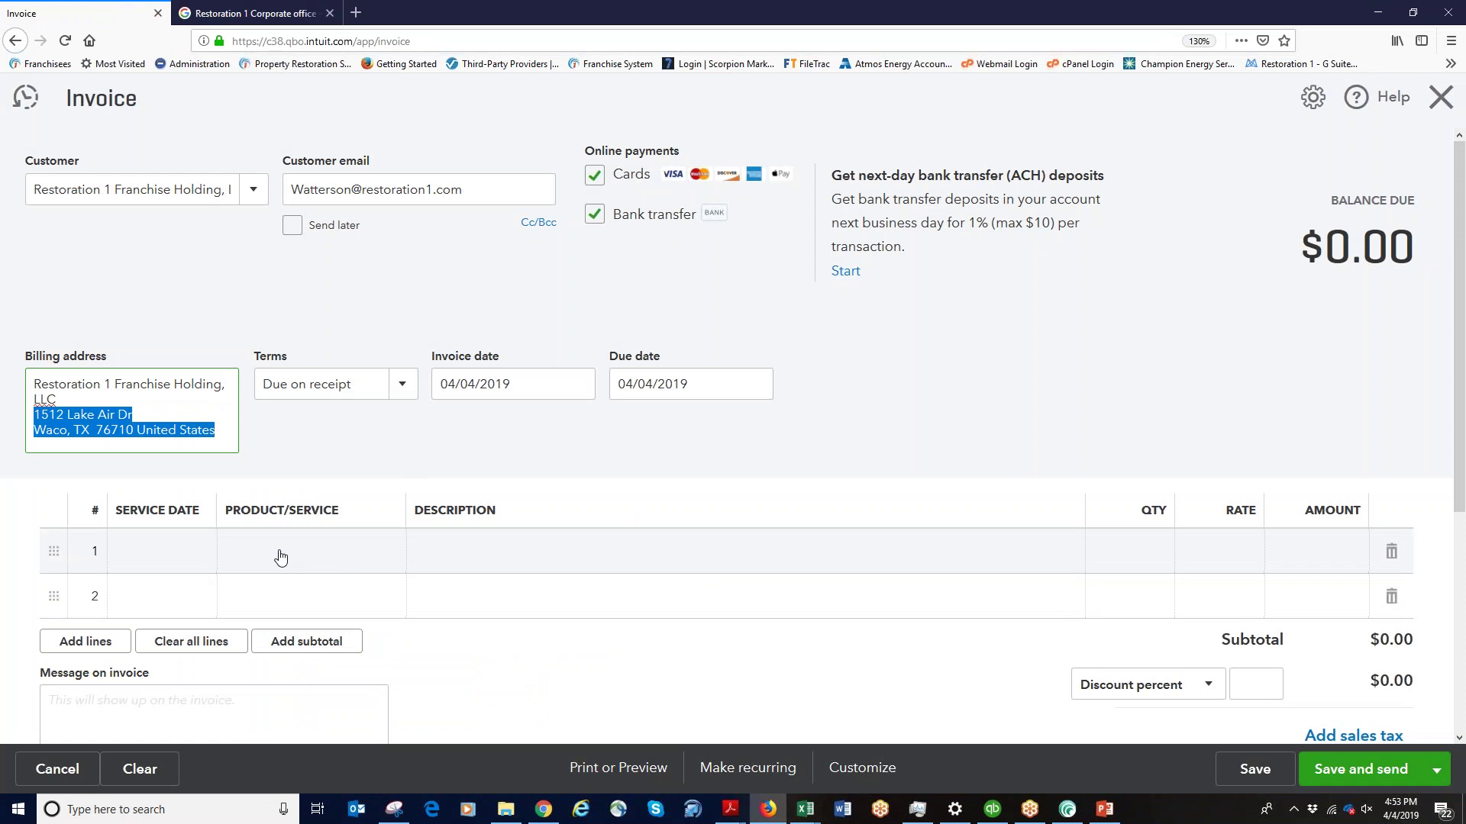
{"action": "left_click", "coordinate": [191, 555]}
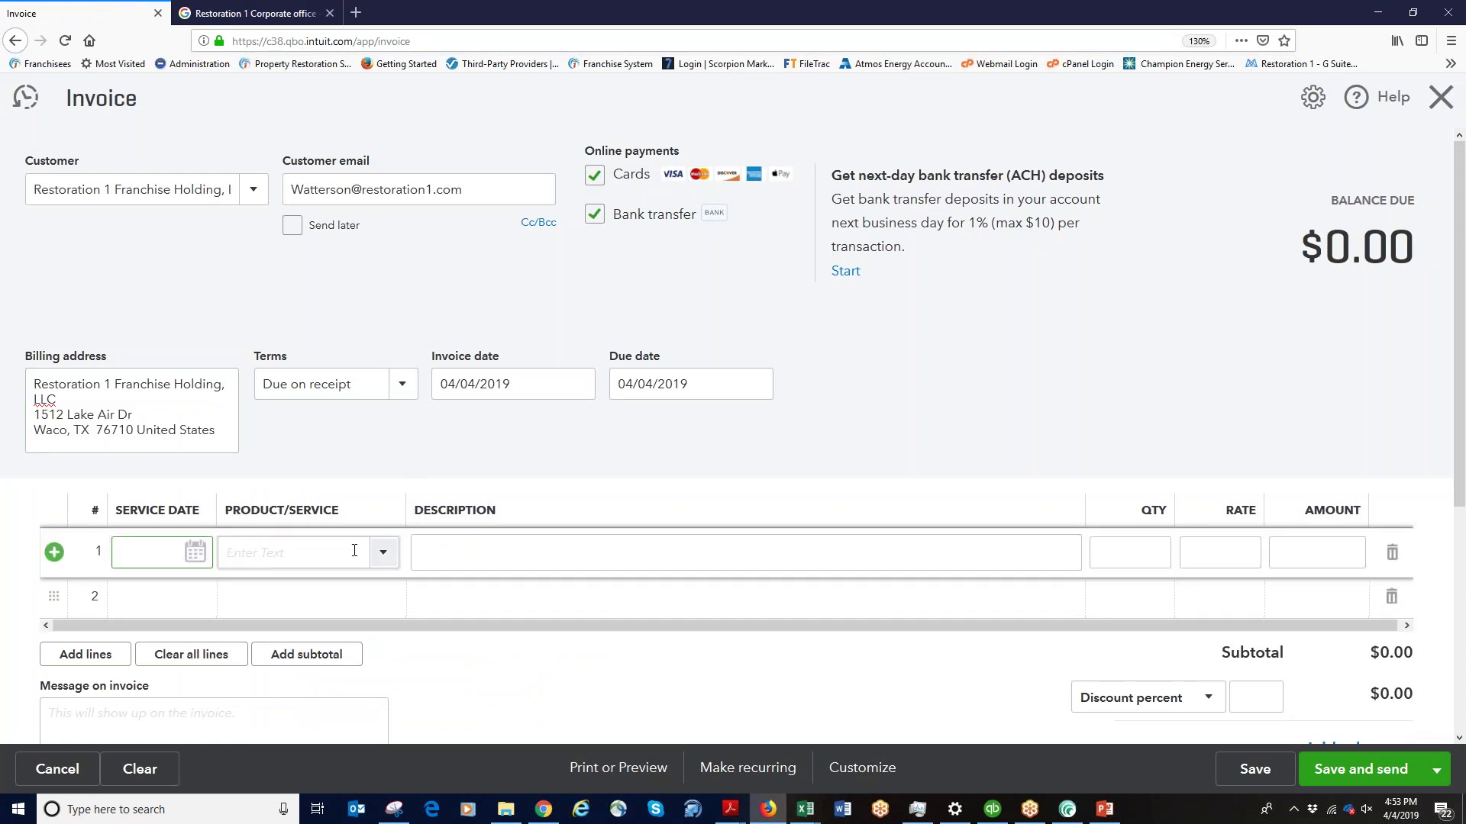
{"action": "left_click", "coordinate": [384, 554]}
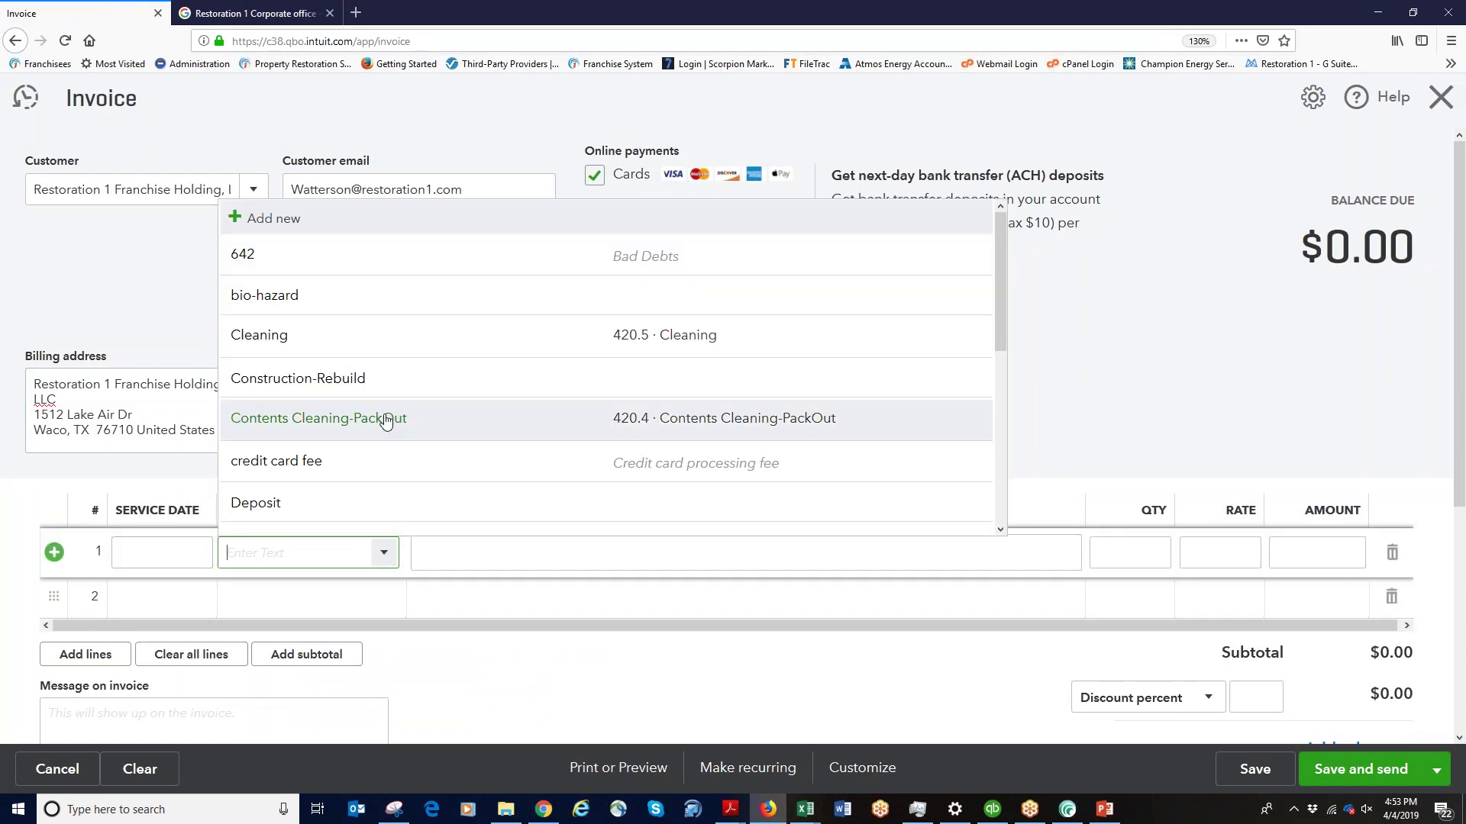
{"action": "scroll", "coordinate": [328, 428], "scroll_direction": "down", "scroll_amount": 5}
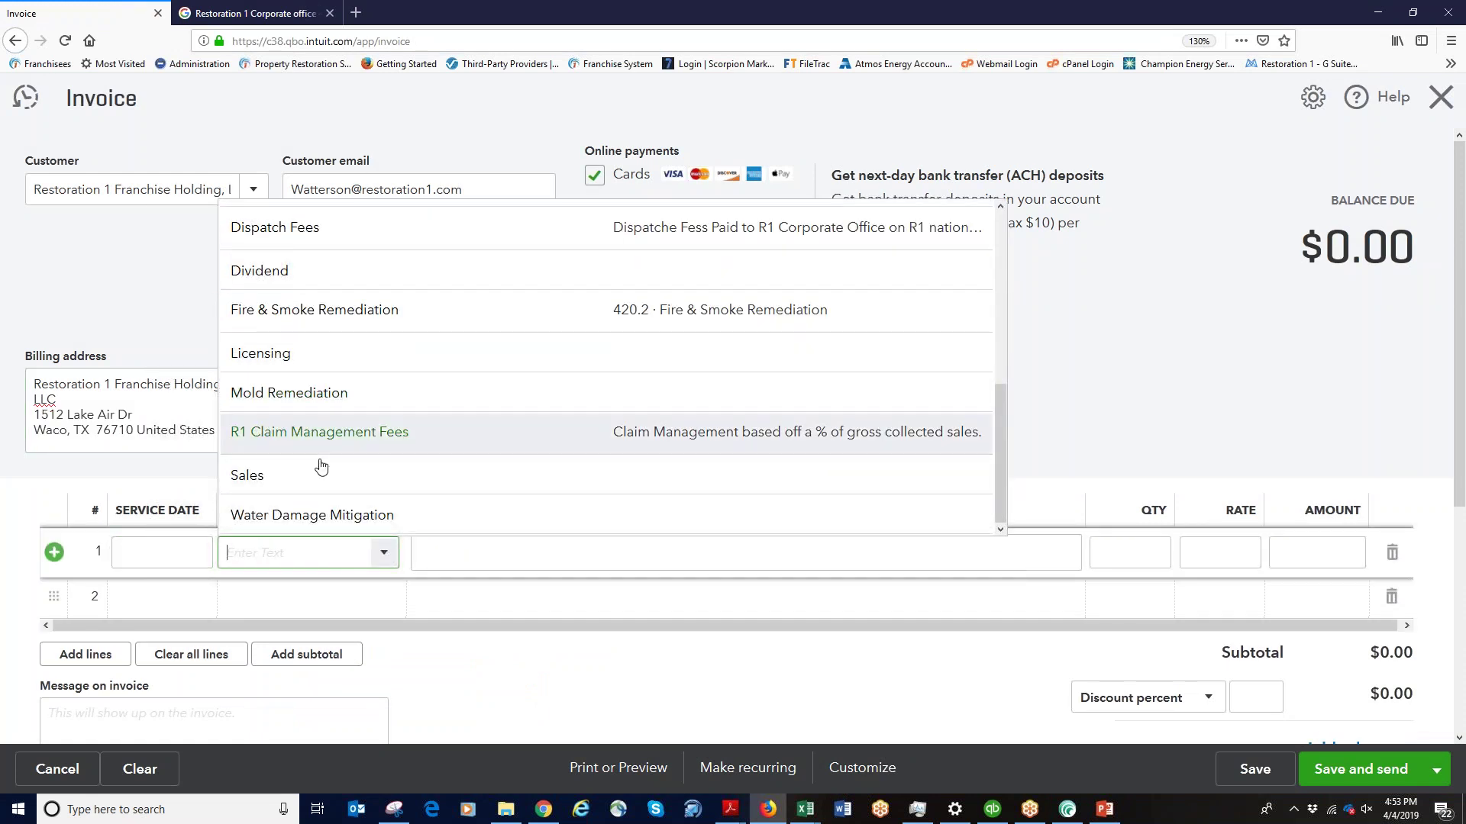
{"action": "left_click", "coordinate": [306, 515]}
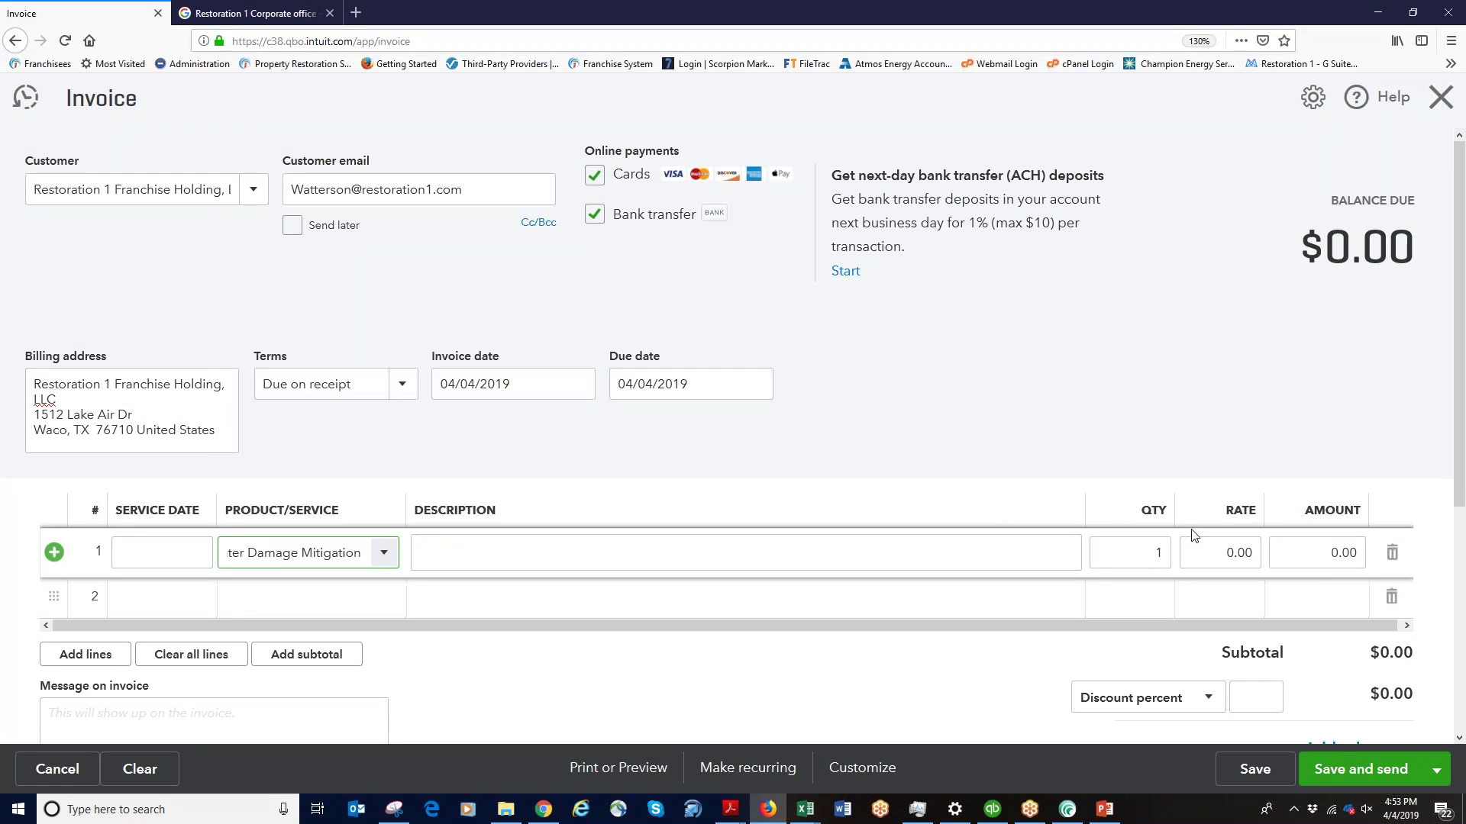
{"action": "left_click", "coordinate": [1213, 551]}
{"action": "type", "text": "10000"}
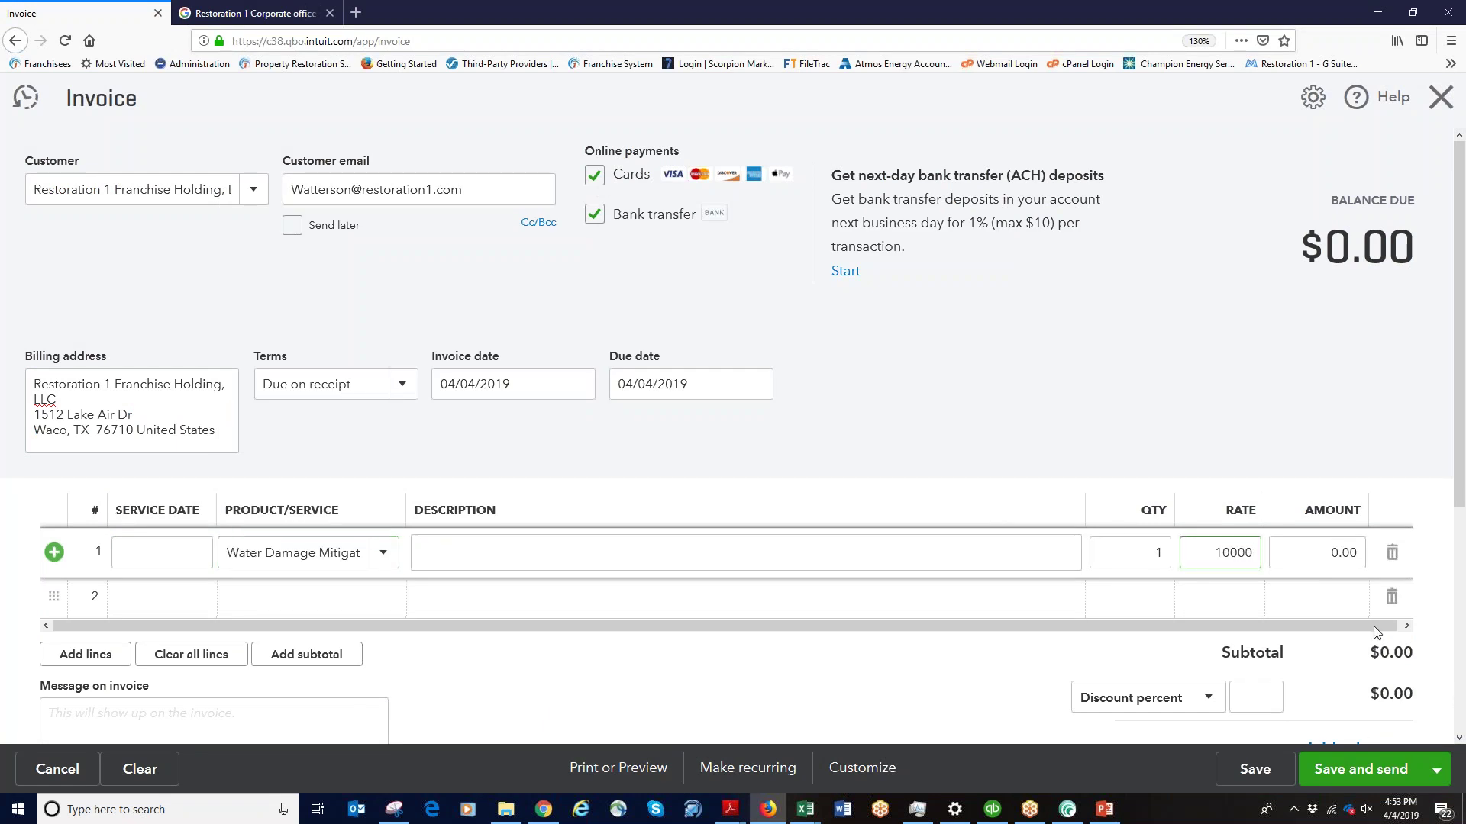
{"action": "left_click", "coordinate": [1329, 560]}
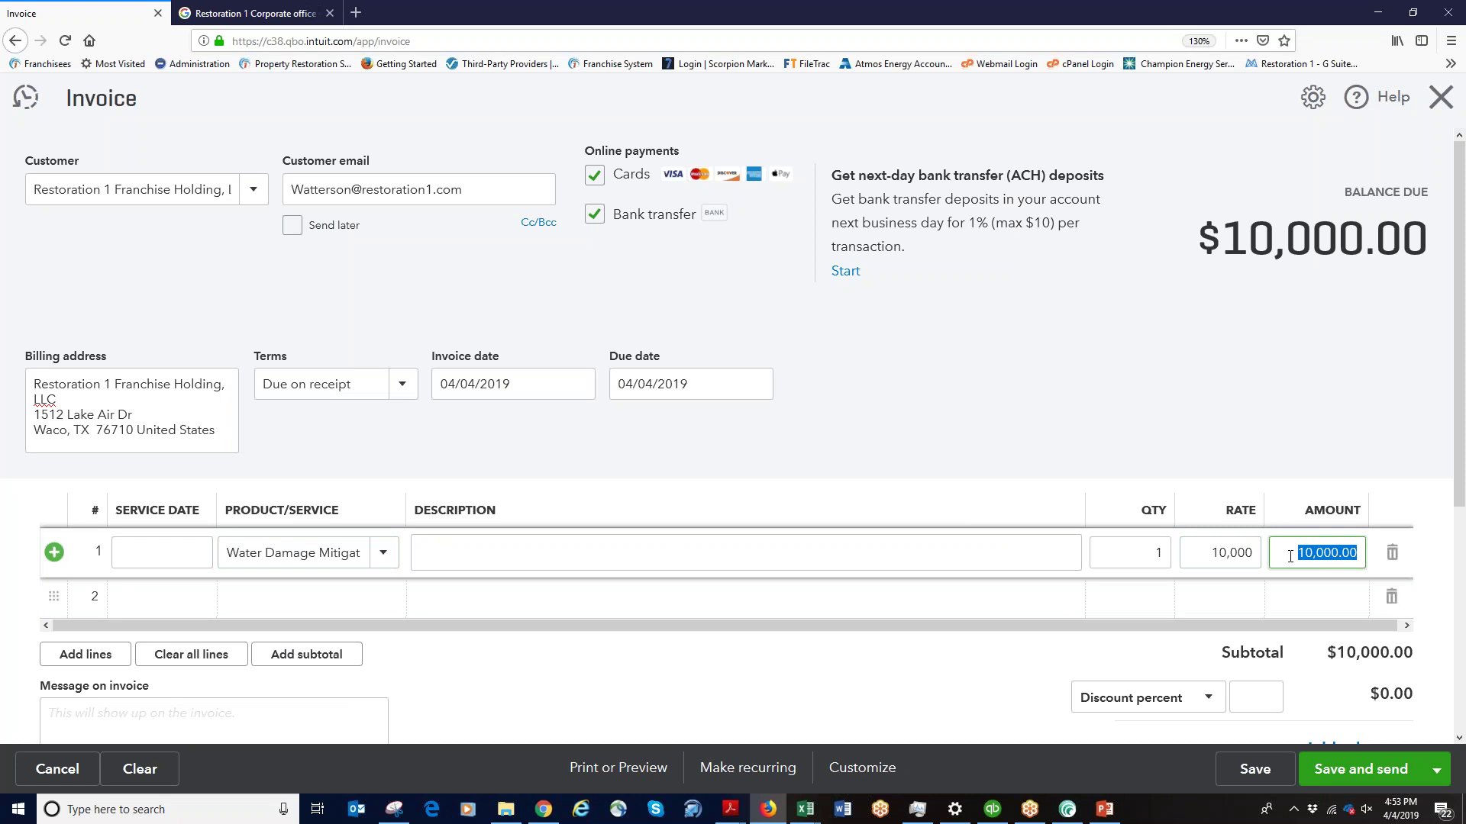
Add R1 Claim Management Fees as the second invoice line with an amount of -500.00
{"action": "left_click", "coordinate": [386, 596]}
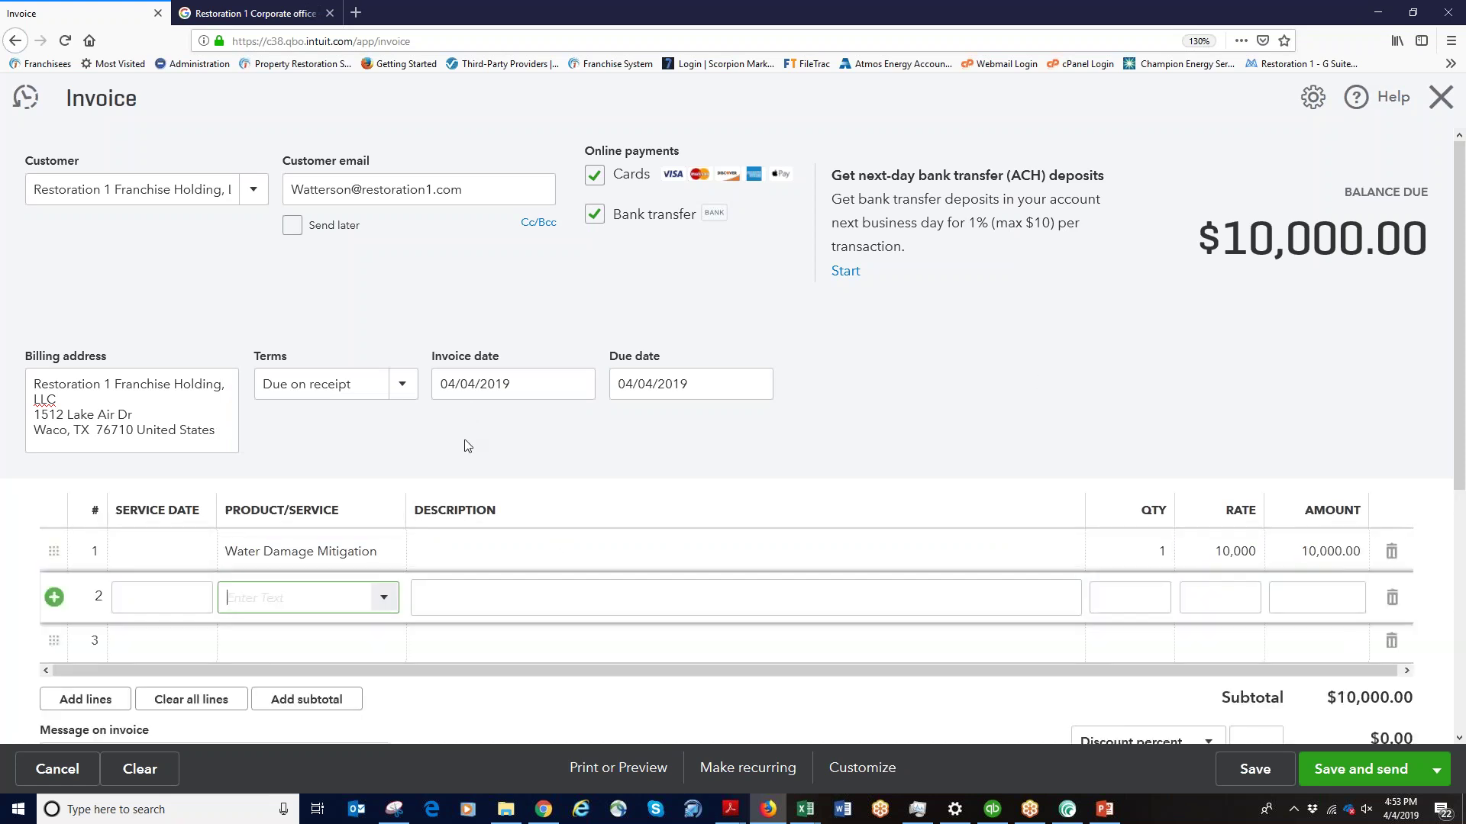
{"action": "left_click", "coordinate": [383, 597]}
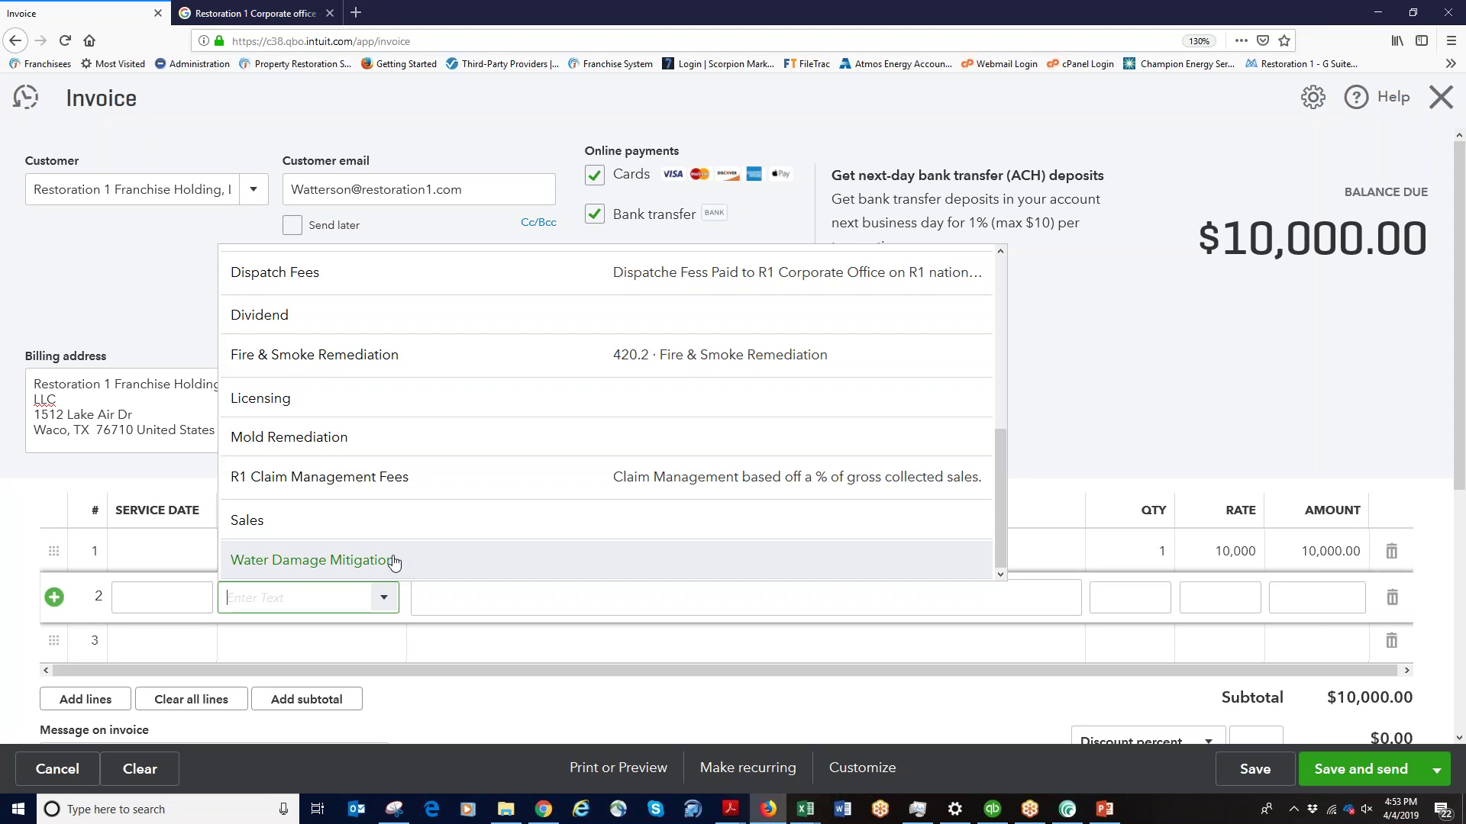
{"action": "left_click", "coordinate": [453, 483]}
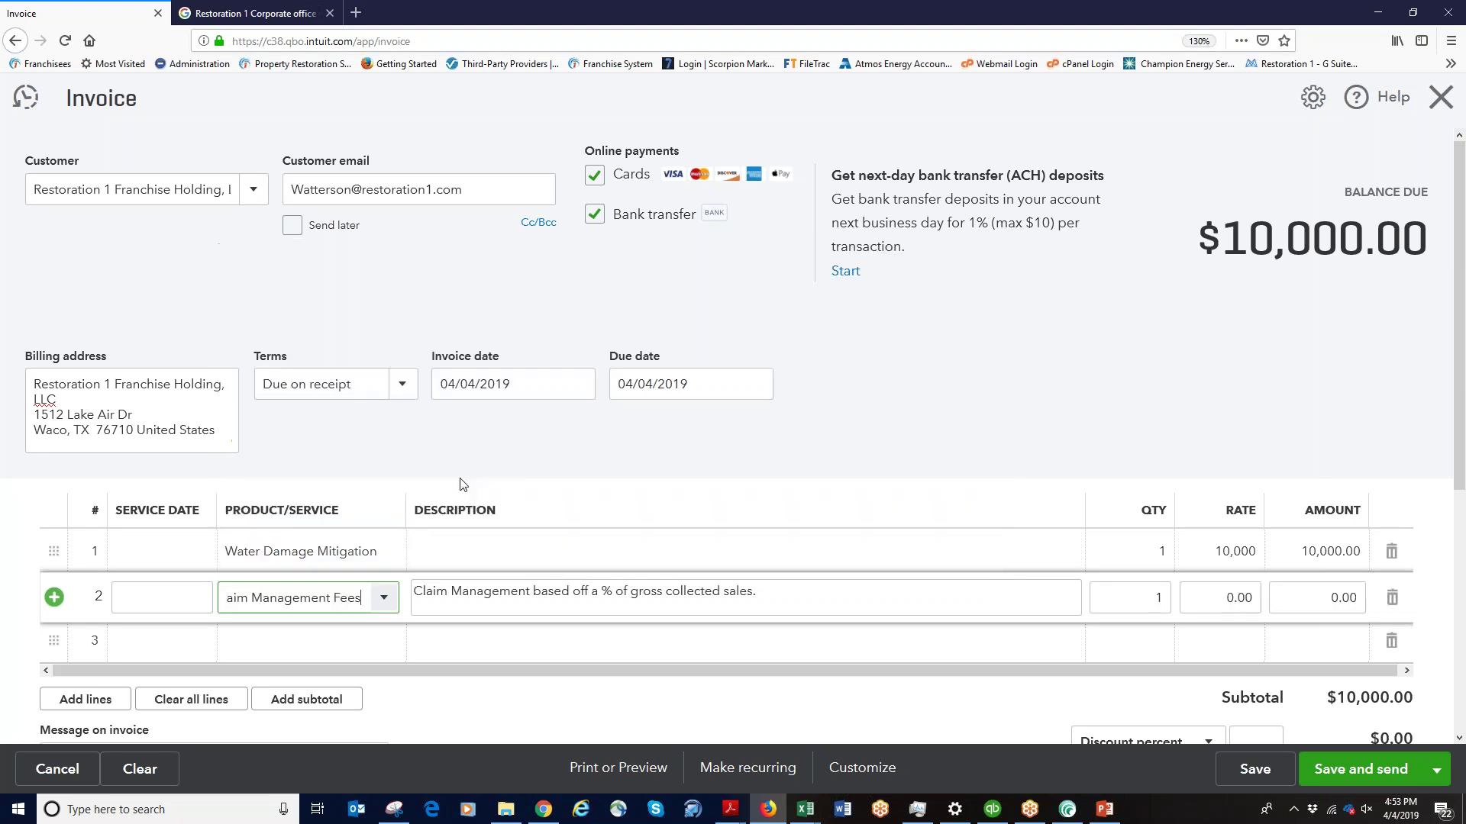
{"action": "left_click", "coordinate": [1307, 599]}
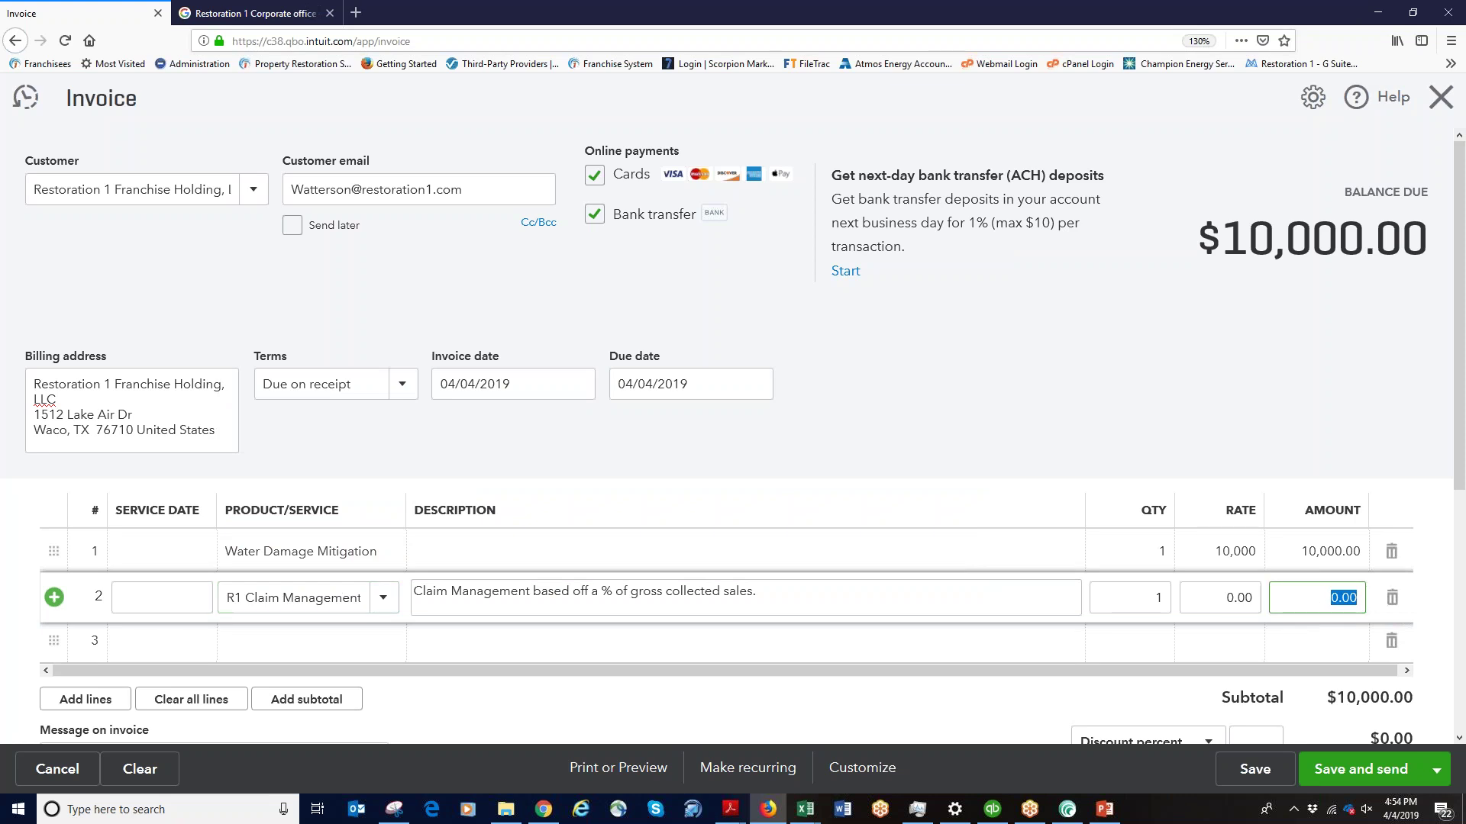
{"action": "type", "text": "-500.00"}
Add Dispatch Fees as the third invoice line with an amount of -20.00 and check the invoice's balance due
{"action": "left_click", "coordinate": [345, 653]}
{"action": "left_click", "coordinate": [383, 643]}
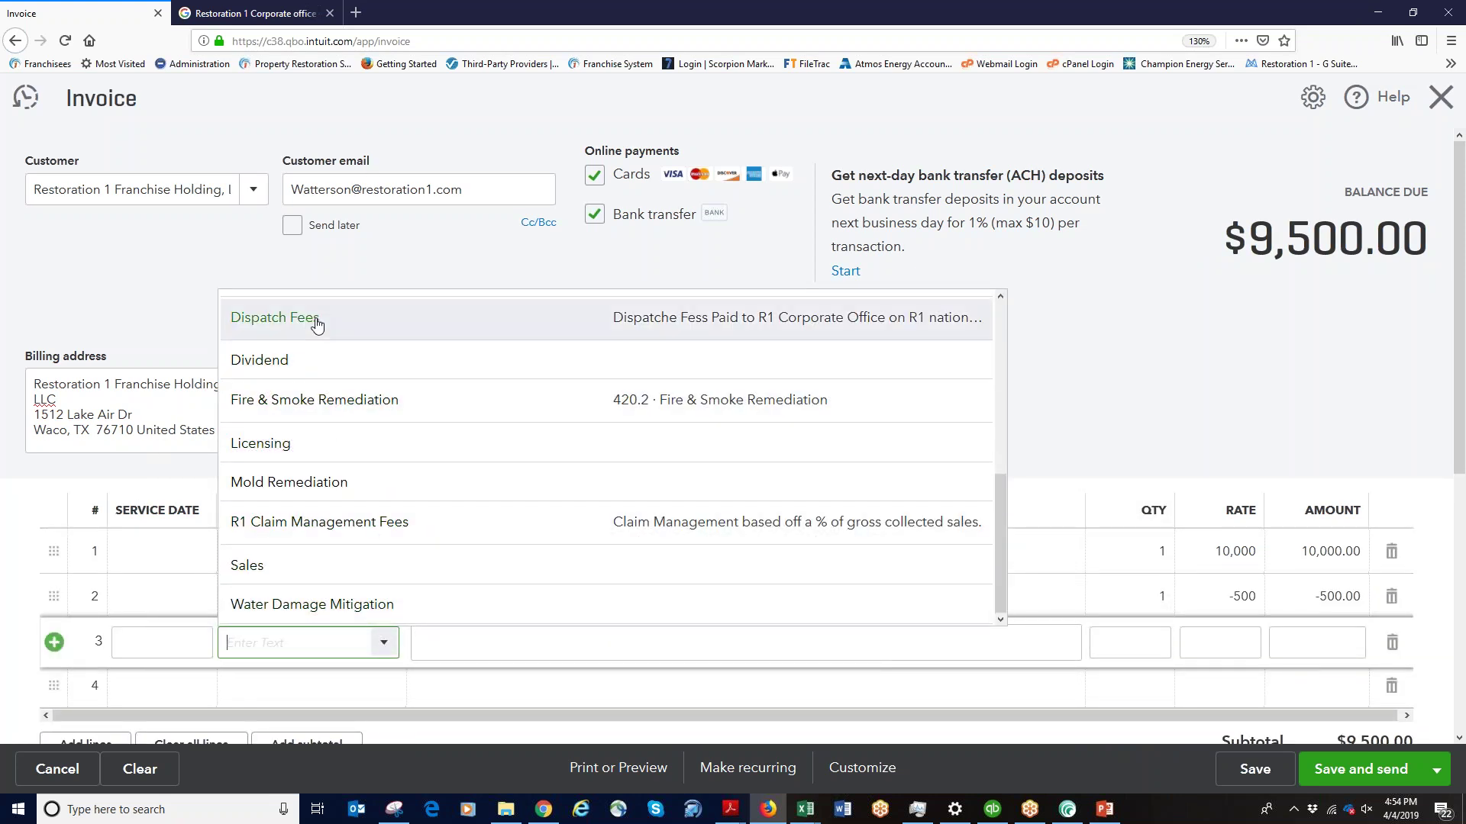
{"action": "left_click_drag", "start_coordinate": [341, 328], "coordinate": [334, 329]}
{"action": "left_click", "coordinate": [334, 333]}
{"action": "left_click_drag", "start_coordinate": [1312, 650], "coordinate": [1357, 647]}
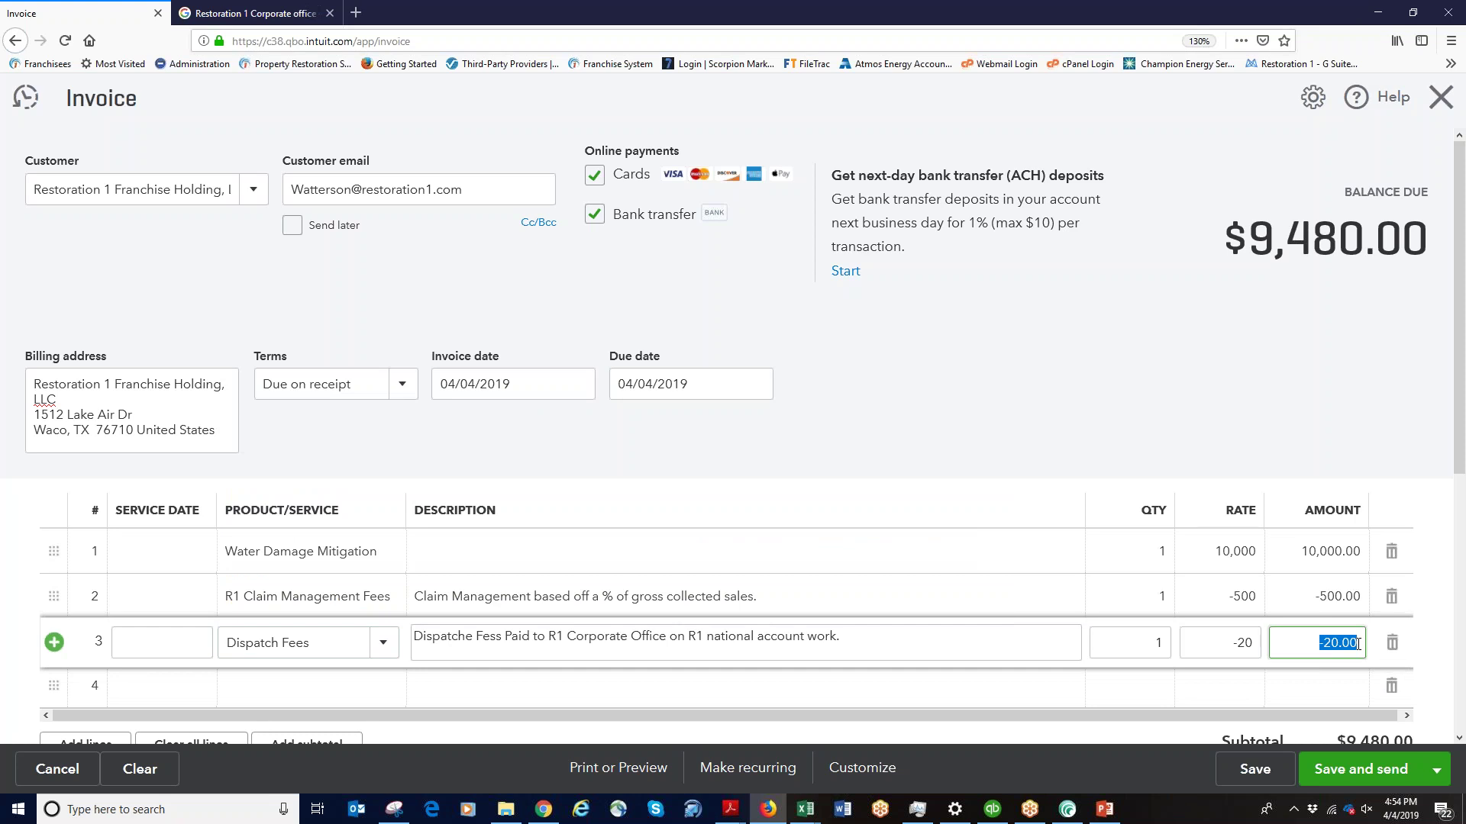
{"action": "left_click_drag", "start_coordinate": [1250, 237], "coordinate": [1427, 234]}
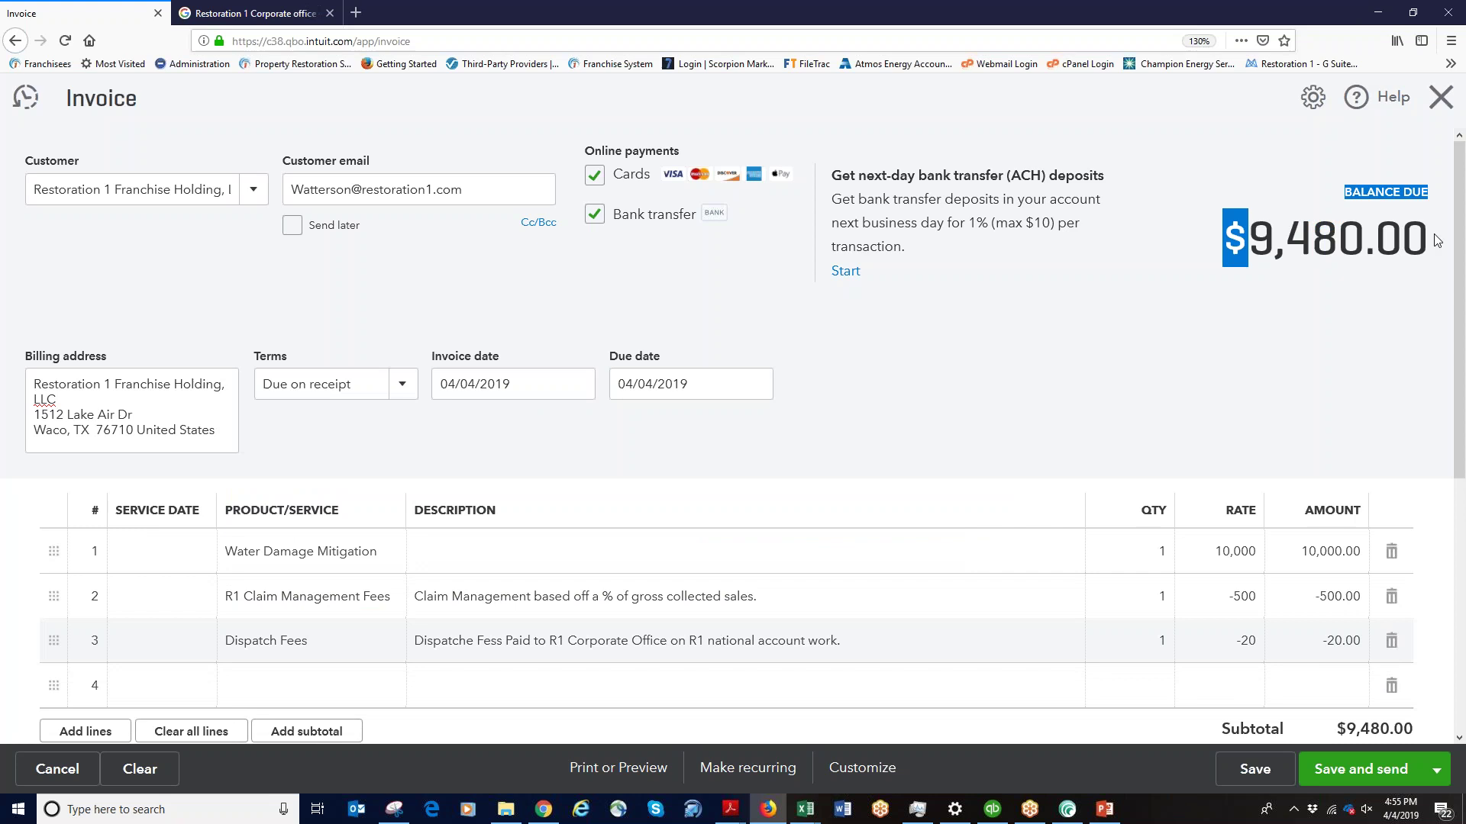
{"action": "left_click", "coordinate": [1424, 240]}
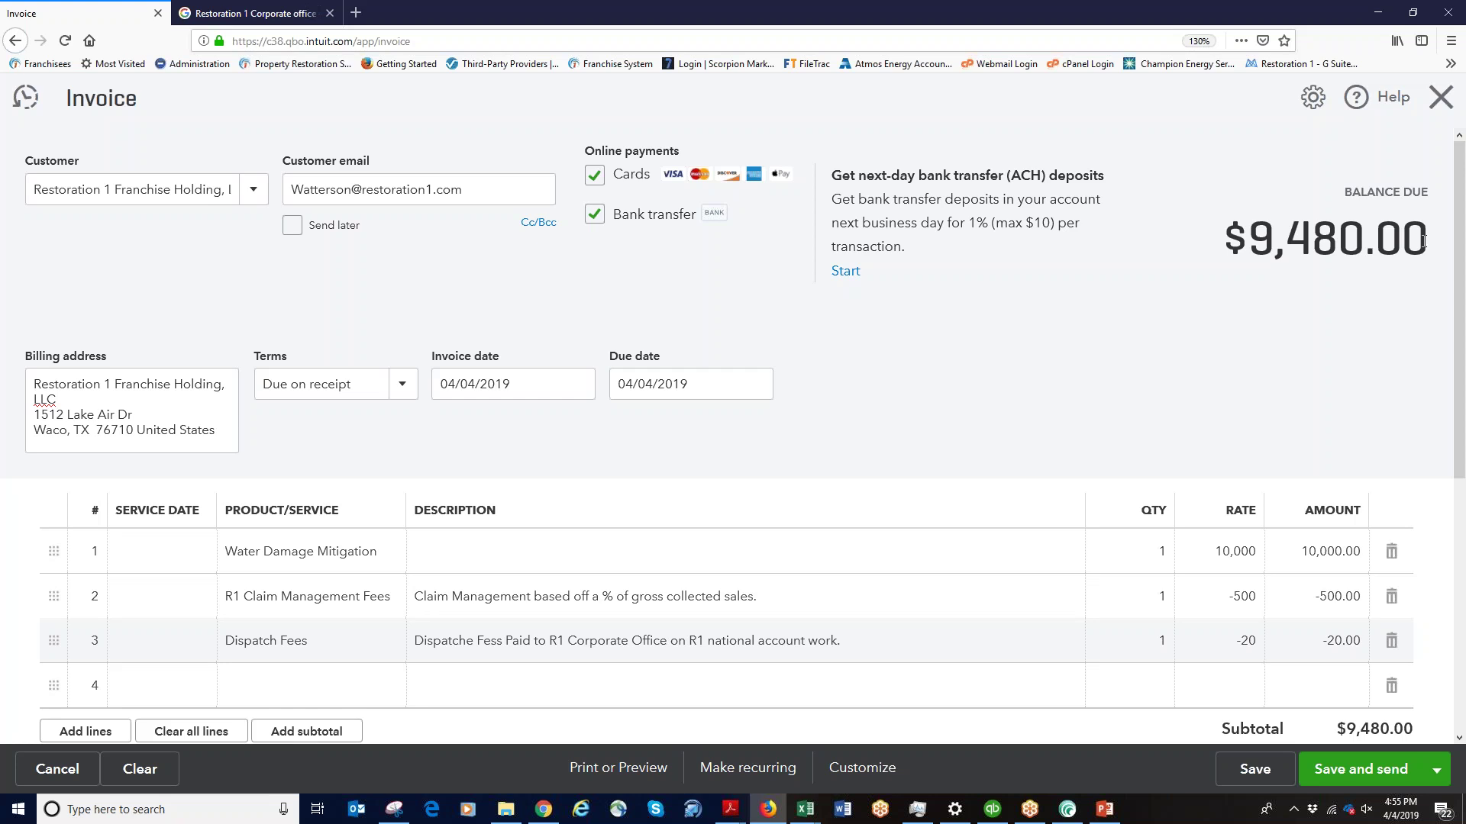
Highlight the invoice's balance due, save the invoice and close it
{"action": "left_click_drag", "start_coordinate": [1259, 245], "coordinate": [1355, 248]}
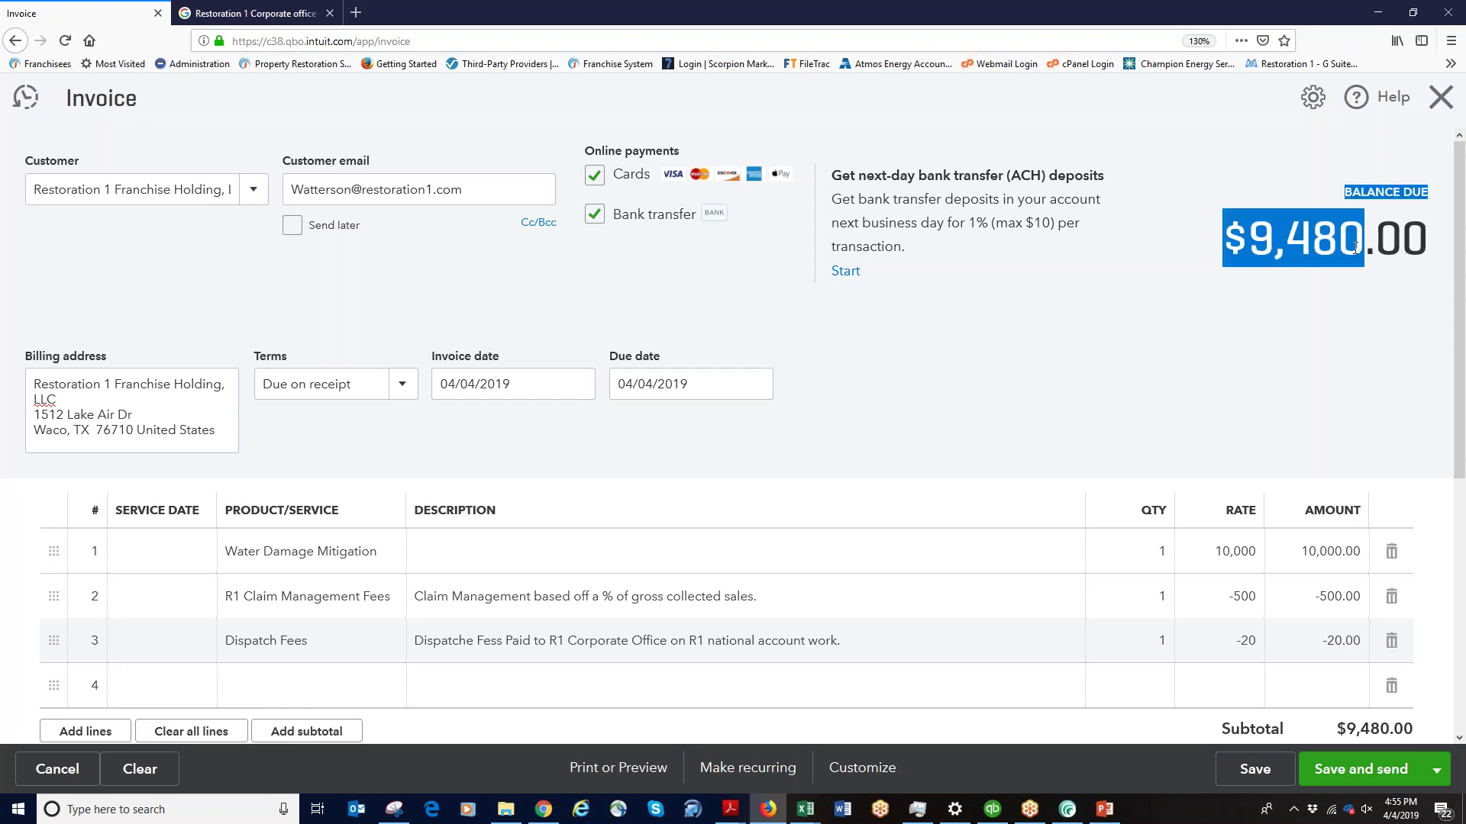
{"action": "left_click_drag", "start_coordinate": [1255, 248], "coordinate": [1332, 252]}
{"action": "left_click", "coordinate": [1264, 784]}
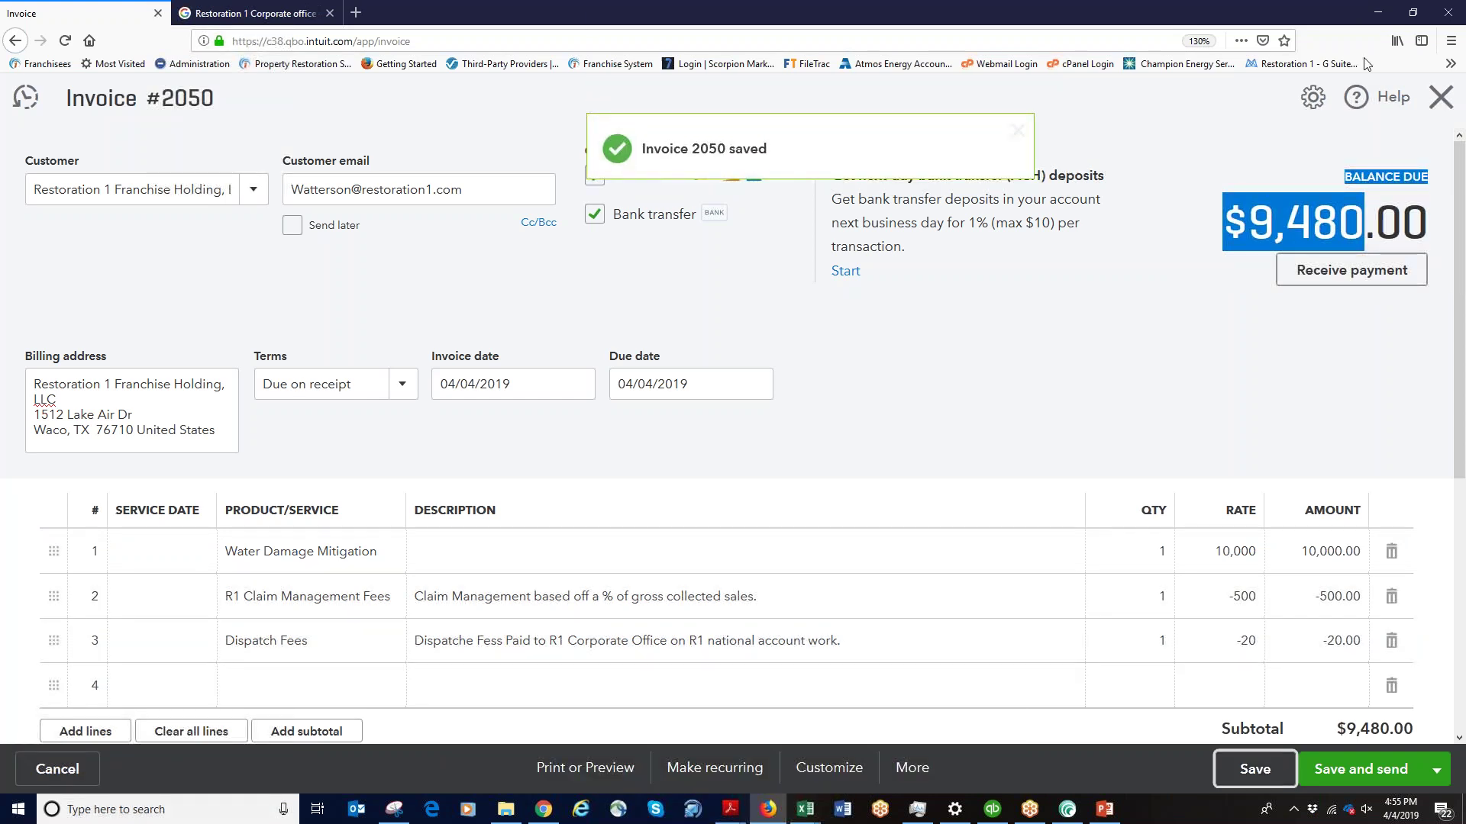
{"action": "left_click", "coordinate": [1447, 101]}
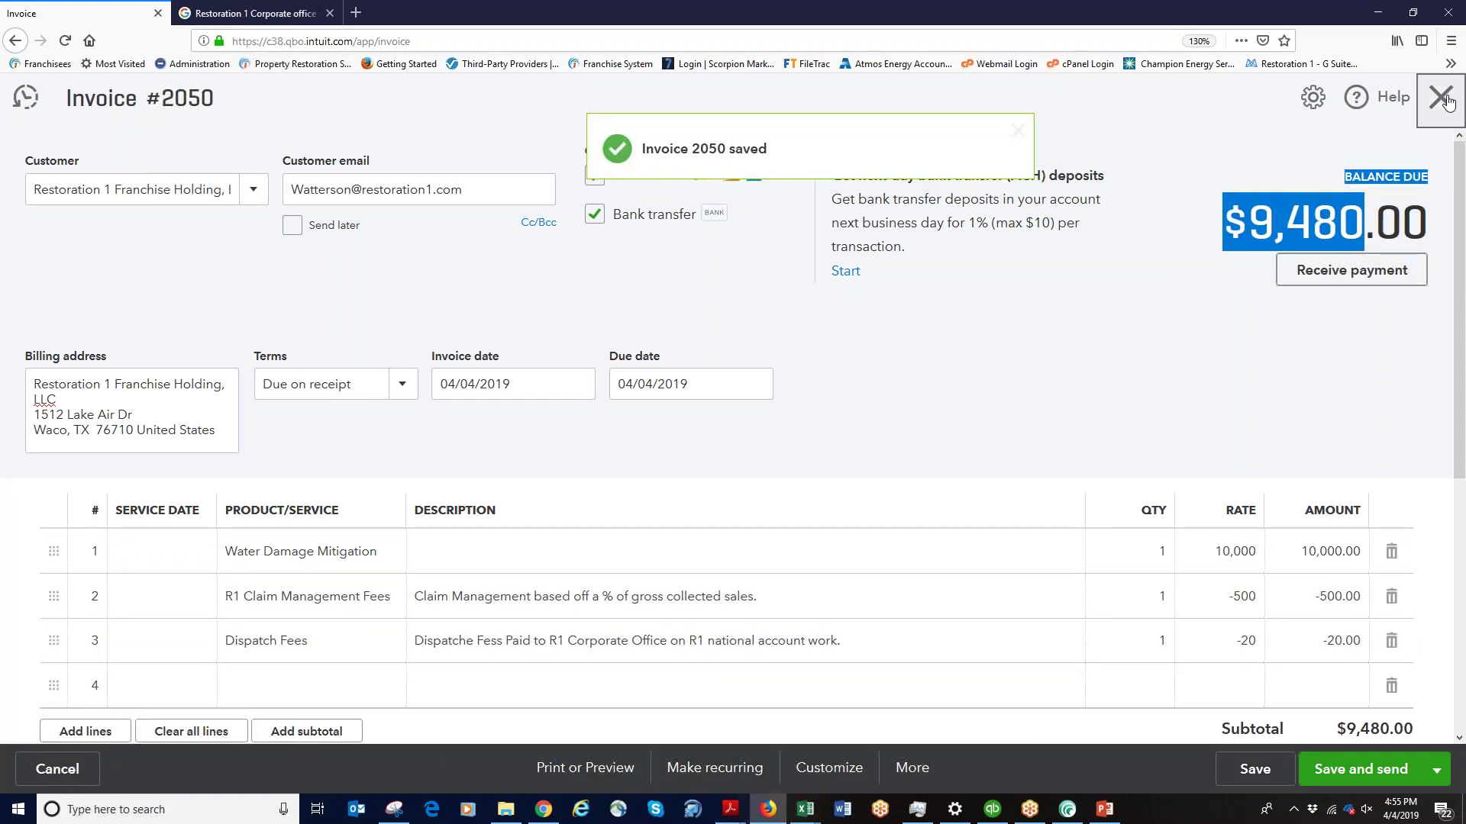
{"action": "left_click", "coordinate": [1448, 102]}
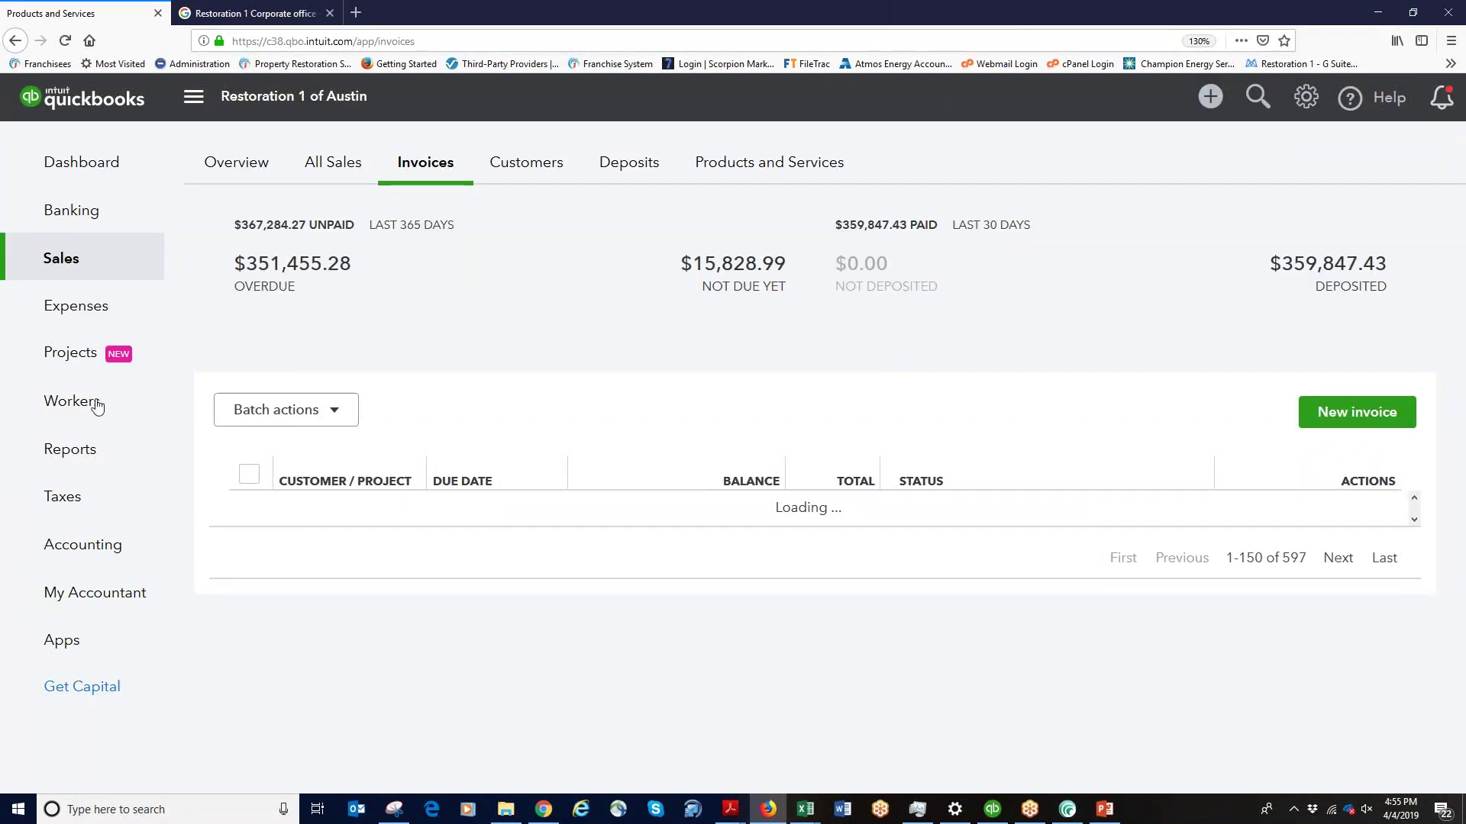
Open the Profit and Loss report and set the start of its report period to 04/04/2019
{"action": "left_click", "coordinate": [80, 458]}
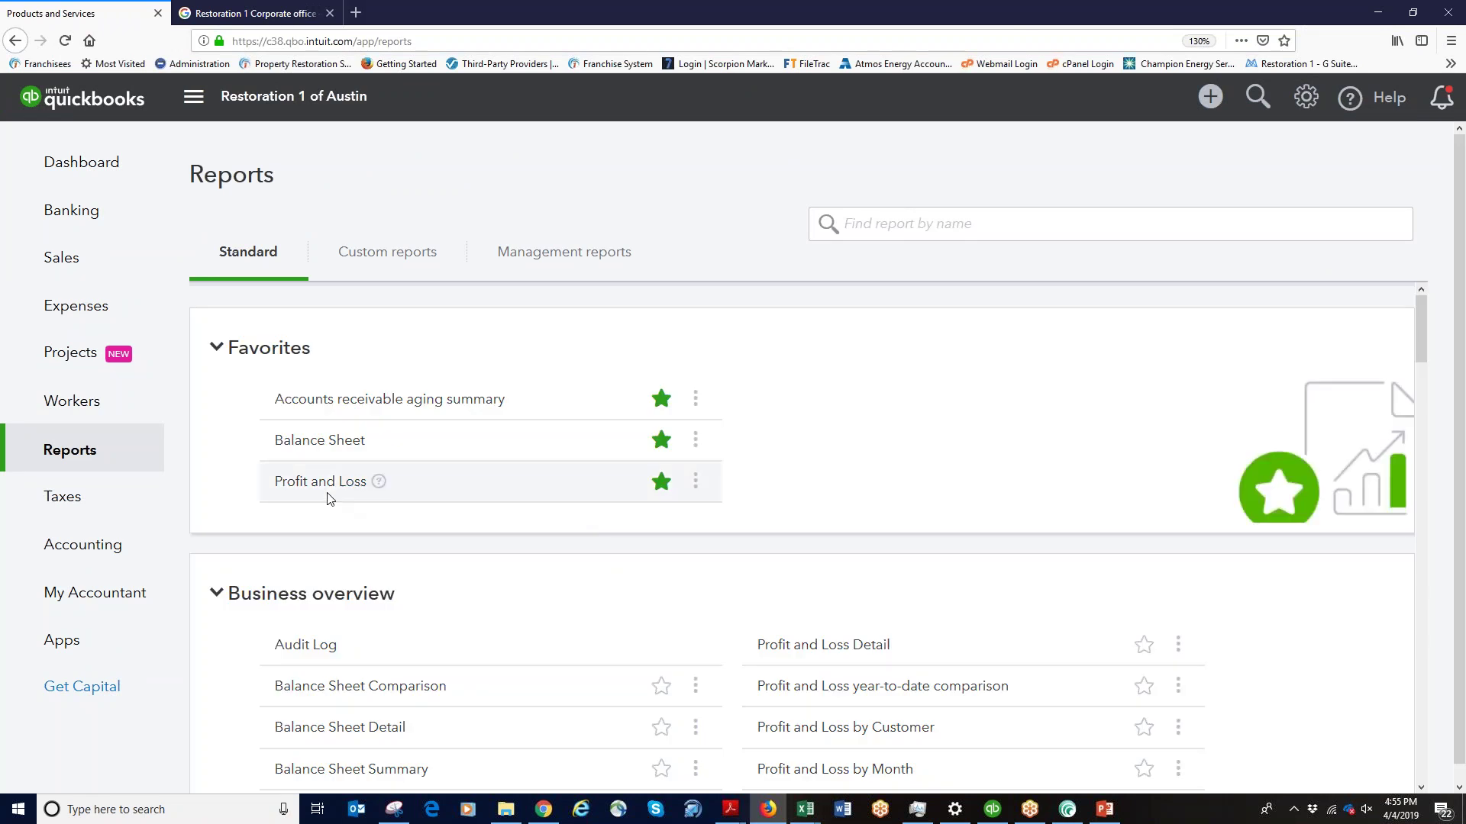
{"action": "left_click", "coordinate": [328, 493]}
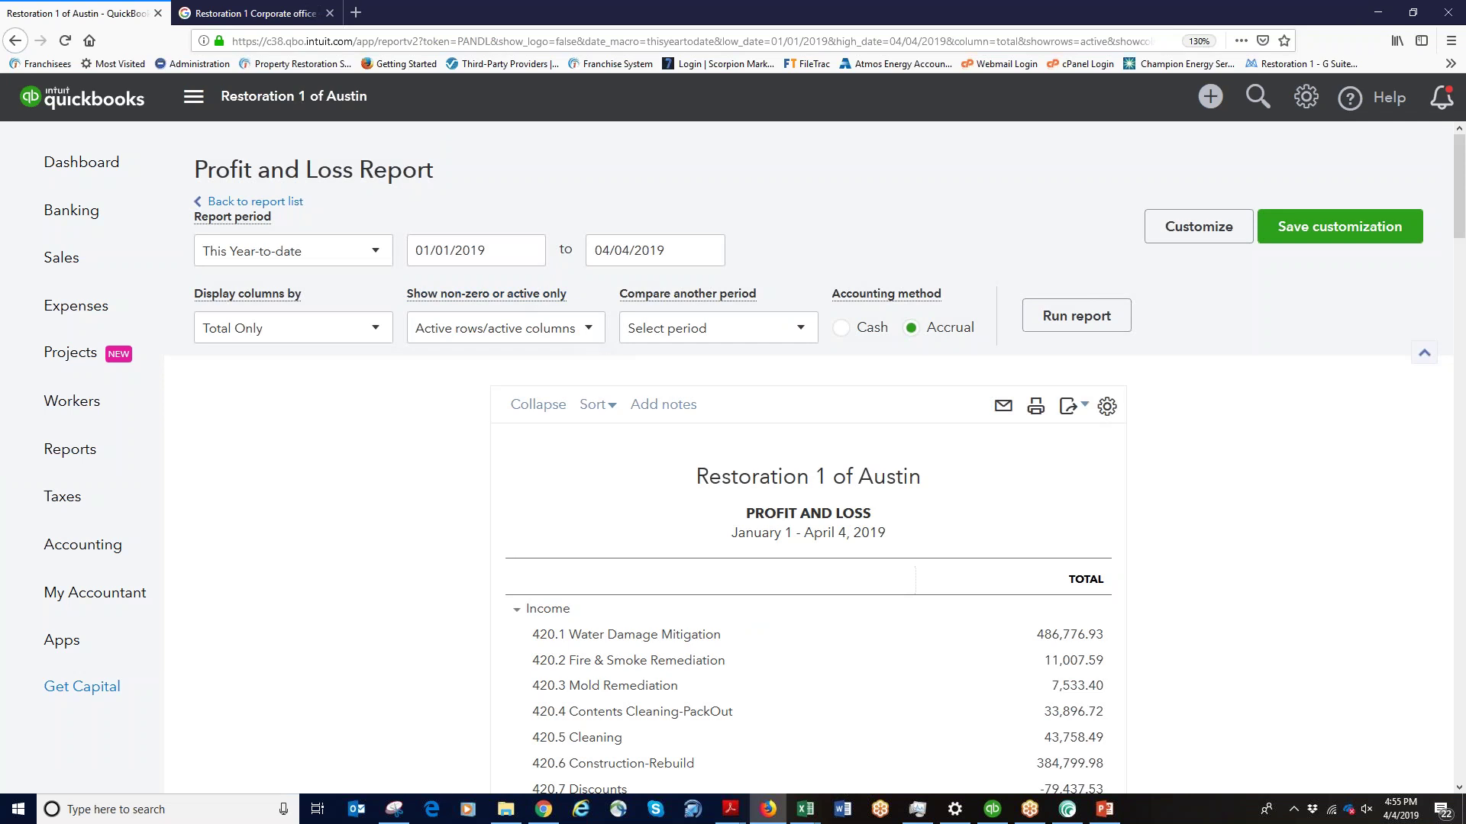
{"action": "left_click", "coordinate": [514, 255]}
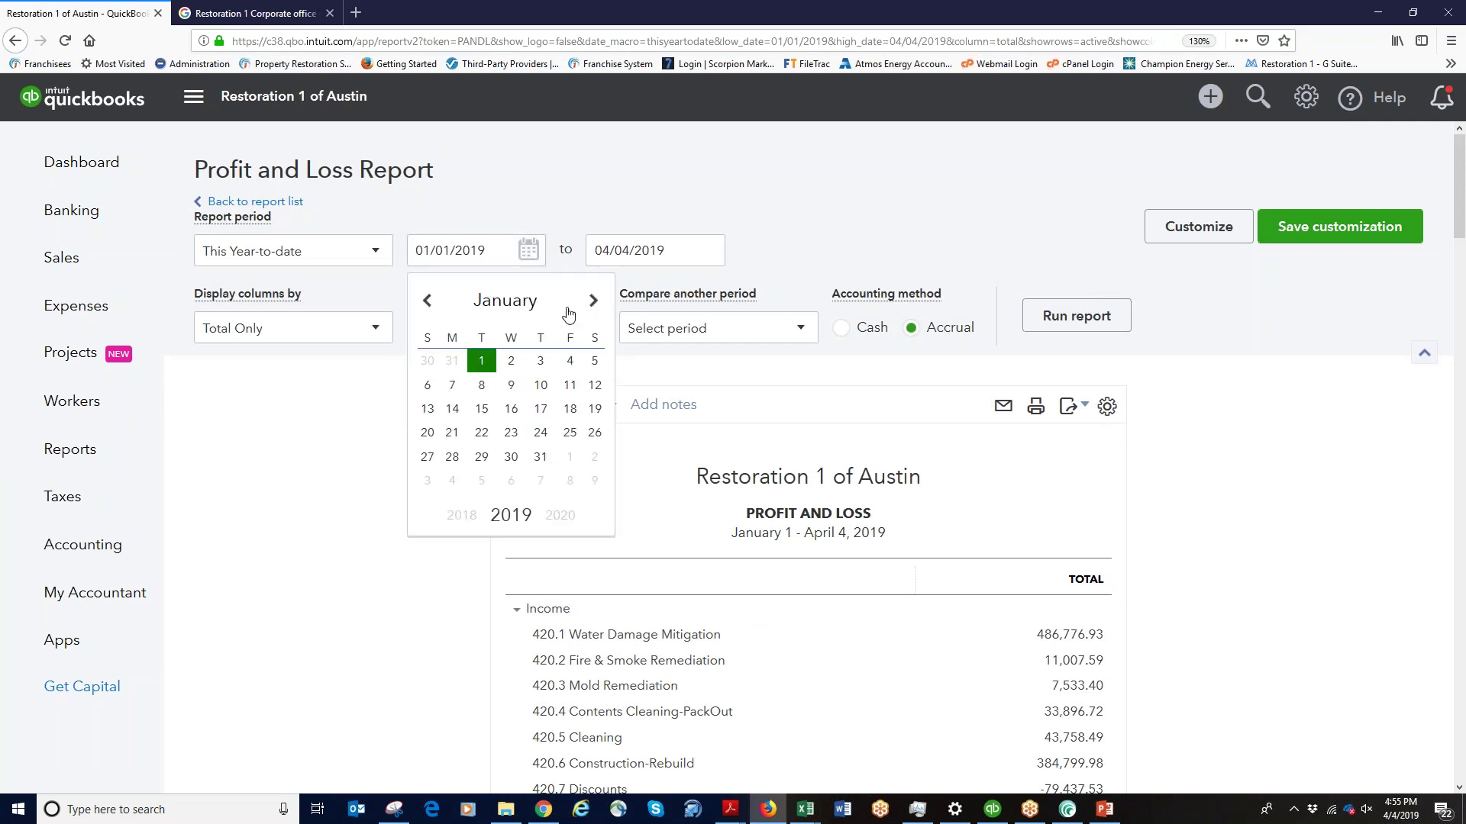
{"action": "left_click", "coordinate": [593, 302]}
{"action": "left_click", "coordinate": [592, 303]}
{"action": "left_click", "coordinate": [592, 302]}
{"action": "left_click", "coordinate": [593, 302]}
{"action": "left_click", "coordinate": [592, 304]}
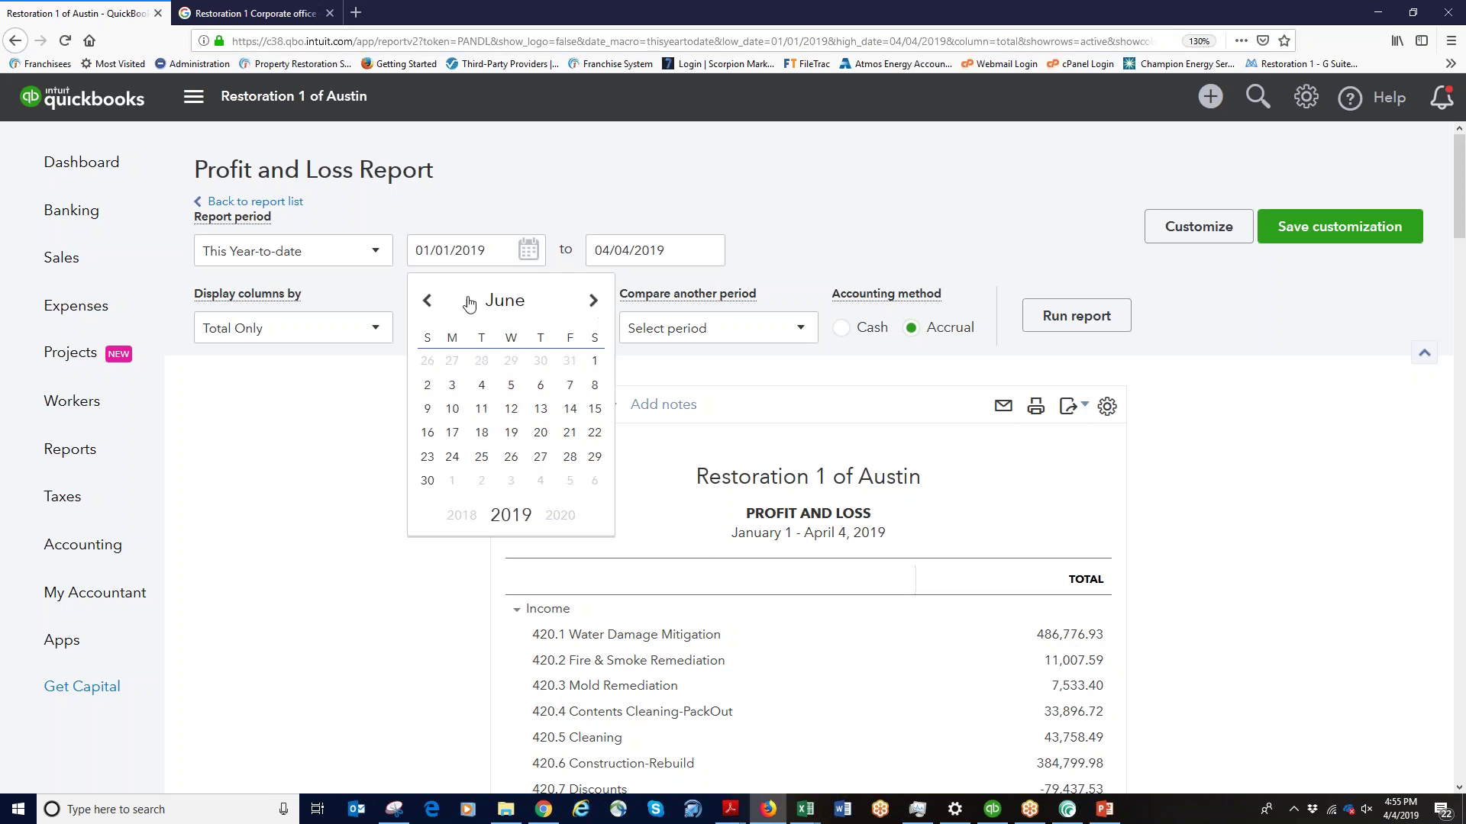
{"action": "left_click", "coordinate": [429, 304]}
{"action": "left_click", "coordinate": [429, 304]}
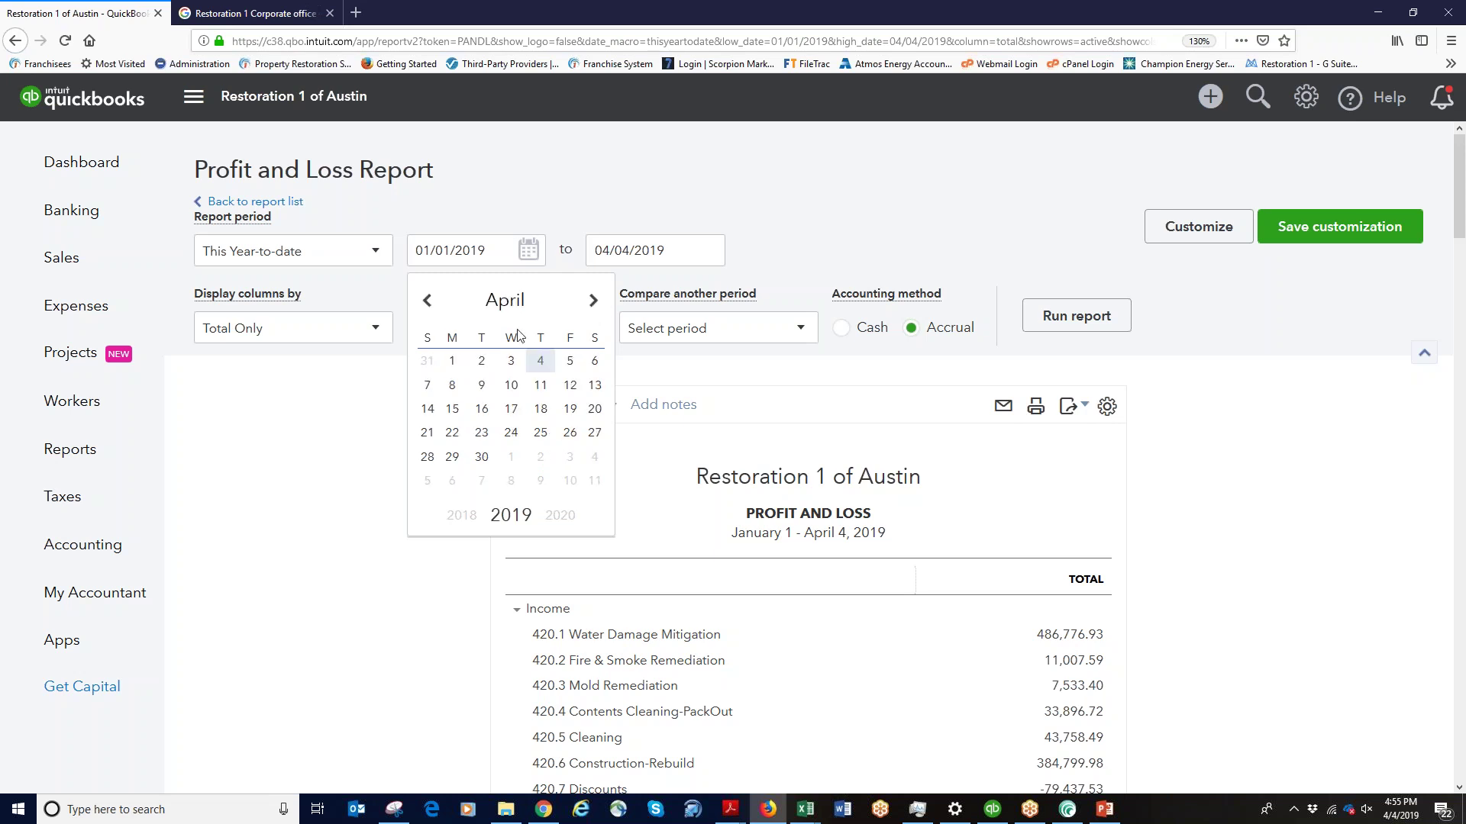
{"action": "left_click", "coordinate": [540, 361]}
Set the end of the report period to 04/04/2019 and run the Profit and Loss report
{"action": "left_click", "coordinate": [708, 251]}
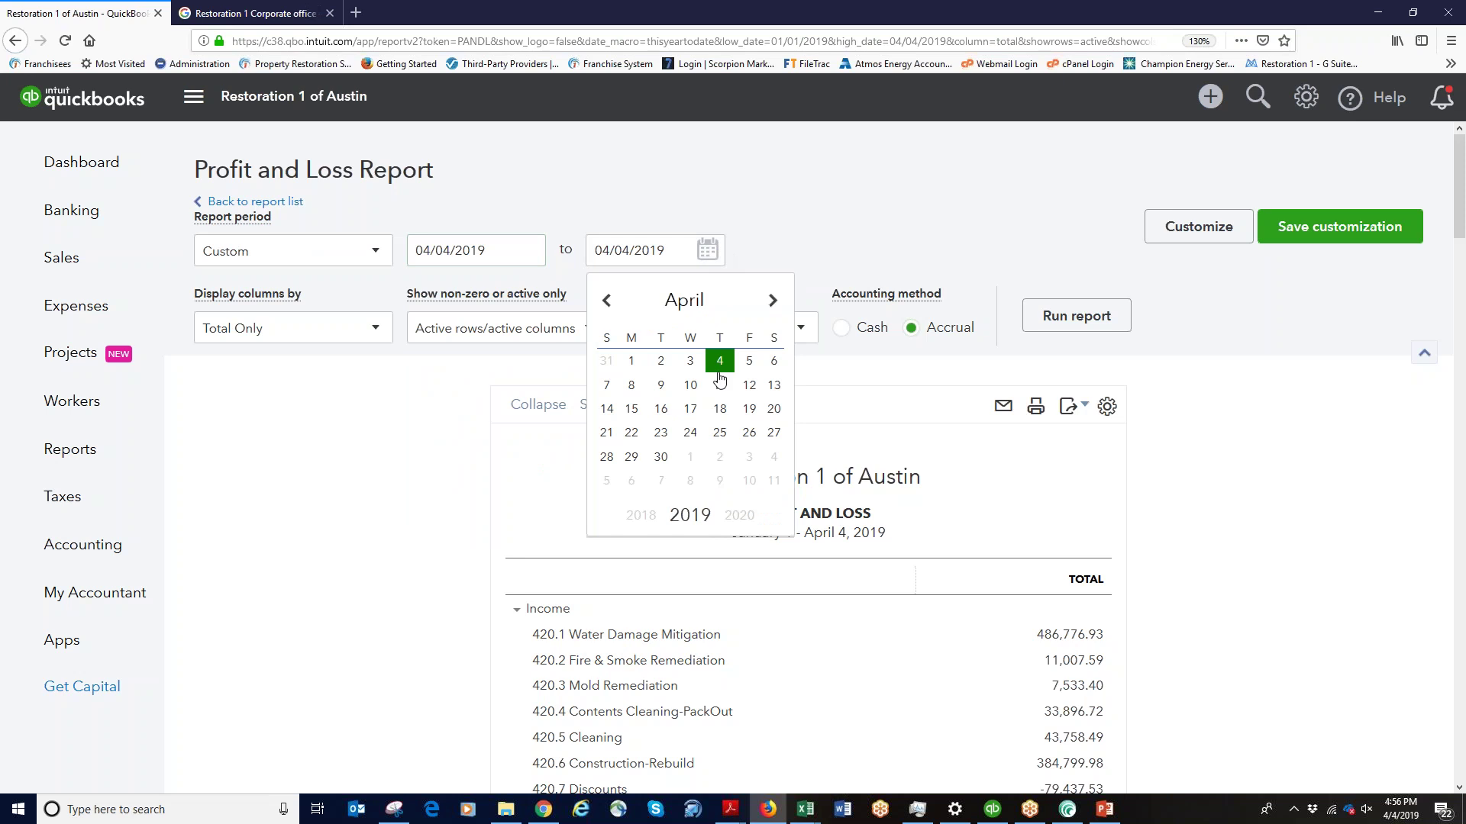
{"action": "left_click", "coordinate": [721, 362]}
{"action": "left_click", "coordinate": [1100, 330]}
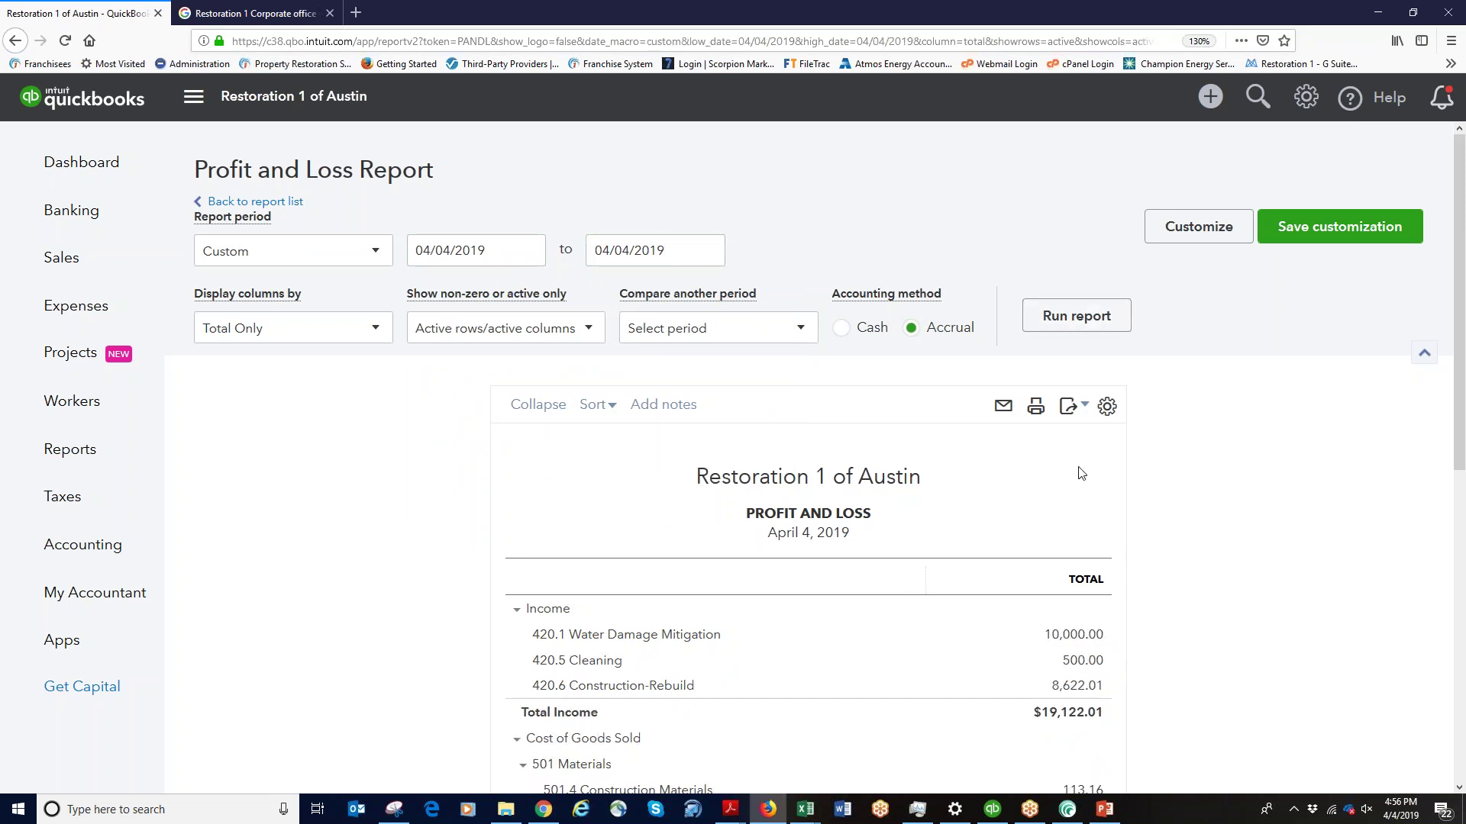
Examine the Profit and Loss report, highlighting the 517.2 R1 Claim Management Fees and 619.7 Dispatch Fees accounts and their amounts
{"action": "scroll", "coordinate": [1187, 687], "scroll_direction": "down", "scroll_amount": 4}
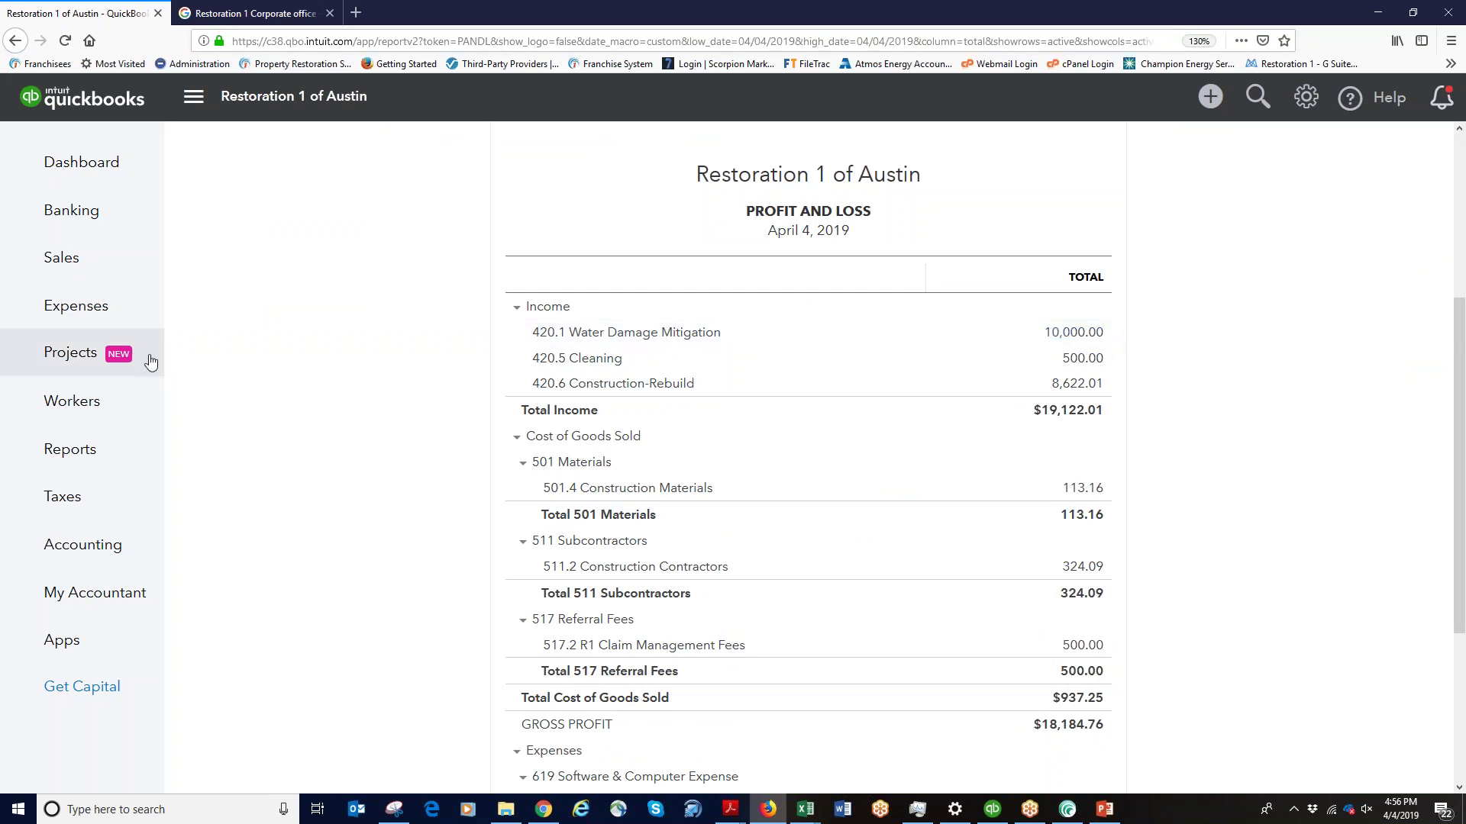
{"action": "scroll", "coordinate": [206, 385], "scroll_direction": "up", "scroll_amount": 3}
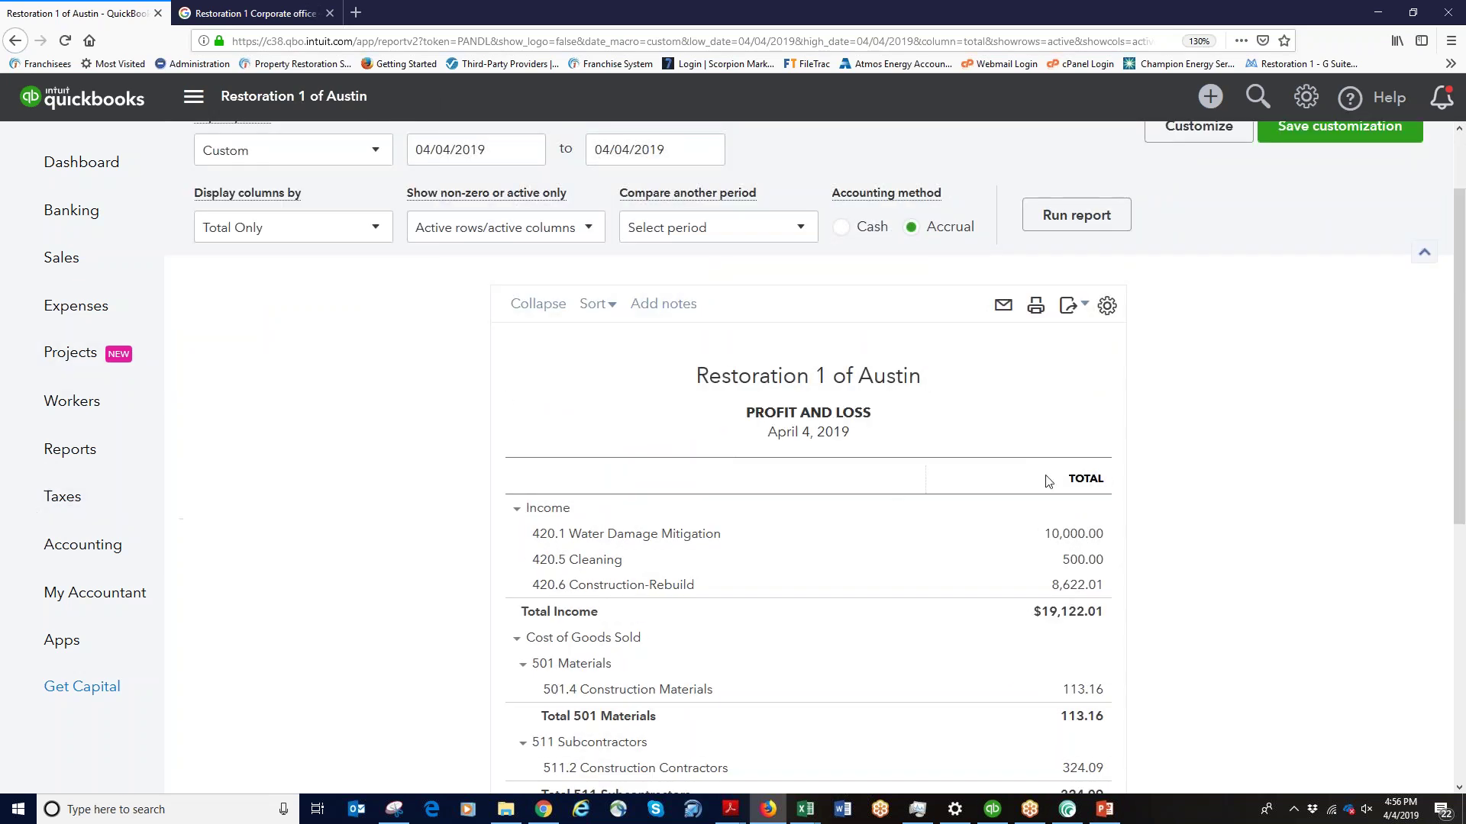
{"action": "scroll", "coordinate": [1093, 538], "scroll_direction": "down", "scroll_amount": 6}
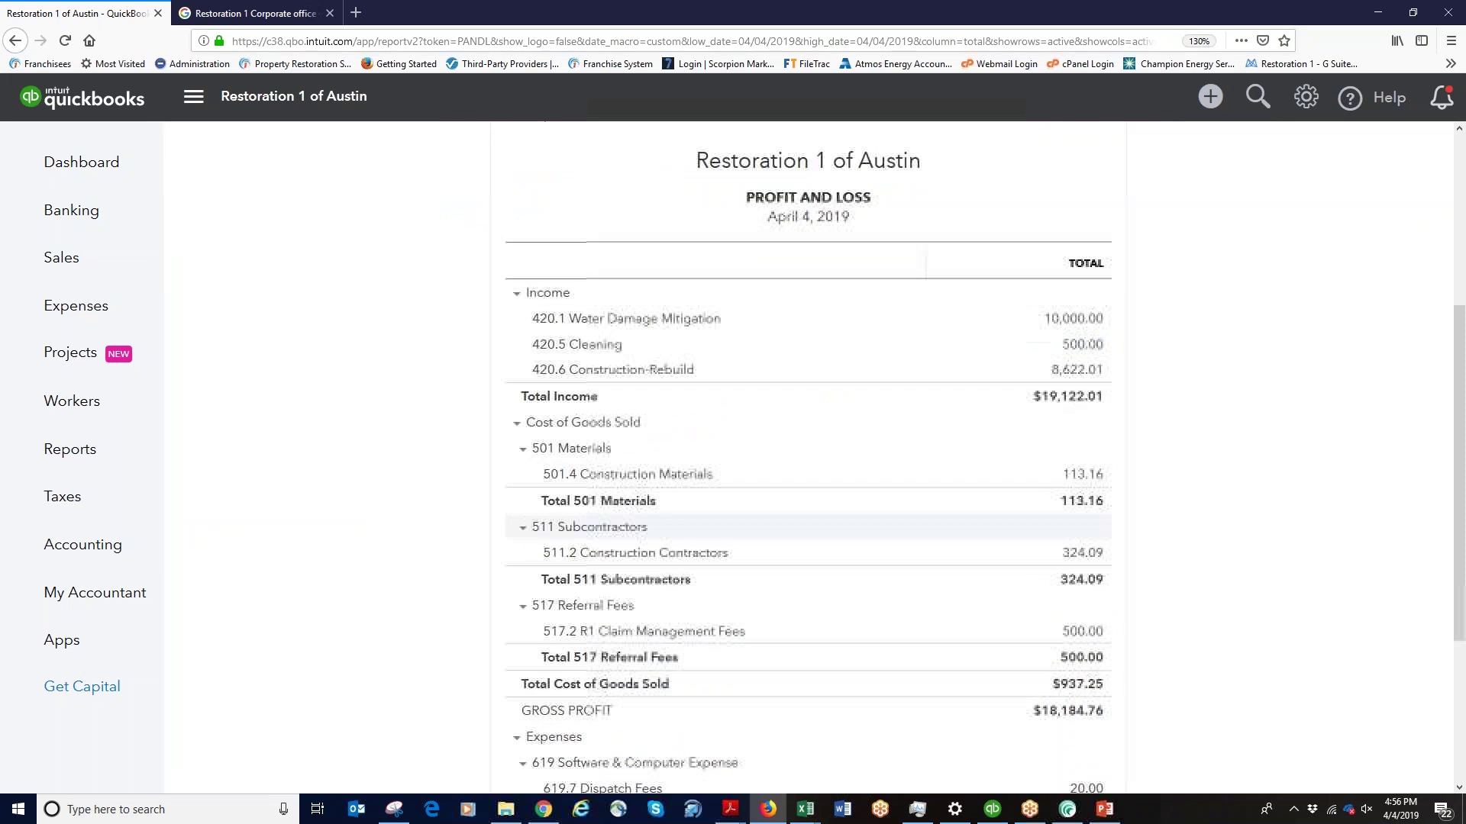
{"action": "left_click_drag", "start_coordinate": [539, 440], "coordinate": [697, 432]}
{"action": "left_click_drag", "start_coordinate": [544, 406], "coordinate": [811, 424]}
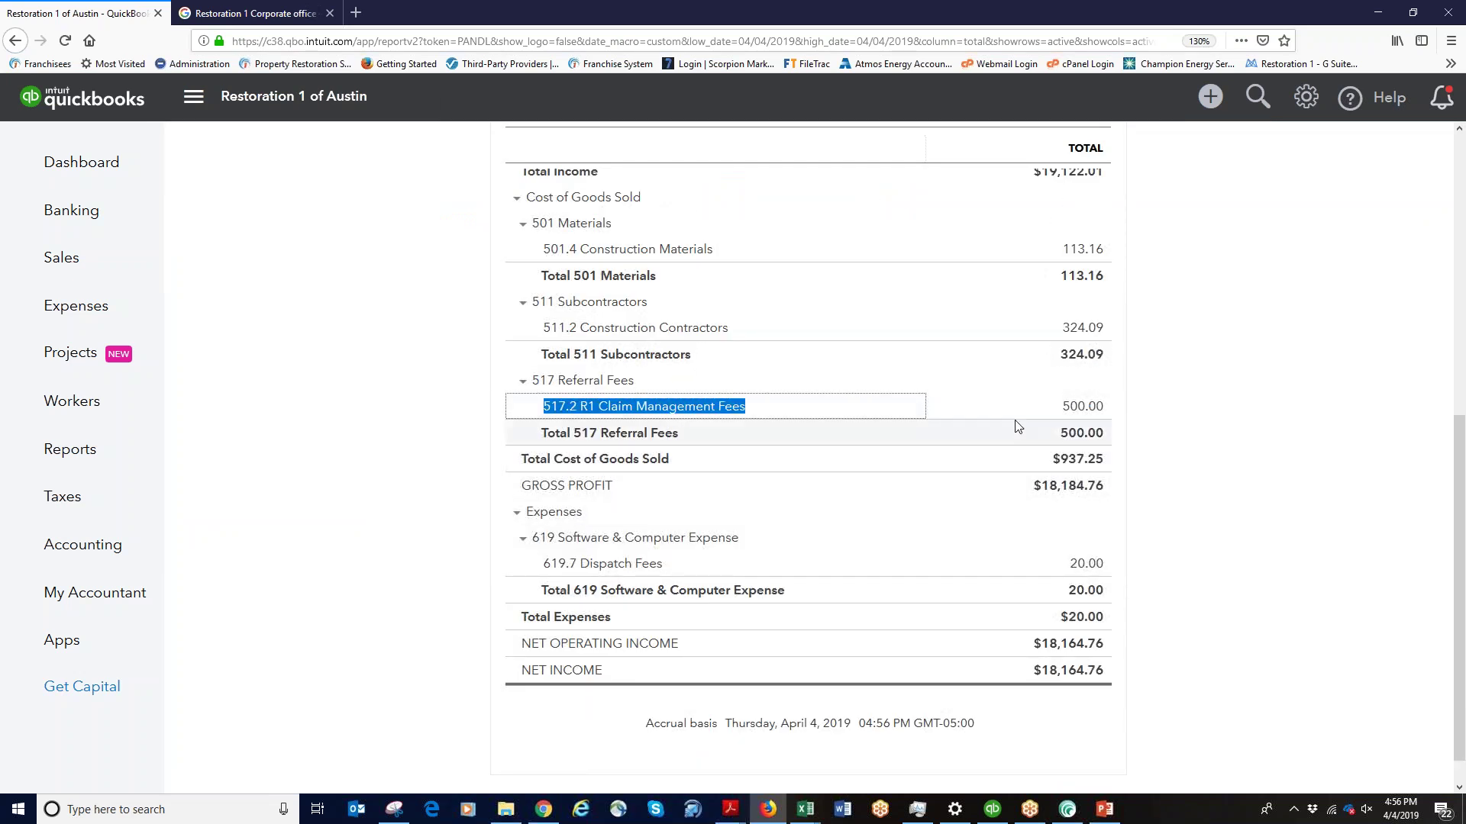
{"action": "left_click_drag", "start_coordinate": [1040, 419], "coordinate": [1143, 422]}
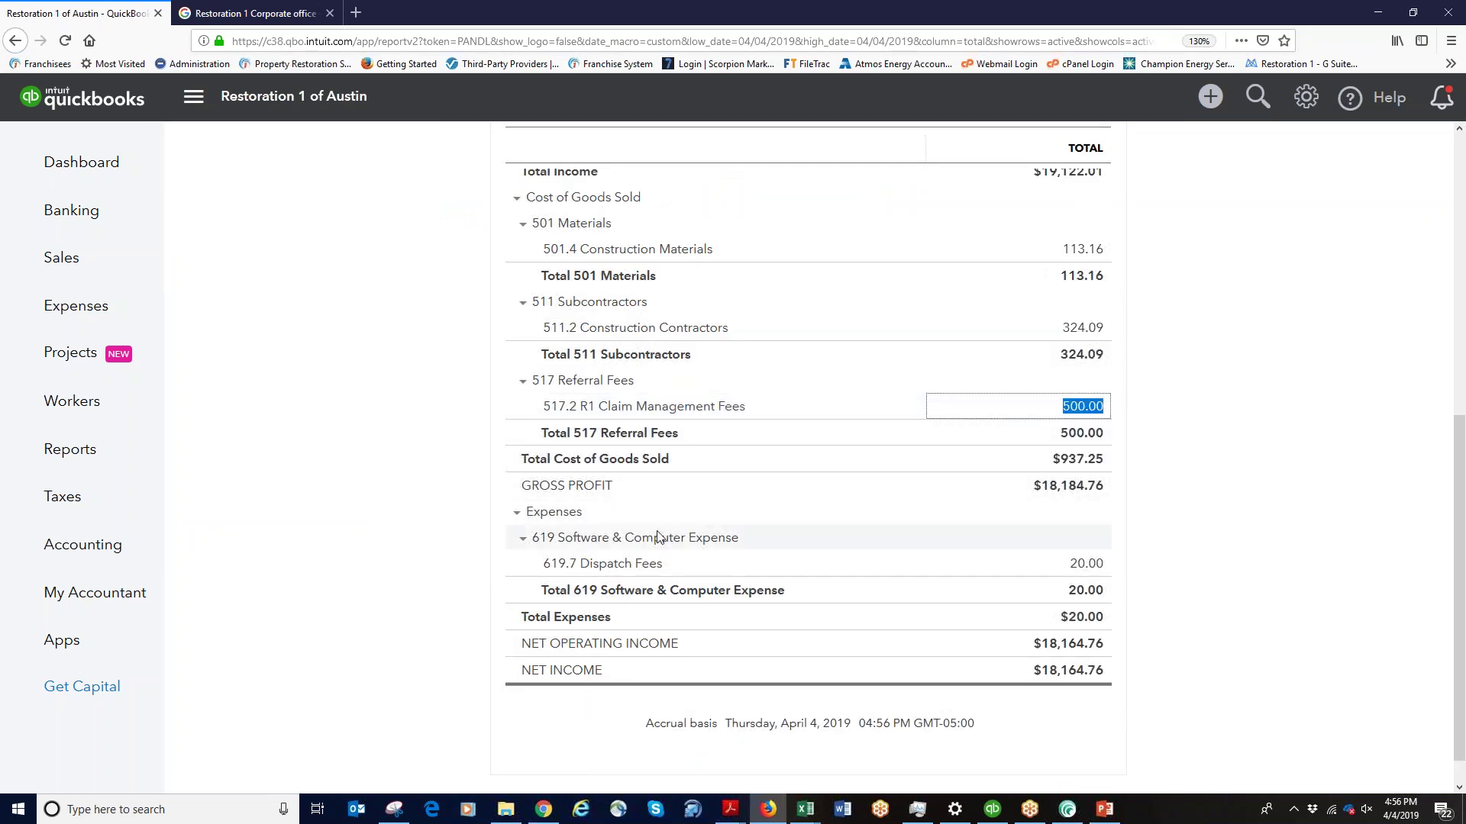
{"action": "left_click_drag", "start_coordinate": [543, 566], "coordinate": [697, 568]}
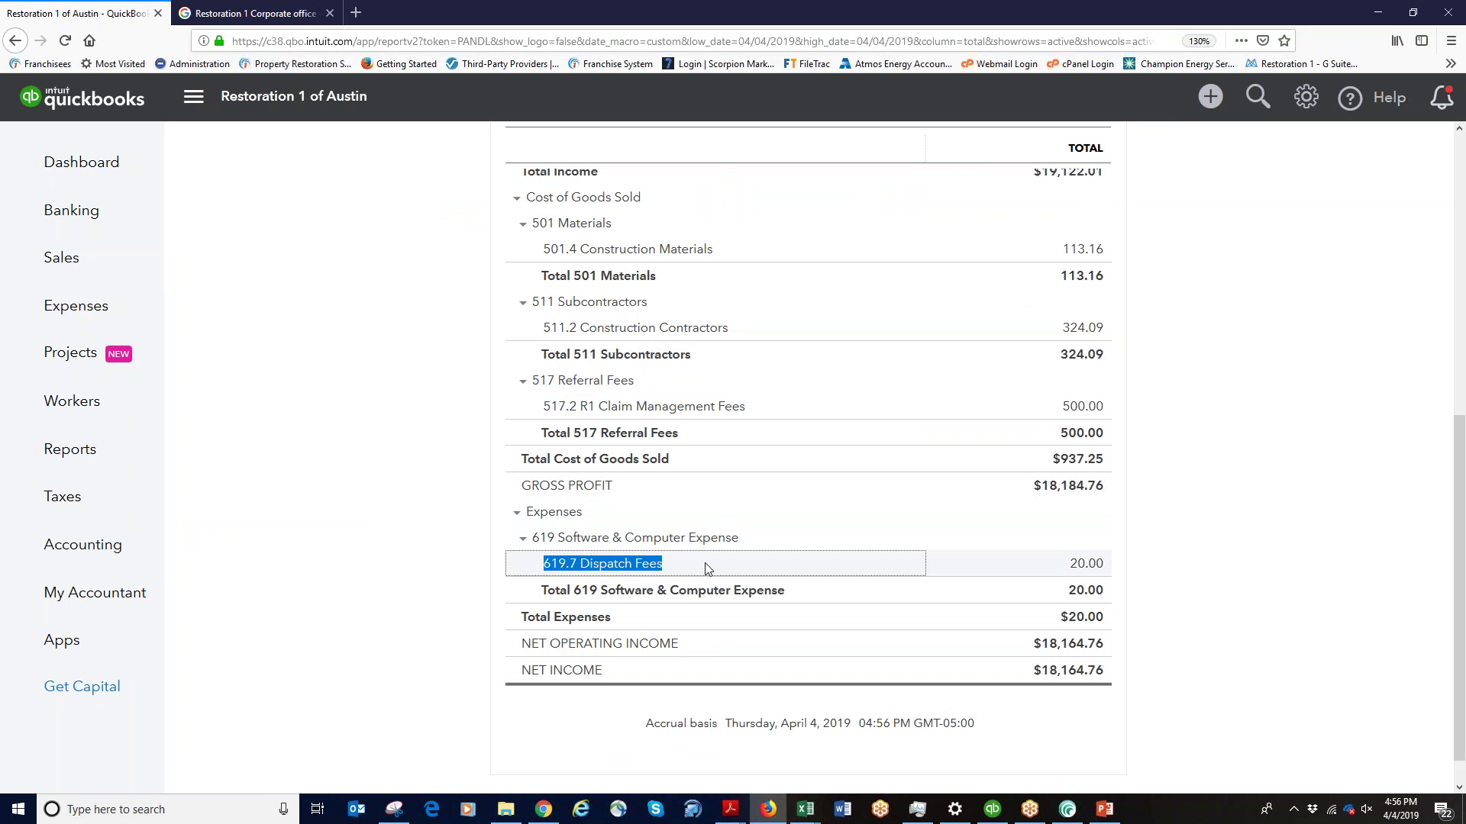
{"action": "left_click_drag", "start_coordinate": [1055, 569], "coordinate": [1105, 568]}
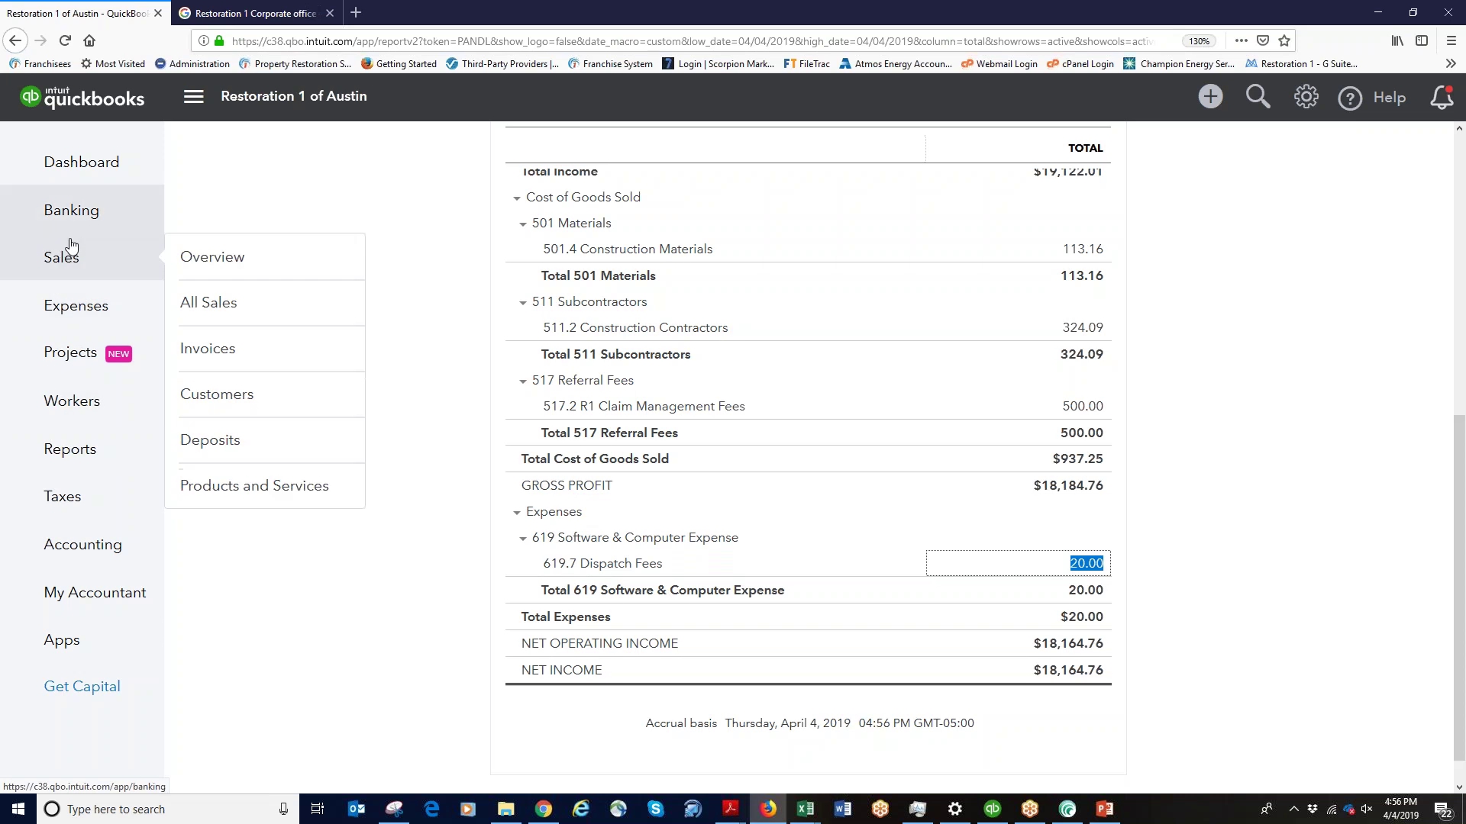
Open the report list in a new browser tab and open the Balance Sheet from the Business overview group
{"action": "right_click", "coordinate": [63, 449]}
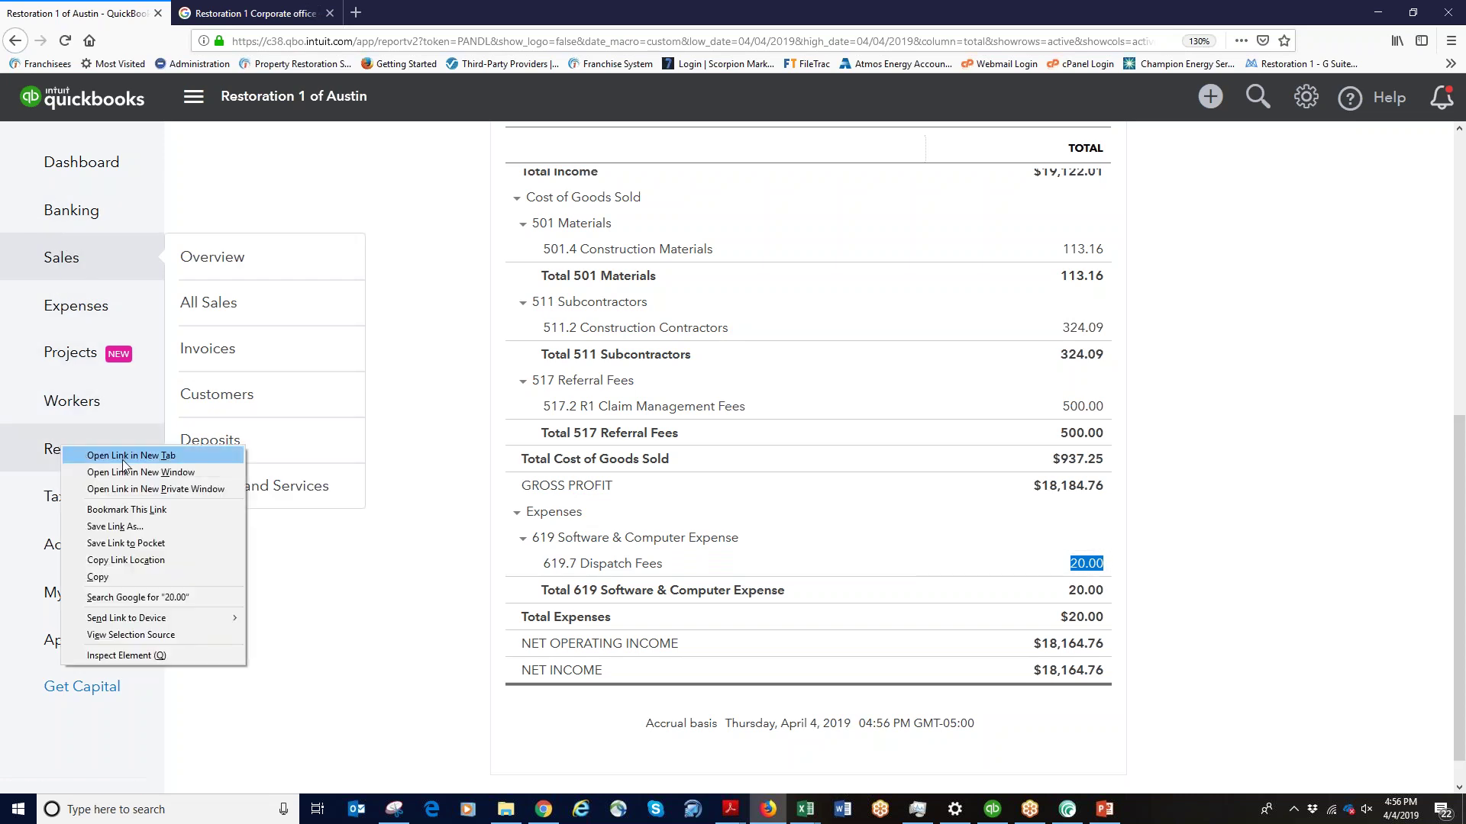
{"action": "left_click", "coordinate": [122, 466]}
{"action": "left_click", "coordinate": [258, 13]}
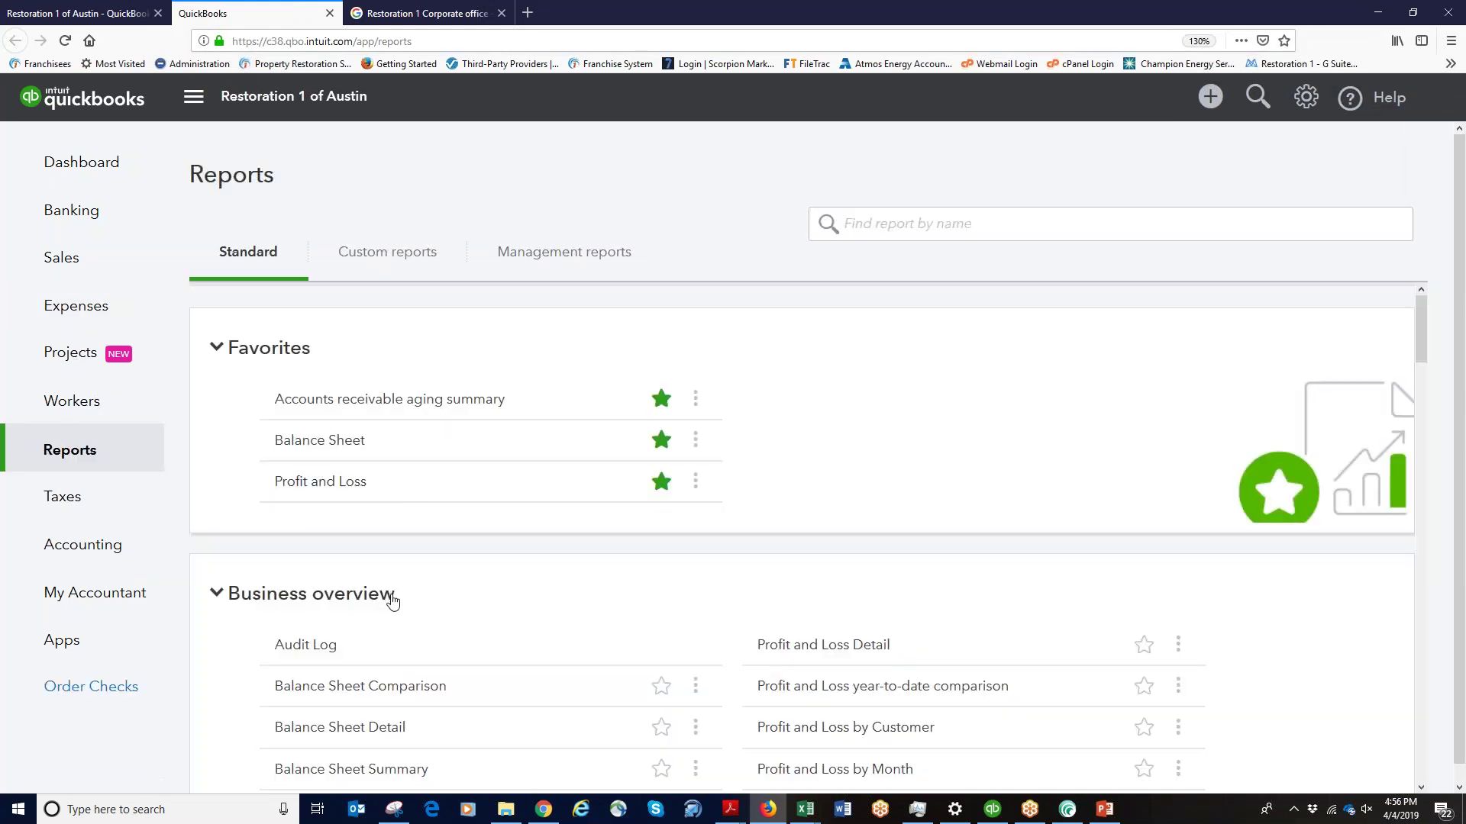
{"action": "scroll", "coordinate": [391, 603], "scroll_direction": "down", "scroll_amount": 5}
{"action": "scroll", "coordinate": [364, 668], "scroll_direction": "down", "scroll_amount": 7}
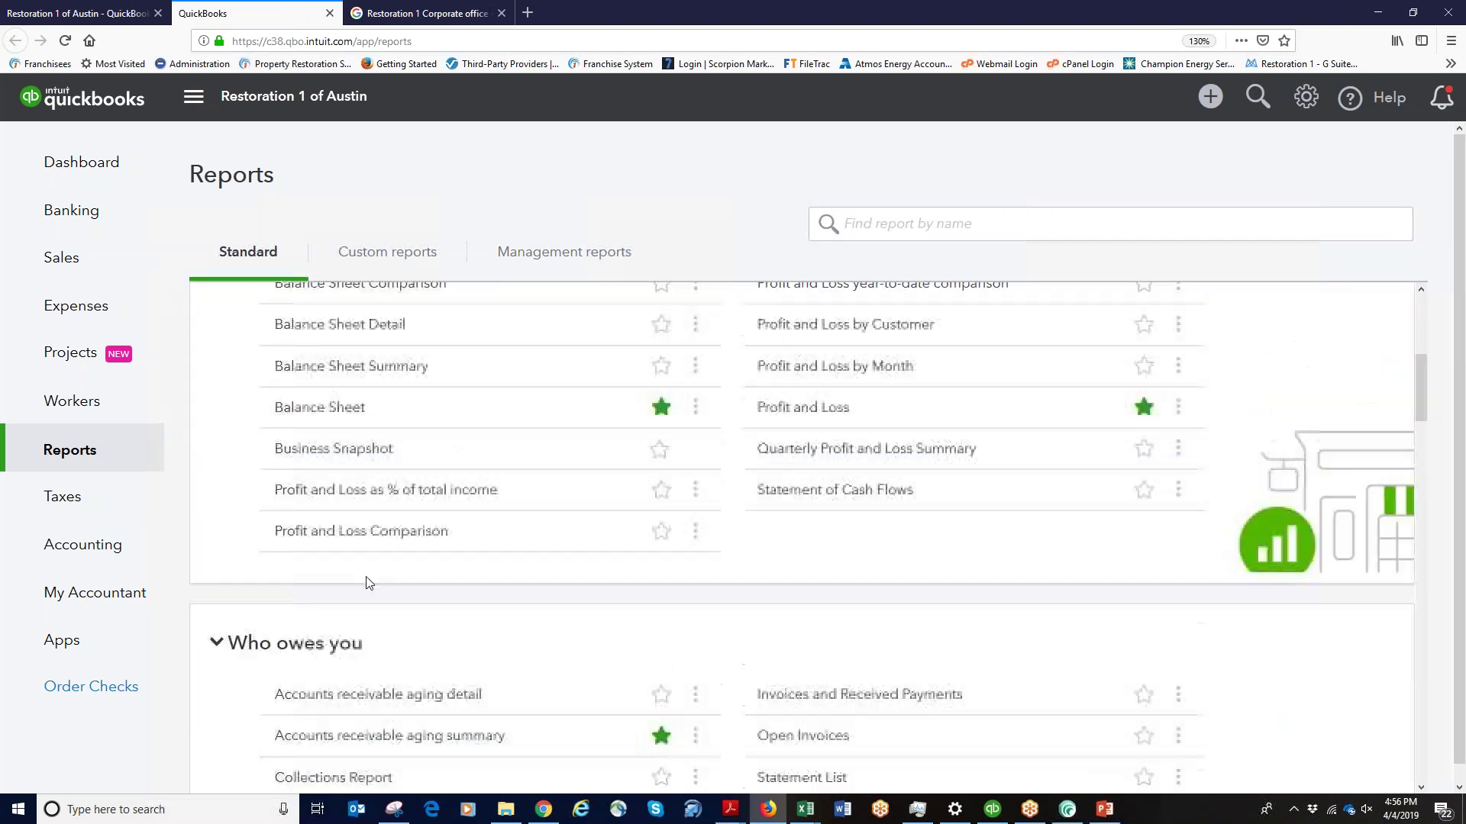
{"action": "scroll", "coordinate": [368, 583], "scroll_direction": "up", "scroll_amount": 3}
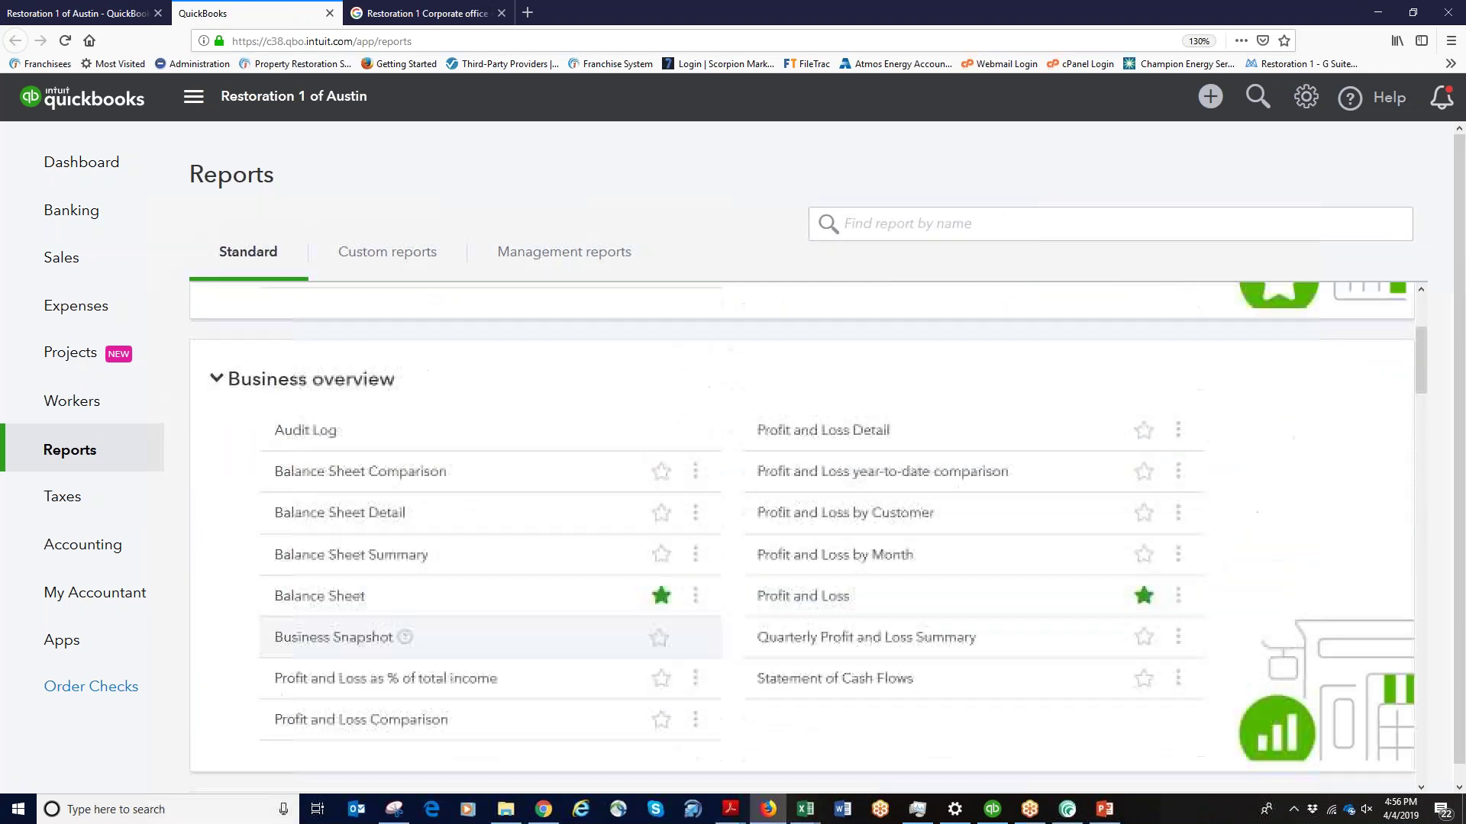
{"action": "left_click", "coordinate": [340, 617]}
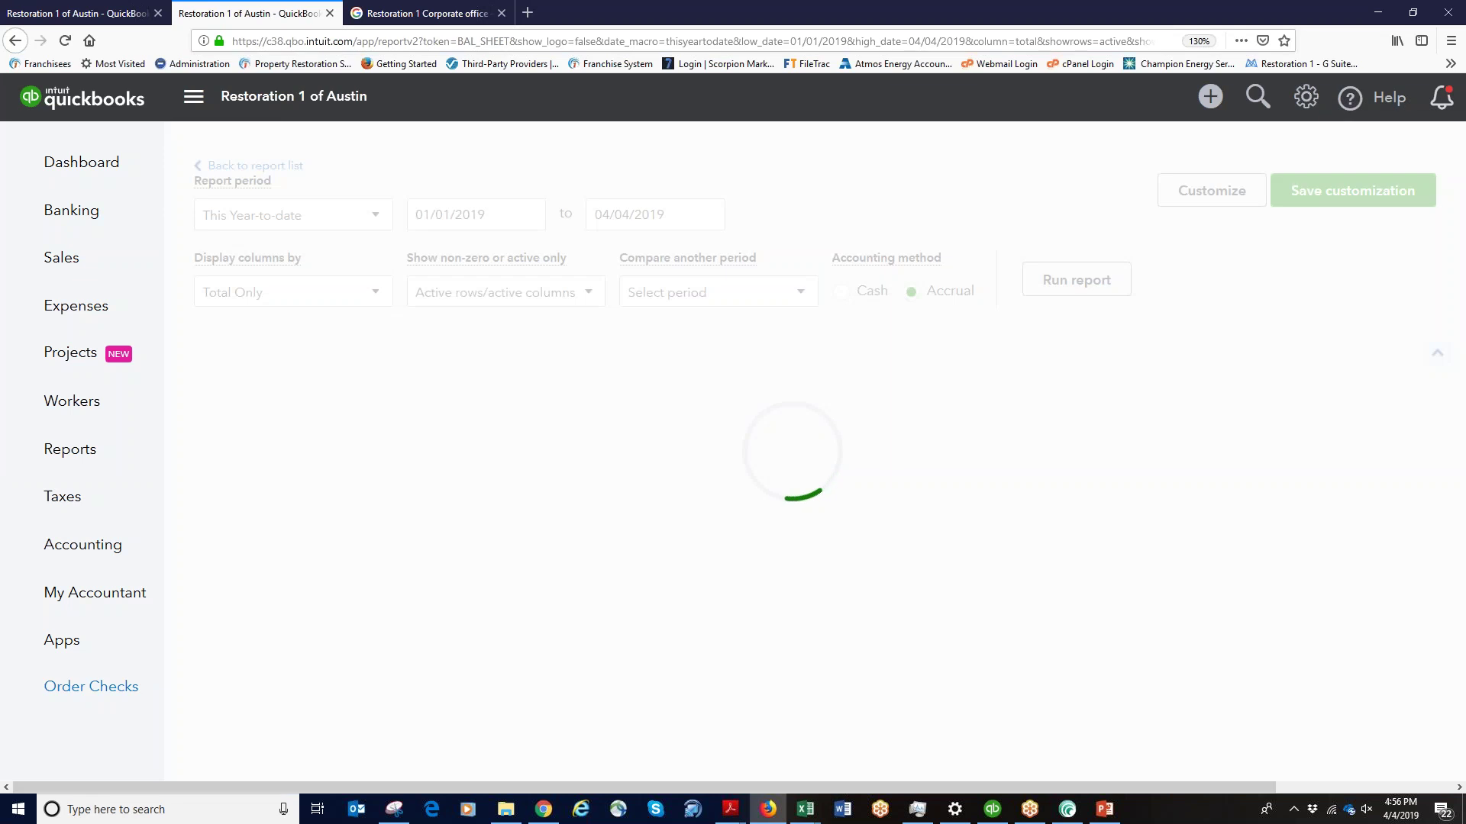
Drill into the 120 Accounts Receivable total on the Balance Sheet and examine the Restoration 1 Franchise Holding invoice 2050 entry
{"action": "scroll", "coordinate": [697, 542], "scroll_direction": "down", "scroll_amount": 3}
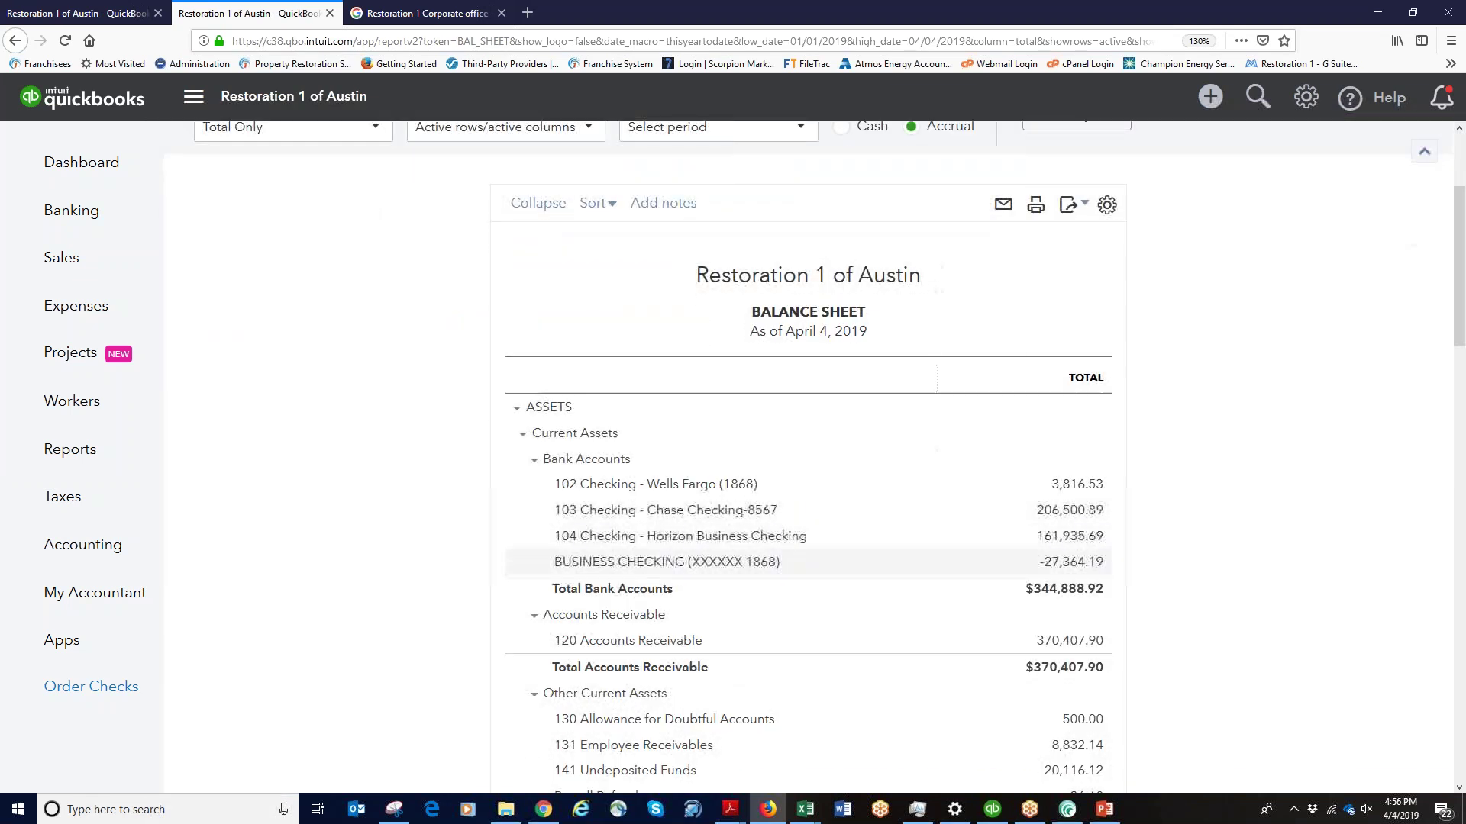
{"action": "scroll", "coordinate": [1024, 501], "scroll_direction": "down", "scroll_amount": 3}
{"action": "left_click", "coordinate": [1099, 438]}
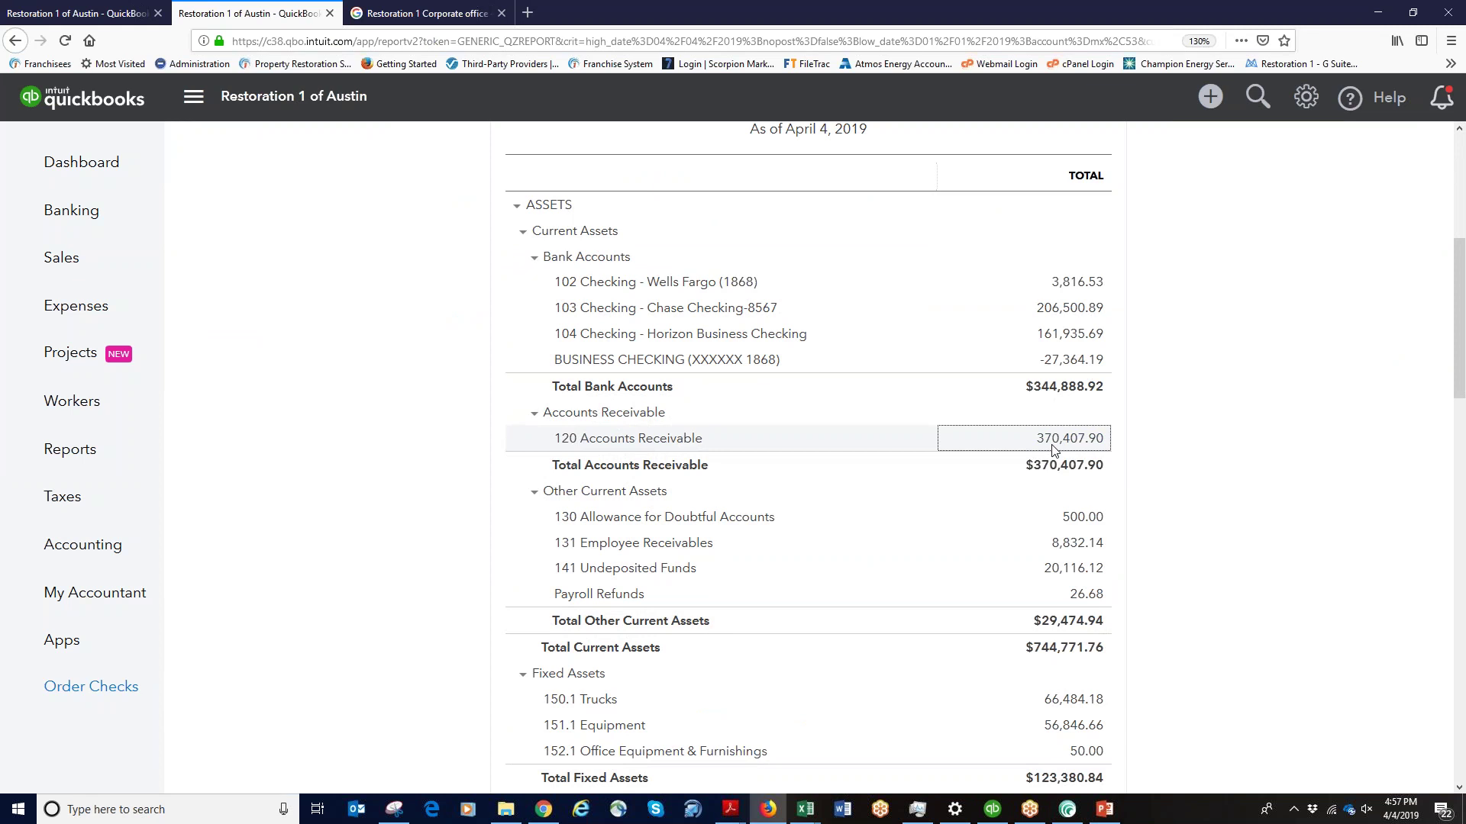
{"action": "scroll", "coordinate": [832, 500], "scroll_direction": "down", "scroll_amount": 4}
{"action": "scroll", "coordinate": [819, 511], "scroll_direction": "down", "scroll_amount": 20}
{"action": "scroll", "coordinate": [820, 555], "scroll_direction": "down", "scroll_amount": 20}
{"action": "scroll", "coordinate": [817, 622], "scroll_direction": "down", "scroll_amount": 20}
{"action": "scroll", "coordinate": [816, 632], "scroll_direction": "down", "scroll_amount": 20}
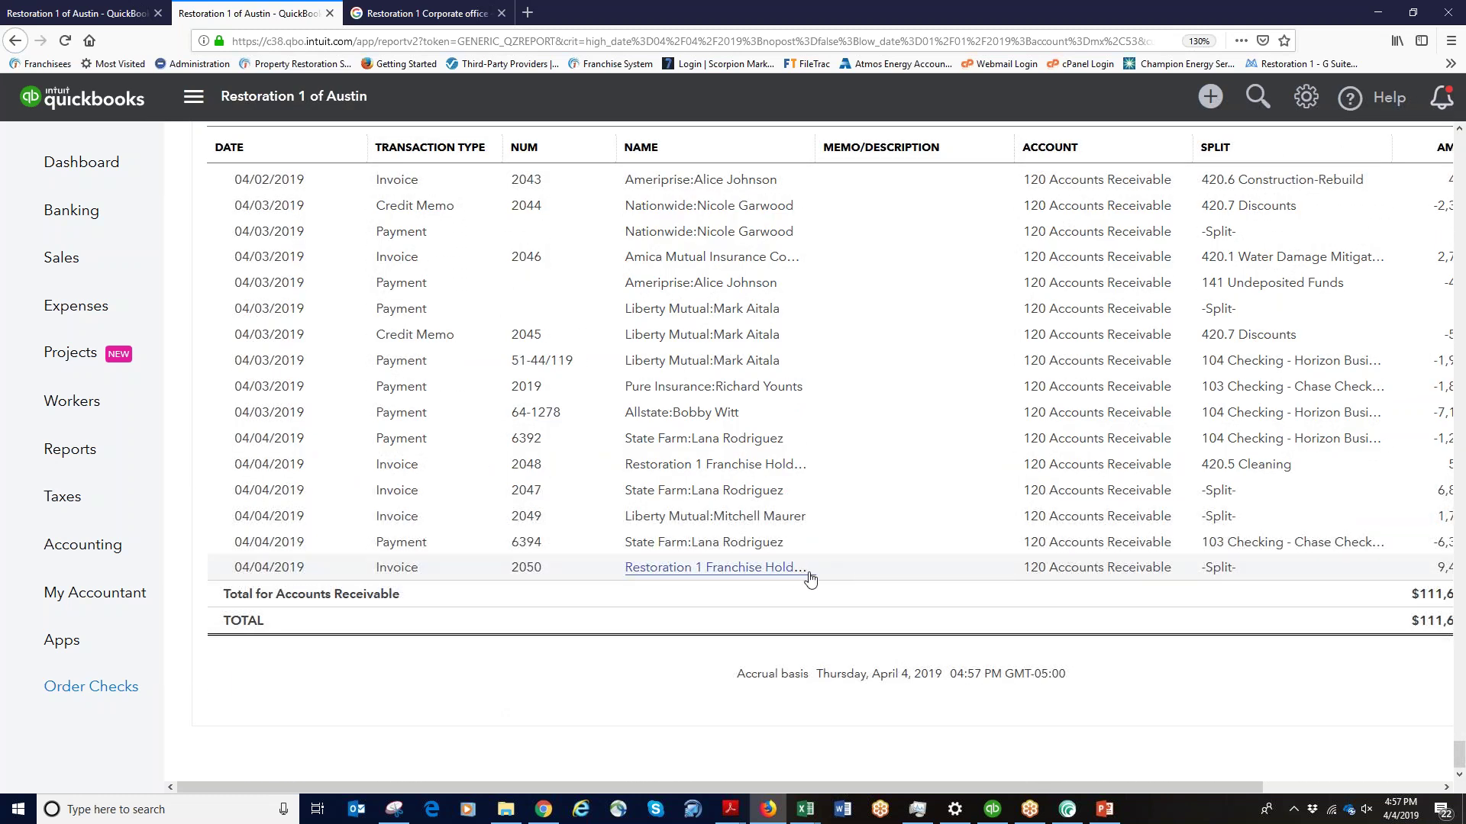
{"action": "left_click_drag", "start_coordinate": [954, 809], "coordinate": [1235, 789]}
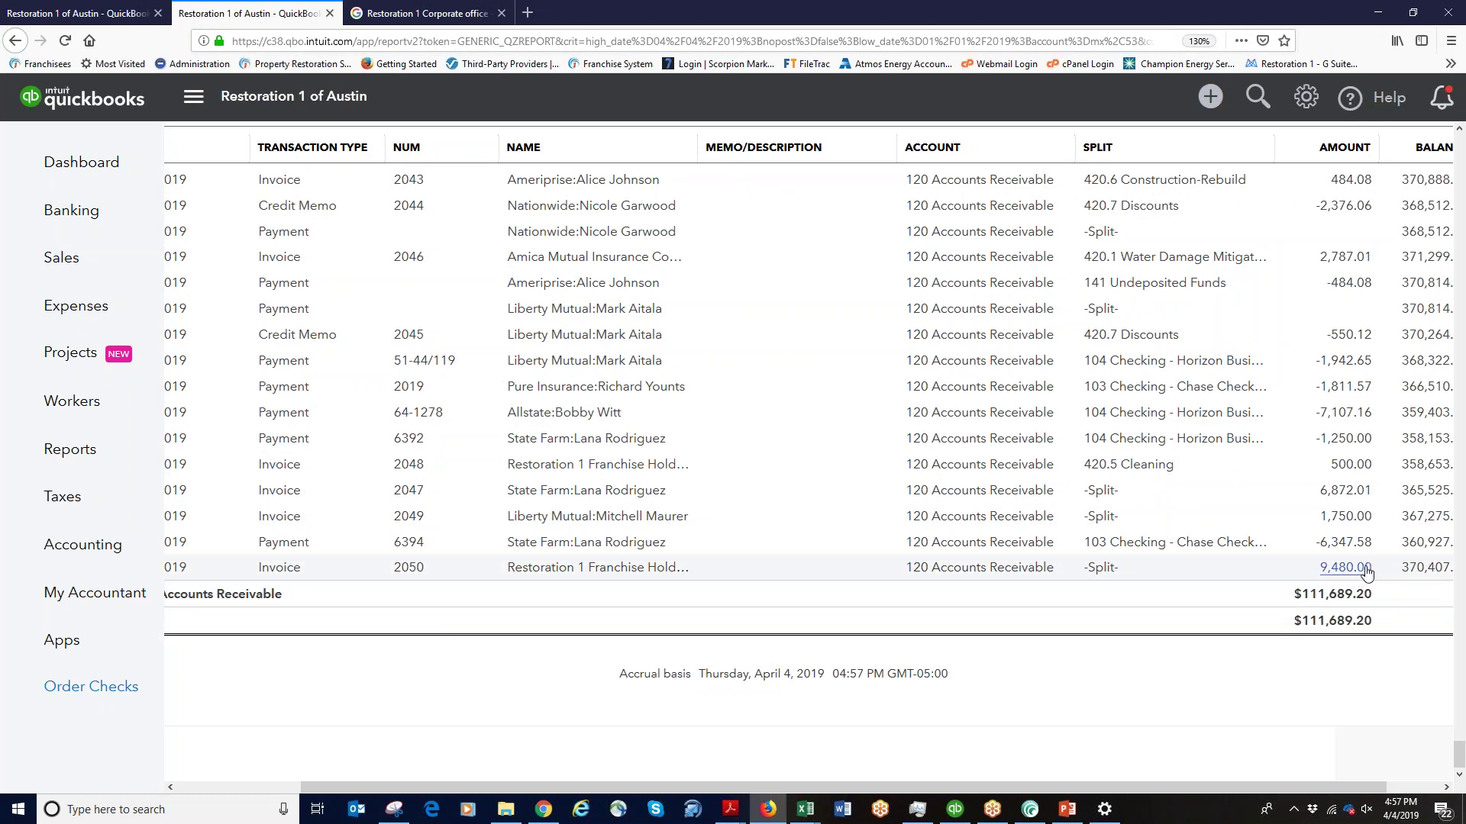
{"action": "left_click_drag", "start_coordinate": [858, 790], "coordinate": [516, 785]}
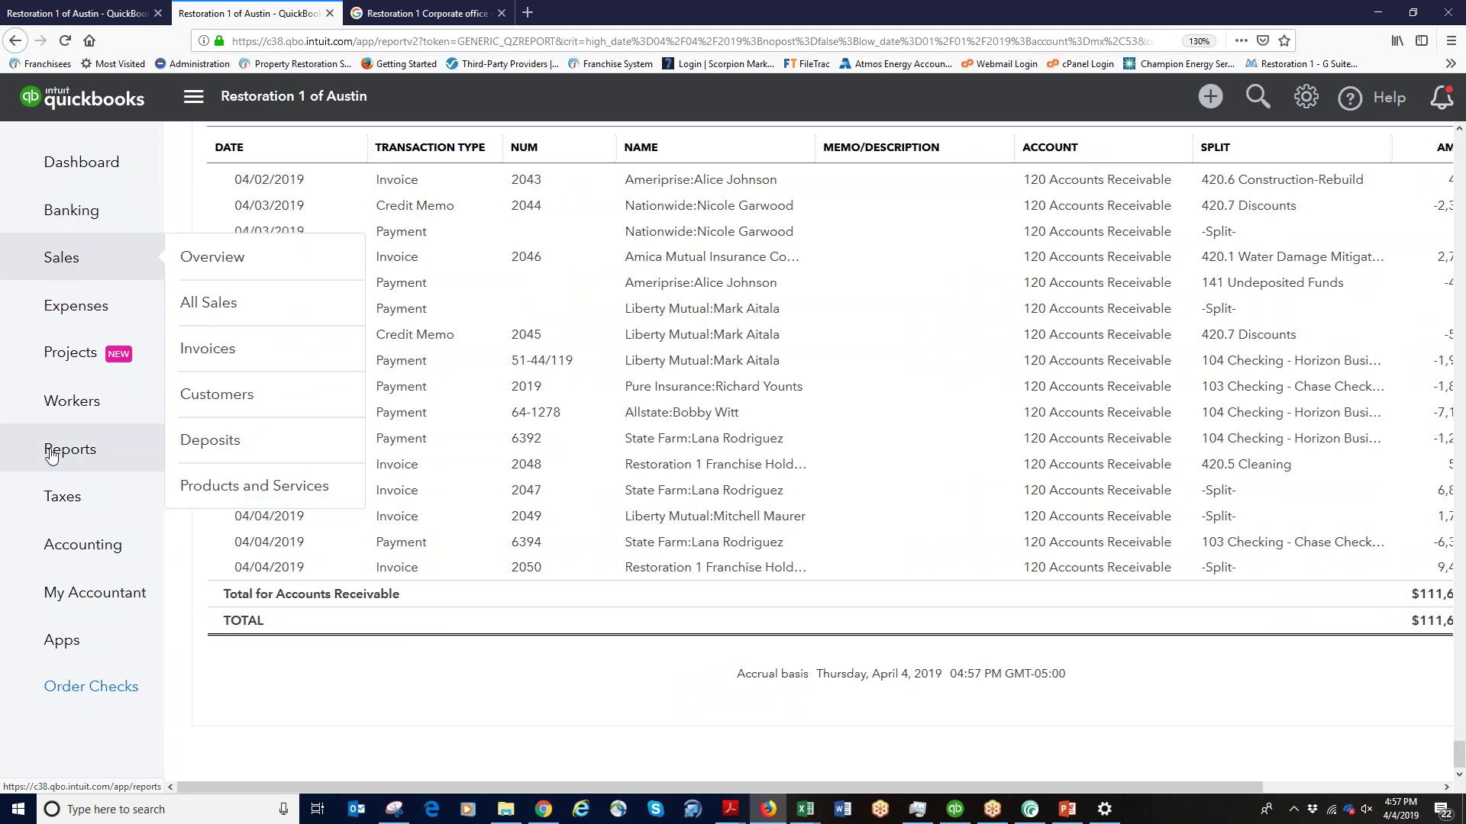
Return to the Profit and Loss report's browser tab and run the report with the Cash accounting method
{"action": "left_click", "coordinate": [106, 16]}
{"action": "scroll", "coordinate": [1115, 580], "scroll_direction": "up", "scroll_amount": 5}
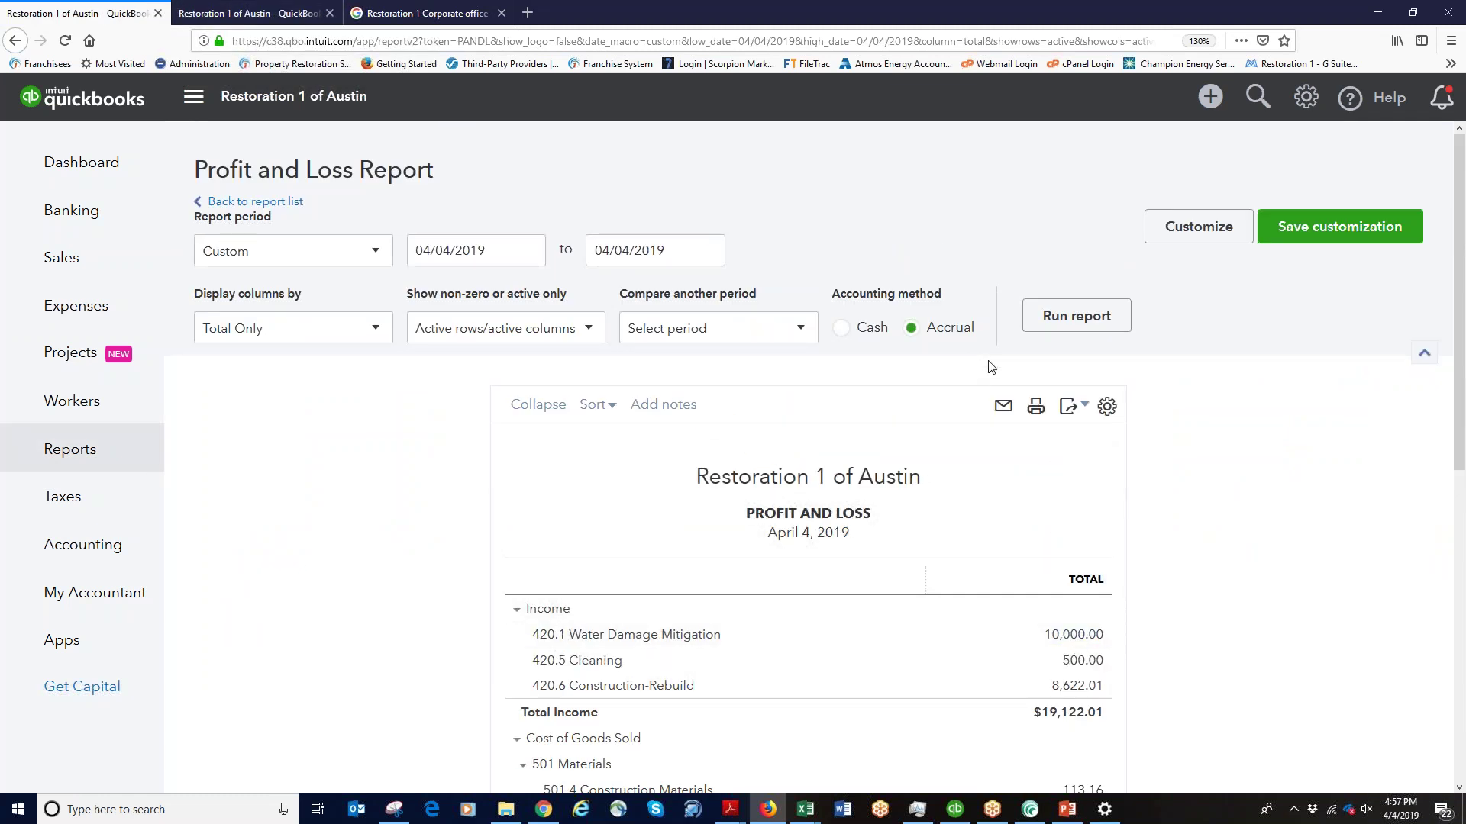
{"action": "left_click", "coordinate": [841, 328]}
{"action": "left_click", "coordinate": [1053, 320]}
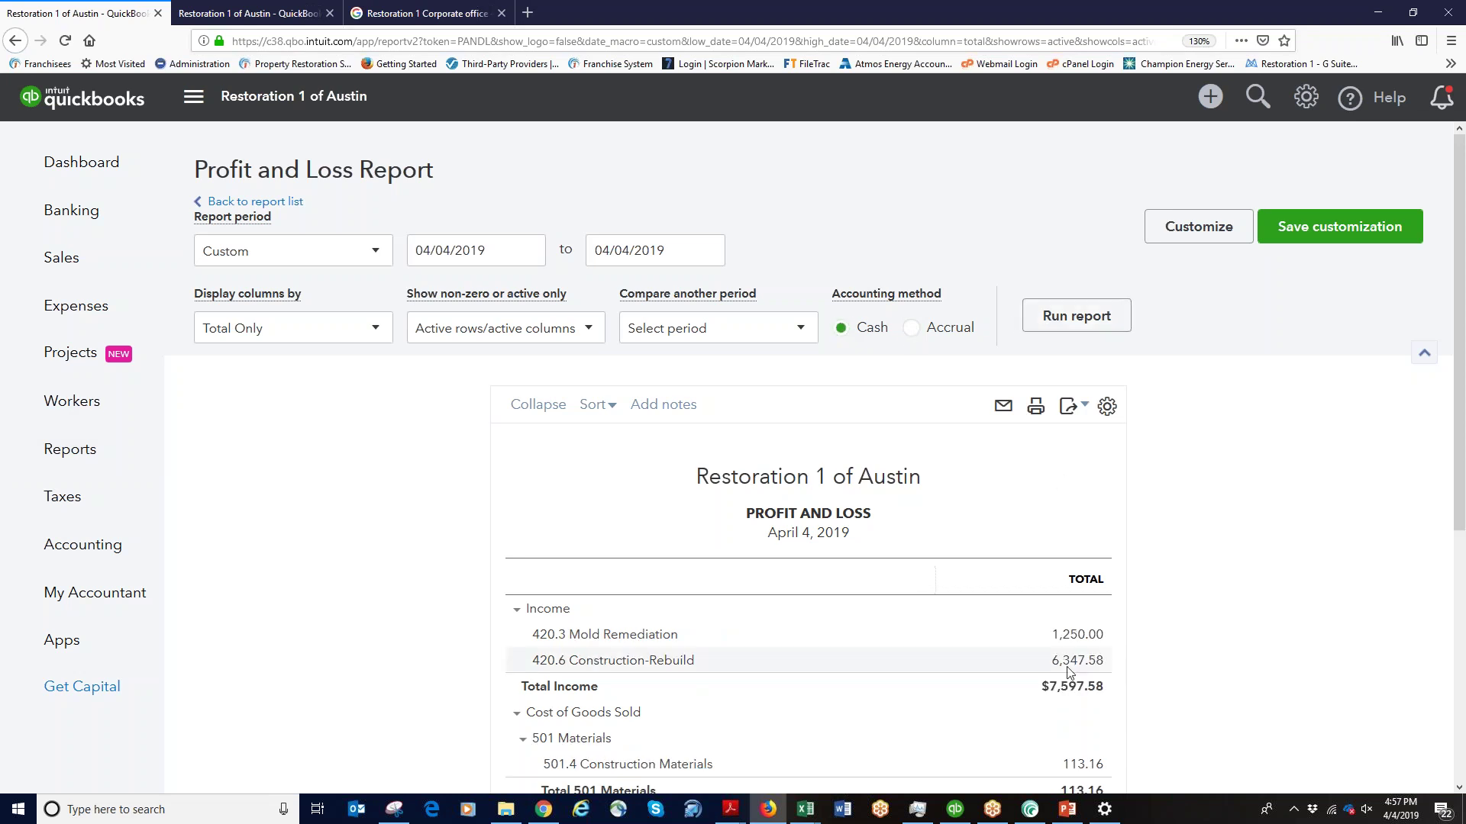
Rerun the Profit and Loss report with the Accrual method and drill into the 420.1 Water Damage Mitigation total
{"action": "left_click", "coordinate": [913, 329]}
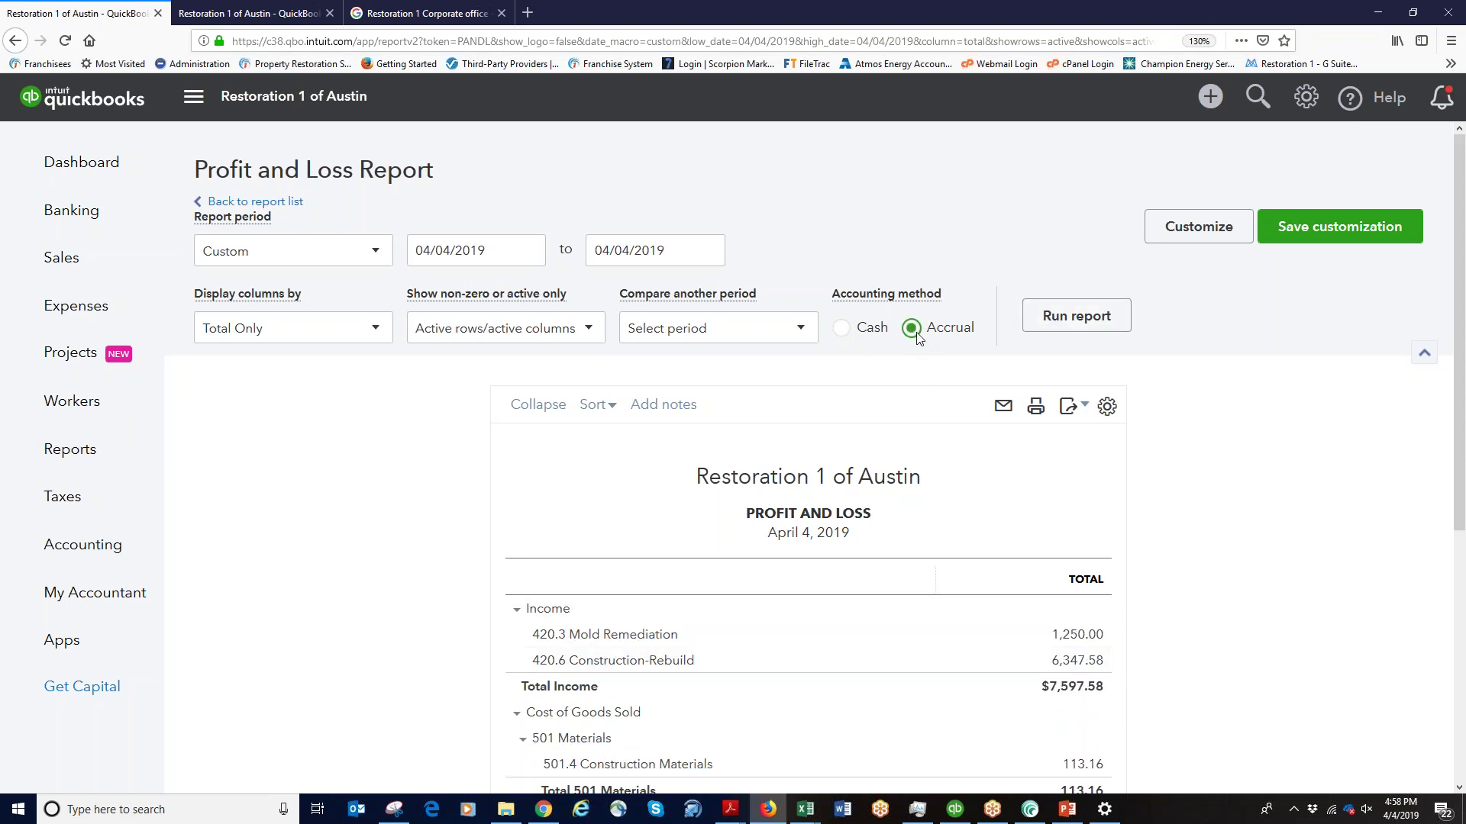
{"action": "left_click", "coordinate": [1101, 324]}
{"action": "left_click", "coordinate": [1080, 638]}
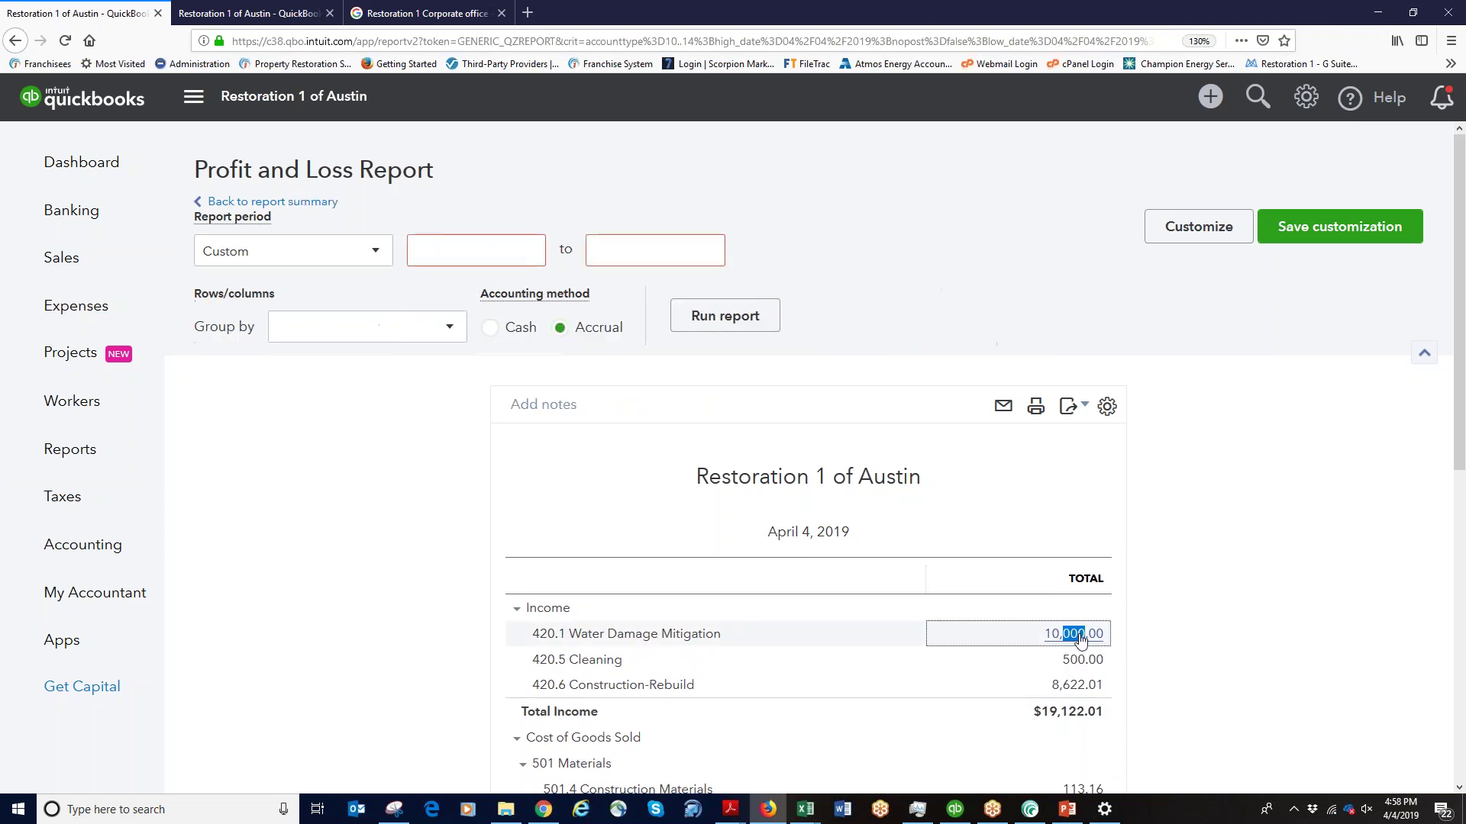
Open invoice 2050 from the transaction list, then receive and save its full payment of 9,480.00 dated 04/04/2019
{"action": "left_click", "coordinate": [270, 667]}
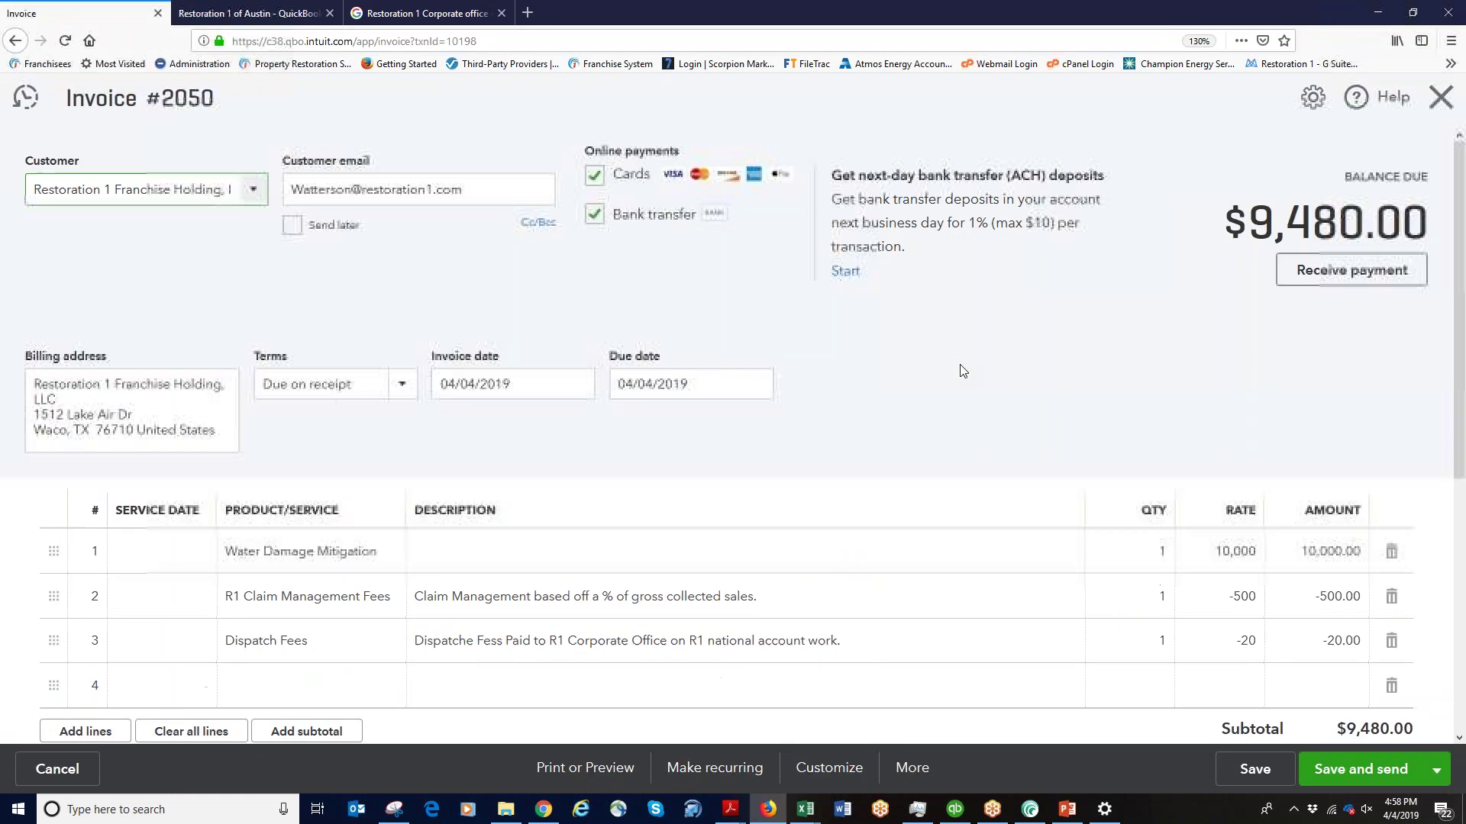
{"action": "left_click", "coordinate": [1332, 281]}
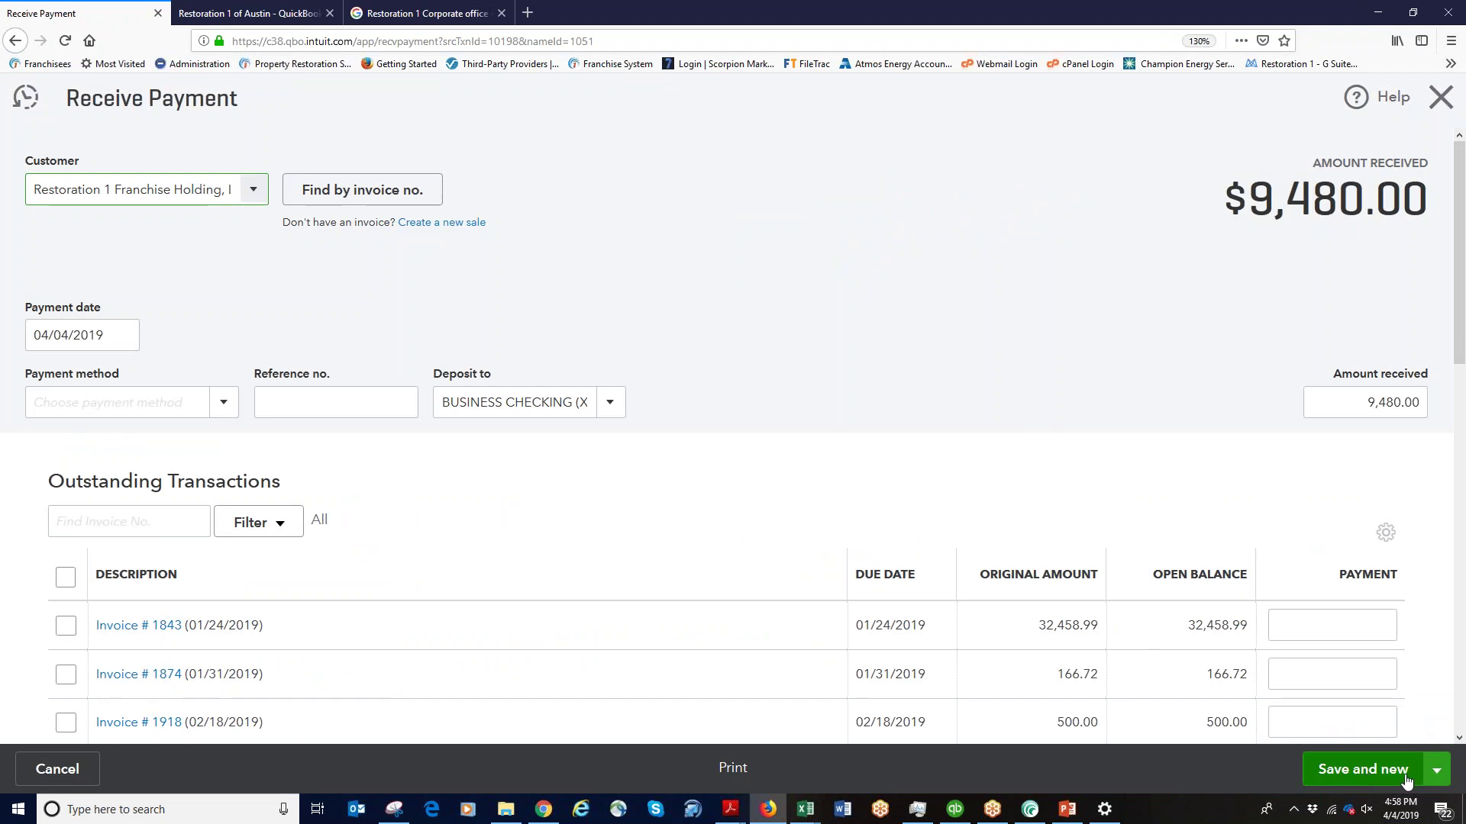
{"action": "left_click", "coordinate": [1357, 777]}
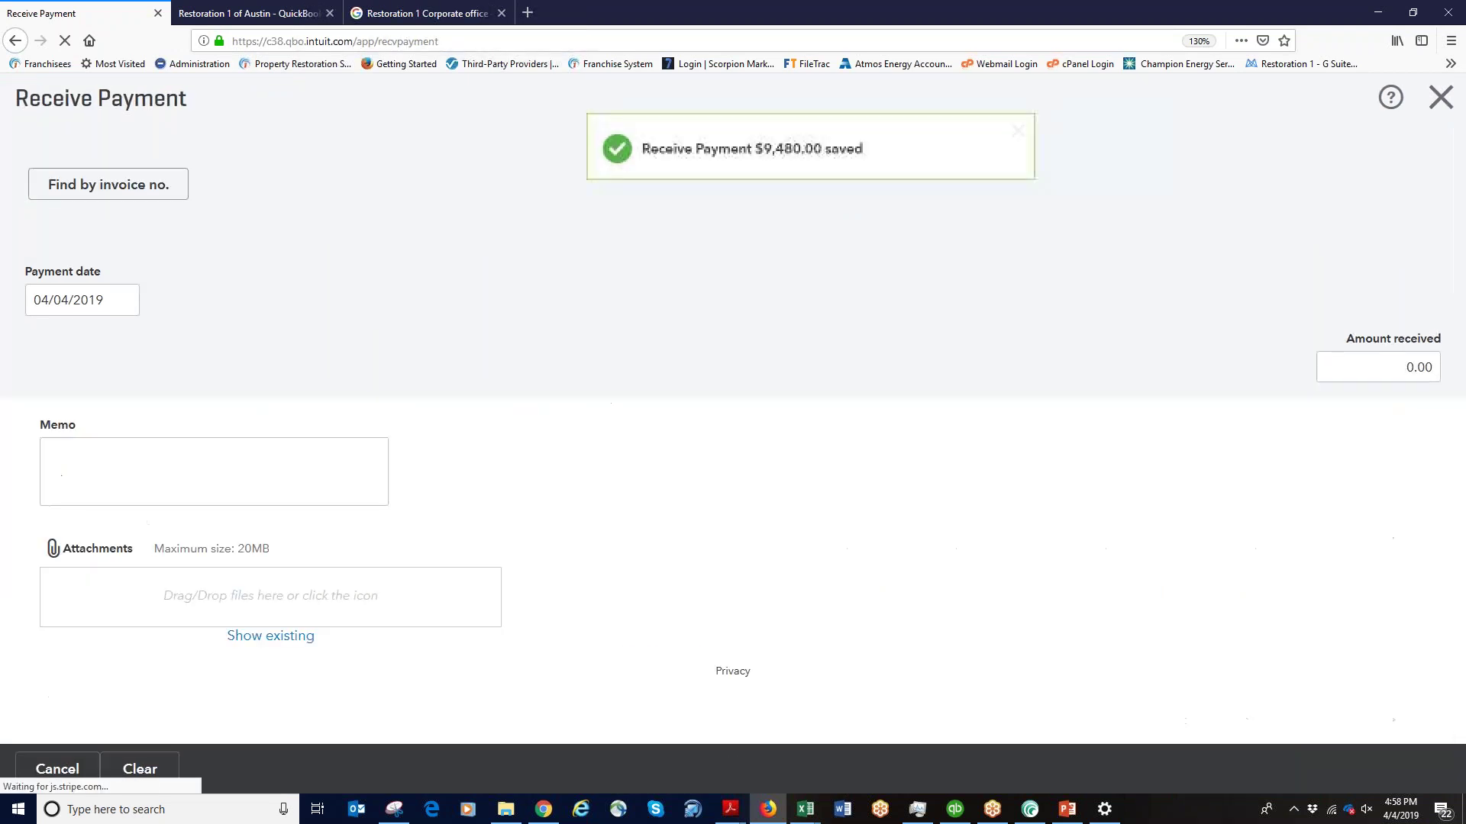
Close the Receive Payment form and return from the Transaction Report to the Profit and Loss report summary
{"action": "left_click", "coordinate": [1441, 99]}
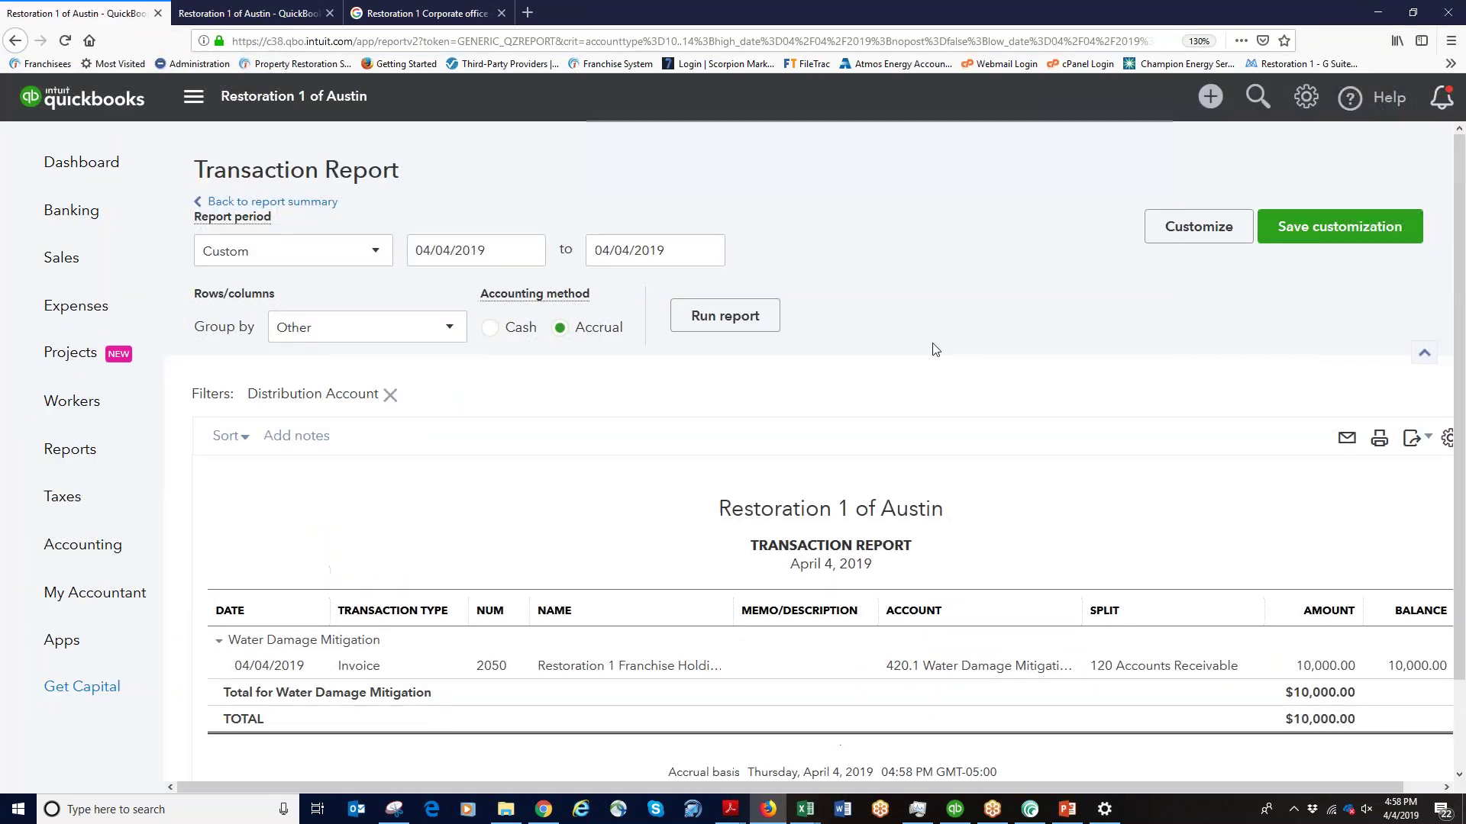
{"action": "left_click", "coordinate": [204, 100]}
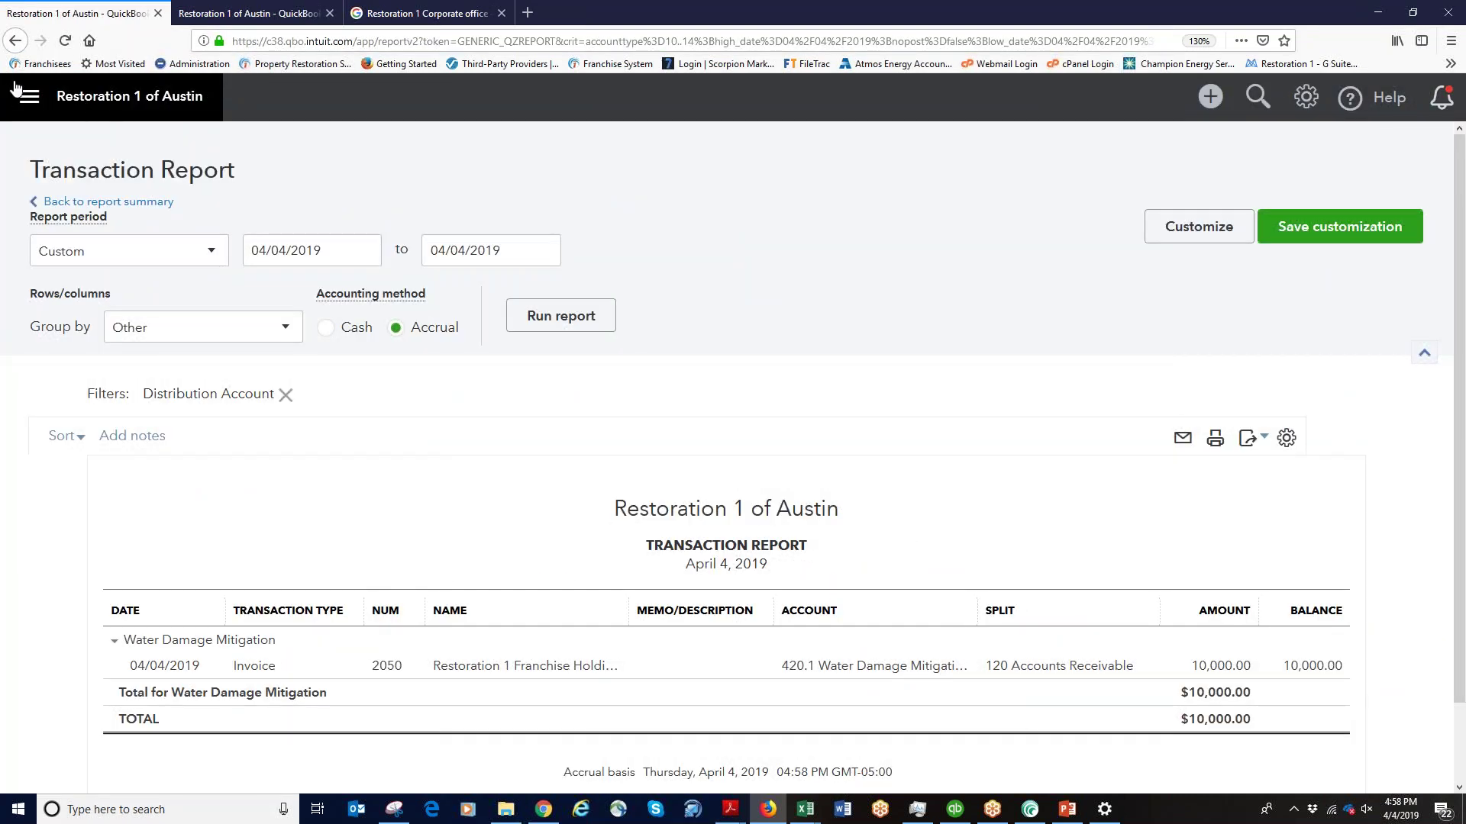
{"action": "left_click", "coordinate": [16, 42]}
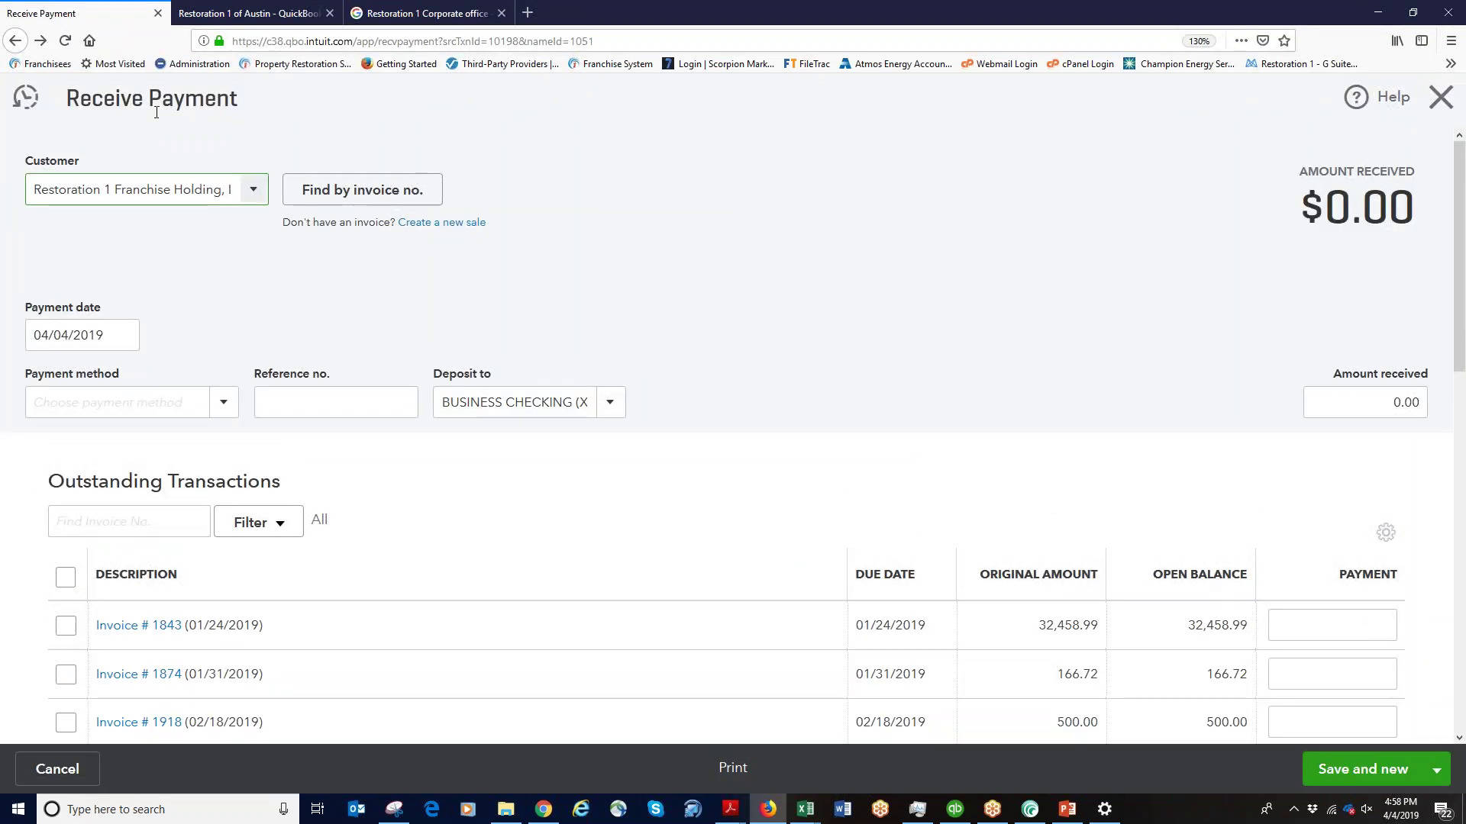
{"action": "left_click", "coordinate": [1441, 99]}
{"action": "left_click", "coordinate": [98, 203]}
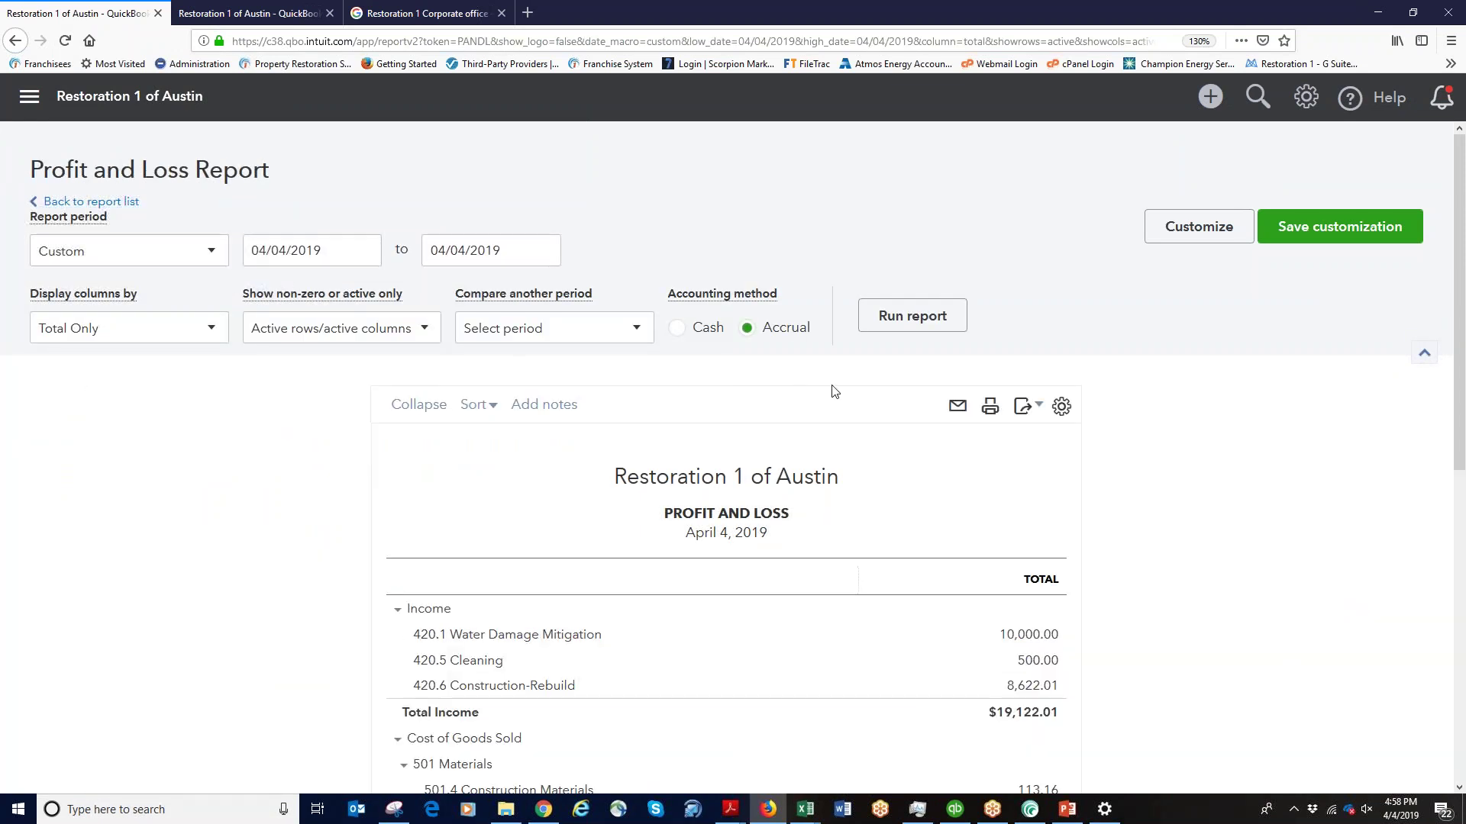
Run the Profit and Loss report with the Cash accounting method and examine the 420.1 Water Damage Mitigation total
{"action": "left_click", "coordinate": [685, 330]}
{"action": "left_click", "coordinate": [911, 324]}
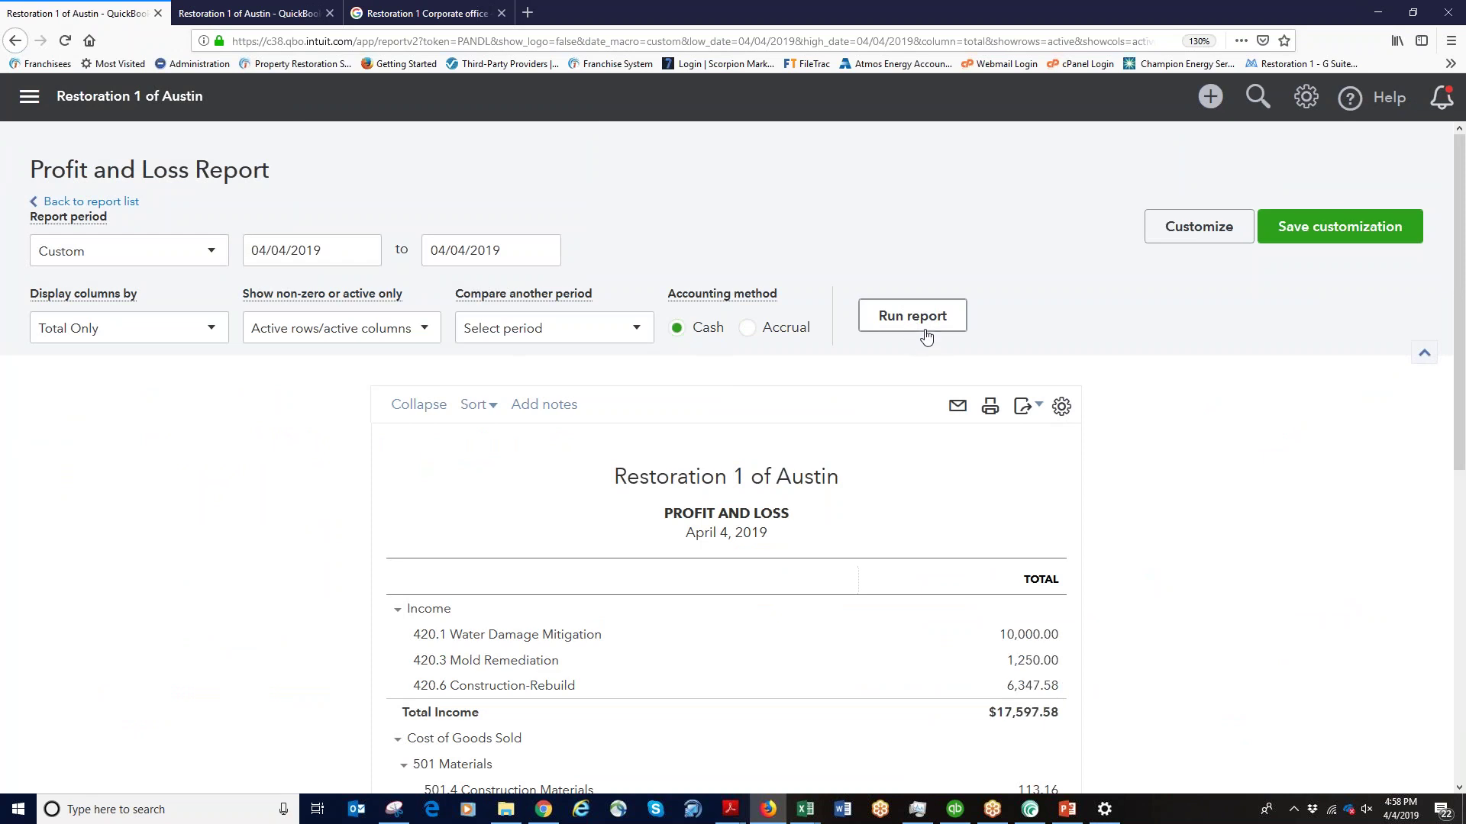
{"action": "left_click", "coordinate": [1050, 638]}
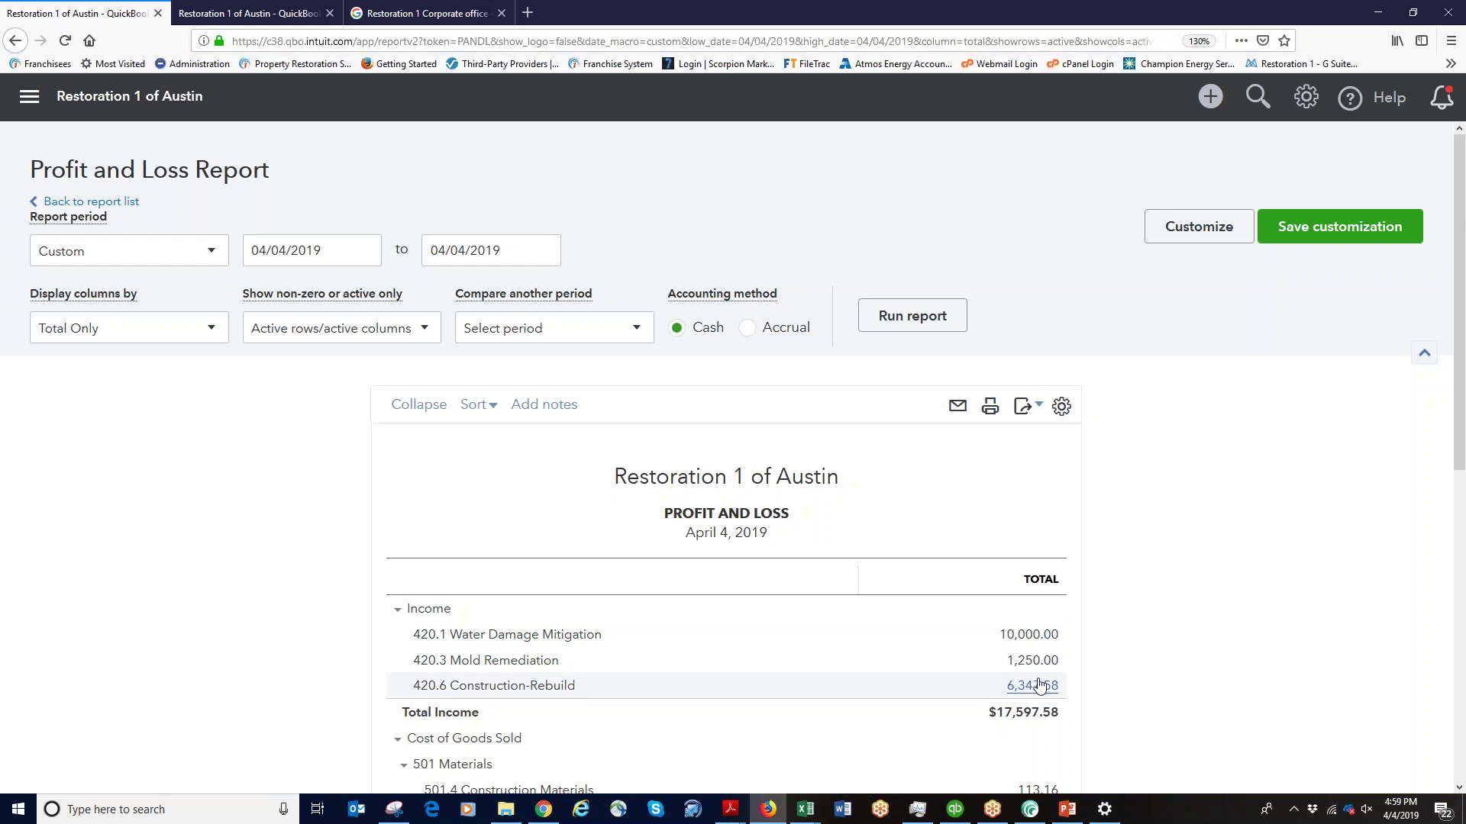
{"action": "left_click_drag", "start_coordinate": [1067, 646], "coordinate": [975, 650]}
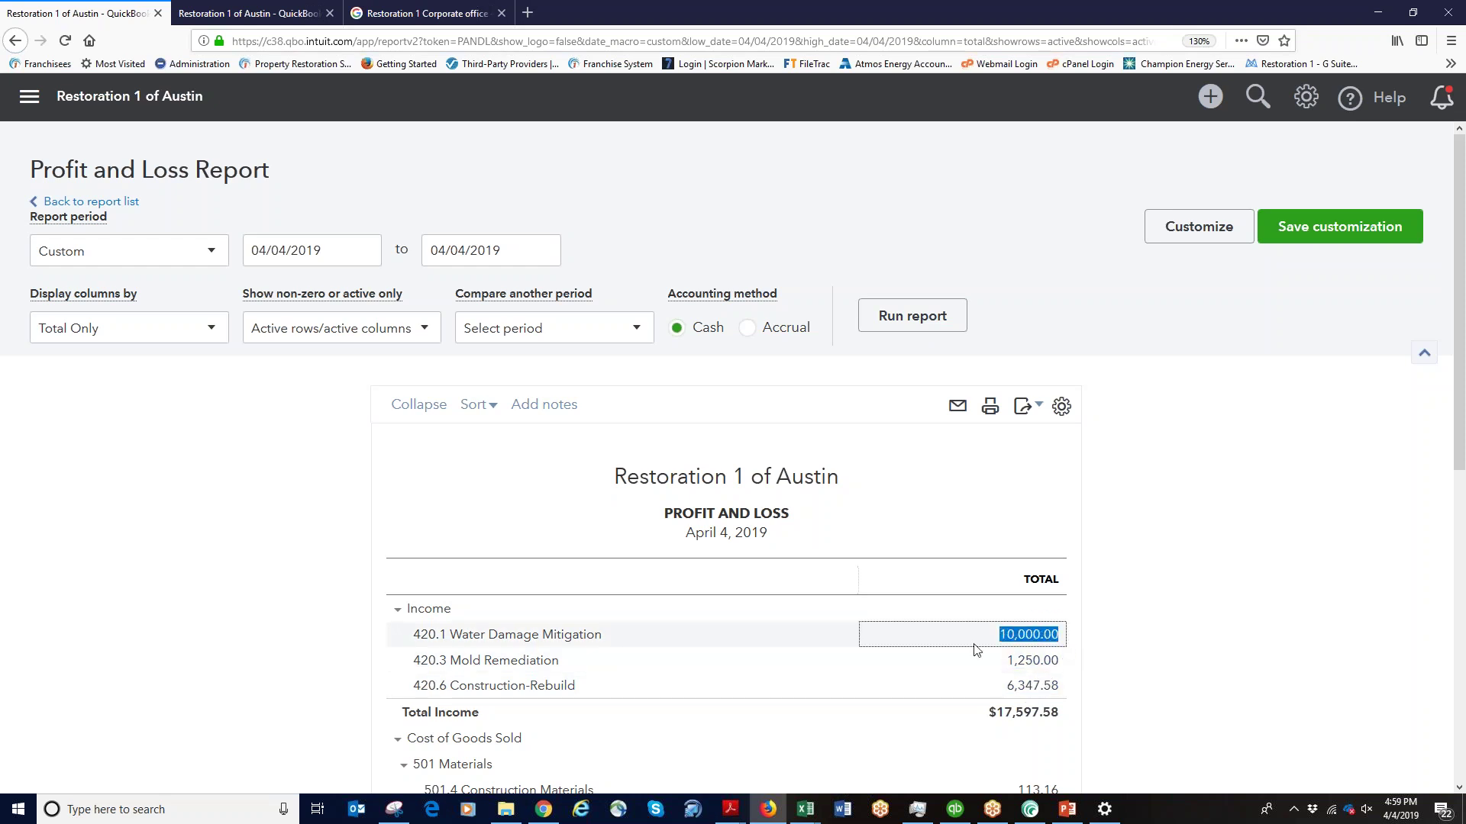
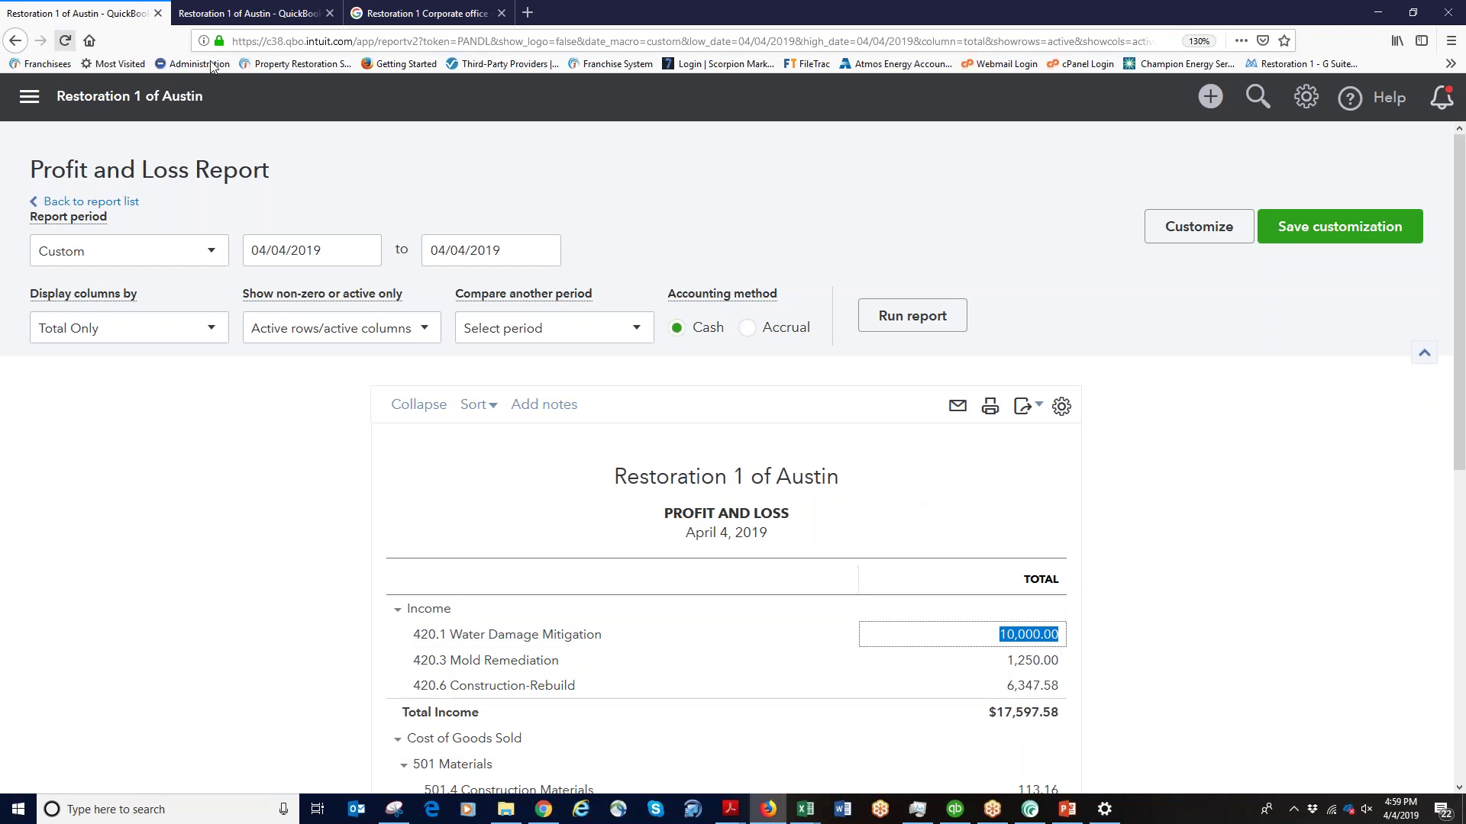
Switch to QuickBooks Desktop Pro 2017 with the R1 default company file and maximize its window
{"action": "left_click_drag", "start_coordinate": [683, 7], "coordinate": [636, 120]}
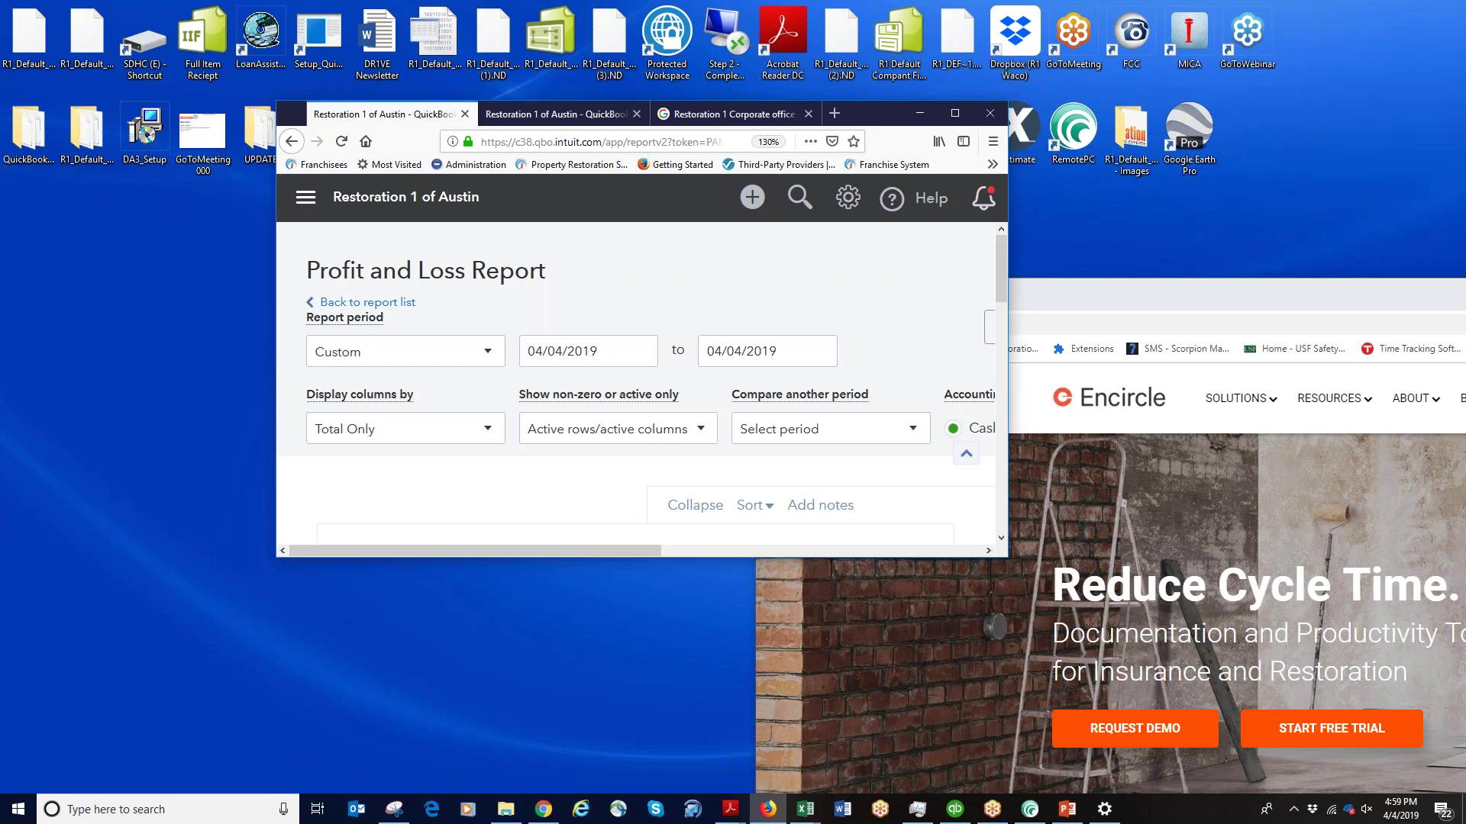
{"action": "key", "text": "alt+Tab"}
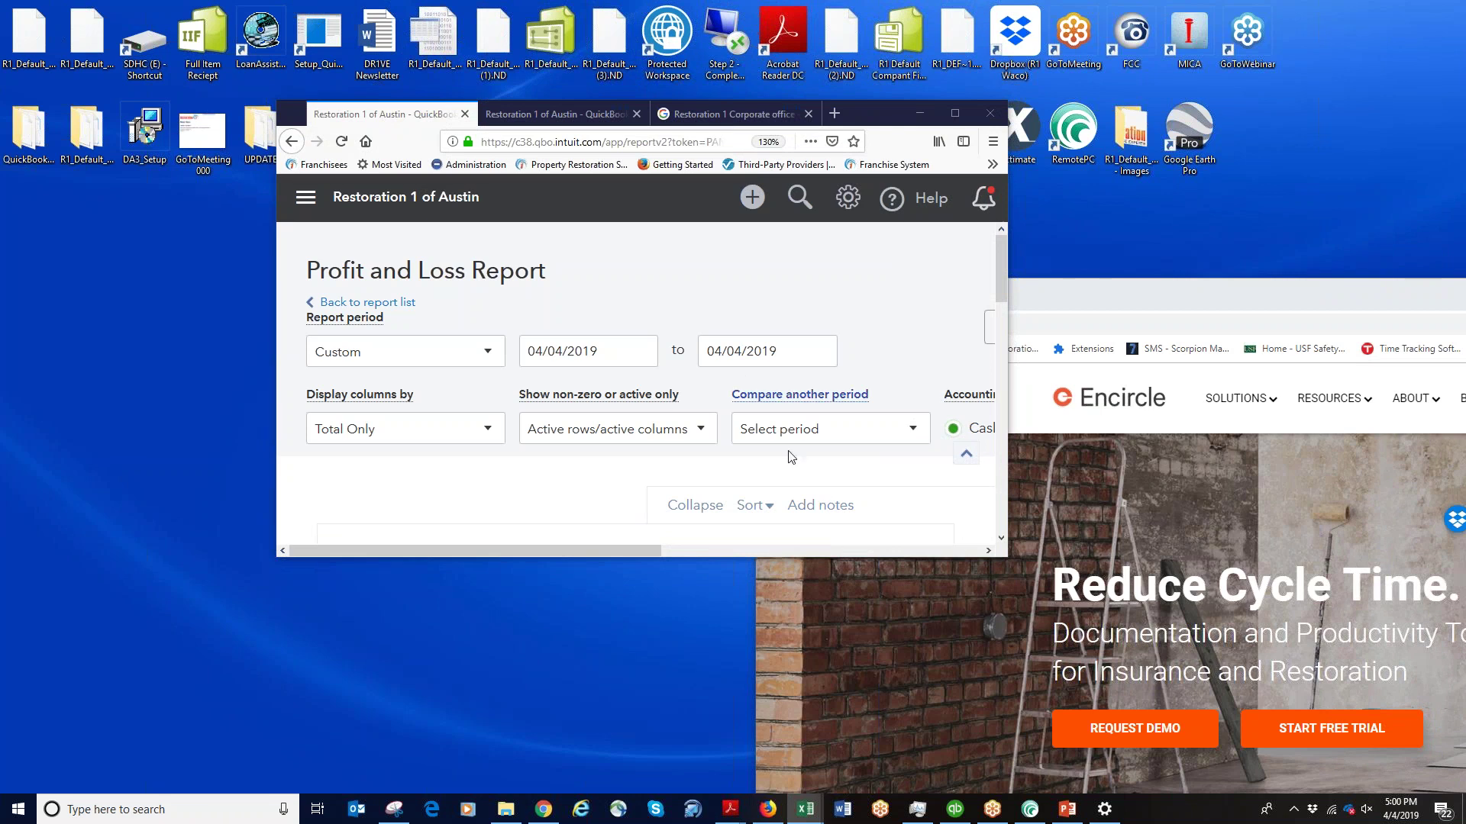
{"action": "left_click", "coordinate": [955, 814]}
{"action": "left_click", "coordinate": [957, 818]}
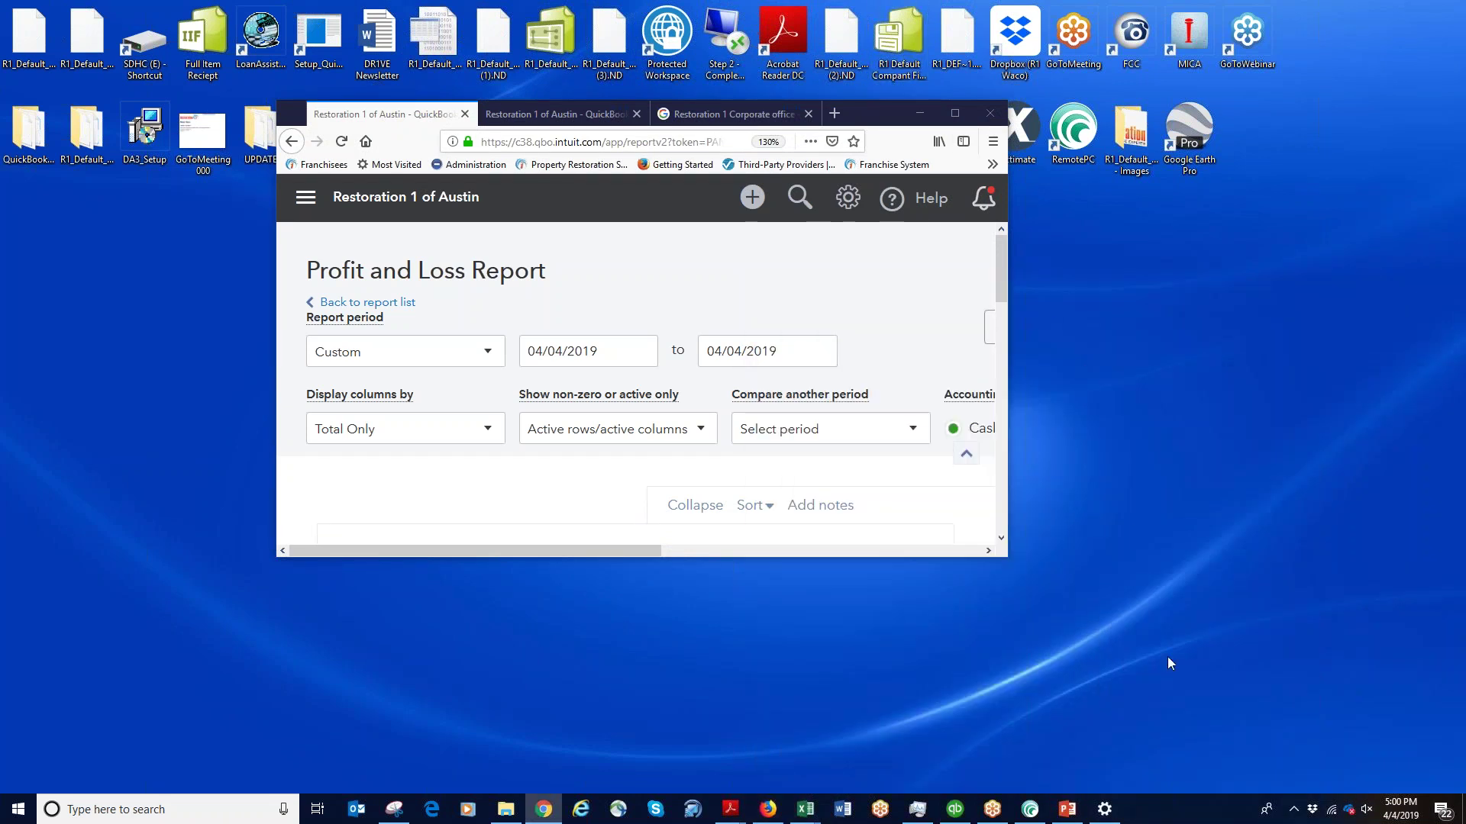
{"action": "left_click", "coordinate": [956, 811]}
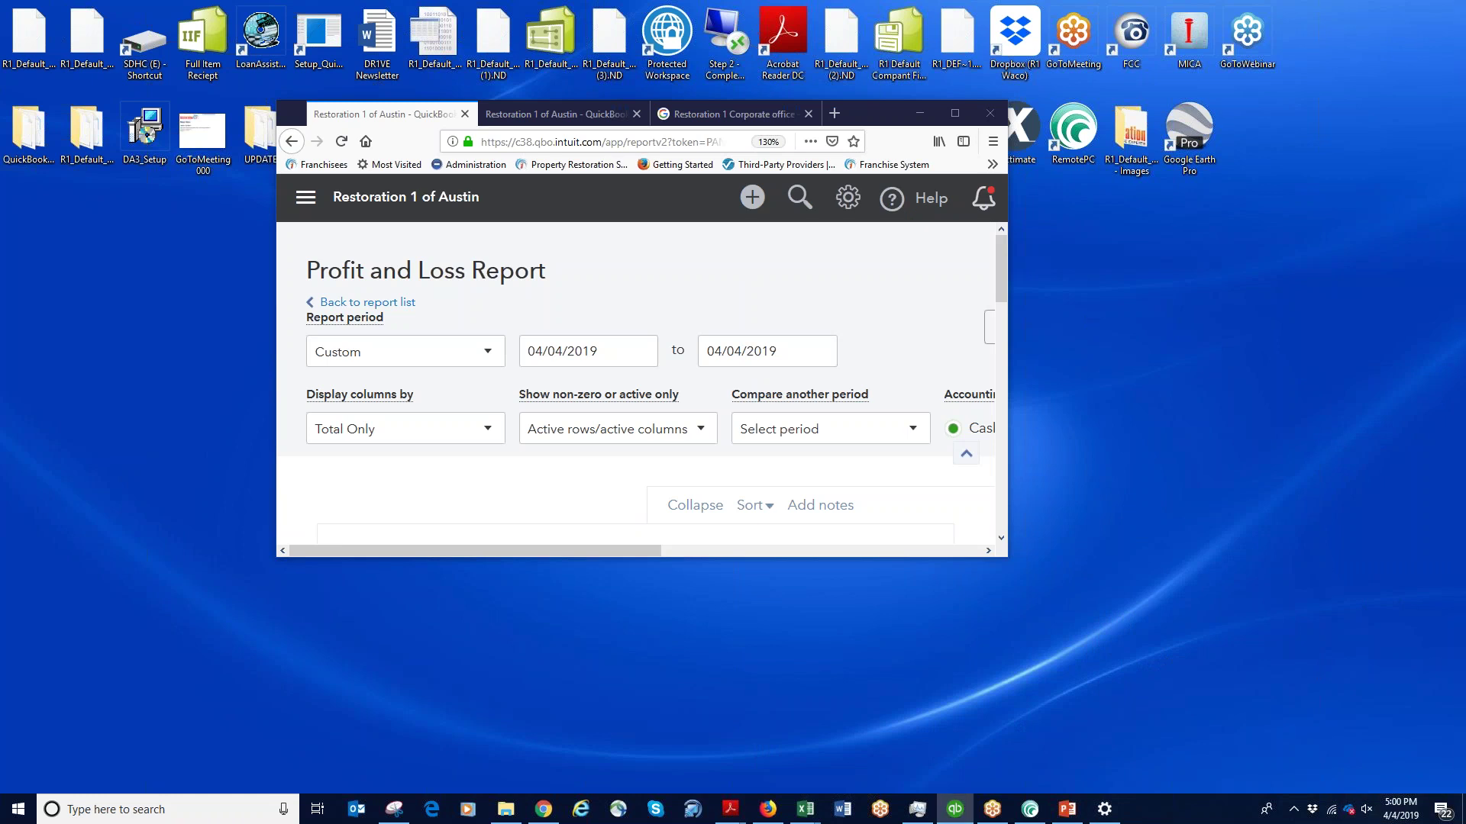
{"action": "left_click_drag", "start_coordinate": [1432, 407], "coordinate": [581, 2]}
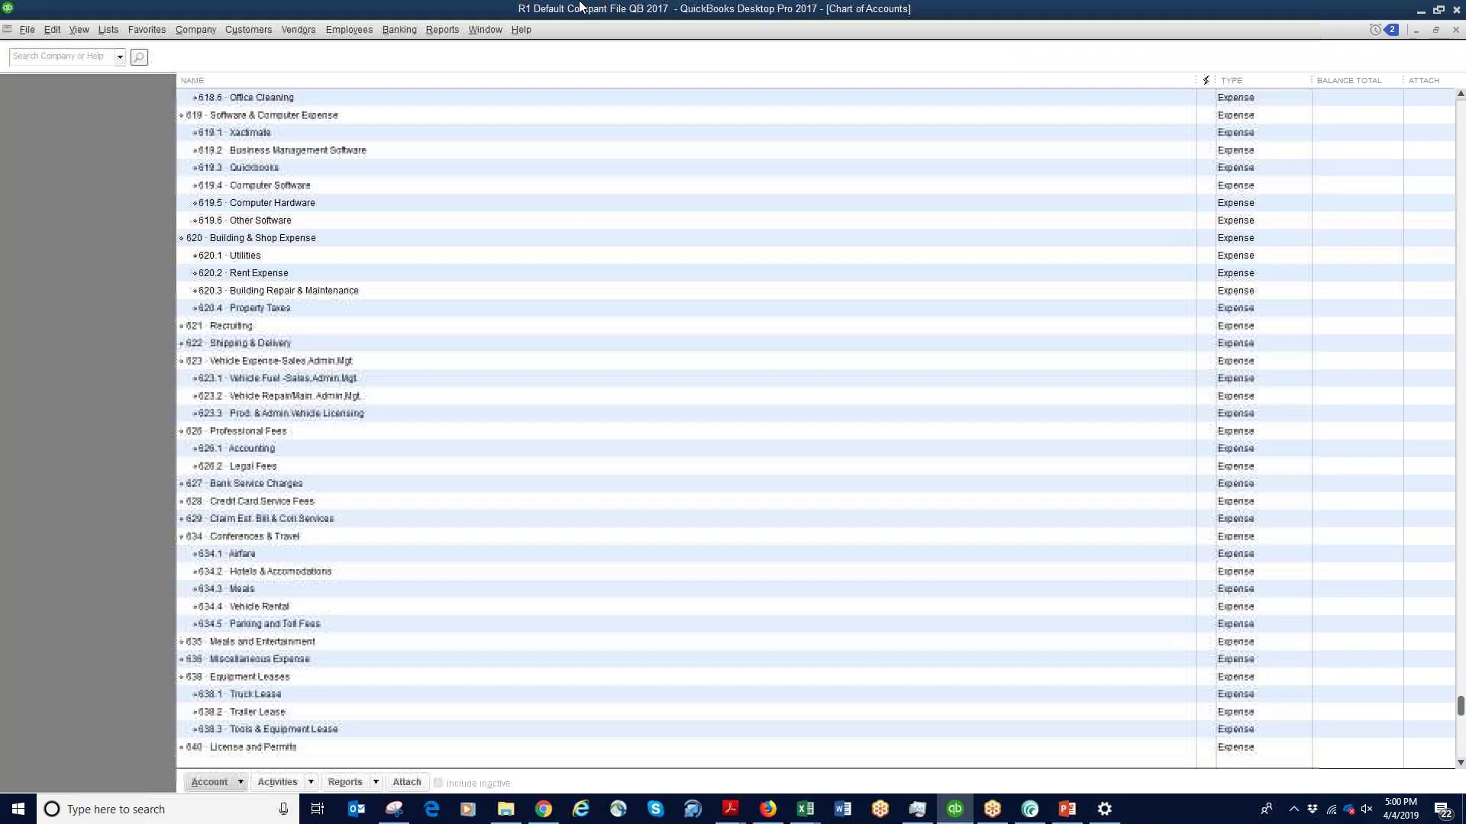
Find and select account 517 Referral Fees among the Cost of Goods Sold accounts in the Chart of Accounts
{"action": "scroll", "coordinate": [405, 107], "scroll_direction": "up", "scroll_amount": 20}
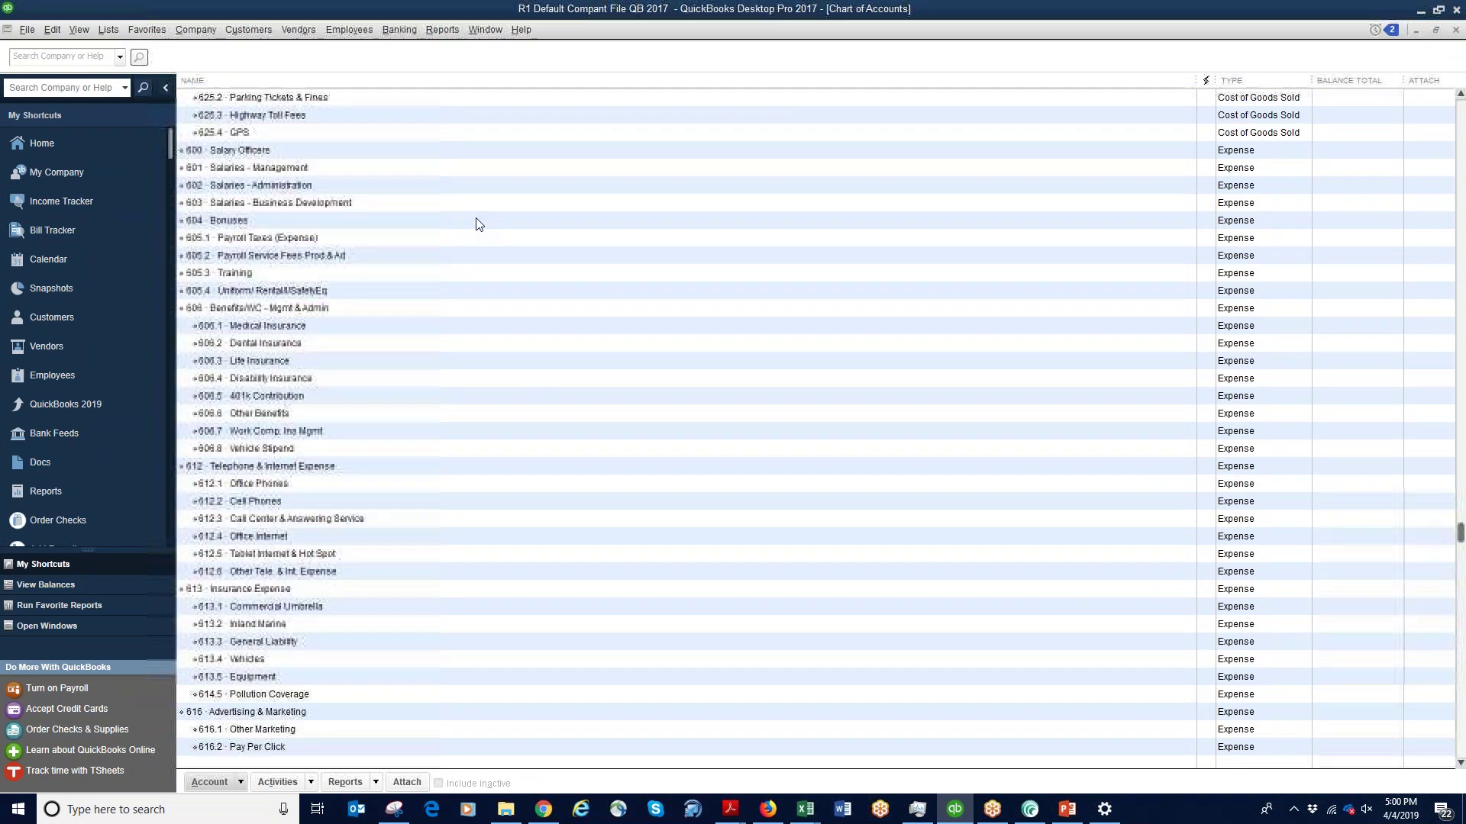
{"action": "scroll", "coordinate": [478, 216], "scroll_direction": "up", "scroll_amount": 13}
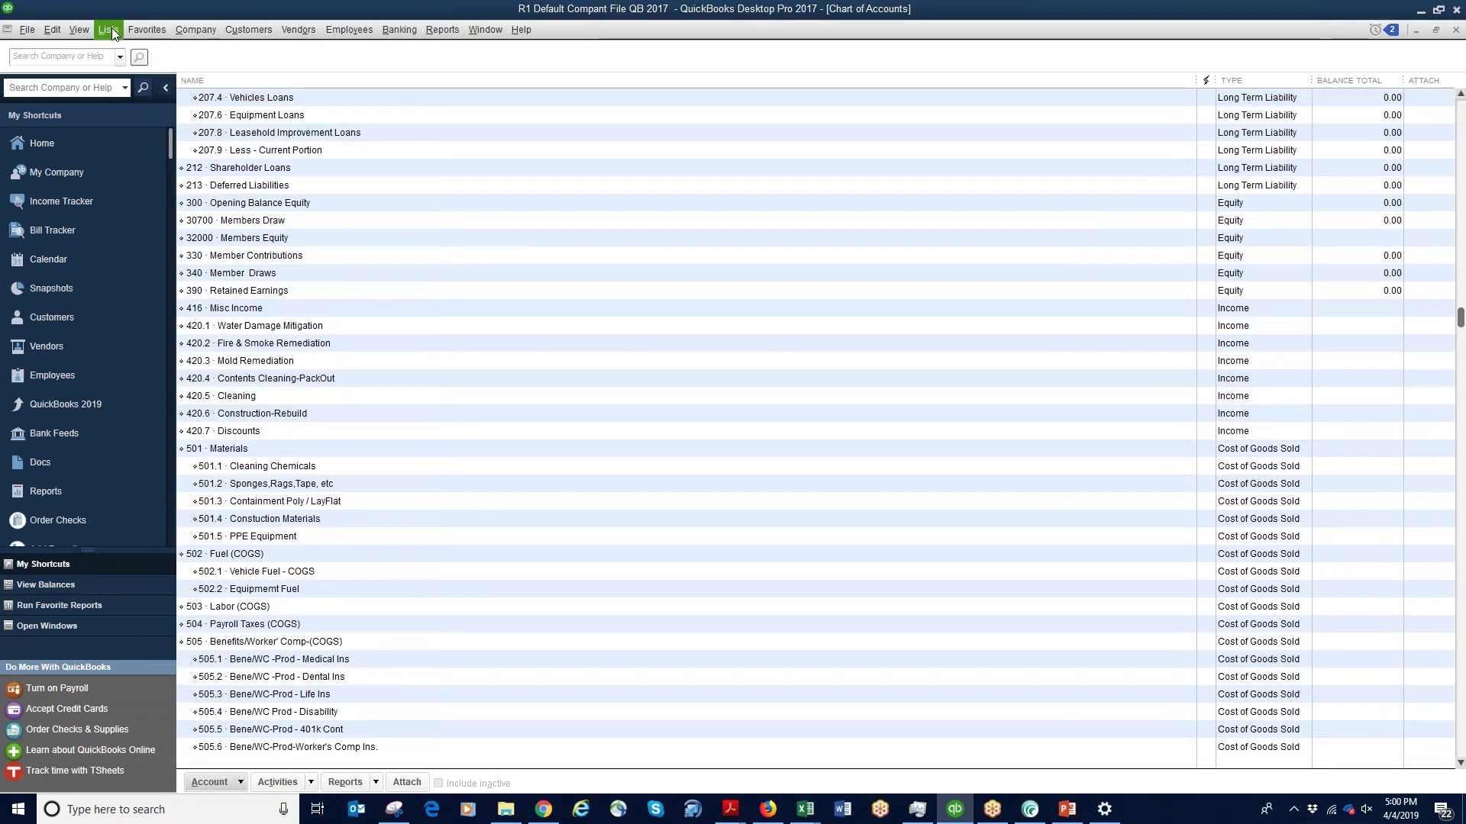
{"action": "left_click", "coordinate": [107, 29]}
{"action": "left_click", "coordinate": [126, 51]}
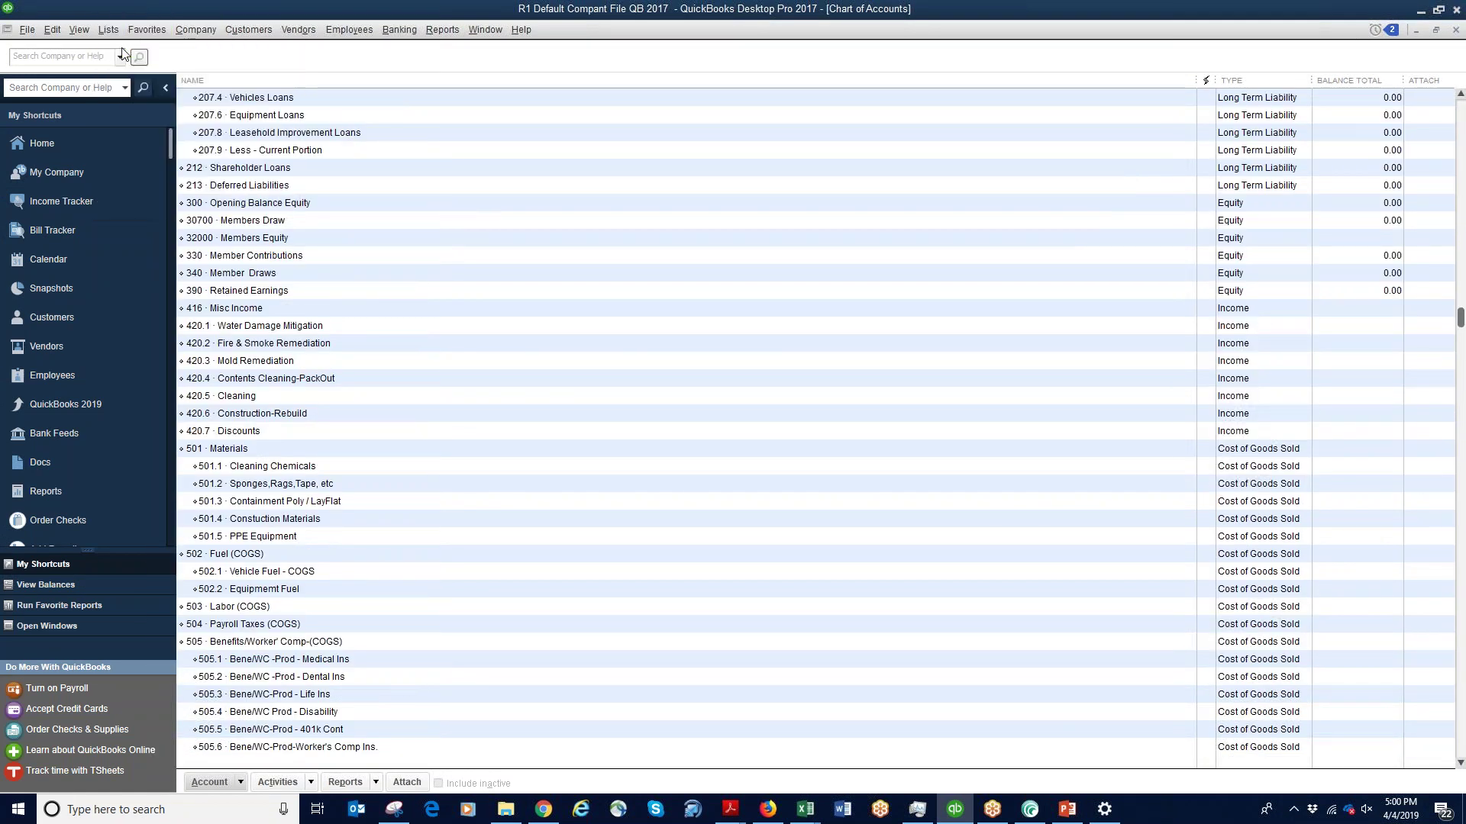
{"action": "scroll", "coordinate": [834, 186], "scroll_direction": "up", "scroll_amount": 15}
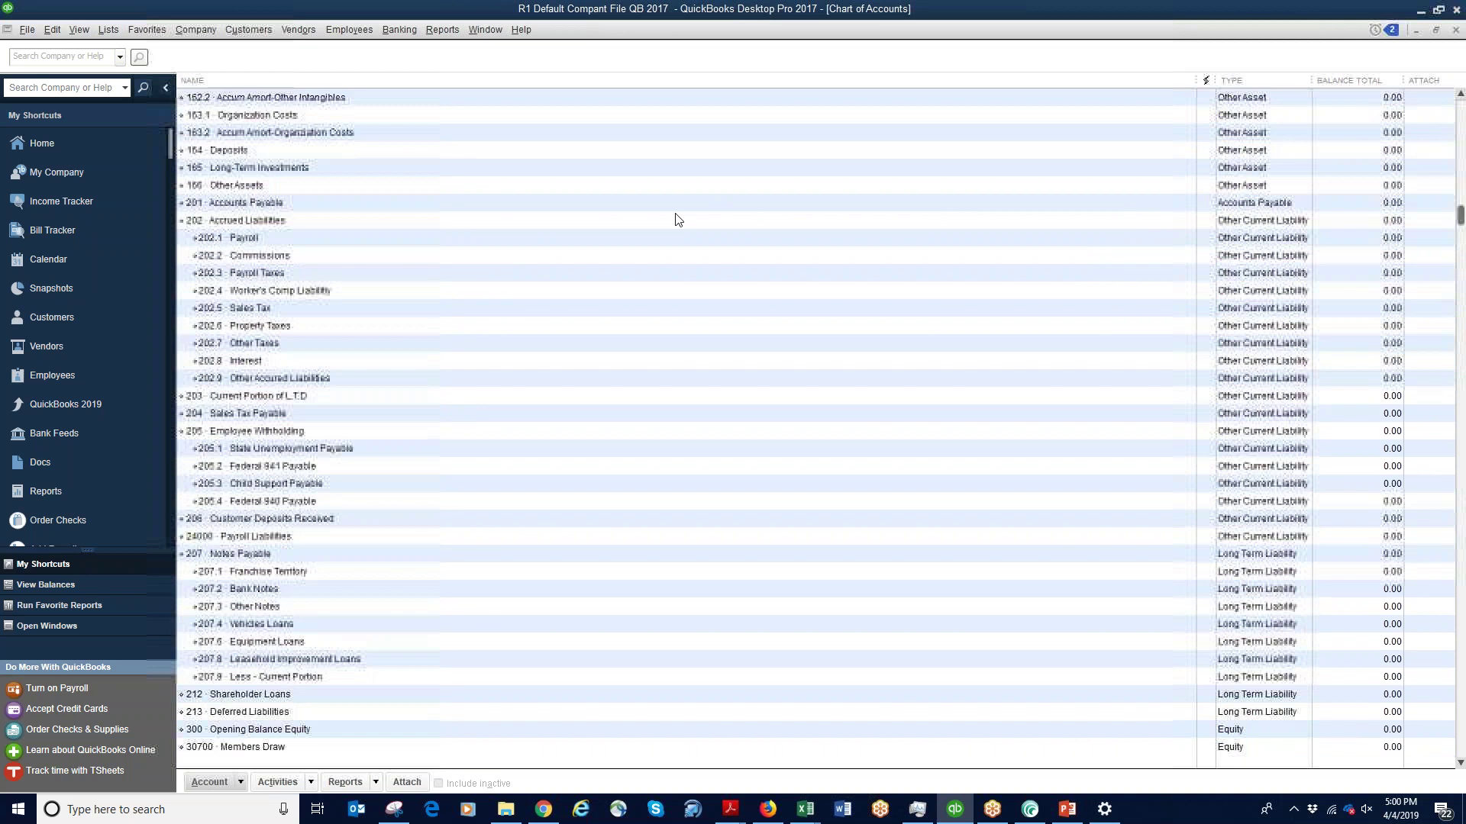
{"action": "scroll", "coordinate": [533, 402], "scroll_direction": "down", "scroll_amount": 20}
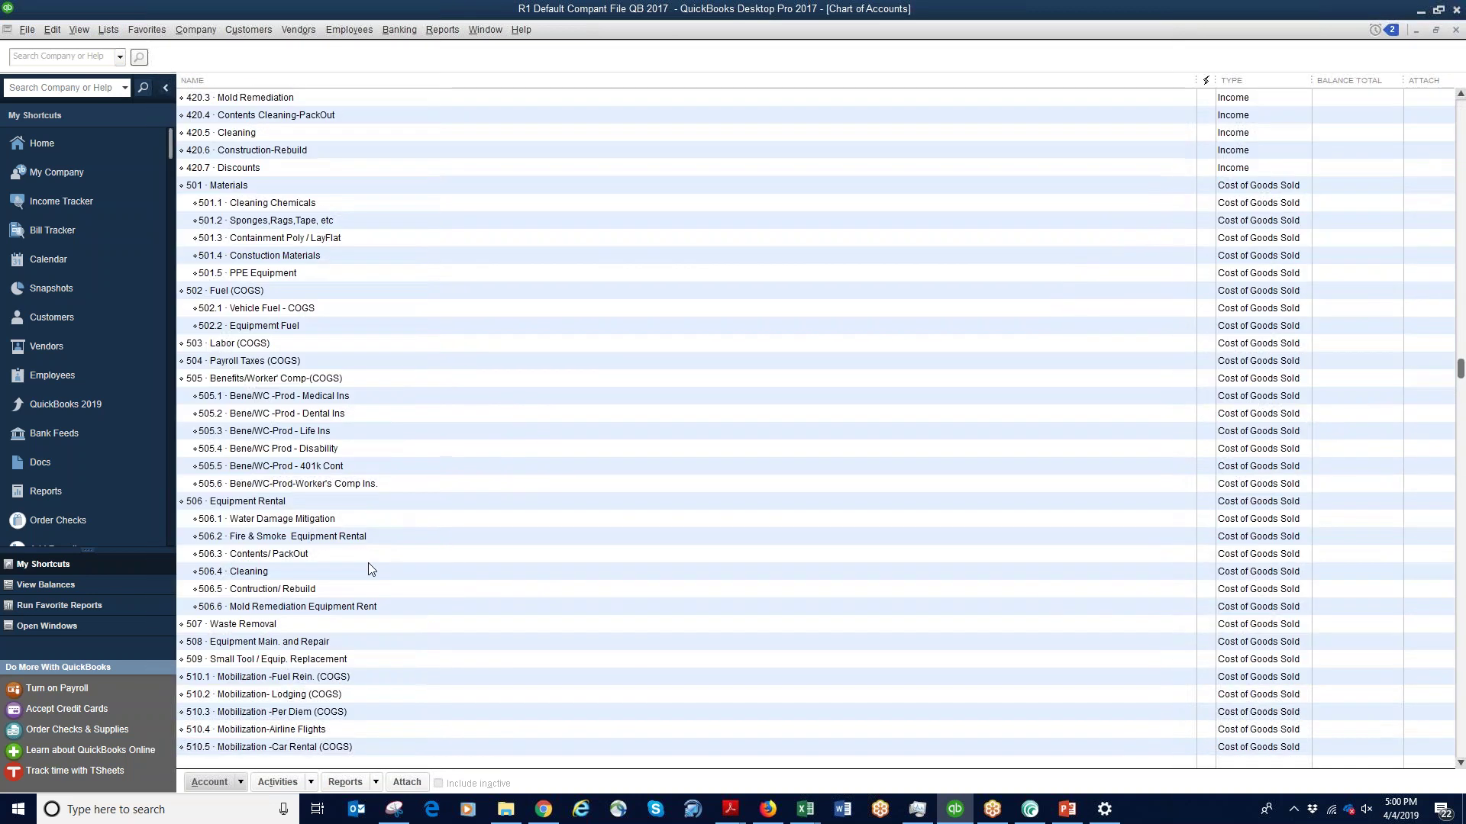
{"action": "scroll", "coordinate": [368, 569], "scroll_direction": "down", "scroll_amount": 5}
{"action": "left_click", "coordinate": [330, 632]}
{"action": "scroll", "coordinate": [258, 638], "scroll_direction": "down", "scroll_amount": 2}
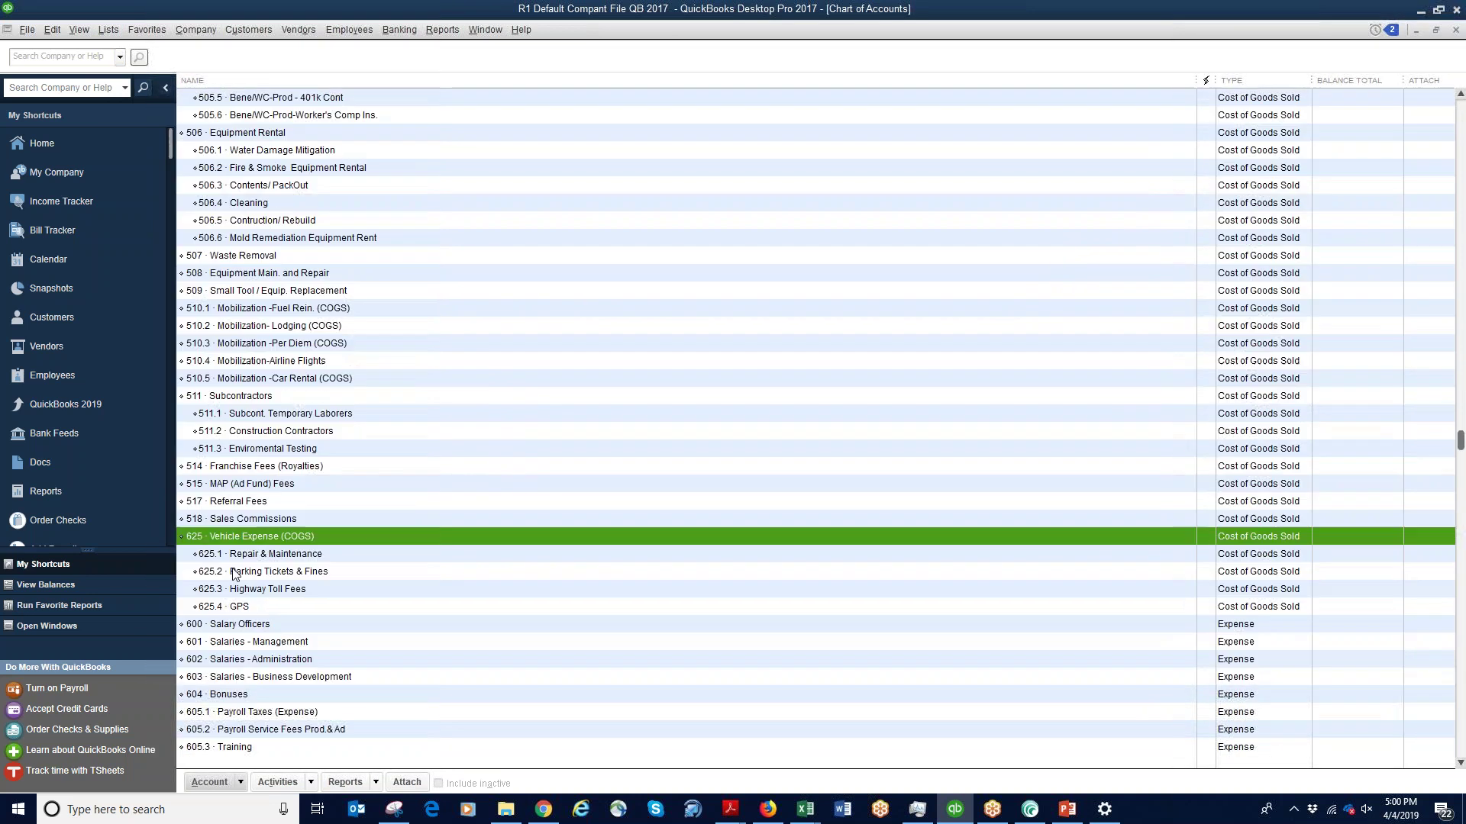
{"action": "left_click", "coordinate": [259, 503]}
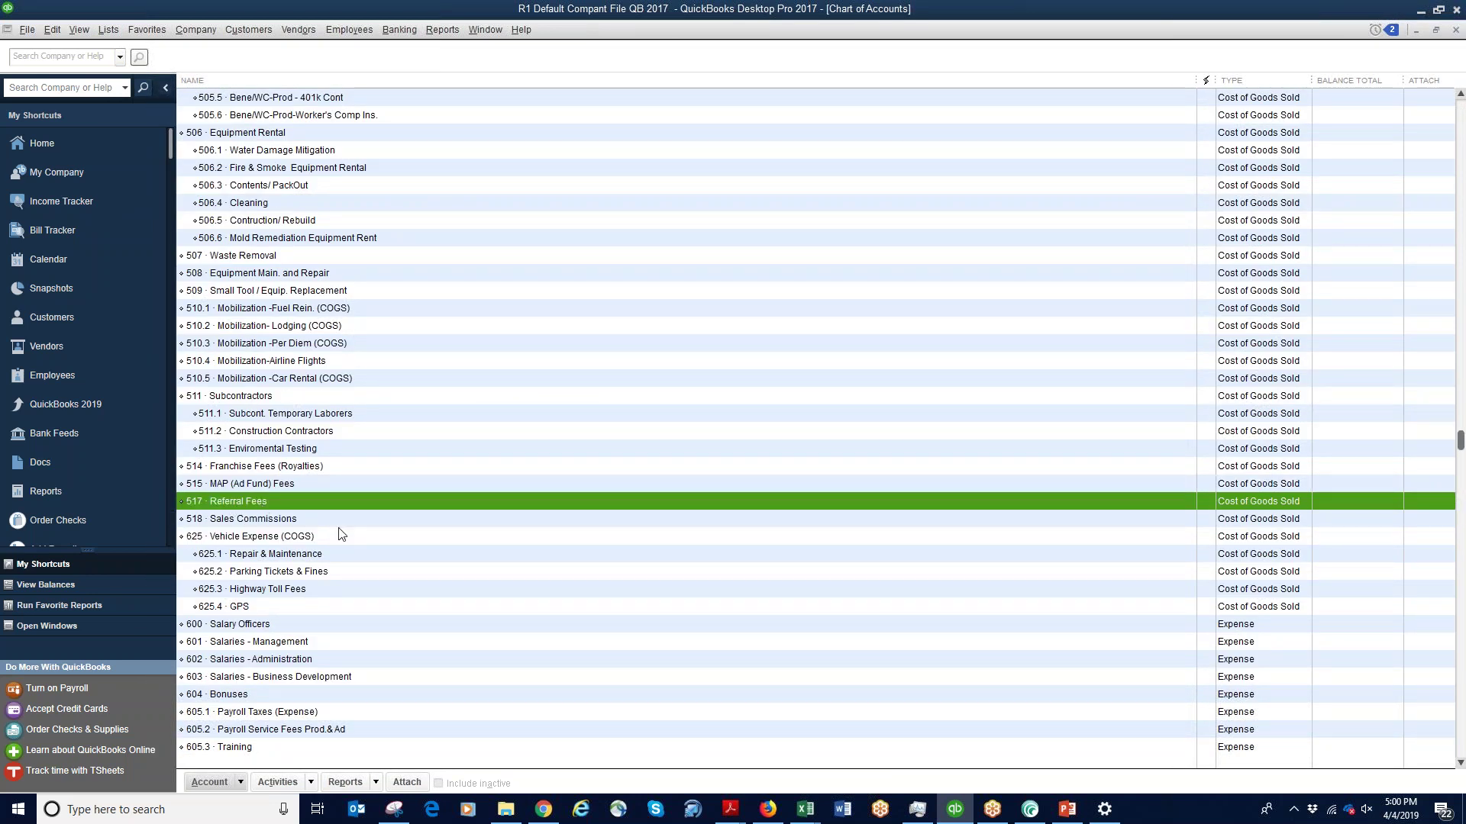
Start a new account of type Cost of Goods Sold and give it the number 517.2
{"action": "right_click", "coordinate": [304, 499]}
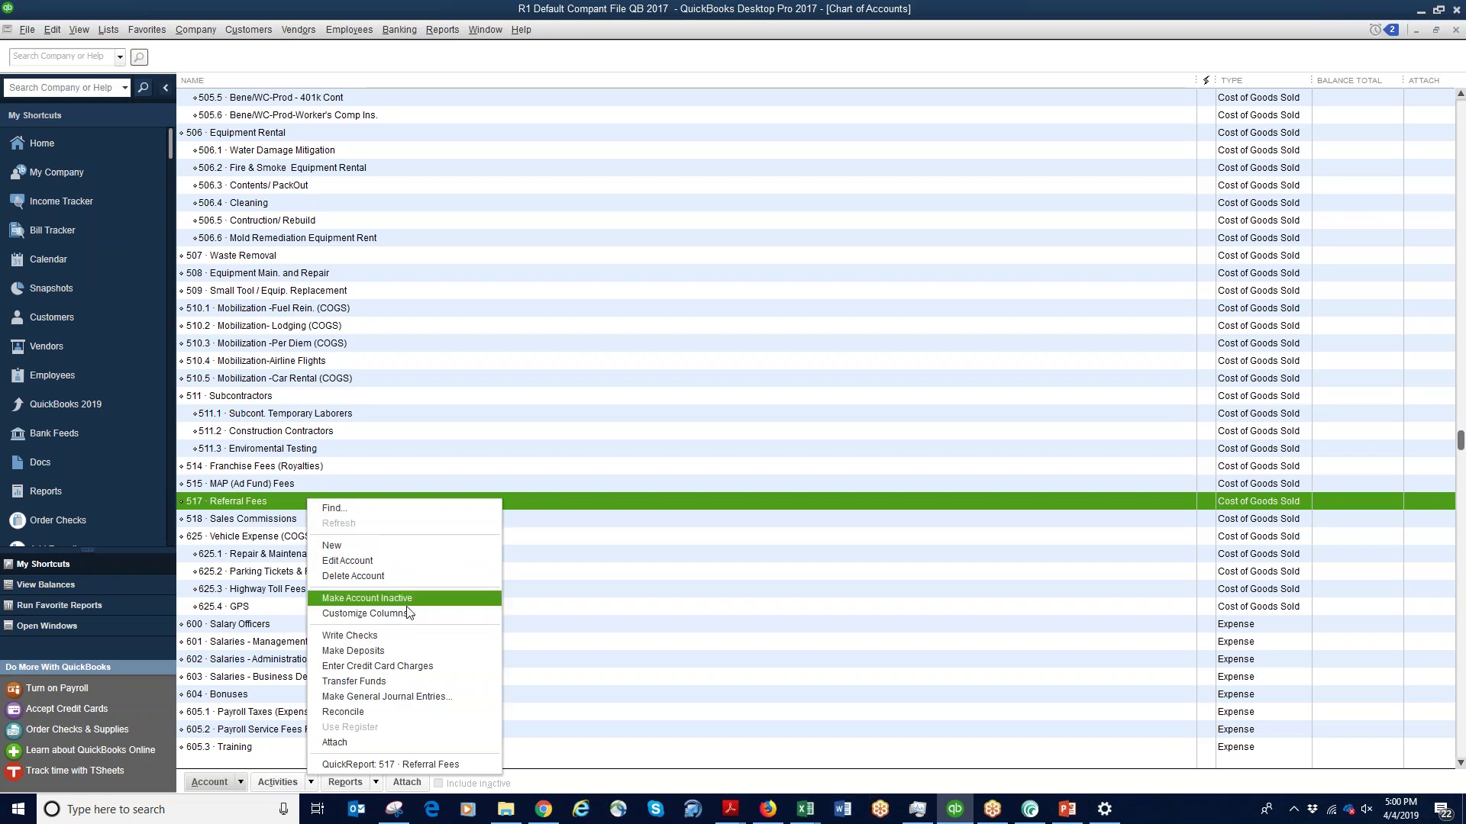
{"action": "left_click", "coordinate": [367, 548]}
{"action": "left_click", "coordinate": [219, 167]}
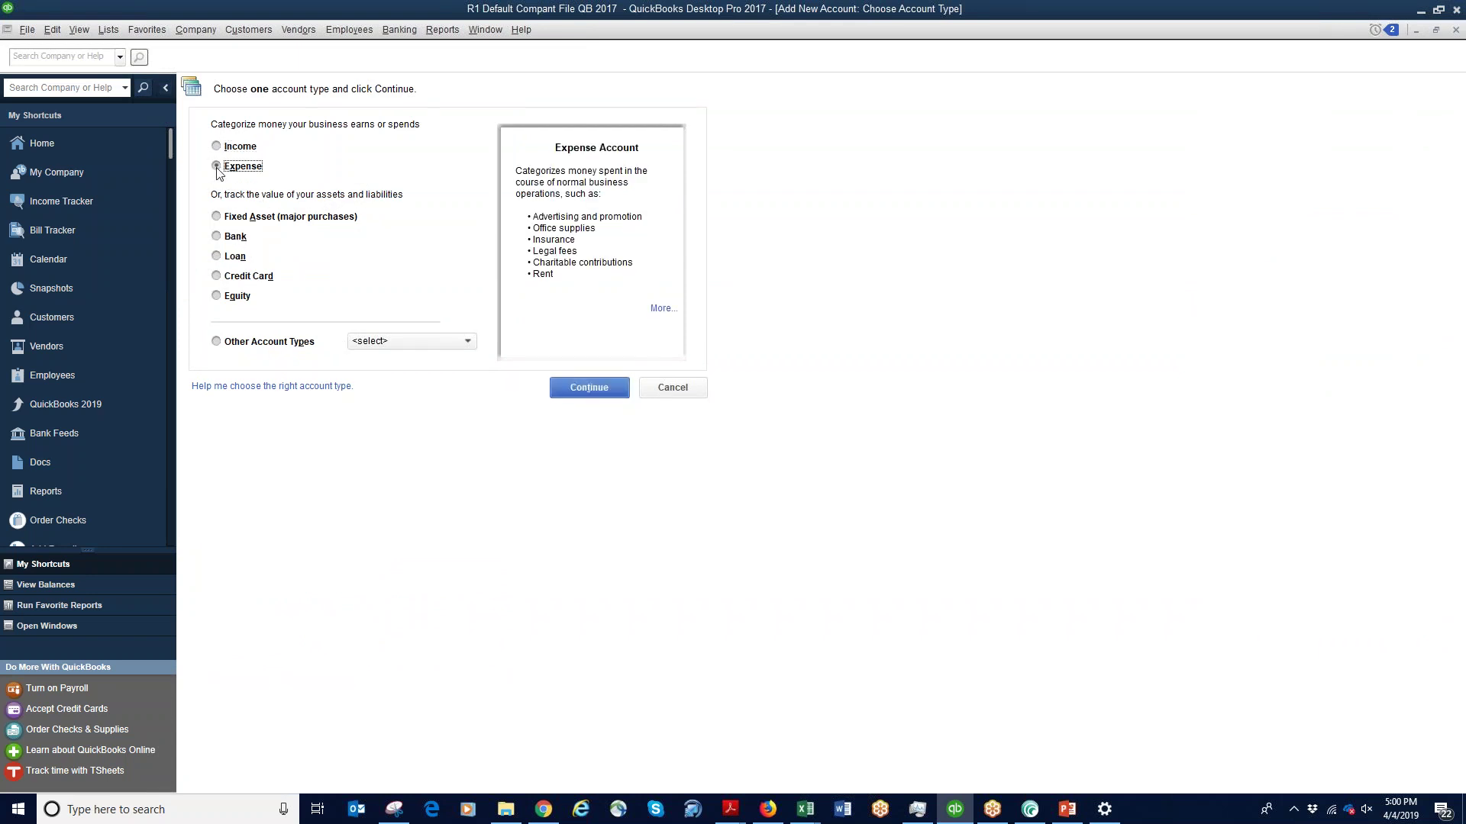
{"action": "left_click", "coordinate": [217, 343]}
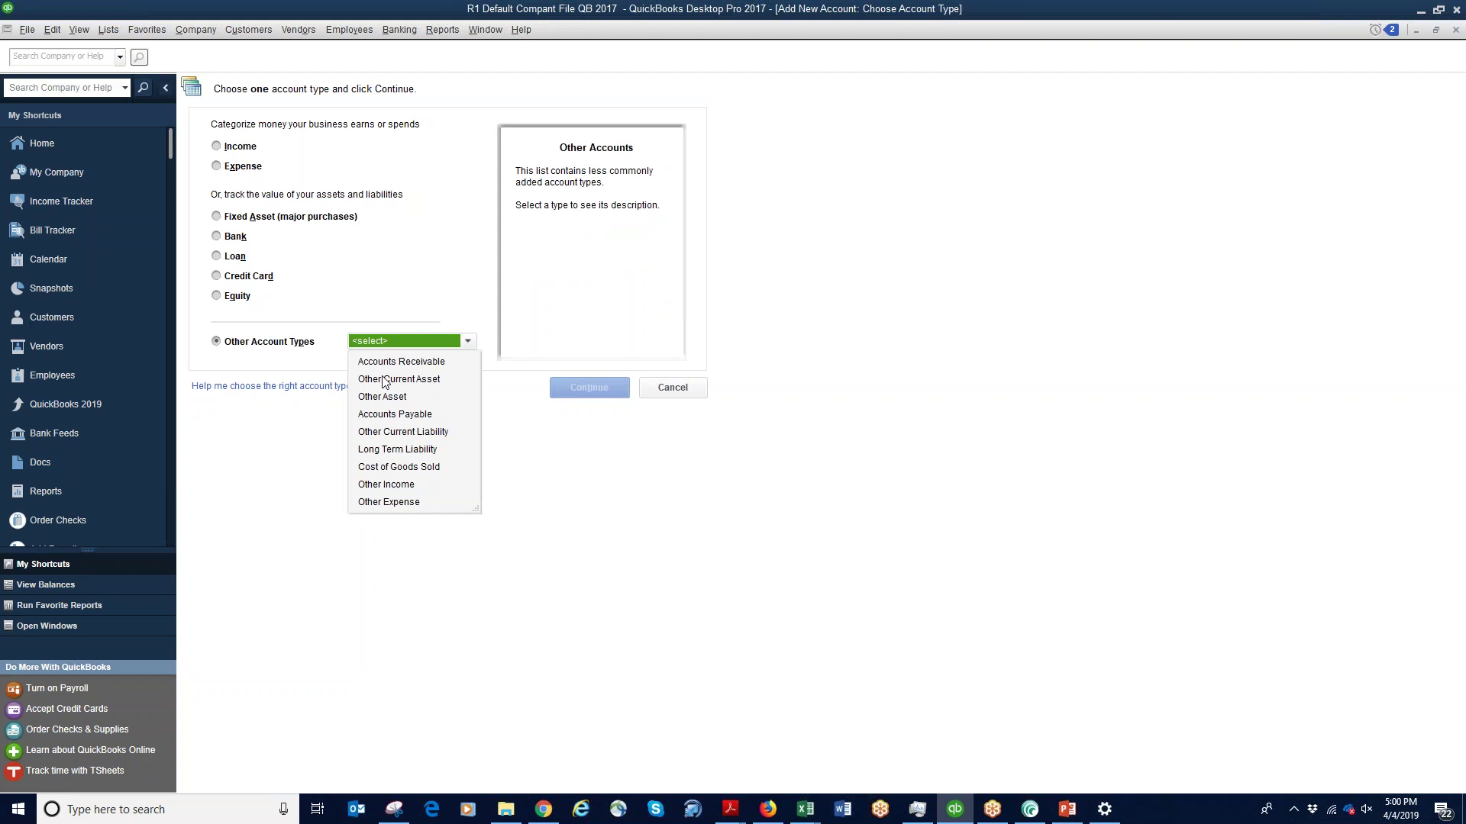
{"action": "left_click", "coordinate": [425, 467]}
{"action": "left_click", "coordinate": [606, 399]}
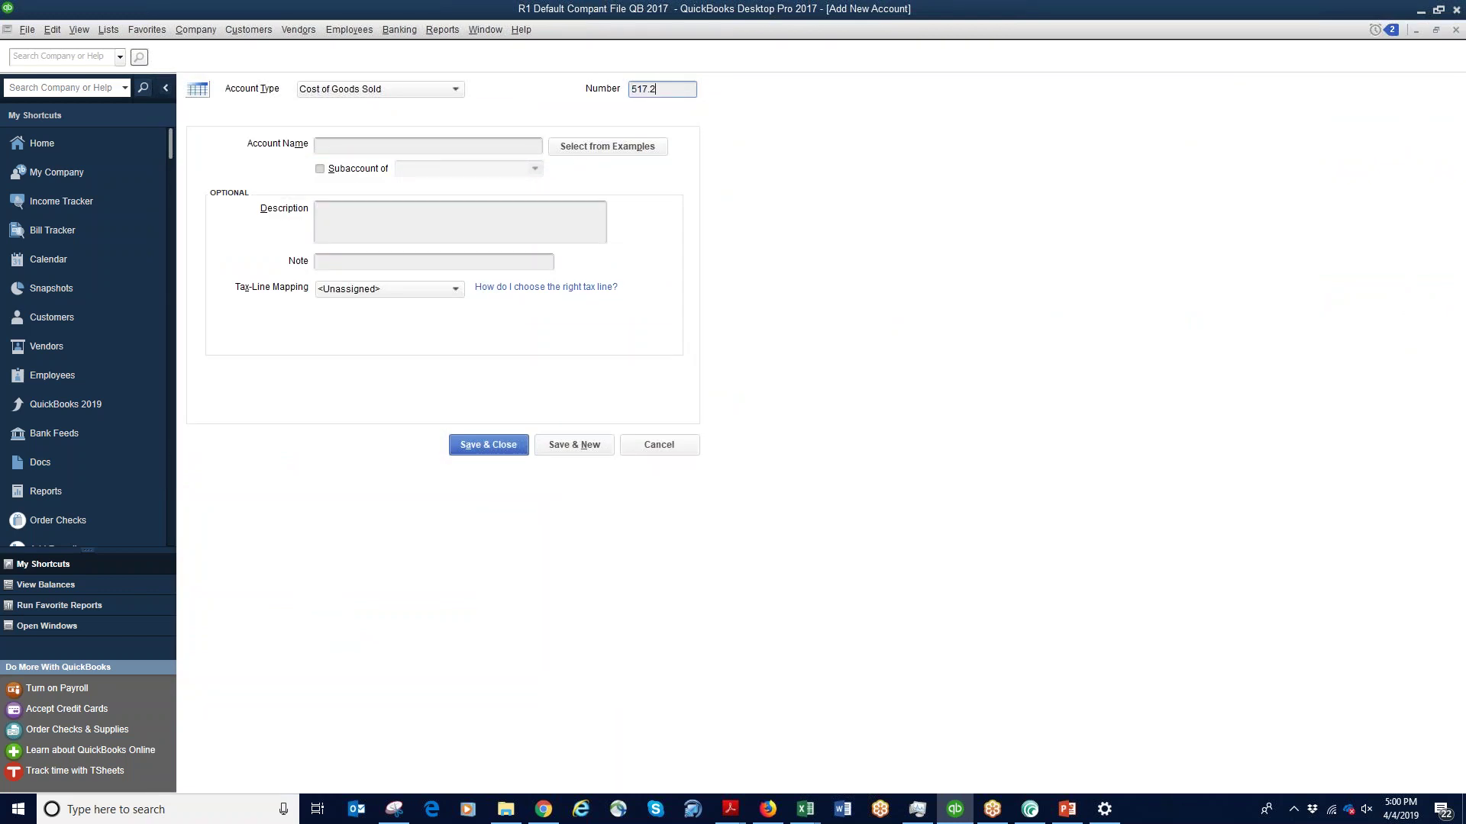
Name account 517.2 R1 Claim Management Fees, make it a subaccount of 517 Referral Fees, and save it
{"action": "left_click", "coordinate": [337, 148]}
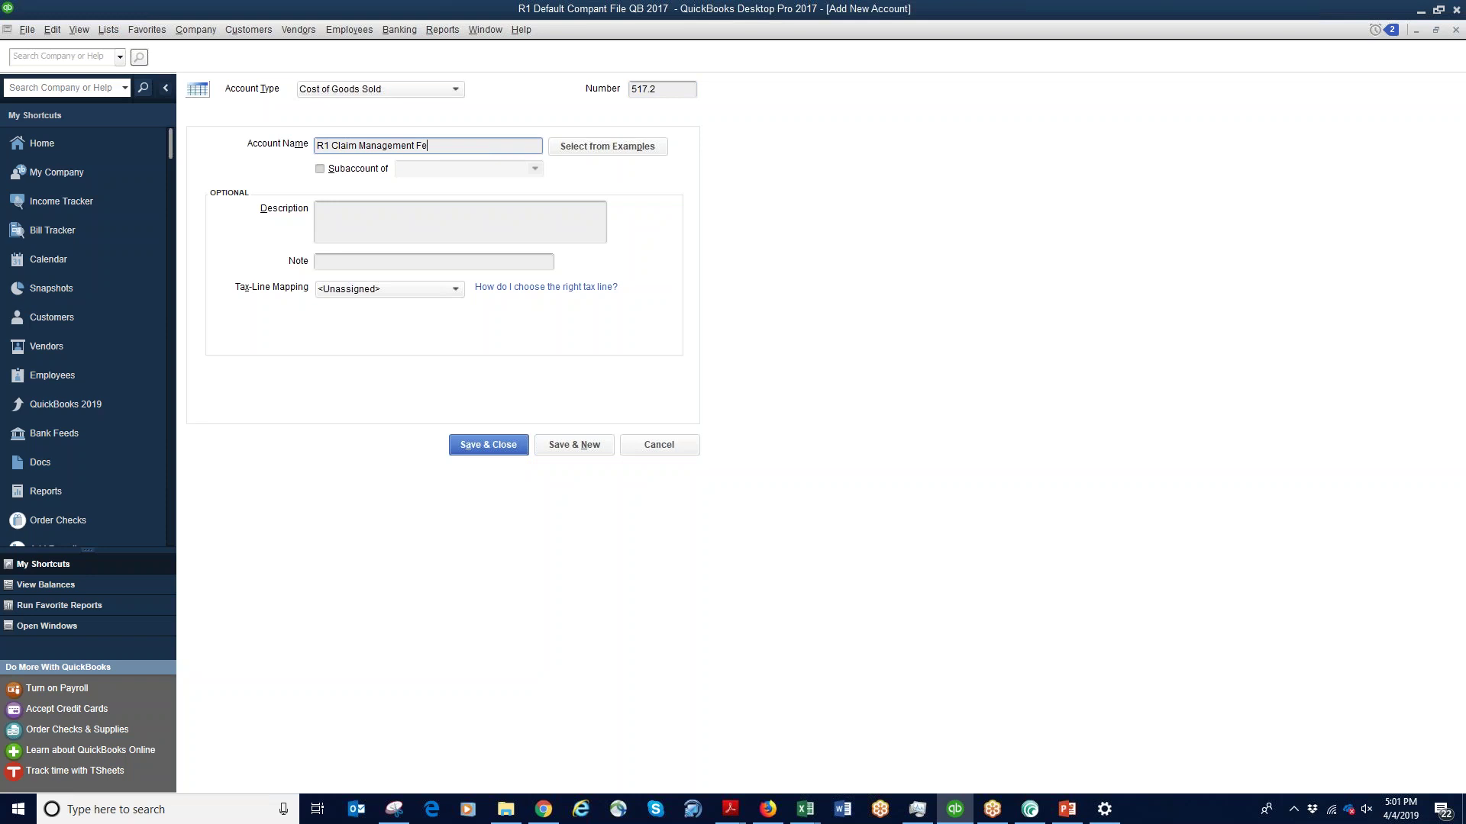
{"action": "left_click", "coordinate": [321, 170]}
{"action": "type", "text": "517 · Referral Fees"}
{"action": "key", "text": "Return"}
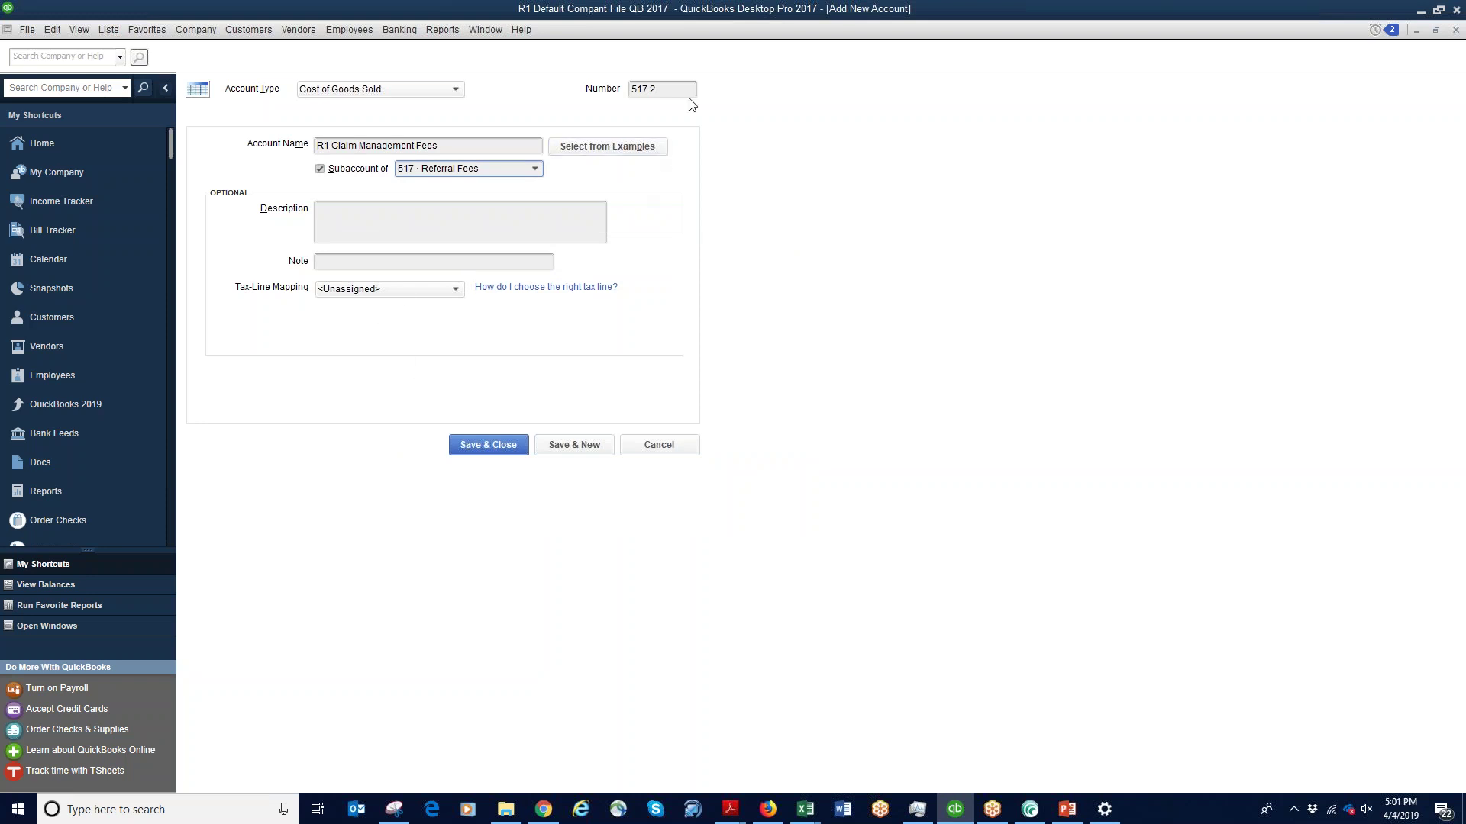
{"action": "key", "text": "Tab"}
{"action": "left_click", "coordinate": [503, 445]}
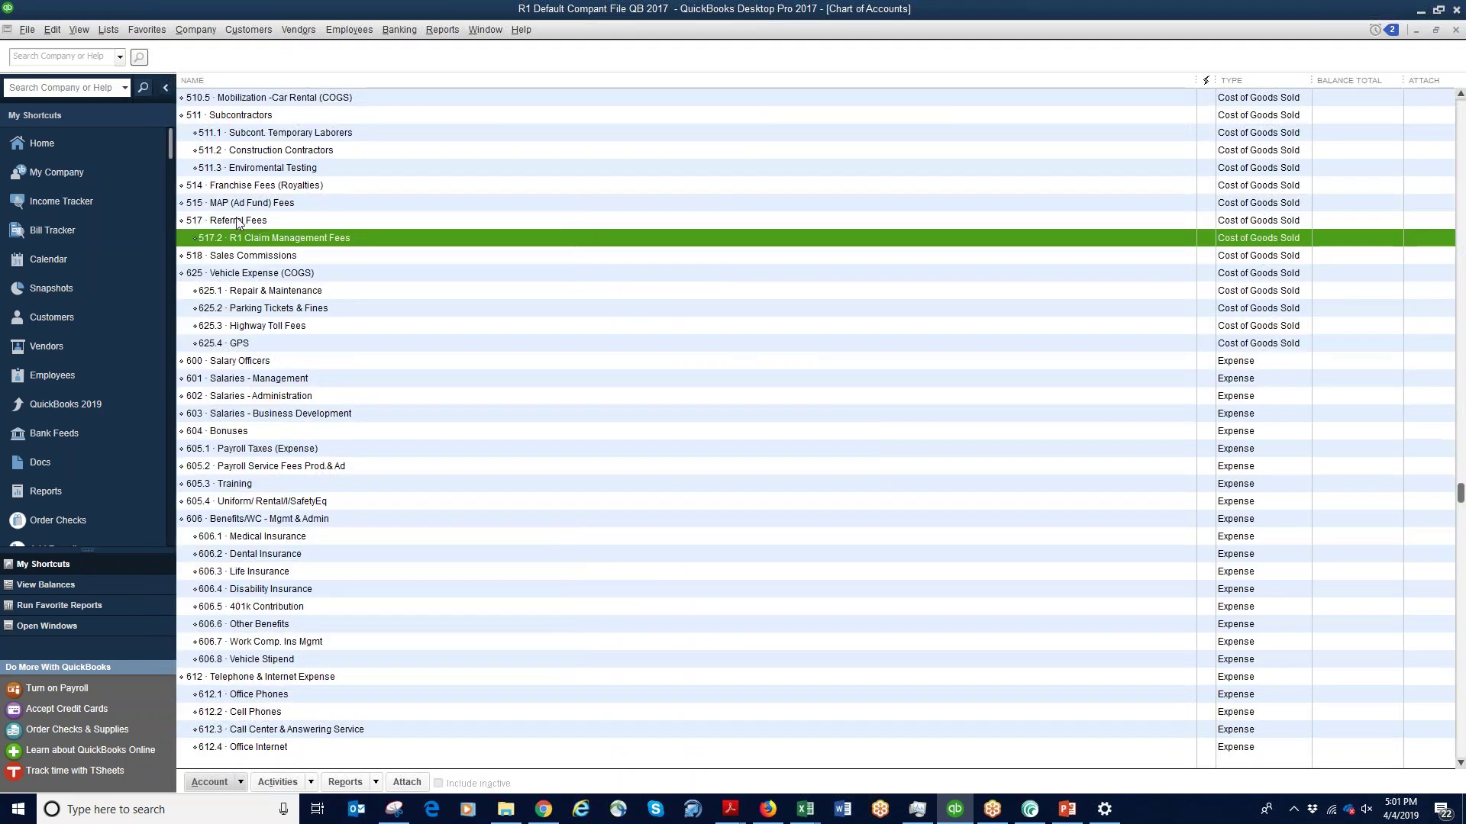
Start another new Cost of Goods Sold account from 517 Referral Fees and number it 517.1
{"action": "left_click", "coordinate": [233, 223]}
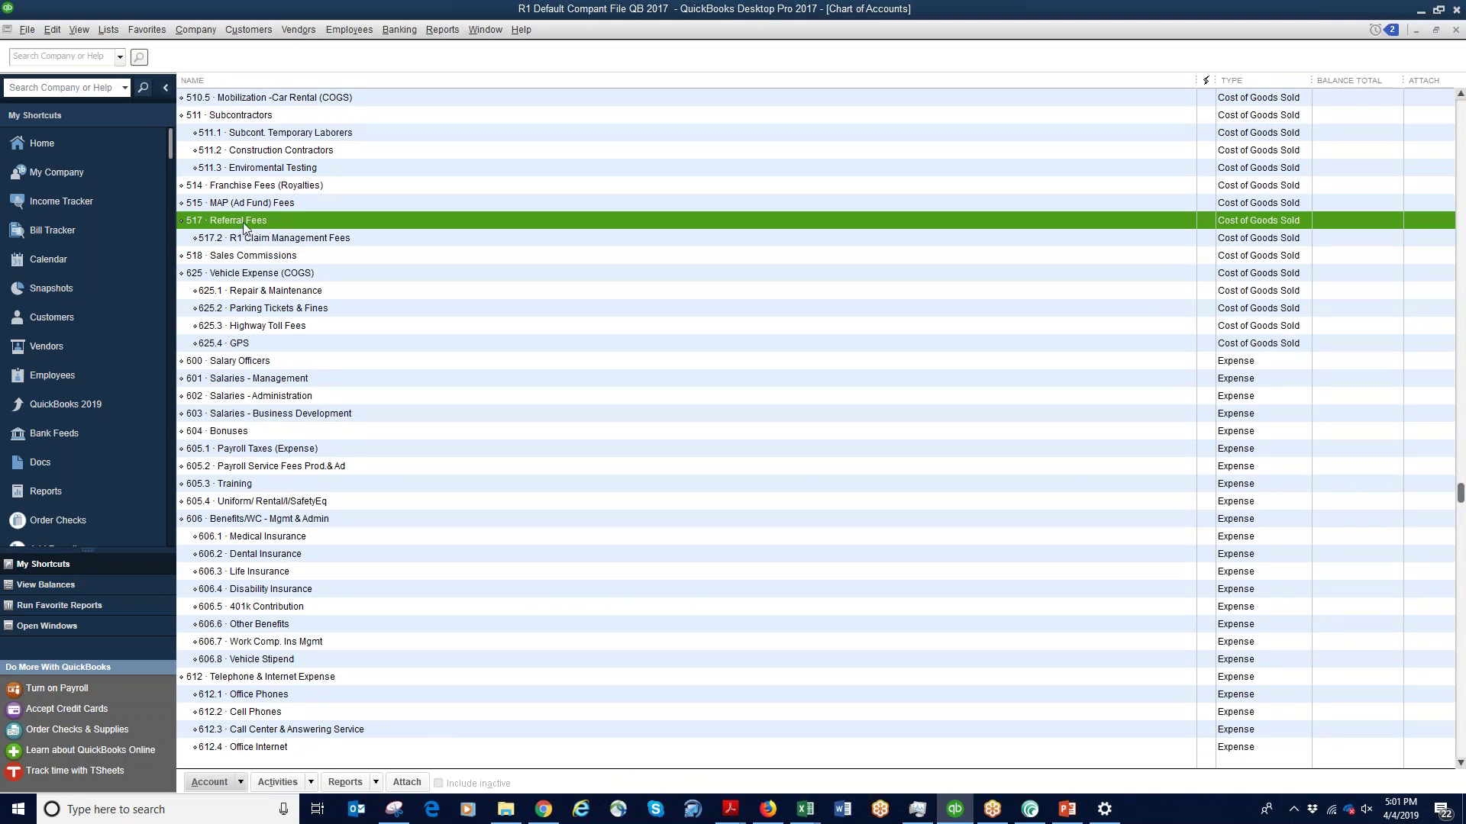
{"action": "right_click", "coordinate": [242, 222]}
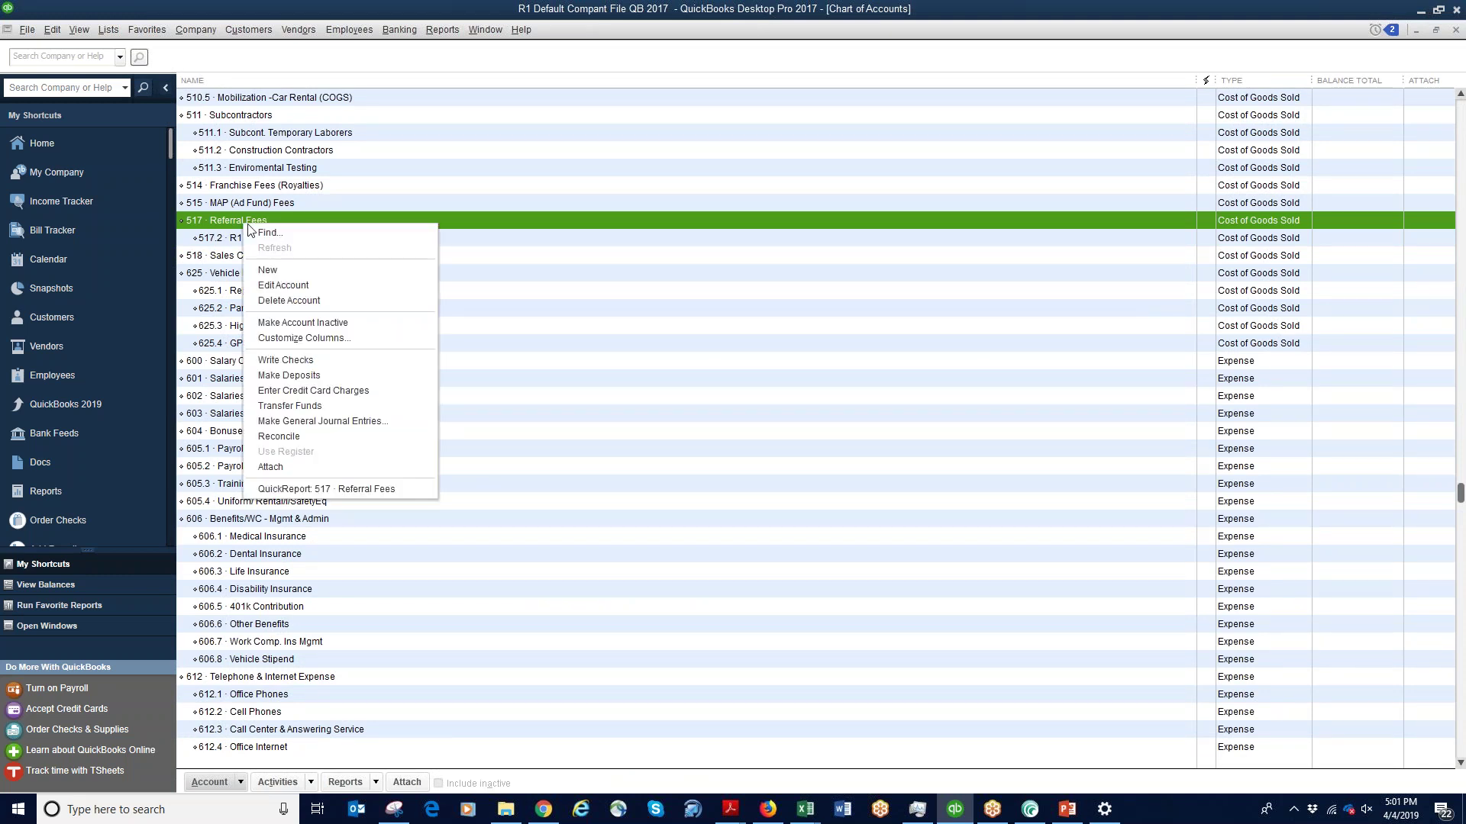
{"action": "left_click", "coordinate": [309, 272]}
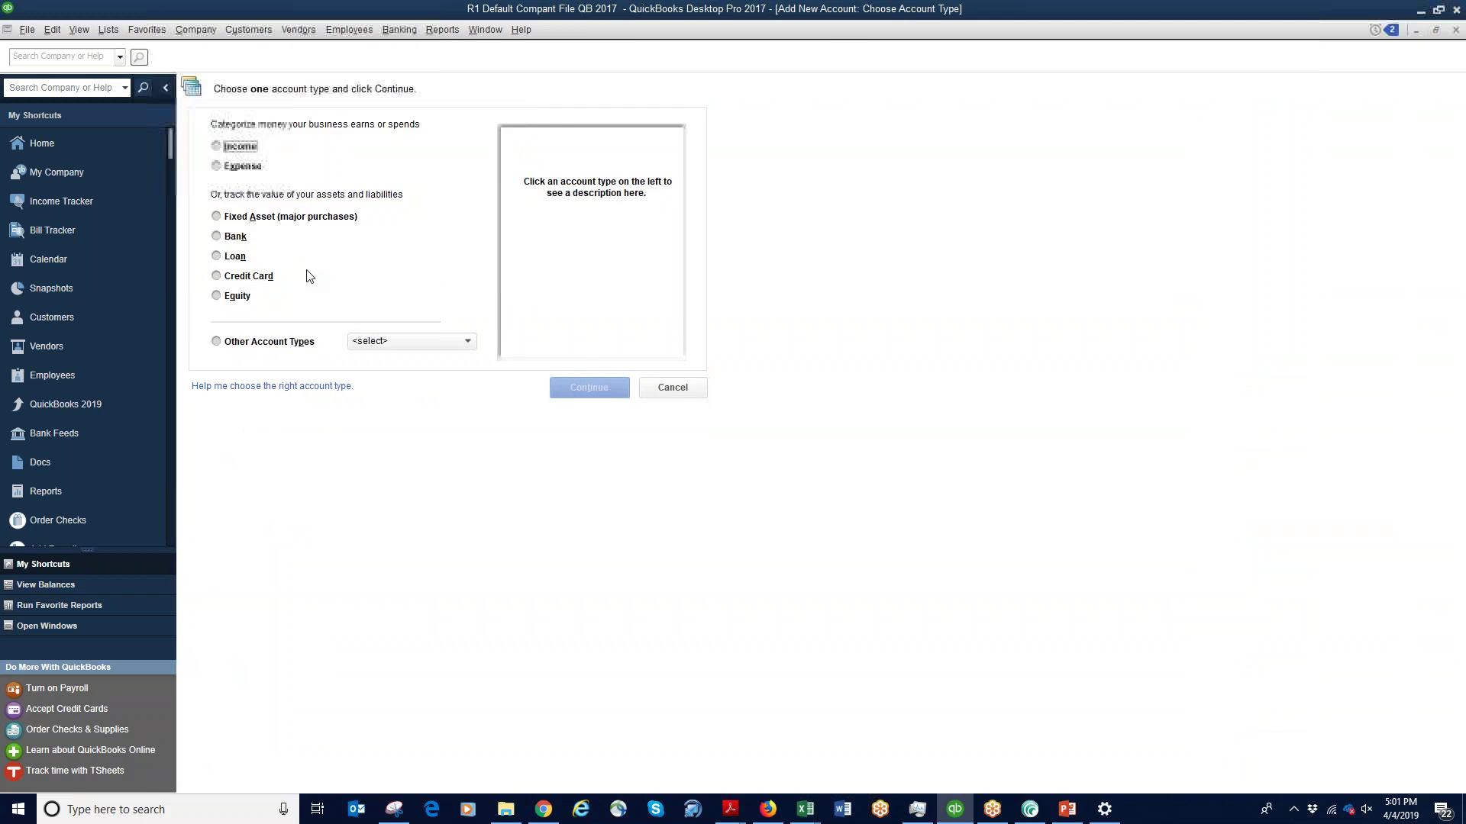
{"action": "left_click", "coordinate": [217, 343]}
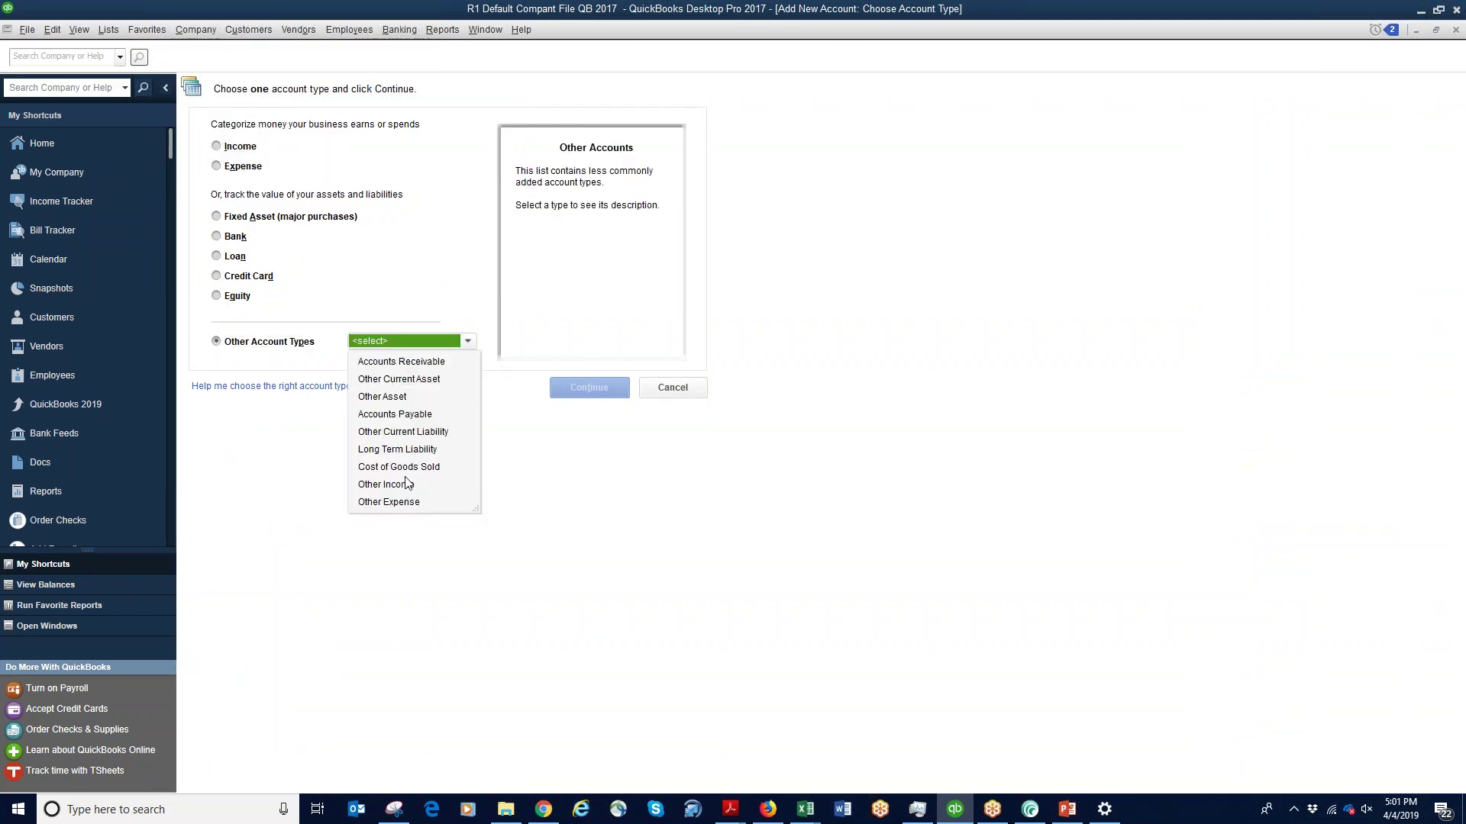
{"action": "left_click", "coordinate": [424, 467]}
{"action": "left_click", "coordinate": [603, 394]}
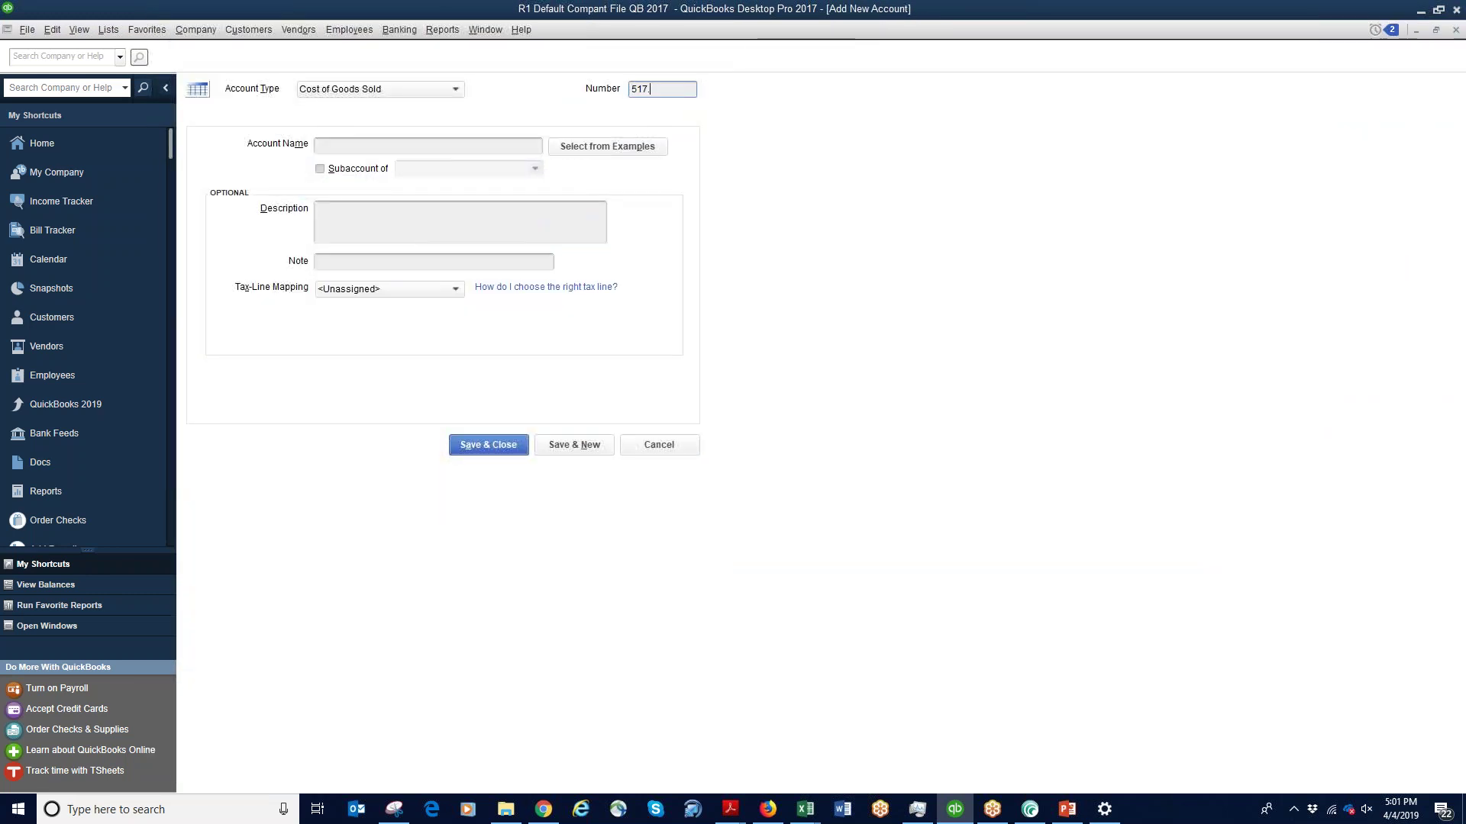
Name account 517.1 Plumbing Referral Fees, make it a subaccount of 517 Referral Fees, and save it
{"action": "left_click", "coordinate": [348, 149]}
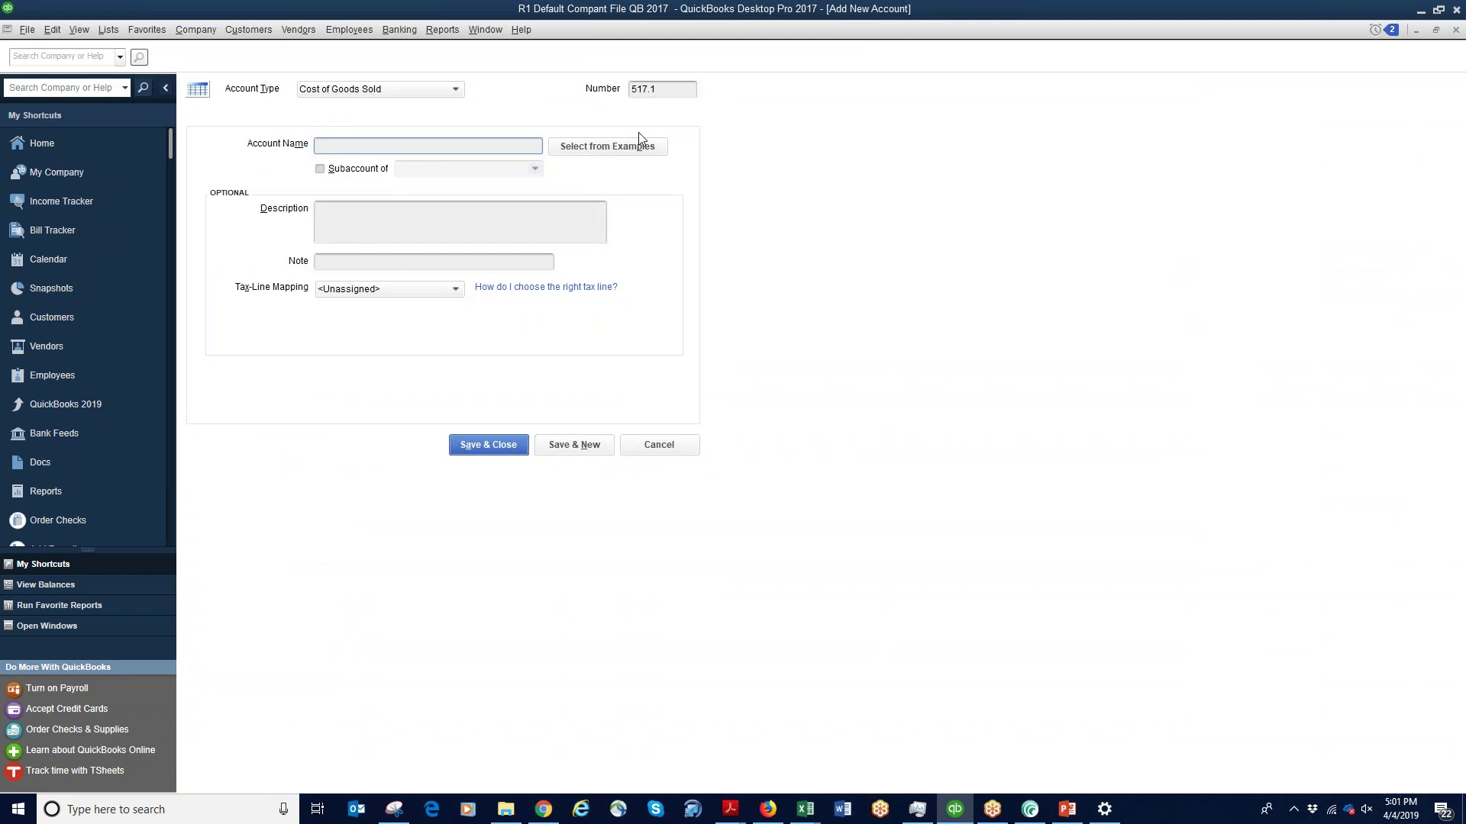
{"action": "left_click", "coordinate": [321, 169]}
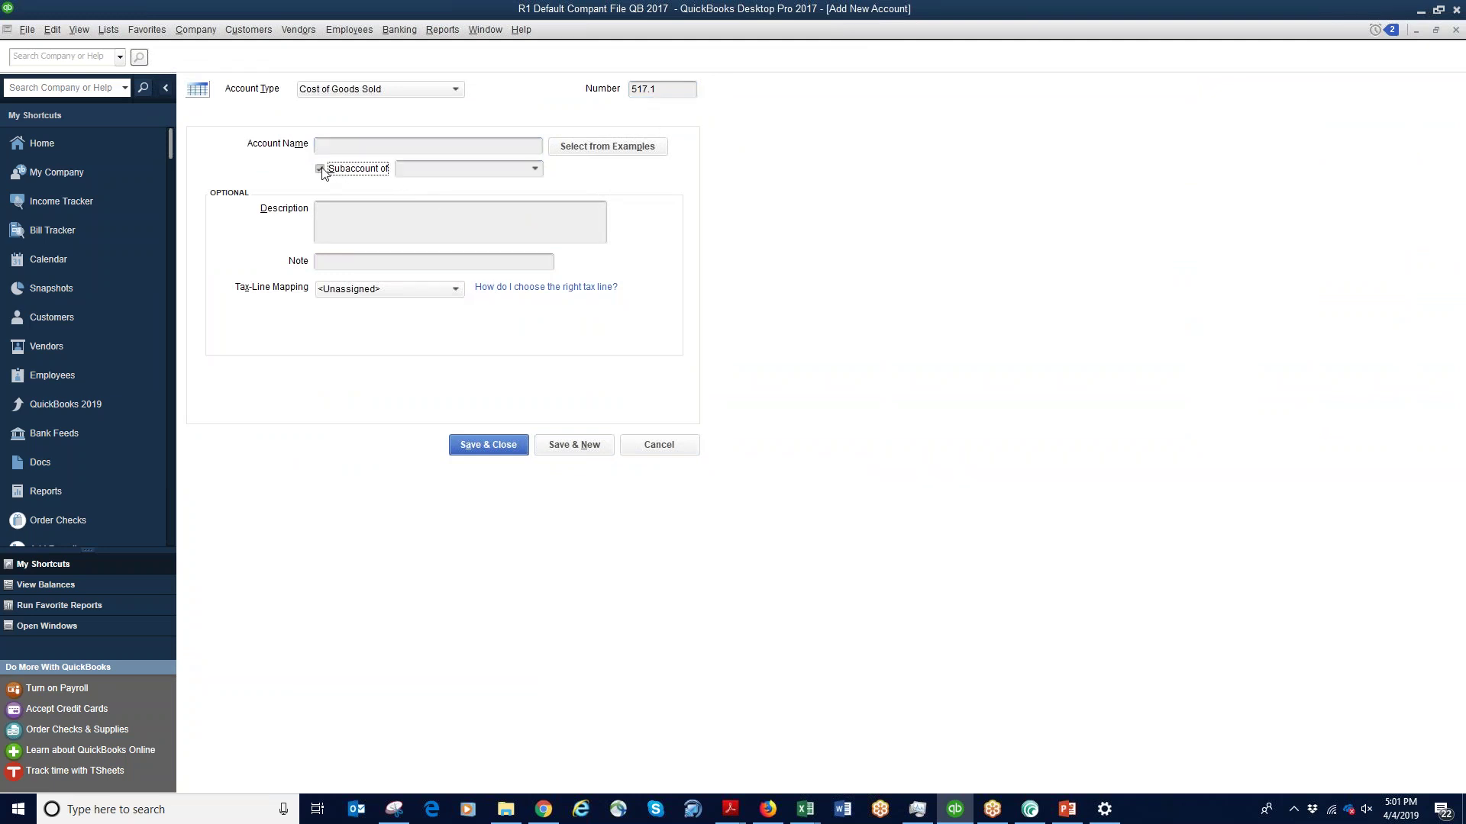
{"action": "left_click", "coordinate": [535, 169]}
{"action": "scroll", "coordinate": [519, 355], "scroll_direction": "down", "scroll_amount": 5}
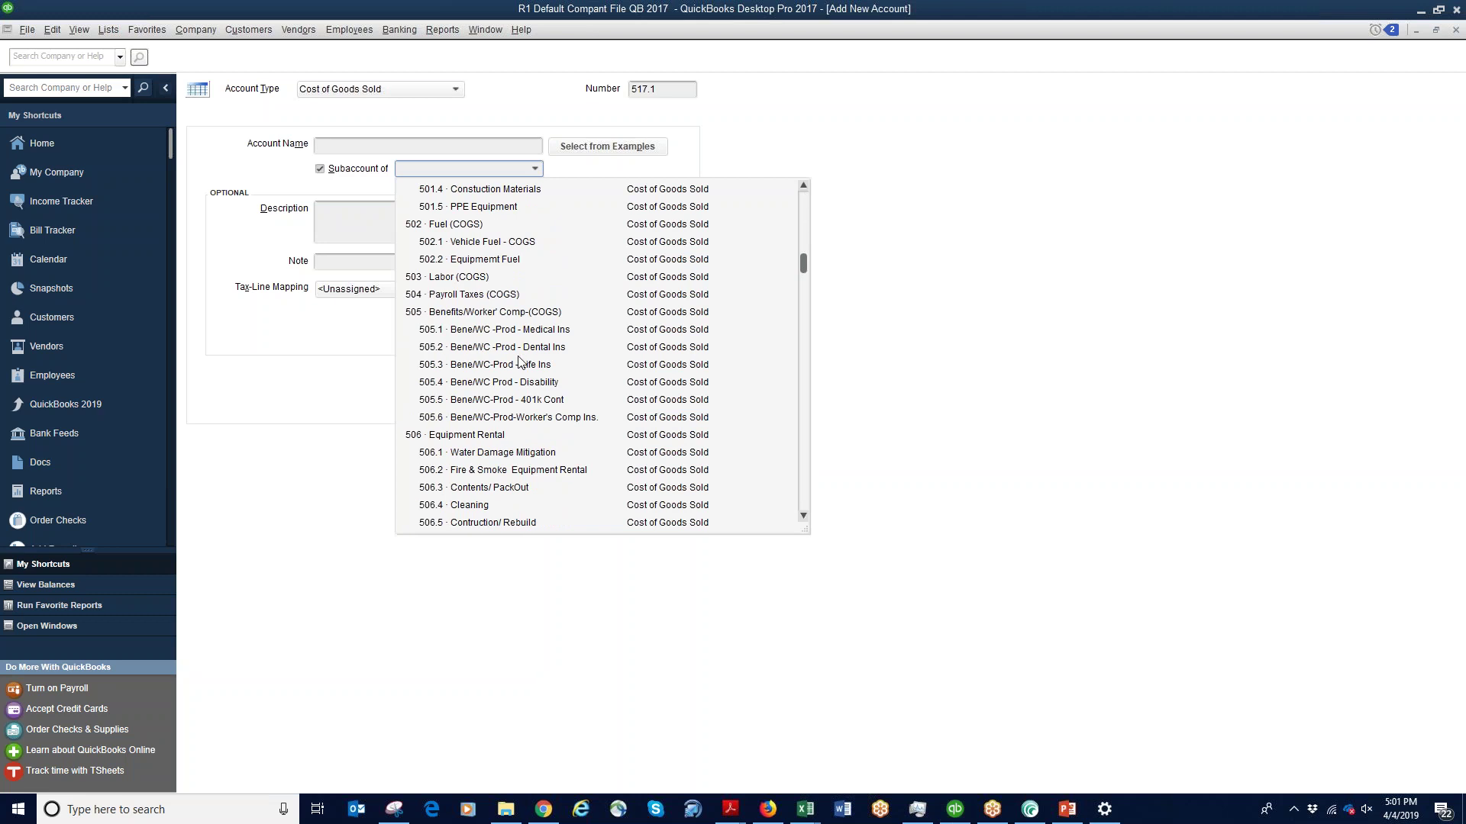
{"action": "scroll", "coordinate": [516, 367], "scroll_direction": "down", "scroll_amount": 4}
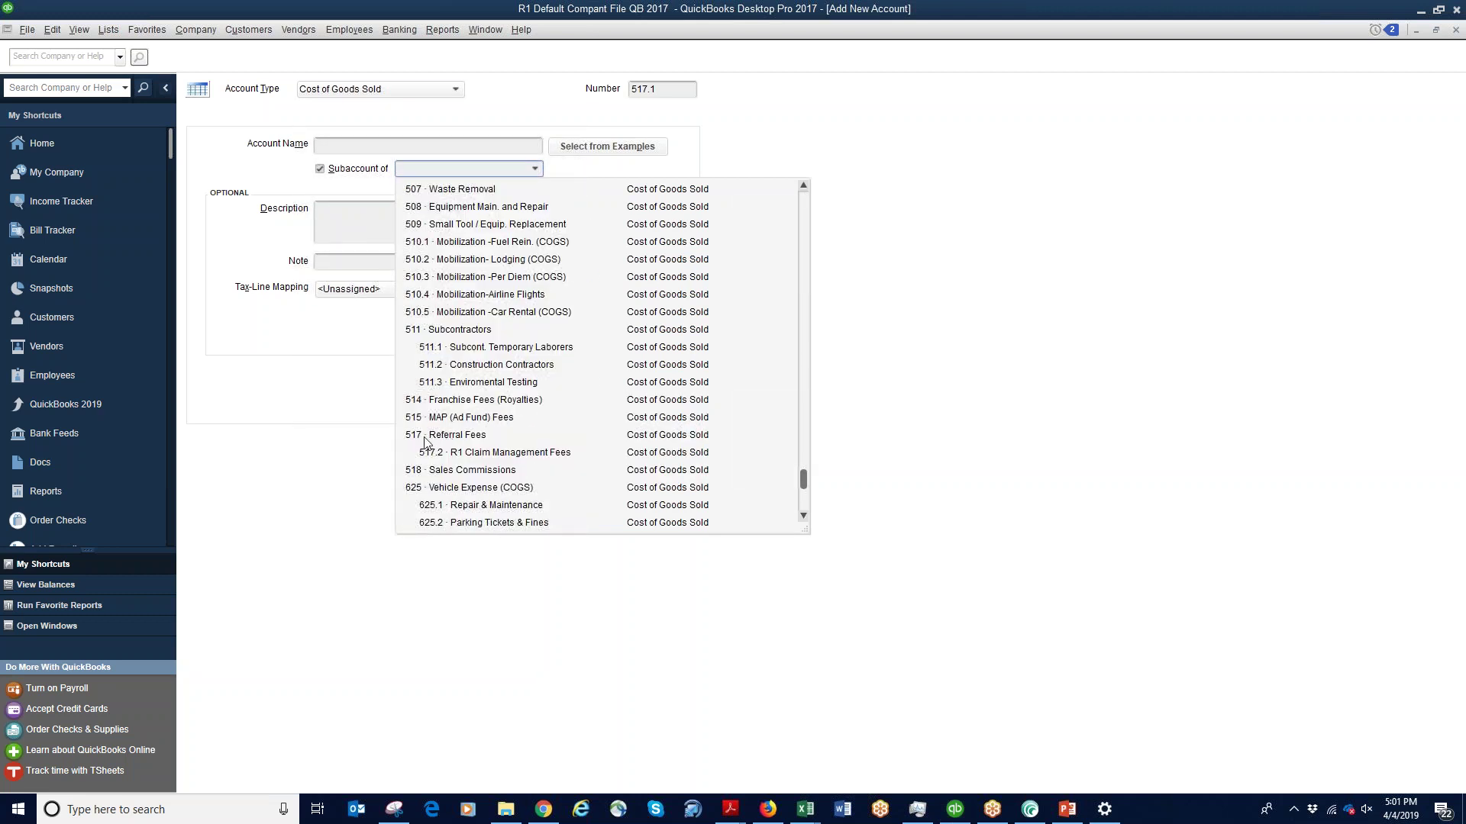
{"action": "left_click", "coordinate": [425, 442]}
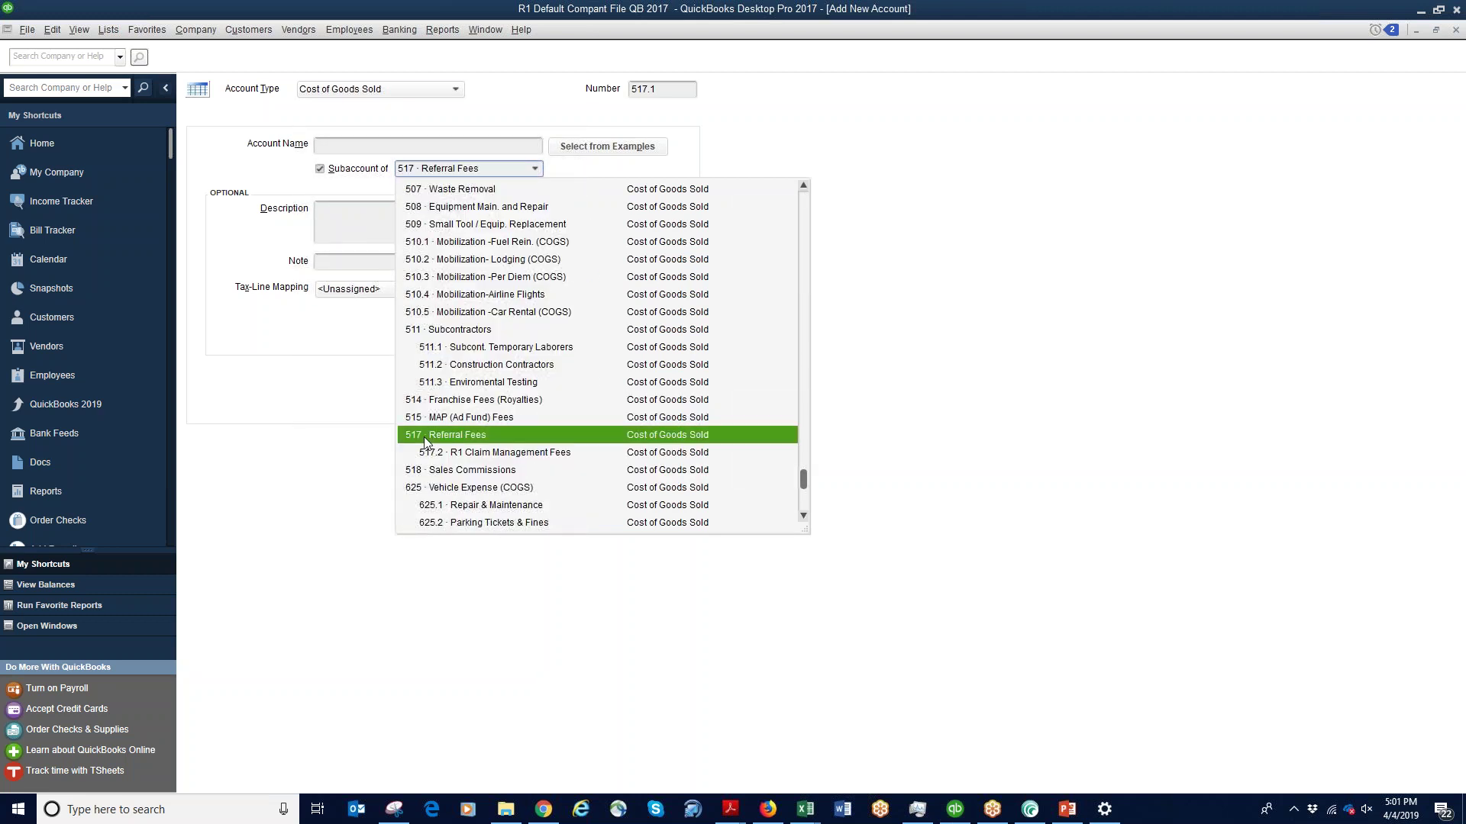
{"action": "left_click", "coordinate": [333, 146]}
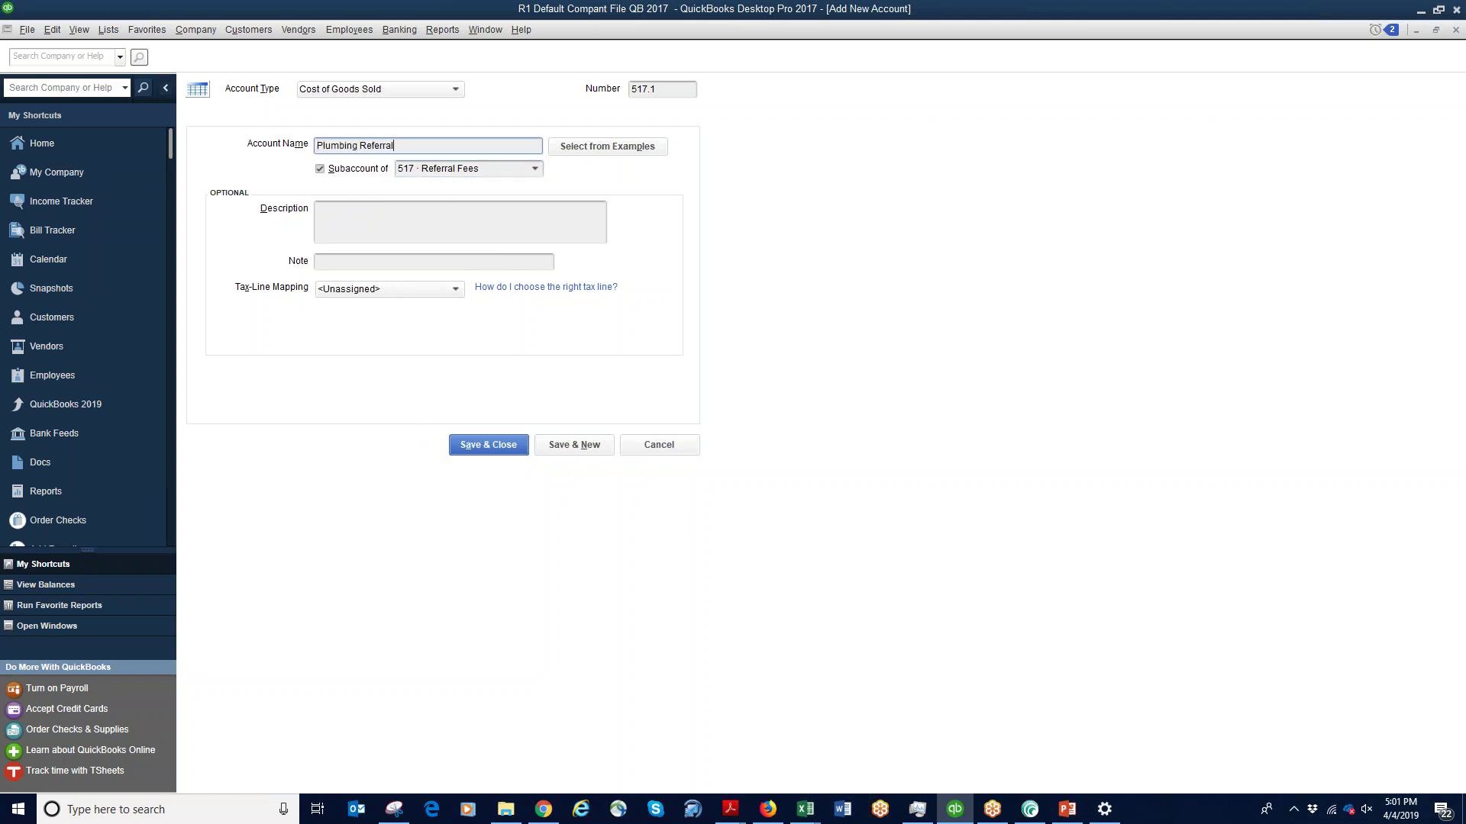
{"action": "left_click", "coordinate": [509, 455]}
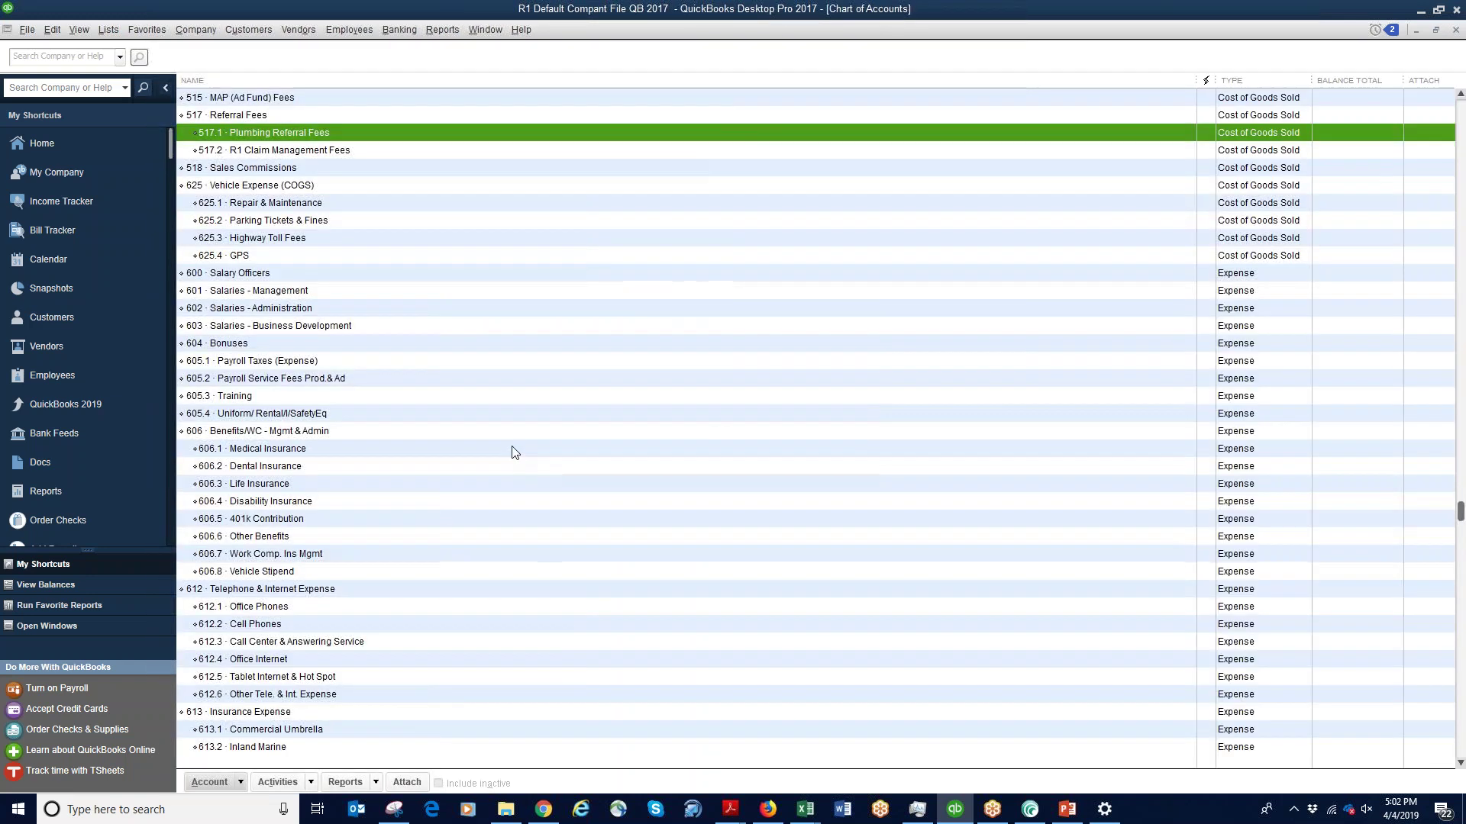
Add the description "% of collectect sales paid to Restoration 1 Corporate for National Account work." to account 517.2 and save it
{"action": "right_click", "coordinate": [270, 156]}
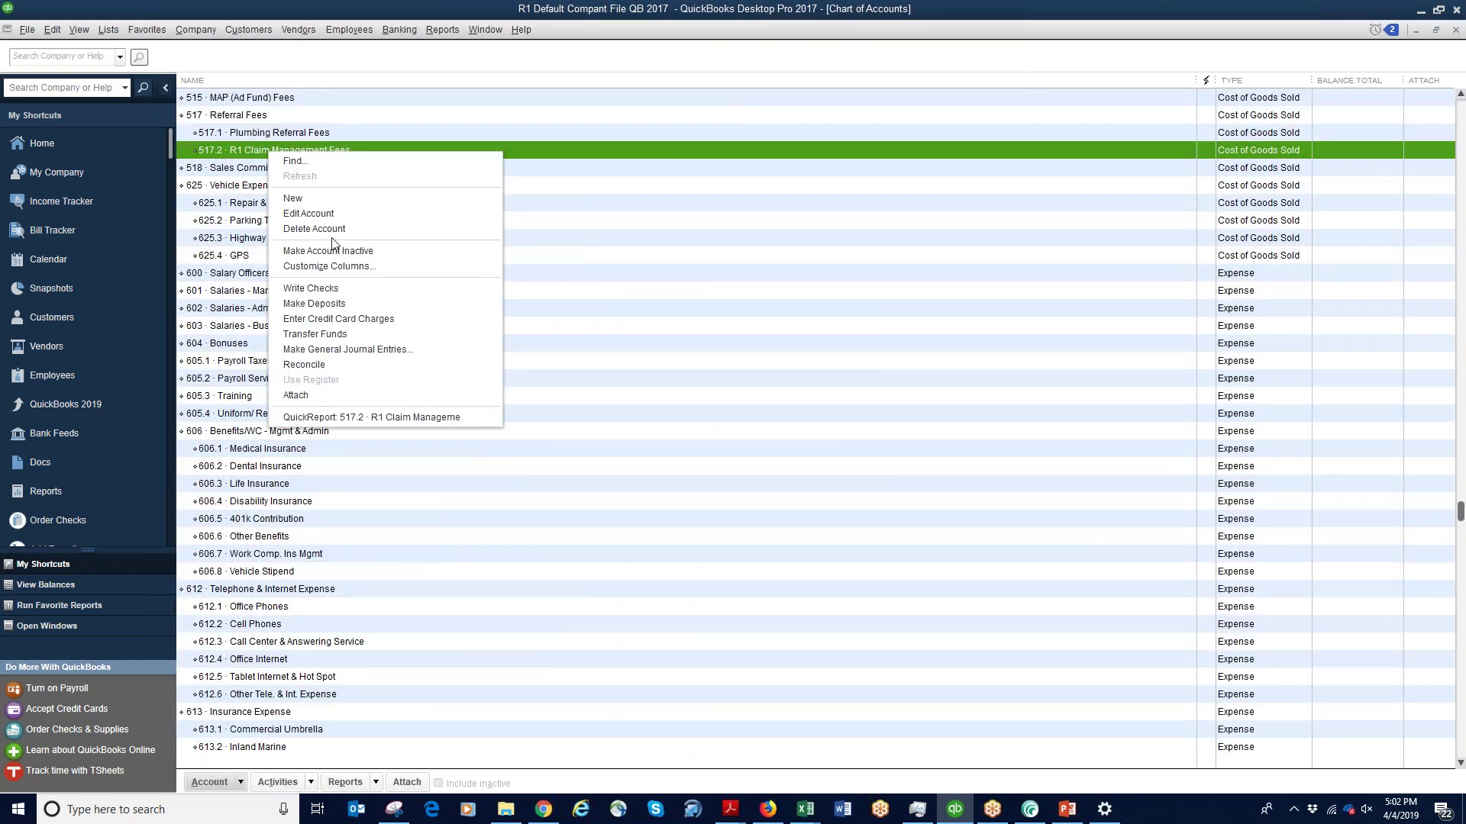
{"action": "left_click", "coordinate": [331, 214]}
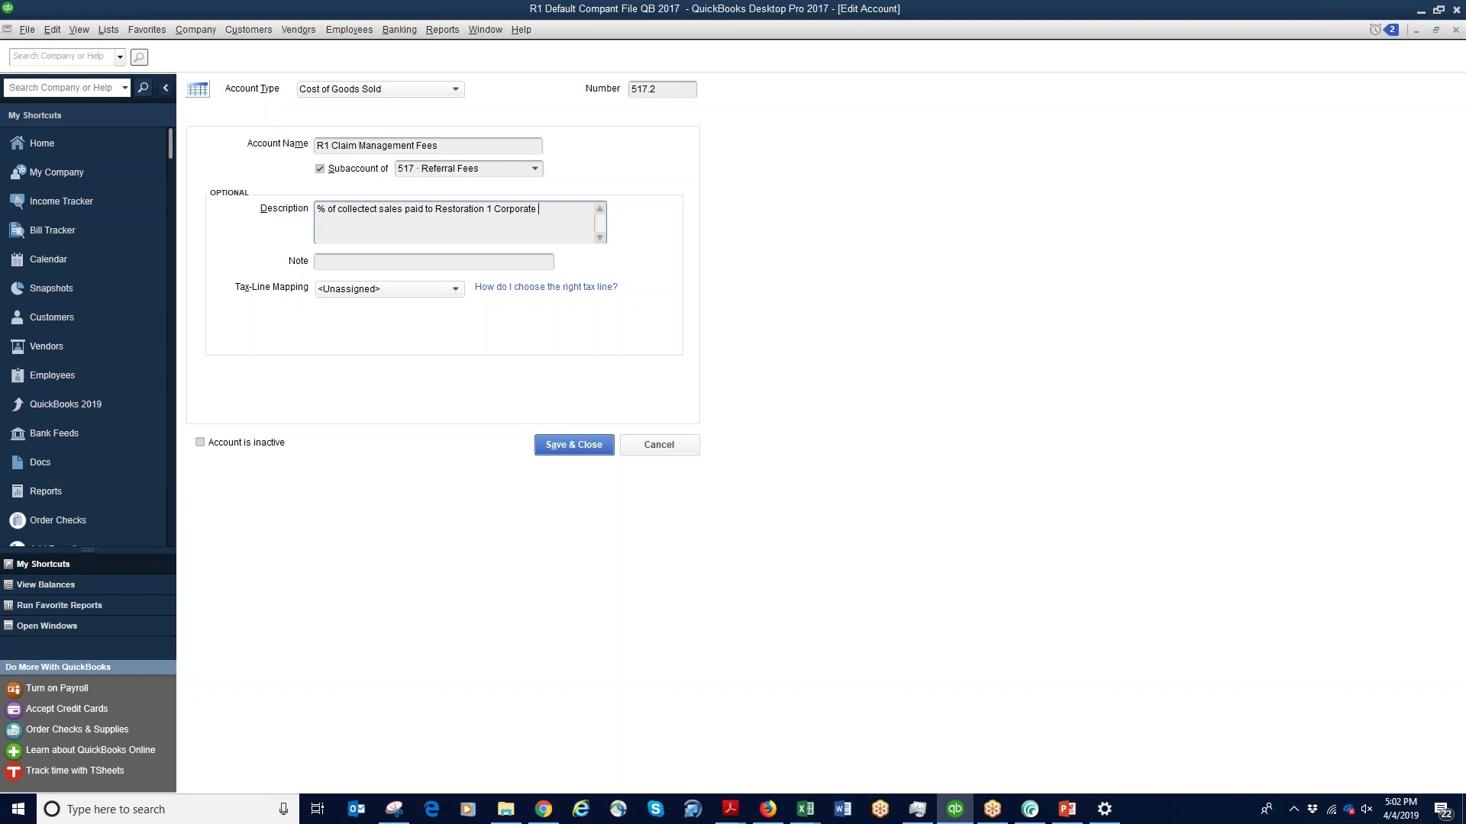
{"action": "type", "text": "National Account work."}
{"action": "left_click", "coordinate": [585, 445]}
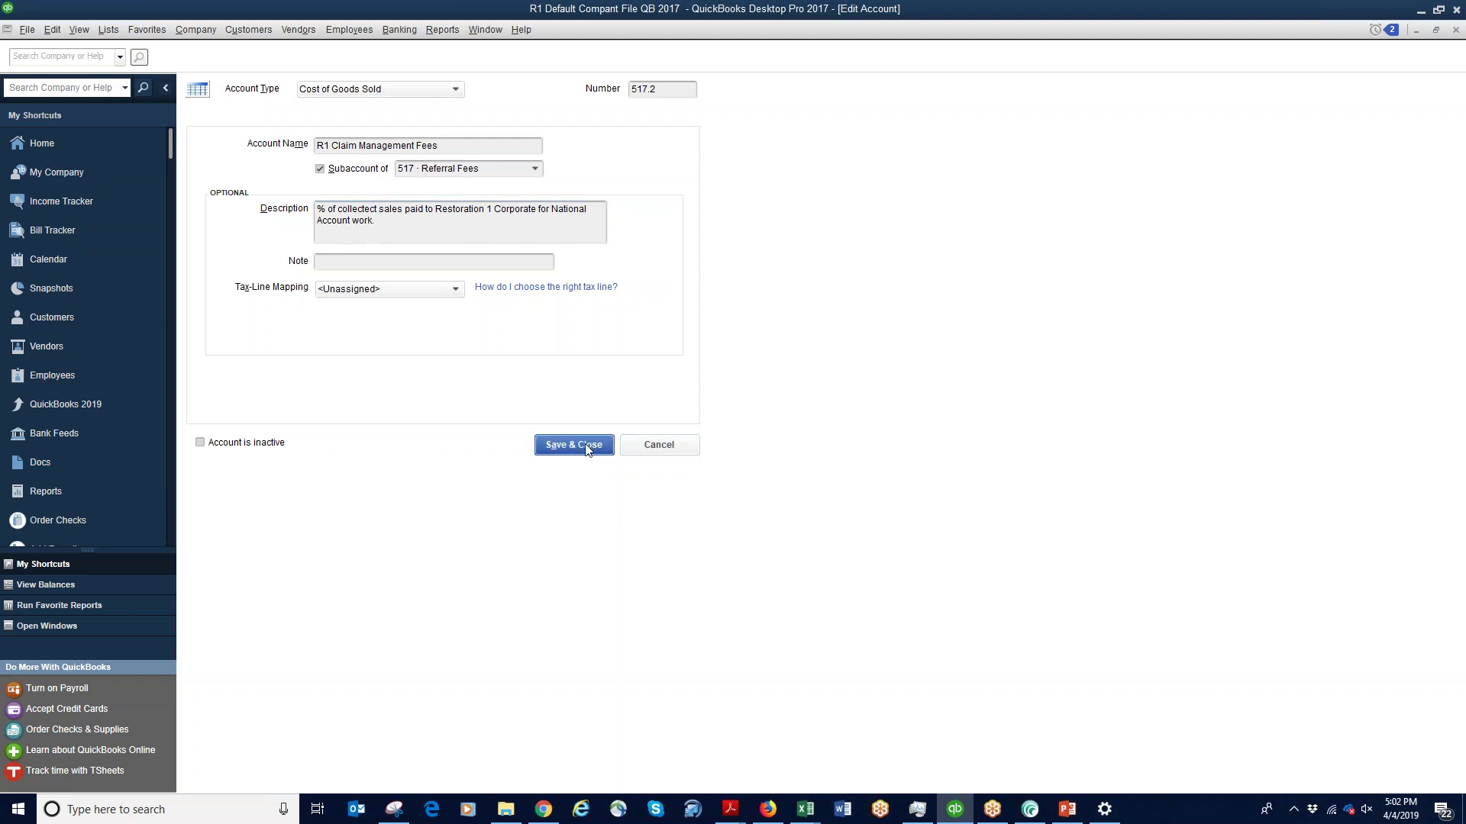
Start a new account of type Expense from 619 Software & Computer Expense in the Chart of Accounts
{"action": "scroll", "coordinate": [269, 240], "scroll_direction": "down", "scroll_amount": 8}
{"action": "scroll", "coordinate": [269, 257], "scroll_direction": "down", "scroll_amount": 3}
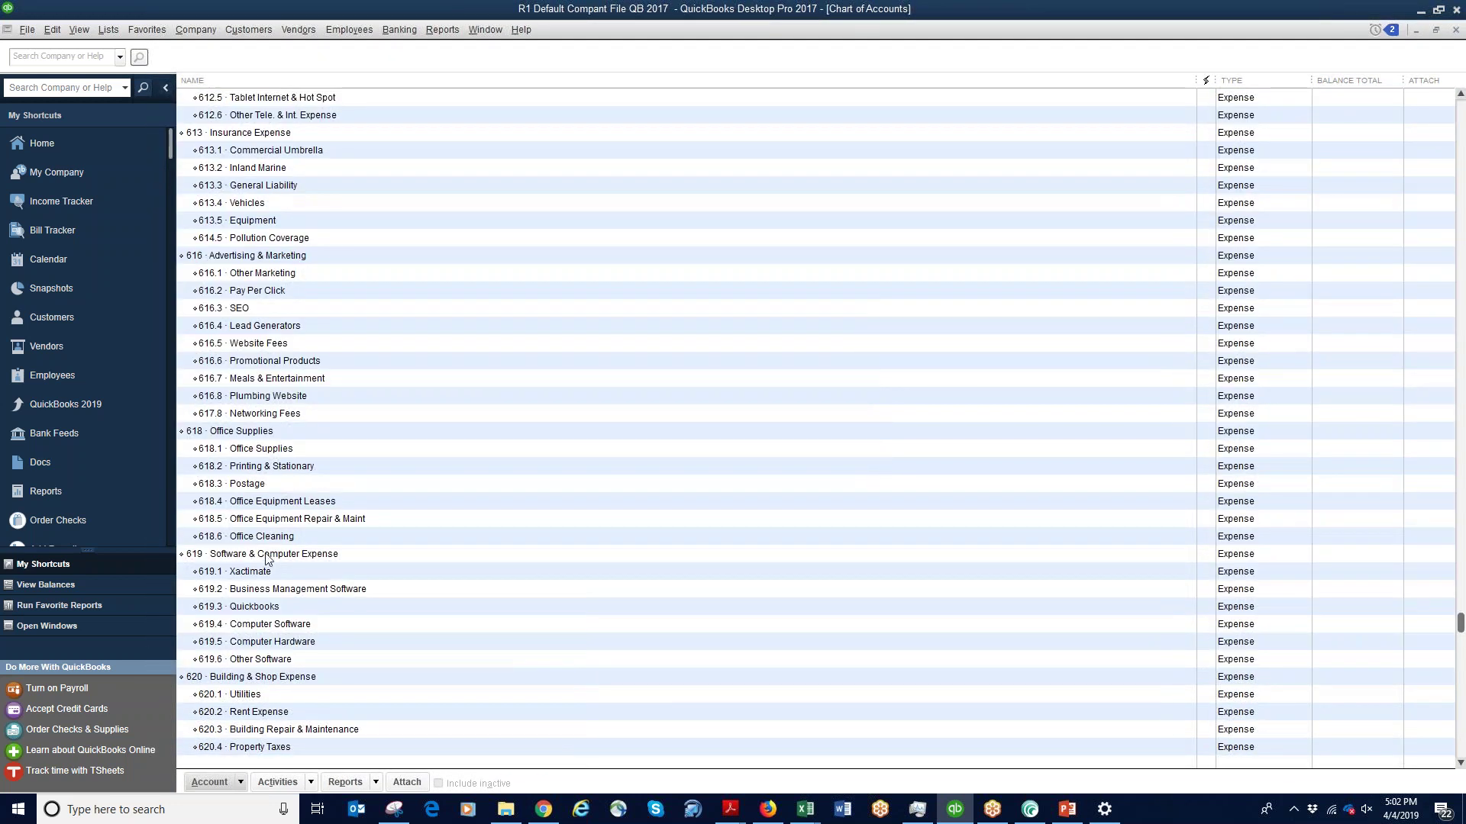
{"action": "right_click", "coordinate": [268, 554]}
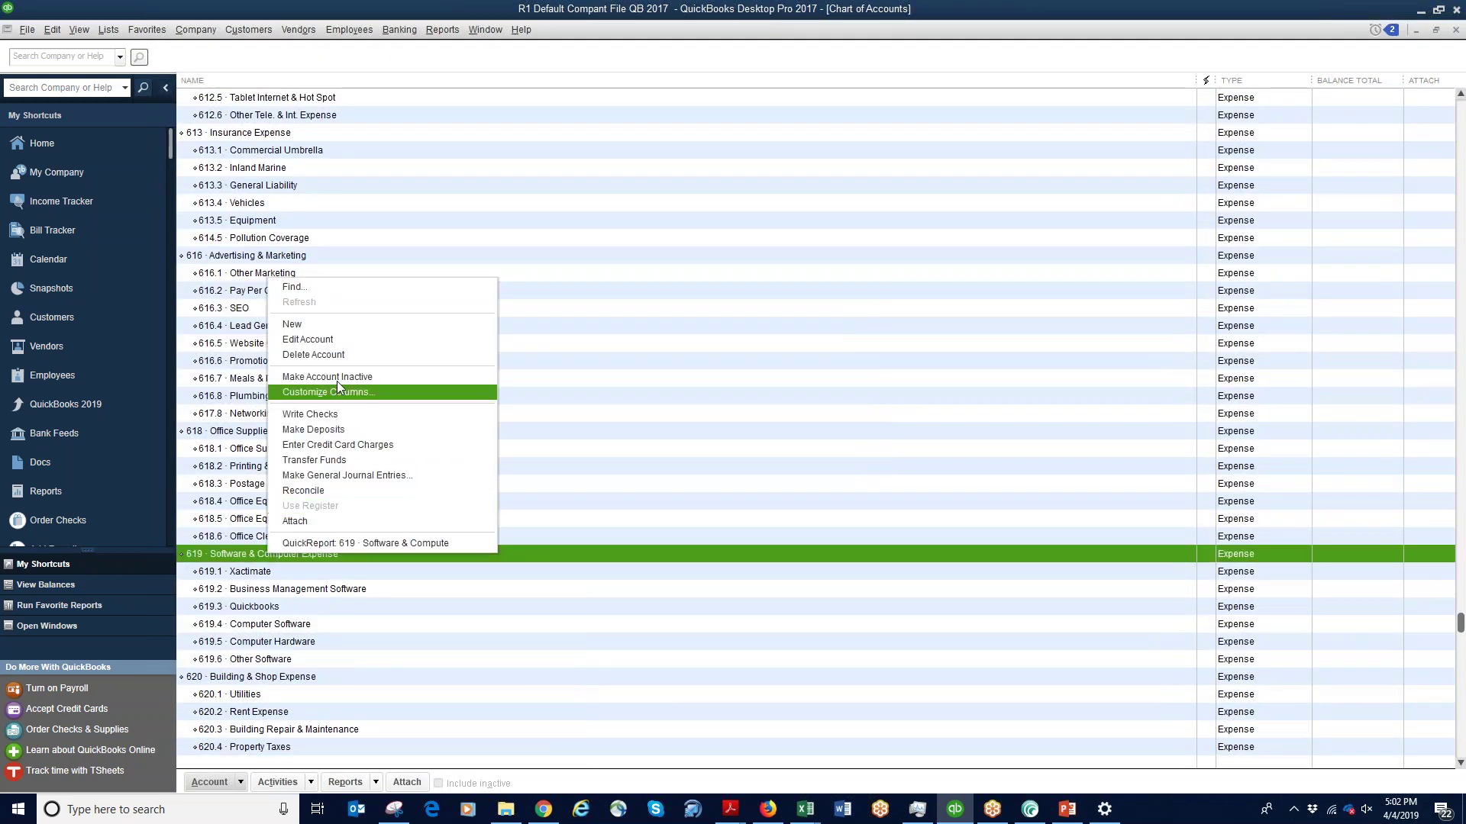
{"action": "left_click", "coordinate": [324, 324]}
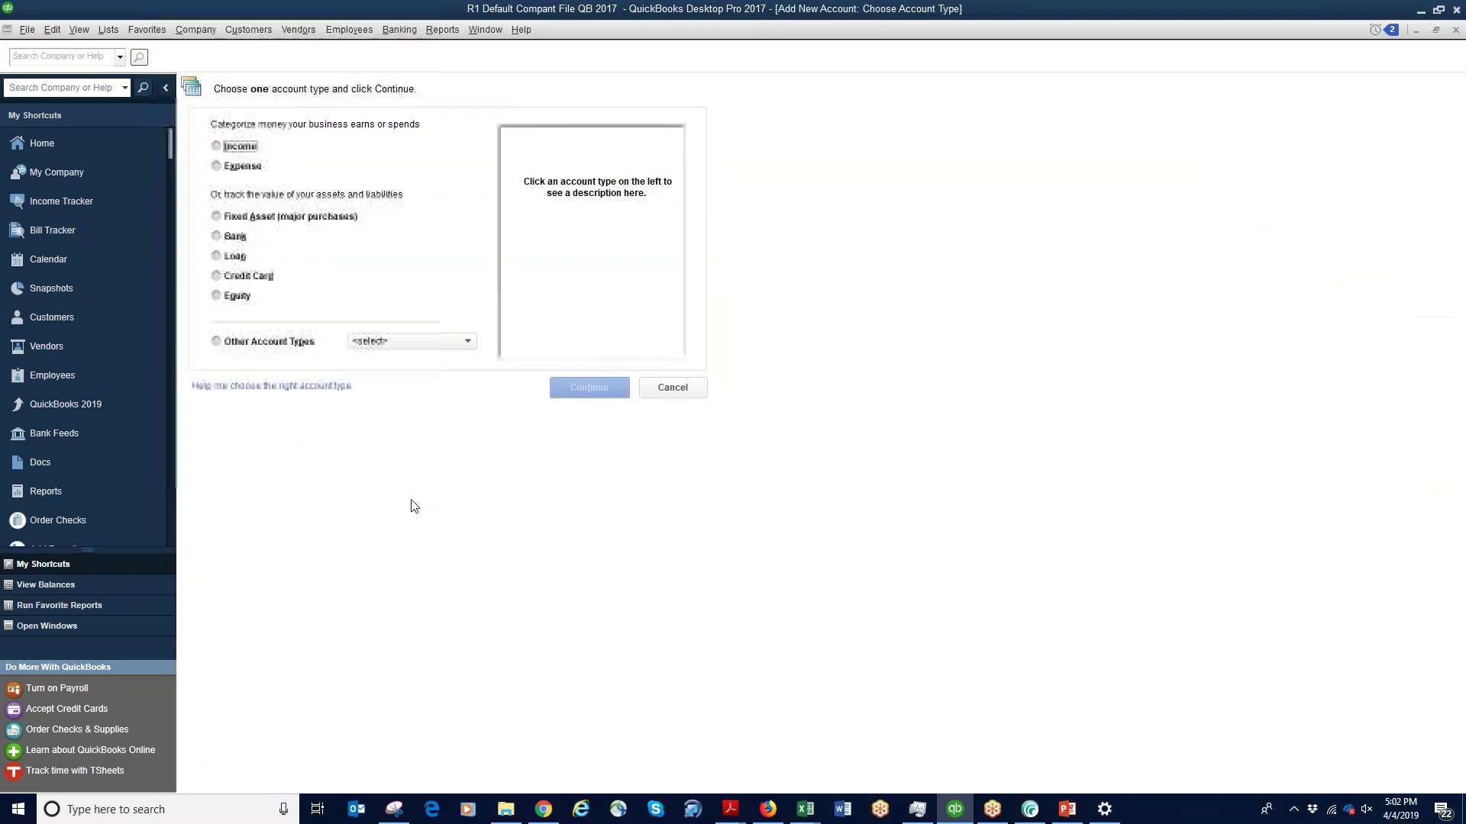
{"action": "left_click", "coordinate": [222, 167]}
{"action": "left_click", "coordinate": [589, 396]}
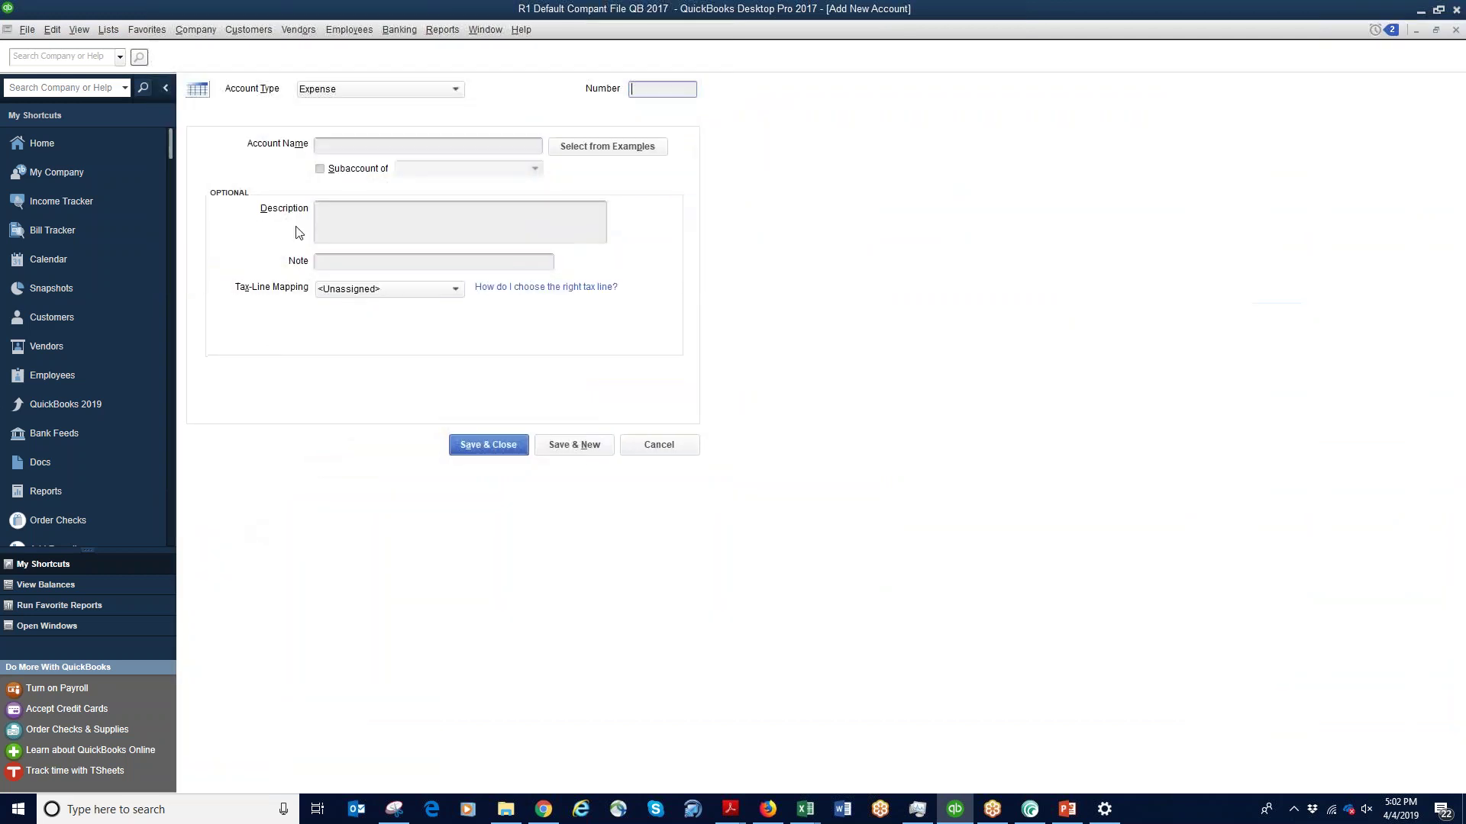
Name the account Dispatch Fees, make it a subaccount of 619 Software & Computer Expense, and number it 619.2
{"action": "left_click", "coordinate": [327, 145]}
{"action": "left_click", "coordinate": [320, 169]}
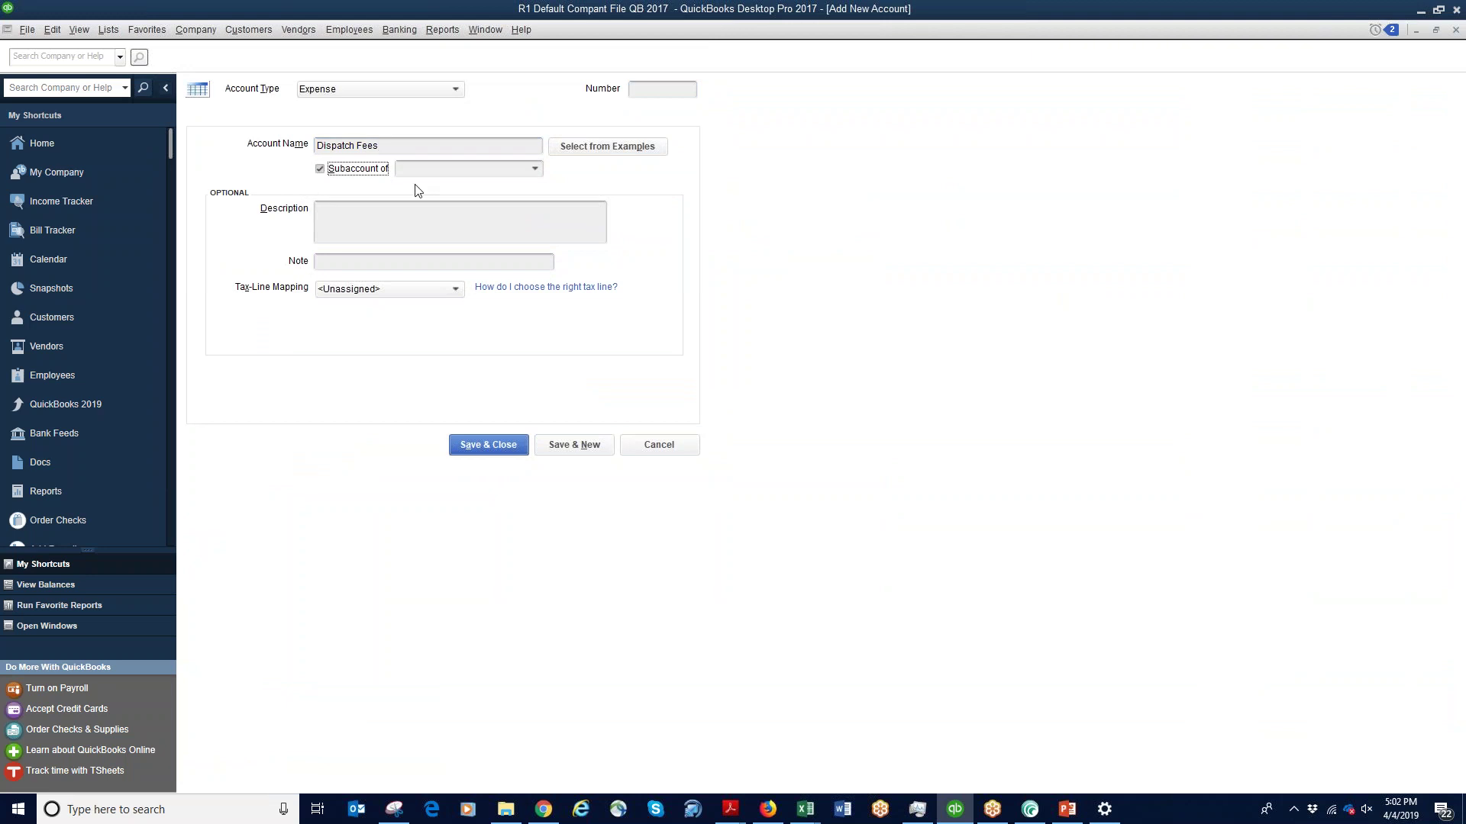
{"action": "left_click", "coordinate": [439, 173]}
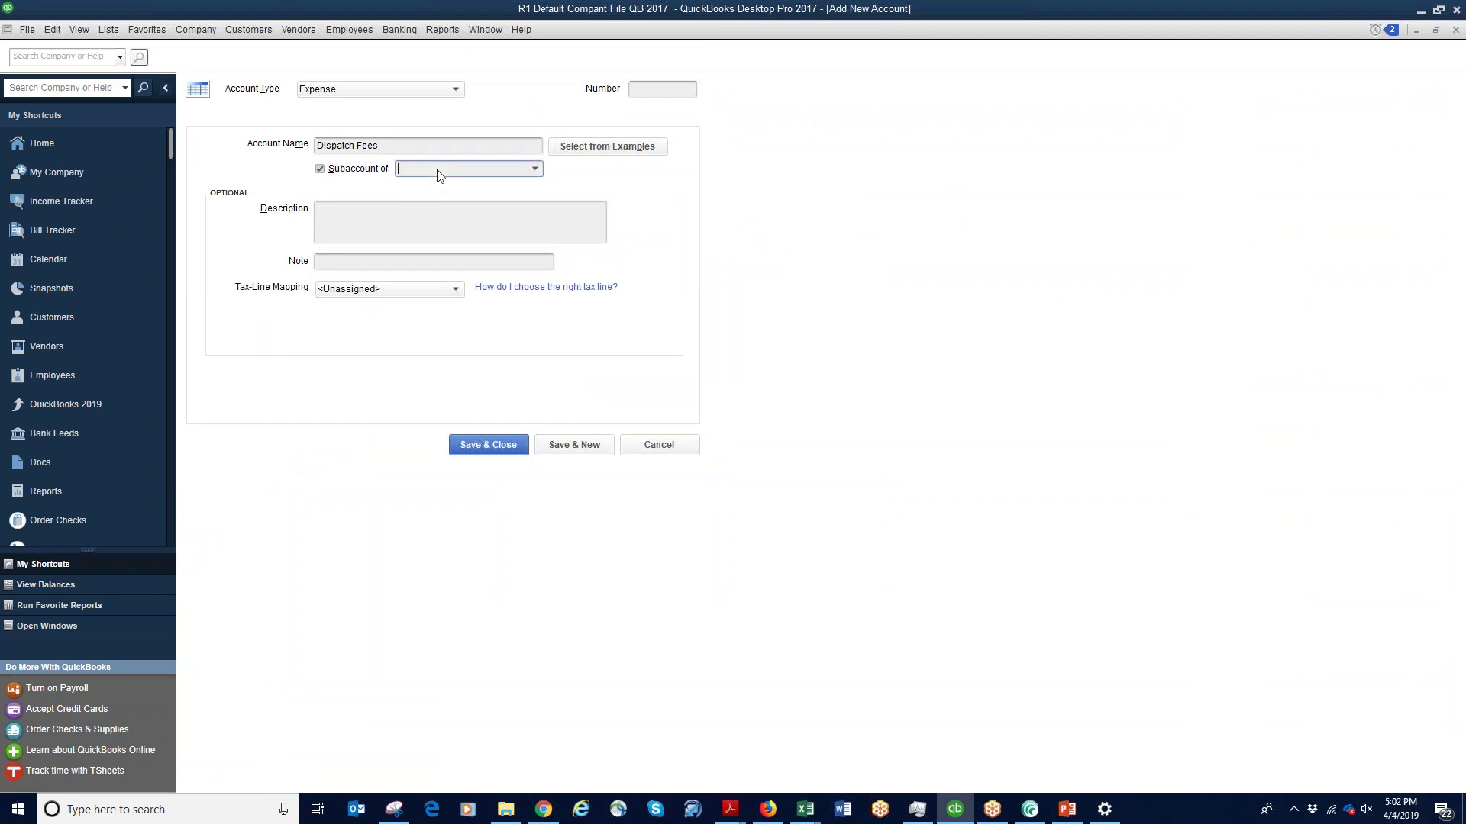
{"action": "left_click", "coordinate": [534, 169]}
{"action": "scroll", "coordinate": [485, 366], "scroll_direction": "down", "scroll_amount": 5}
{"action": "scroll", "coordinate": [479, 397], "scroll_direction": "down", "scroll_amount": 10}
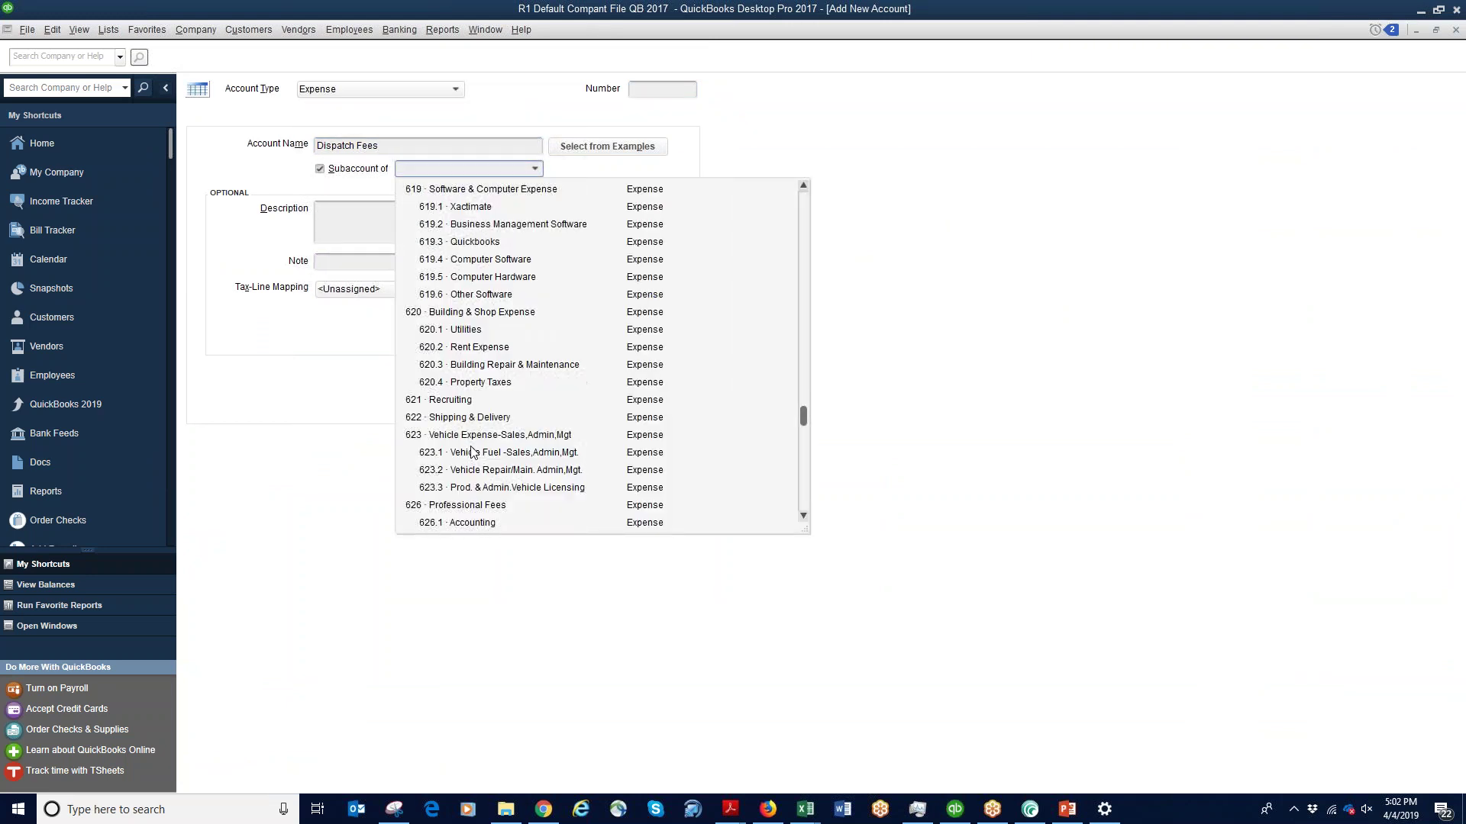
{"action": "left_click", "coordinate": [487, 189]}
{"action": "left_click", "coordinate": [652, 89]}
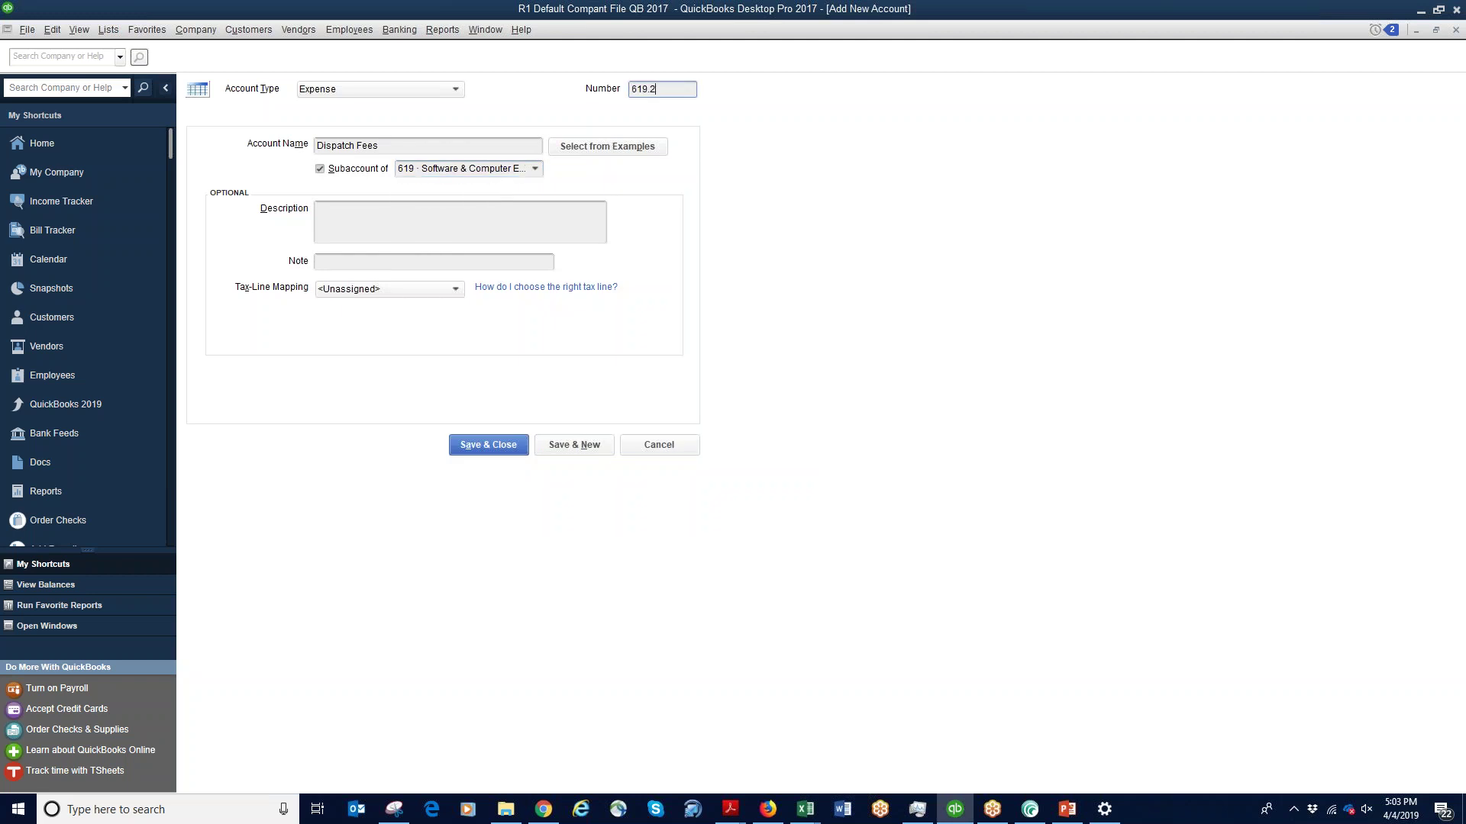
Describe the account as "Dipatch Fees paid to R1 Corp for National Account work" and try to save it
{"action": "key", "text": "Tab"}
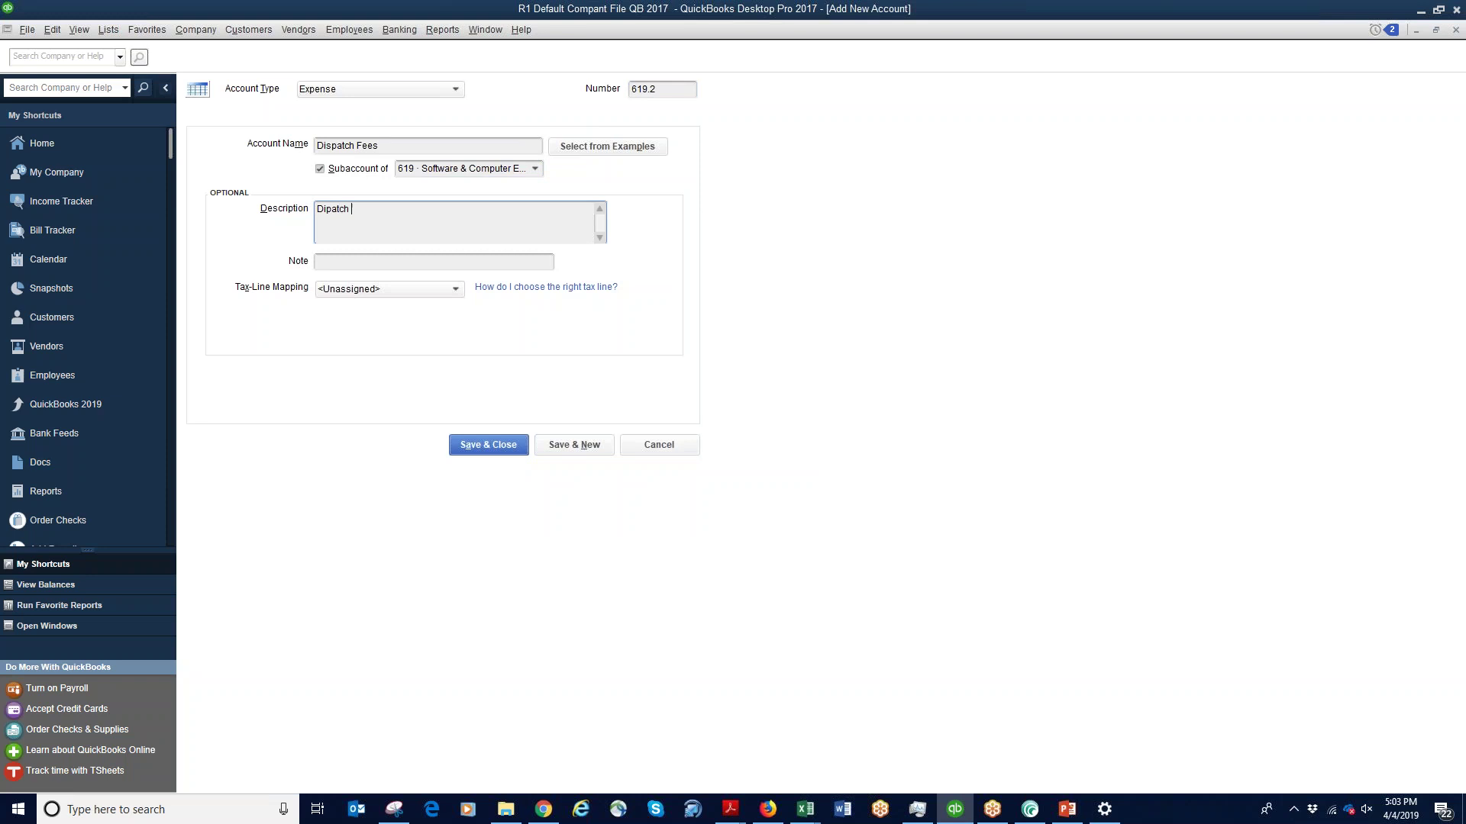
{"action": "type", "text": "Dipatch Fees paid to R1 Corp for National Acco"}
{"action": "type", "text": "unt work"}
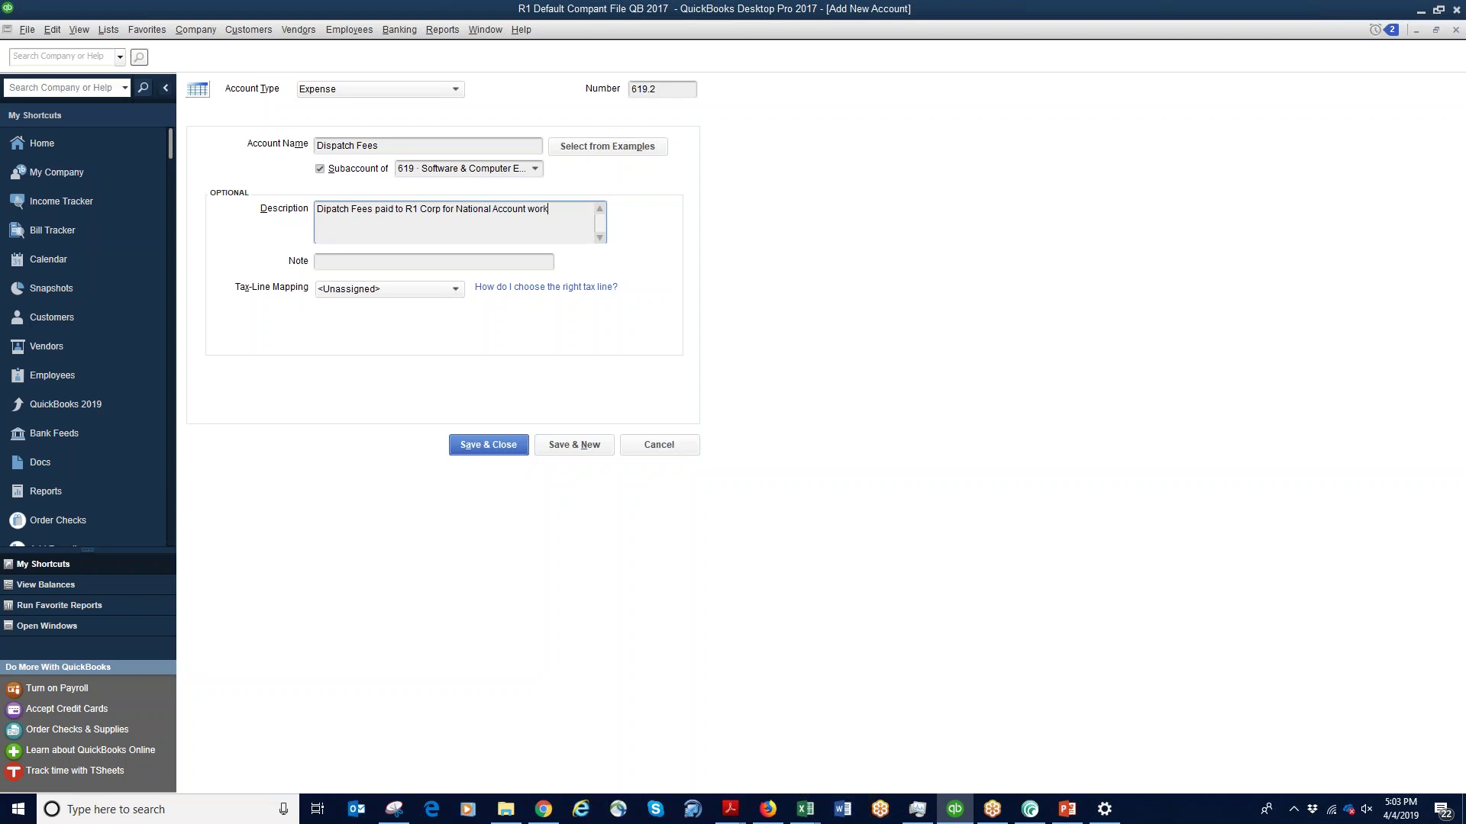
{"action": "left_click", "coordinate": [508, 449]}
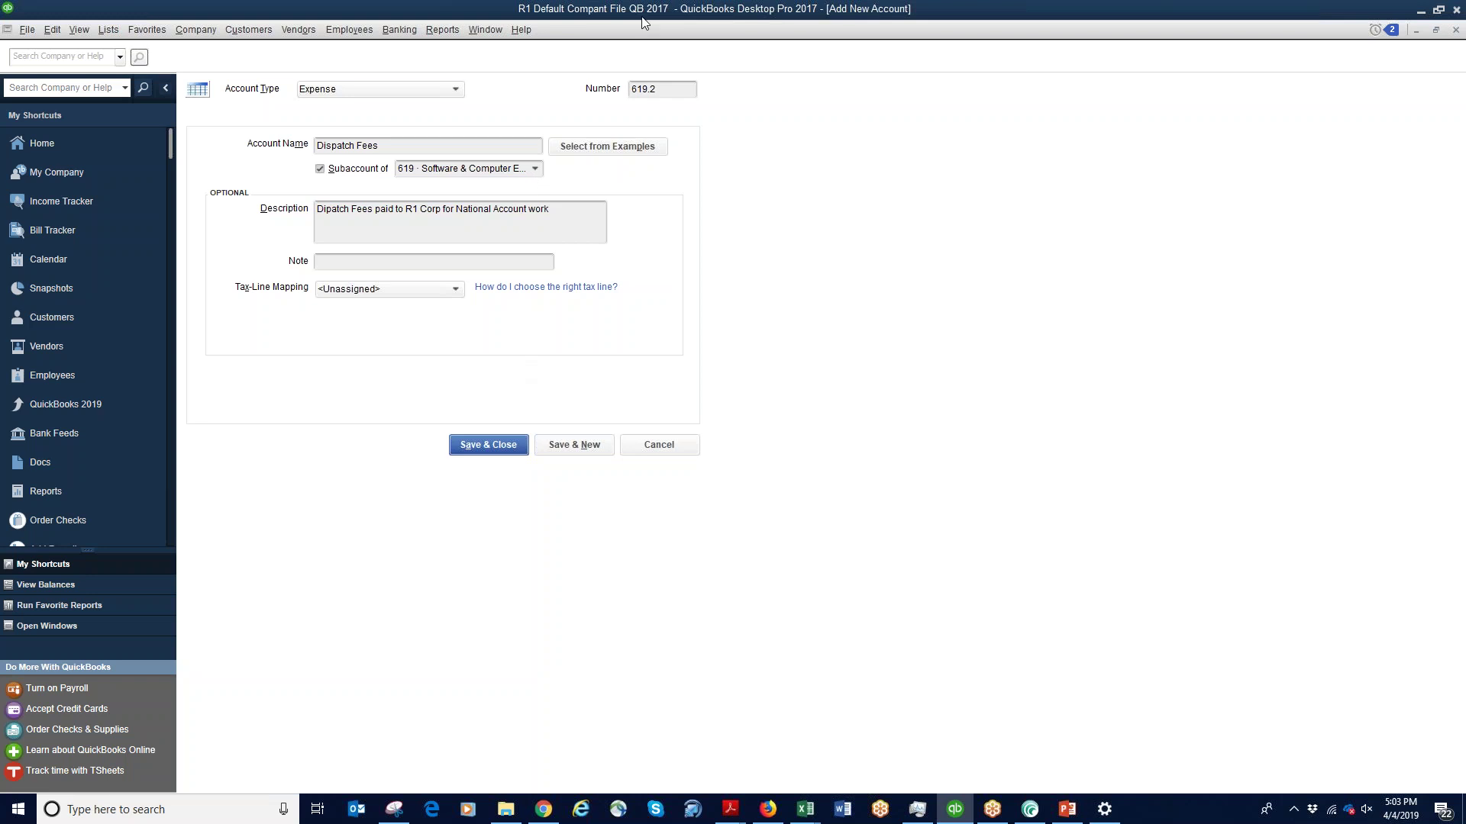
Check the existing 619 subaccount numbers, renumber Dispatch Fees as 619.7, and save the account
{"action": "left_click", "coordinate": [670, 90]}
{"action": "left_click", "coordinate": [535, 168]}
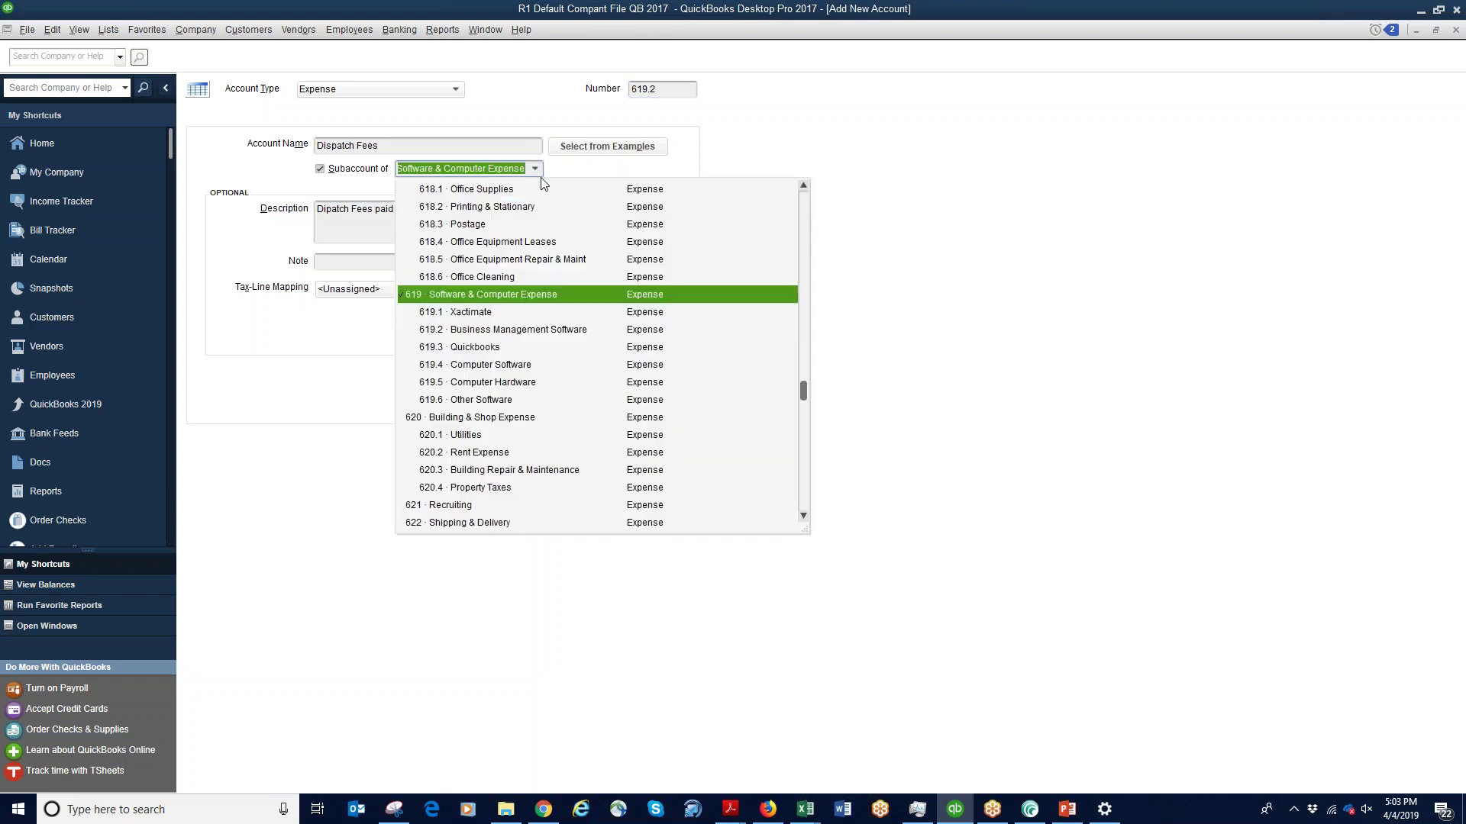
{"action": "left_click", "coordinate": [681, 88]}
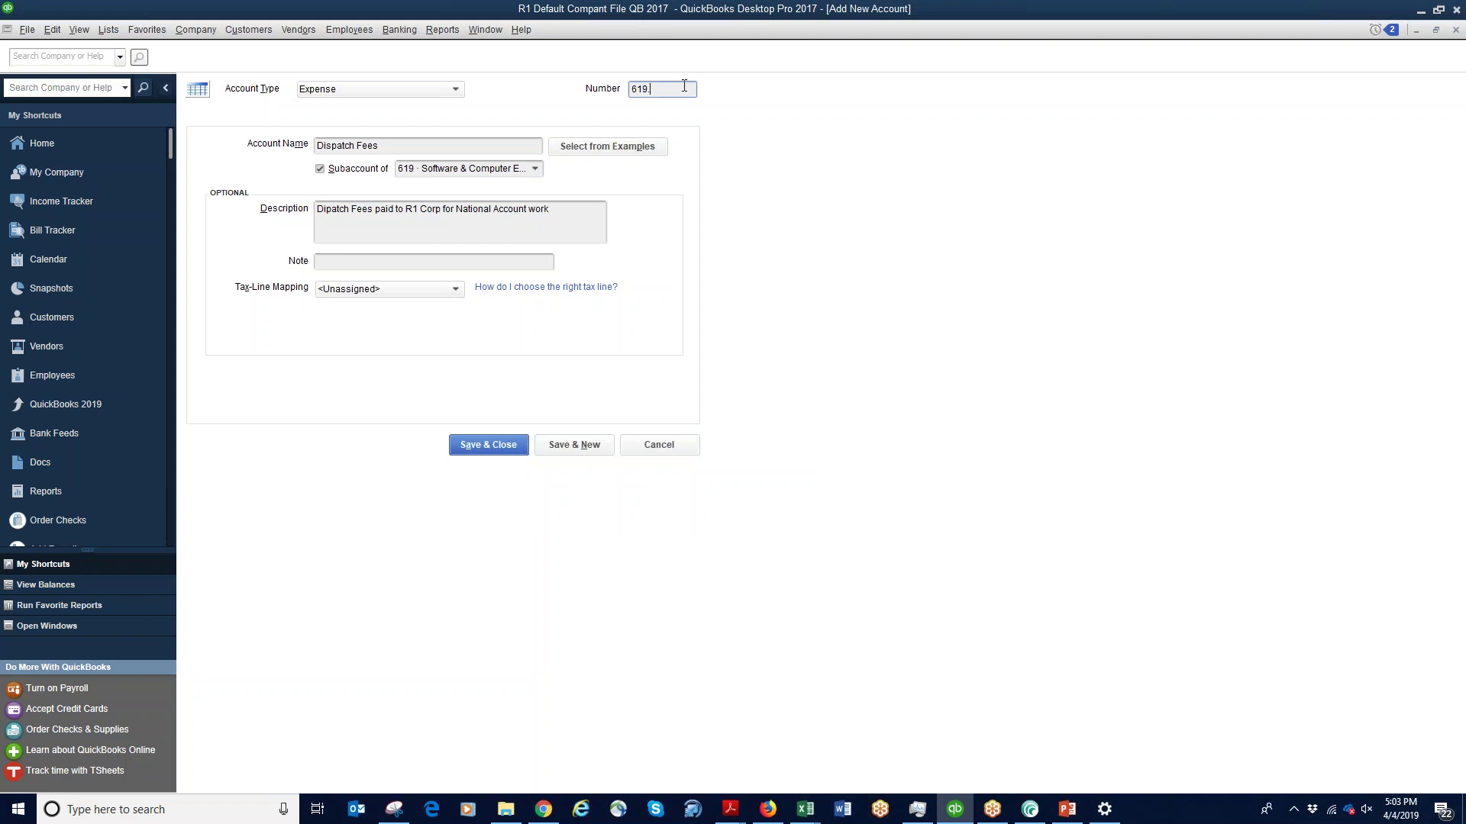
{"action": "left_click", "coordinate": [537, 168]}
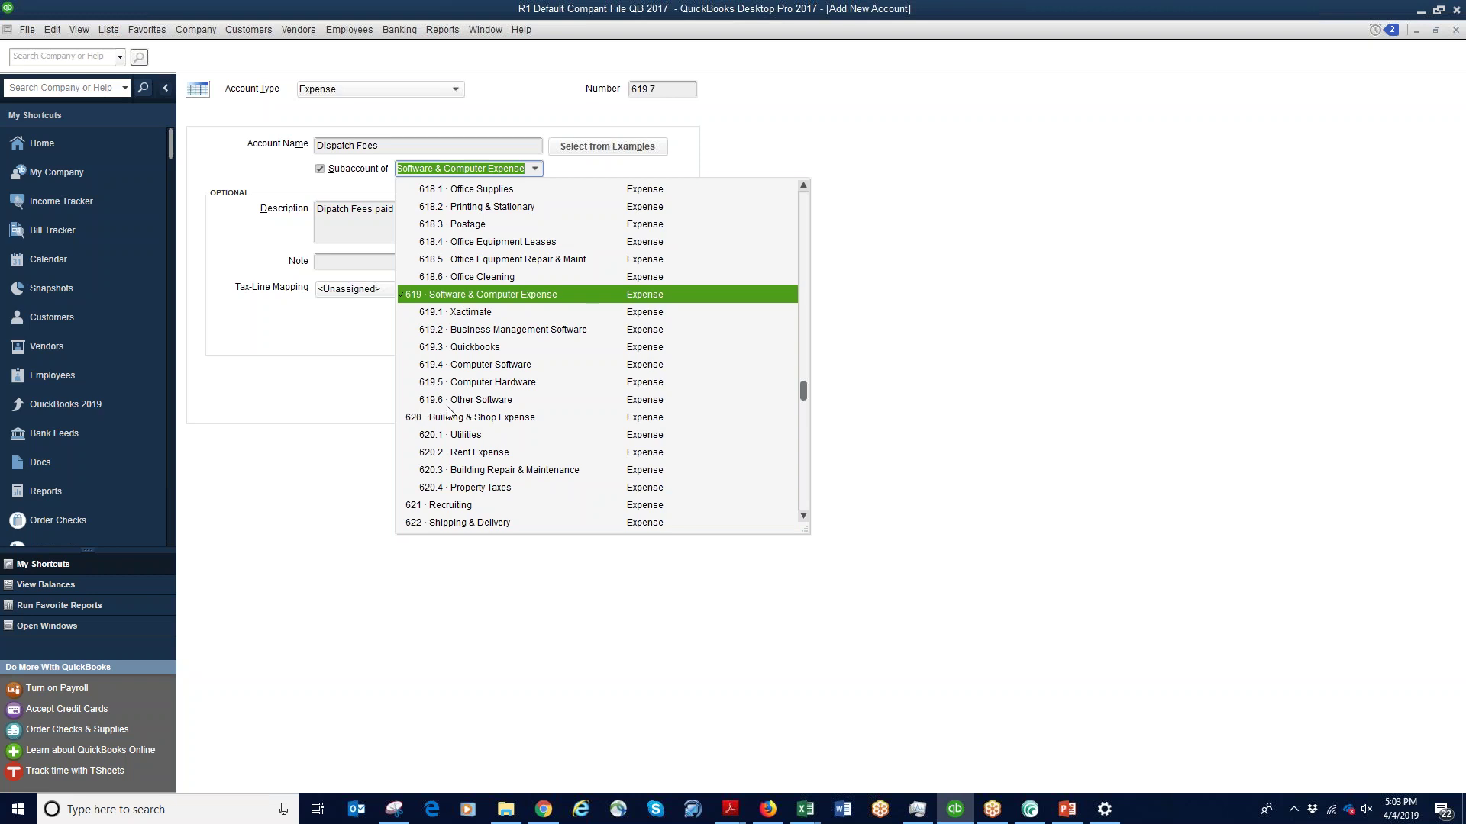
{"action": "left_click", "coordinate": [673, 92]}
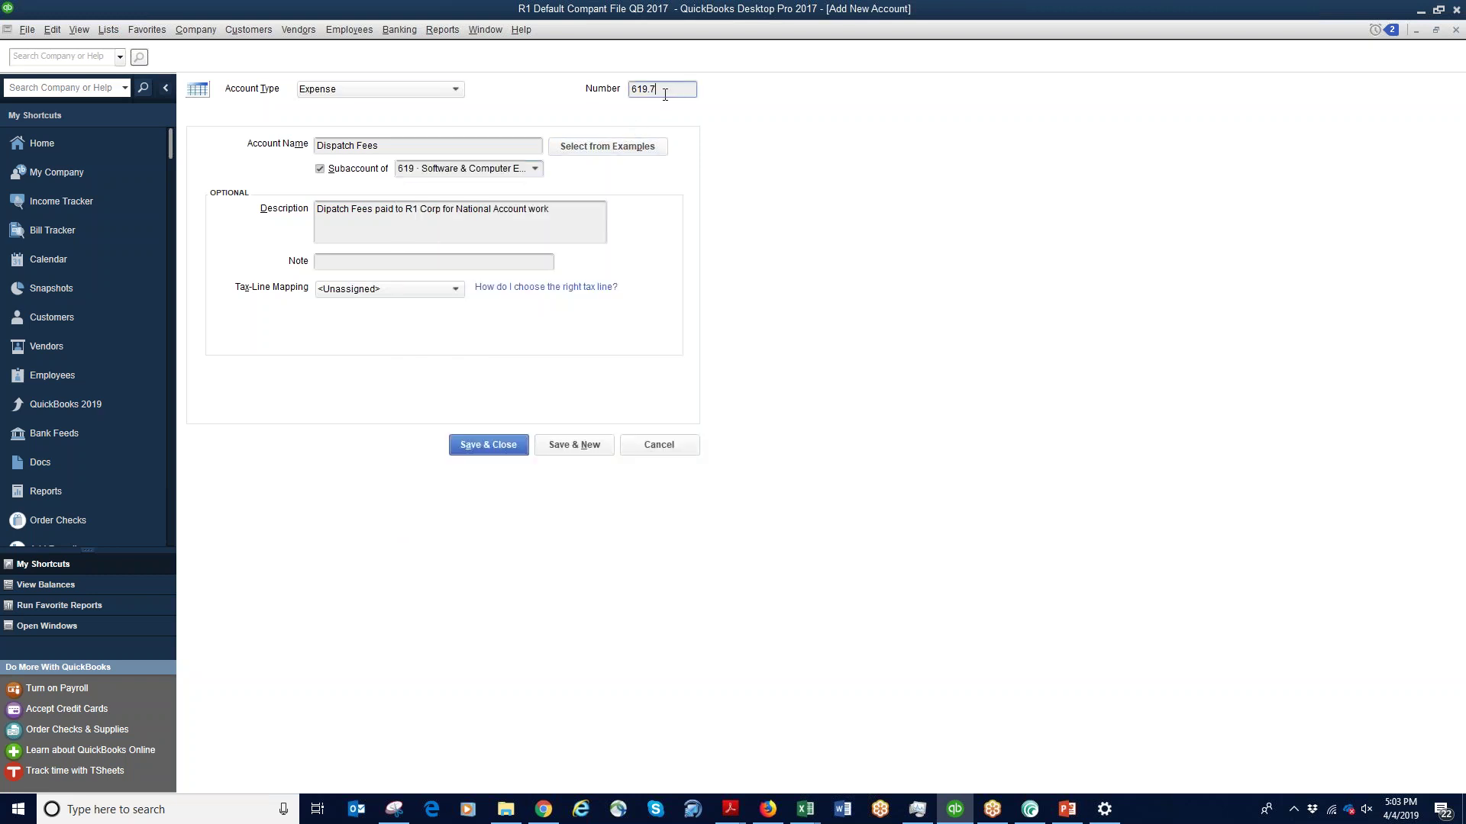
{"action": "left_click", "coordinate": [509, 453]}
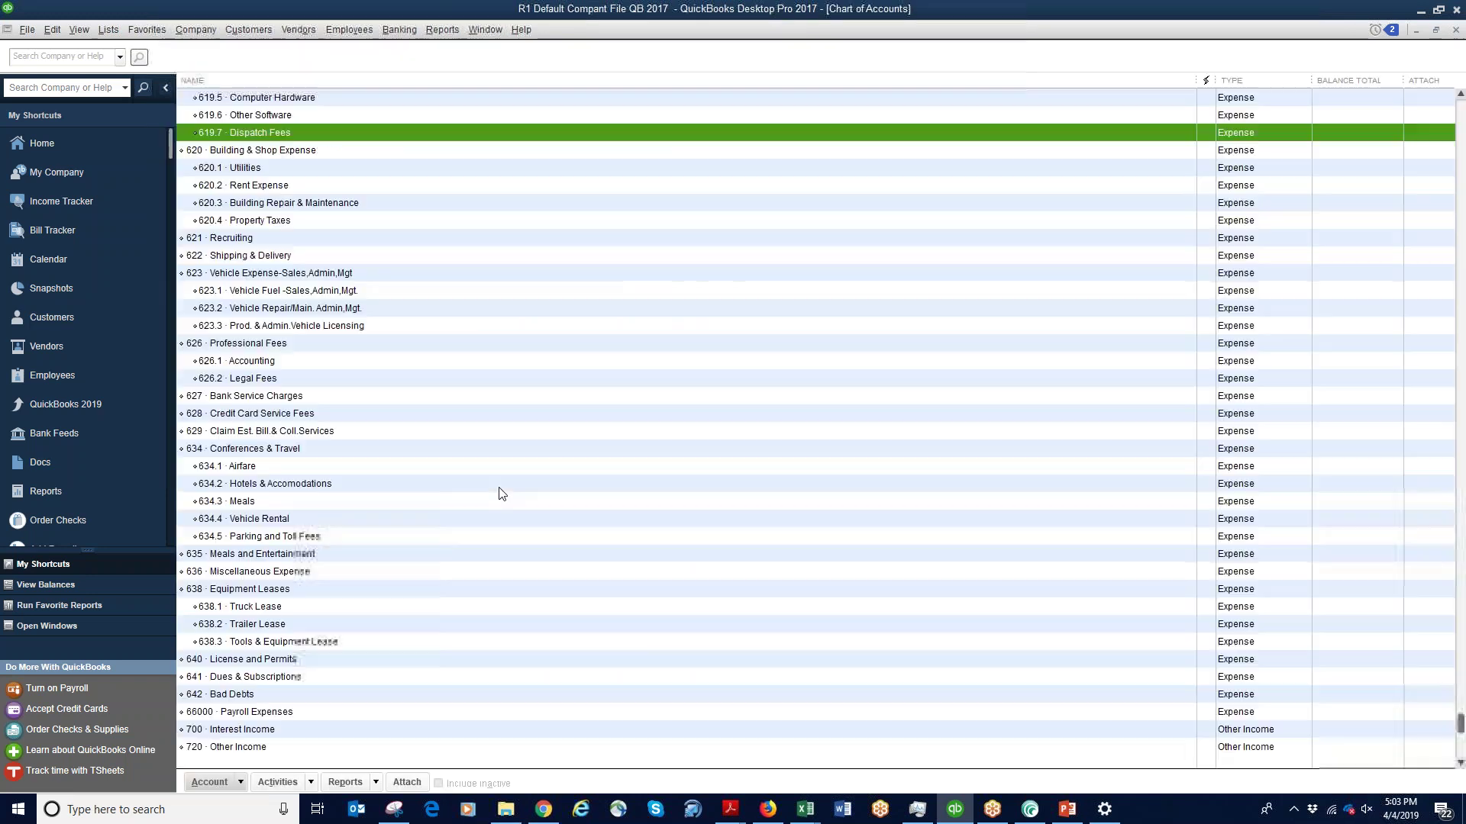
Review the Chart of Accounts from the expense accounts up through the liabilities and back to 517.2 R1 Claim Management Fees
{"action": "scroll", "coordinate": [305, 222], "scroll_direction": "up", "scroll_amount": 3}
{"action": "scroll", "coordinate": [298, 229], "scroll_direction": "up", "scroll_amount": 2}
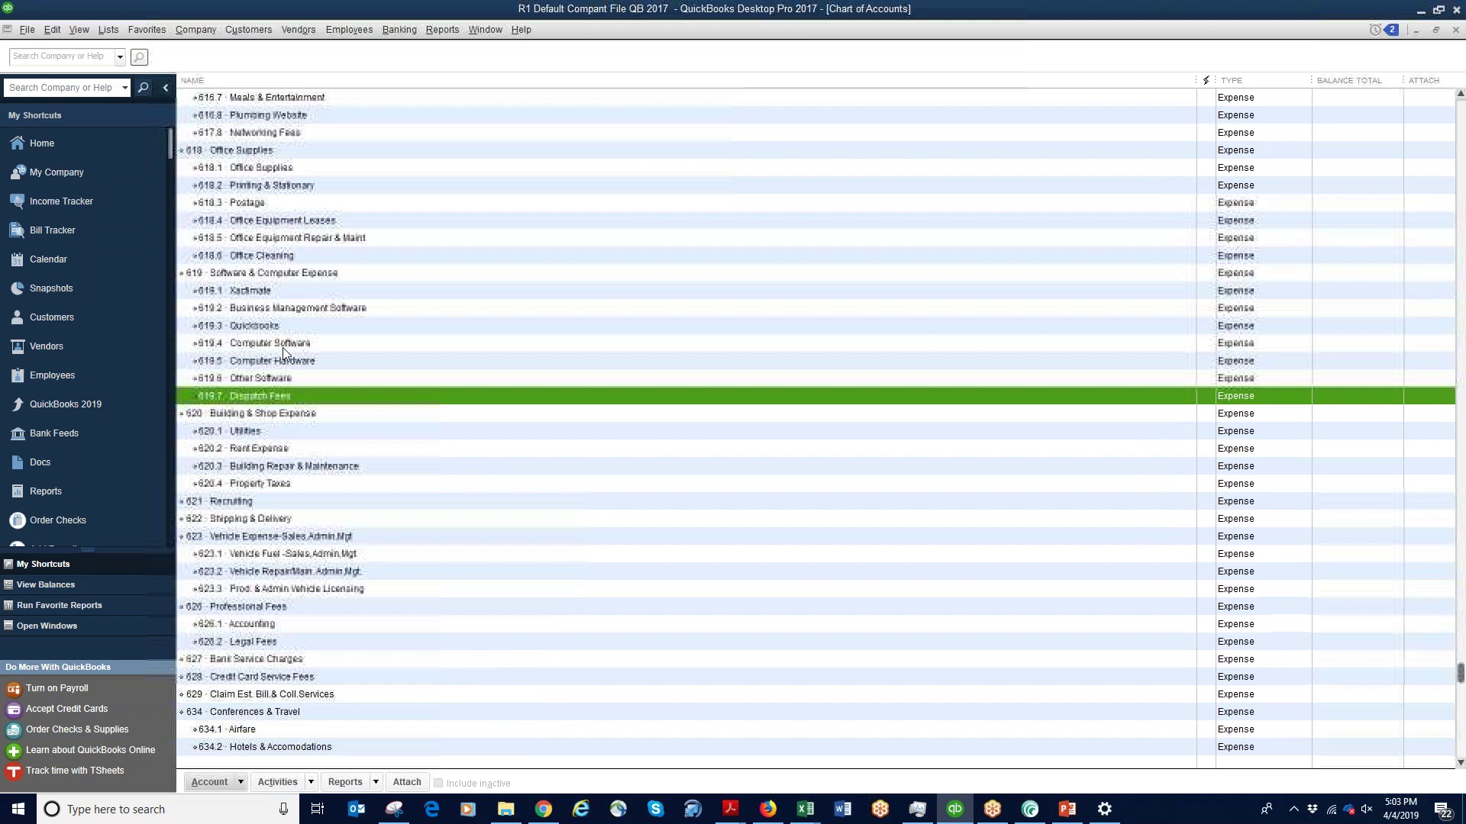
{"action": "scroll", "coordinate": [293, 282], "scroll_direction": "up", "scroll_amount": 20}
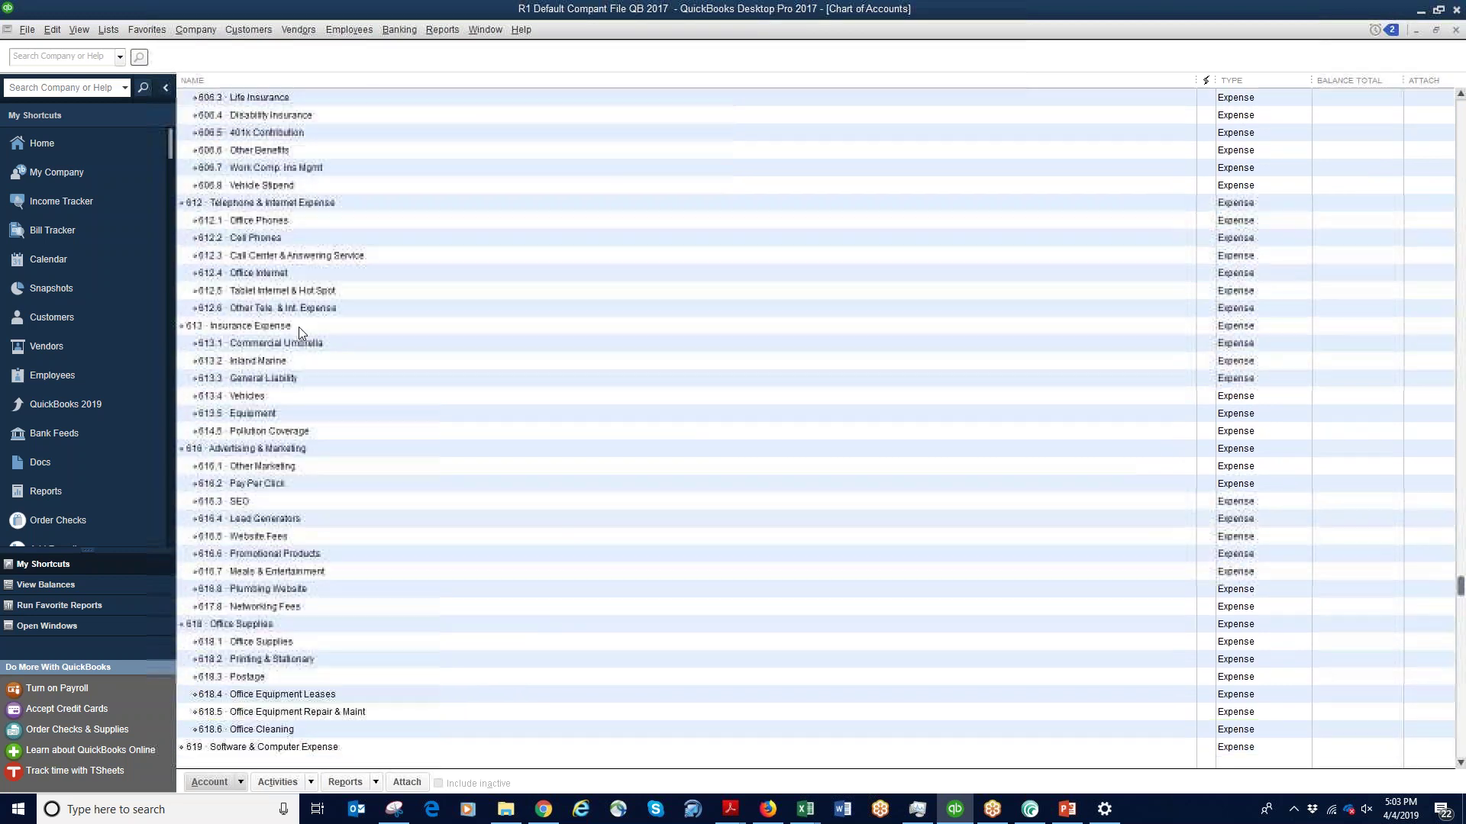
{"action": "scroll", "coordinate": [293, 278], "scroll_direction": "up", "scroll_amount": 4}
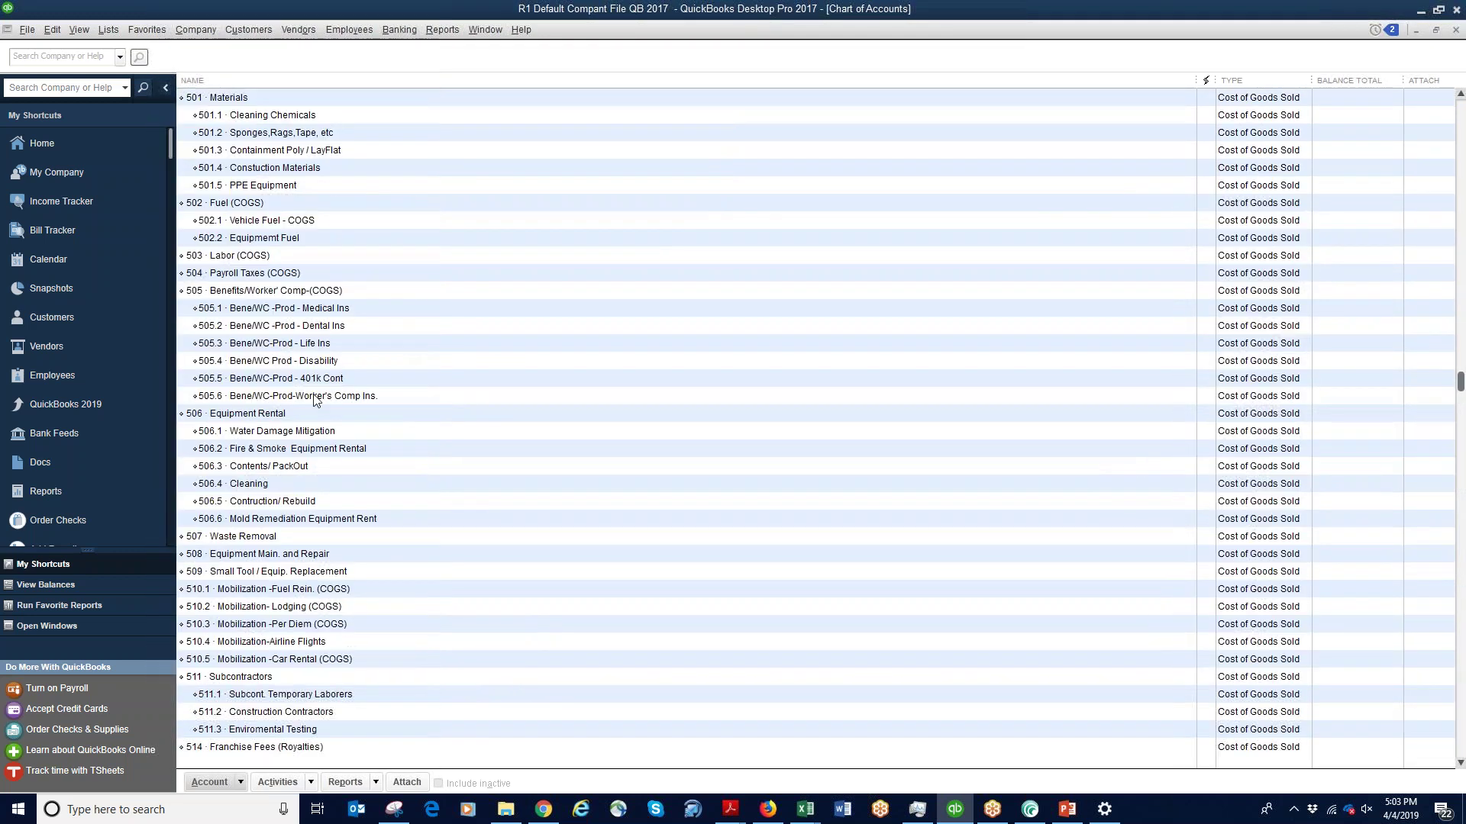
{"action": "scroll", "coordinate": [327, 354], "scroll_direction": "up", "scroll_amount": 3}
{"action": "scroll", "coordinate": [324, 359], "scroll_direction": "up", "scroll_amount": 4}
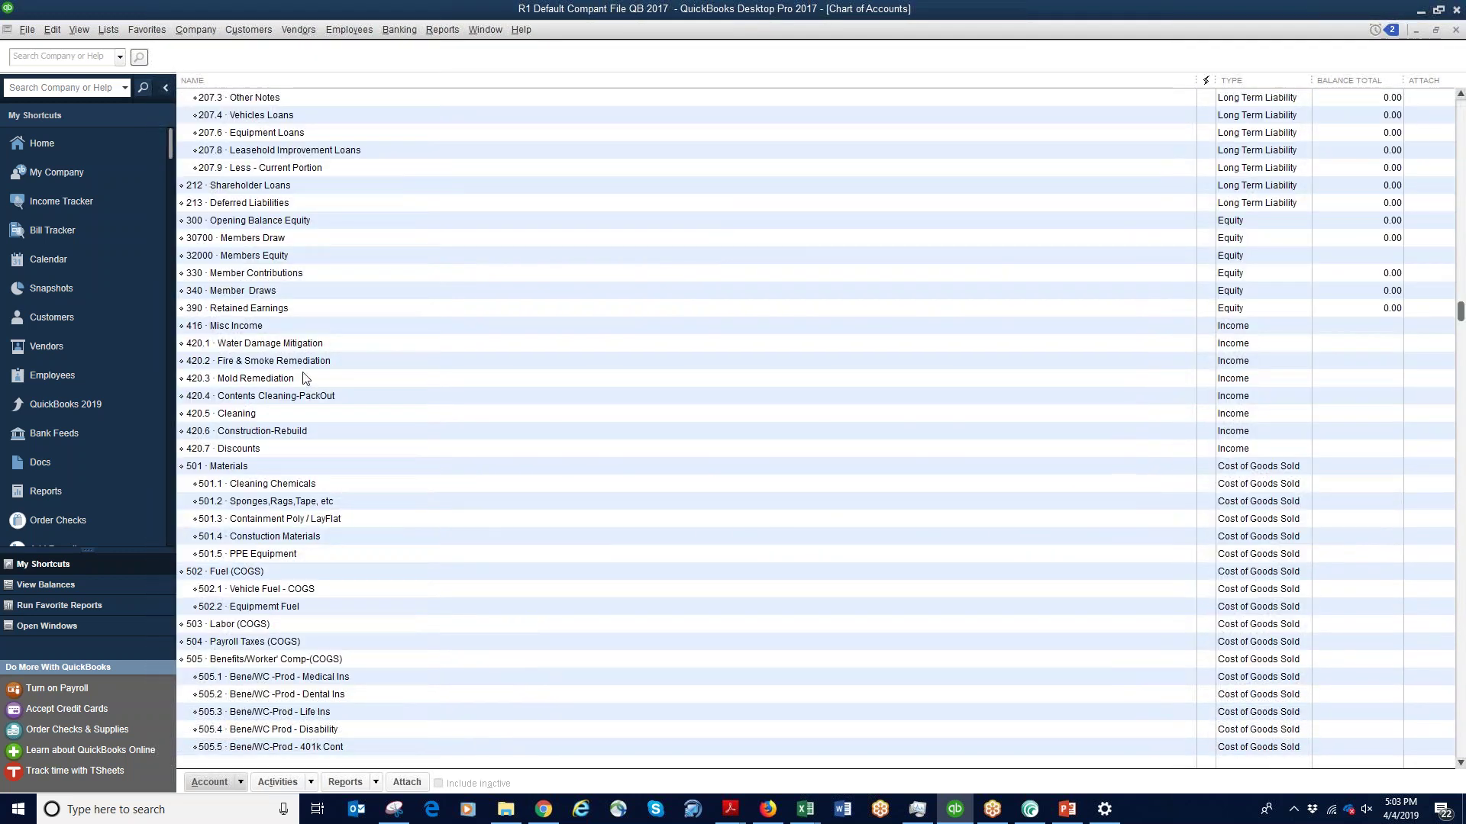
{"action": "scroll", "coordinate": [306, 377], "scroll_direction": "up", "scroll_amount": 7}
{"action": "scroll", "coordinate": [298, 291], "scroll_direction": "up", "scroll_amount": 9}
{"action": "scroll", "coordinate": [292, 283], "scroll_direction": "down", "scroll_amount": 20}
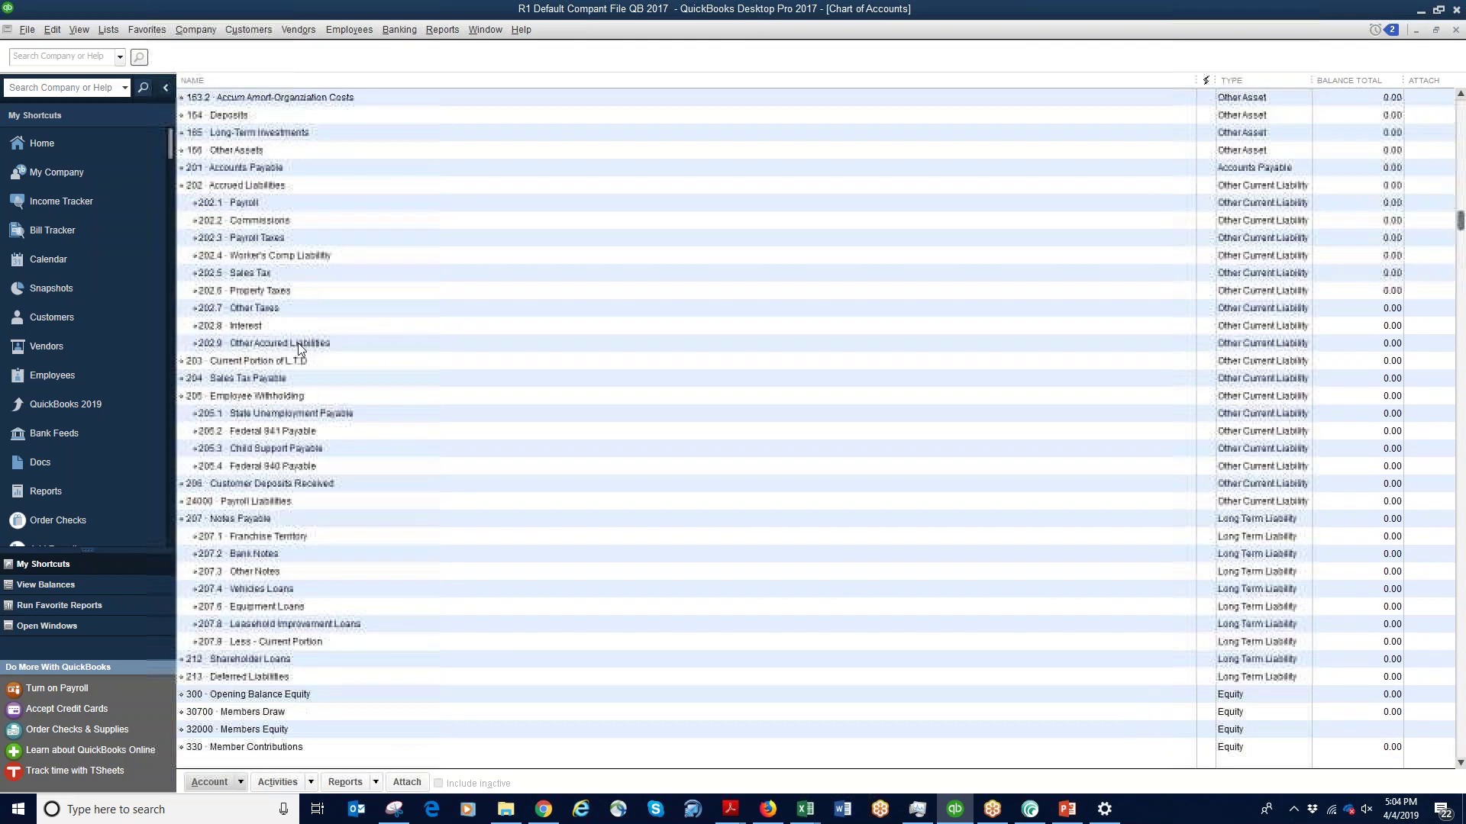
{"action": "scroll", "coordinate": [282, 432], "scroll_direction": "down", "scroll_amount": 9}
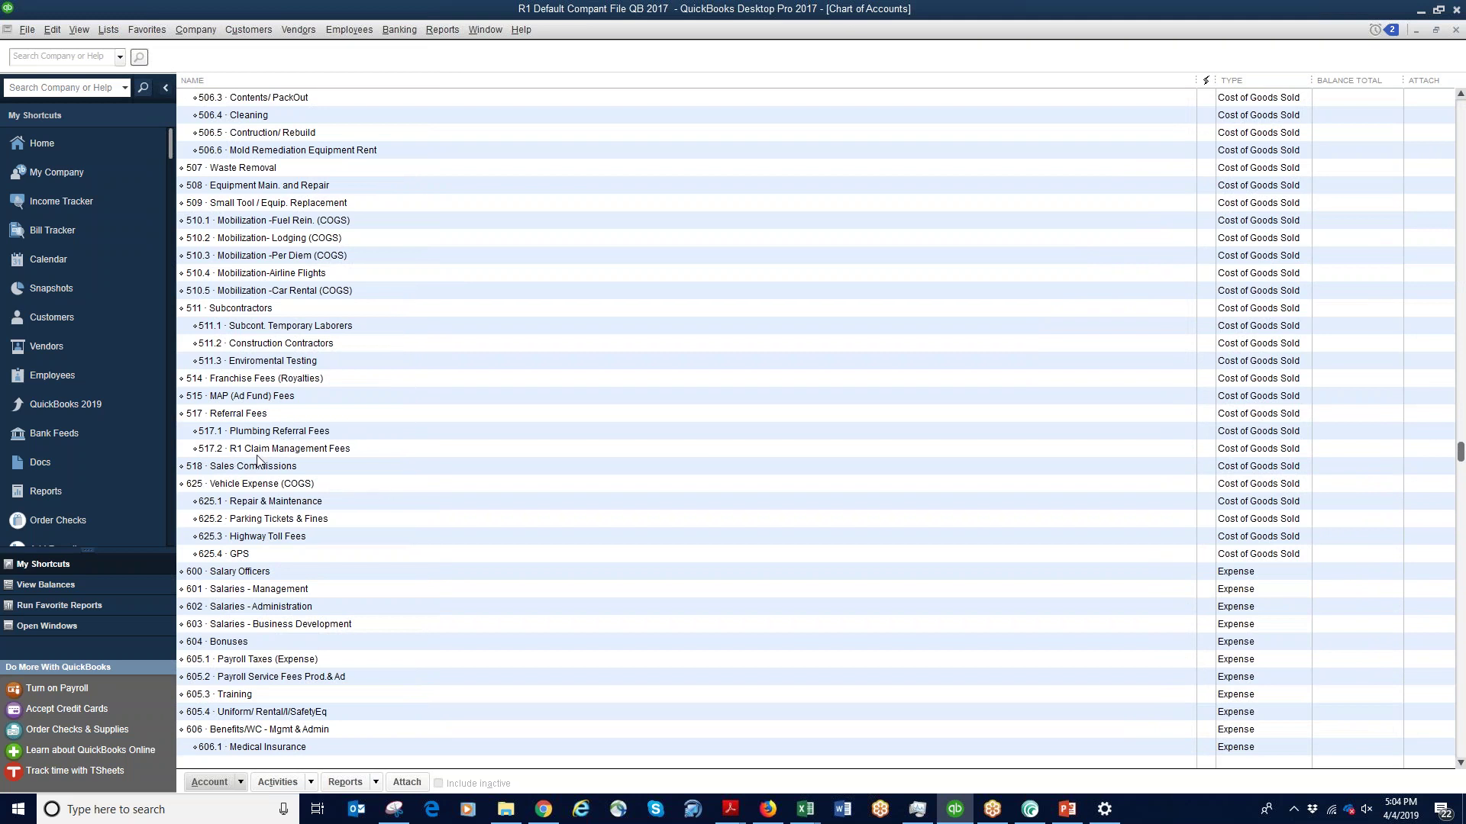
{"action": "left_click", "coordinate": [304, 451]}
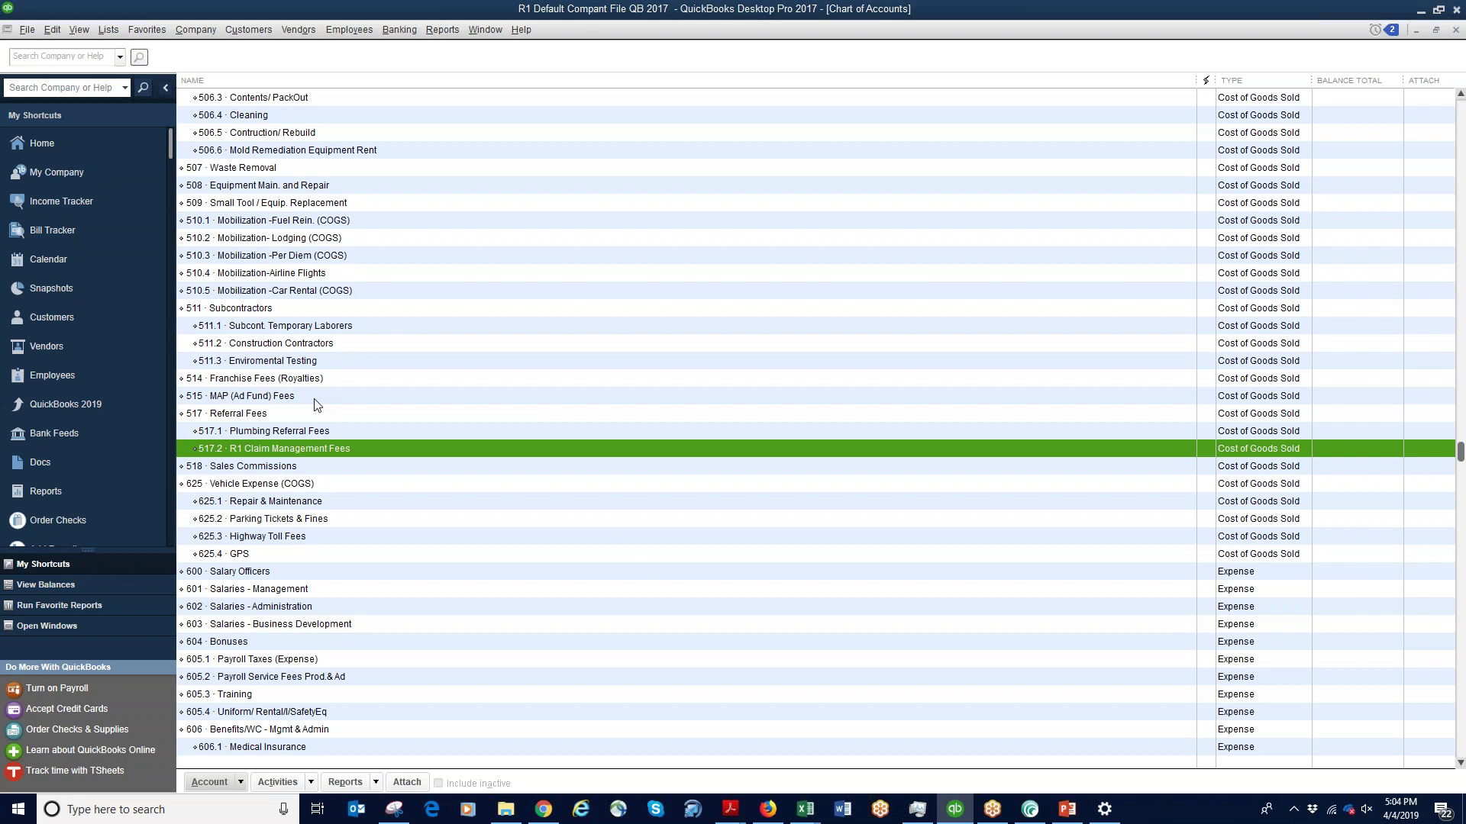
Open the Item List
{"action": "left_click", "coordinate": [108, 29]}
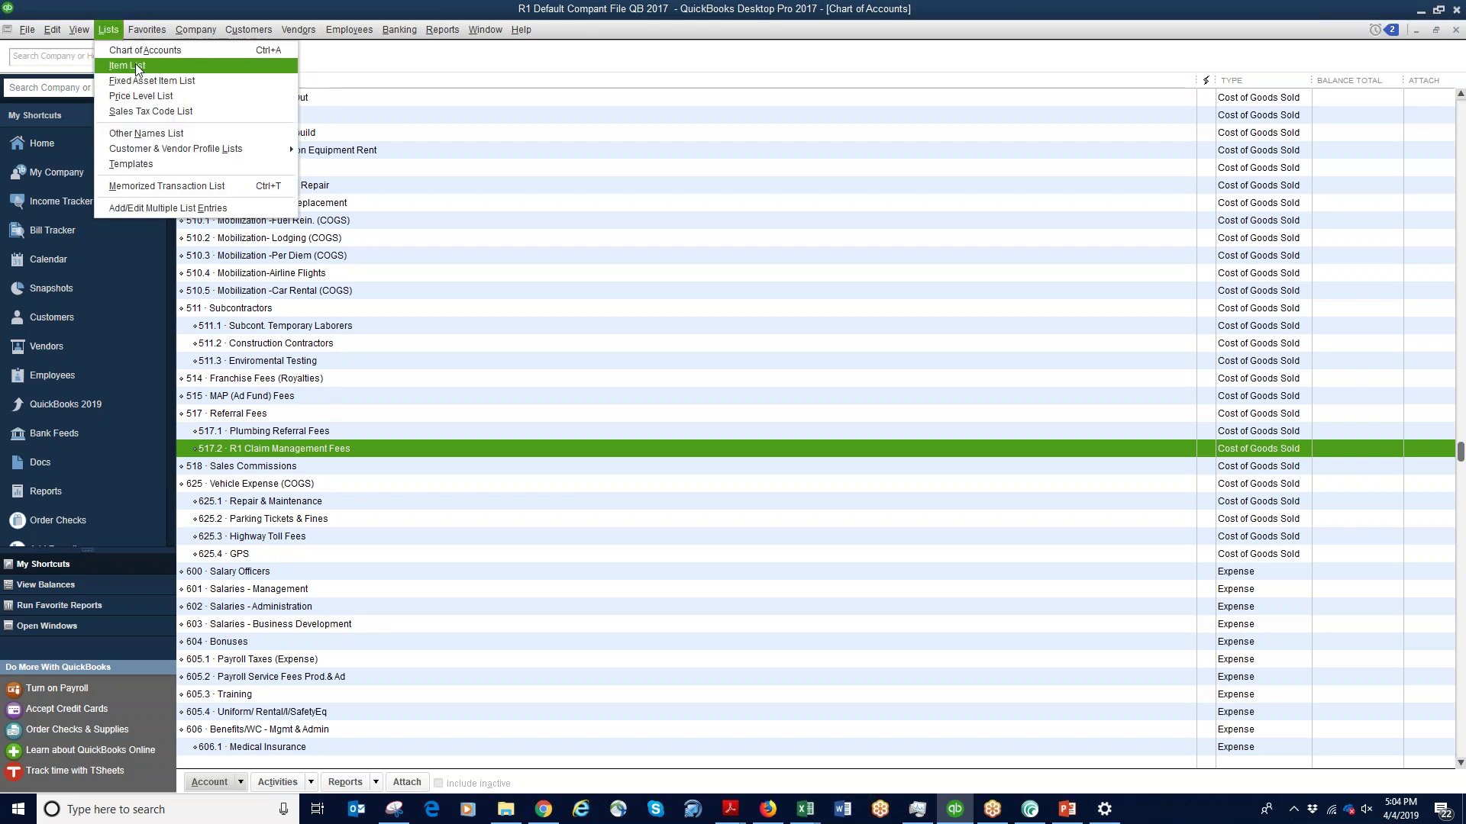
{"action": "left_click", "coordinate": [130, 65]}
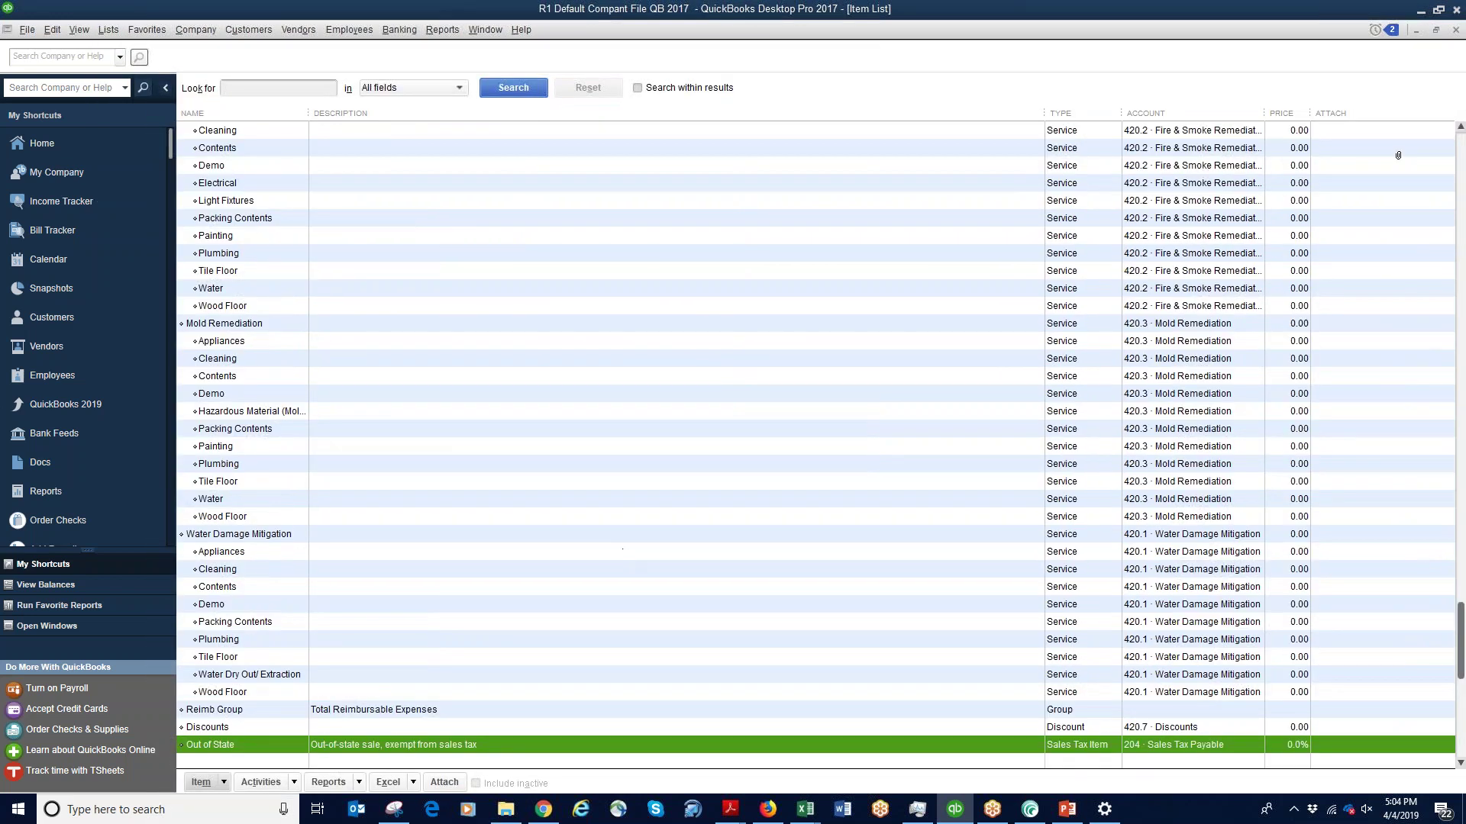
Create a new item of type Discount and name it "Dispatch Fees"
{"action": "scroll", "coordinate": [425, 392], "scroll_direction": "up", "scroll_amount": 2}
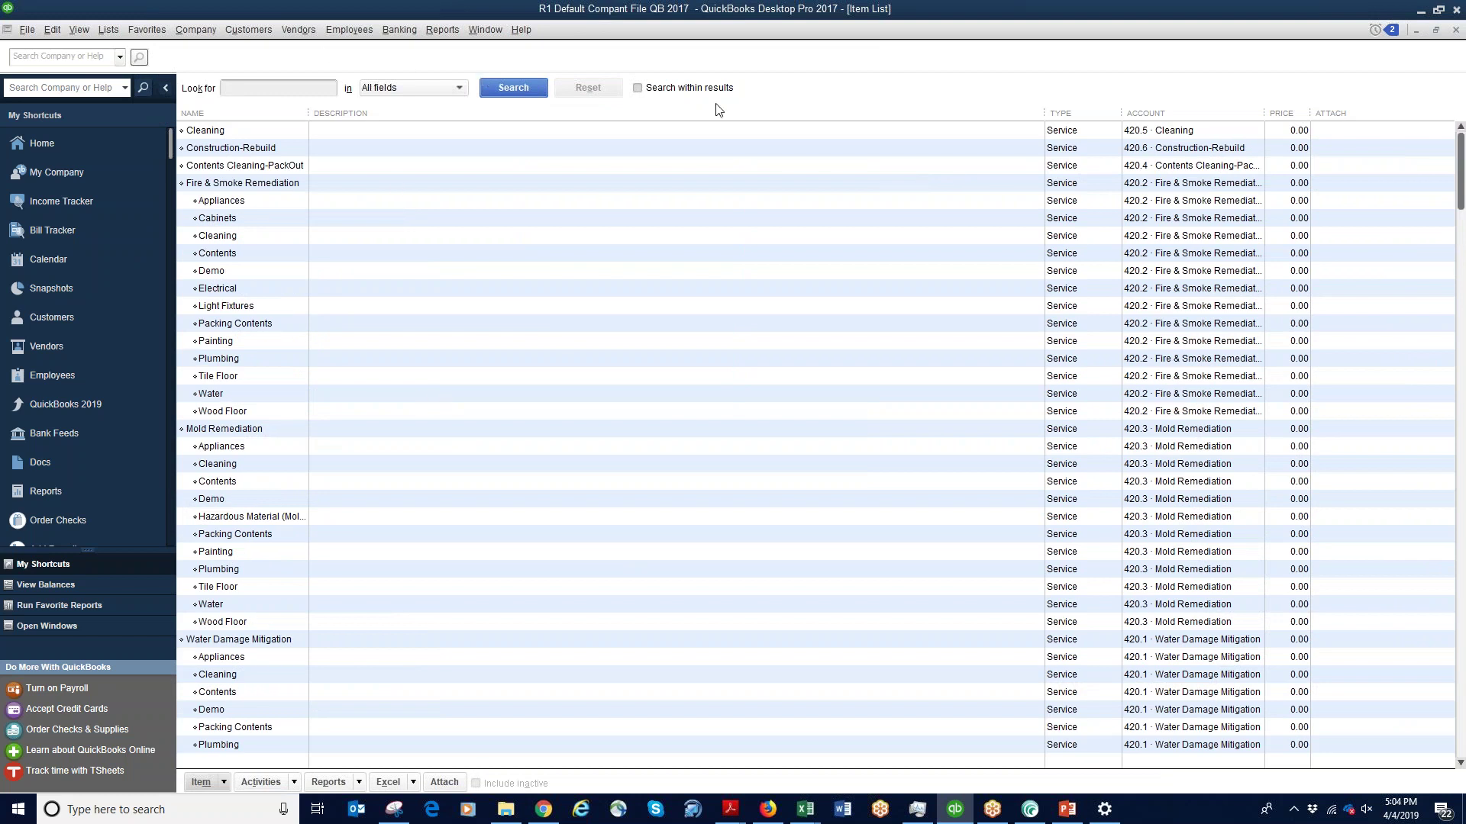
{"action": "right_click", "coordinate": [410, 397]}
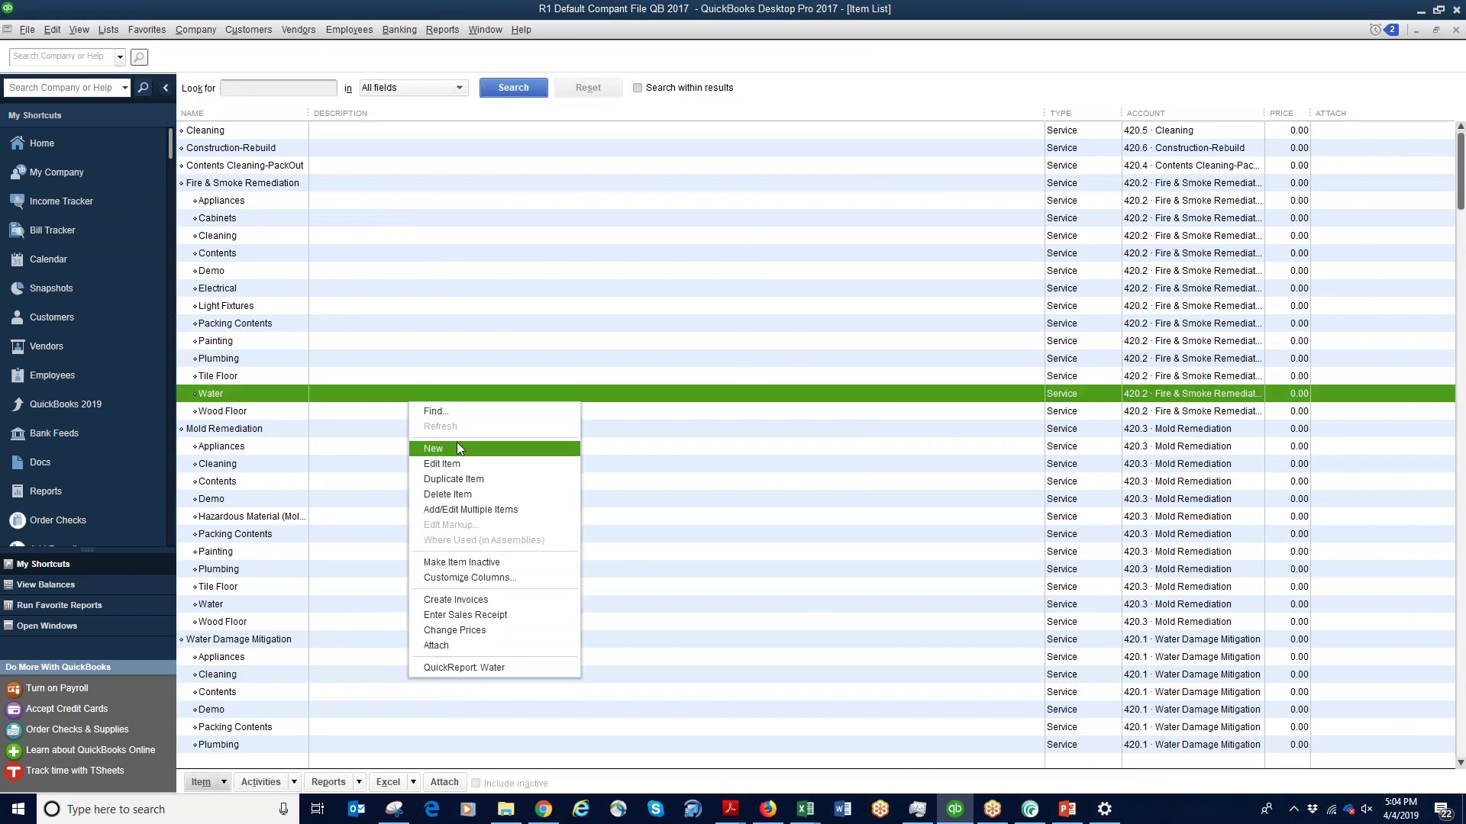
{"action": "left_click", "coordinate": [457, 448]}
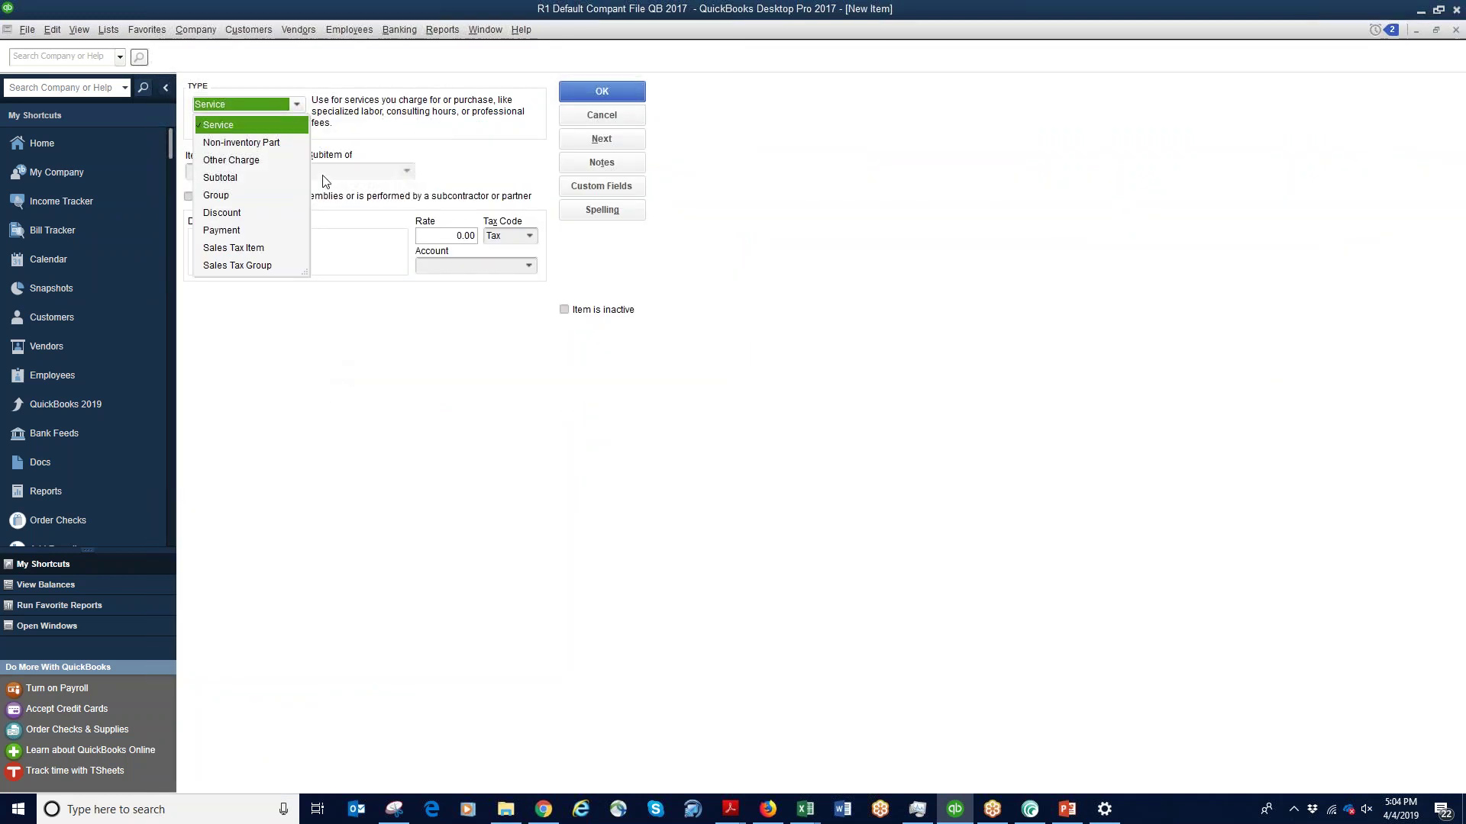
{"action": "left_click", "coordinate": [229, 213]}
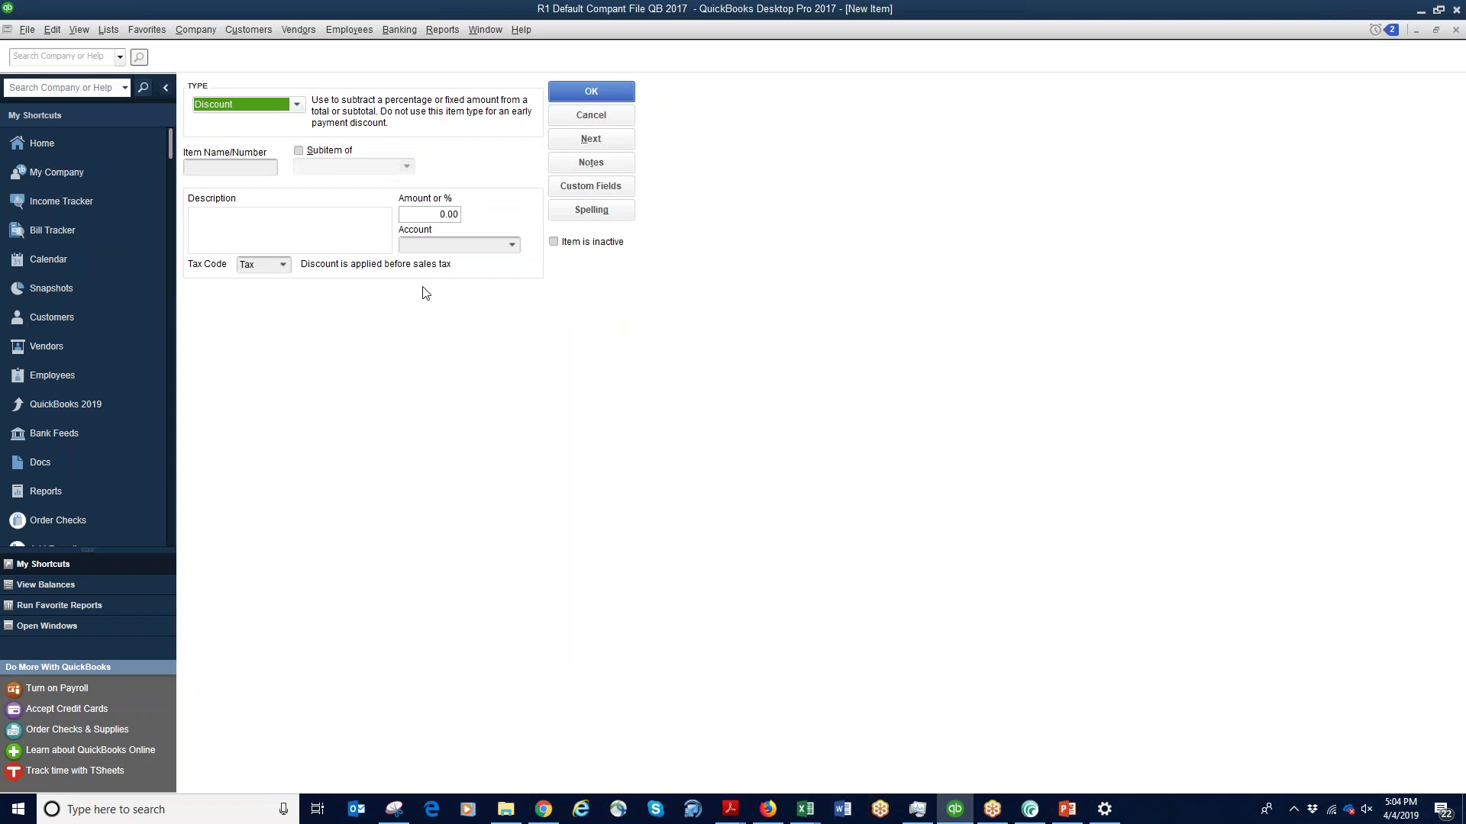
{"action": "left_click", "coordinate": [233, 166]}
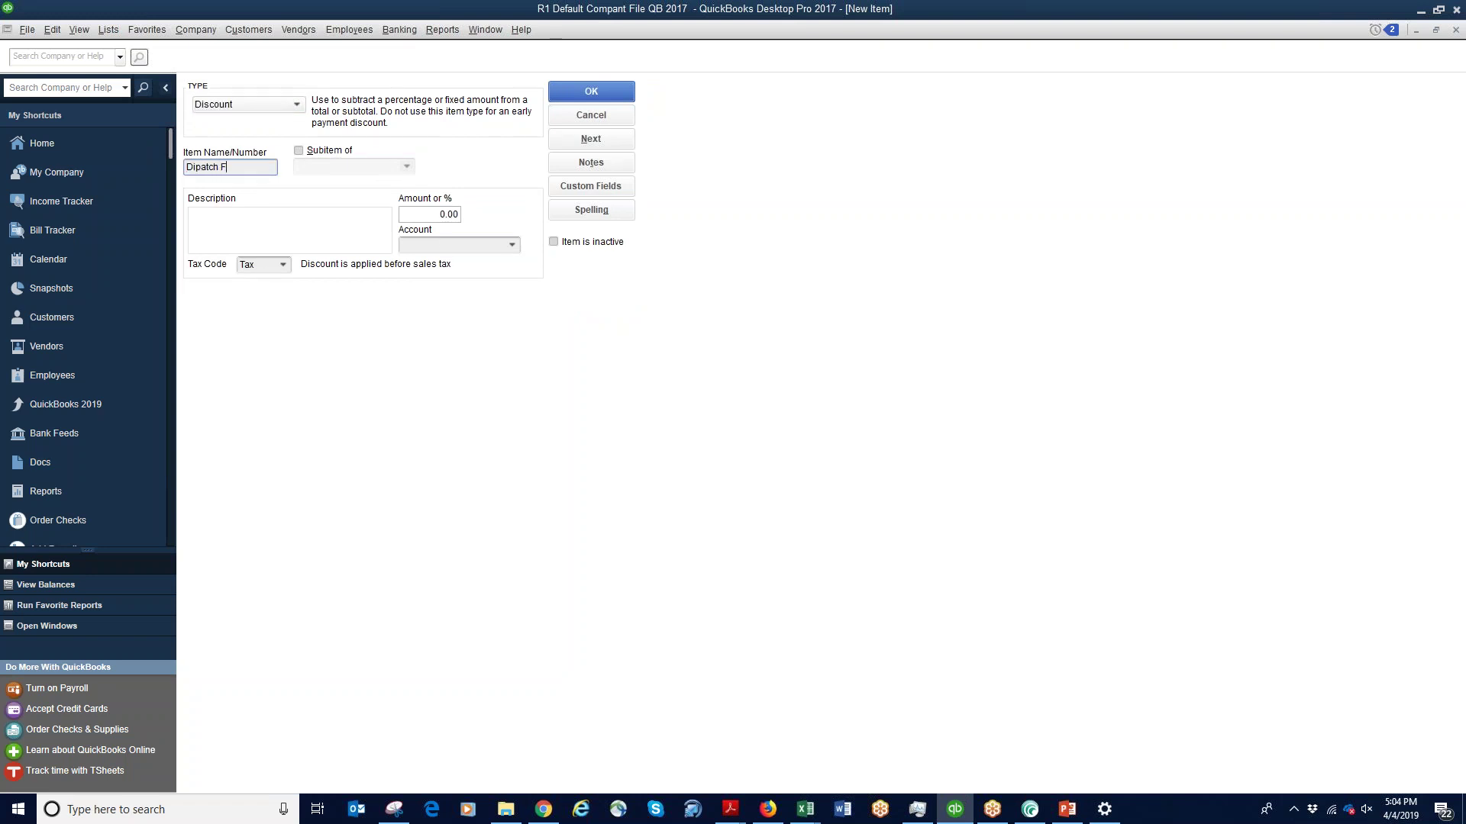
{"action": "left_click", "coordinate": [287, 213]}
{"action": "left_click", "coordinate": [194, 167]}
Describe the item as "Dispatch fees paid to R1 Corp" and set its amount to 20
{"action": "left_click", "coordinate": [214, 216]}
{"action": "type", "text": "Dispat"}
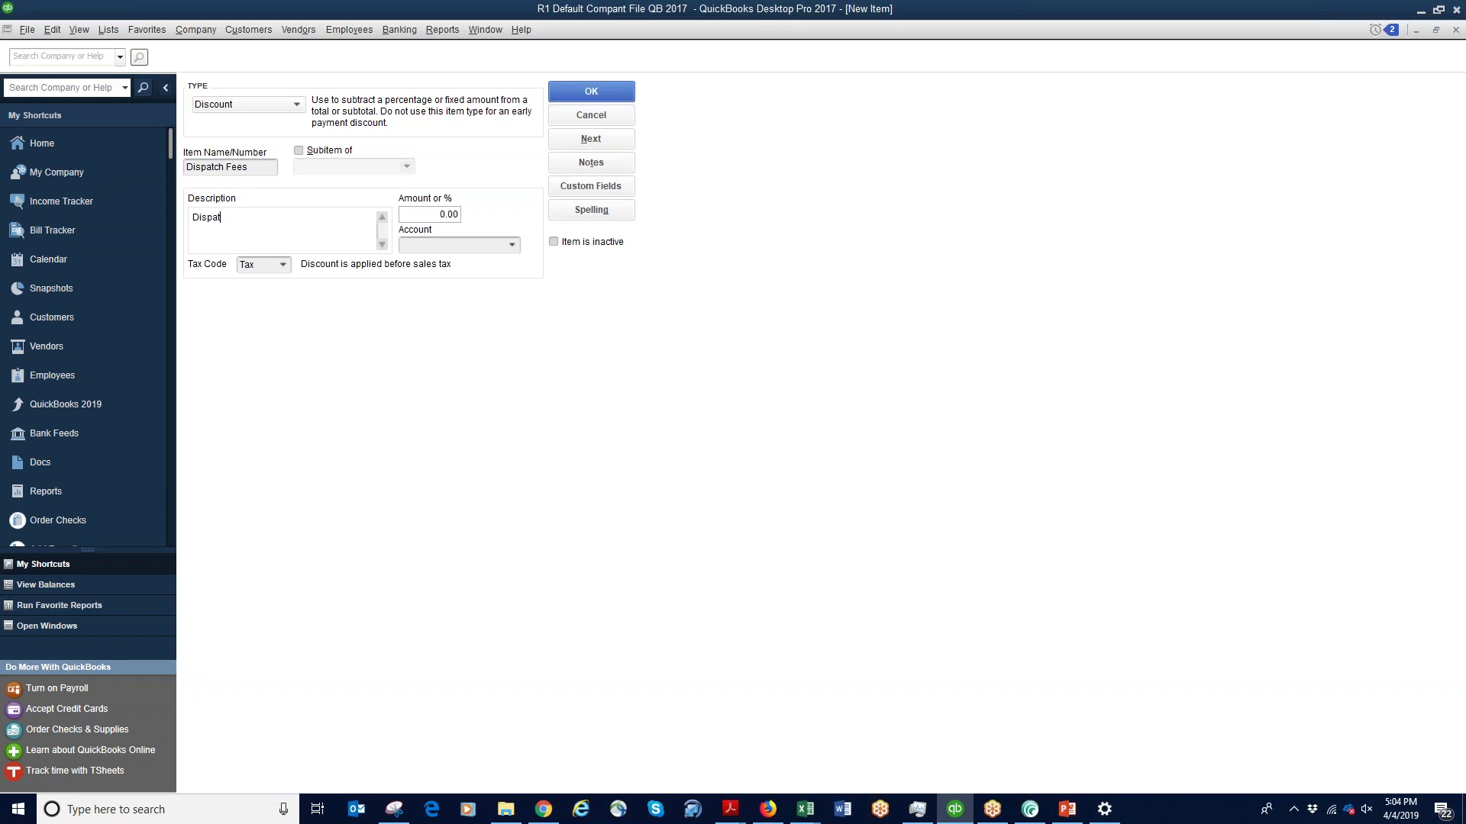
{"action": "type", "text": "ch fees pa"}
{"action": "key", "text": "Tab"}
{"action": "type", "text": "20"}
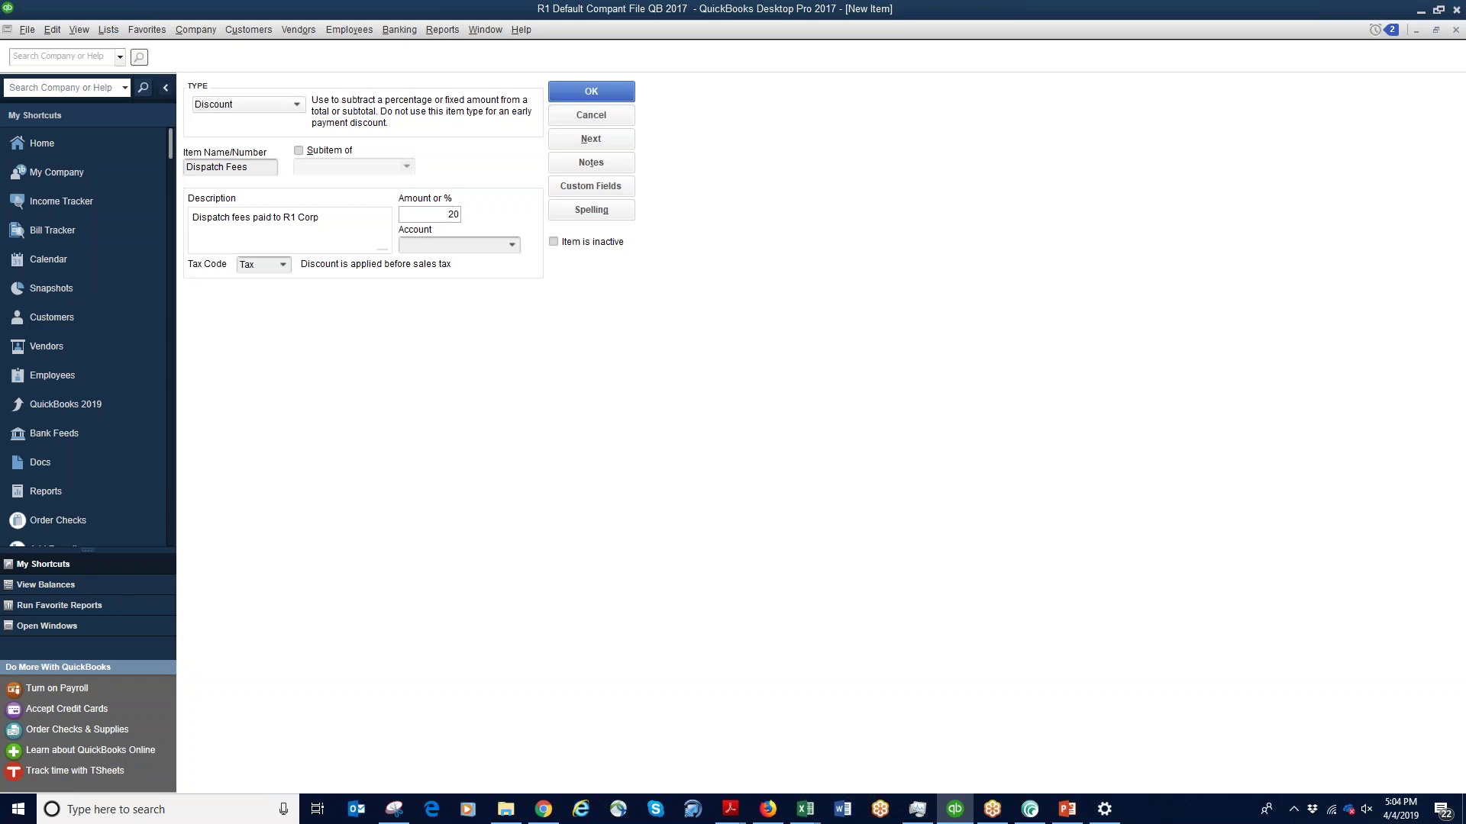
Assign the item to account 619.7 Dispatch Fees and set its tax code to Non (Non-Taxable Sales)
{"action": "left_click", "coordinate": [513, 245]}
{"action": "type", "text": "619 · Software & Compu"}
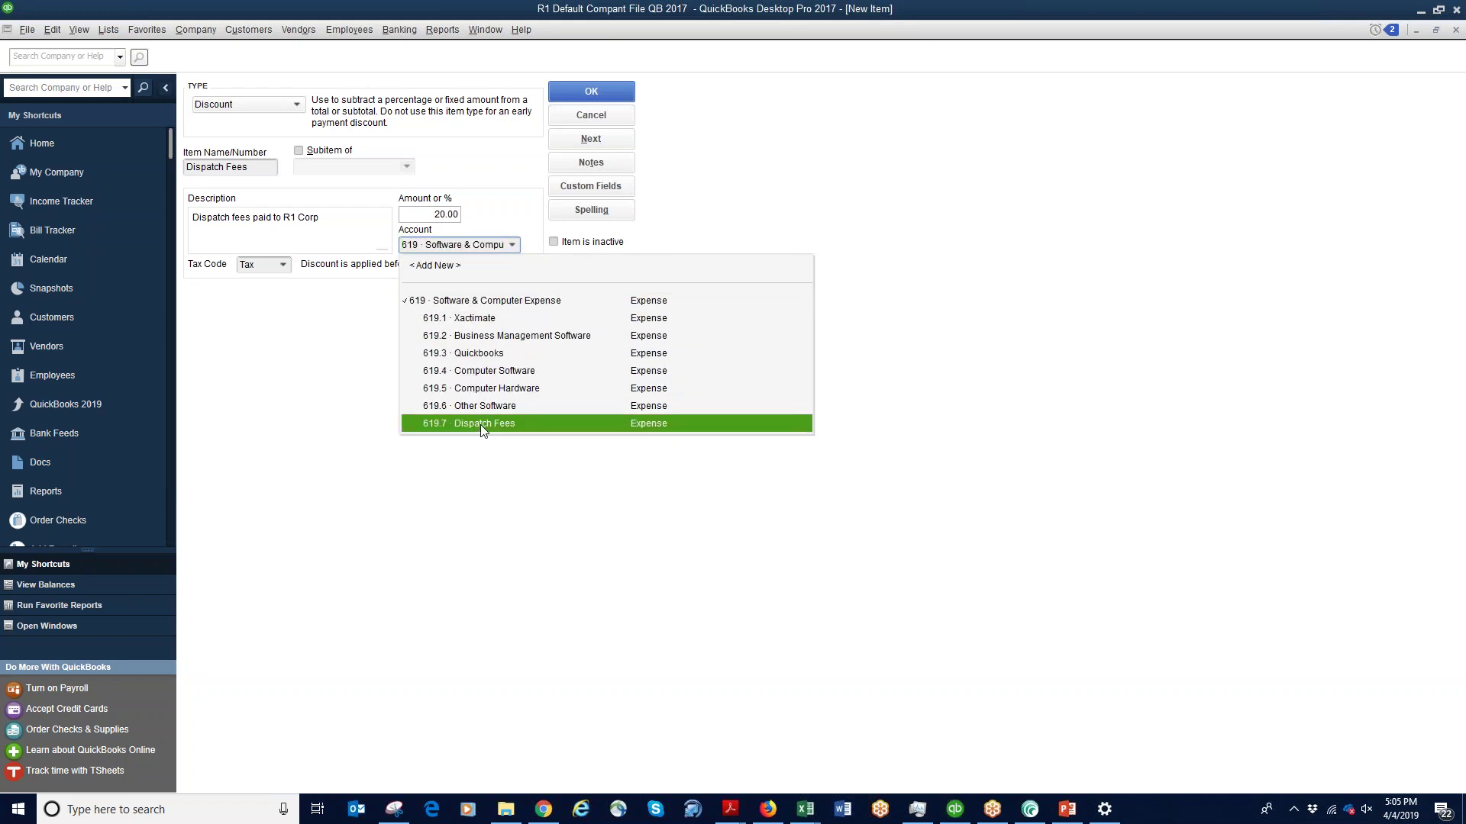
{"action": "left_click", "coordinate": [481, 423]}
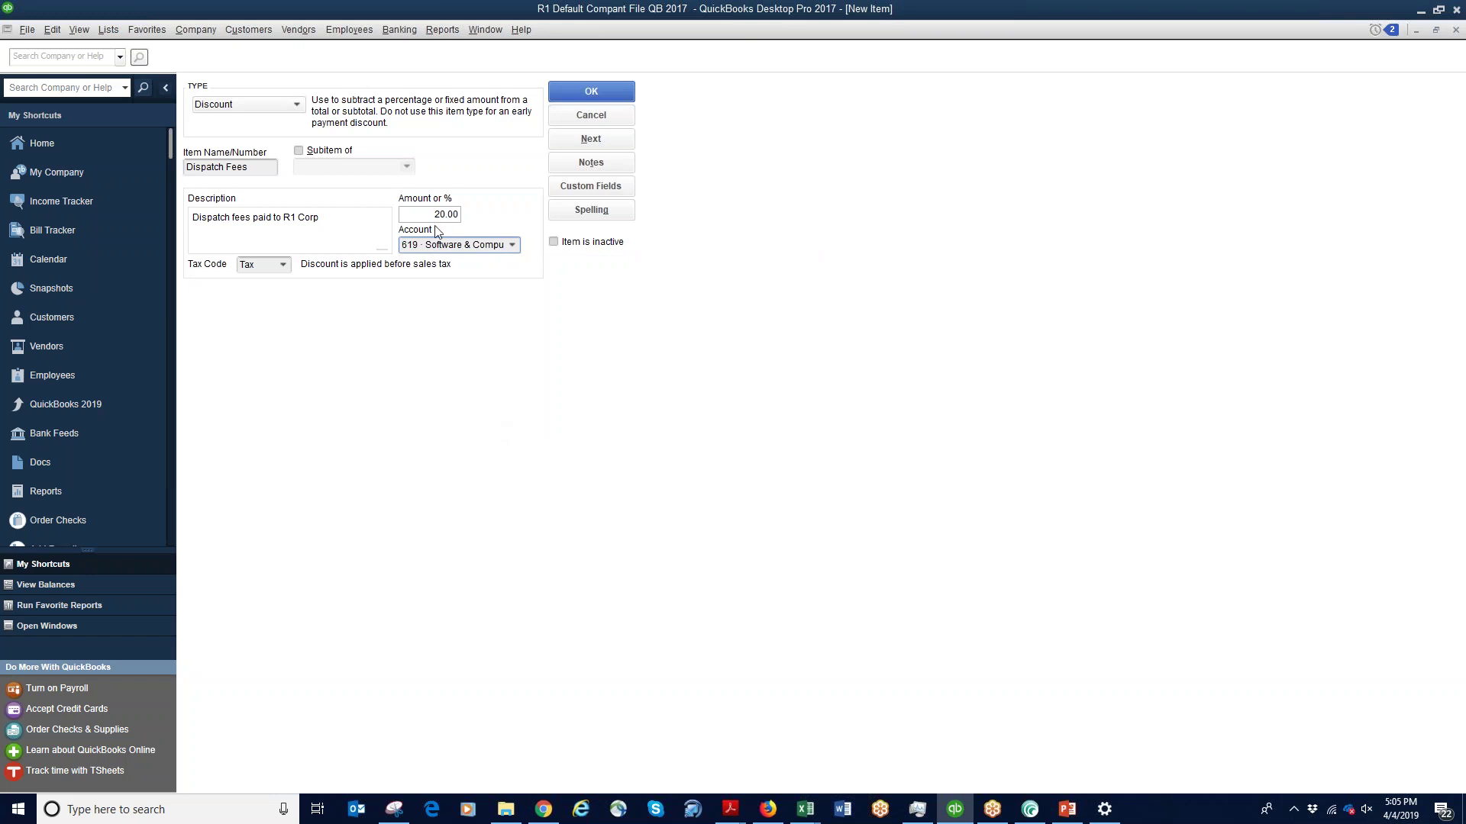
{"action": "key", "text": "shift+Tab"}
{"action": "left_click", "coordinate": [282, 265]}
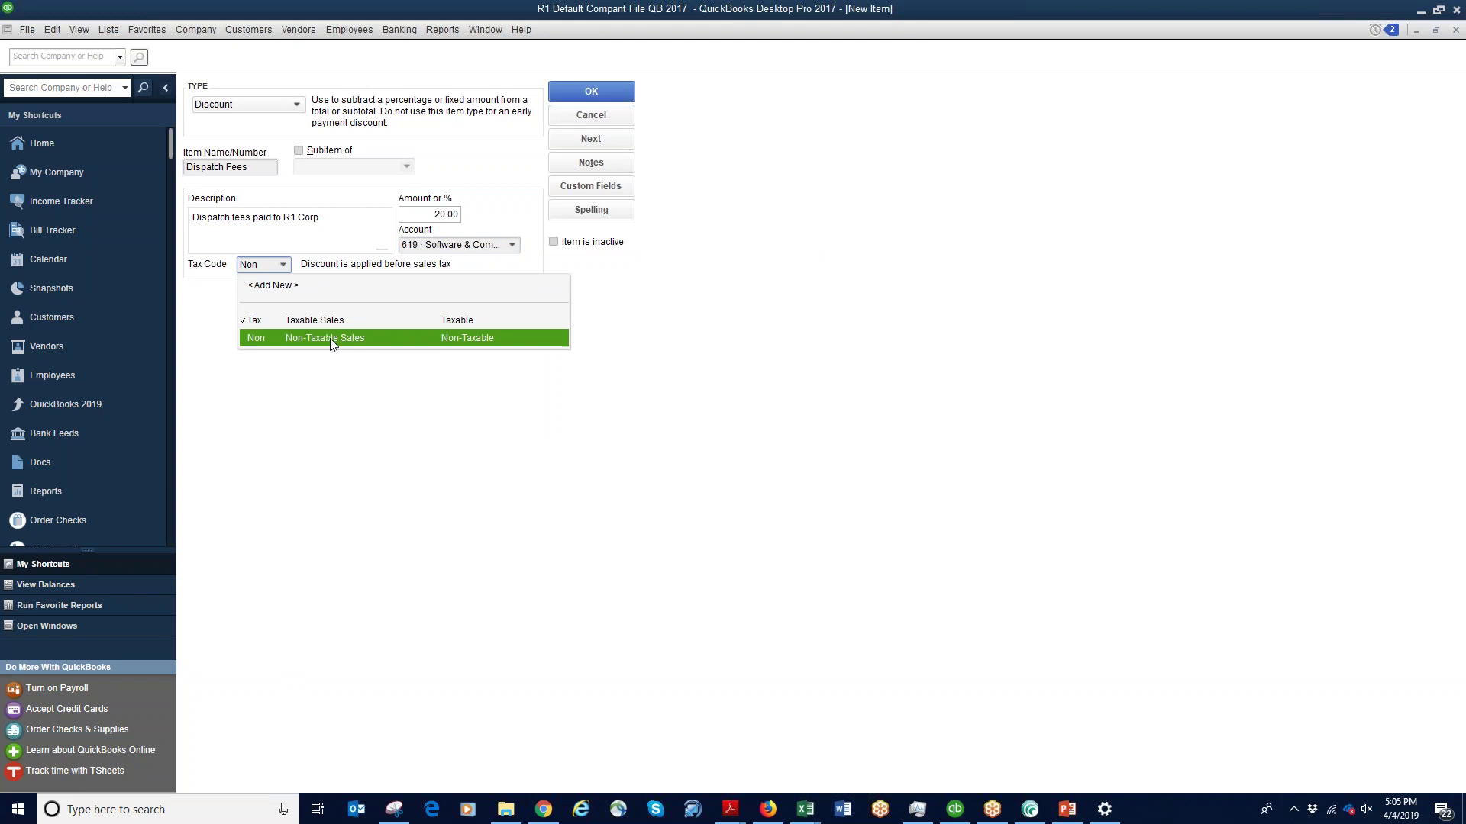
{"action": "left_click", "coordinate": [331, 339]}
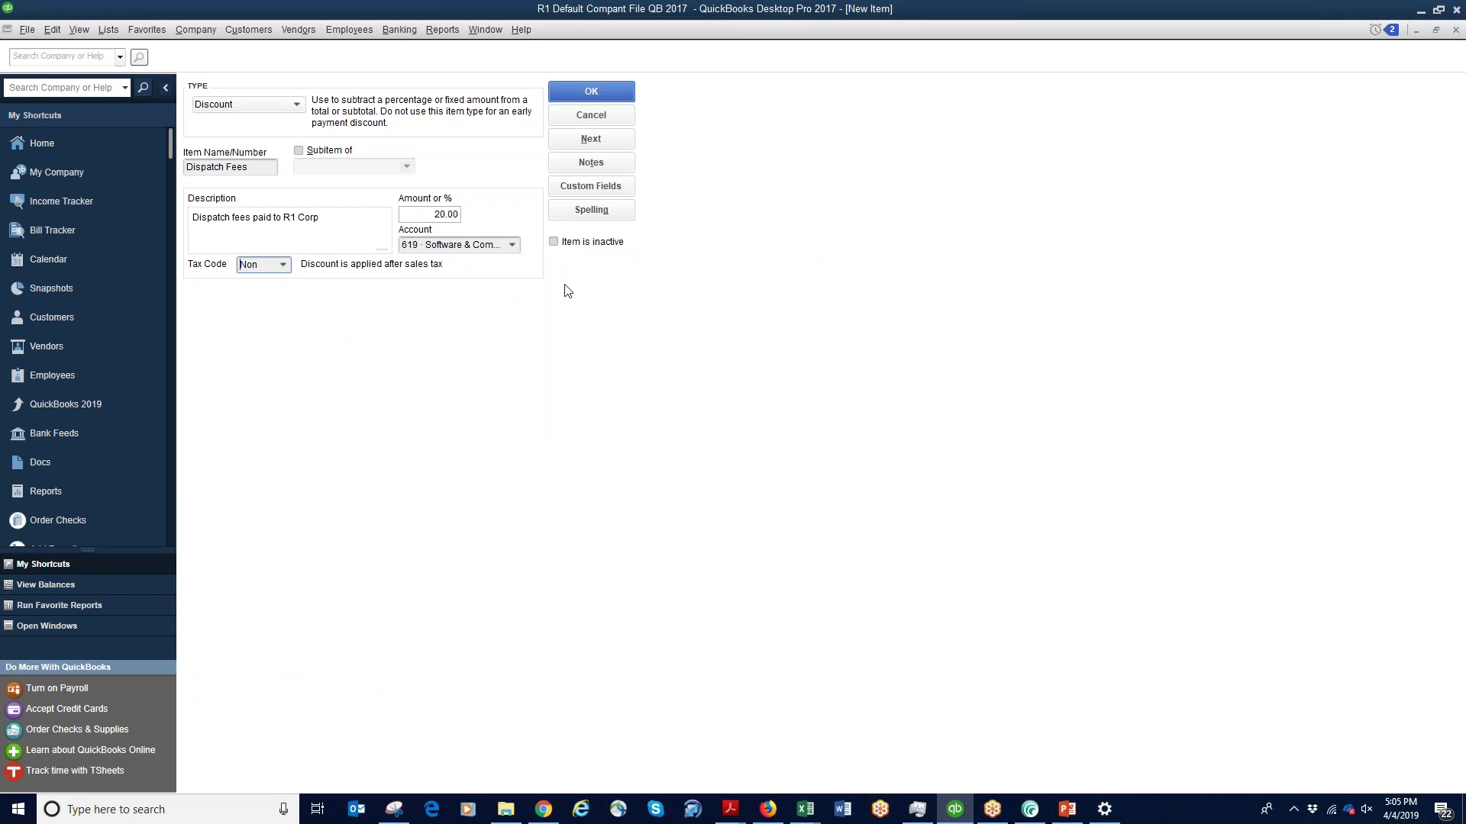
Save the Dispatch Fees item, closing the spelling check without changing "Corp"
{"action": "left_click", "coordinate": [619, 100]}
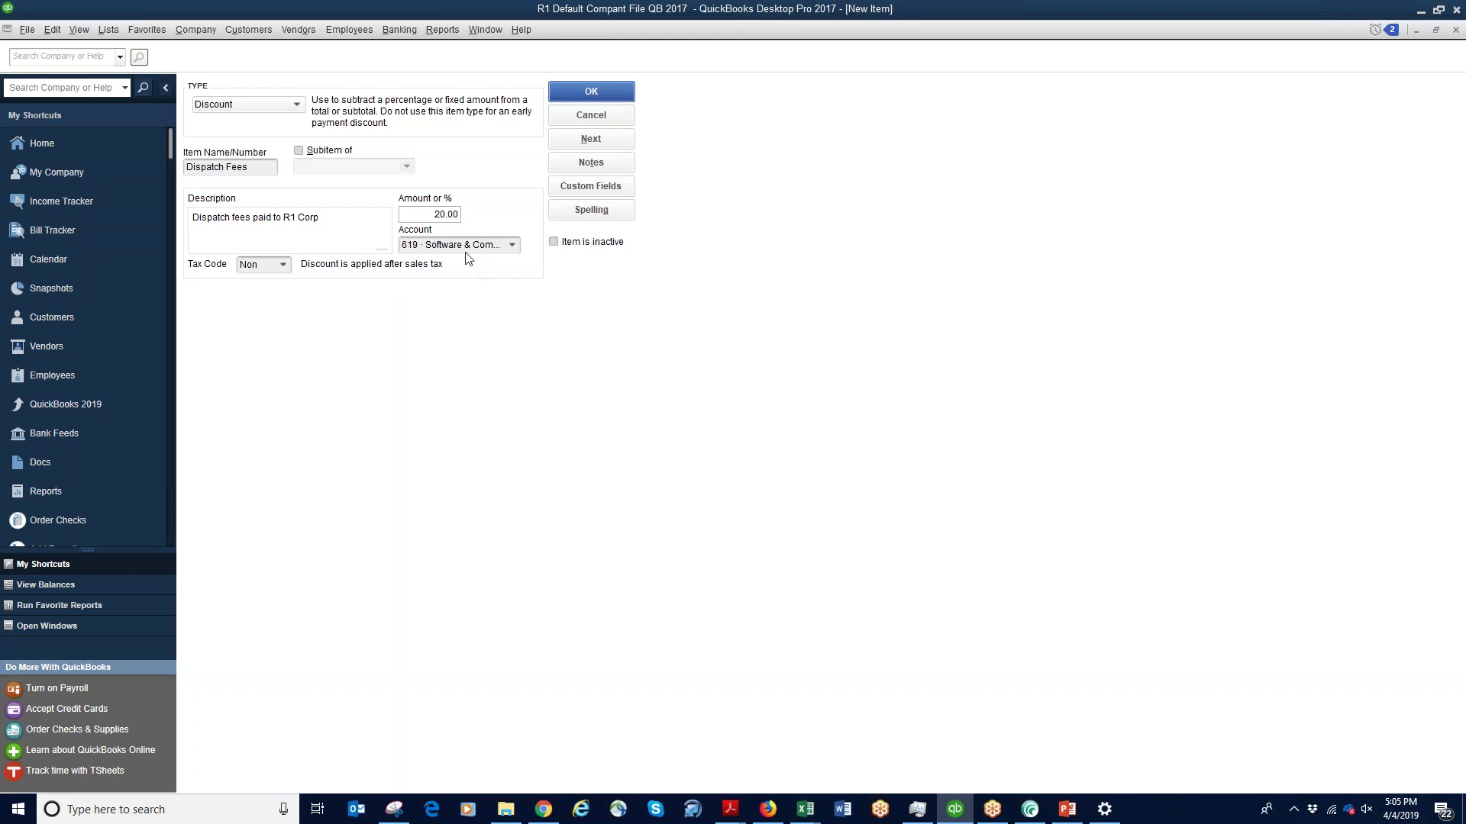
{"action": "left_click", "coordinate": [252, 168]}
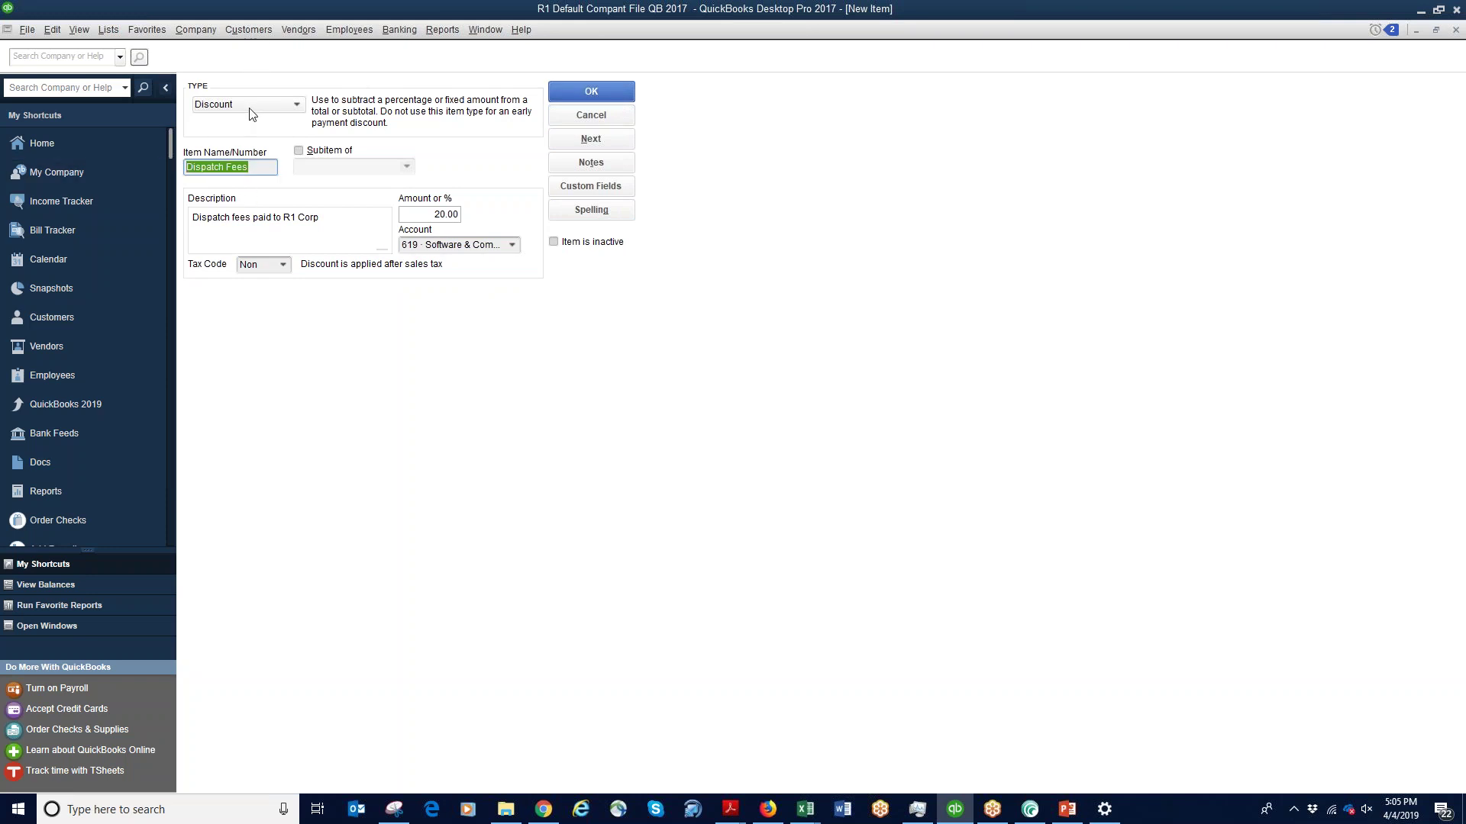
{"action": "left_click", "coordinate": [455, 217]}
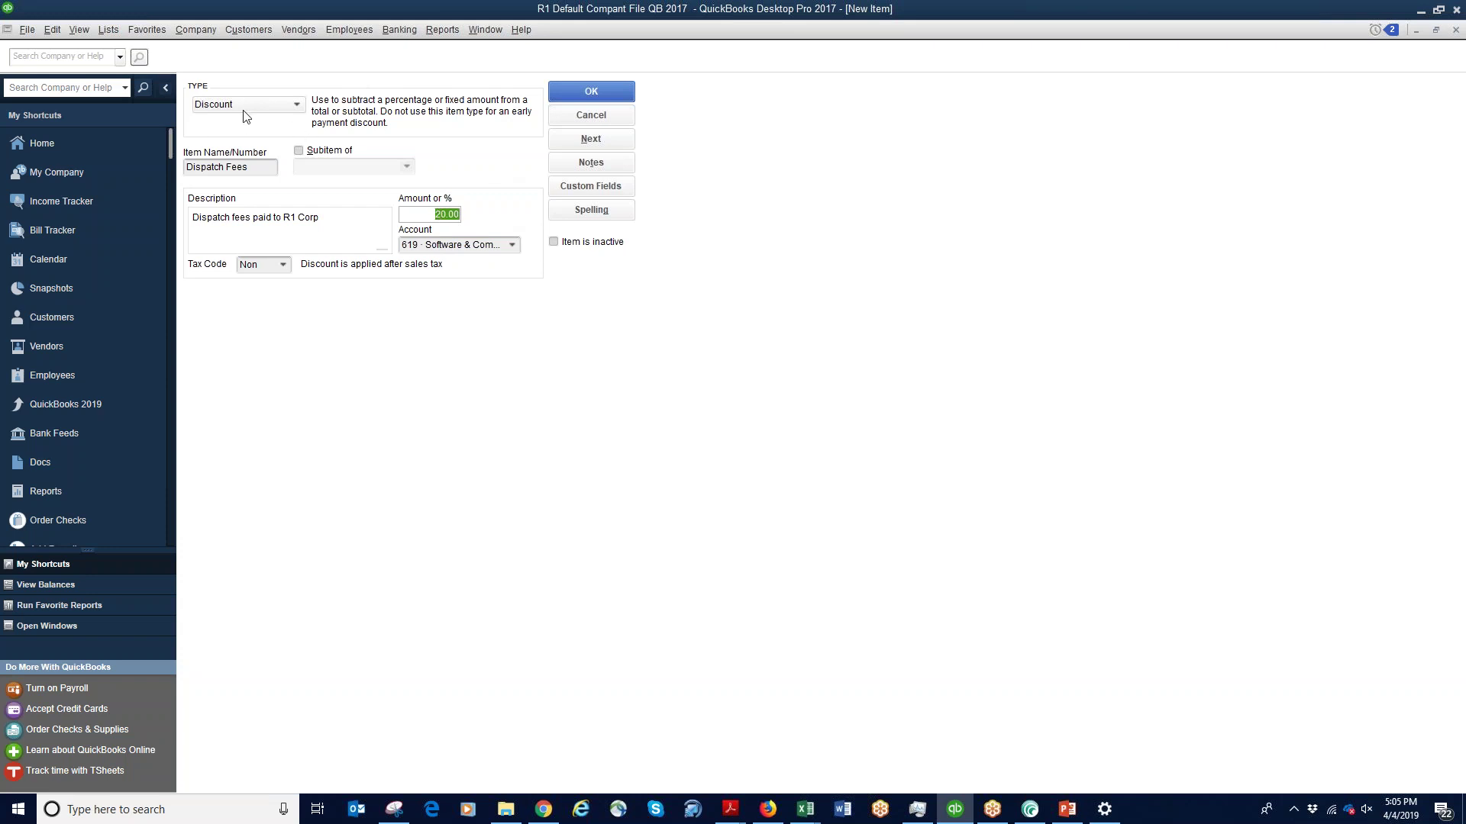
{"action": "left_click", "coordinate": [593, 88]}
{"action": "left_click", "coordinate": [596, 95]}
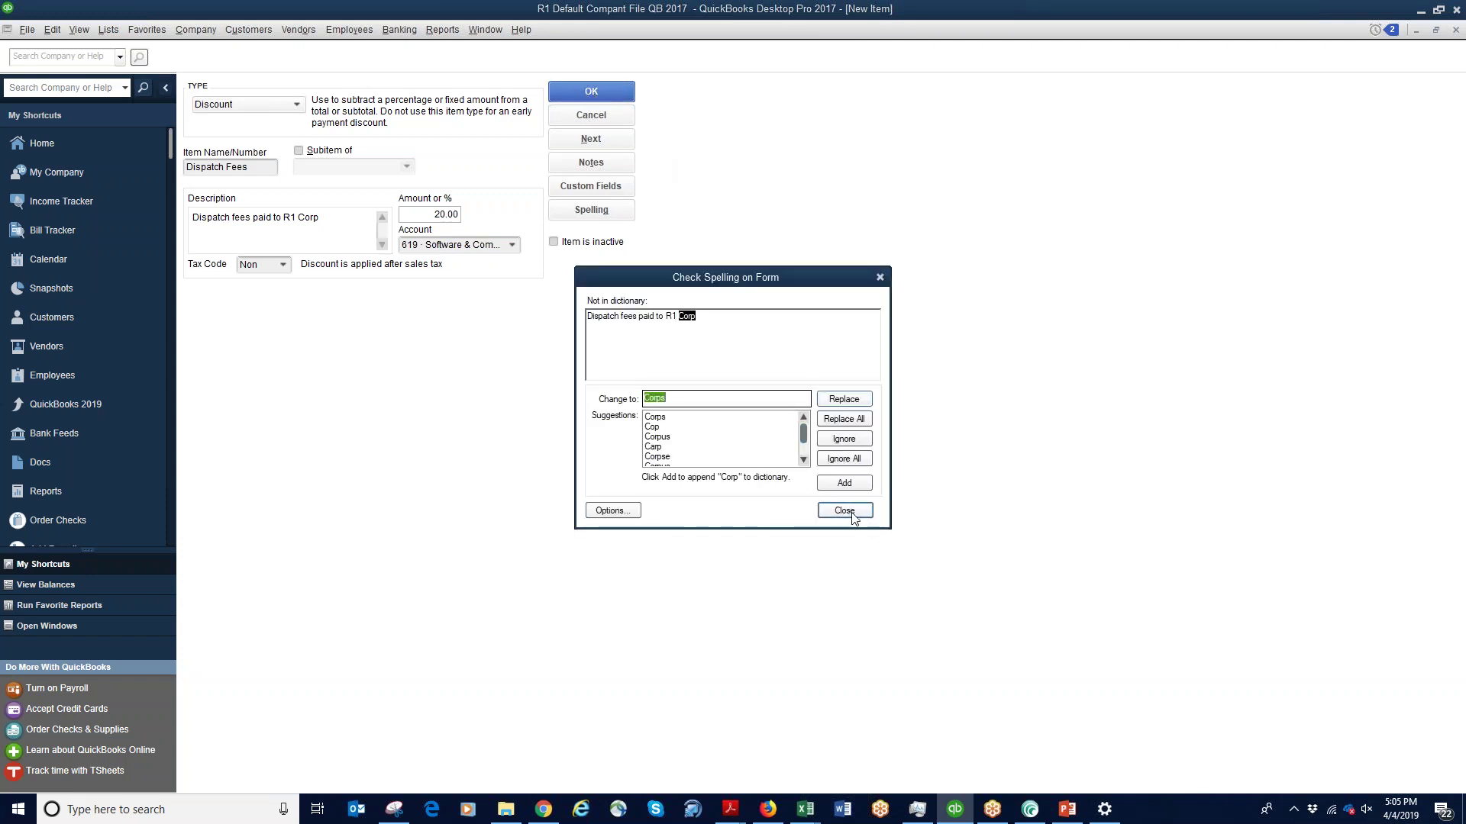
{"action": "left_click", "coordinate": [847, 511]}
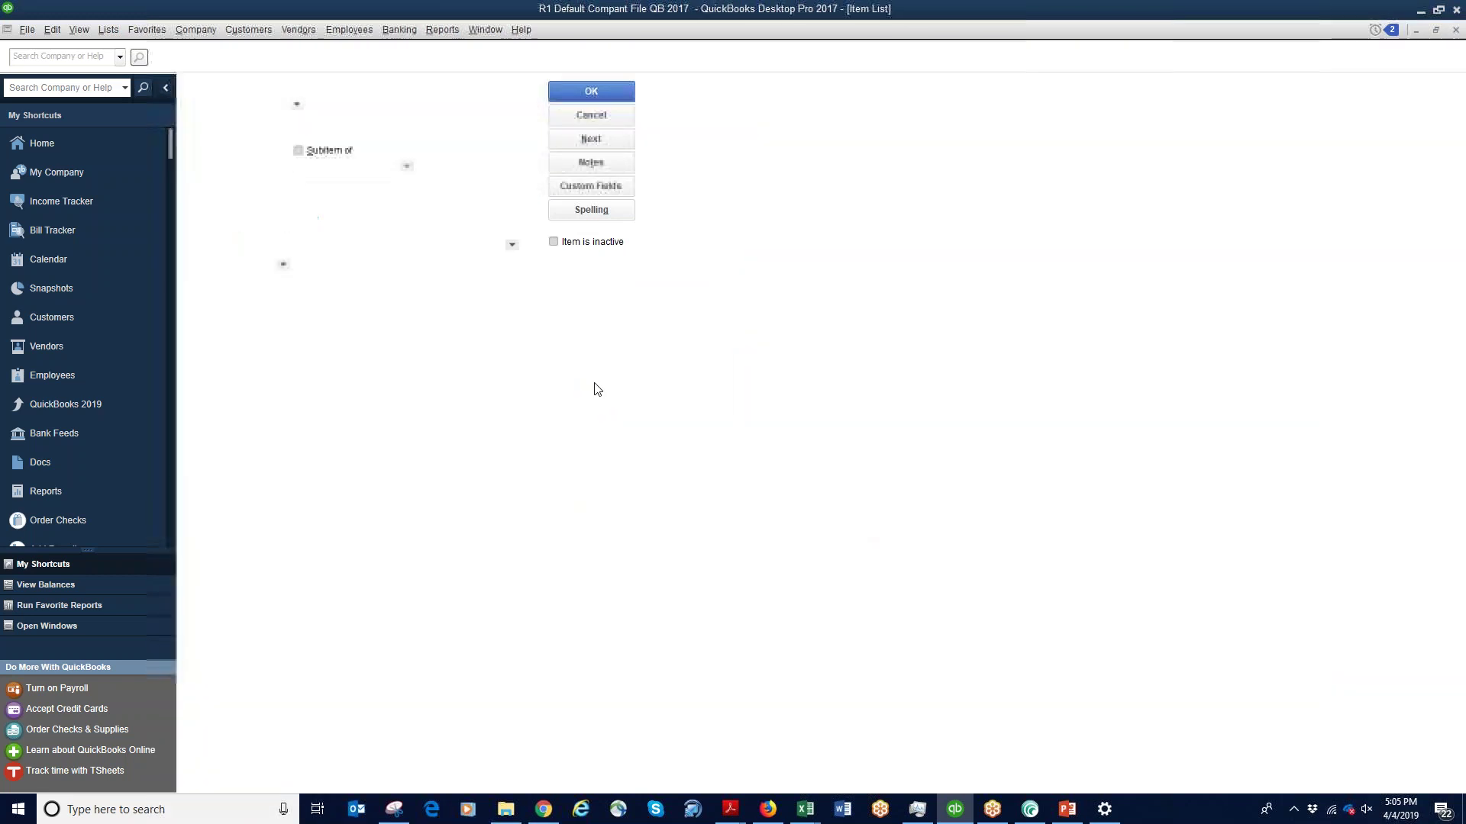
Create another item of type Discount named "R1 Claim Management Fees"
{"action": "right_click", "coordinate": [241, 731]}
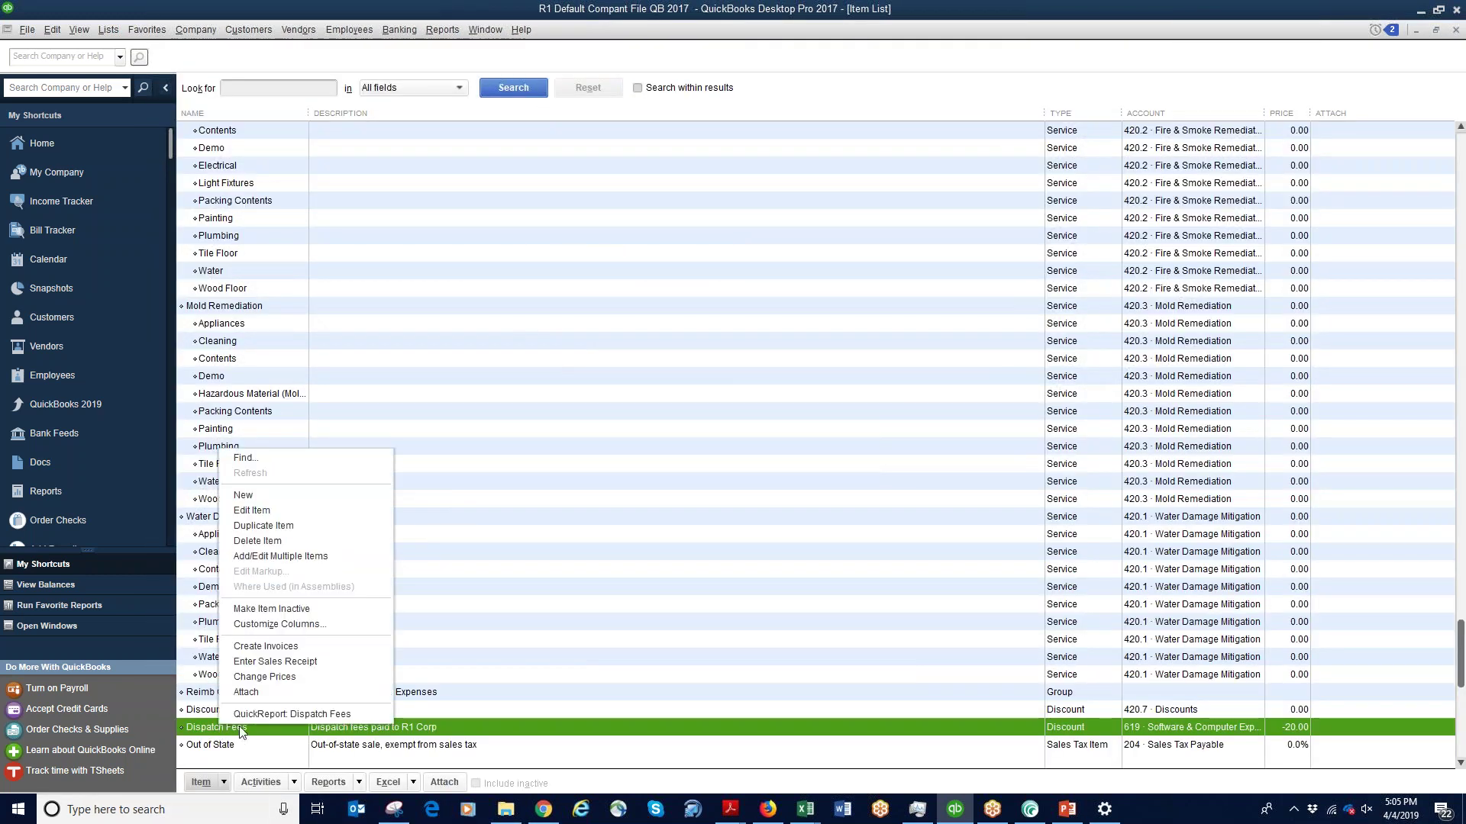
{"action": "left_click", "coordinate": [278, 502]}
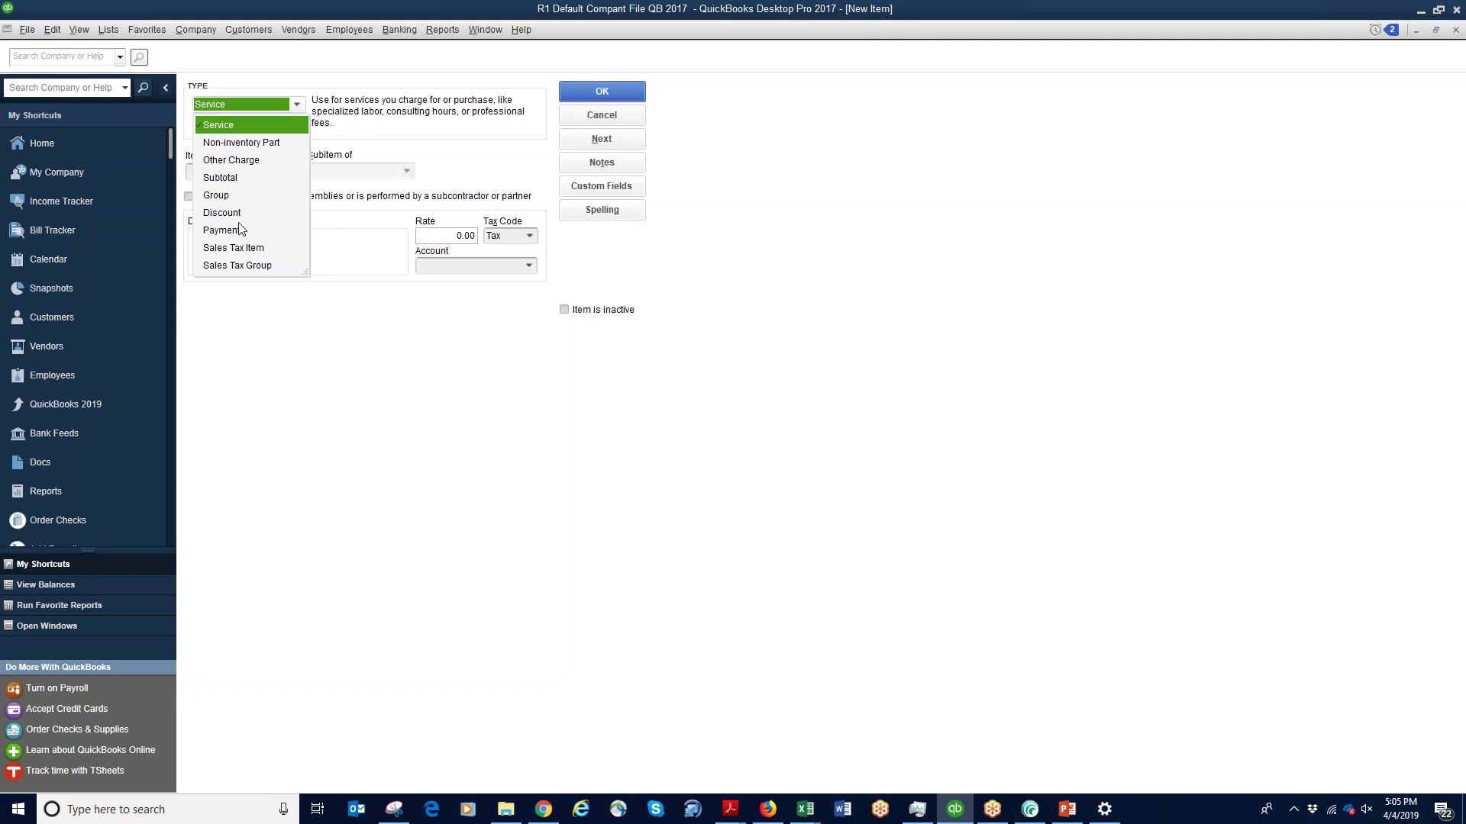
{"action": "left_click", "coordinate": [243, 213]}
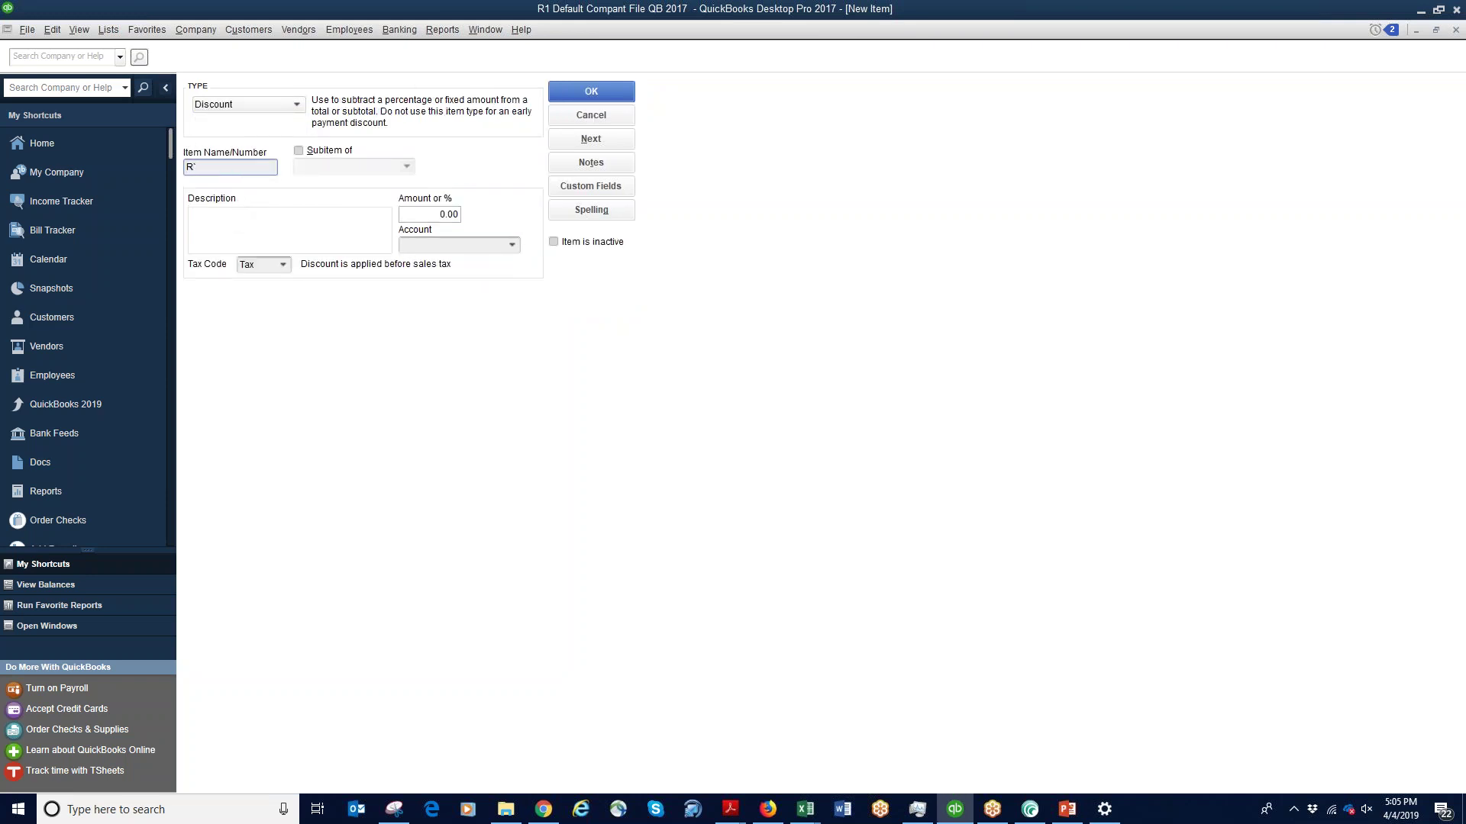
{"action": "type", "text": "R1 Claim Management Fees"}
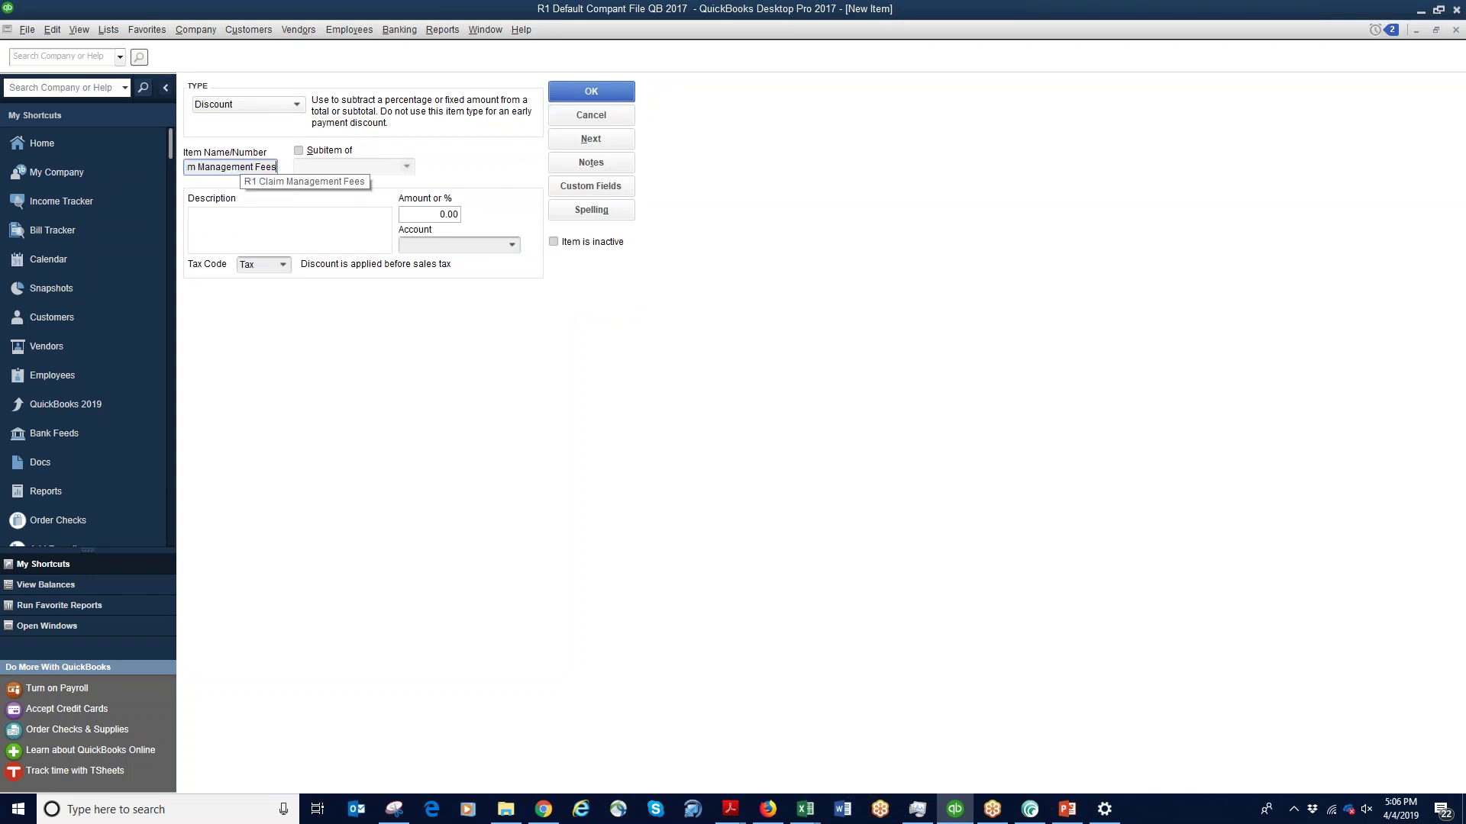
{"action": "left_click", "coordinate": [299, 151]}
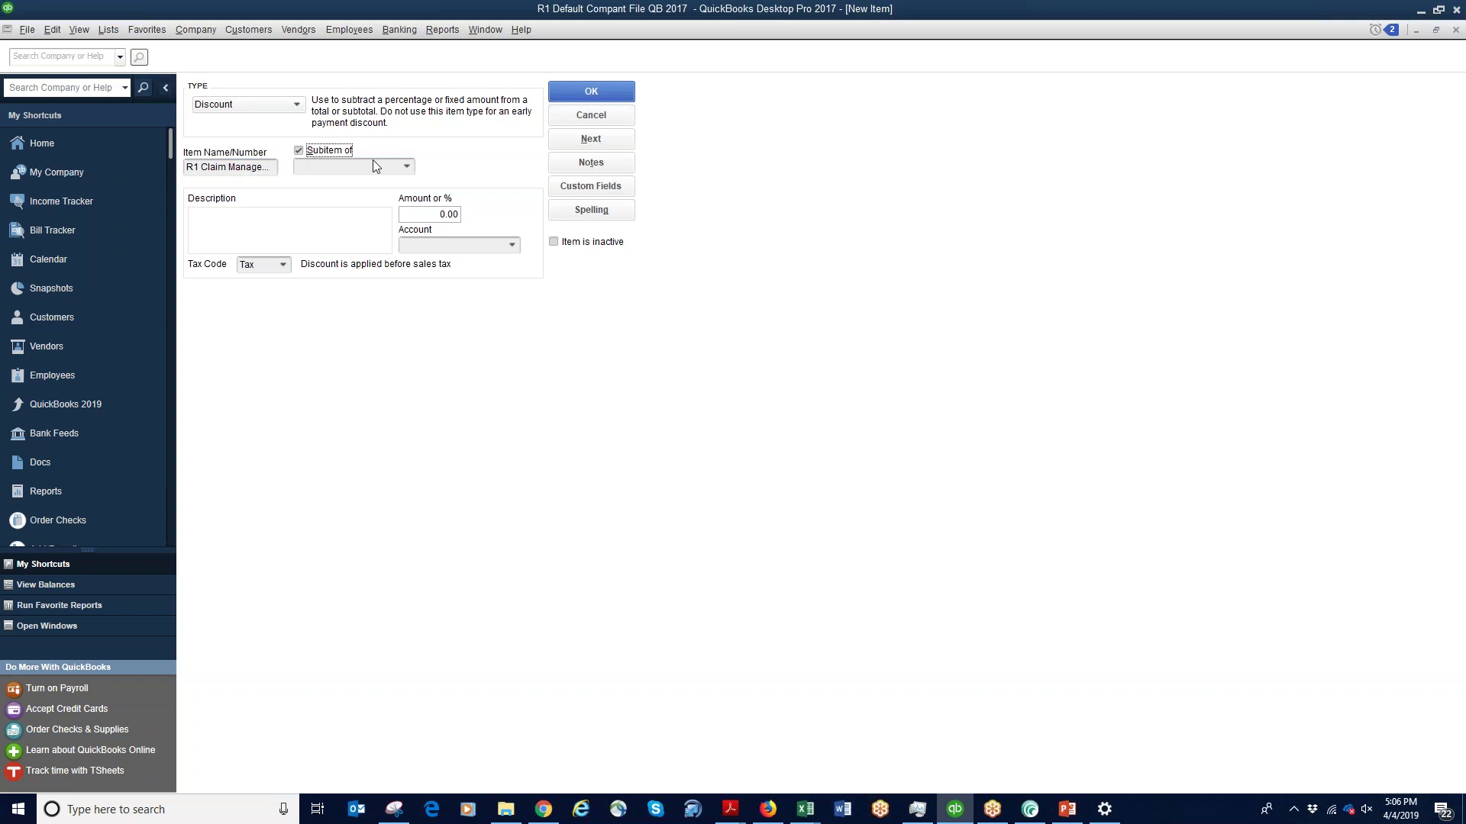
{"action": "left_click", "coordinate": [407, 166]}
{"action": "left_click", "coordinate": [443, 152]}
Set the item's amount to 5% and its tax code to Non, and try to save it
{"action": "left_click", "coordinate": [438, 214]}
{"action": "type", "text": "5"}
{"action": "left_click", "coordinate": [605, 92]}
{"action": "left_click", "coordinate": [282, 264]}
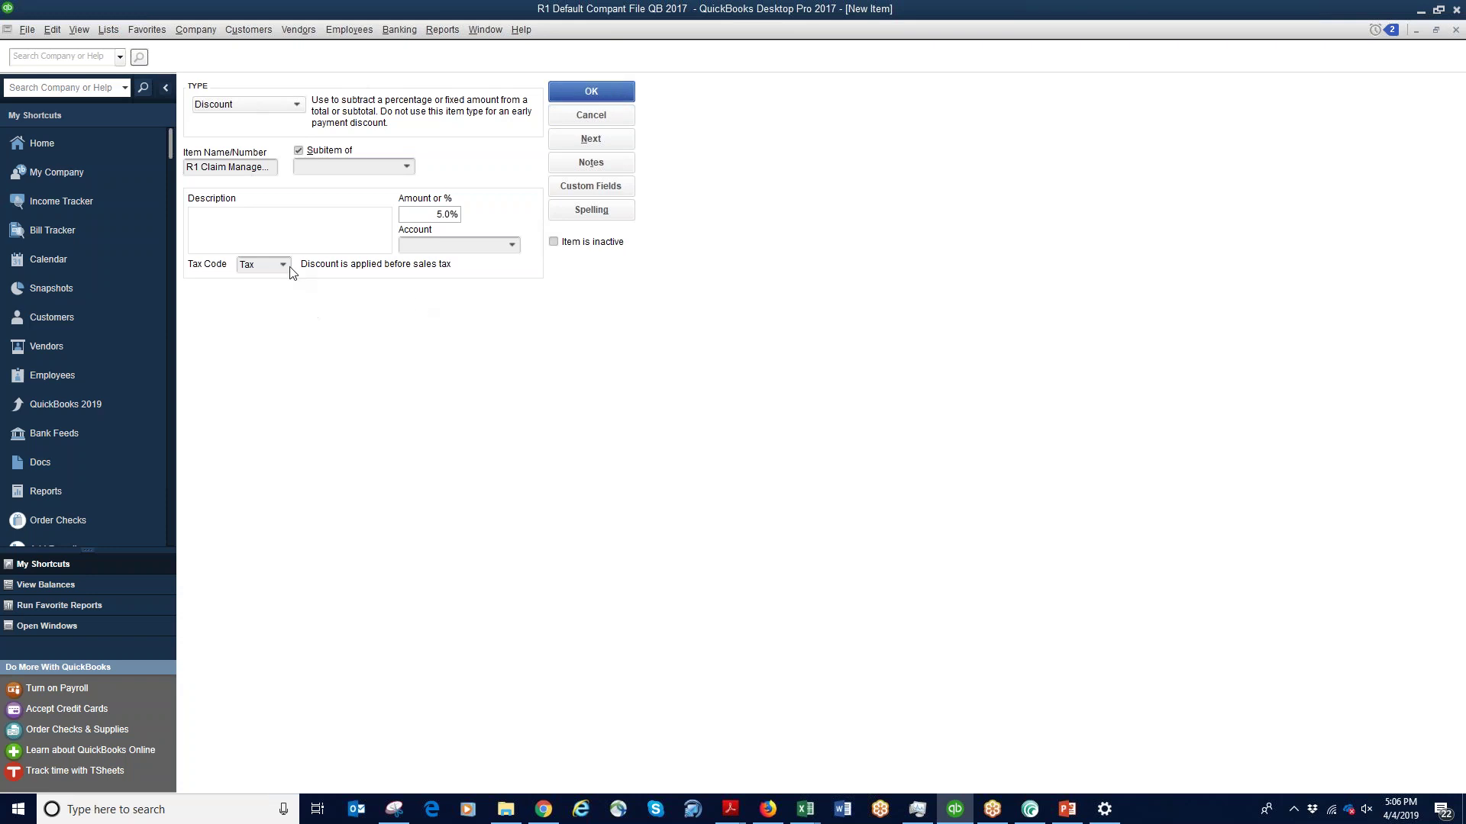
{"action": "left_click", "coordinate": [279, 339]}
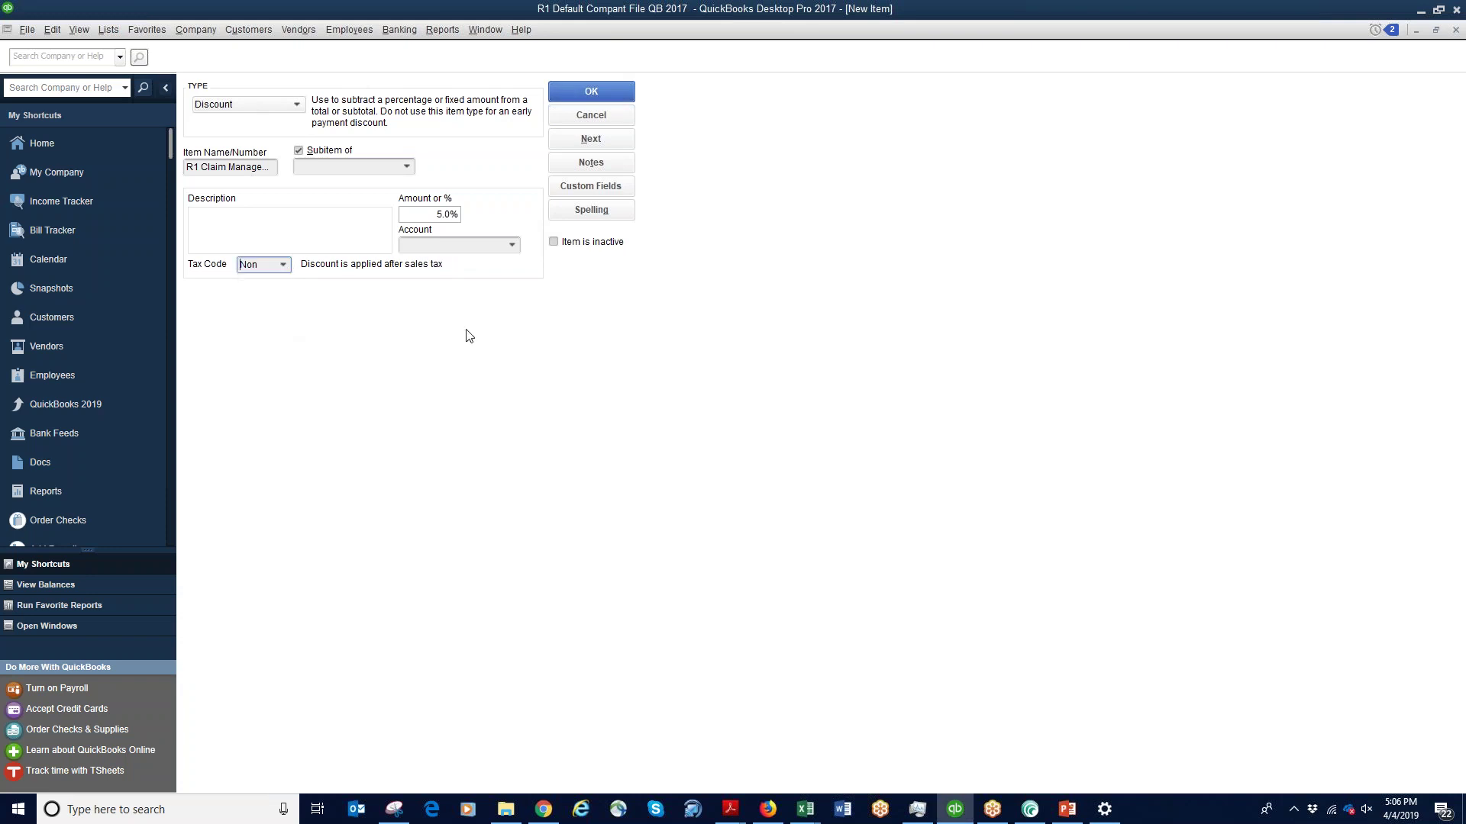
{"action": "left_click", "coordinate": [607, 101]}
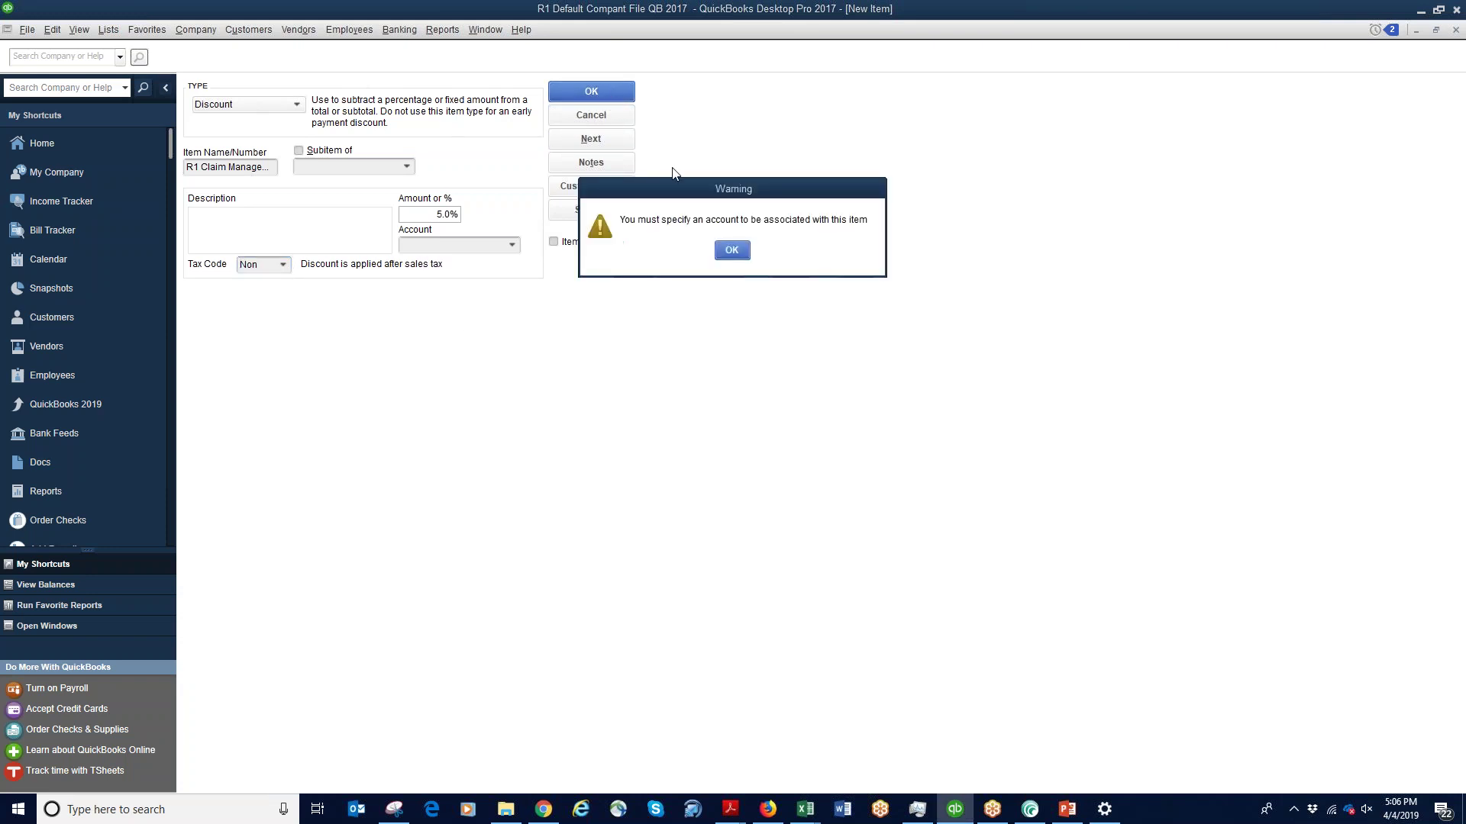
{"action": "left_click", "coordinate": [732, 252]}
Assign the item to account 517.2 R1 Claim Management Fees under Referral Fees and save it
{"action": "left_click", "coordinate": [511, 245]}
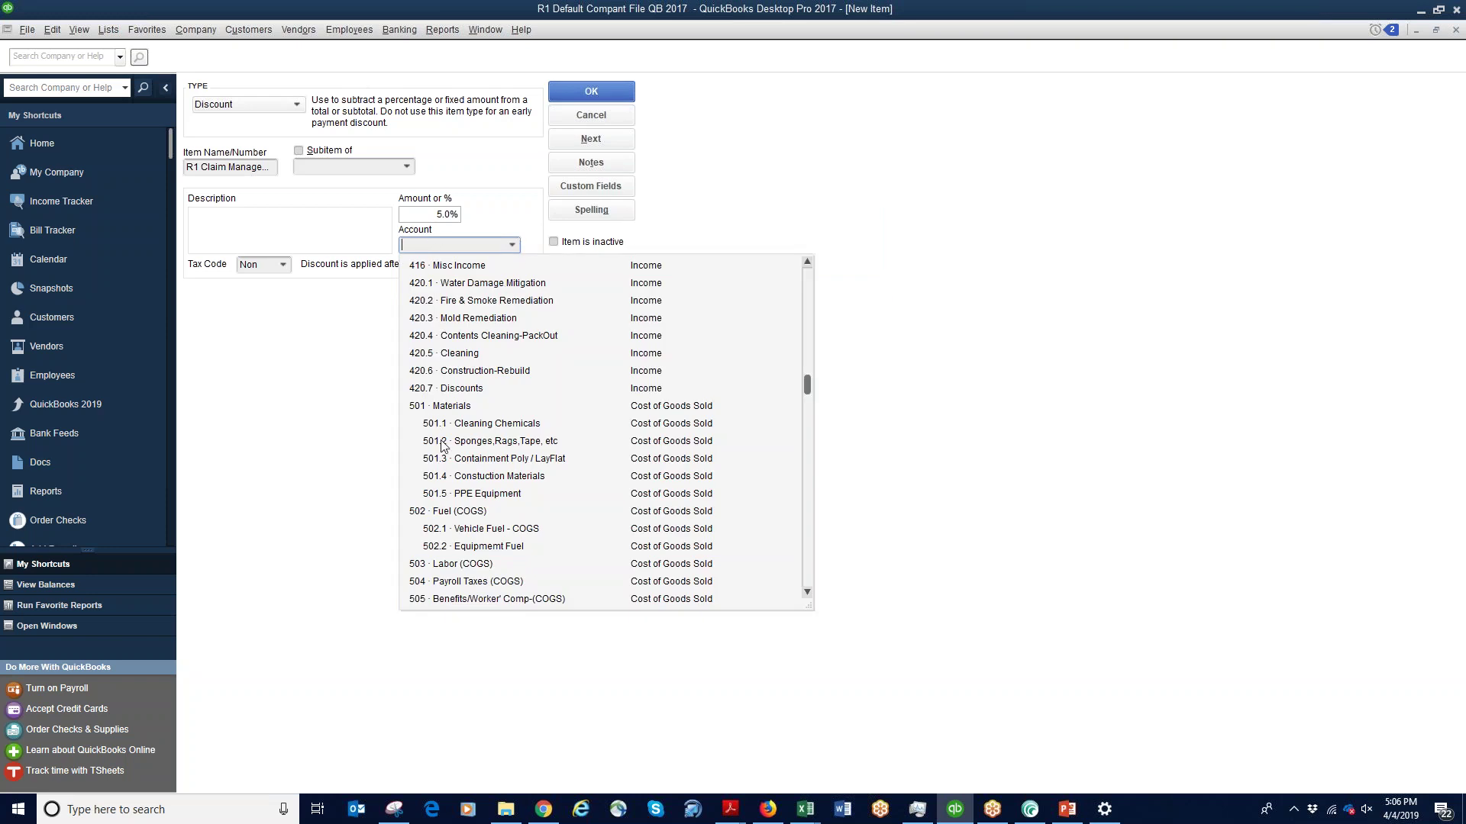
{"action": "type", "text": "517 · Referral Fees"}
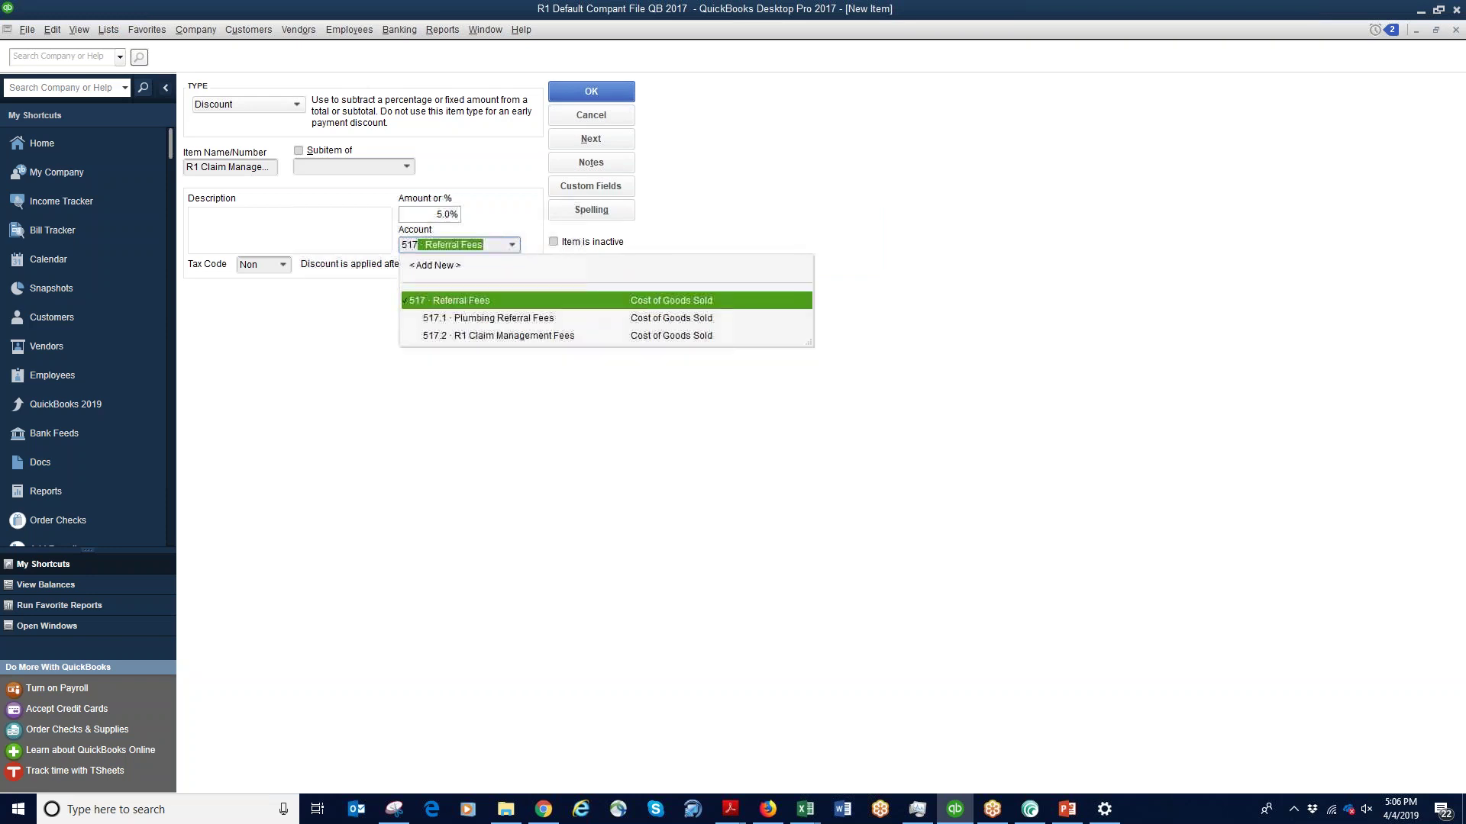
{"action": "left_click", "coordinate": [511, 338]}
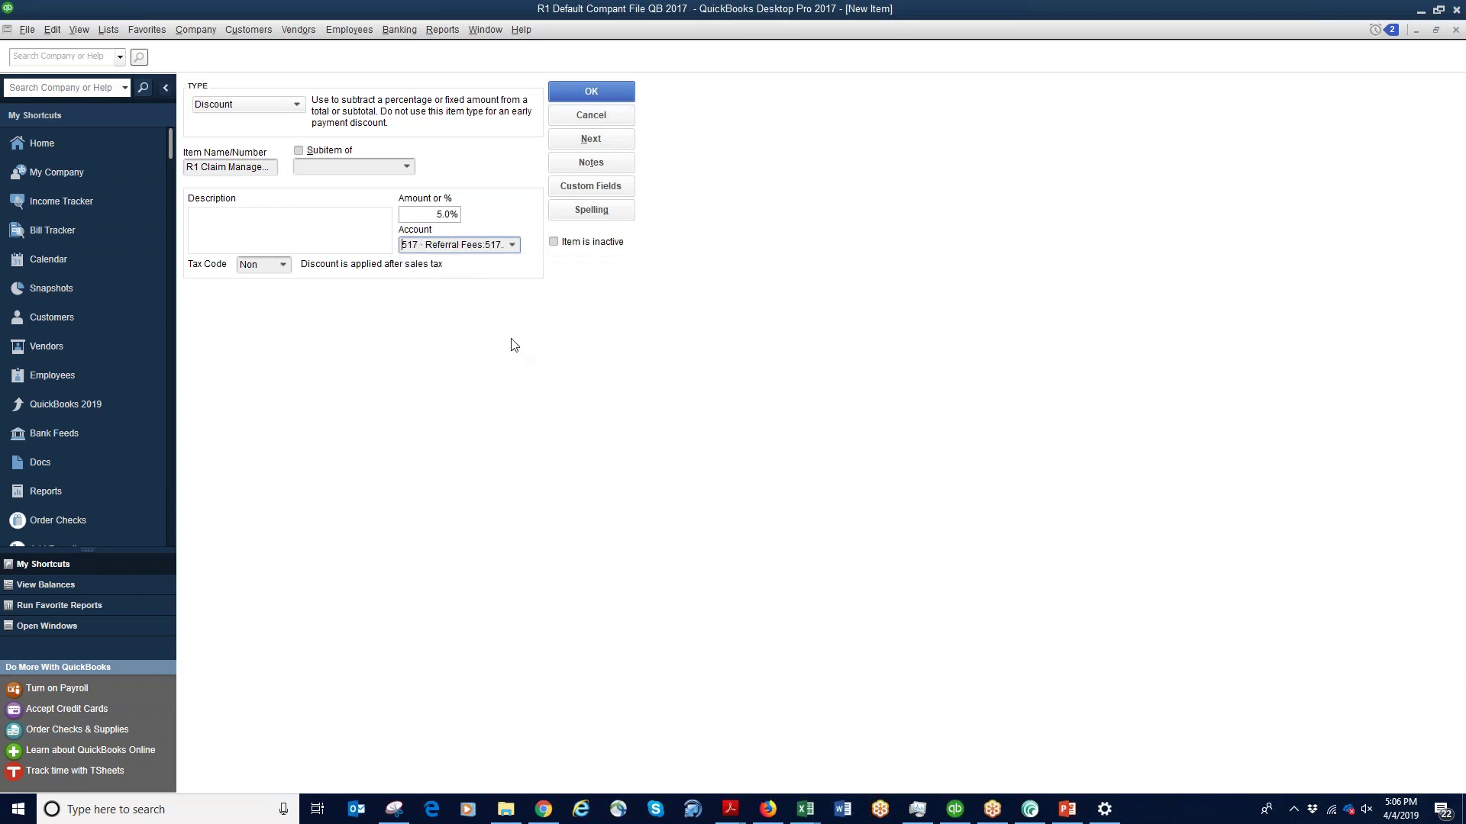
{"action": "left_click", "coordinate": [592, 93]}
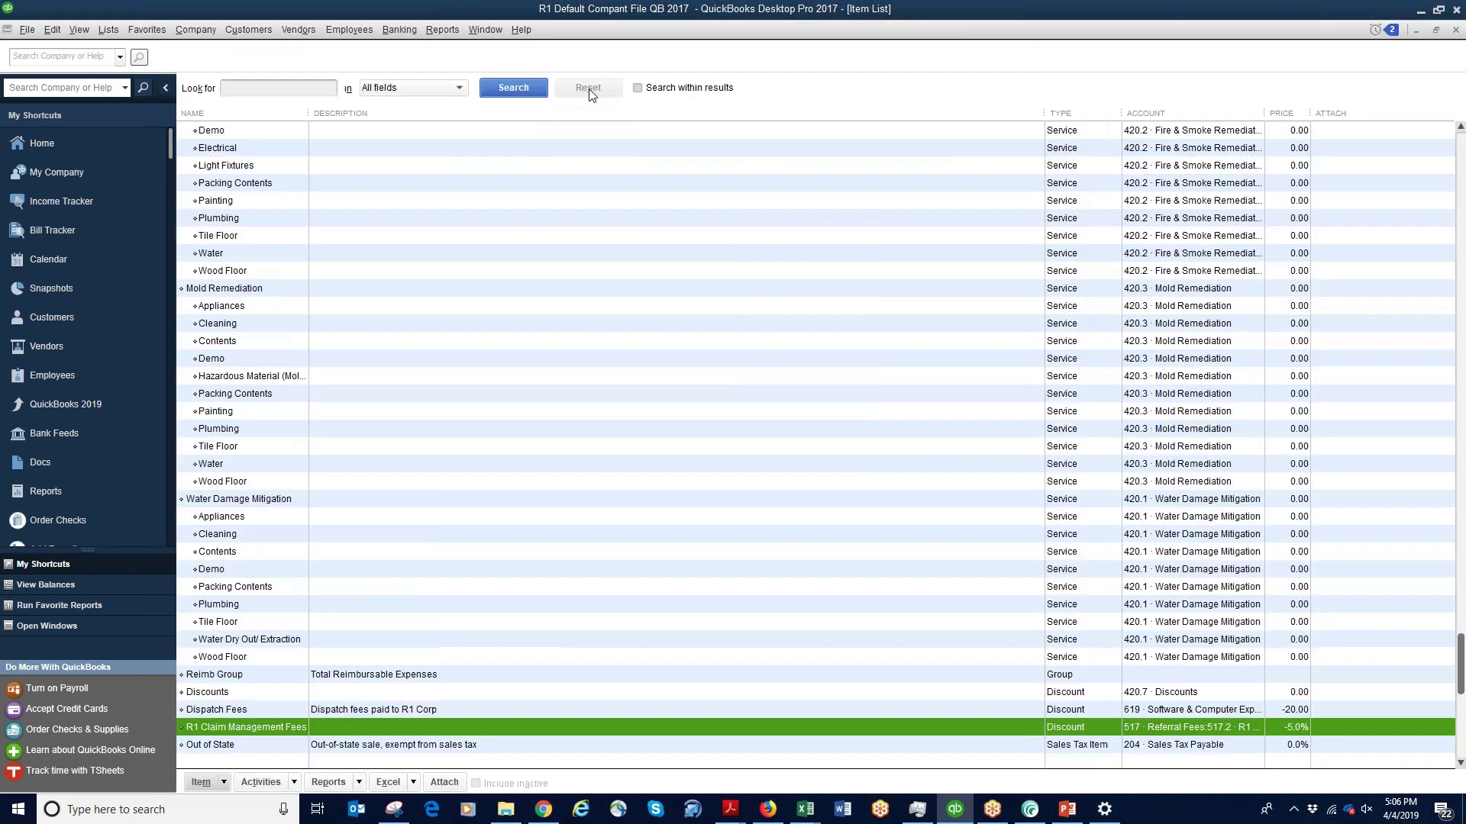
{"action": "left_click", "coordinate": [34, 31]}
{"action": "left_click", "coordinate": [34, 31]}
{"action": "left_click", "coordinate": [35, 30]}
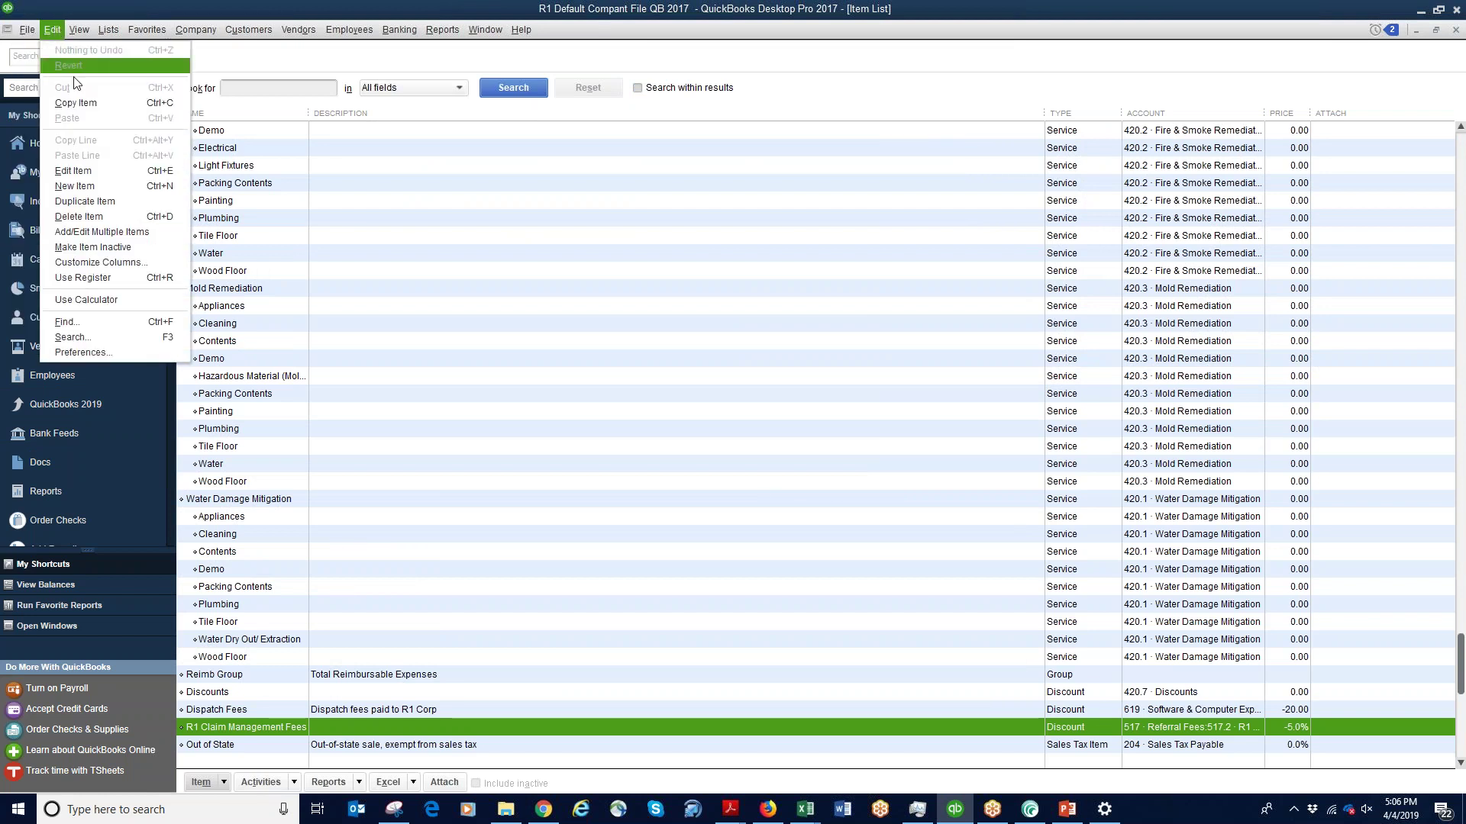
{"action": "left_click", "coordinate": [152, 441]}
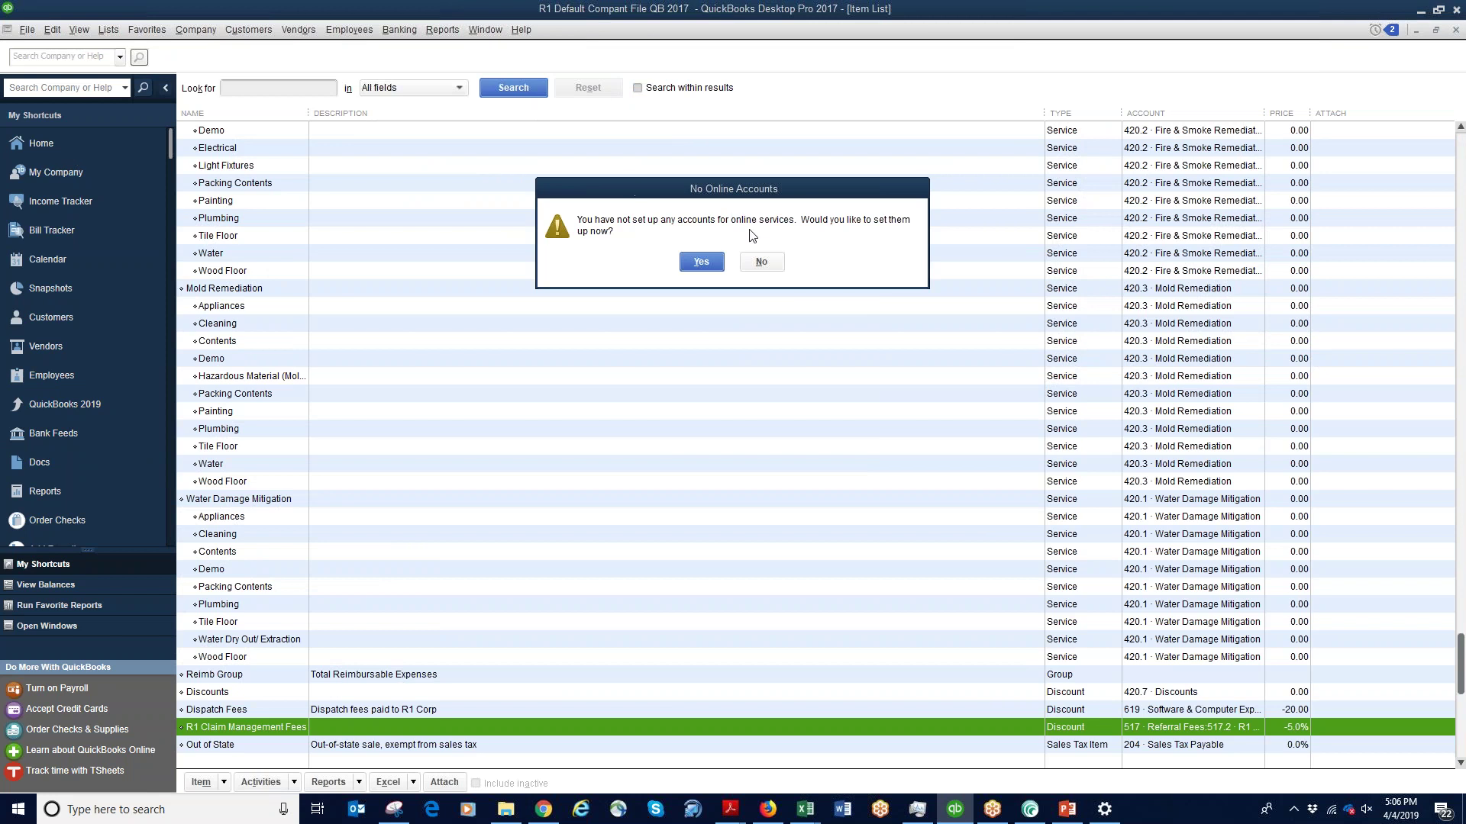
{"action": "left_click", "coordinate": [761, 262]}
Start a new invoice from the home page for the customer Restoration 1 Holding, LLC
{"action": "left_click", "coordinate": [42, 144]}
{"action": "left_click", "coordinate": [425, 388]}
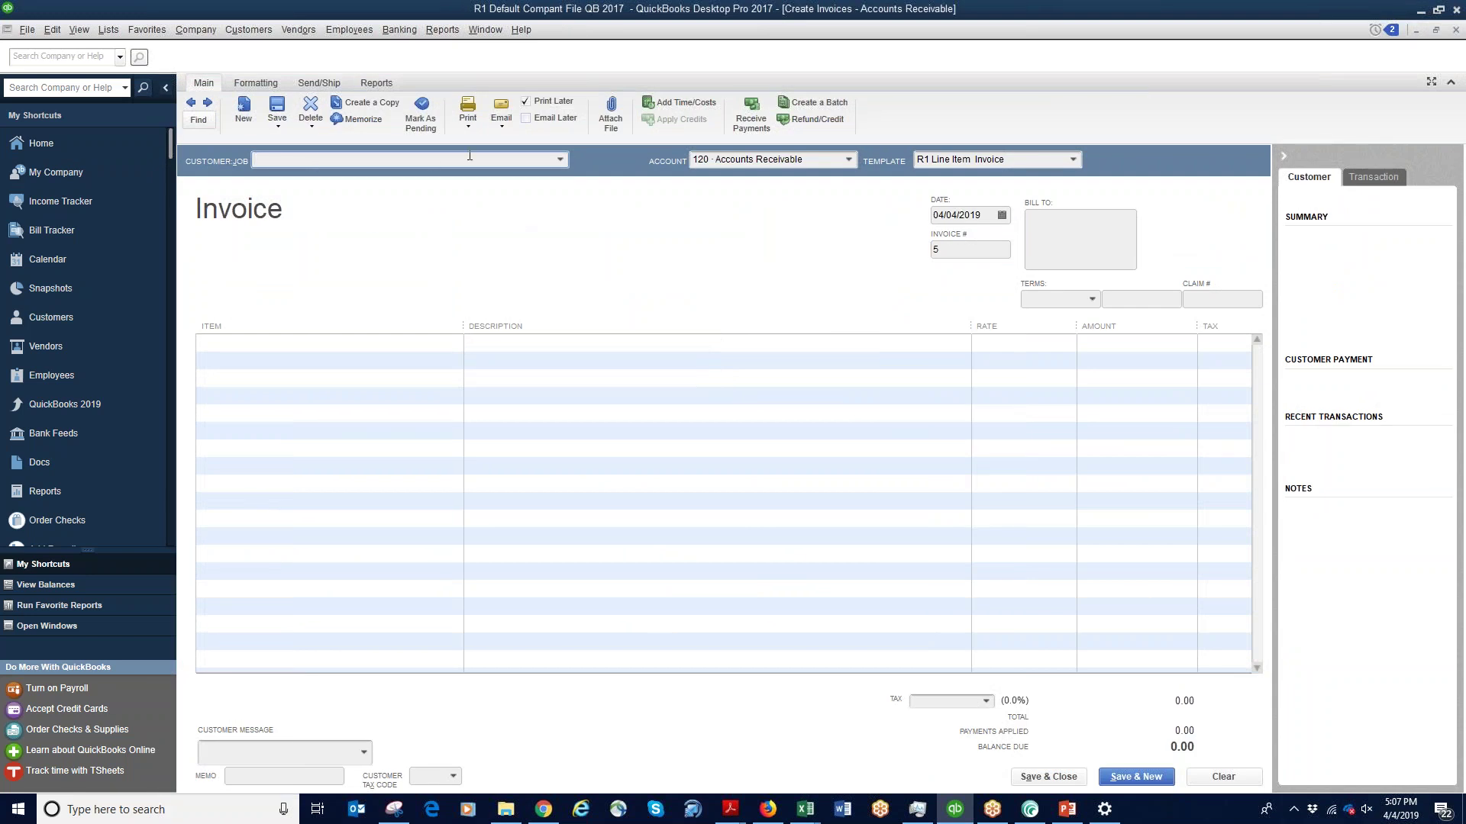
{"action": "type", "text": "Restoration 1 Holding, LLC"}
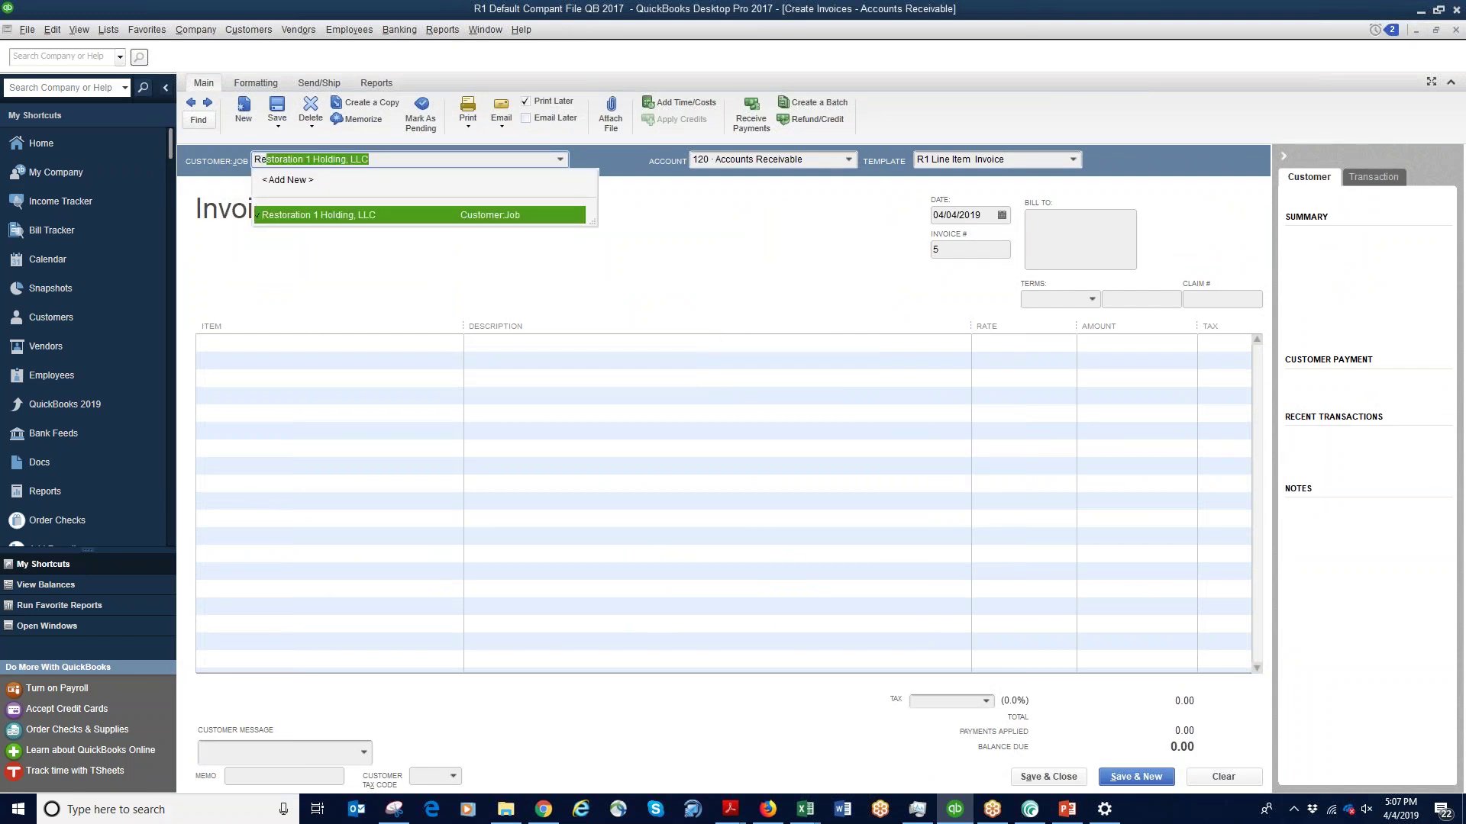
{"action": "left_click", "coordinate": [361, 213]}
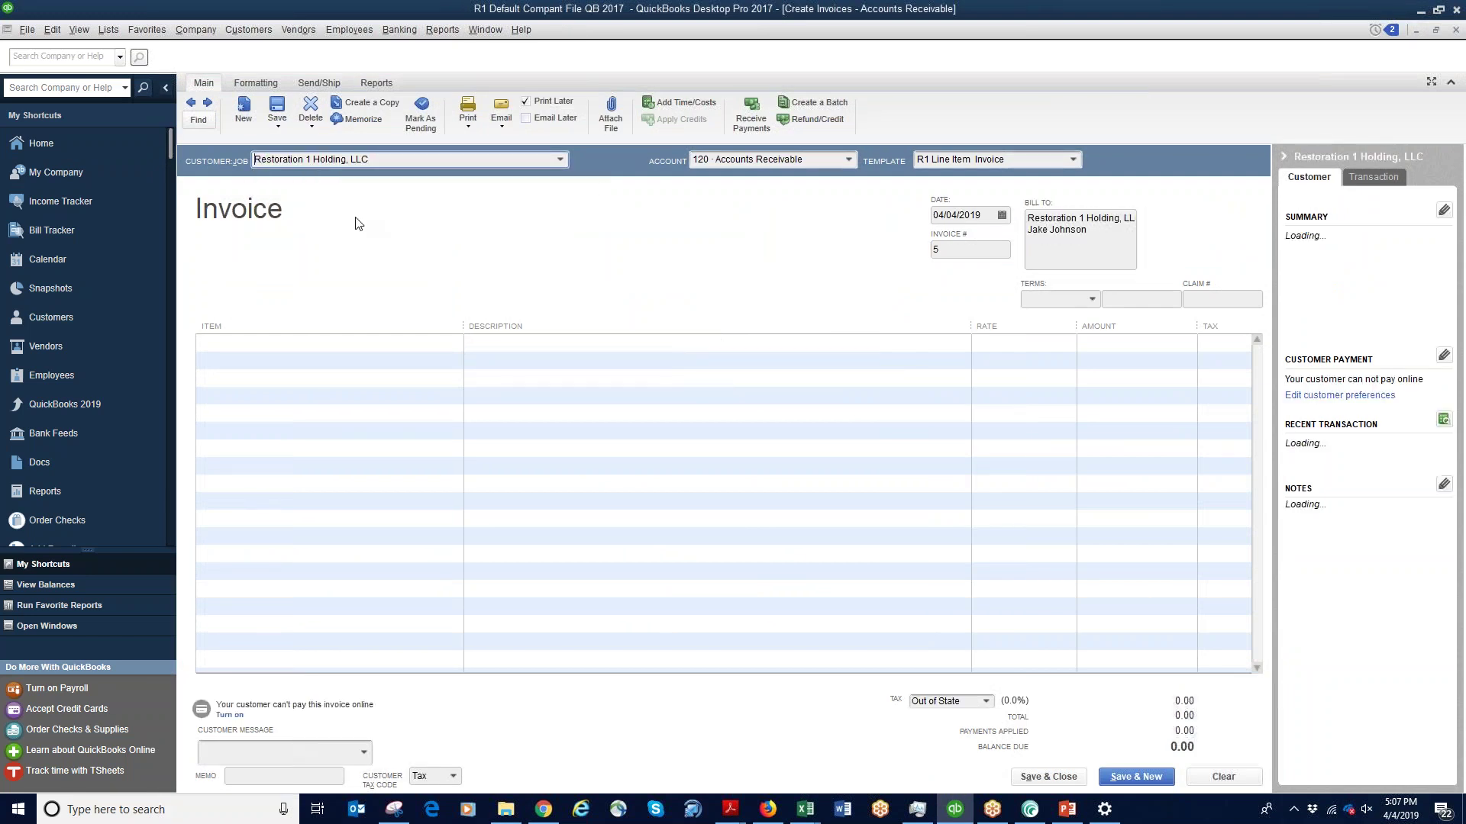
Add a Water Damage Mitigation line to the invoice with a rate of 10,000.00
{"action": "left_click", "coordinate": [399, 342]}
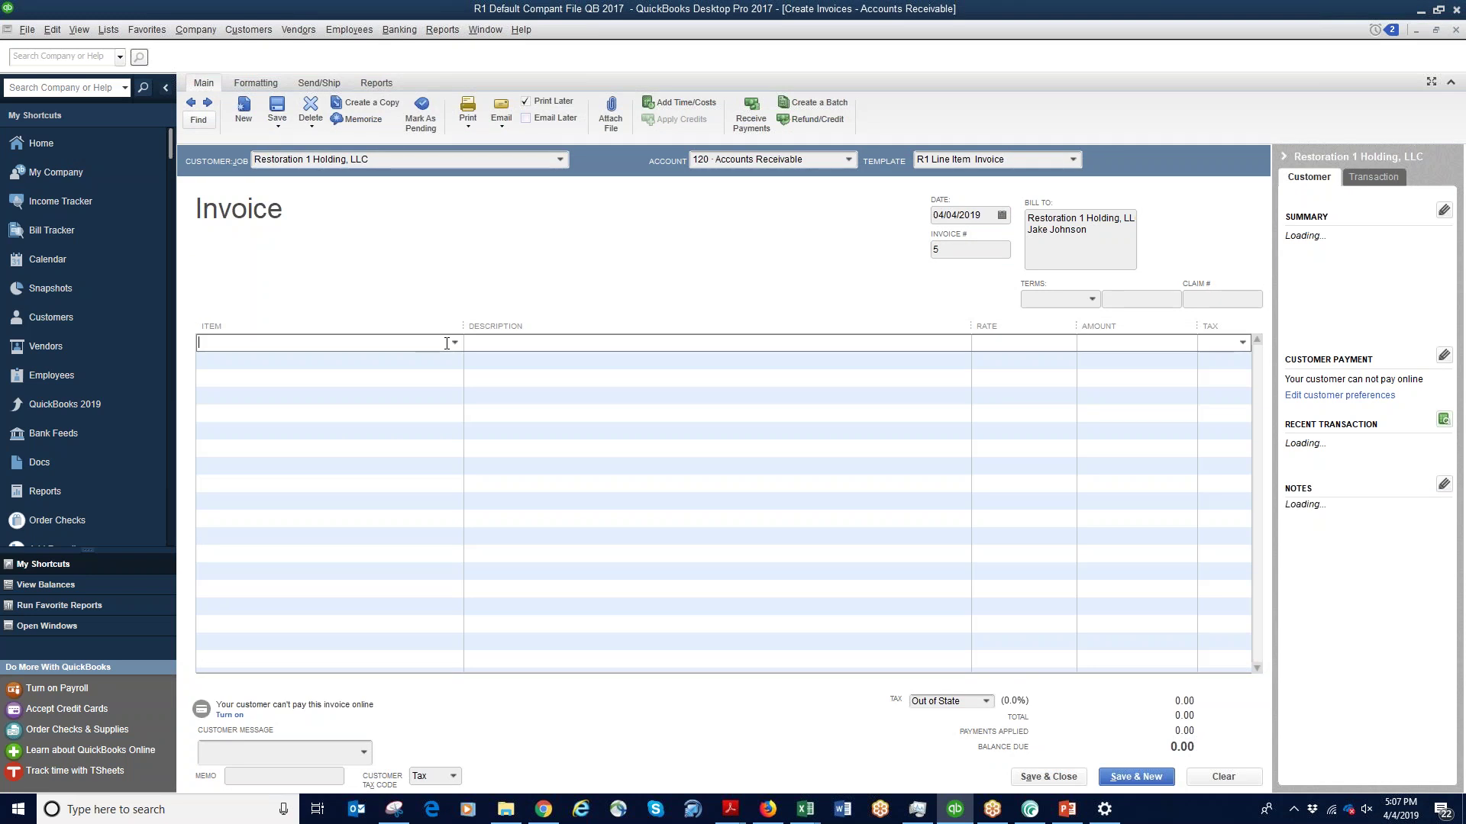
{"action": "left_click", "coordinate": [455, 343]}
{"action": "type", "text": "wa"}
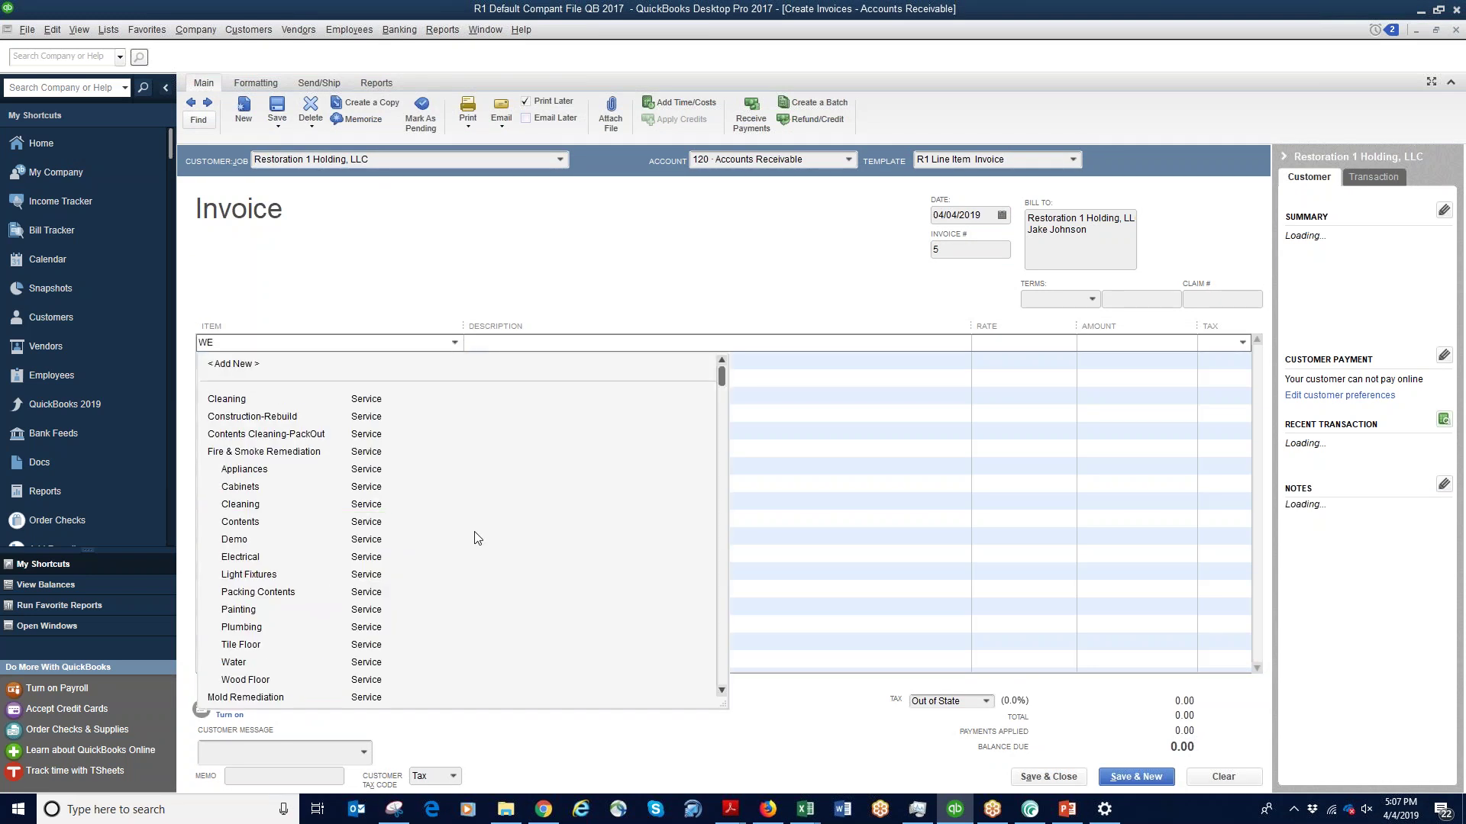
{"action": "type", "text": "ter Damage Mitigation"}
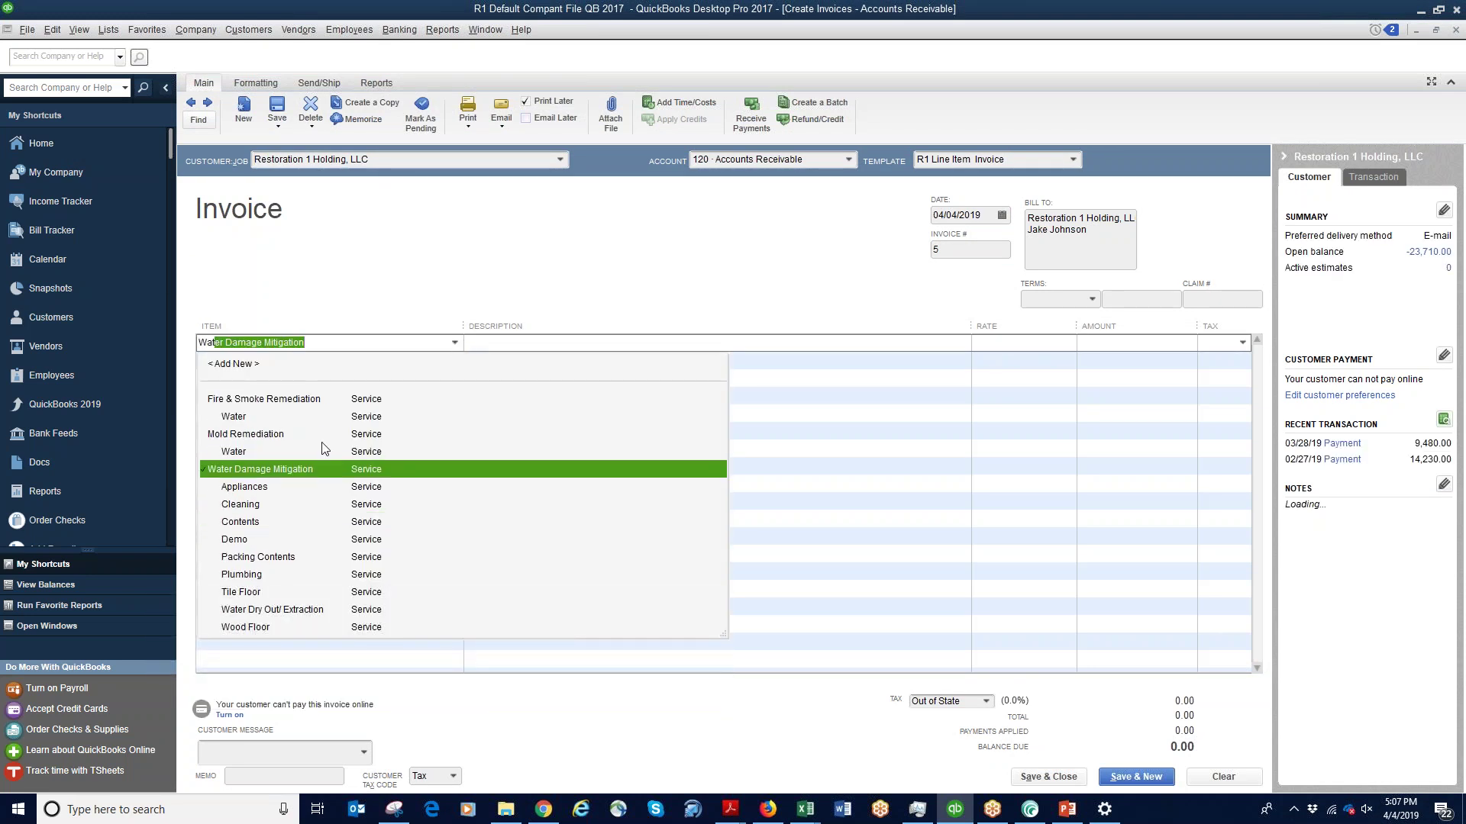
{"action": "key", "text": "Tab"}
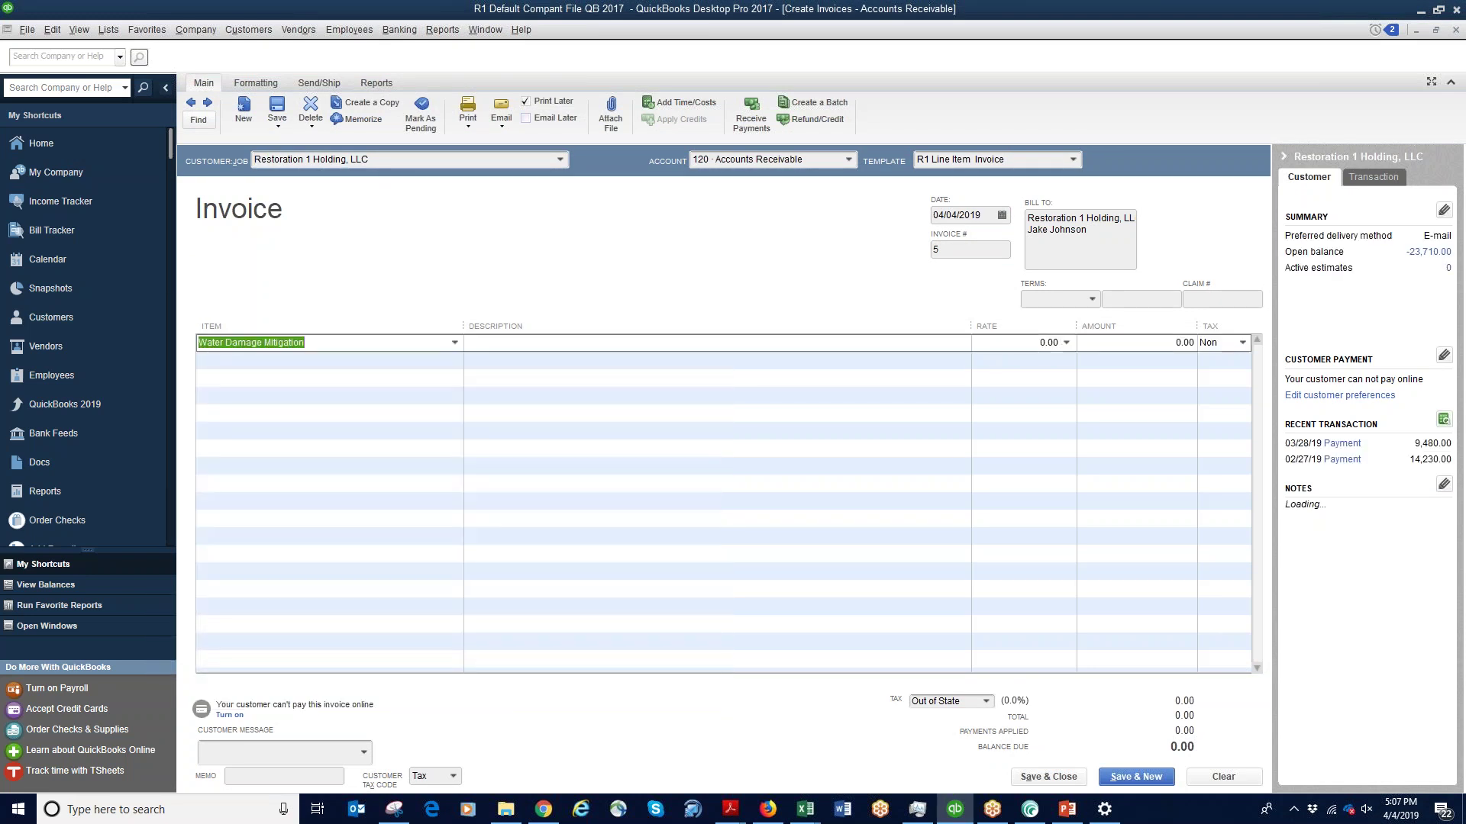
{"action": "left_click", "coordinate": [1030, 343]}
{"action": "type", "text": "10000"}
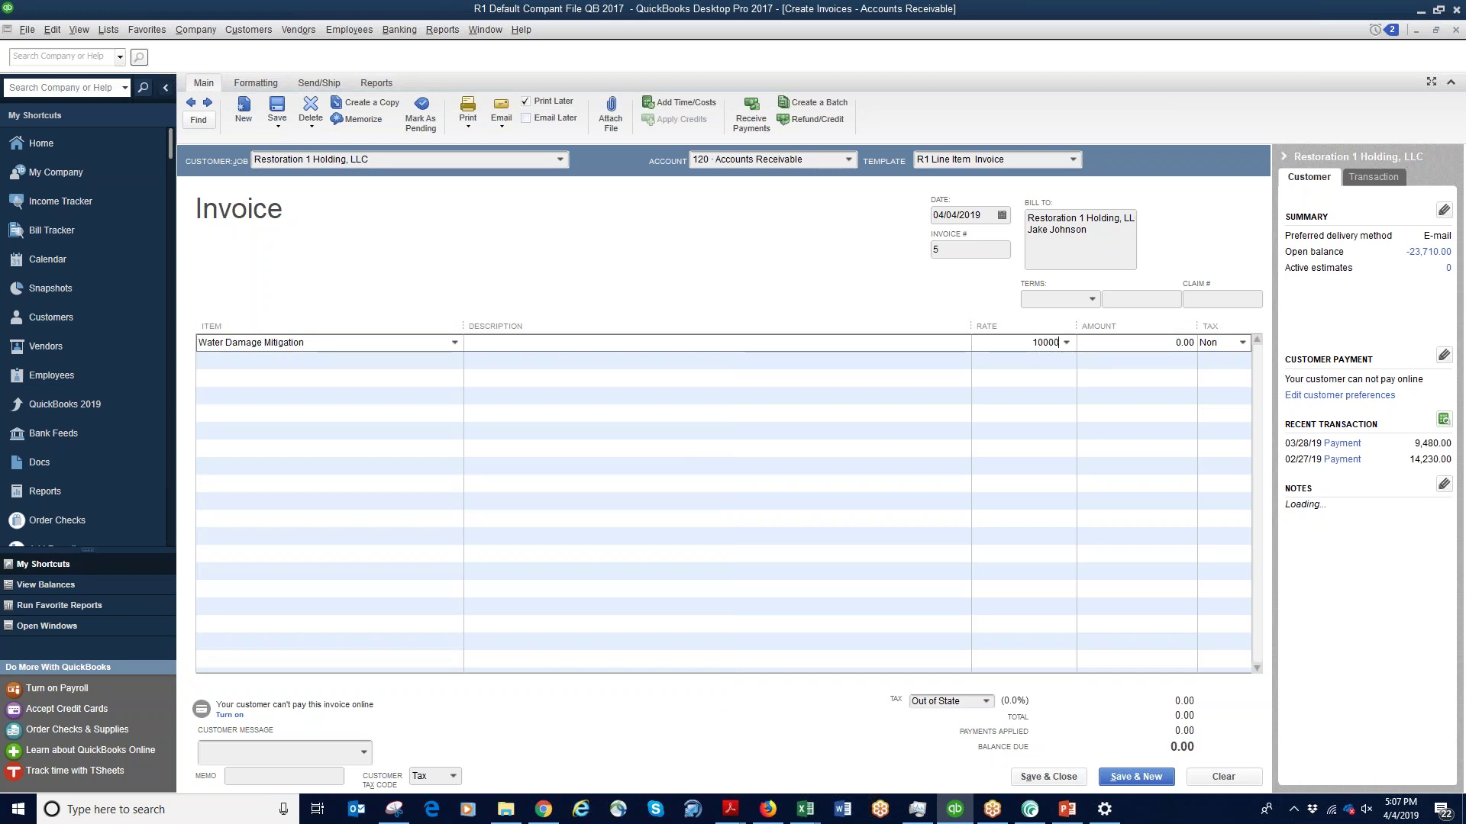
{"action": "left_click", "coordinate": [1161, 410]}
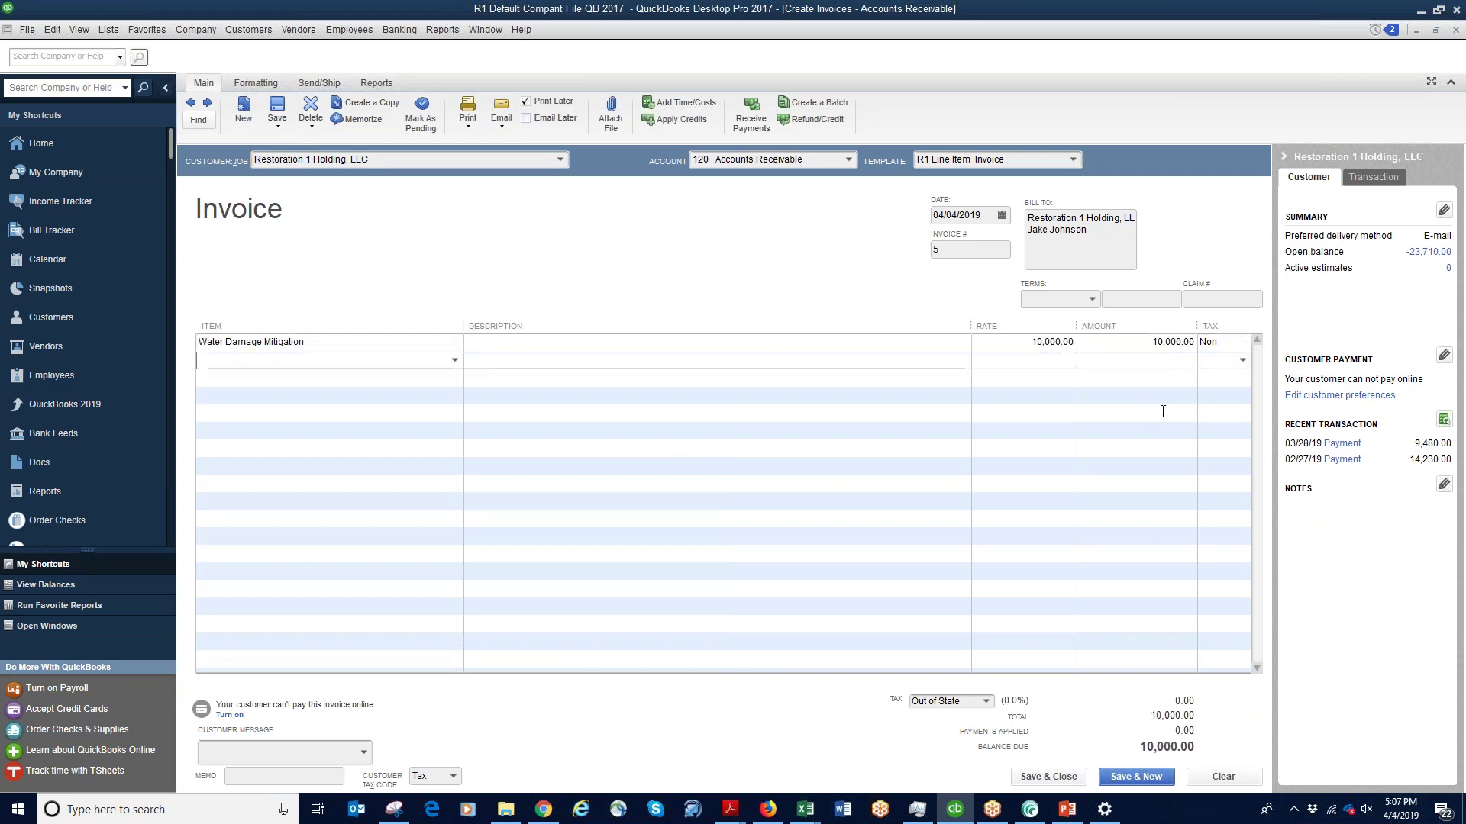
Add the R1 Claim Management Fees discount item as the invoice's second line
{"action": "left_click", "coordinate": [455, 361]}
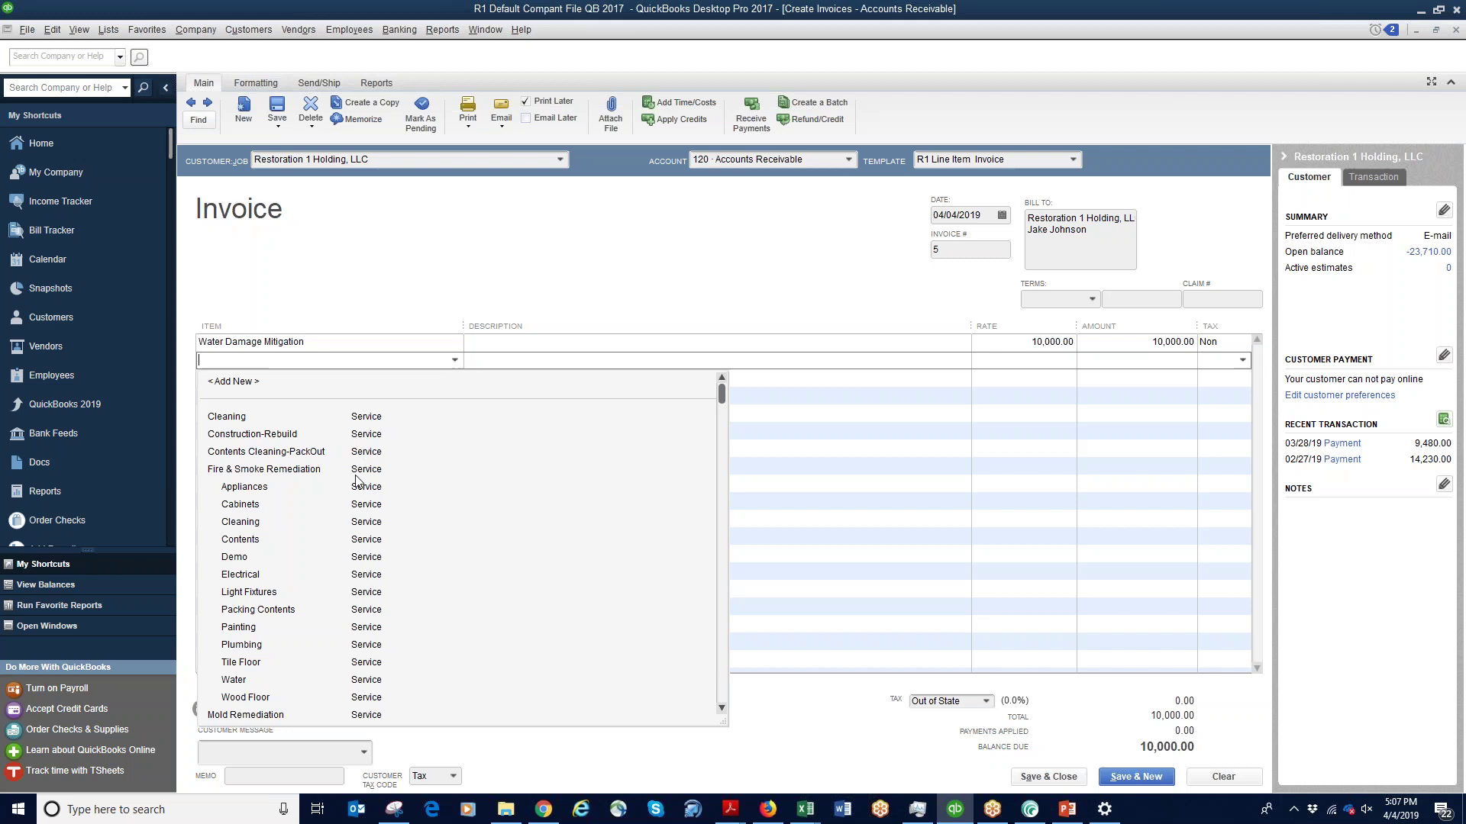
{"action": "scroll", "coordinate": [358, 465], "scroll_direction": "down", "scroll_amount": 8}
{"action": "scroll", "coordinate": [350, 487], "scroll_direction": "down", "scroll_amount": 1}
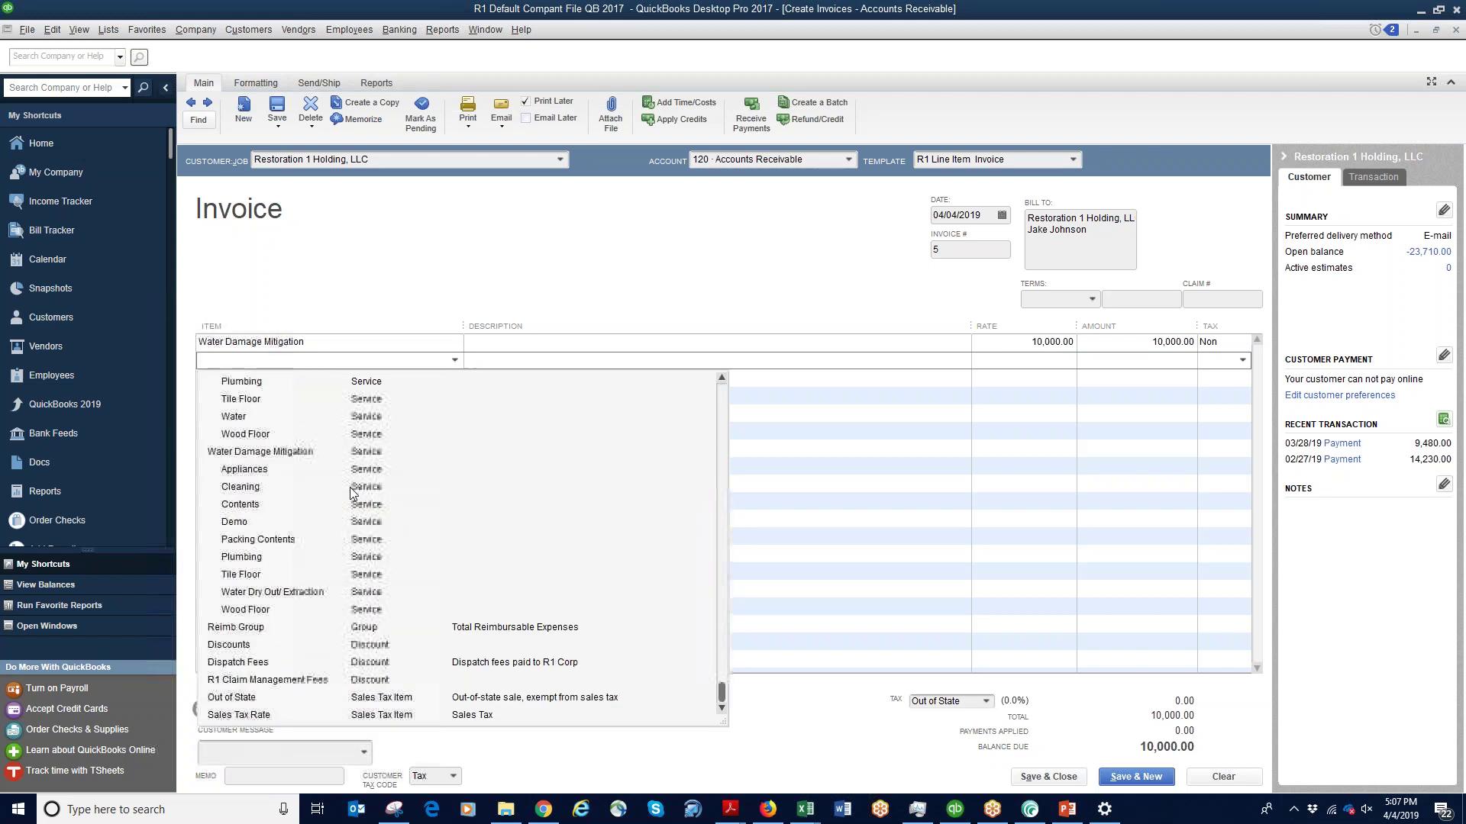
{"action": "left_click", "coordinate": [278, 679]}
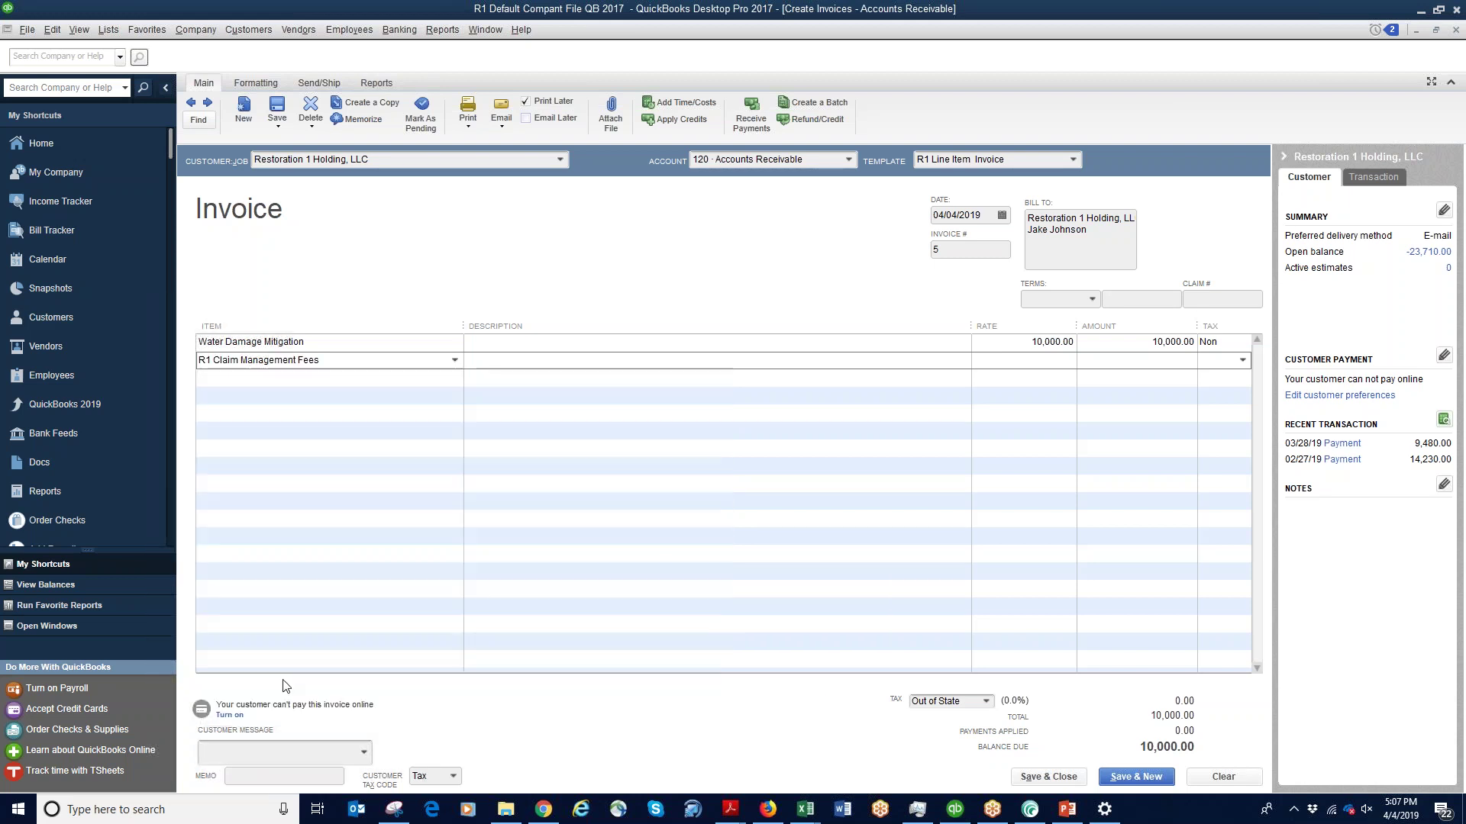
{"action": "left_click", "coordinate": [1046, 360]}
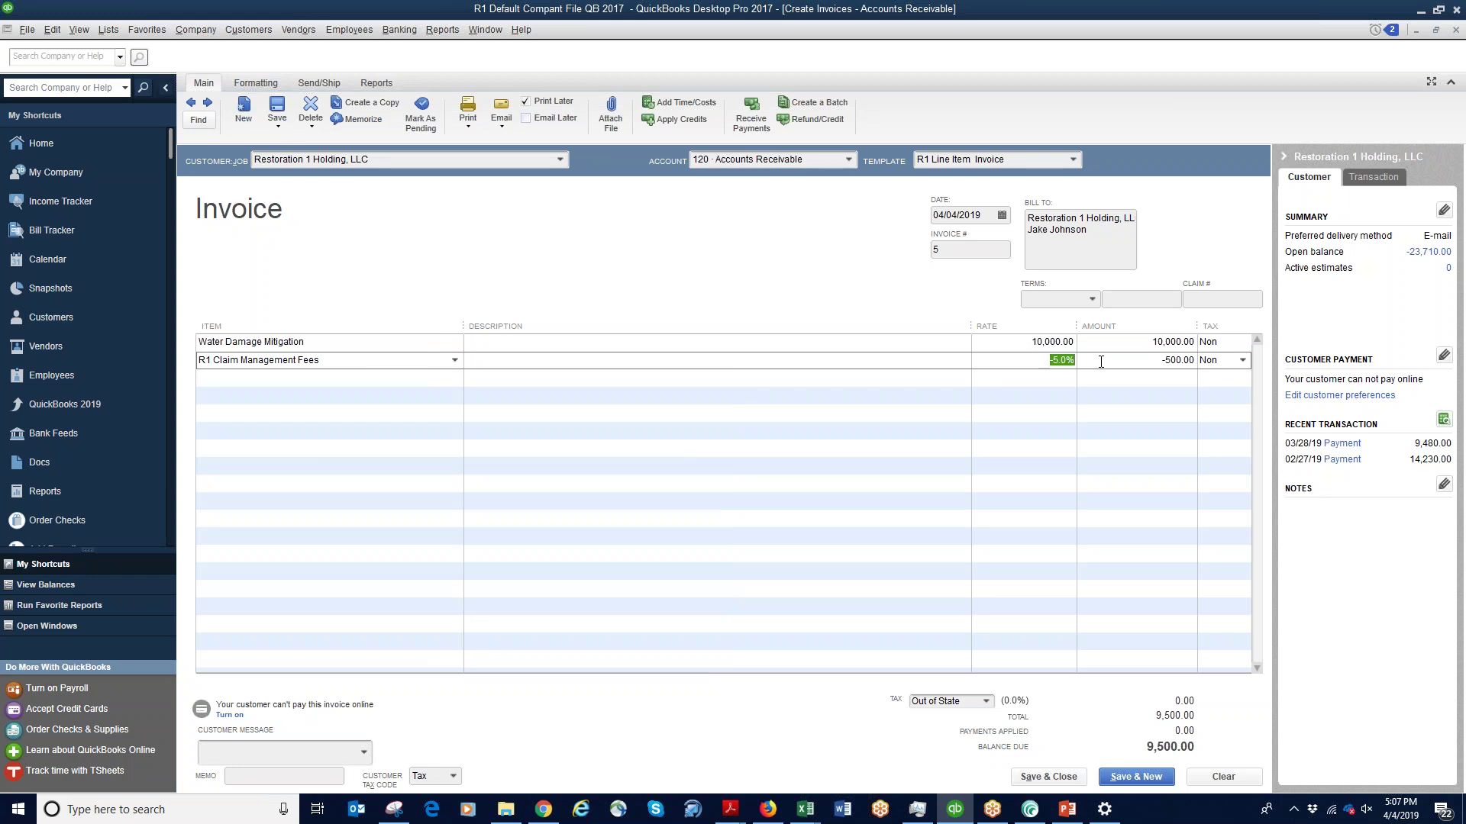
{"action": "left_click", "coordinate": [1176, 361]}
Add the Dispatch Fees discount item as the invoice's third line
{"action": "left_click", "coordinate": [417, 374]}
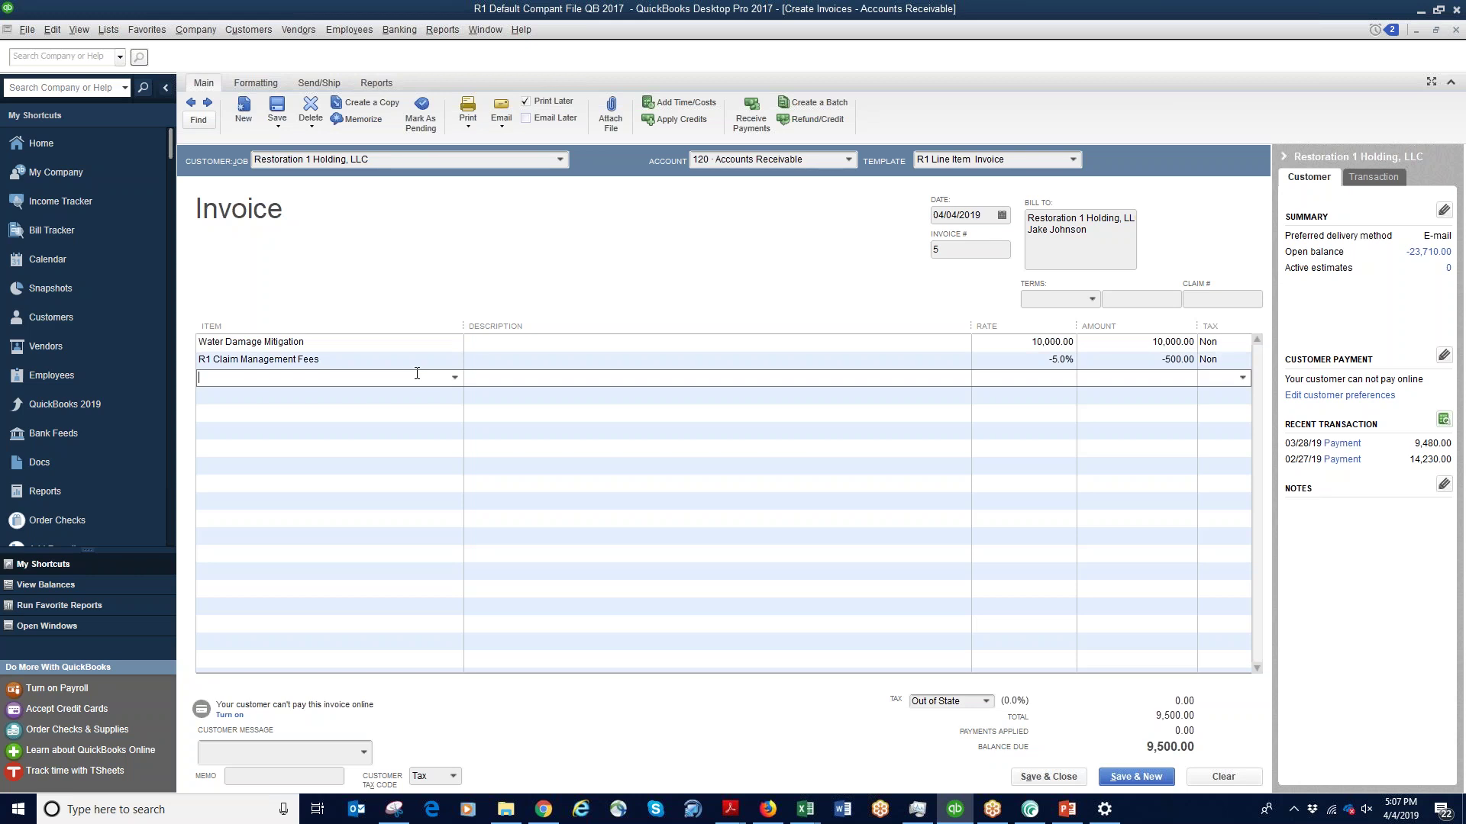
{"action": "left_click", "coordinate": [454, 378]}
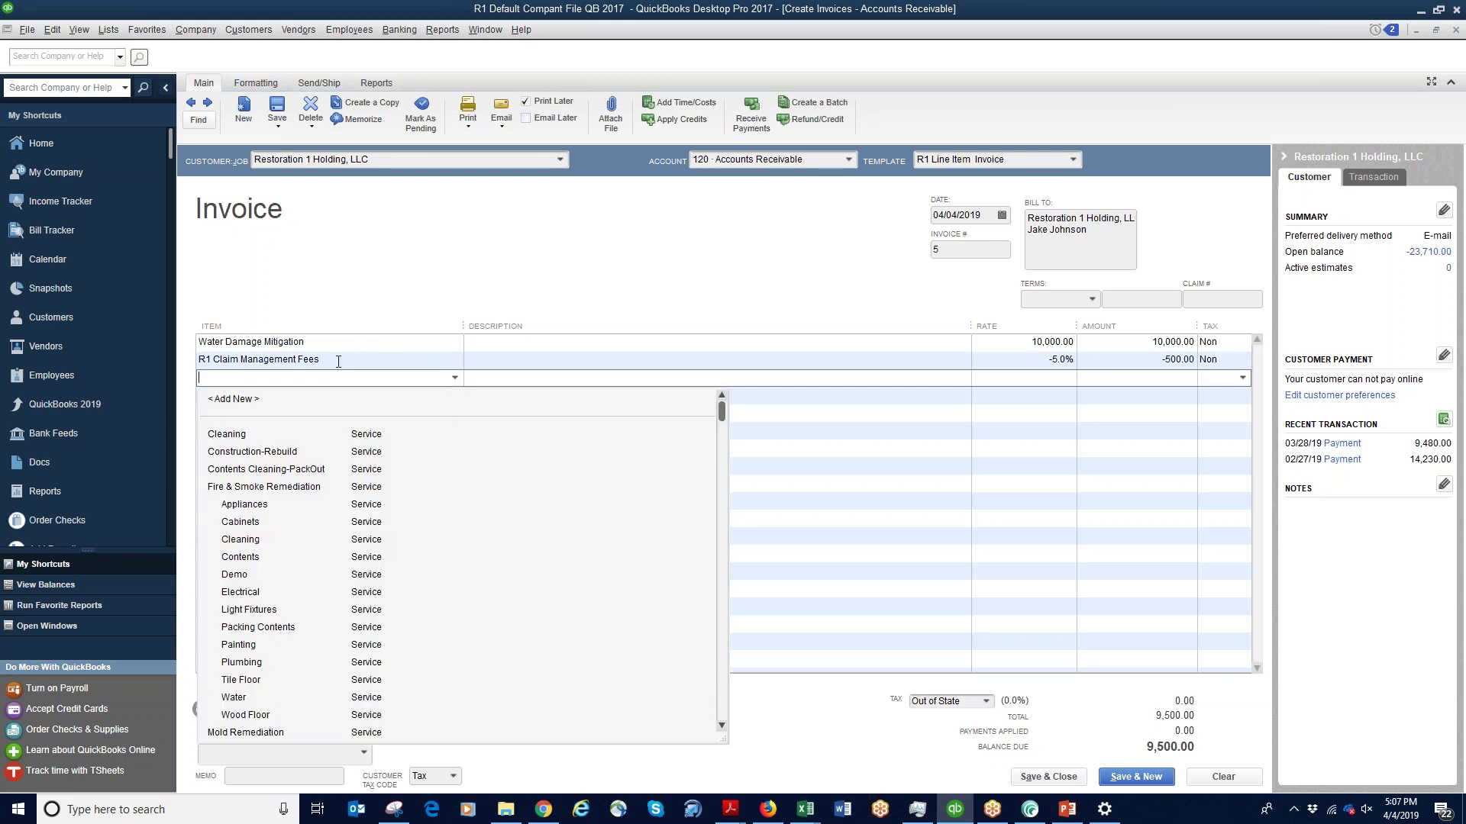
{"action": "scroll", "coordinate": [327, 611], "scroll_direction": "down", "scroll_amount": 12}
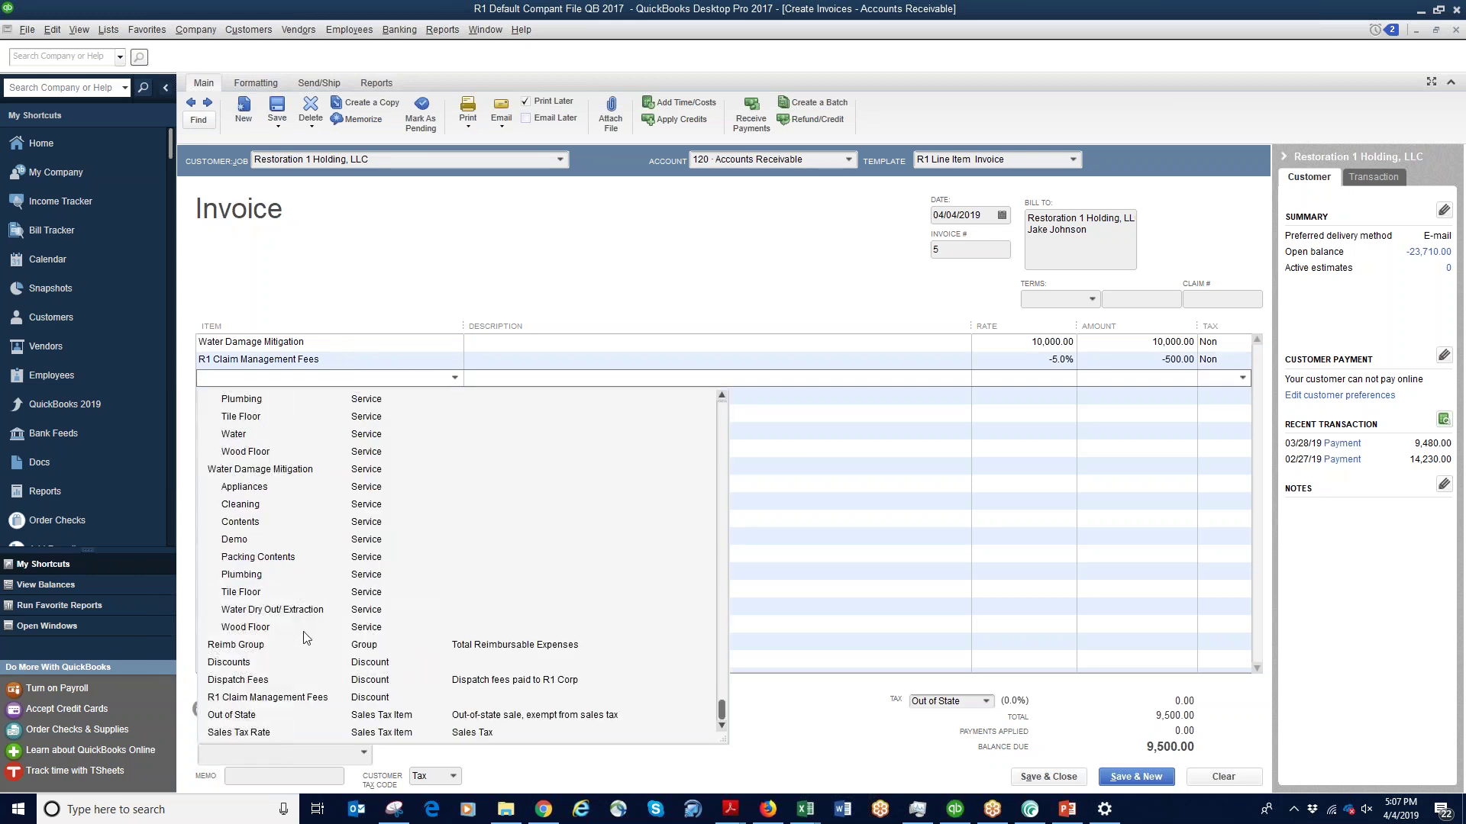
{"action": "left_click", "coordinate": [253, 685]}
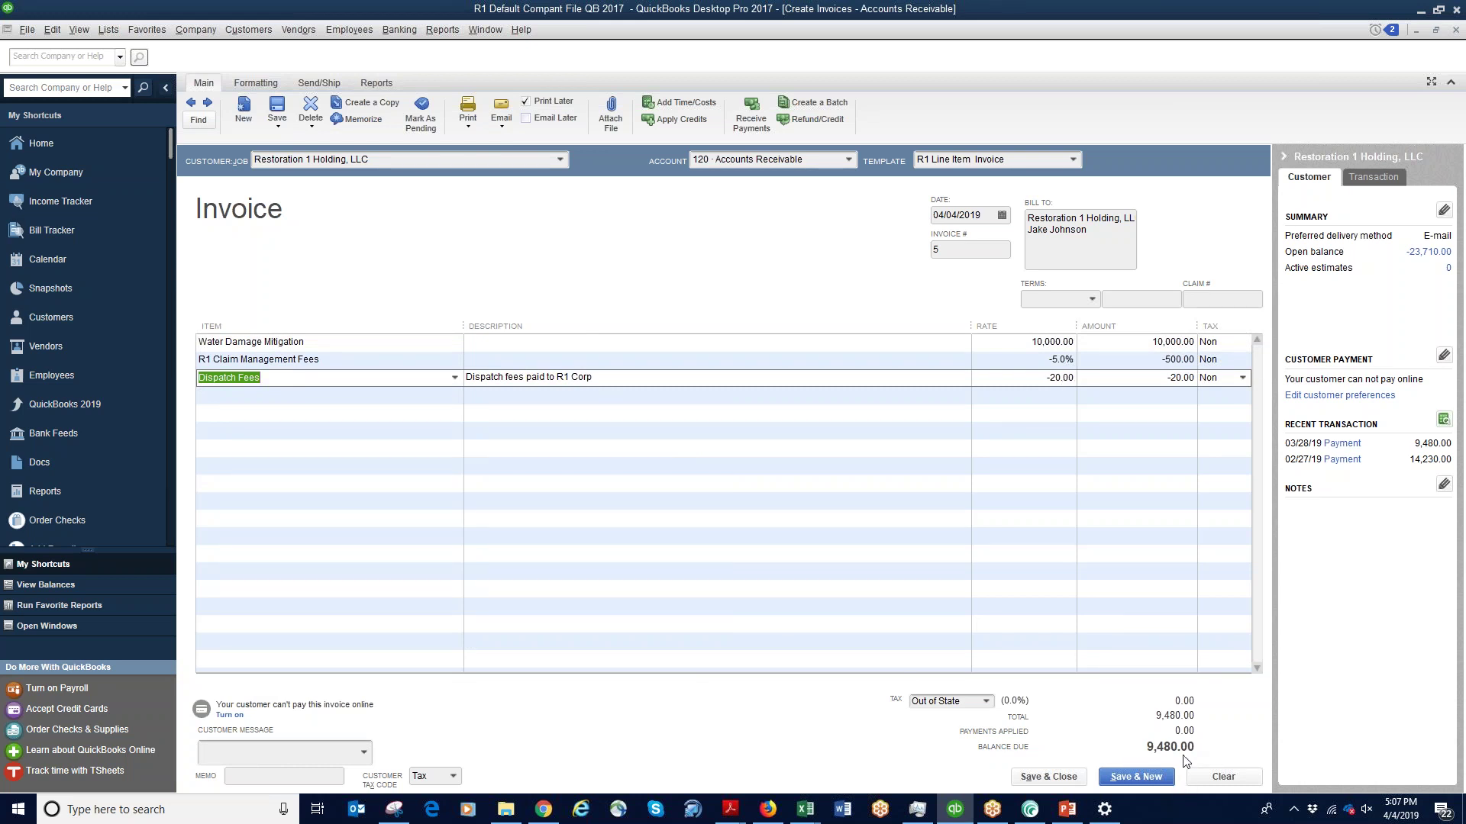
Save and close the invoice, skipping the spelling corrections and declining to apply the customer's available credits
{"action": "left_click", "coordinate": [1056, 779]}
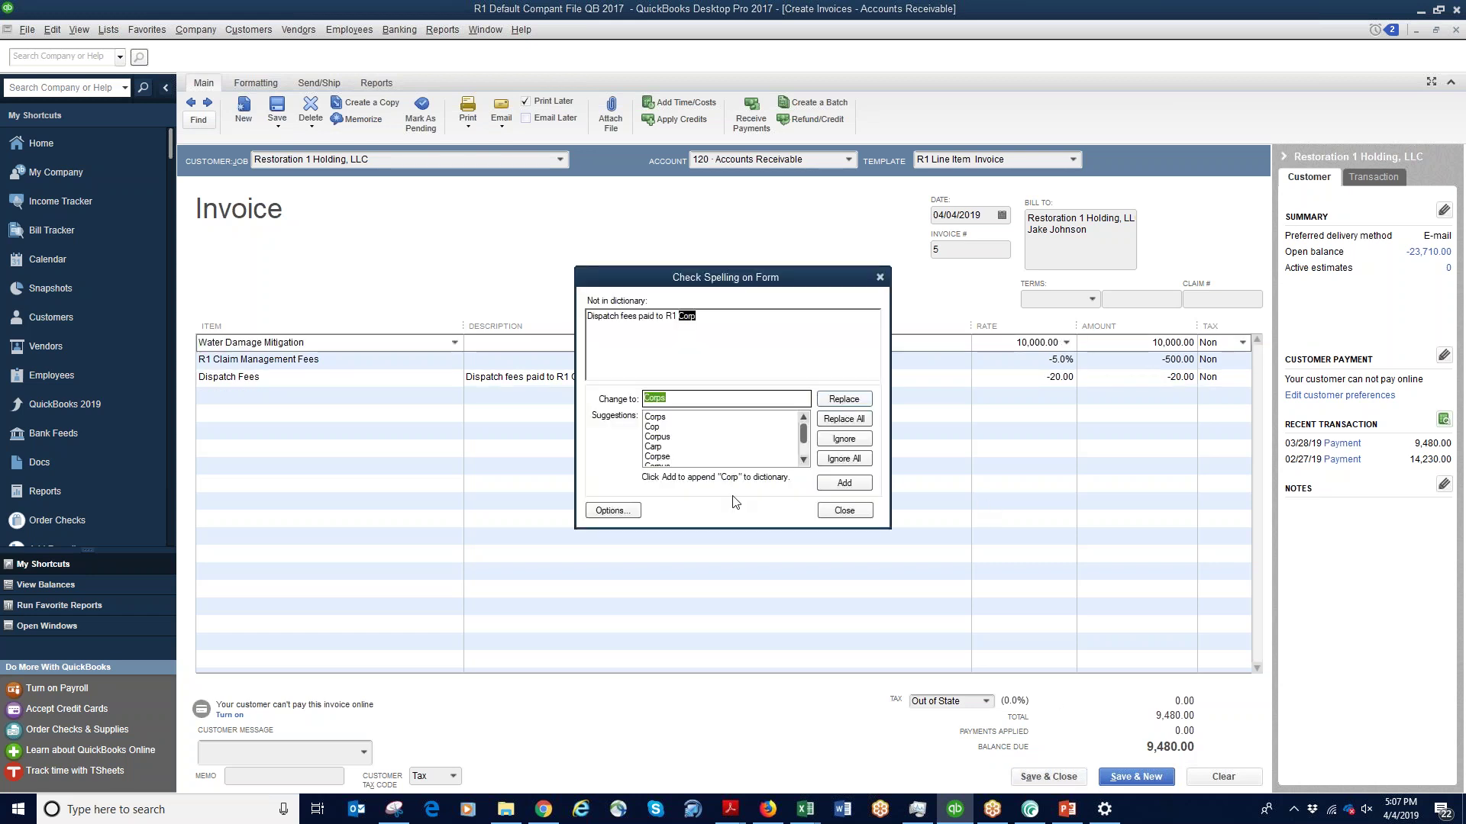
{"action": "left_click", "coordinate": [844, 510]}
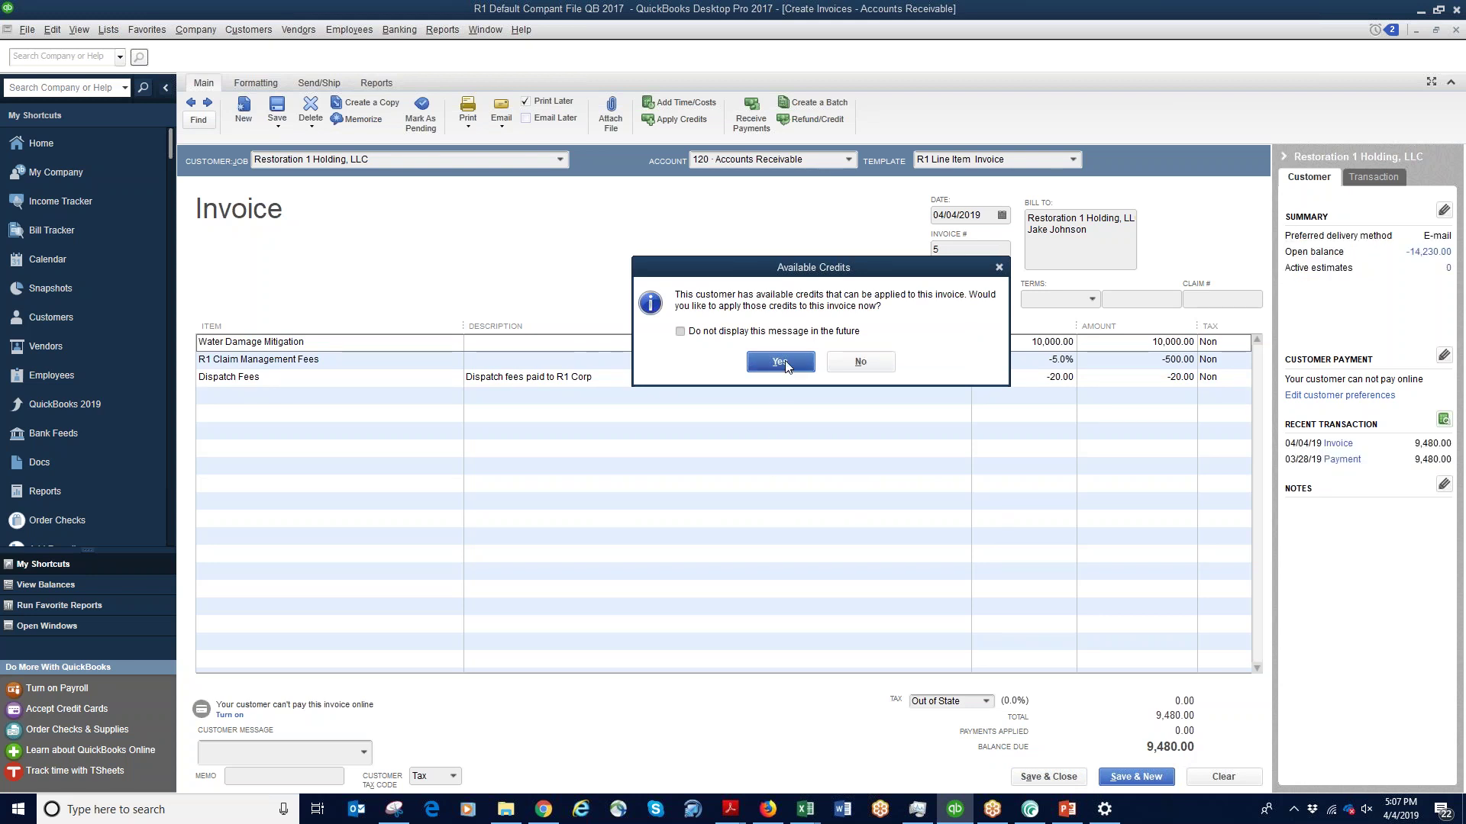
{"action": "left_click", "coordinate": [861, 362]}
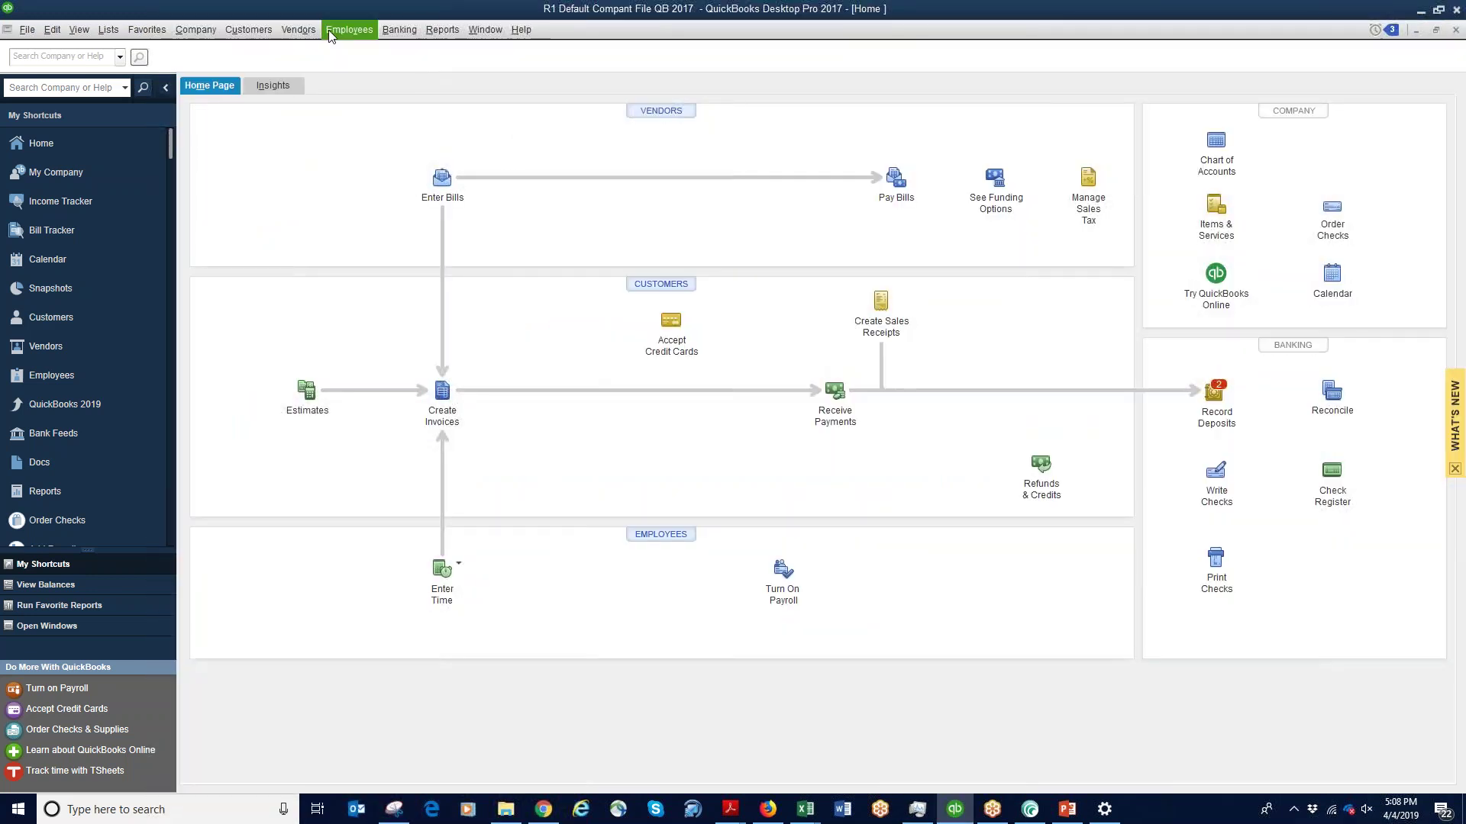
Run the Profit & Loss Standard report to check the invoice's income and fee postings
{"action": "left_click", "coordinate": [443, 31]}
{"action": "mouse_move", "coordinate": [529, 150]}
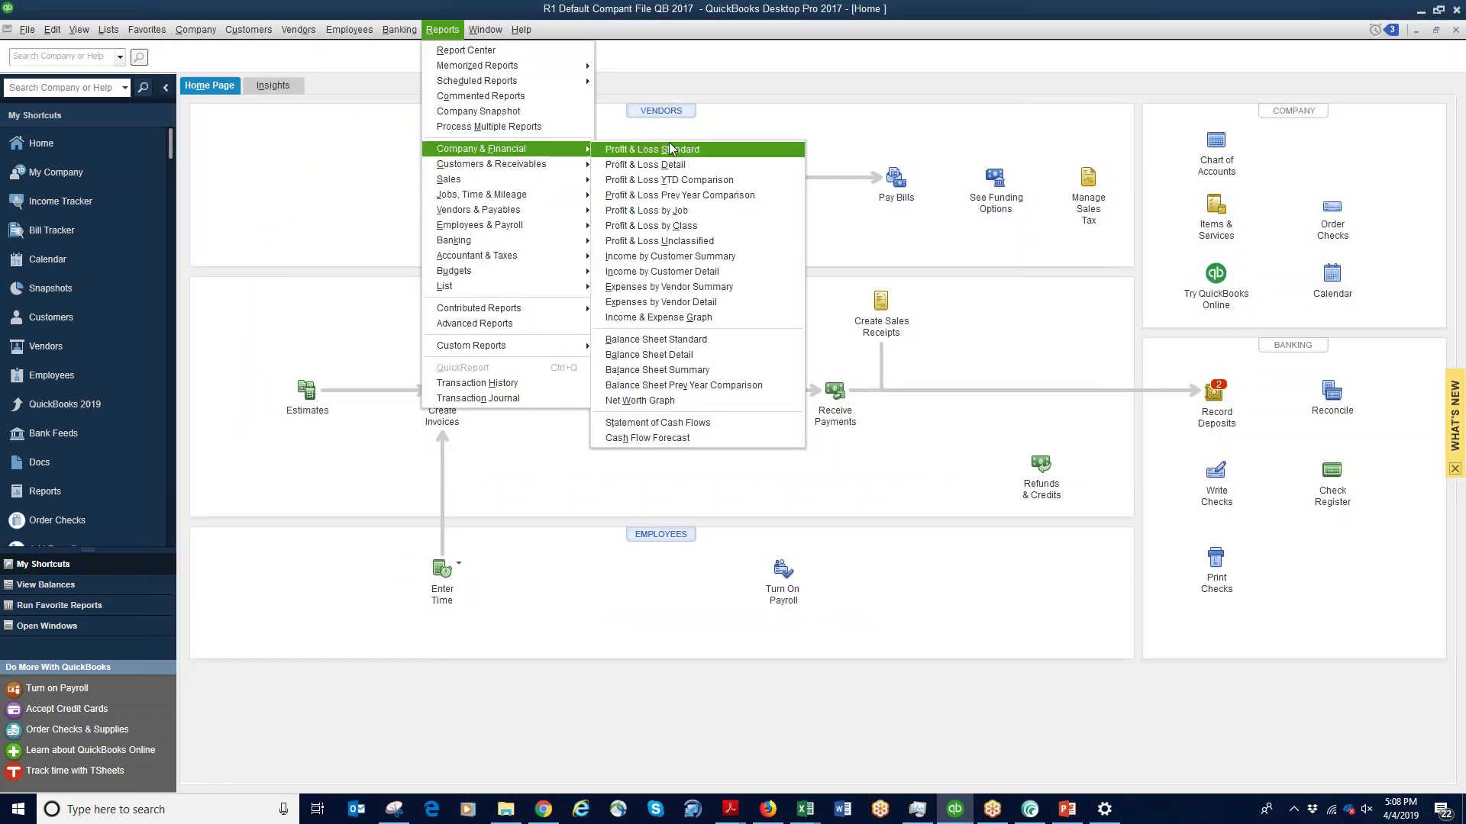
{"action": "left_click", "coordinate": [708, 157]}
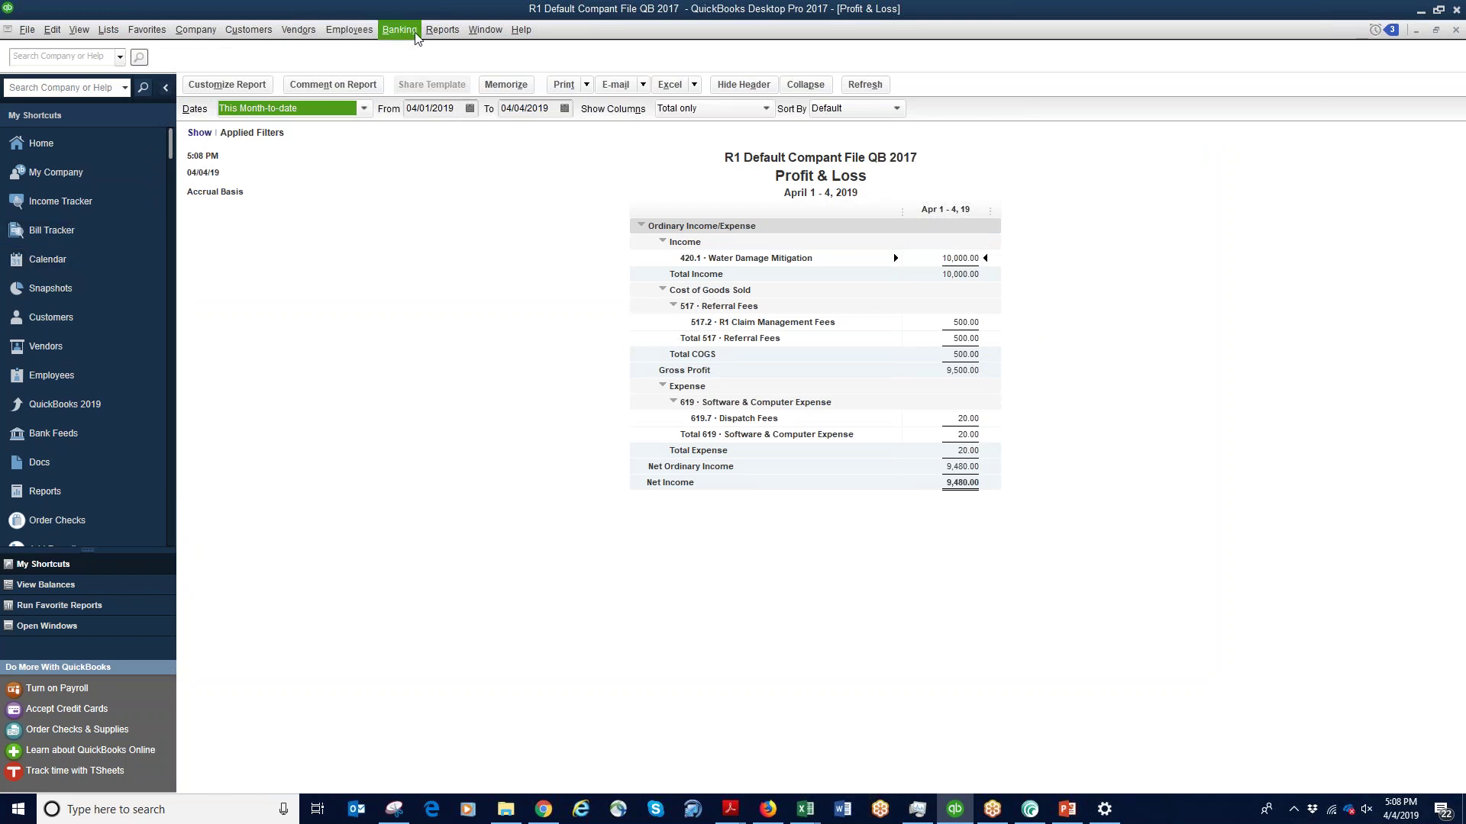
Run the Balance Sheet Standard report to review Accounts Receivable and Undeposited Funds
{"action": "left_click", "coordinate": [441, 31]}
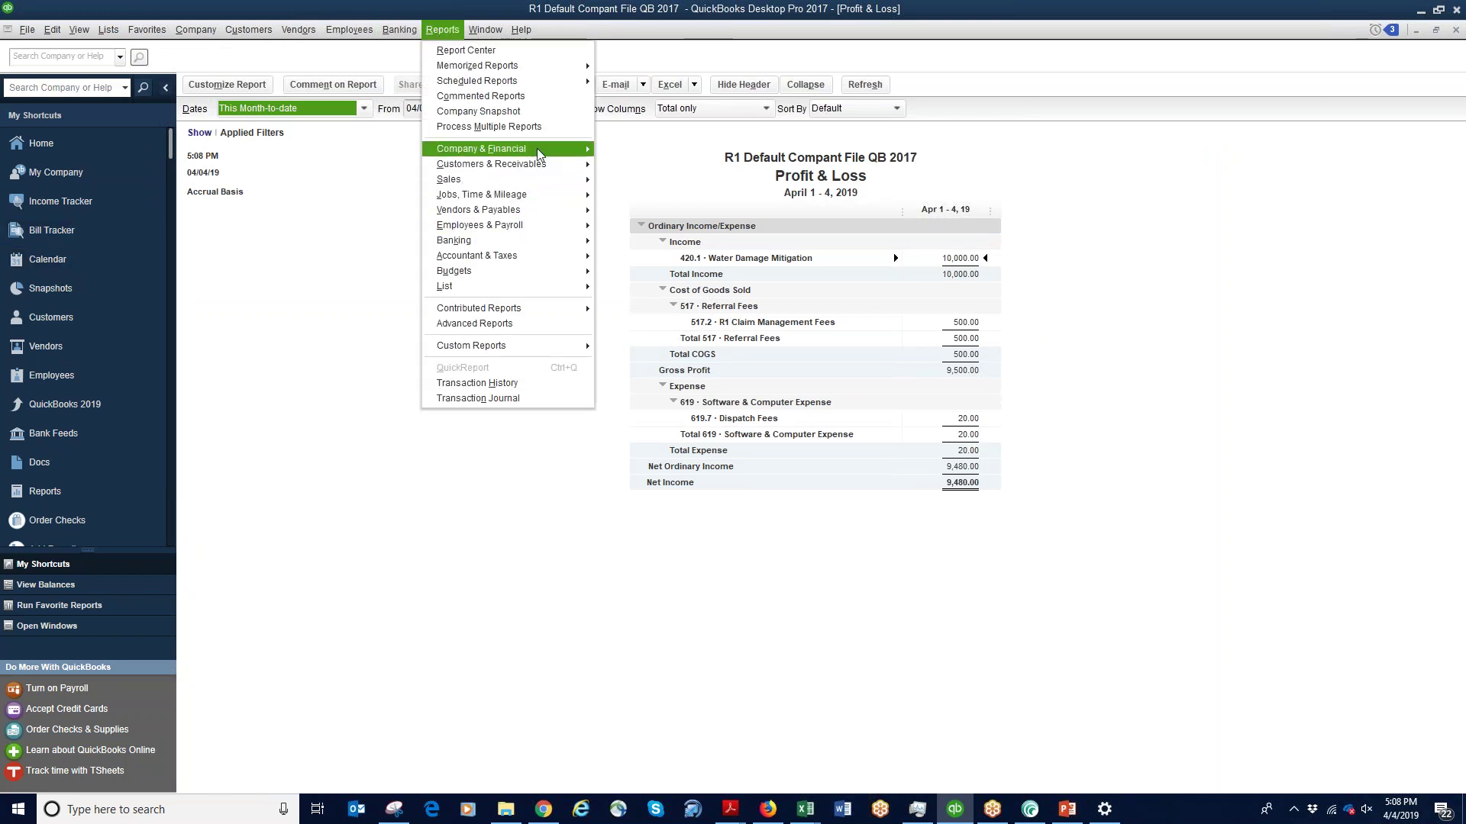
{"action": "mouse_move", "coordinate": [539, 149]}
{"action": "left_click", "coordinate": [655, 340]}
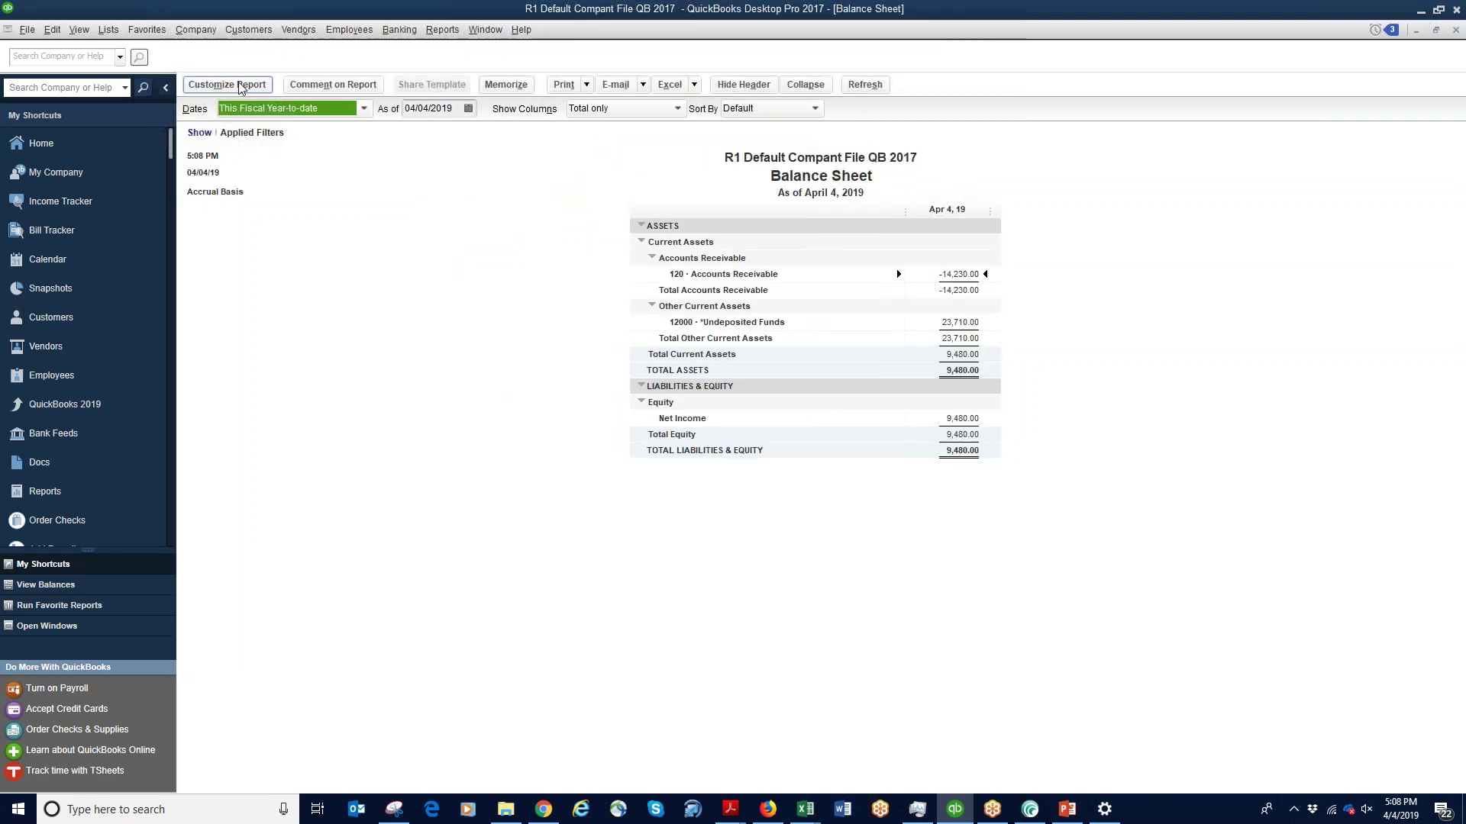
{"action": "left_click", "coordinate": [436, 30]}
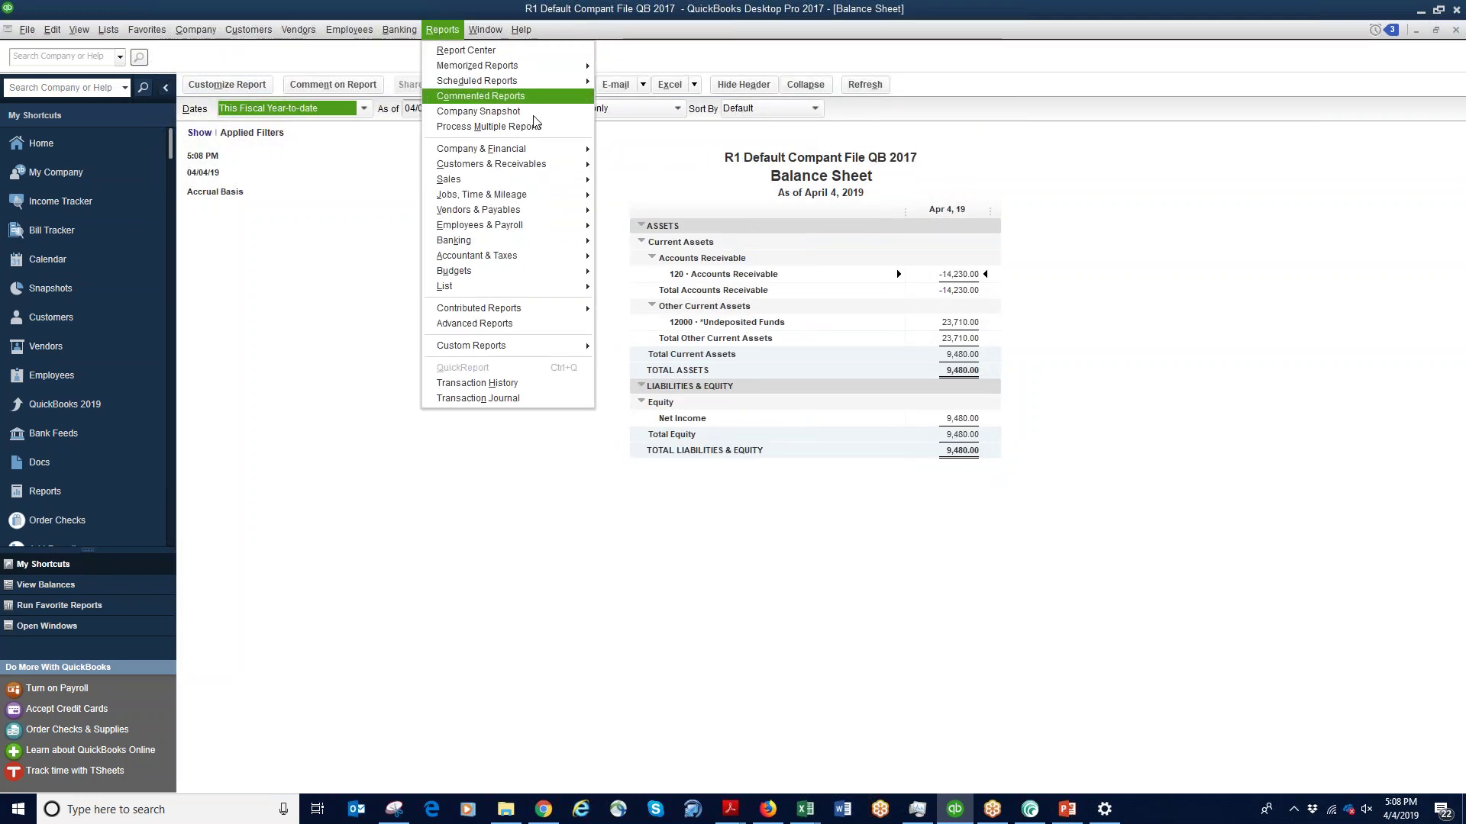
{"action": "mouse_move", "coordinate": [534, 149]}
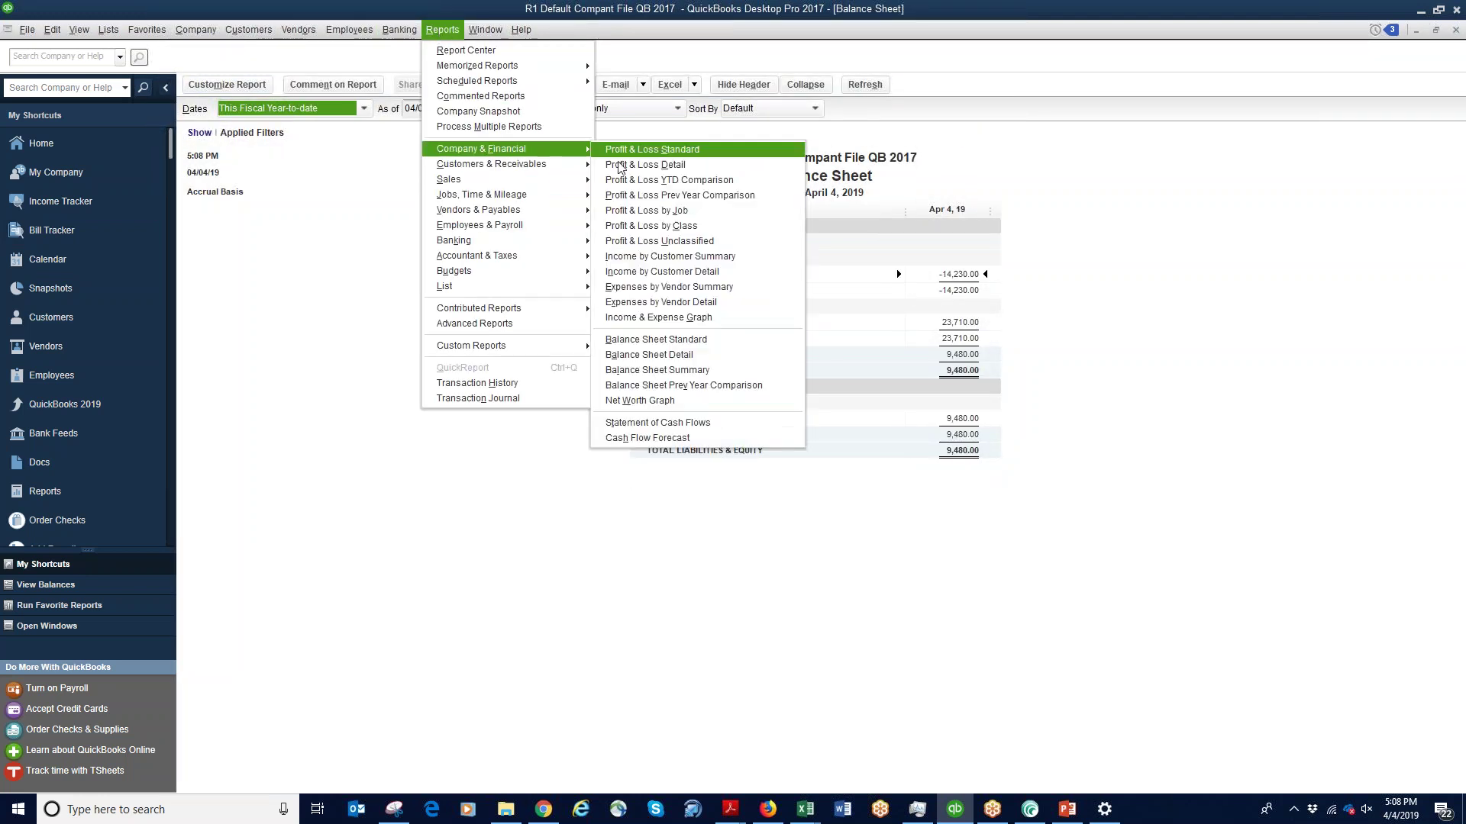
{"action": "left_click", "coordinate": [647, 345]}
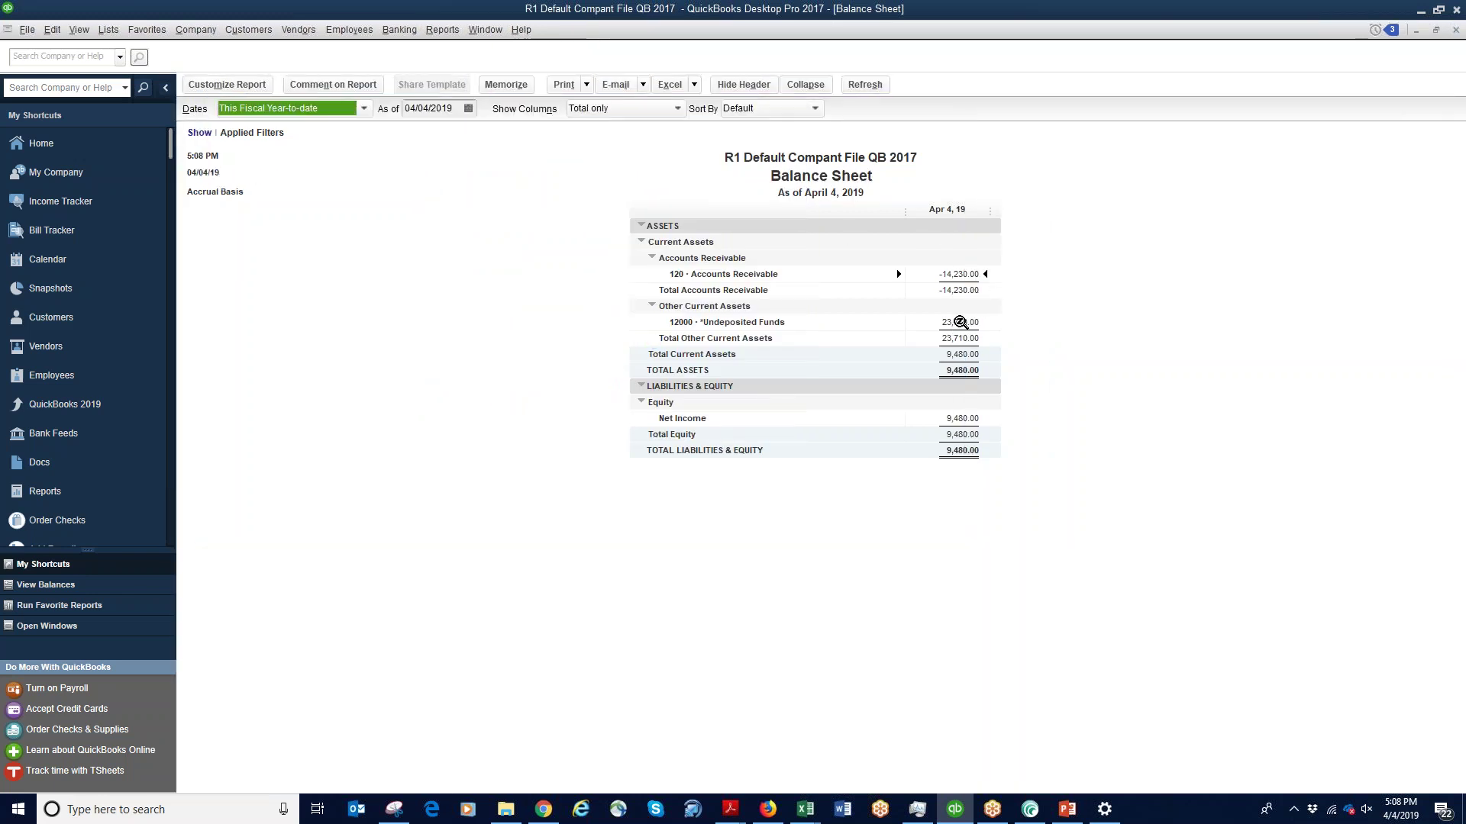
Drill down from the Accounts Receivable balance to its transactions and examine invoice 5
{"action": "double_click", "coordinate": [967, 276]}
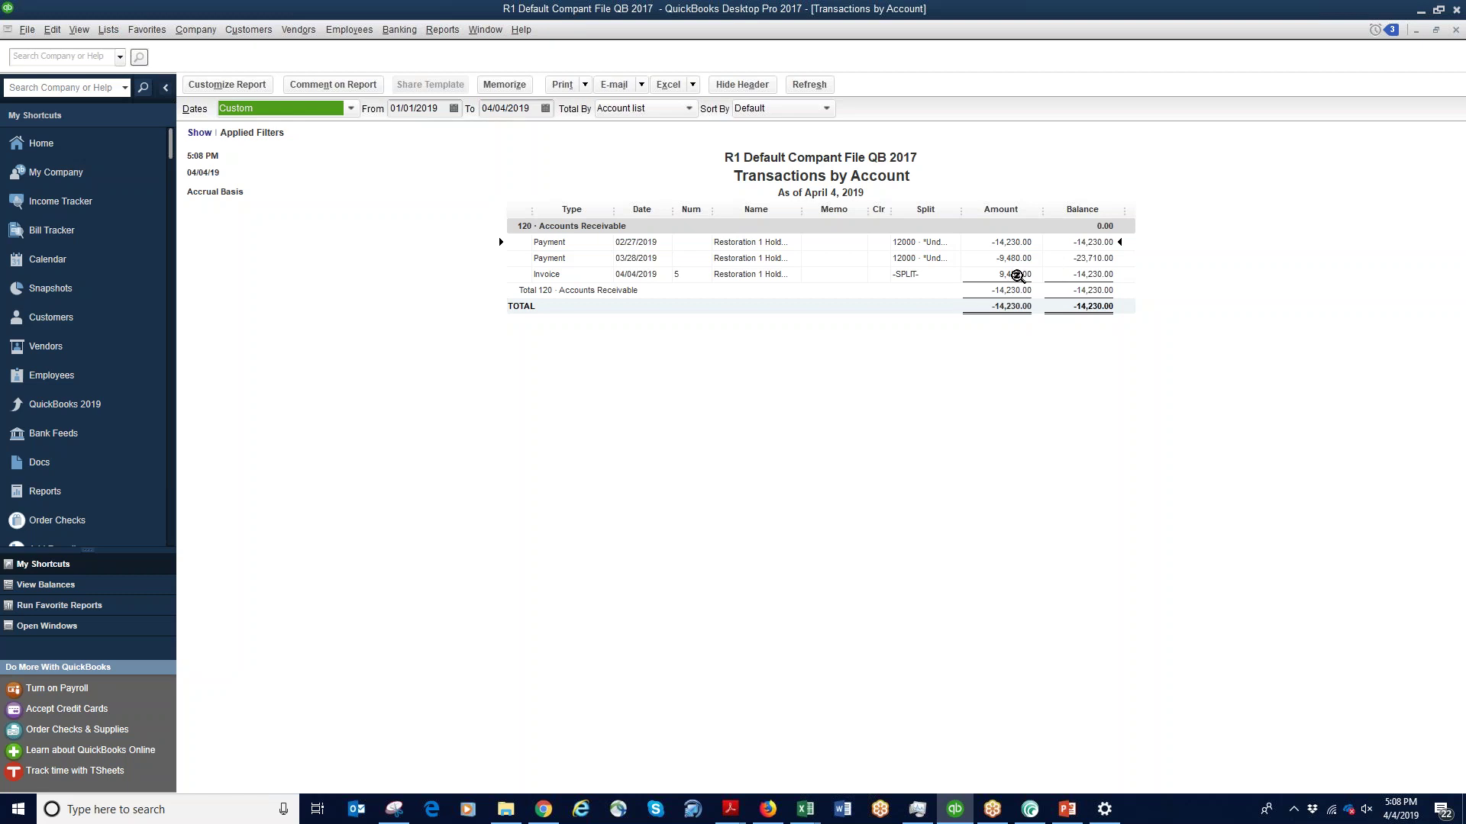
{"action": "double_click", "coordinate": [1017, 275]}
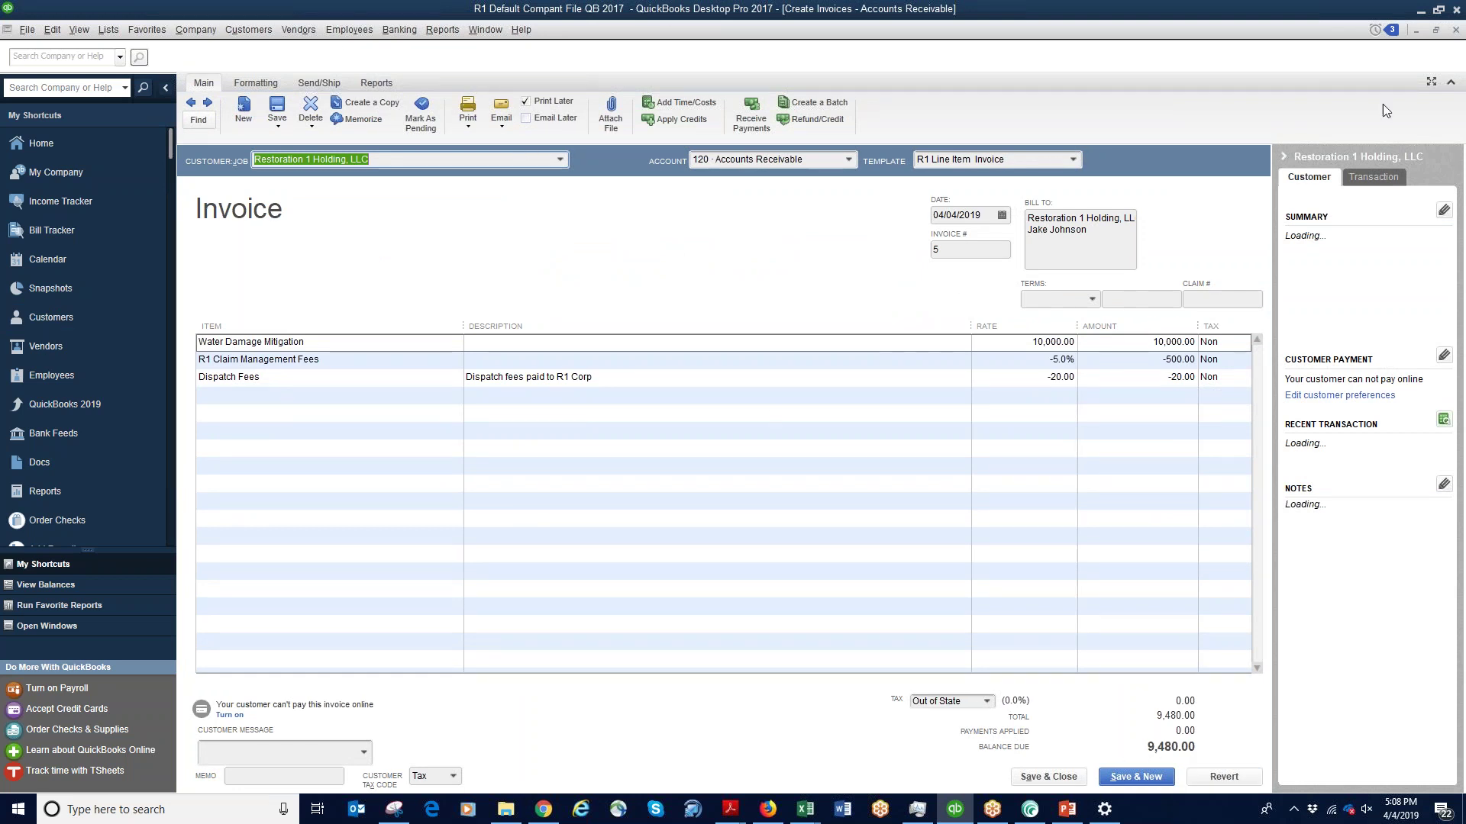
{"action": "left_click", "coordinate": [1455, 29]}
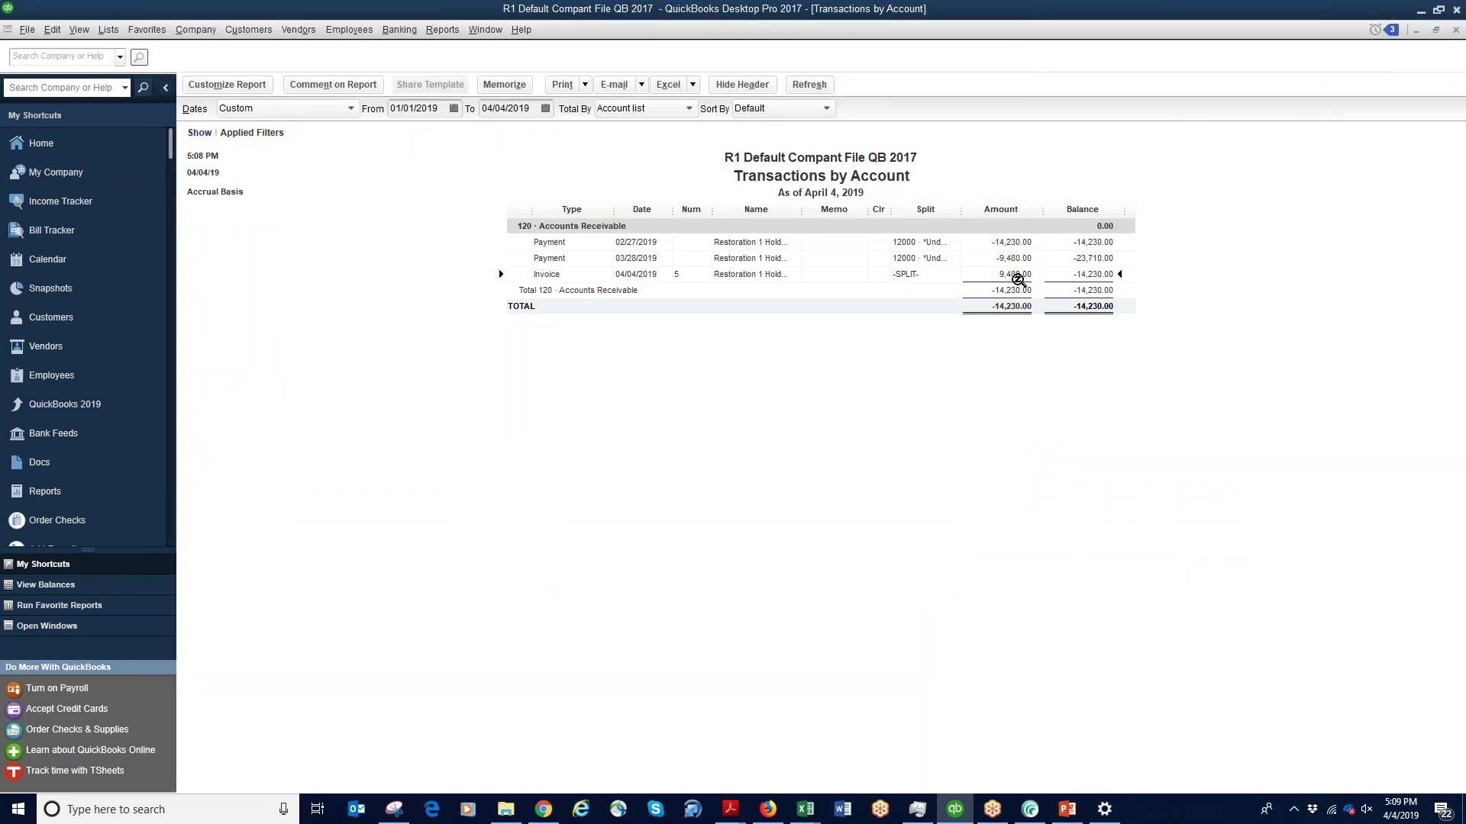
{"action": "double_click", "coordinate": [539, 275]}
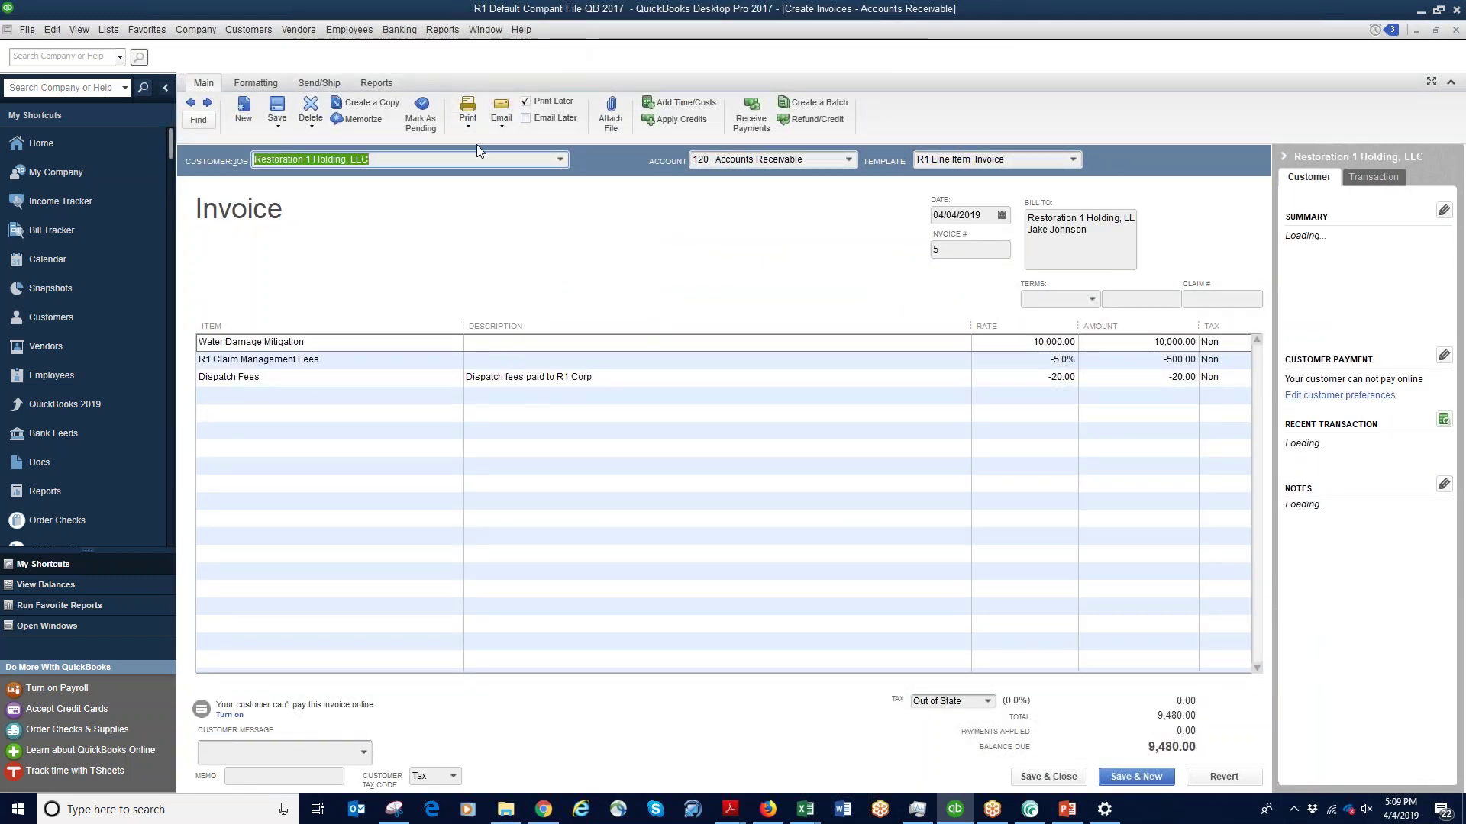
Receive a payment from Restoration 1 Holding, LLC for the full amount of invoice 5, then save and close it
{"action": "left_click", "coordinate": [30, 144]}
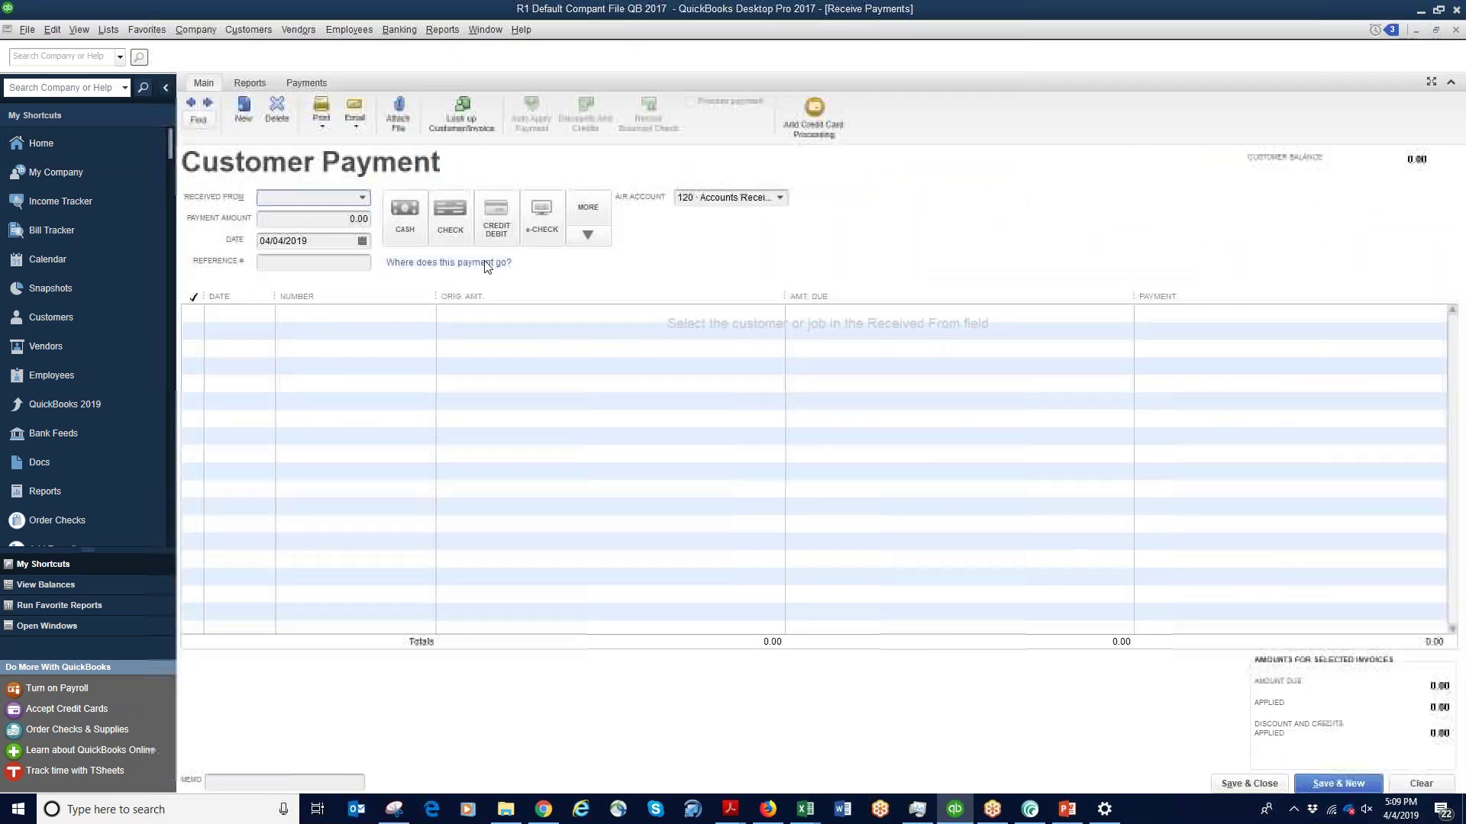
{"action": "left_click", "coordinate": [362, 198]}
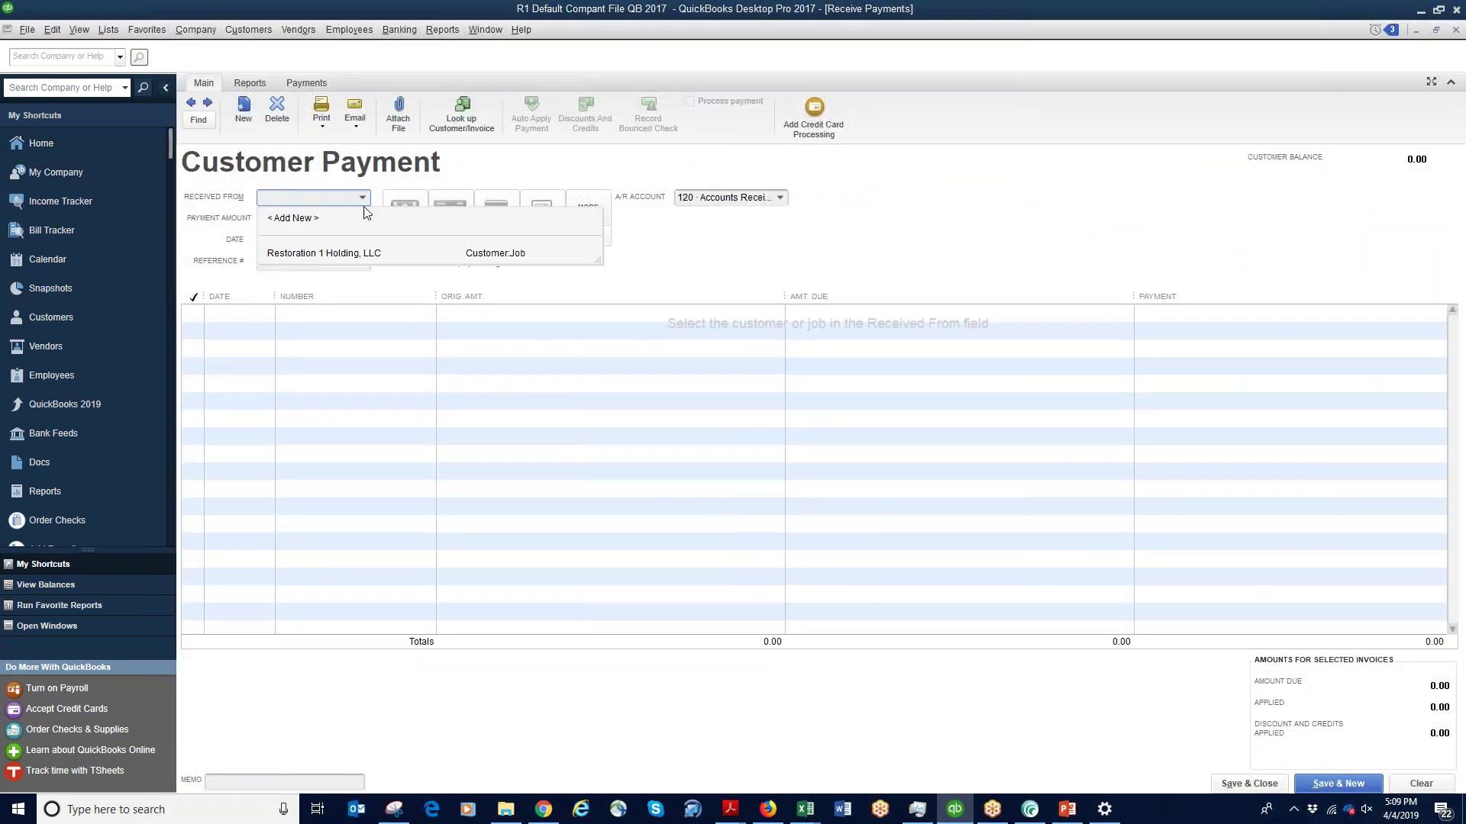
{"action": "left_click", "coordinate": [346, 255]}
{"action": "left_click", "coordinate": [211, 317]}
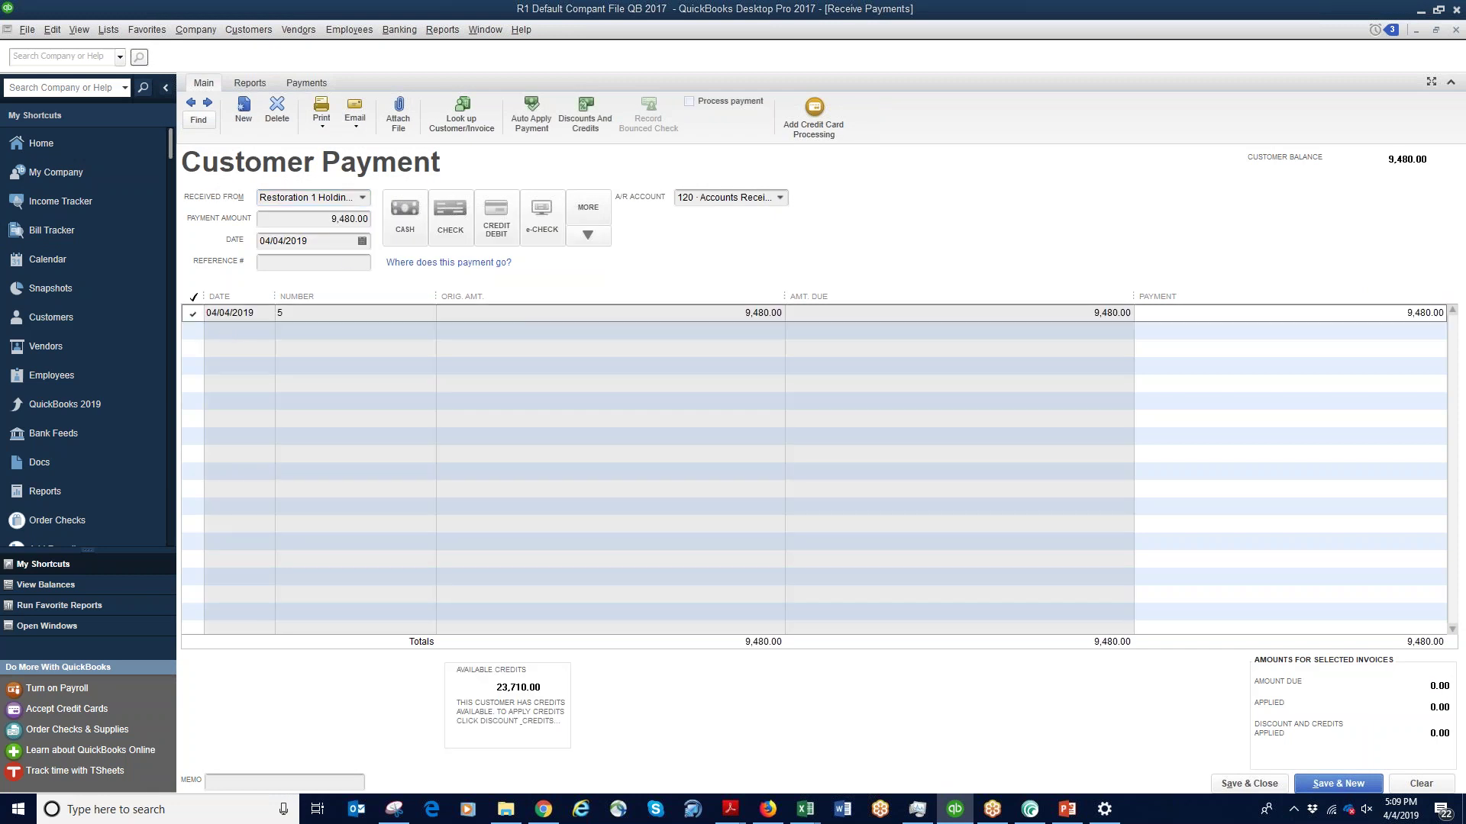
{"action": "left_click", "coordinate": [781, 386]}
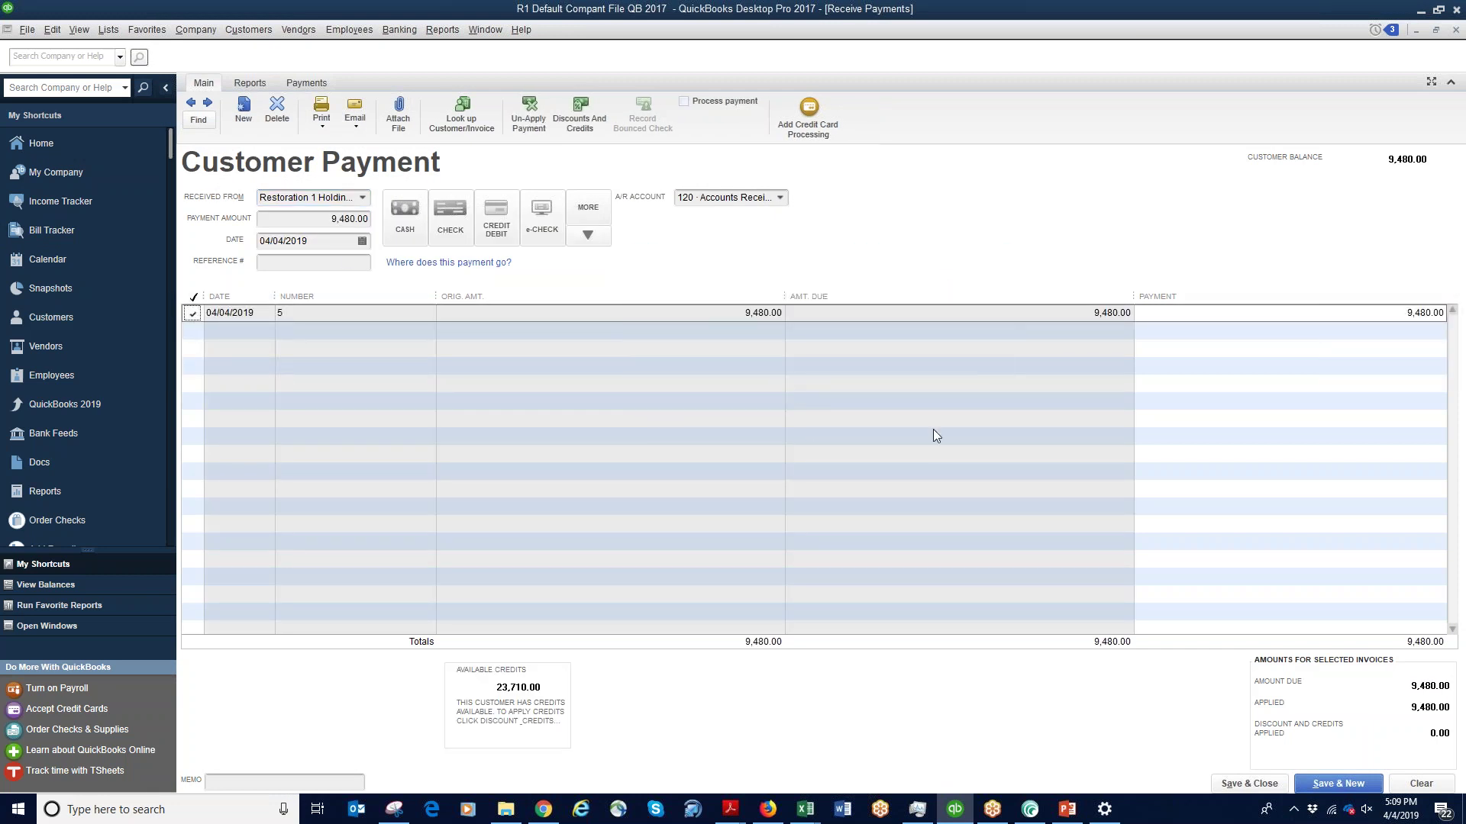
{"action": "left_click", "coordinate": [1263, 790]}
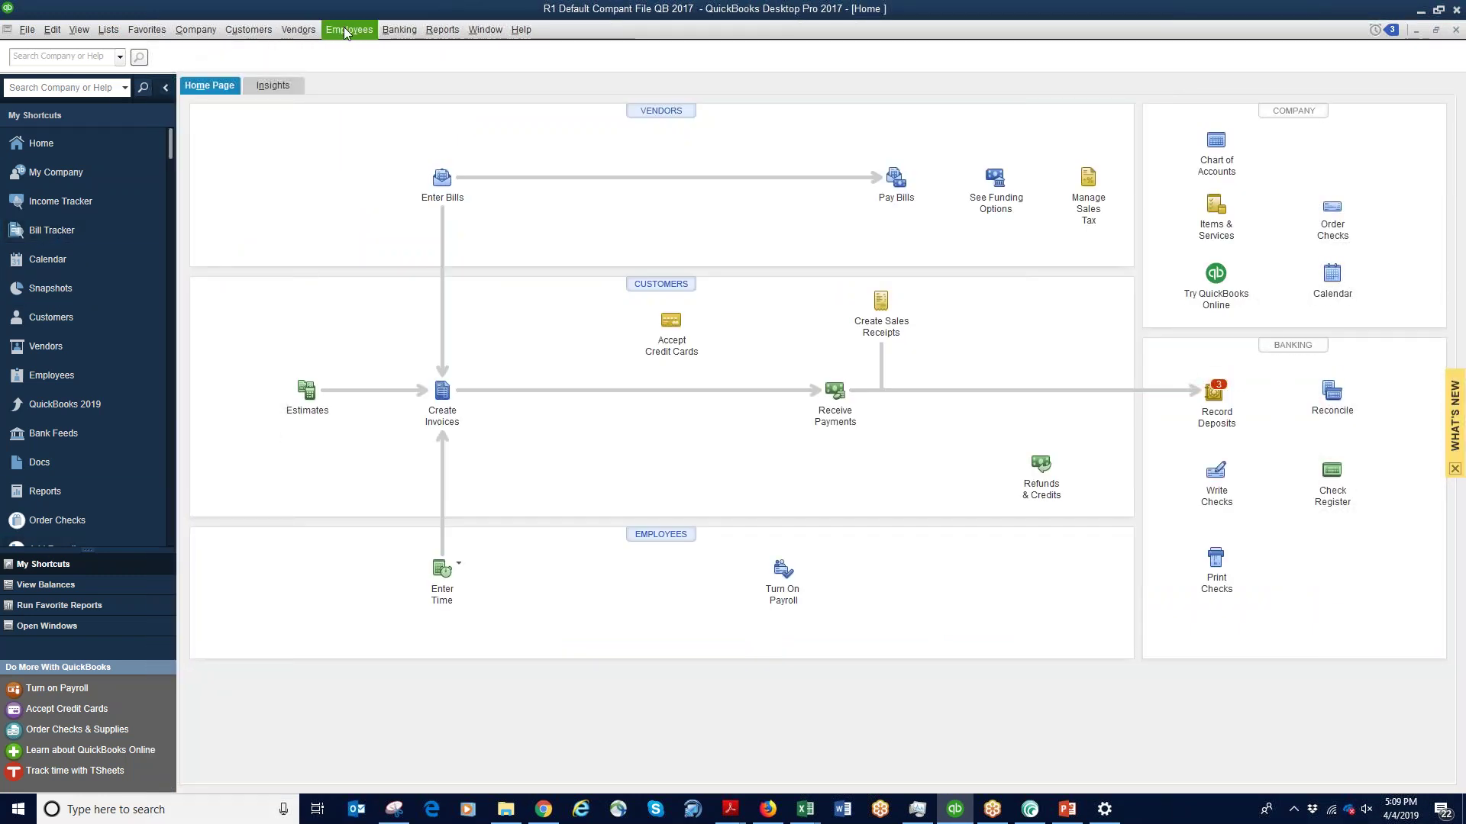
Return to the open Profit & Loss report and change its report basis to Cash
{"action": "left_click", "coordinate": [64, 628]}
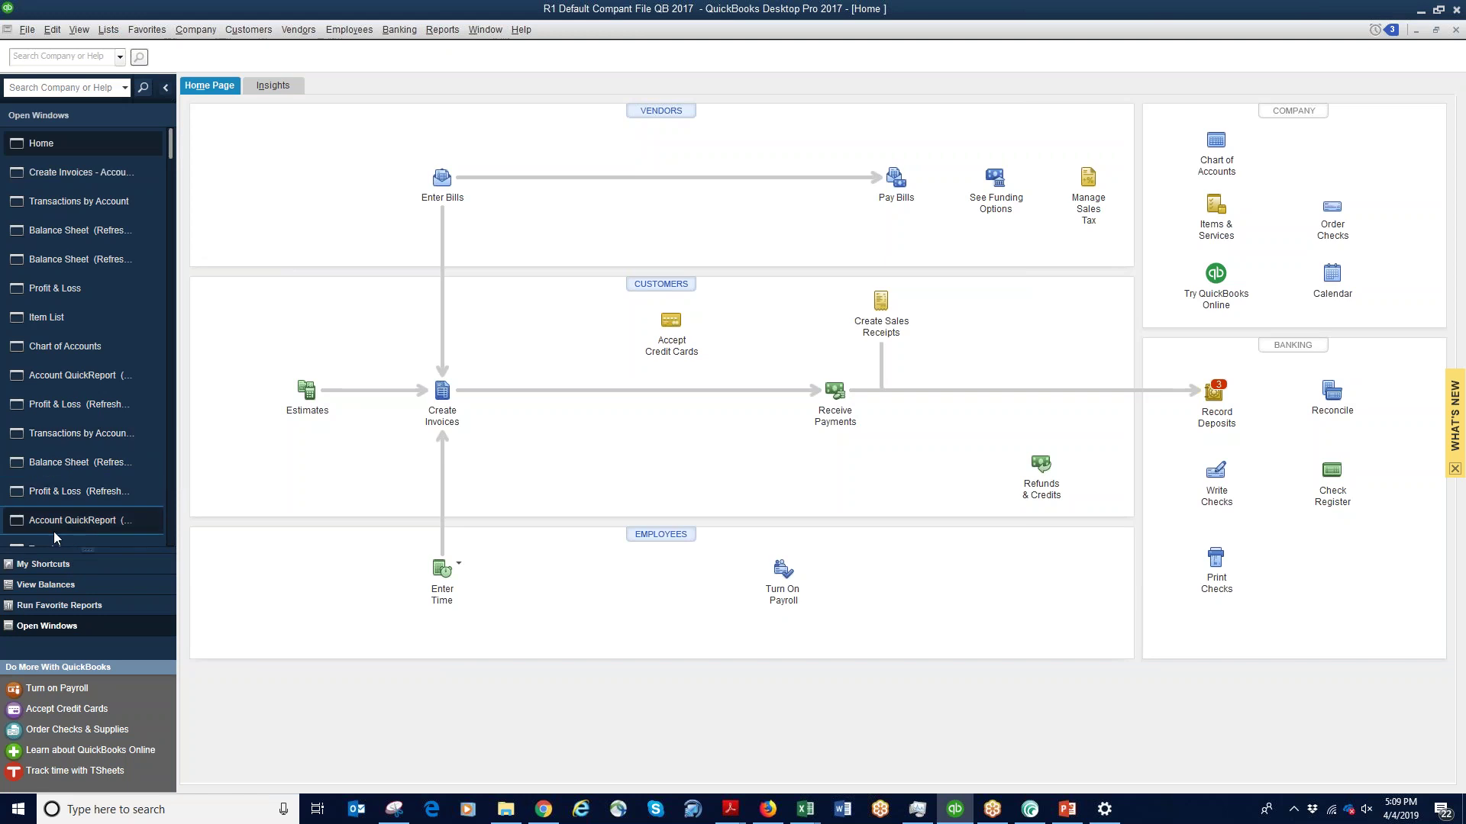
{"action": "left_click", "coordinate": [67, 293]}
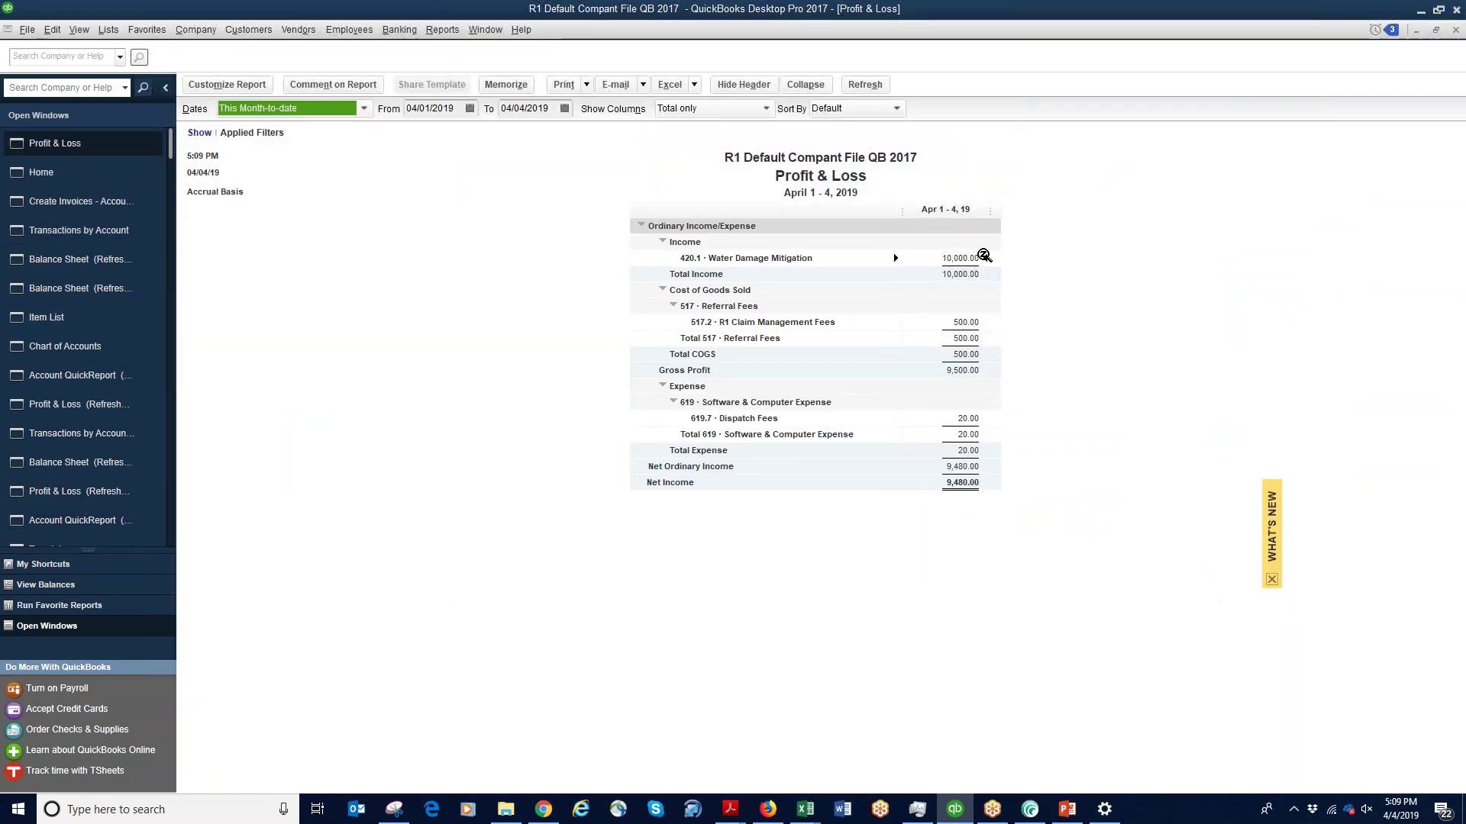
{"action": "left_click", "coordinate": [227, 85]}
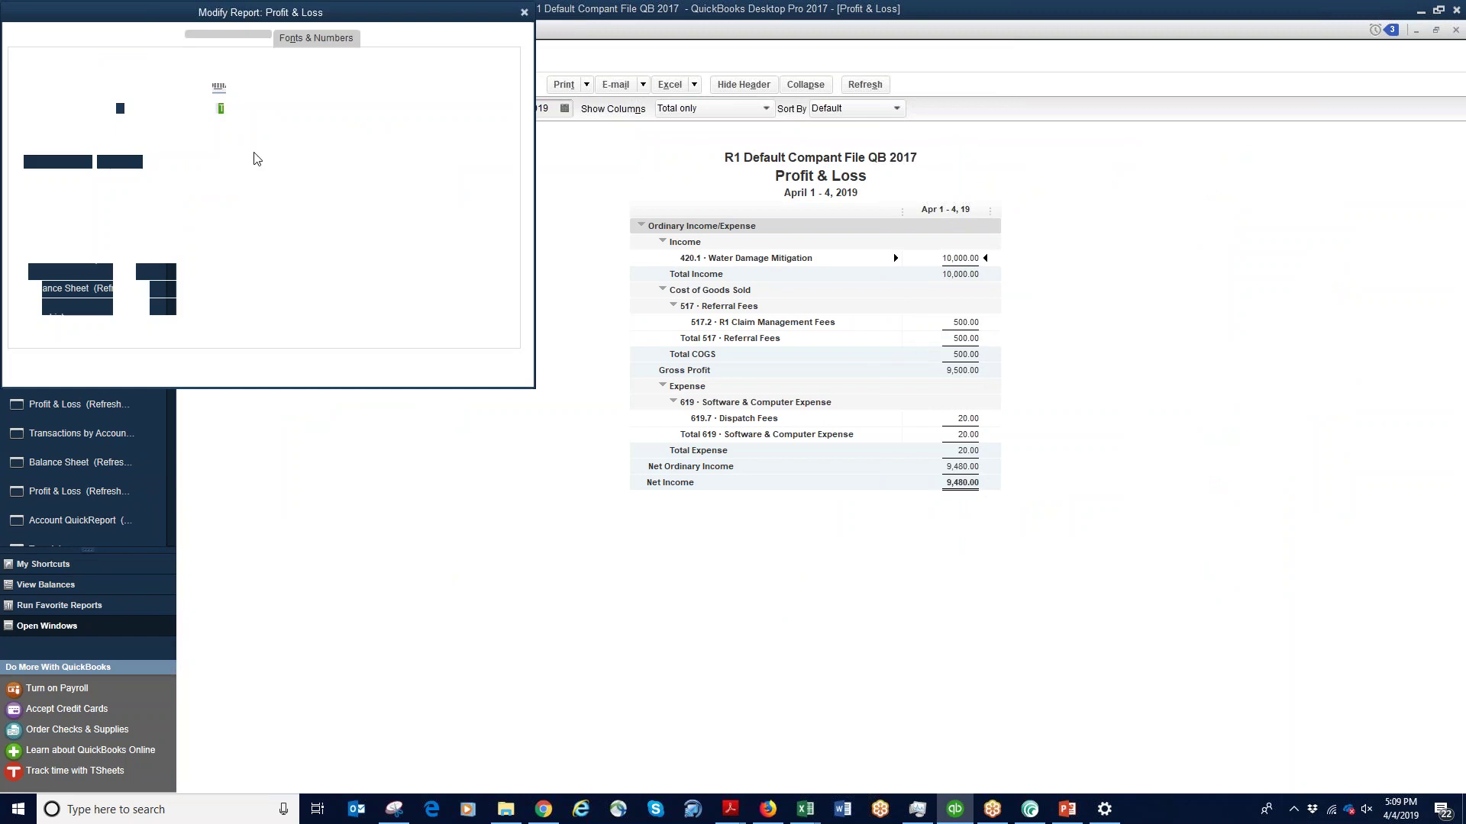
{"action": "left_click", "coordinate": [106, 163]}
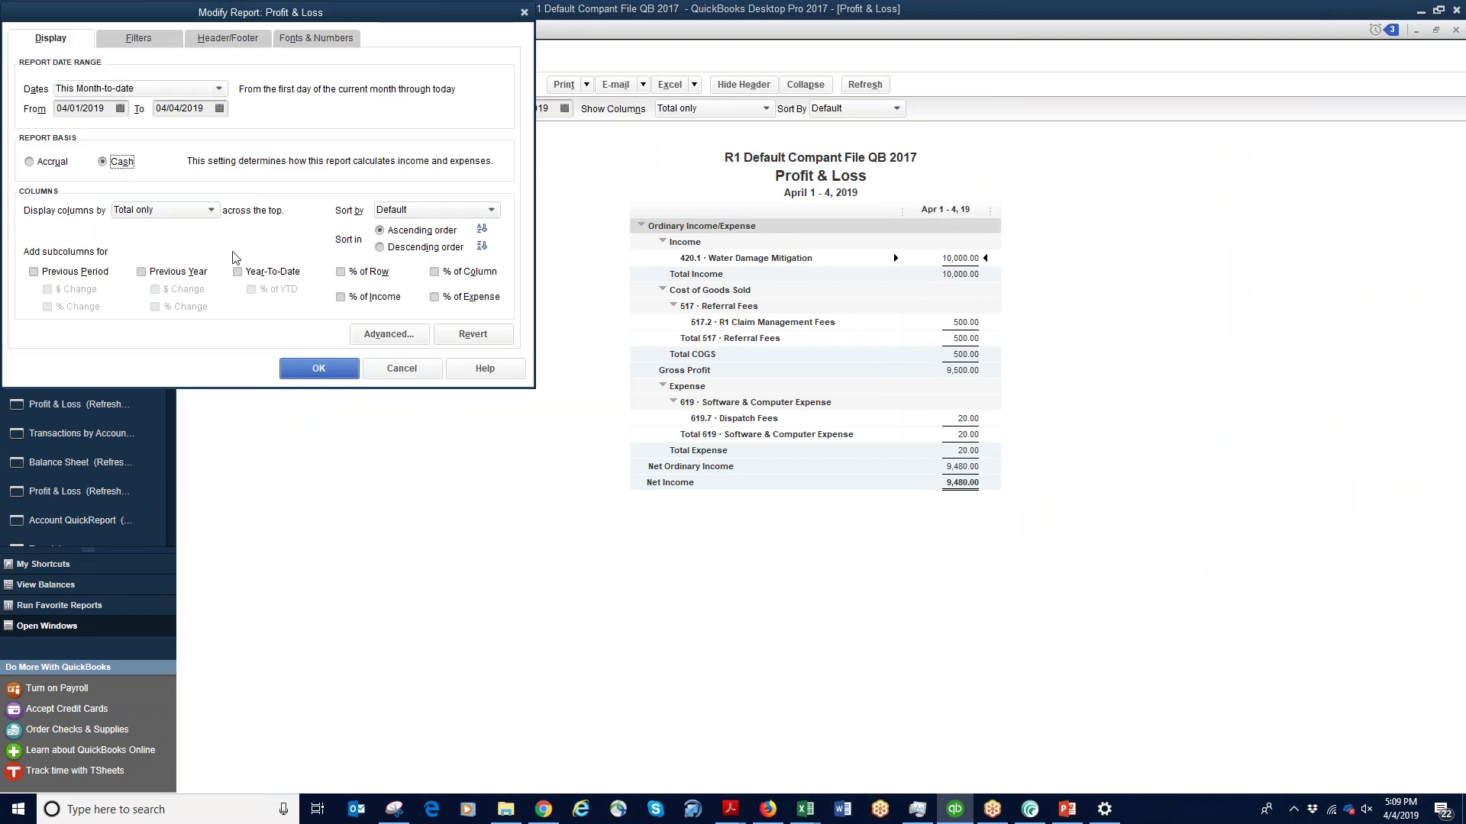
{"action": "left_click", "coordinate": [315, 373]}
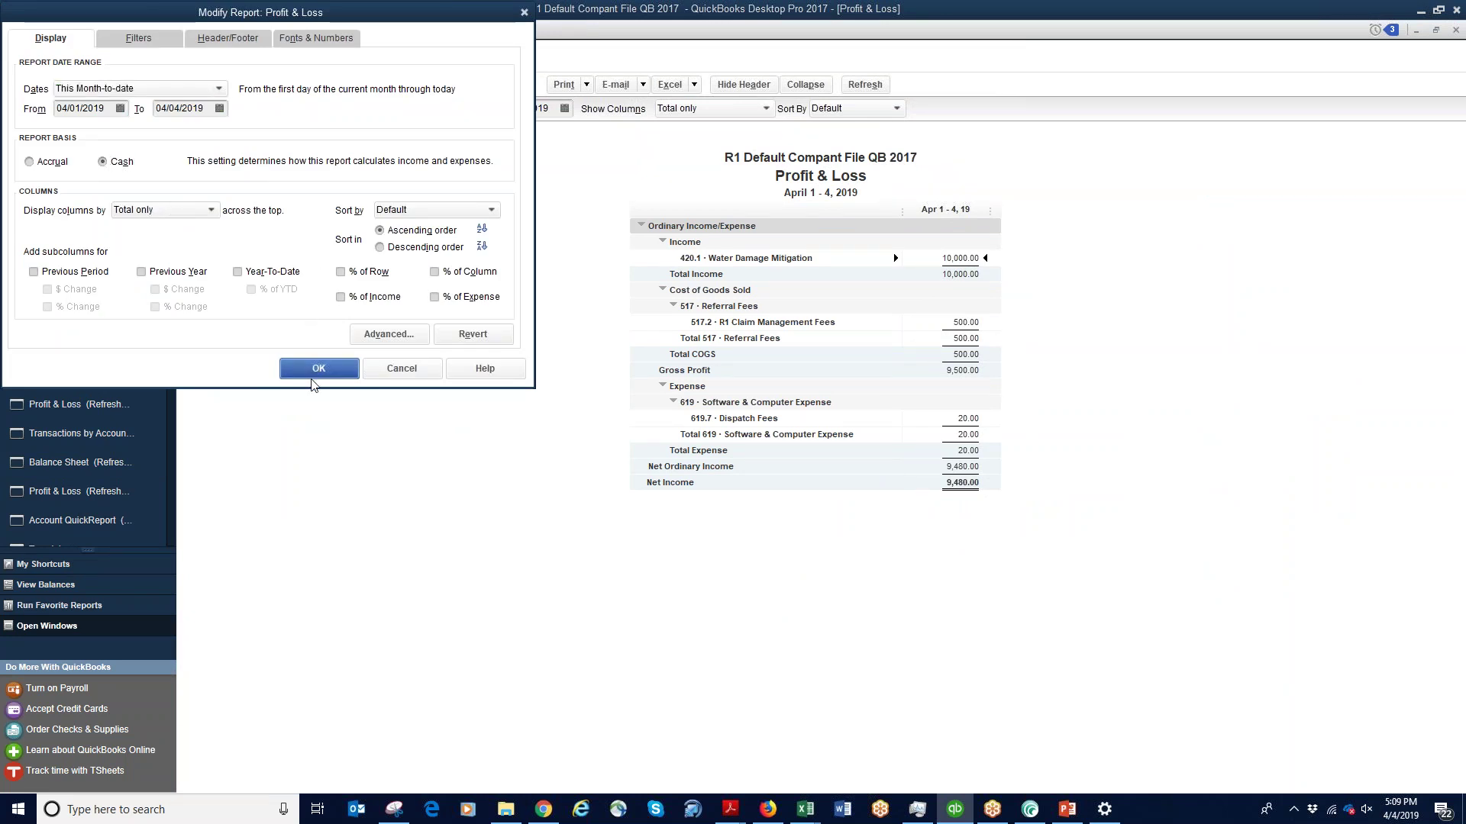